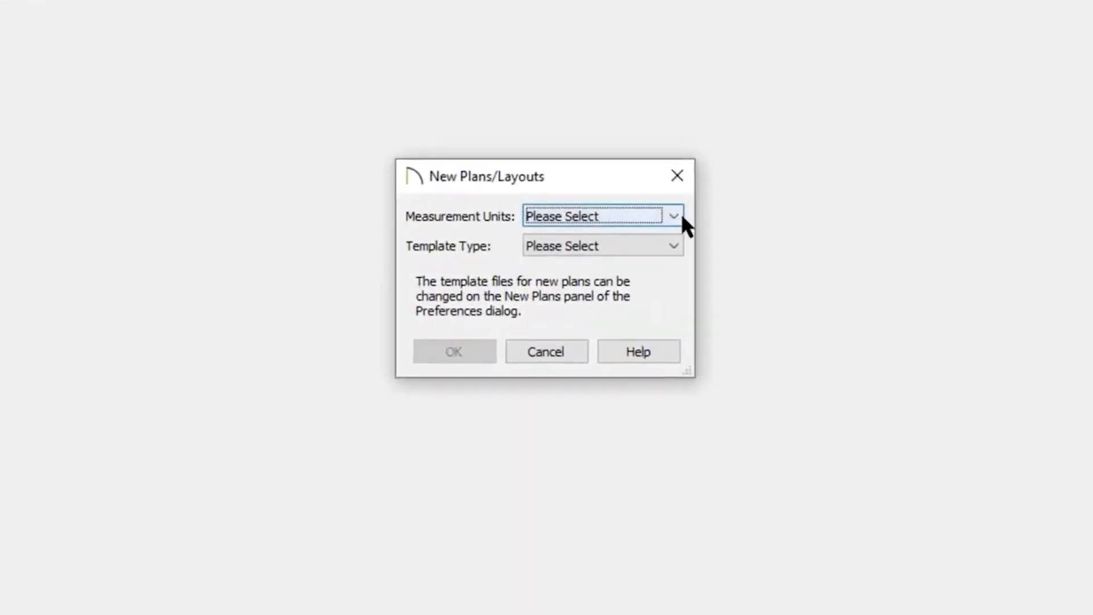
# Create a new plan using U.S. Units (inches) and the Residential template, declining the core catalog download.
pyautogui.click(675, 216)
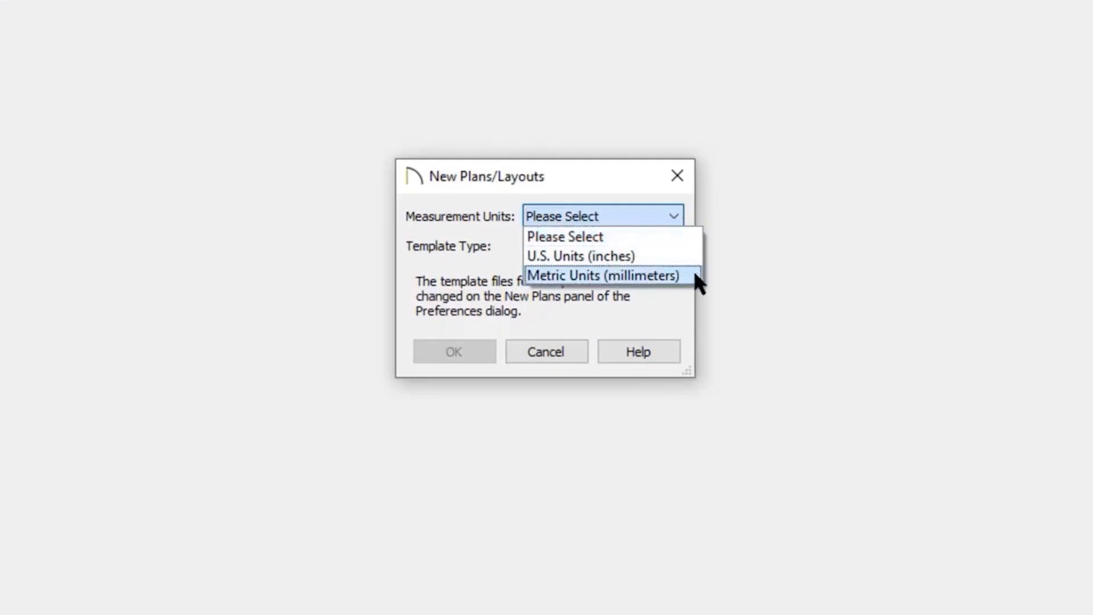
pyautogui.click(601, 254)
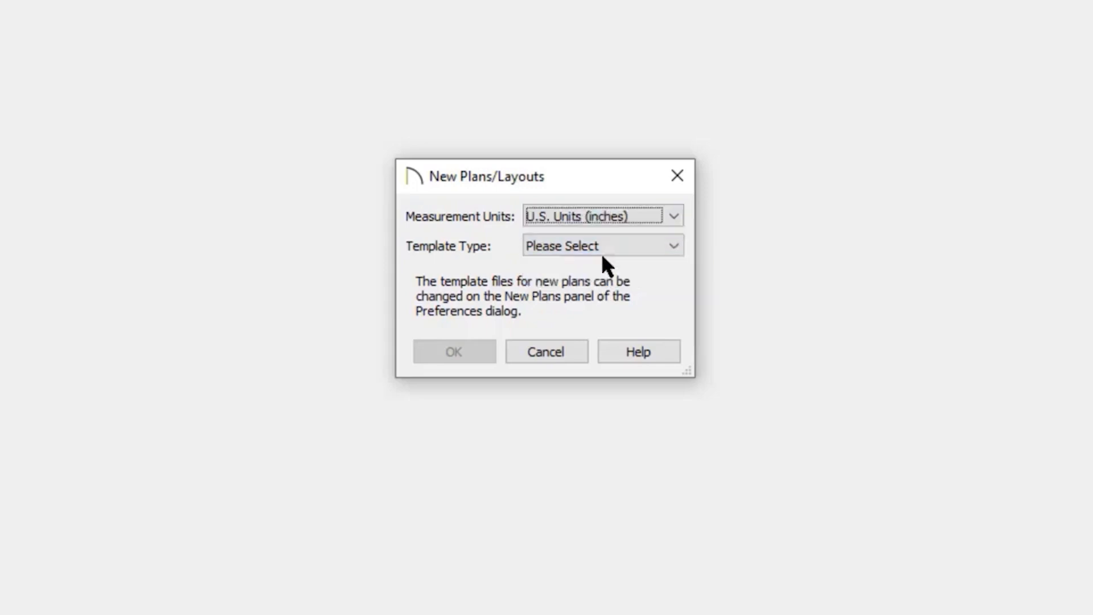
pyautogui.click(650, 253)
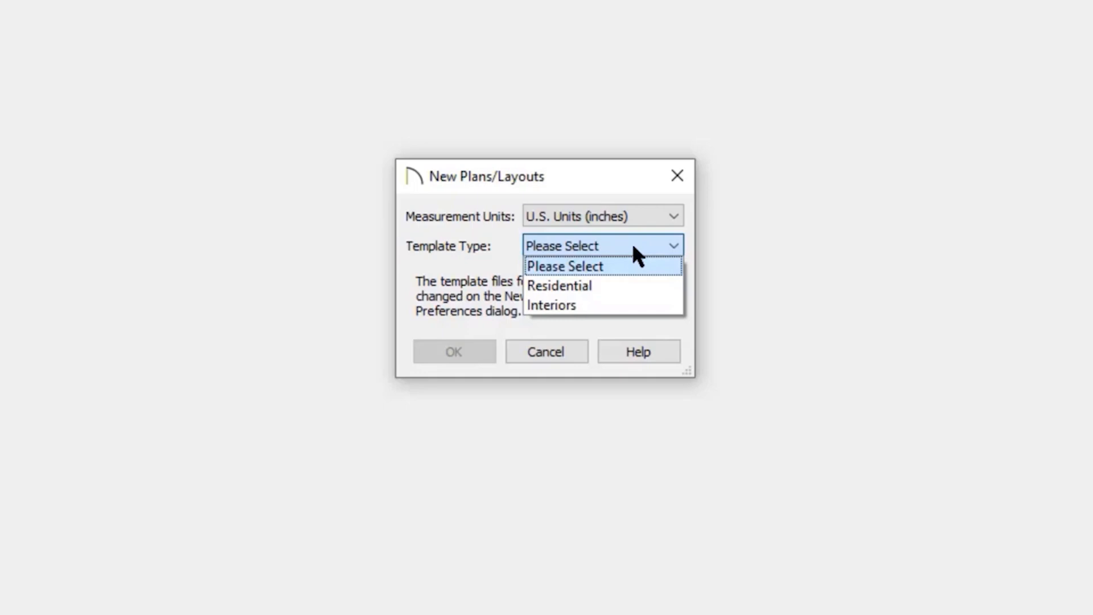
pyautogui.click(607, 287)
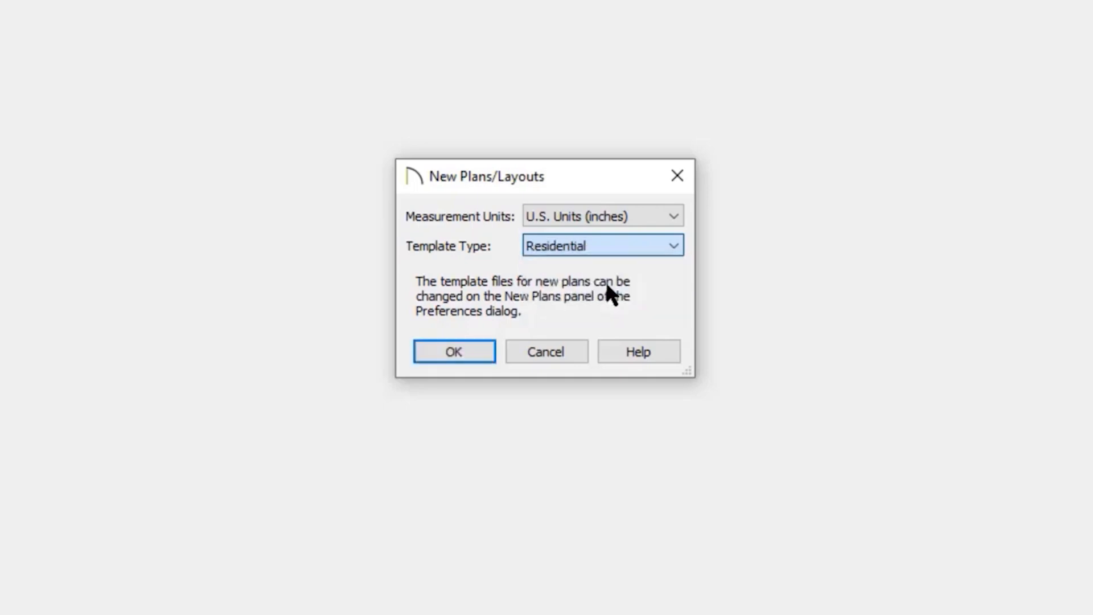
pyautogui.click(474, 355)
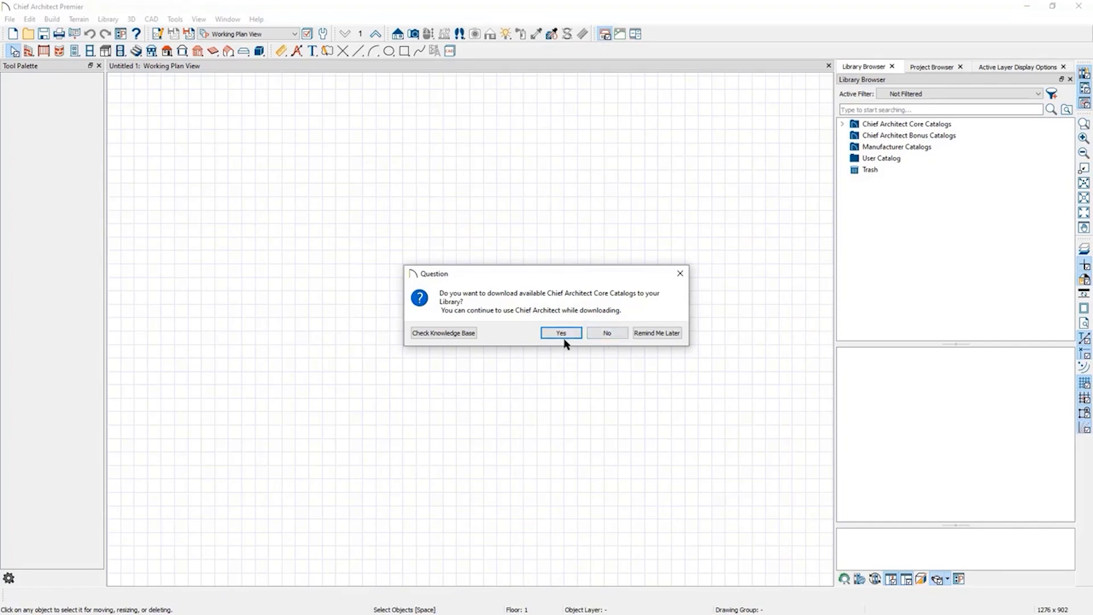
pyautogui.click(609, 336)
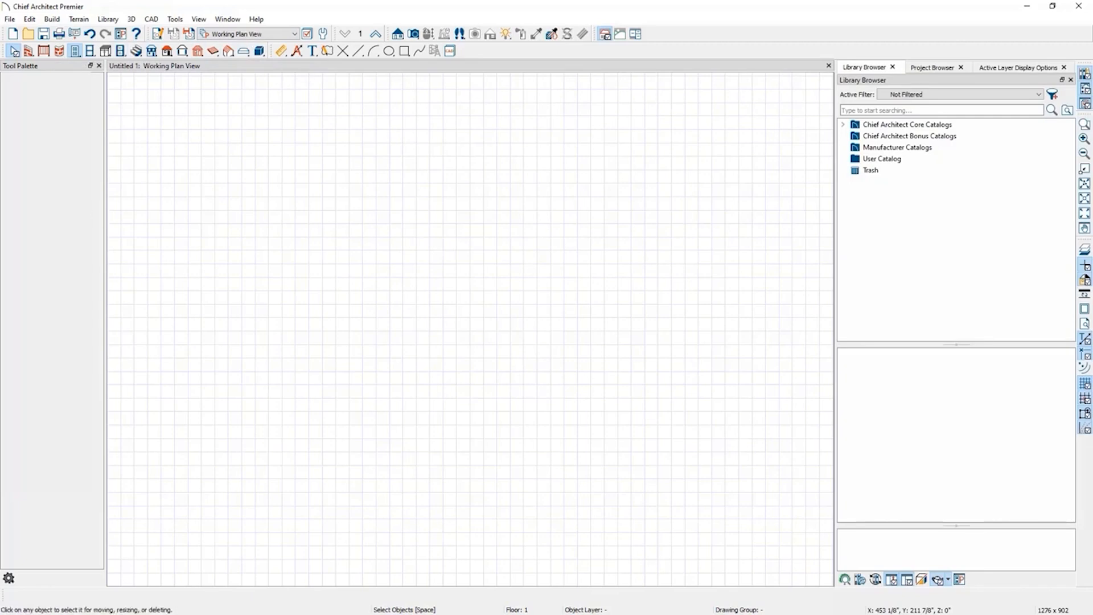
# Examine the wall and door tool palettes and the Library Browser, Project Browser and Active Layer Display Options panels.
pyautogui.click(28, 51)
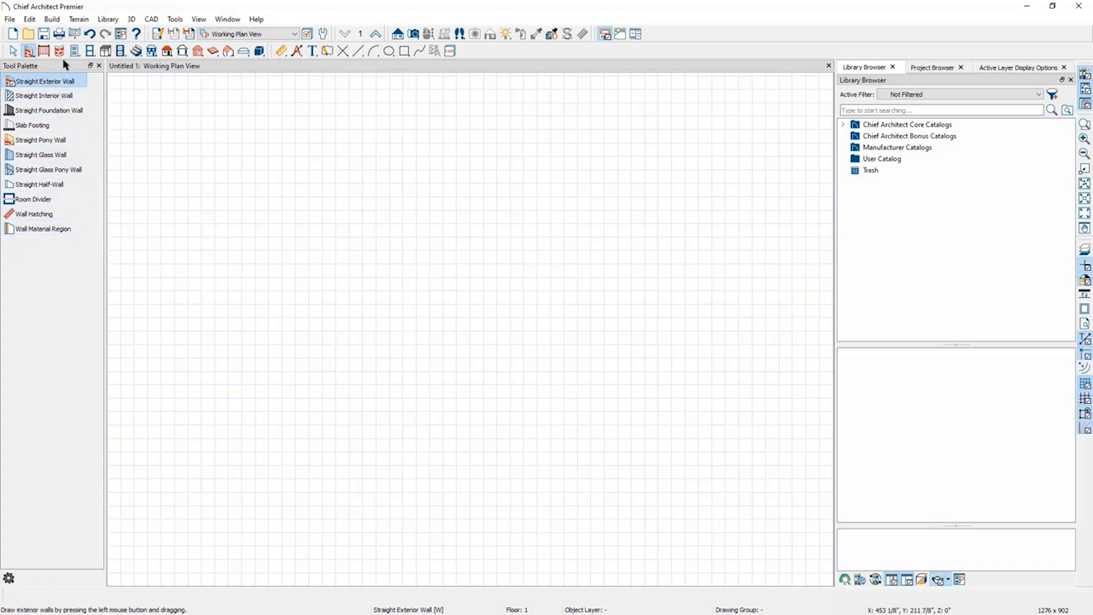
pyautogui.click(76, 52)
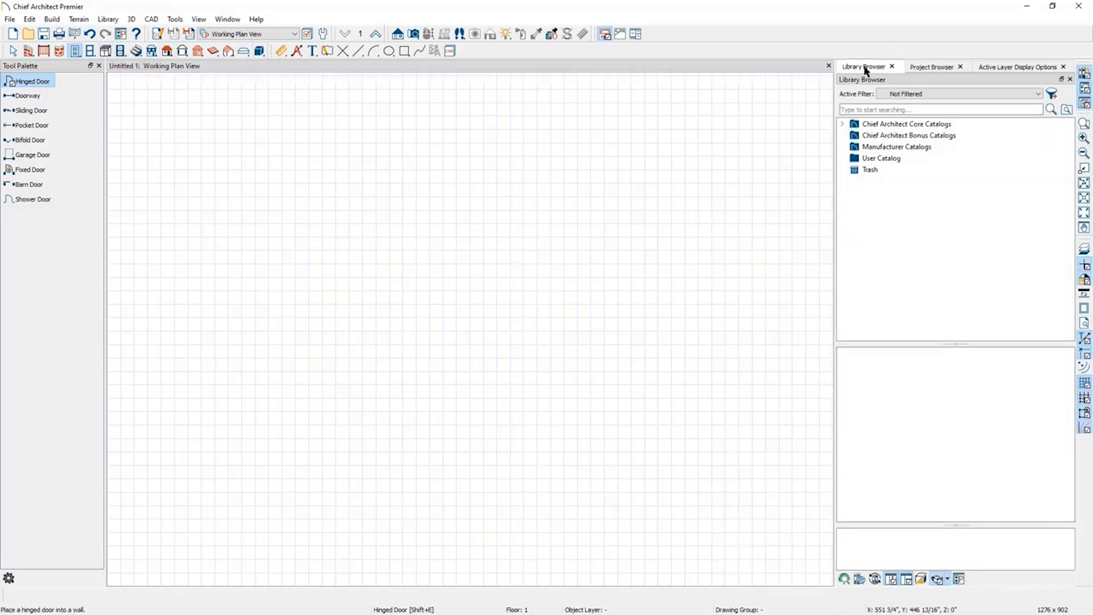
pyautogui.click(933, 68)
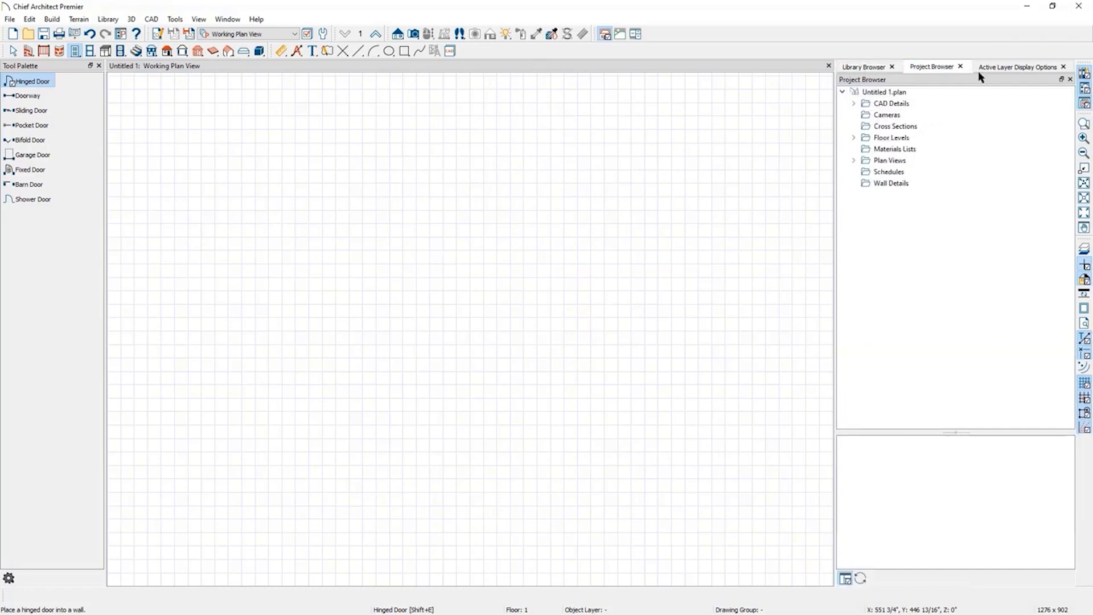
pyautogui.click(1027, 70)
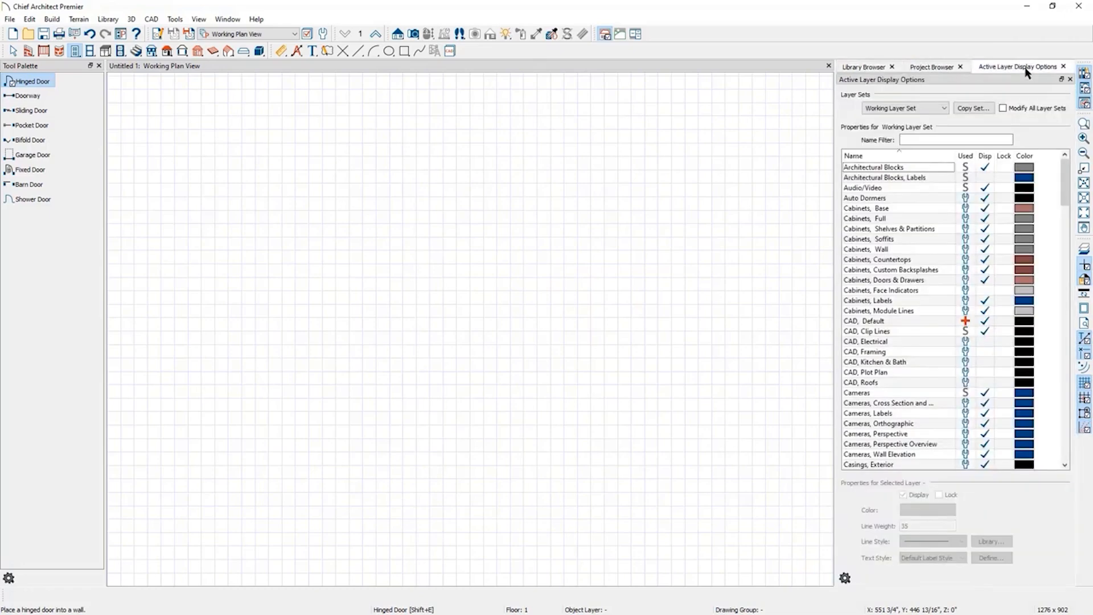
pyautogui.click(866, 68)
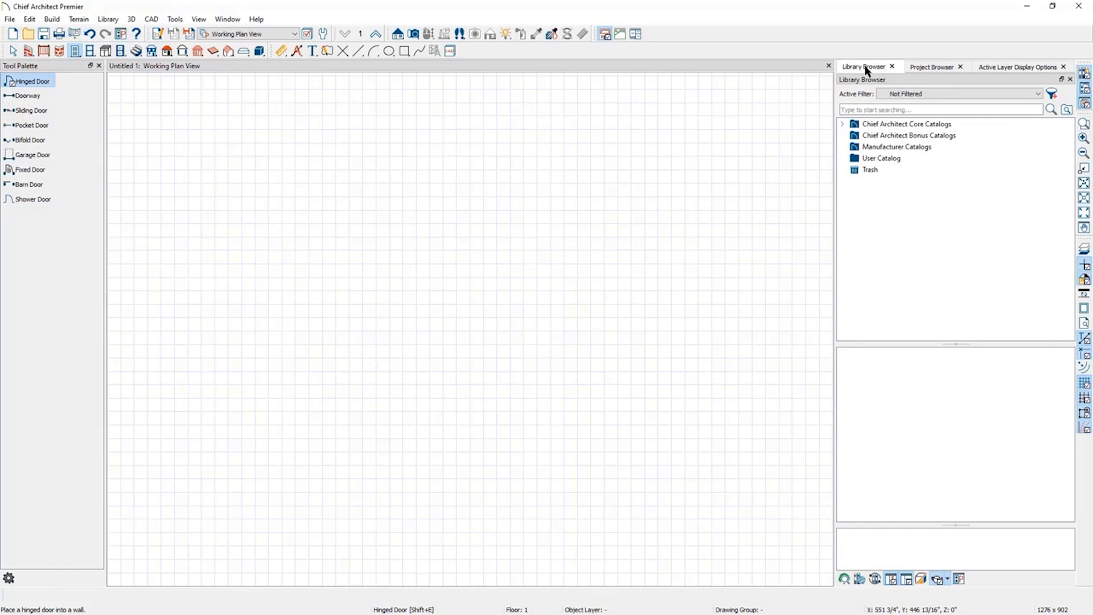
pyautogui.click(932, 69)
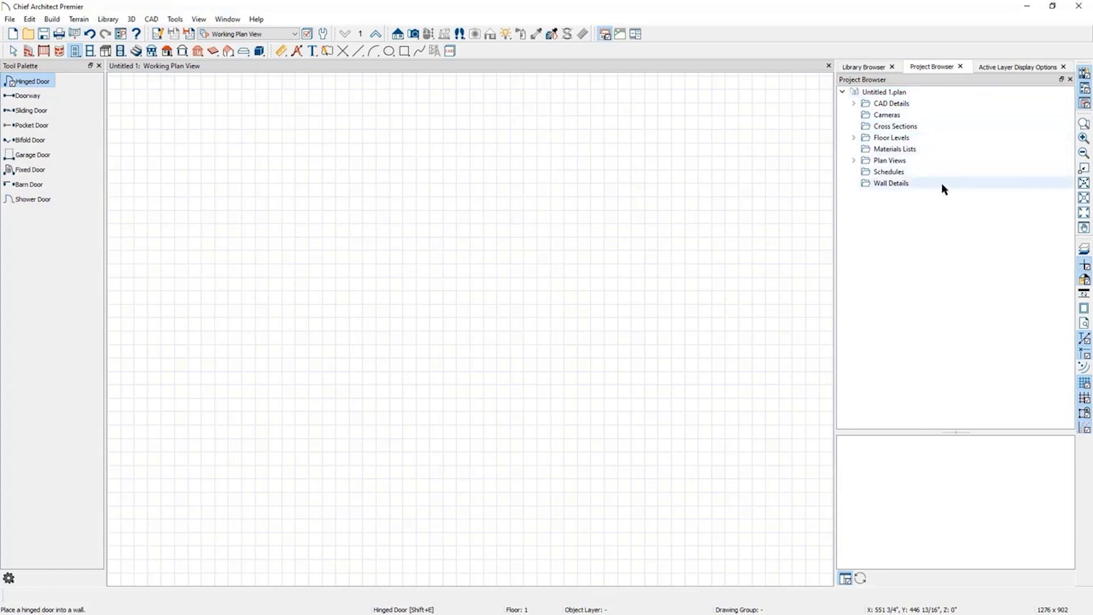
pyautogui.click(1011, 69)
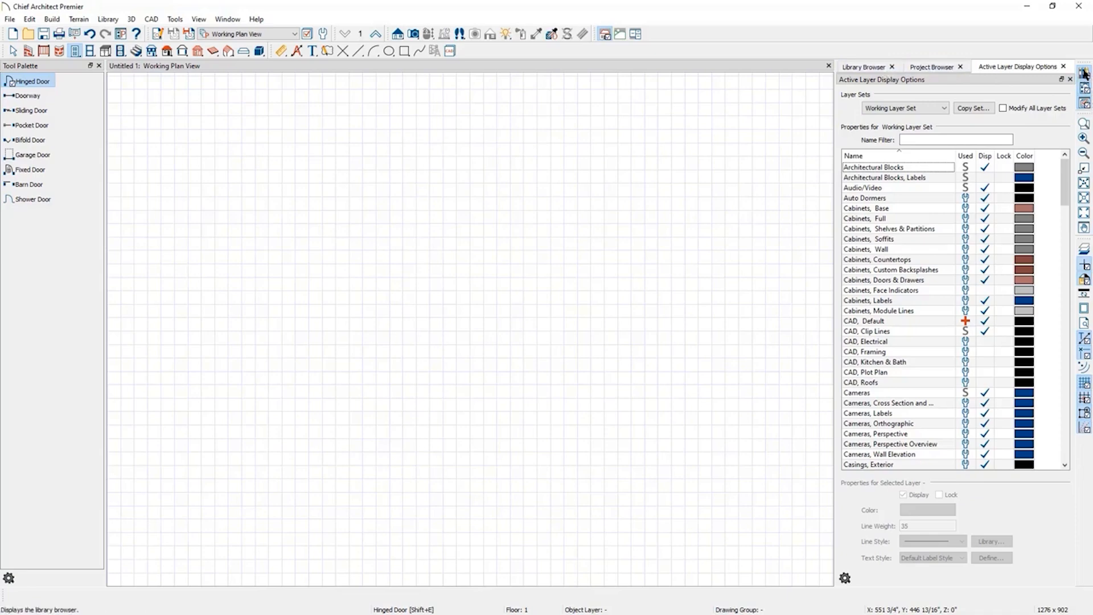
# Hide the Library Browser, Project Browser and Active Layer Display Options panels, then restore them.
pyautogui.click(1085, 75)
pyautogui.click(1085, 88)
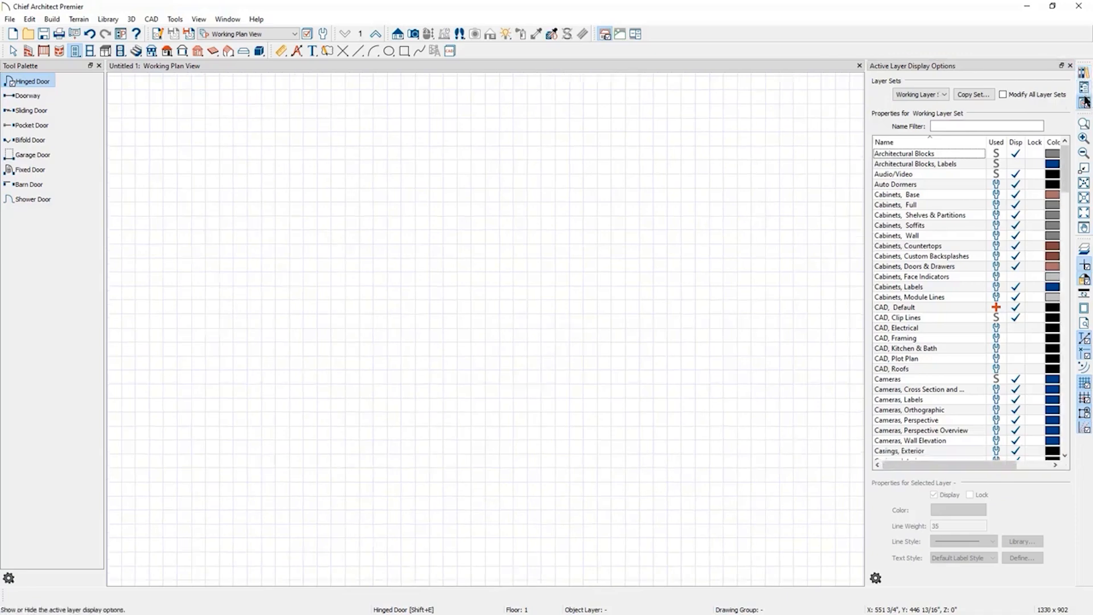
pyautogui.click(1085, 103)
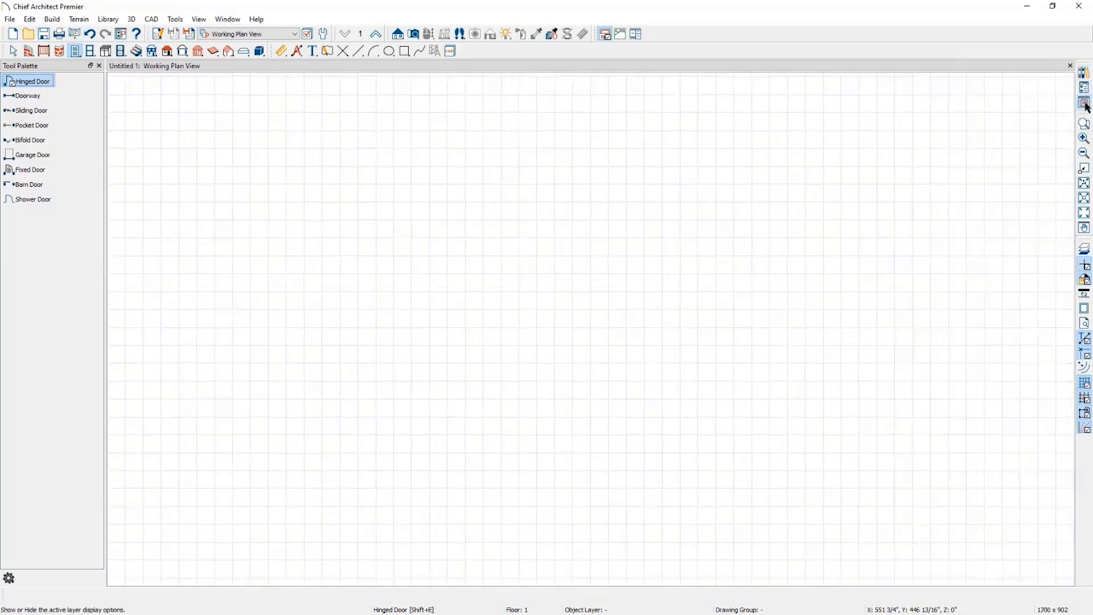
pyautogui.click(1085, 103)
pyautogui.click(1085, 88)
pyautogui.click(1085, 74)
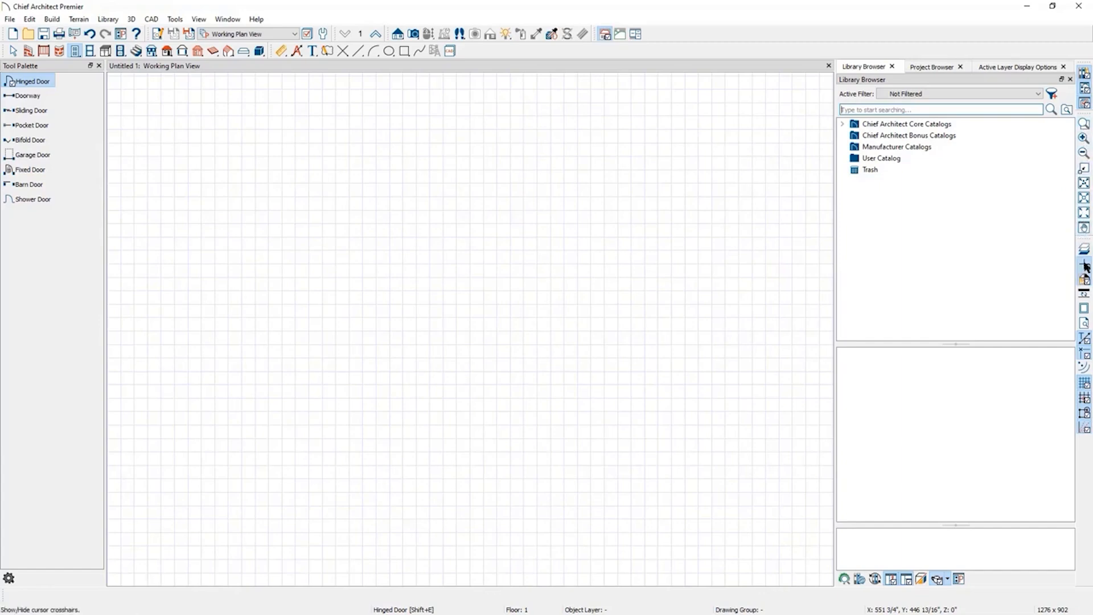
# Toggle the cursor crosshairs on and off and hide the plan's reference grid.
pyautogui.click(1085, 267)
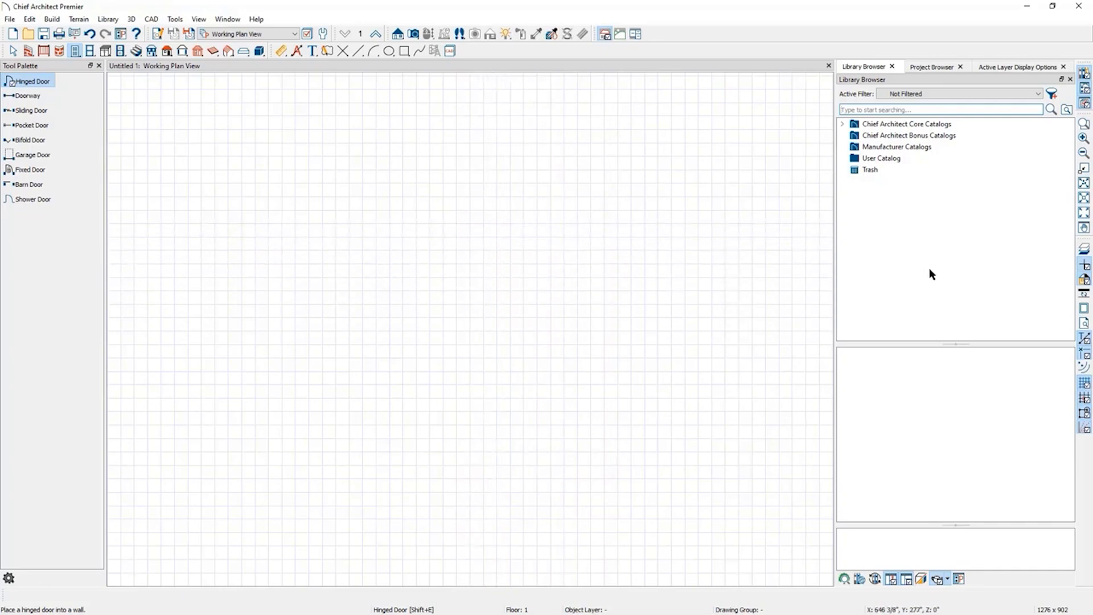
pyautogui.click(1084, 265)
pyautogui.click(1083, 386)
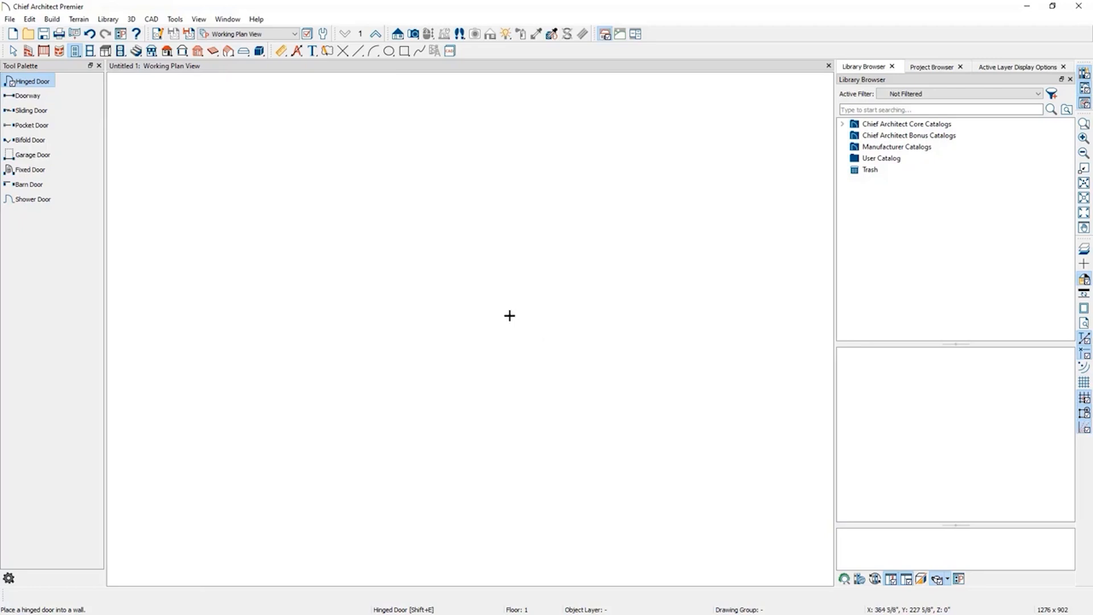
# Draw a horizontal straight exterior wall about 20'-7" long in the plan.
pyautogui.click(28, 52)
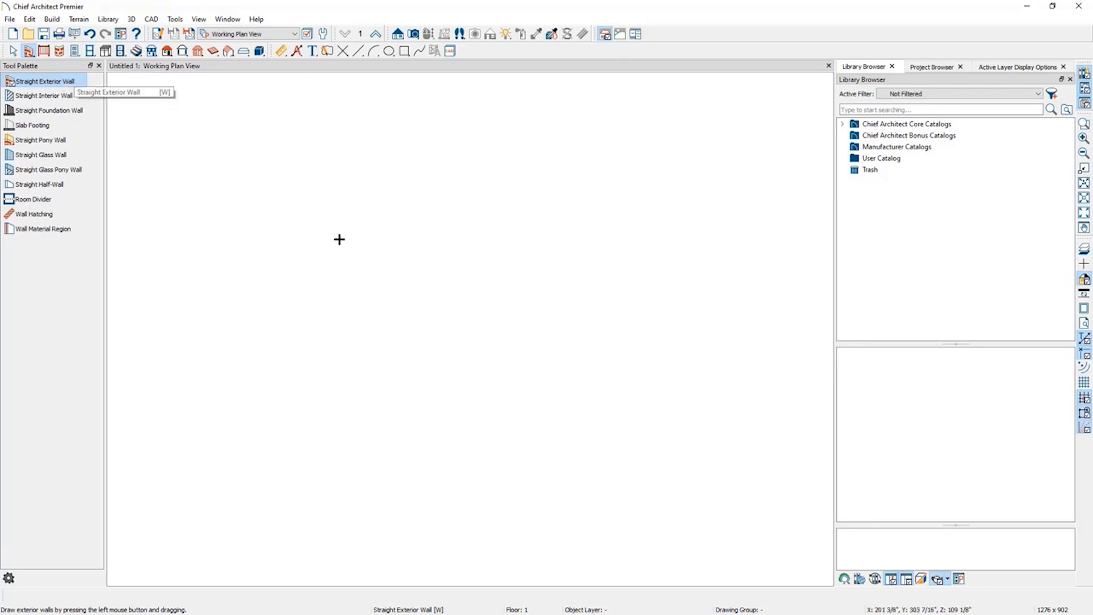
pyautogui.moveTo(328, 248); pyautogui.dragTo(606, 247)
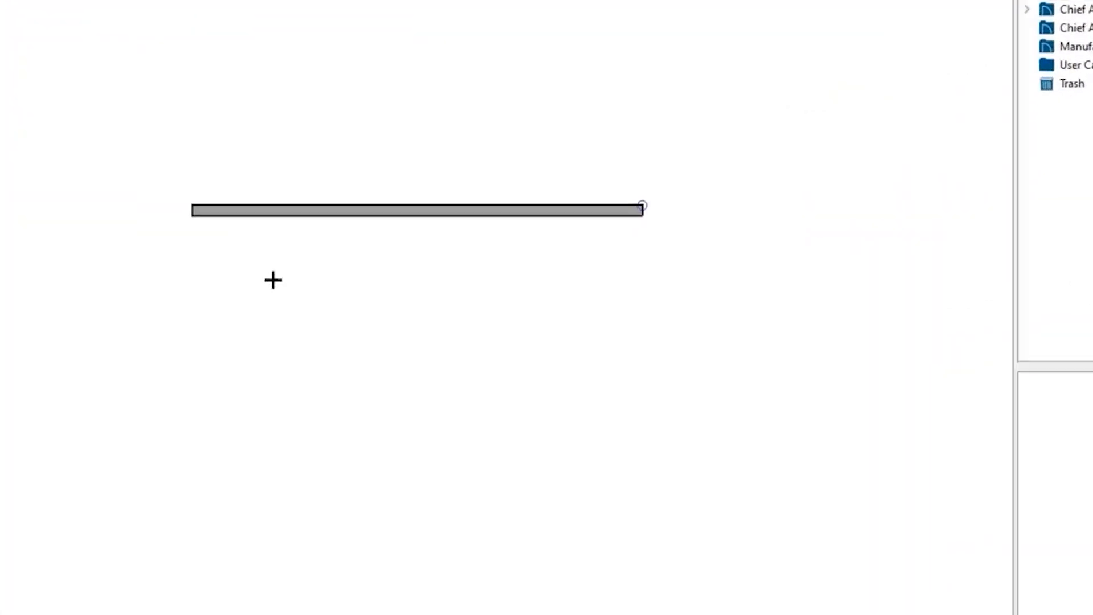
# Draw a second horizontal wall below the first, then delete it.
pyautogui.moveTo(335, 311); pyautogui.dragTo(600, 316)
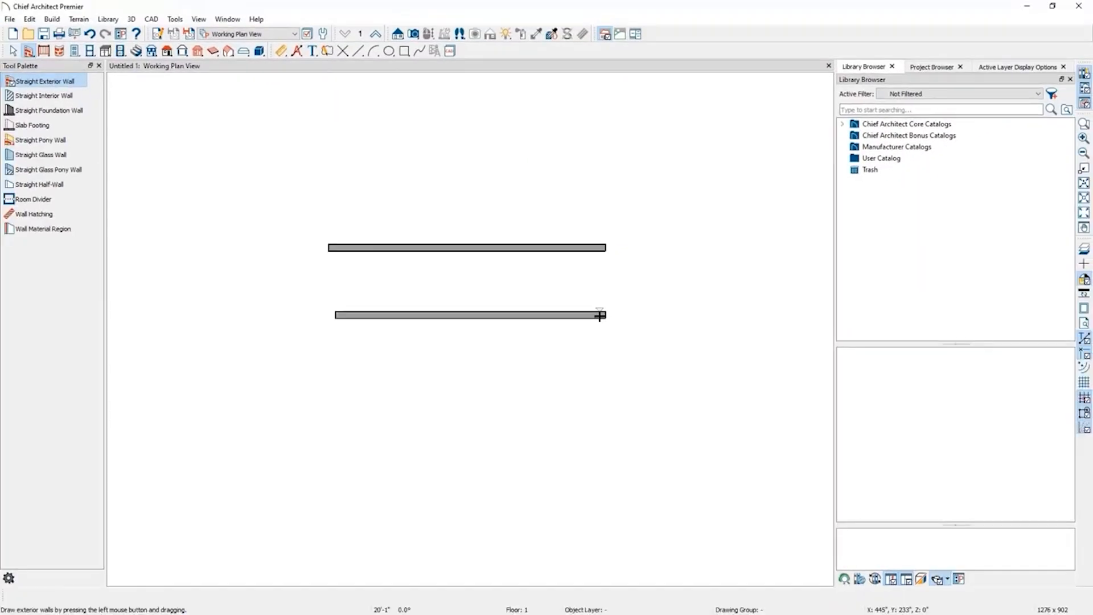
pyautogui.click(603, 315)
pyautogui.press('Delete')
# Lengthen the top wall to about 21'-3" and extend connected walls from its end downward and then right about 9'-2".
pyautogui.click(563, 246)
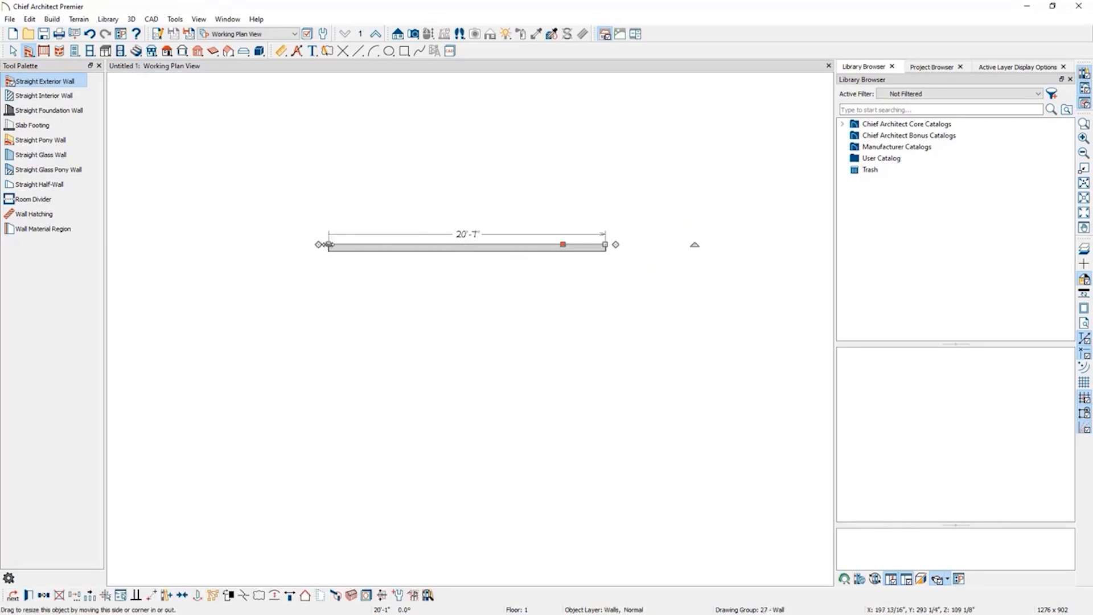
pyautogui.moveTo(606, 245); pyautogui.dragTo(479, 242)
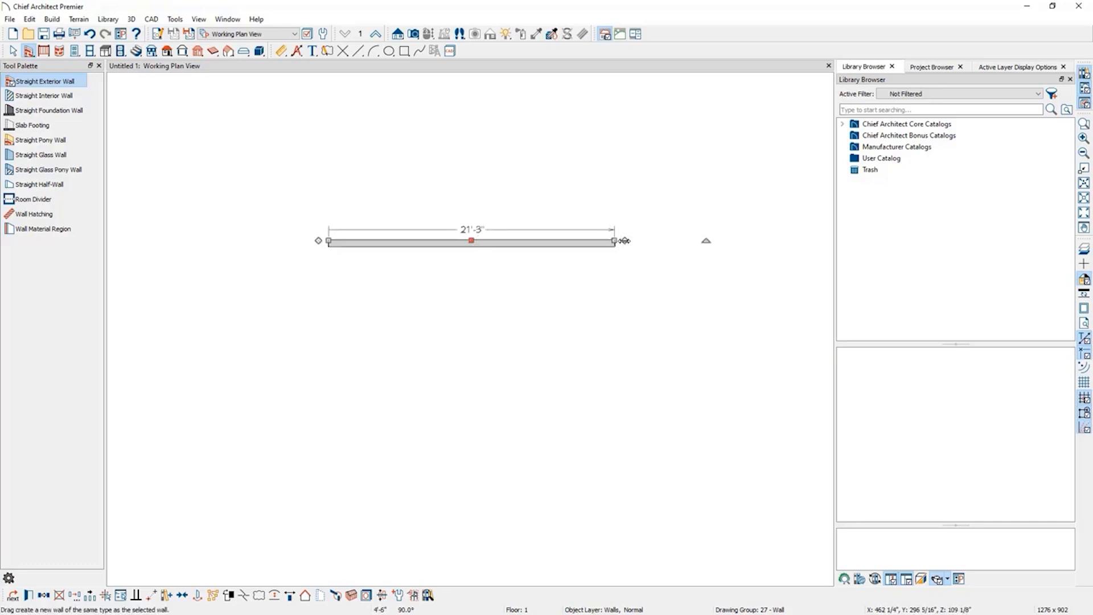
pyautogui.moveTo(625, 241); pyautogui.dragTo(739, 375)
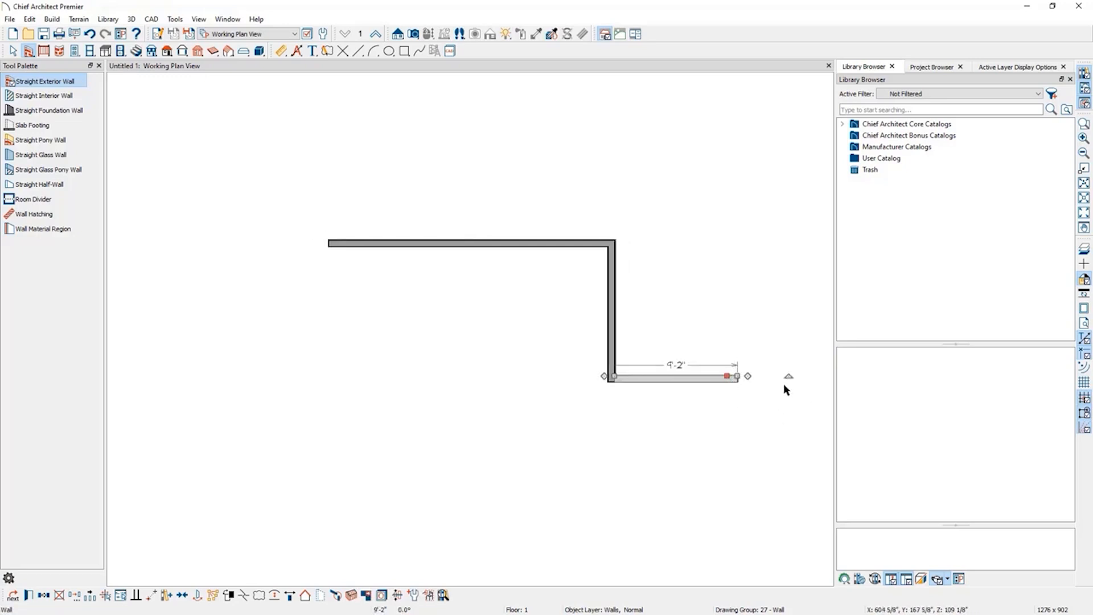
pyautogui.moveTo(789, 376)
pyautogui.mouseDown()
pyautogui.moveTo(795, 319)
pyautogui.moveTo(794, 374)
pyautogui.mouseUp()
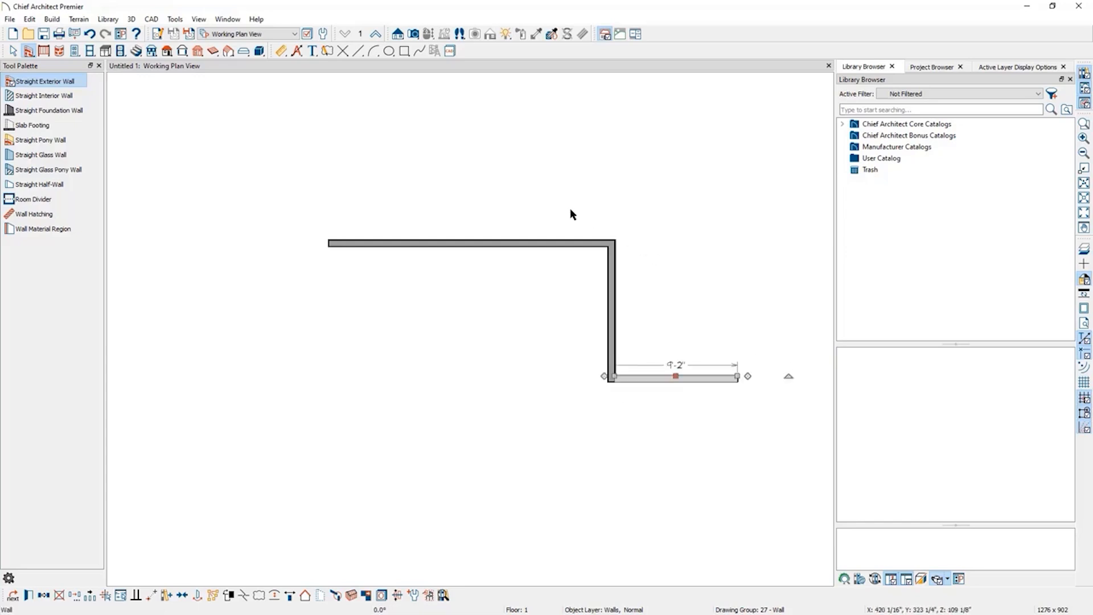
# Open the top wall's specification and inspect its Wall Types settings and Siding-6 layer definitions without changes.
pyautogui.click(480, 244)
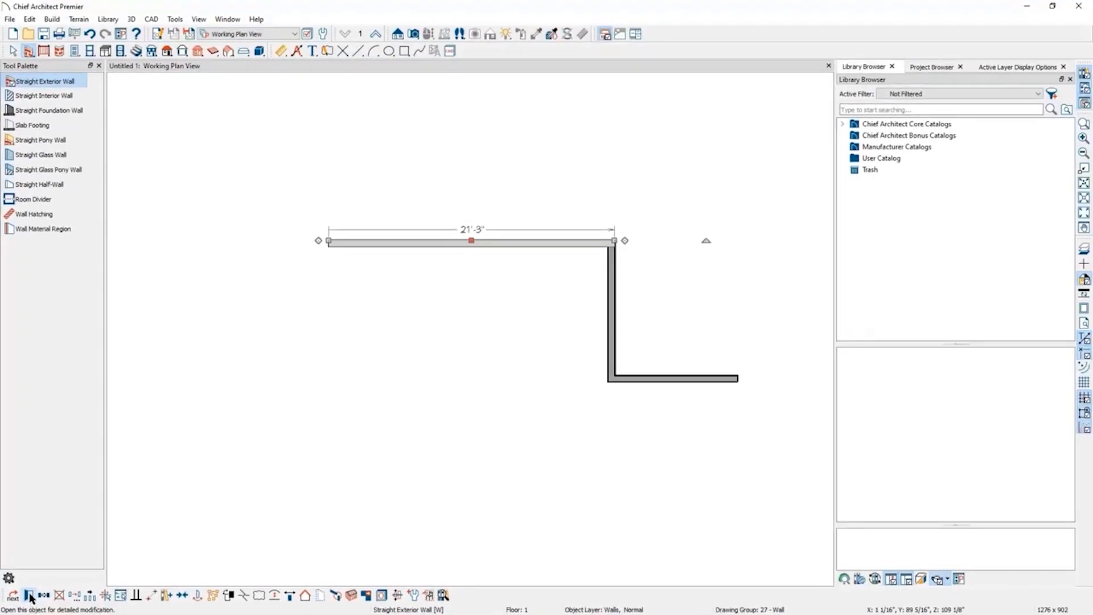
pyautogui.click(29, 596)
pyautogui.click(29, 596)
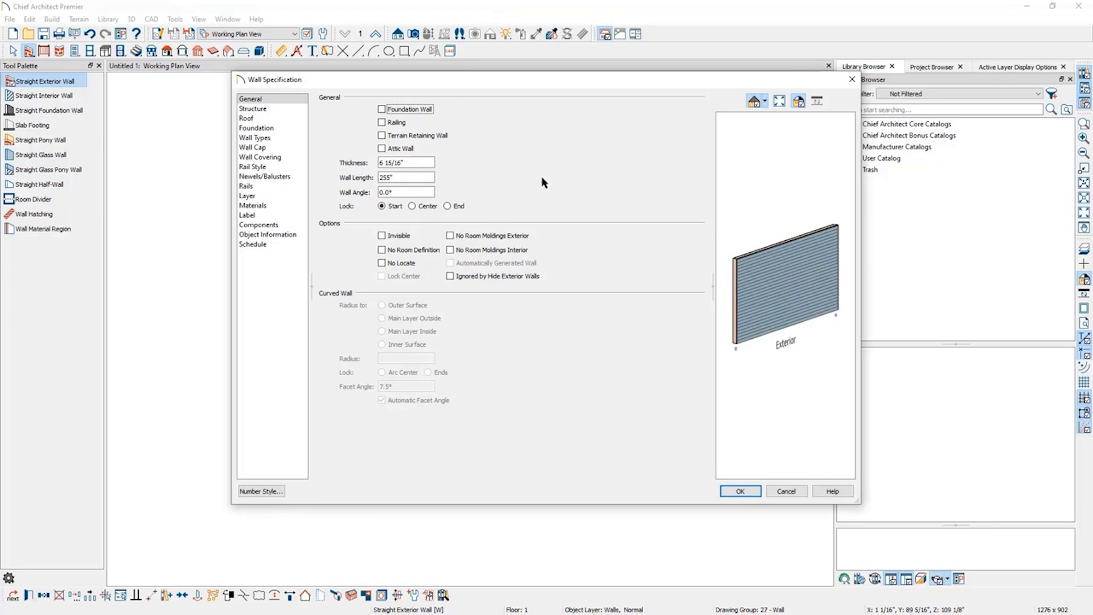
pyautogui.click(276, 141)
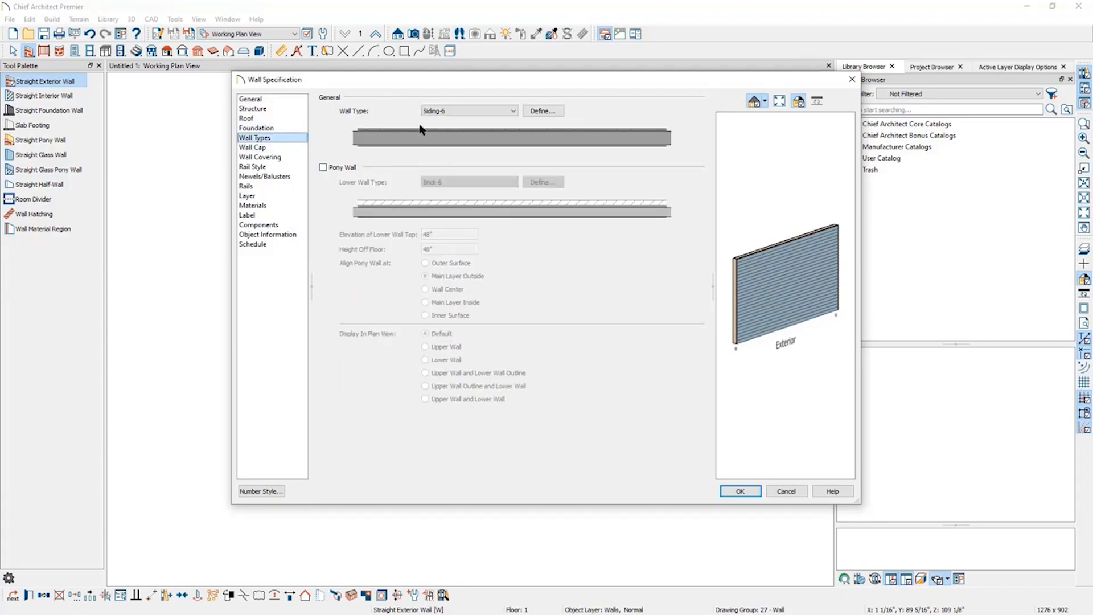
pyautogui.moveTo(746, 287); pyautogui.dragTo(805, 330)
pyautogui.moveTo(764, 288); pyautogui.dragTo(750, 239)
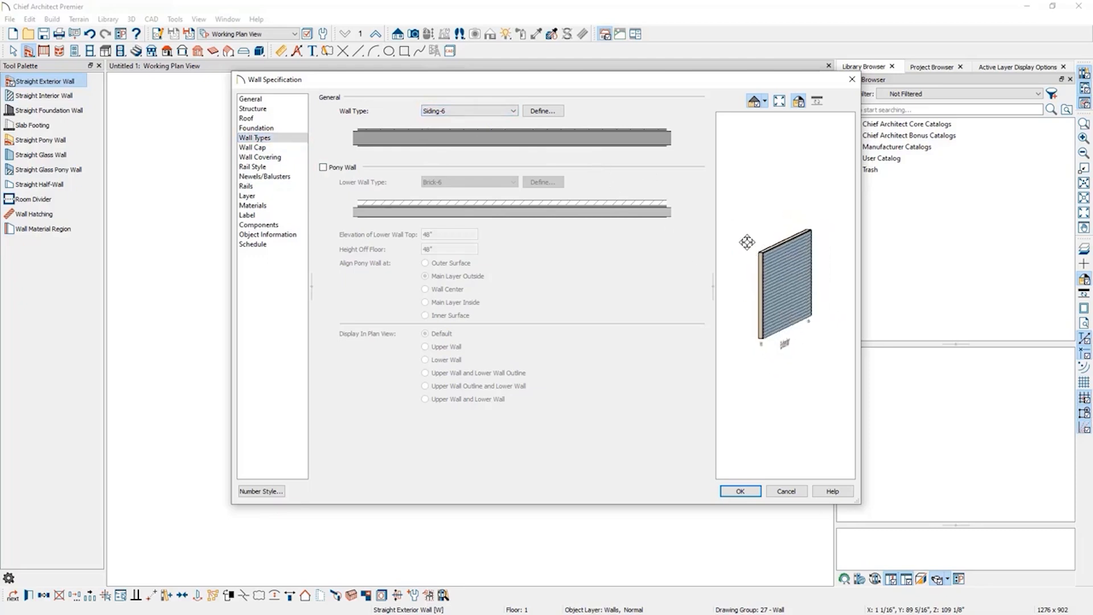
pyautogui.click(550, 114)
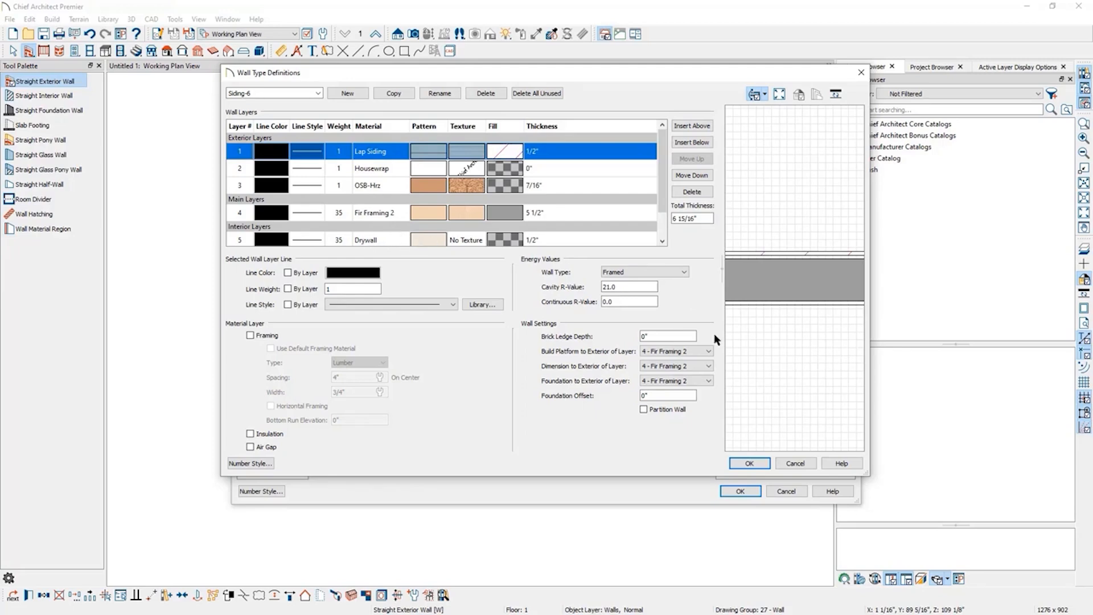
pyautogui.click(797, 463)
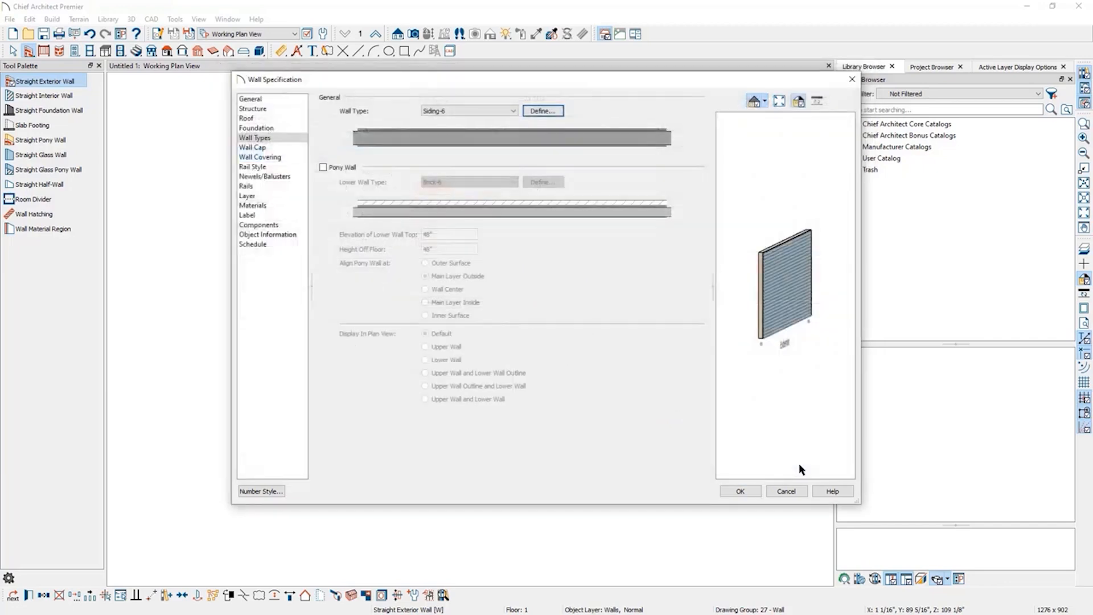
pyautogui.click(787, 491)
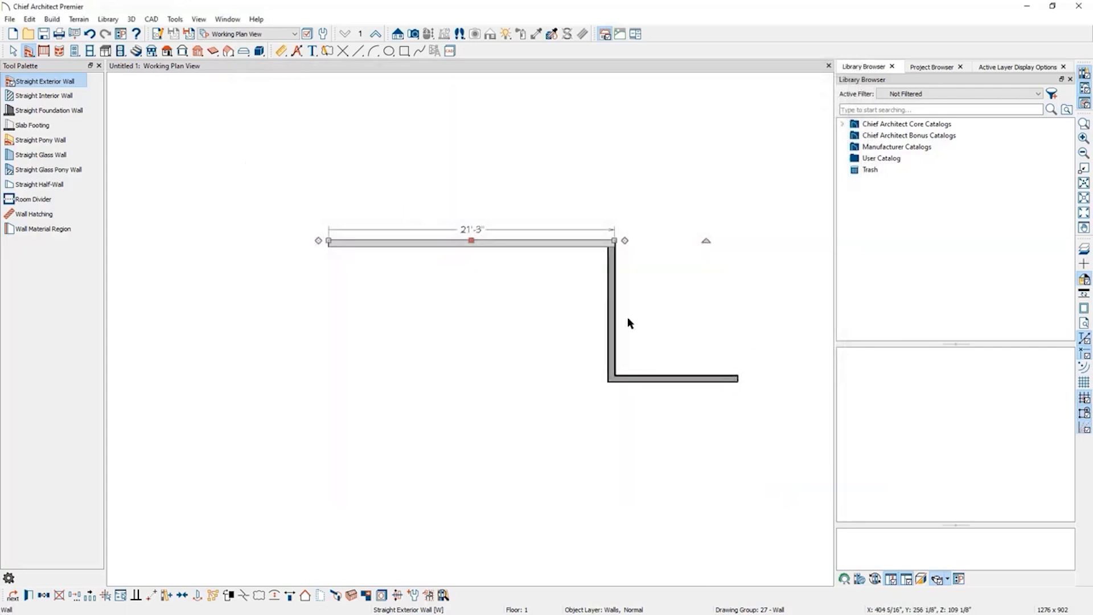
# Select all three connected walls together, then clear the selection.
pyautogui.click(547, 352)
pyautogui.click(523, 239)
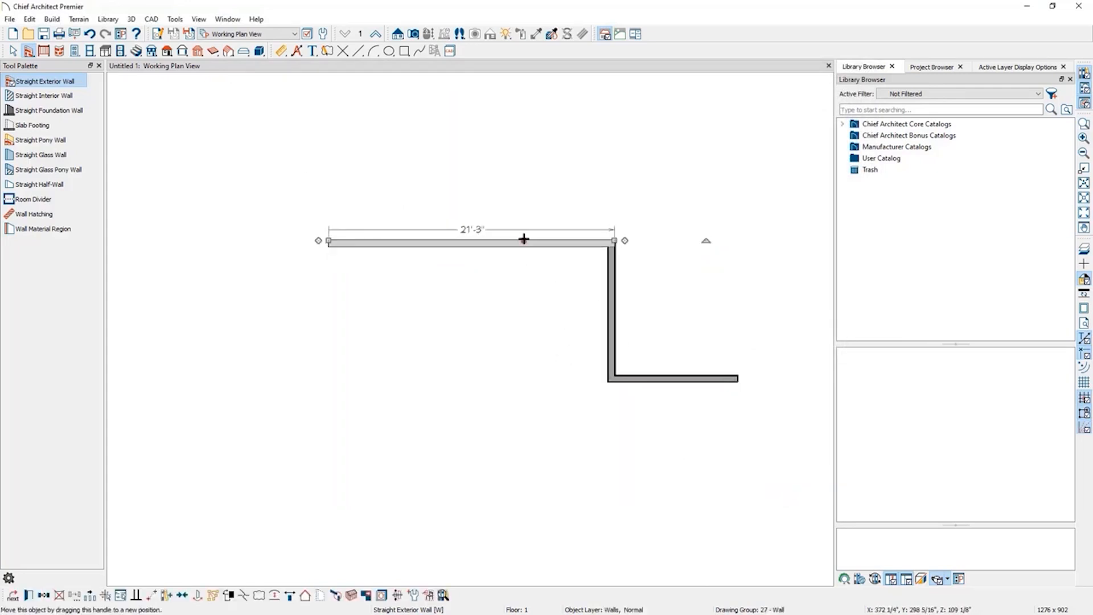
pyautogui.keyDown('shift'); pyautogui.click(611, 298); pyautogui.keyUp('shift')
pyautogui.keyDown('shift'); pyautogui.click(661, 379); pyautogui.keyUp('shift')
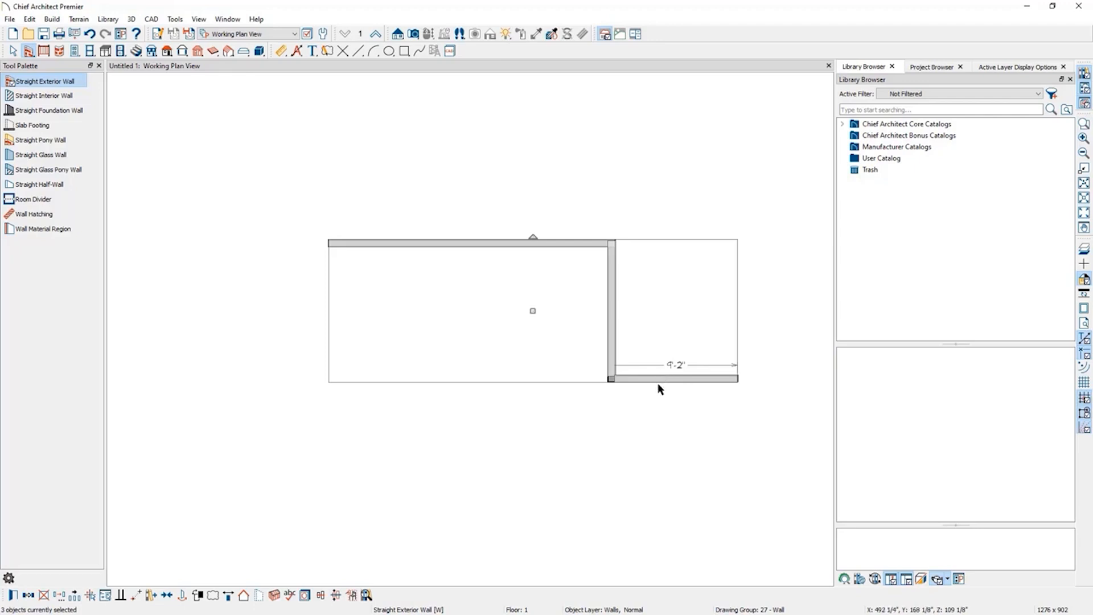
pyautogui.click(541, 410)
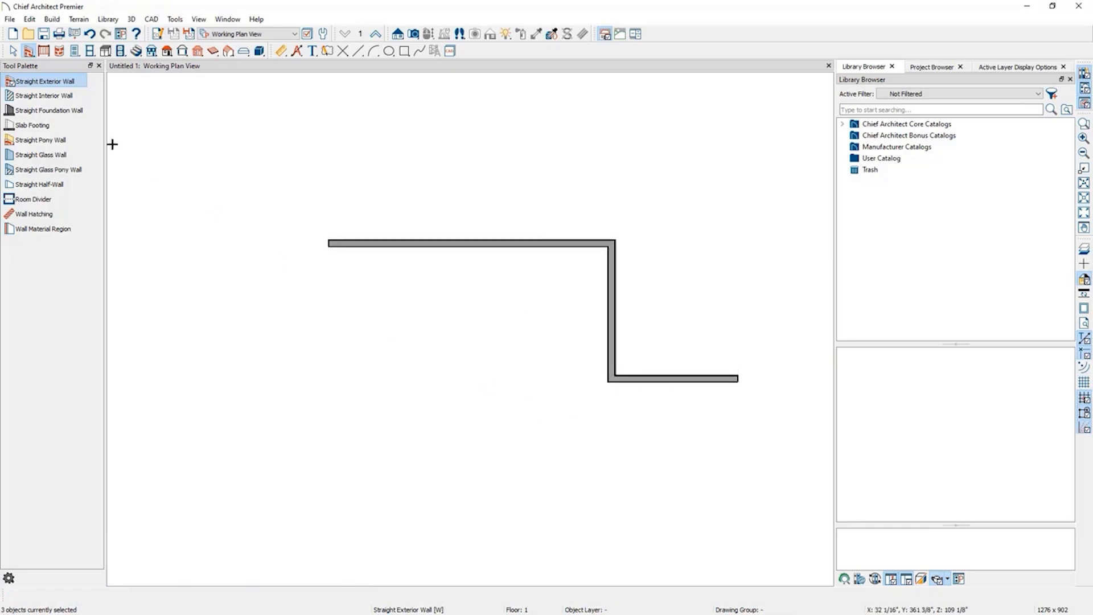
# Select all the drawn walls with a selection box and delete them.
pyautogui.click(14, 53)
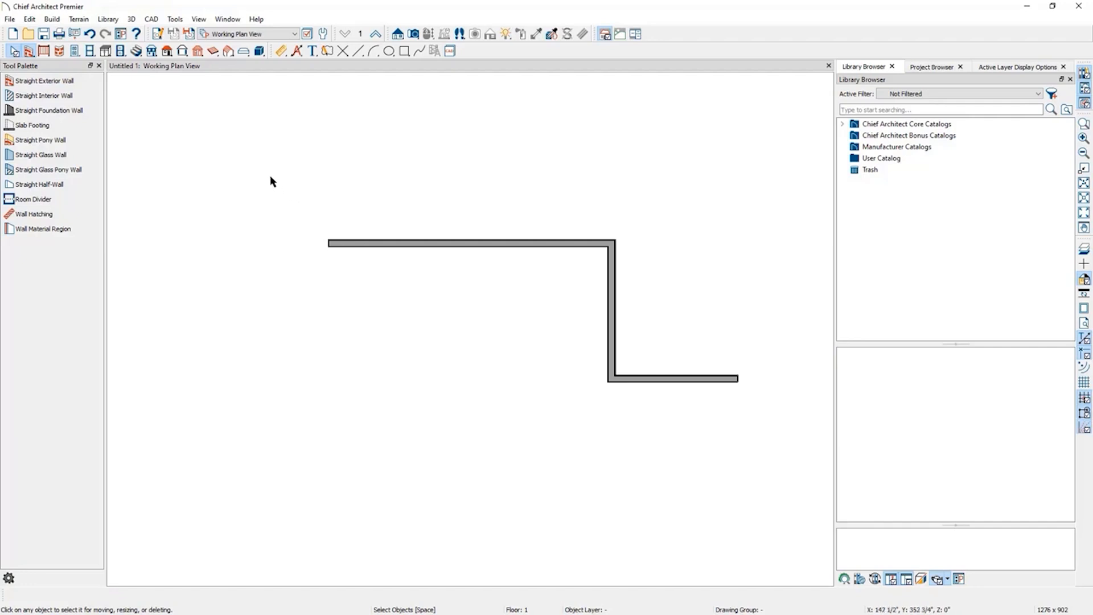
pyautogui.moveTo(271, 176); pyautogui.dragTo(777, 424)
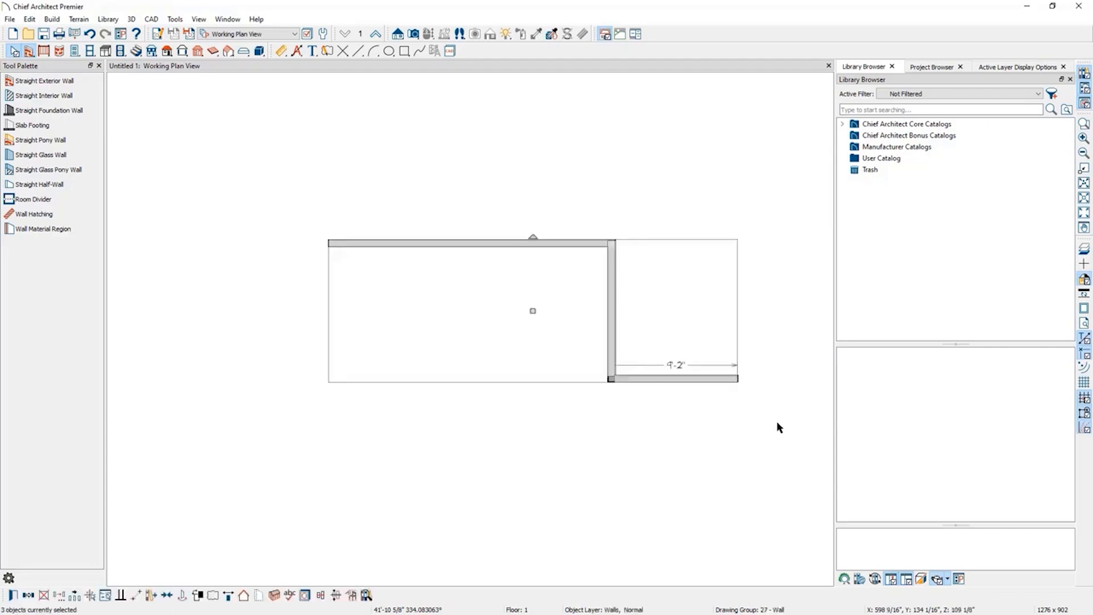
pyautogui.press('Delete')
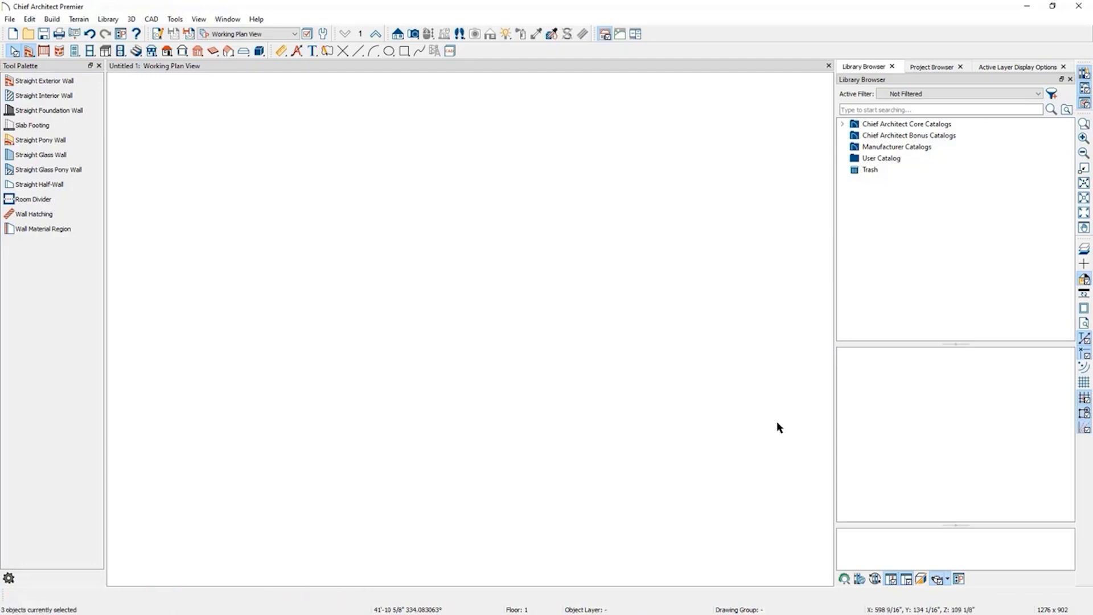
# Open the exterior wall defaults and turn on Pony Wall in the Wall Types settings.
pyautogui.click(64, 82)
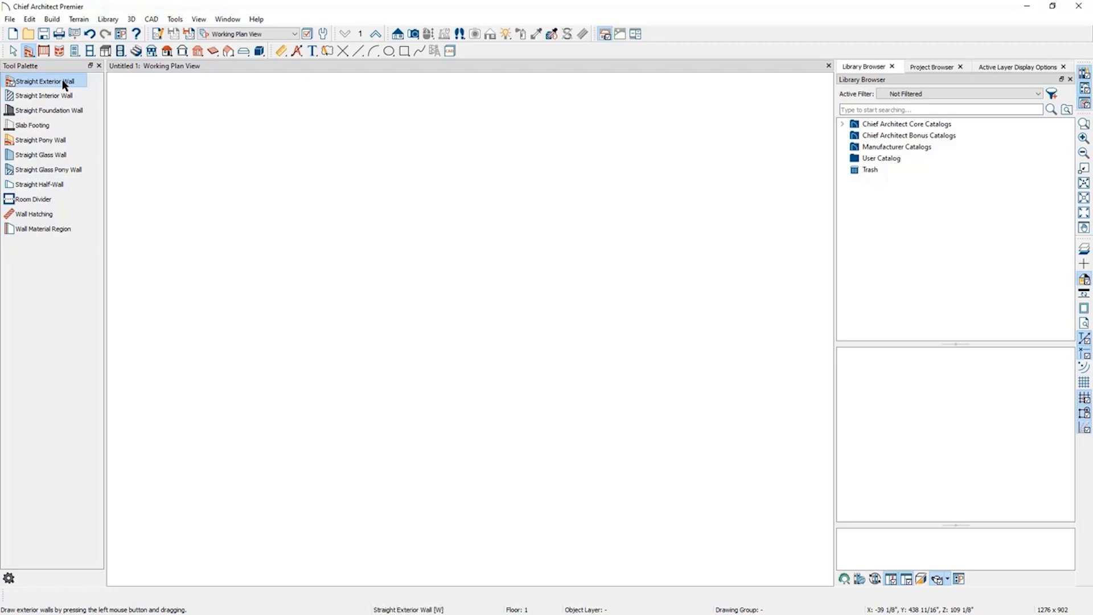
pyautogui.doubleClick(63, 80)
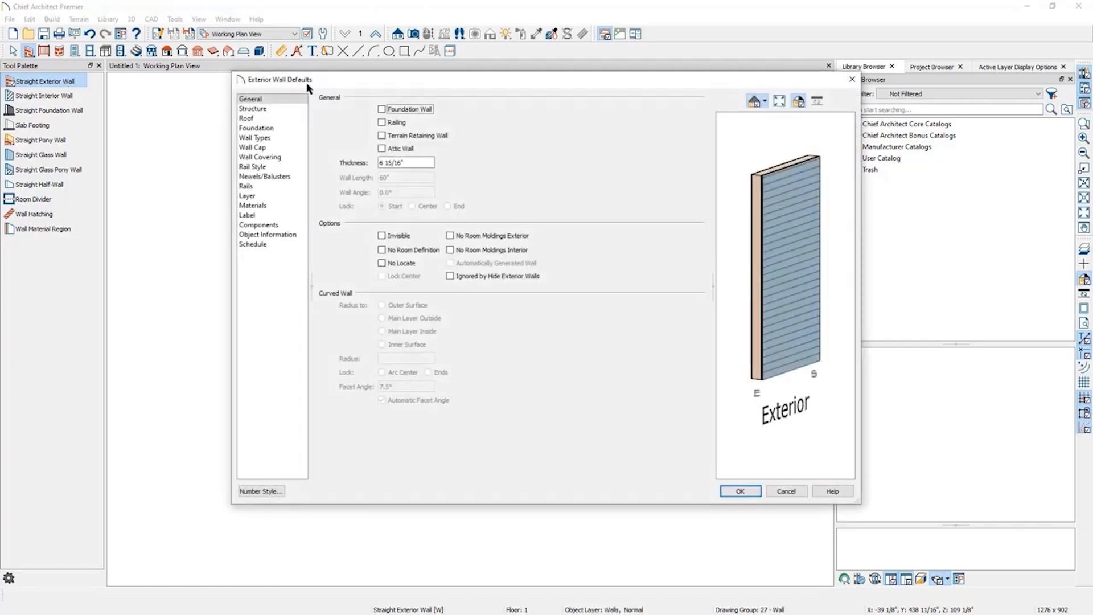
pyautogui.click(263, 141)
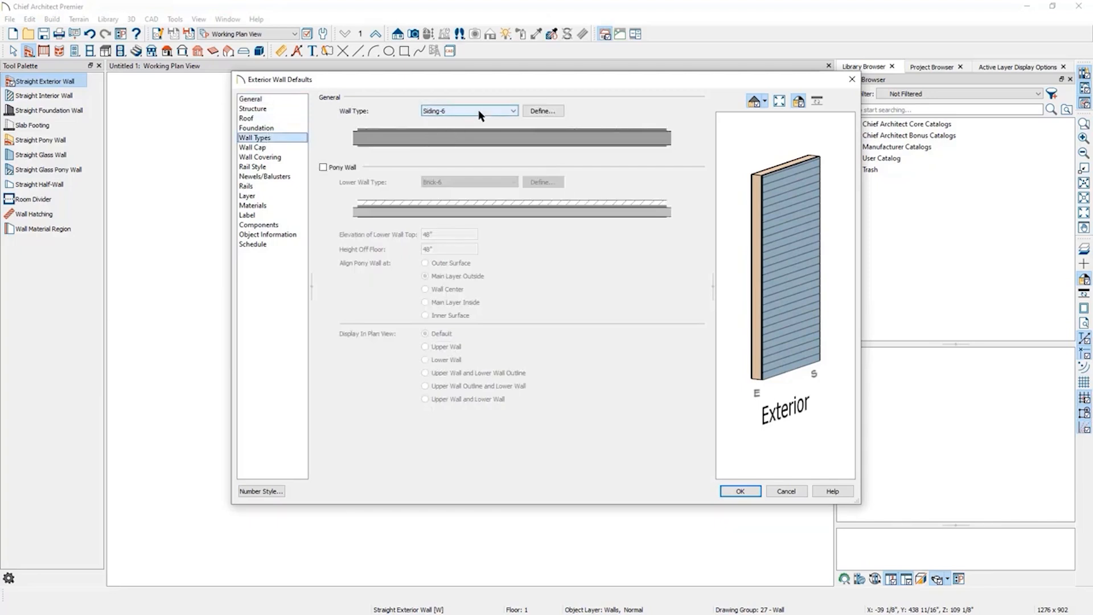
pyautogui.click(323, 168)
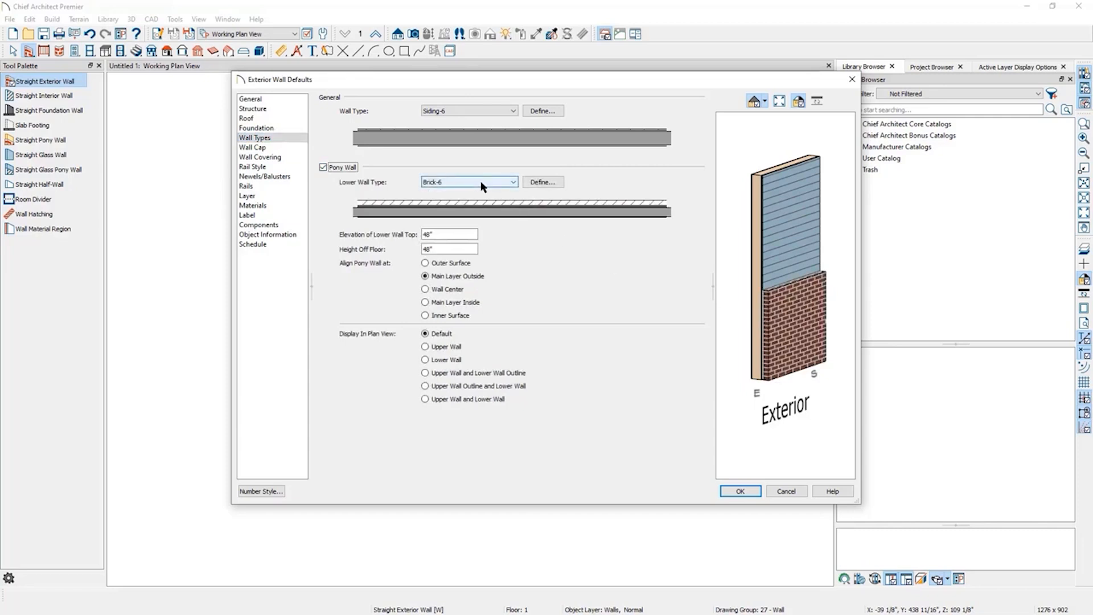
# Define the Brick-6 lower wall type, replacing its outer Dark Red Brick layer material with Stacked Stone.
pyautogui.click(548, 182)
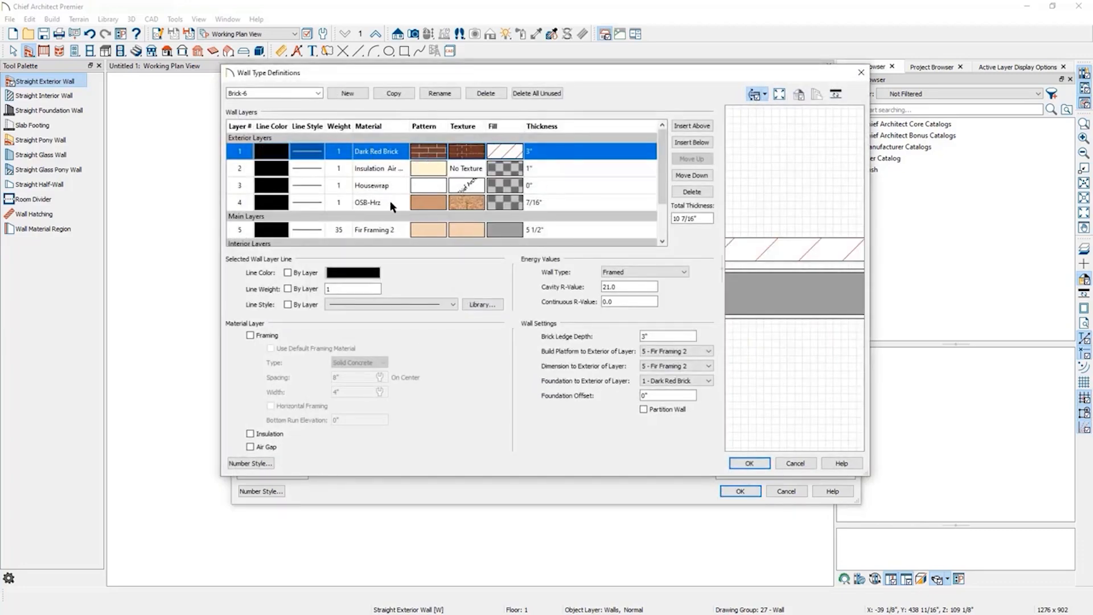
pyautogui.scroll(-3, 391, 201)
pyautogui.scroll(3, 380, 234)
pyautogui.doubleClick(389, 151)
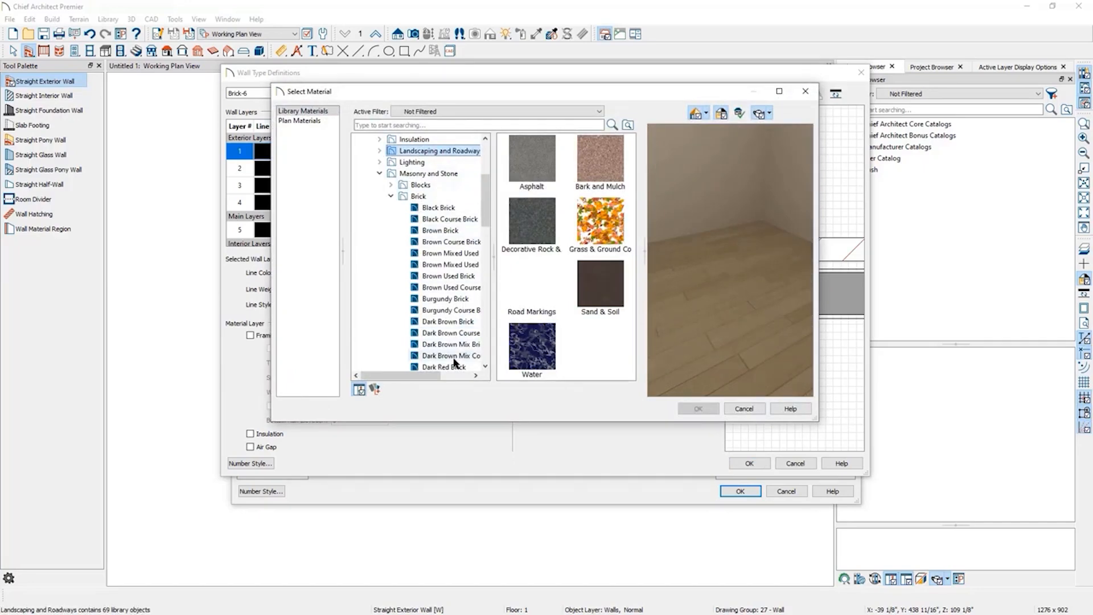
pyautogui.click(390, 195)
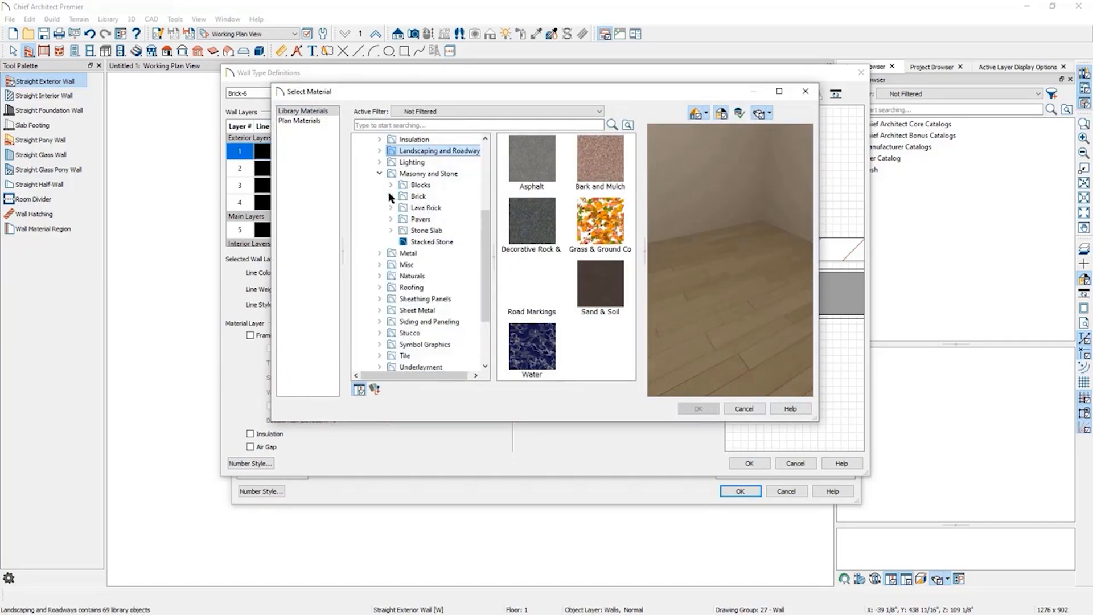
pyautogui.scroll(4, 433, 181)
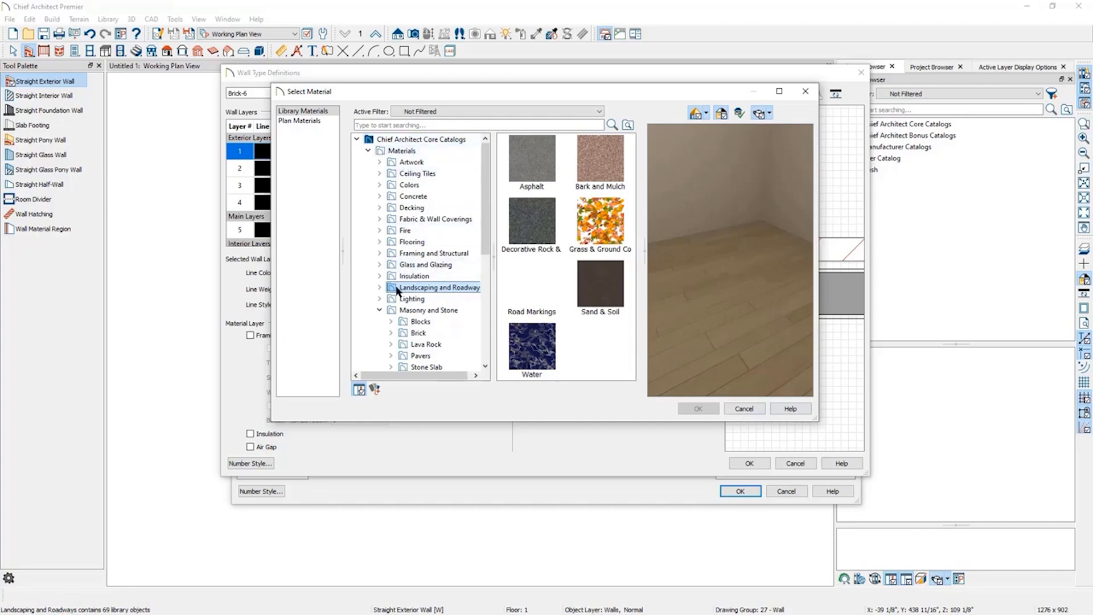
pyautogui.scroll(-2, 461, 317)
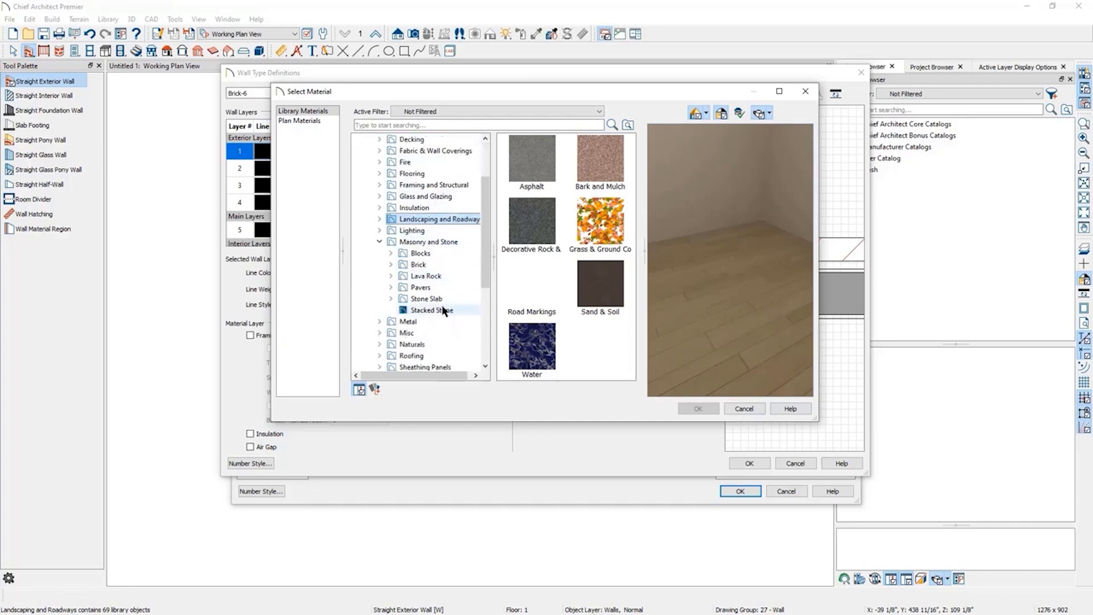
pyautogui.click(443, 309)
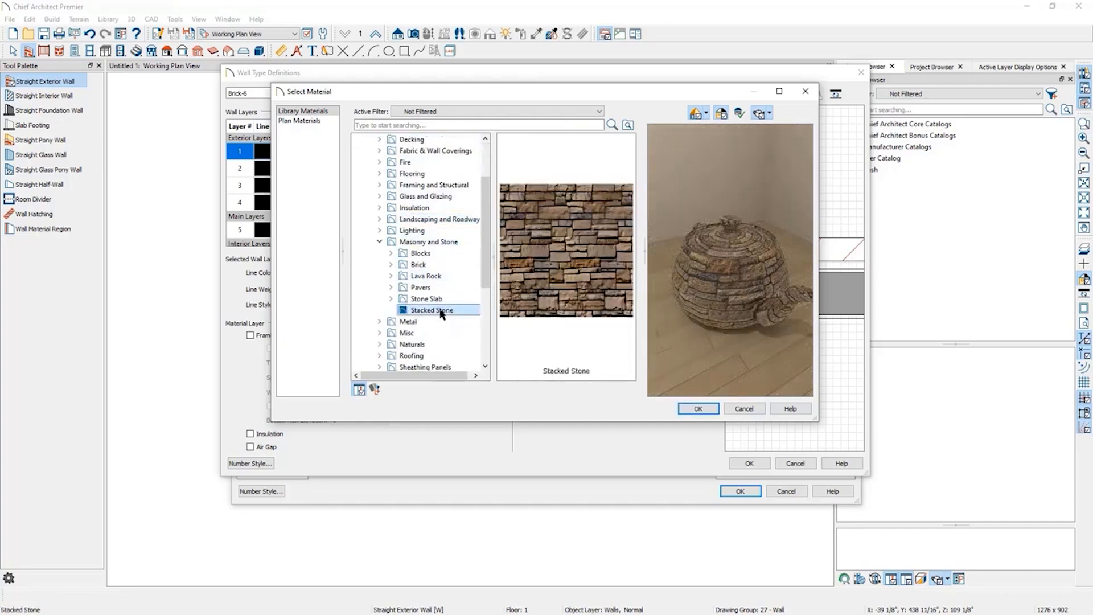
pyautogui.click(698, 408)
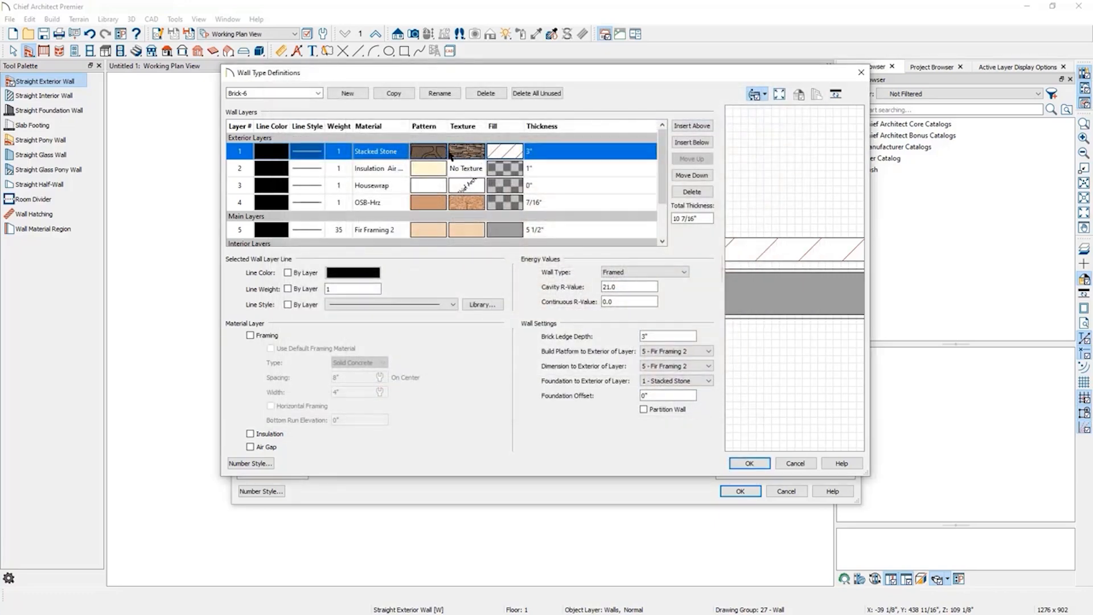
# Edit the Stacked Stone plan material and set its material color to medium gray.
pyautogui.click(468, 152)
pyautogui.click(467, 150)
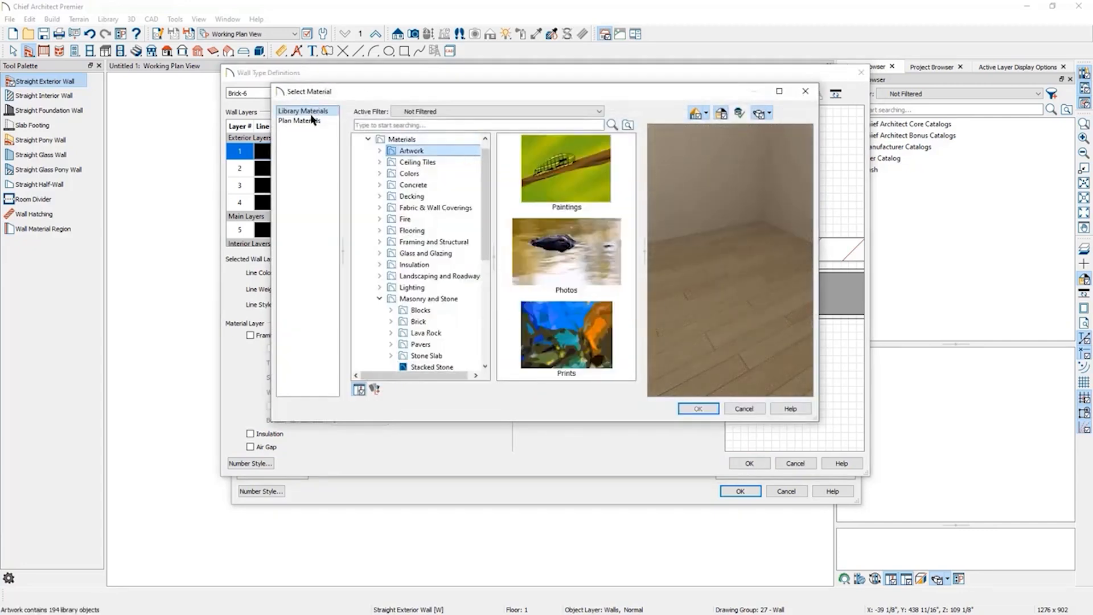
pyautogui.click(312, 122)
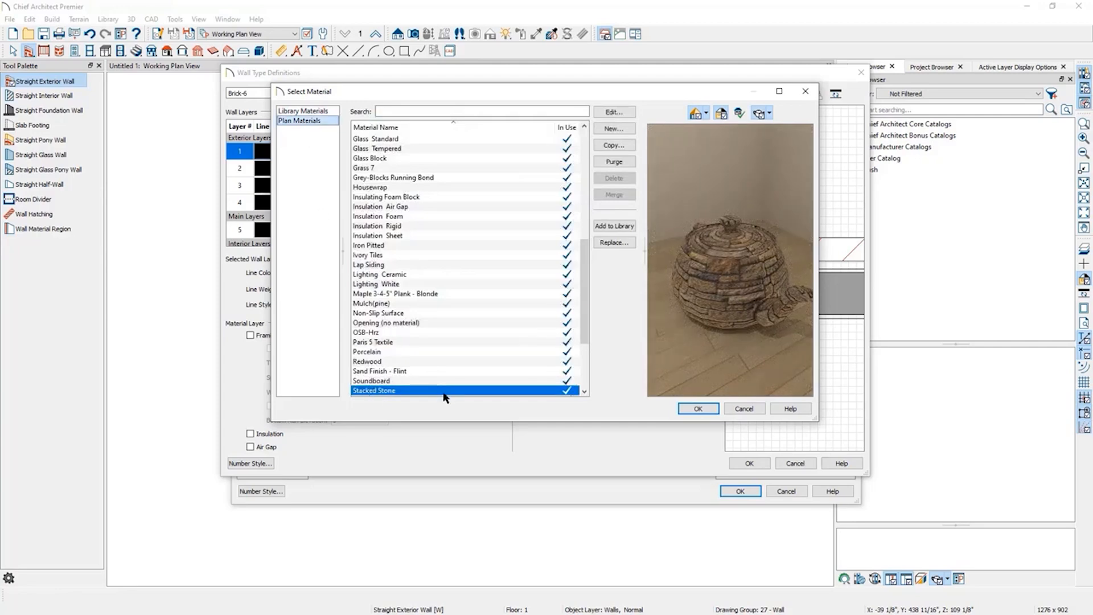
pyautogui.click(627, 112)
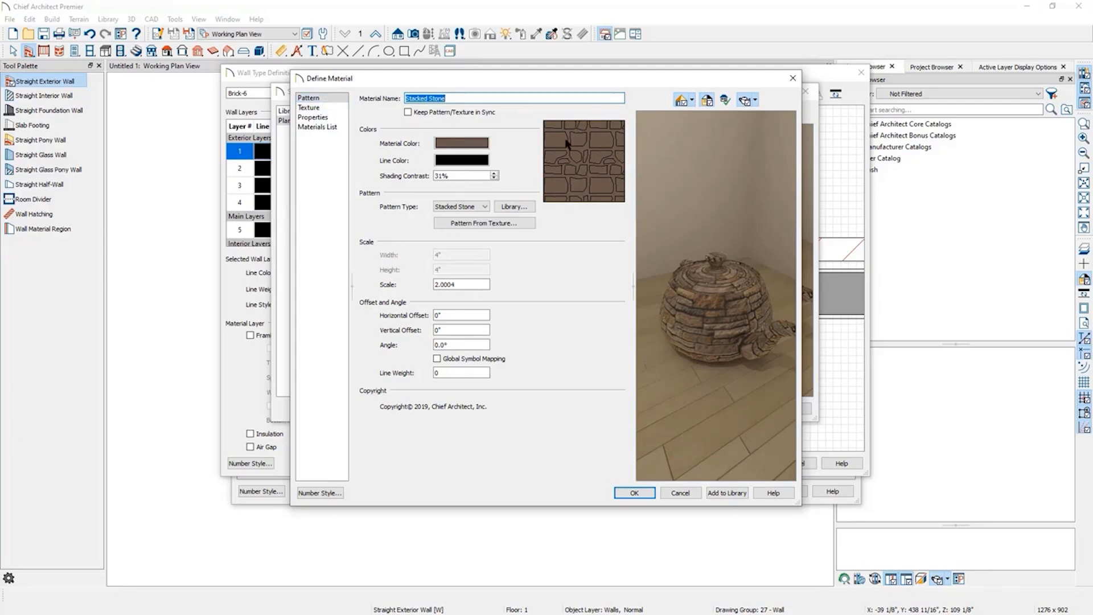
pyautogui.click(479, 144)
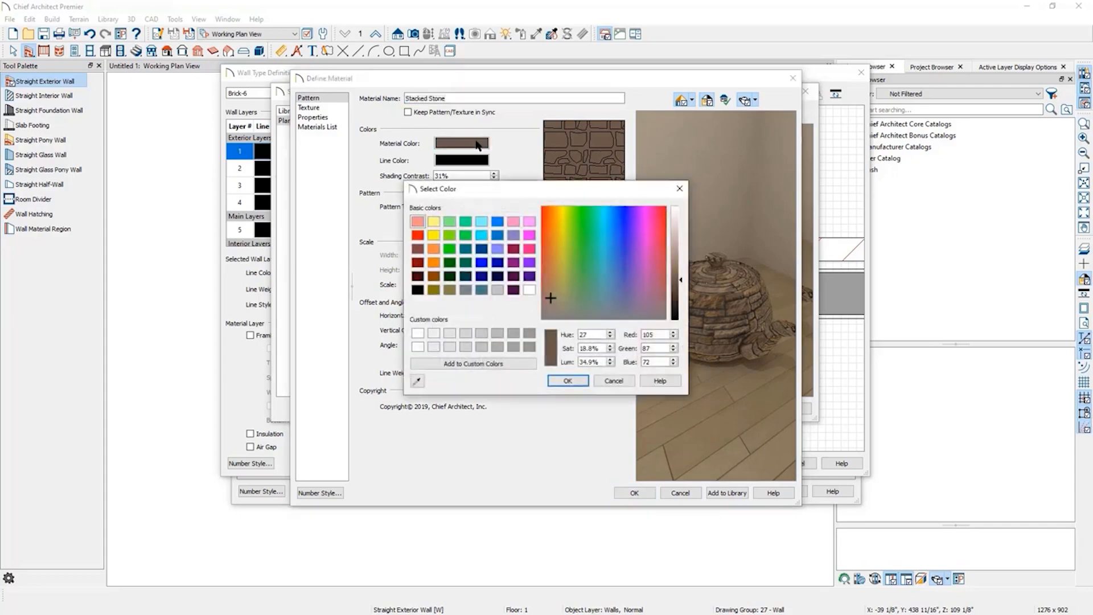
pyautogui.click(466, 289)
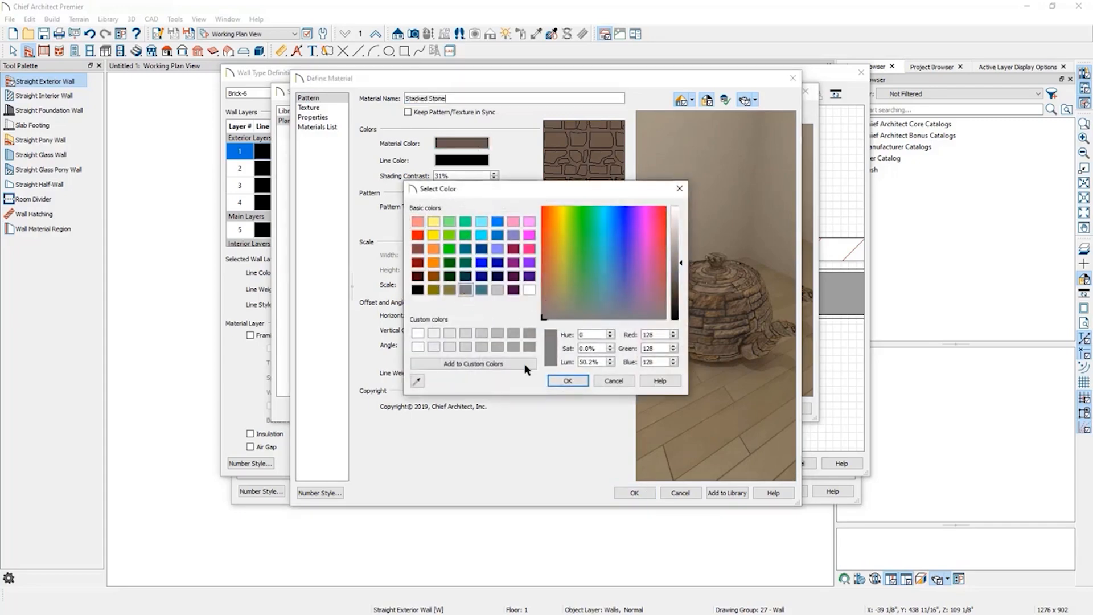
pyautogui.click(568, 380)
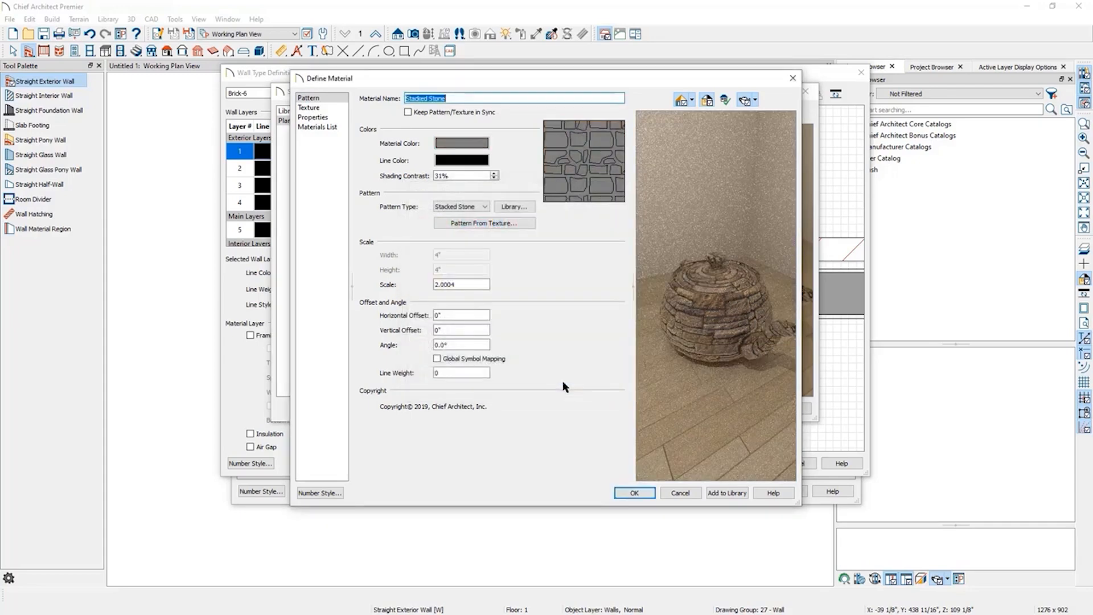
# Turn on Blend with Texture for the Stacked Stone material and confirm the wall type definition.
pyautogui.click(318, 108)
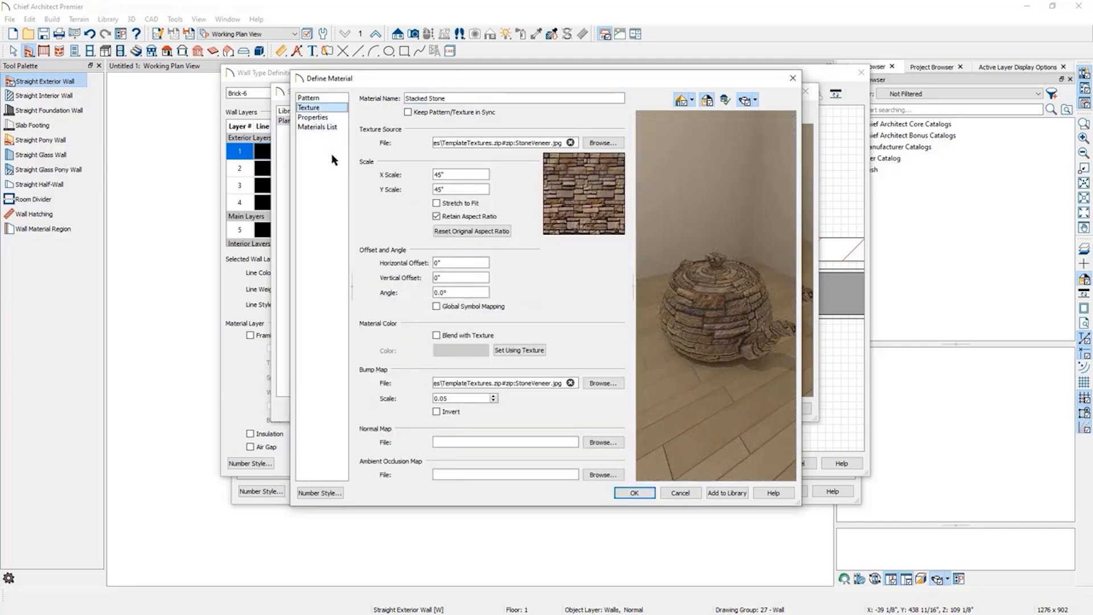
pyautogui.click(464, 338)
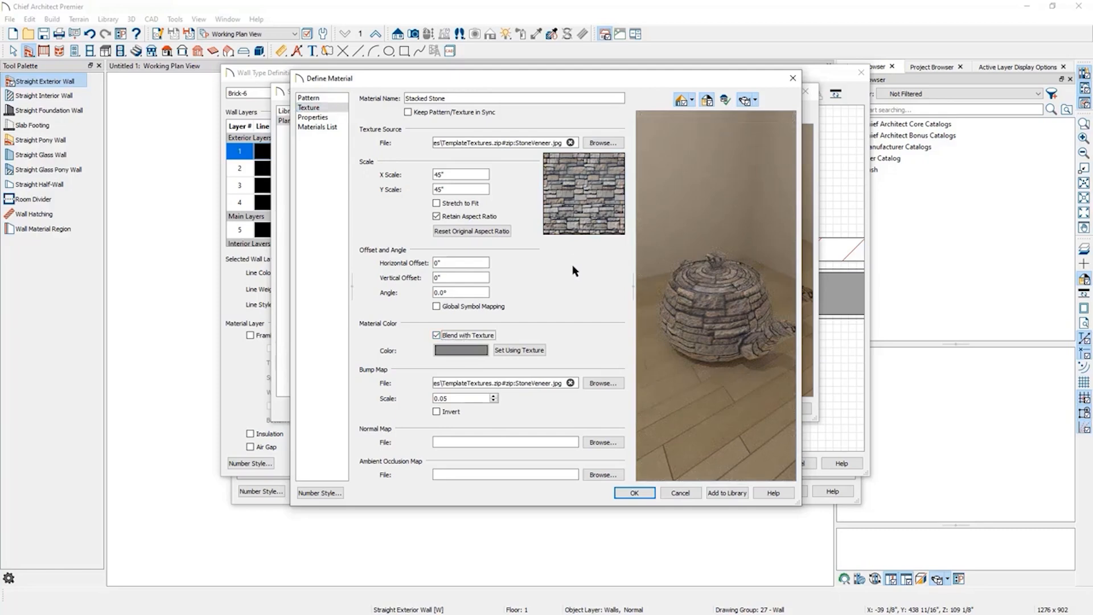
pyautogui.click(634, 493)
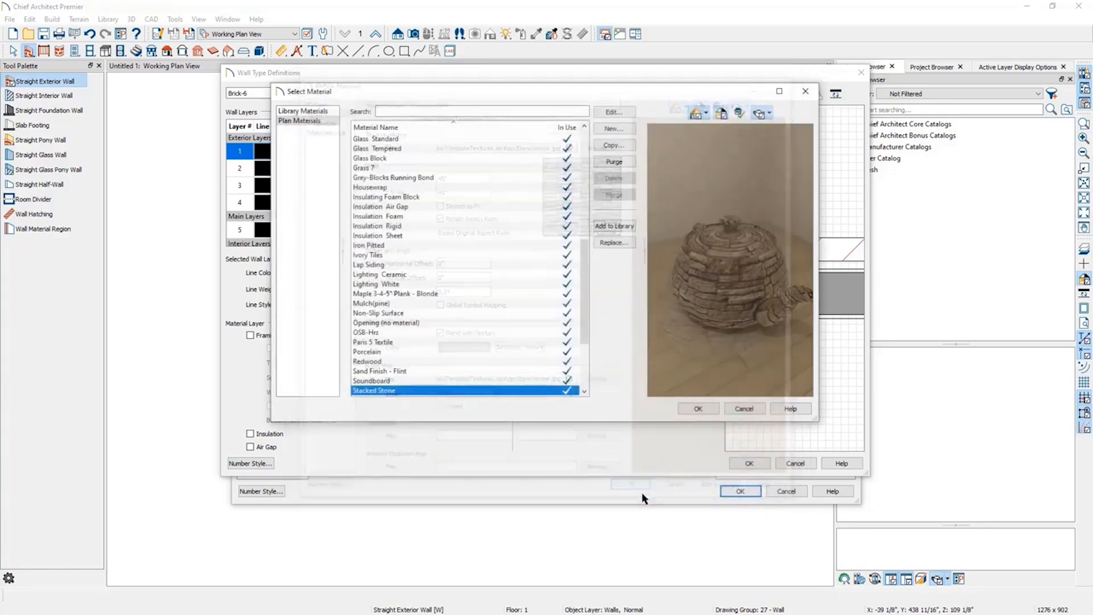
pyautogui.click(698, 409)
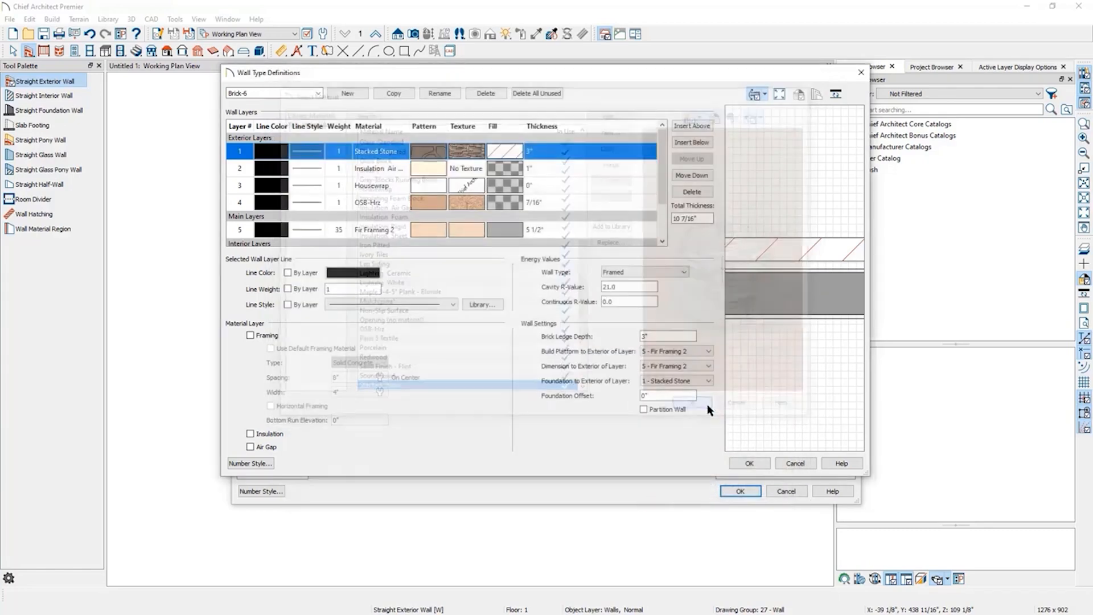
pyautogui.click(748, 463)
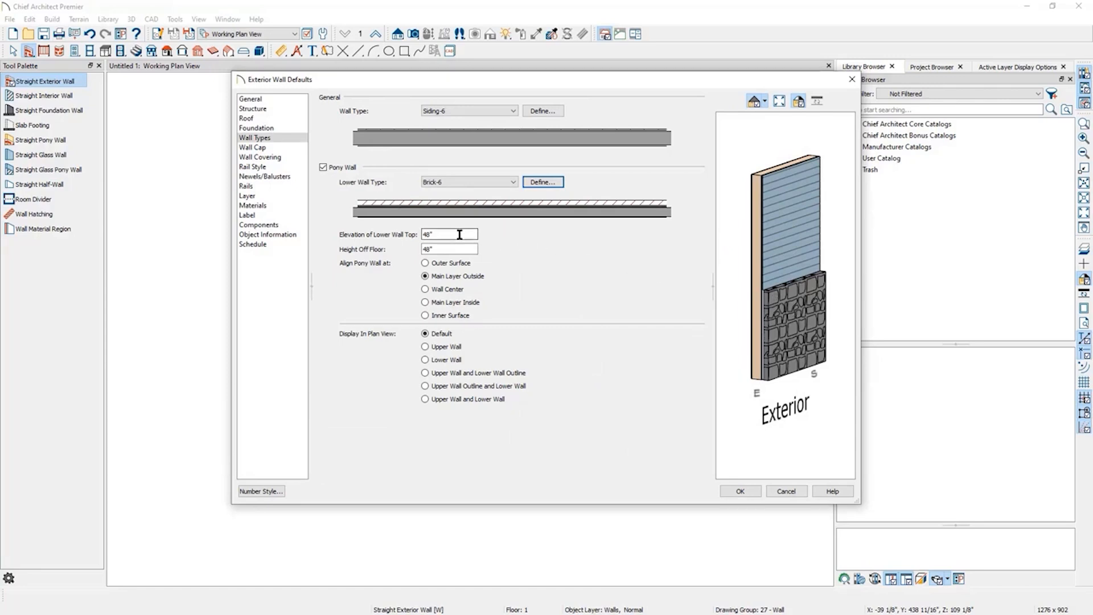
# Set the pony wall's lower wall top elevation and height off floor to 36" each, then confirm the defaults.
pyautogui.doubleClick(460, 235)
pyautogui.write('36')
pyautogui.doubleClick(443, 249)
pyautogui.write('36')
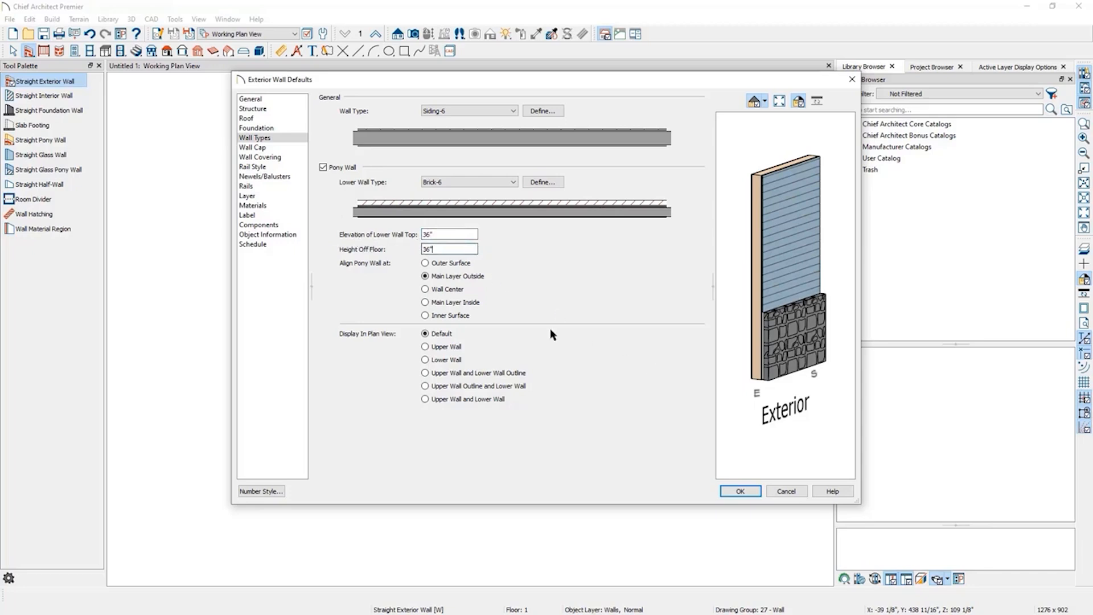
pyautogui.click(451, 232)
pyautogui.click(741, 492)
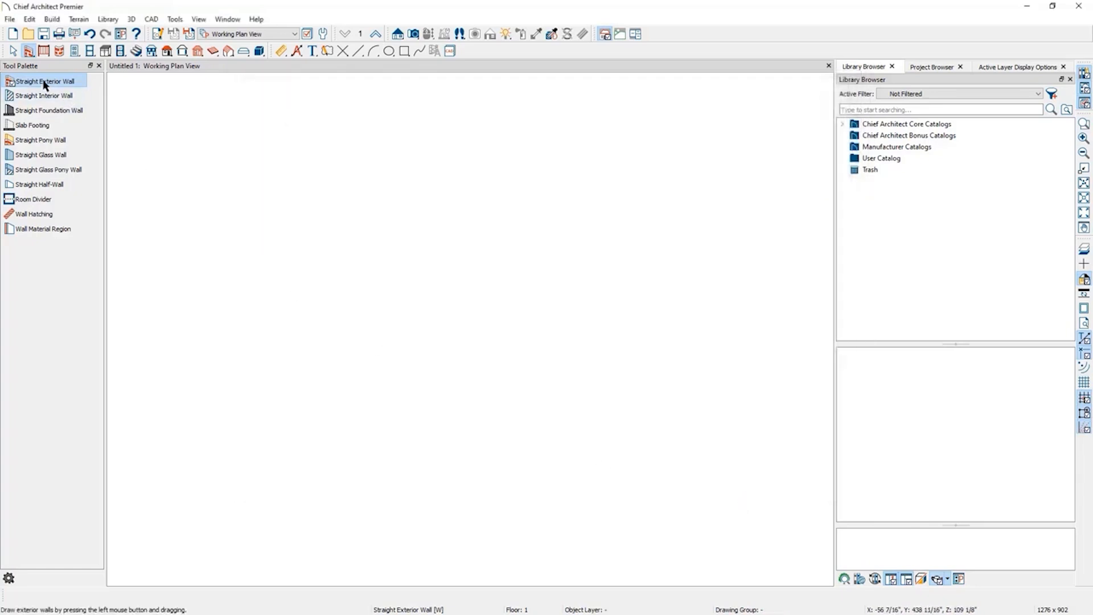
# Draw a test exterior wall about 20'-1" long, open its specification, then delete it.
pyautogui.moveTo(325, 259); pyautogui.dragTo(596, 259)
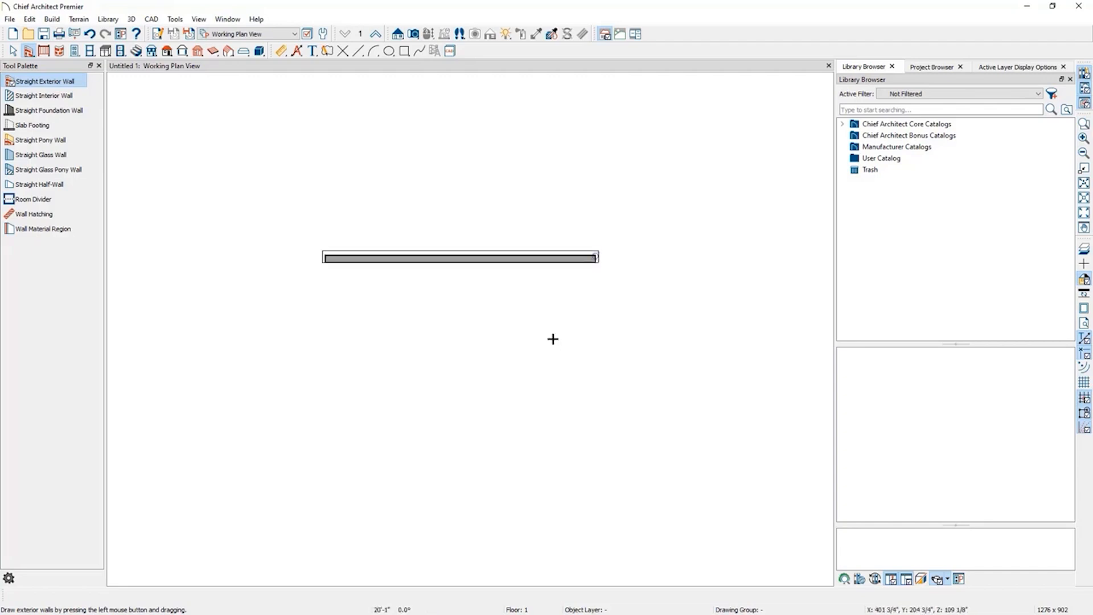
pyautogui.doubleClick(538, 257)
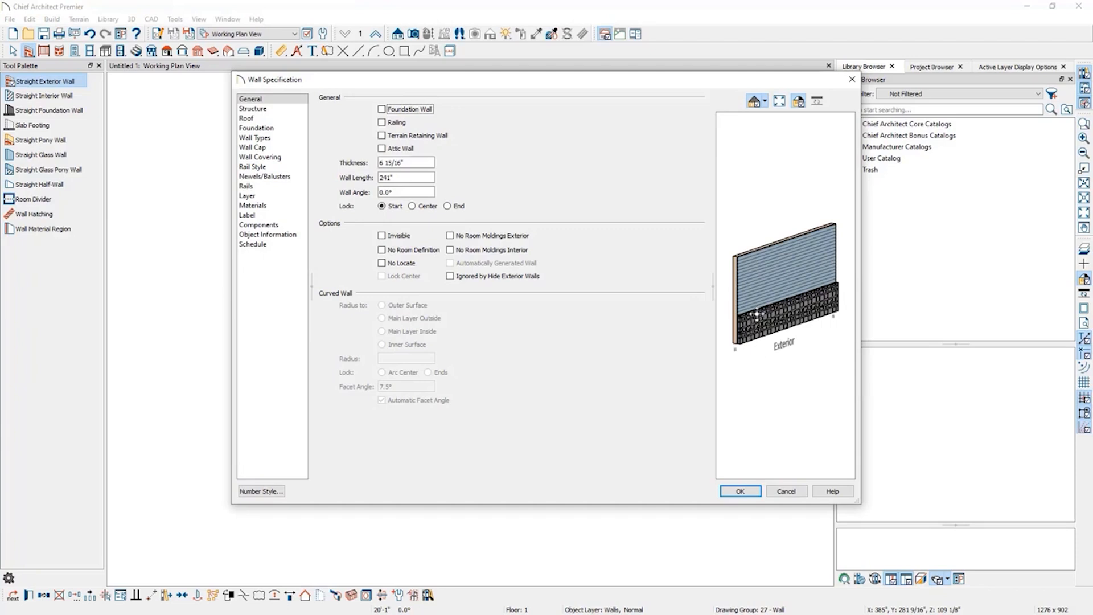
pyautogui.click(740, 491)
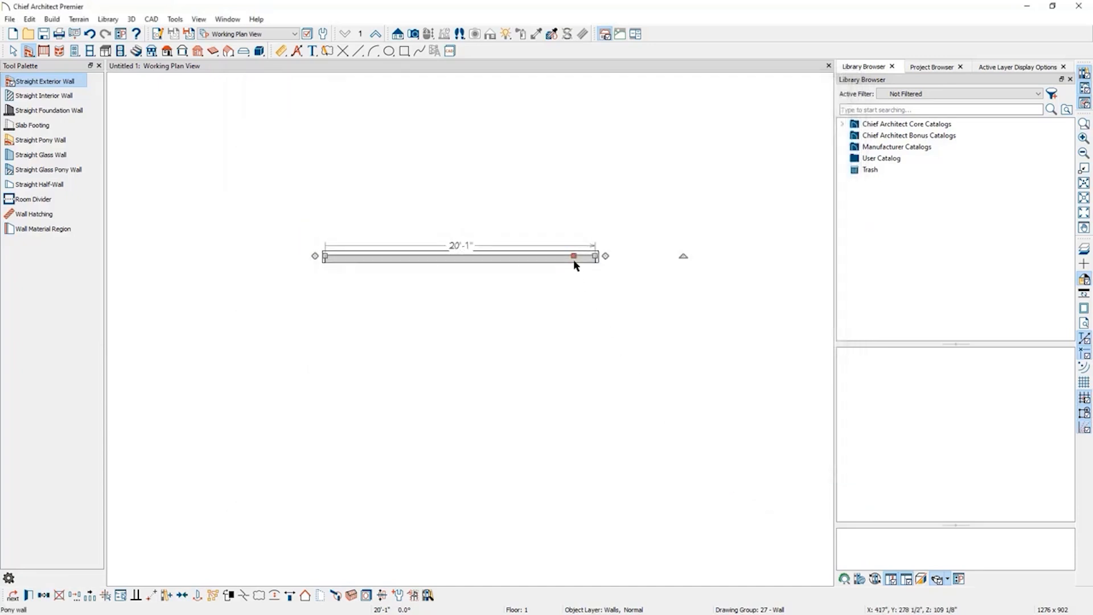
pyautogui.press('Delete')
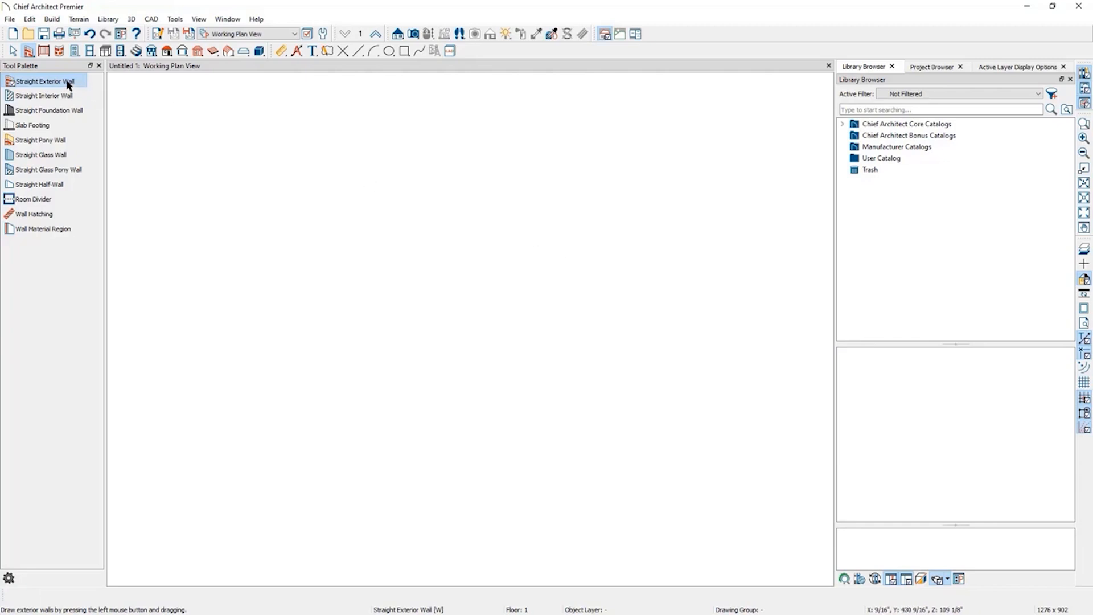
# Draw an L-shaped exterior wall outline about 32'-6" wide by 24'-6" deep, then select and release its left wall.
pyautogui.moveTo(249, 188)
pyautogui.mouseDown()
pyautogui.moveTo(688, 174)
pyautogui.moveTo(684, 513)
pyautogui.moveTo(543, 515)
pyautogui.moveTo(528, 435)
pyautogui.moveTo(538, 473)
pyautogui.moveTo(542, 437)
pyautogui.moveTo(249, 436)
pyautogui.moveTo(253, 195)
pyautogui.mouseUp()
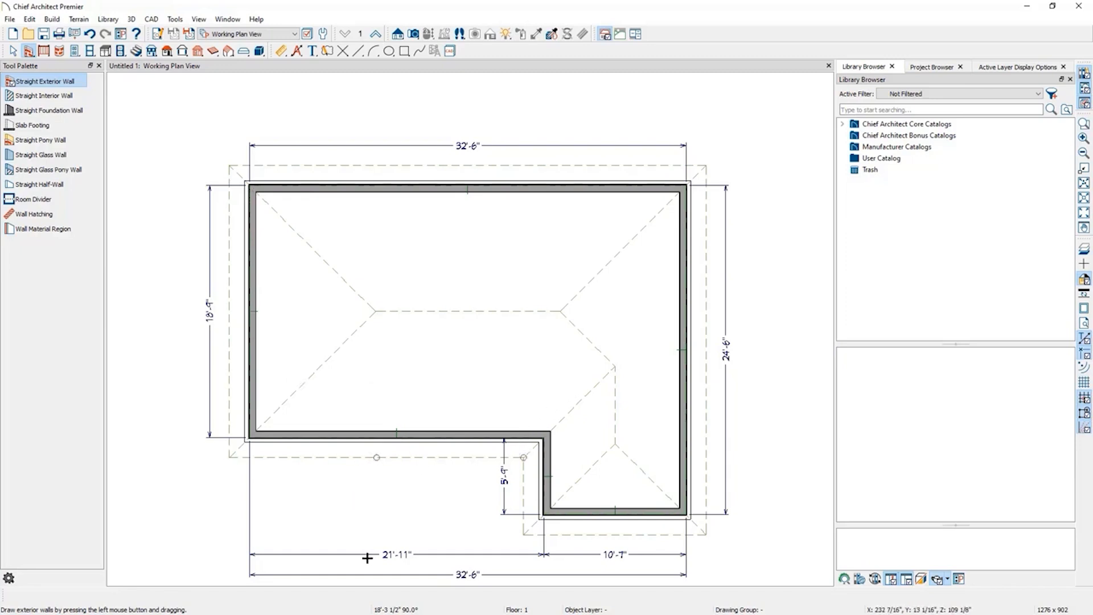
pyautogui.click(251, 217)
pyautogui.moveTo(250, 190)
pyautogui.mouseDown()
pyautogui.moveTo(250, 256)
pyautogui.moveTo(249, 188)
pyautogui.mouseUp()
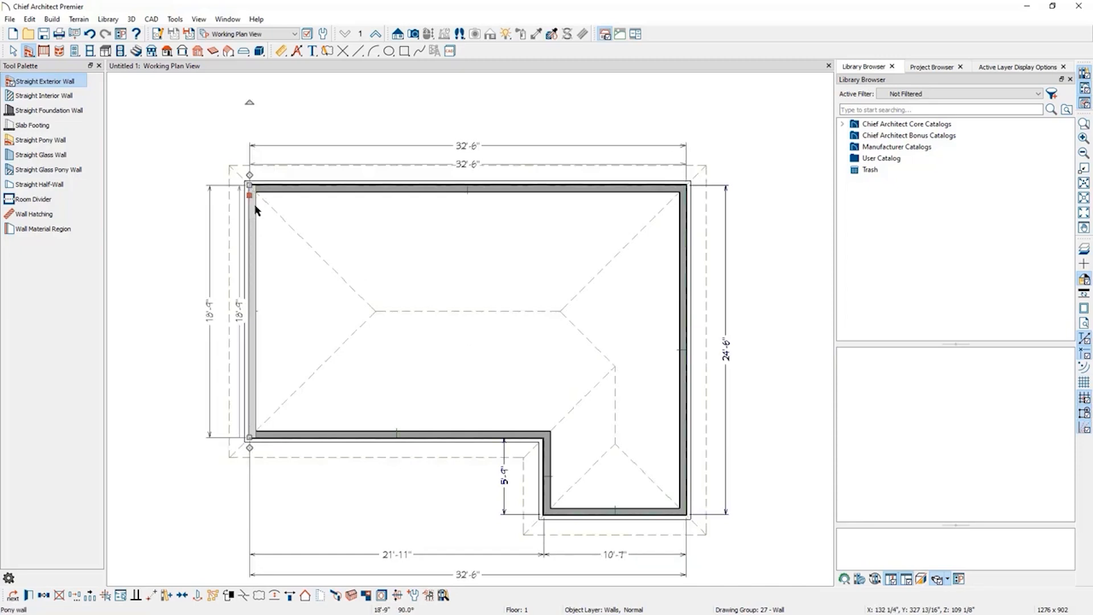
pyautogui.click(362, 215)
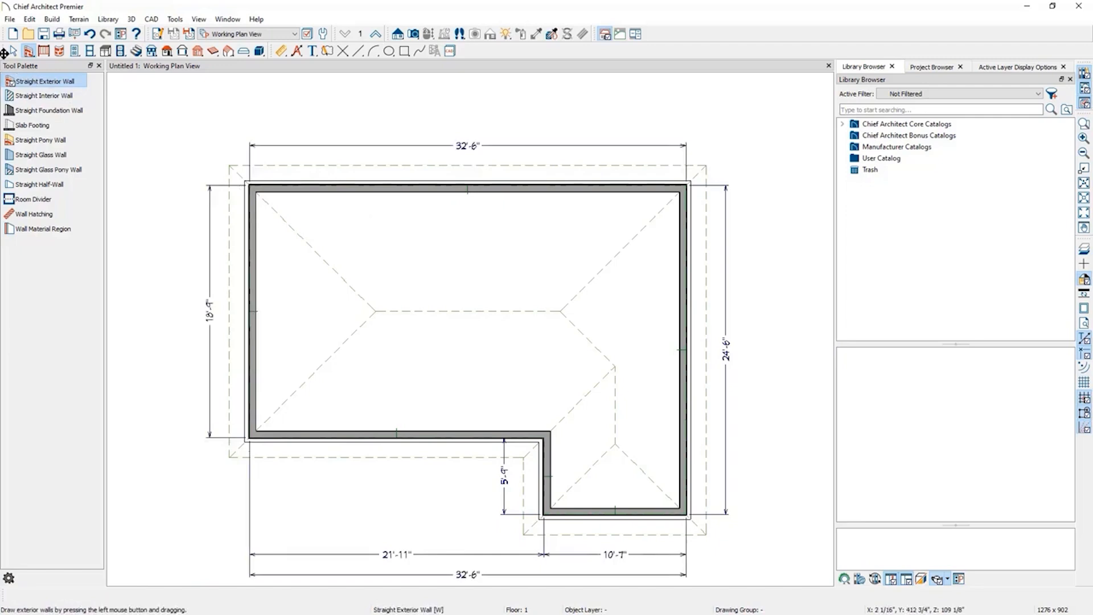
pyautogui.press('space')
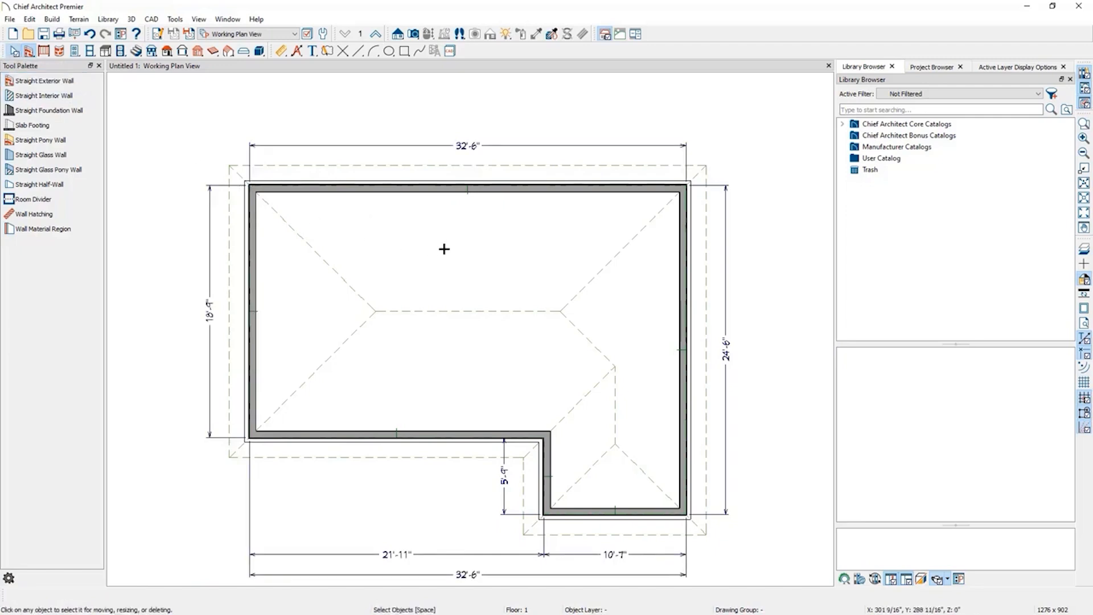
# Set the top exterior wall's length to 42'.
pyautogui.click(444, 251)
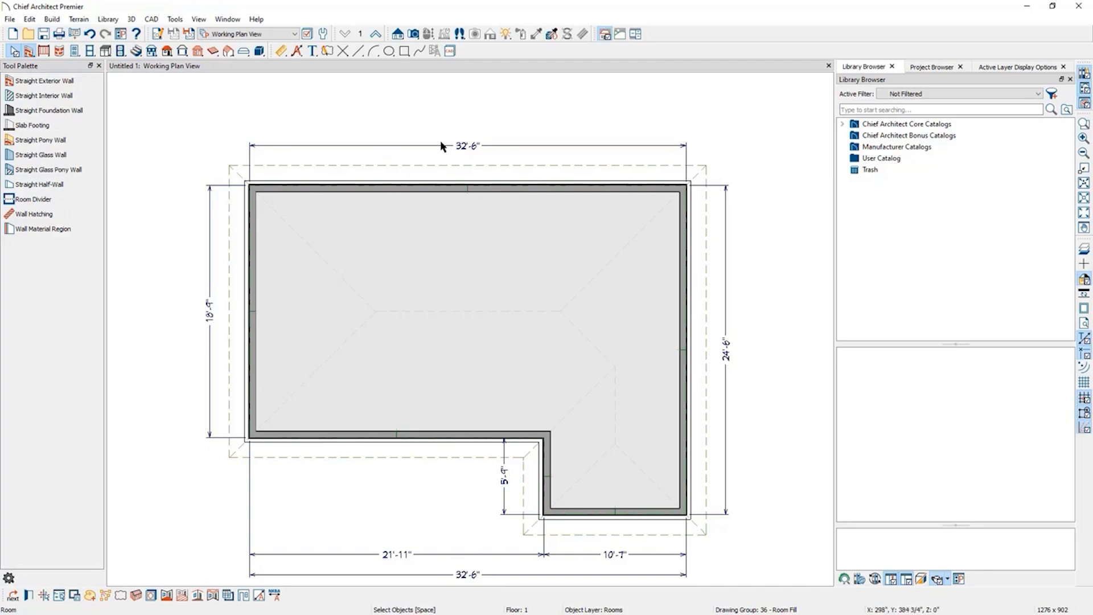
pyautogui.click(353, 188)
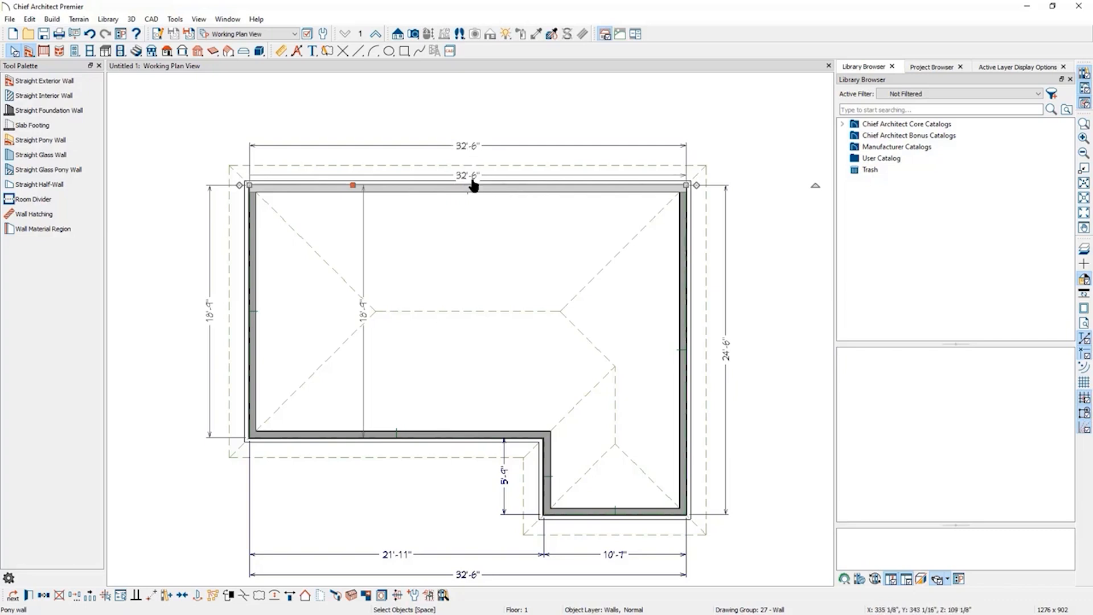
pyautogui.click(462, 149)
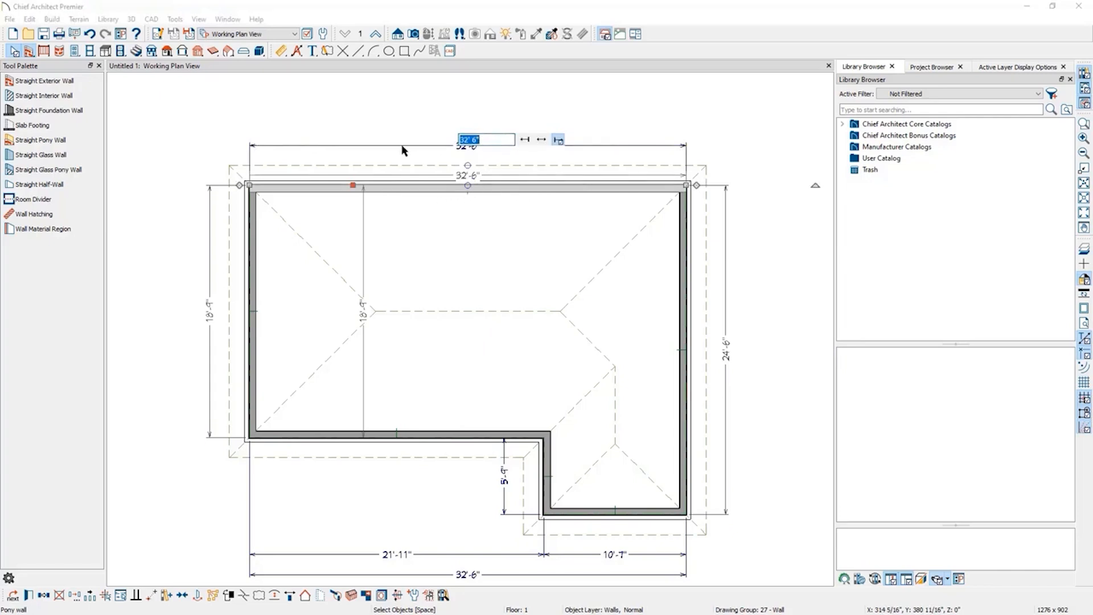
pyautogui.write("42'")
pyautogui.press('Return')
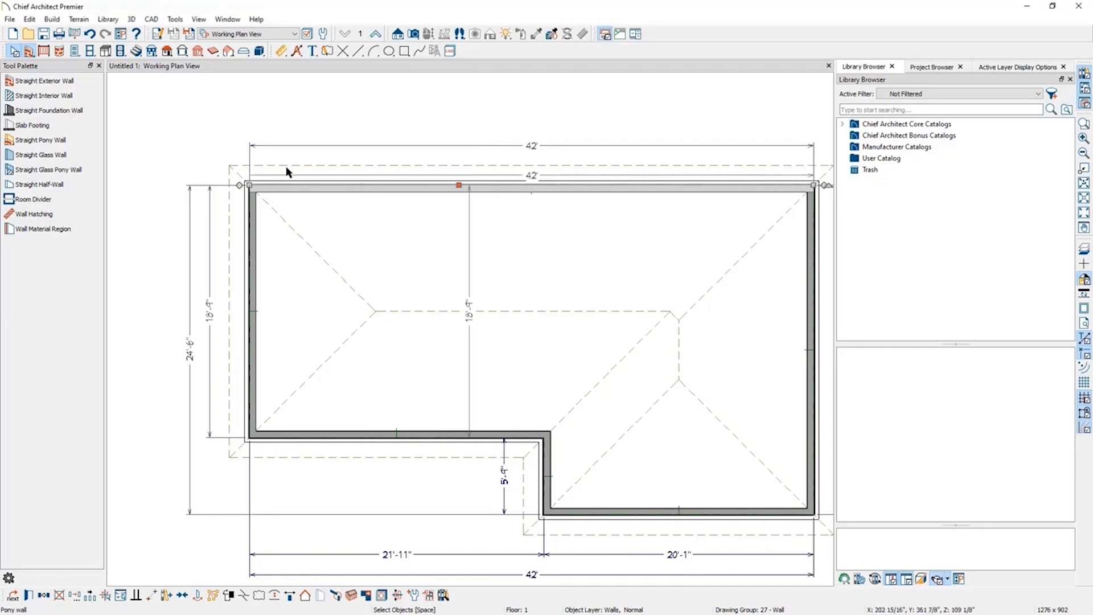
# Move the top wall so the house's left side measures 28' deep.
pyautogui.scroll(-1, 221, 189)
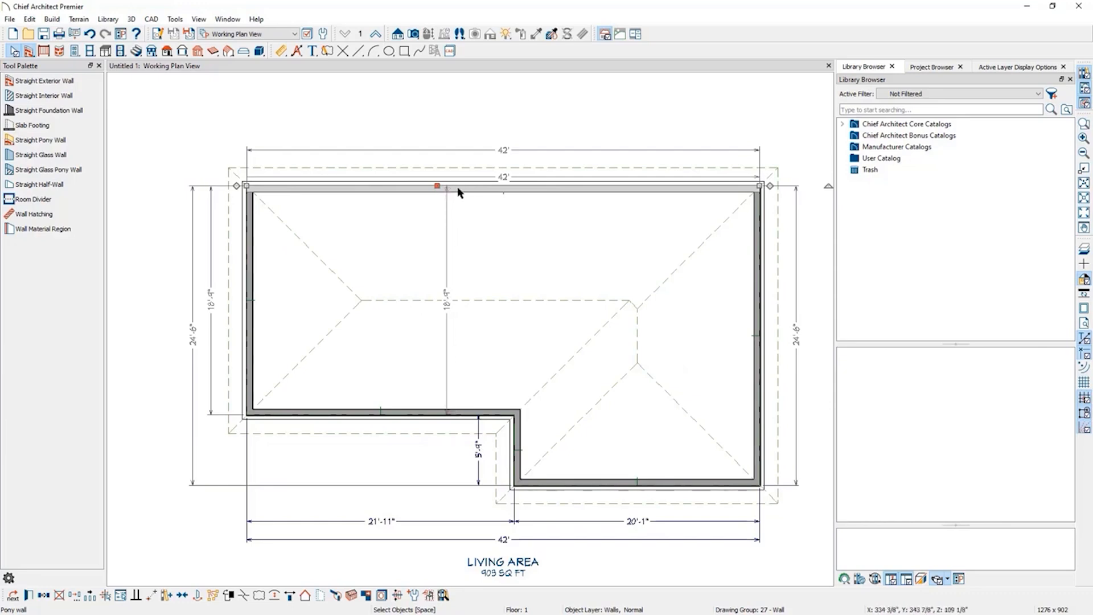
pyautogui.click(446, 307)
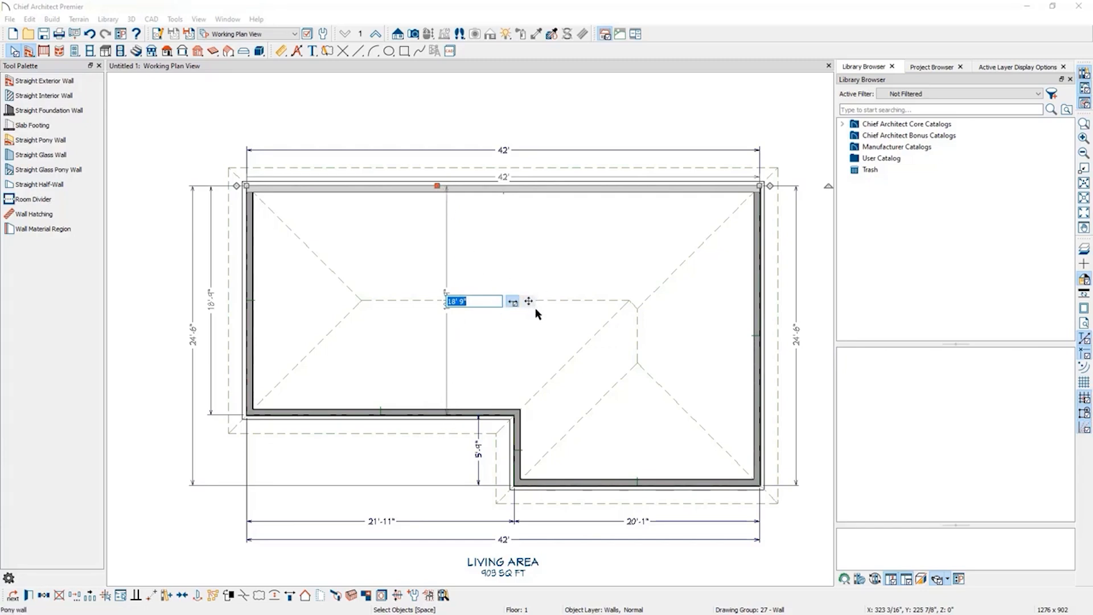
pyautogui.click(519, 190)
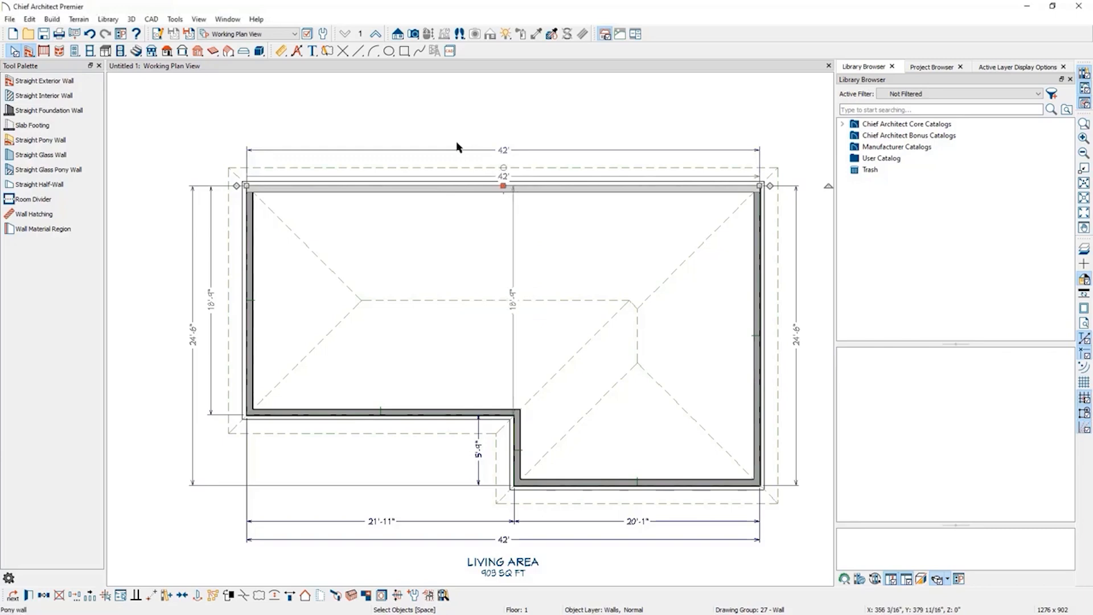
pyautogui.click(500, 155)
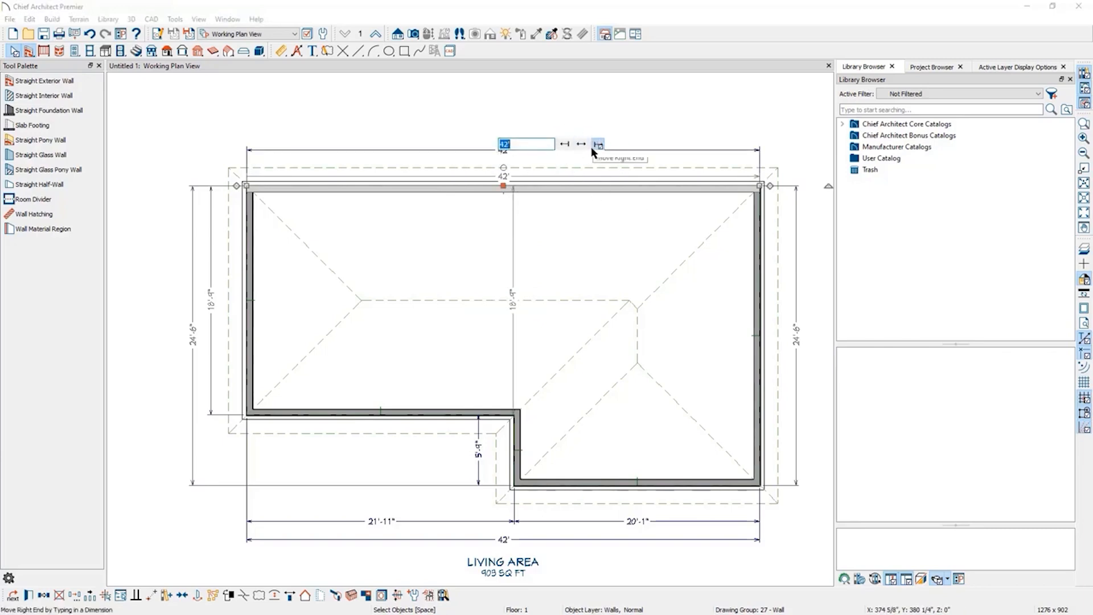
pyautogui.click(469, 189)
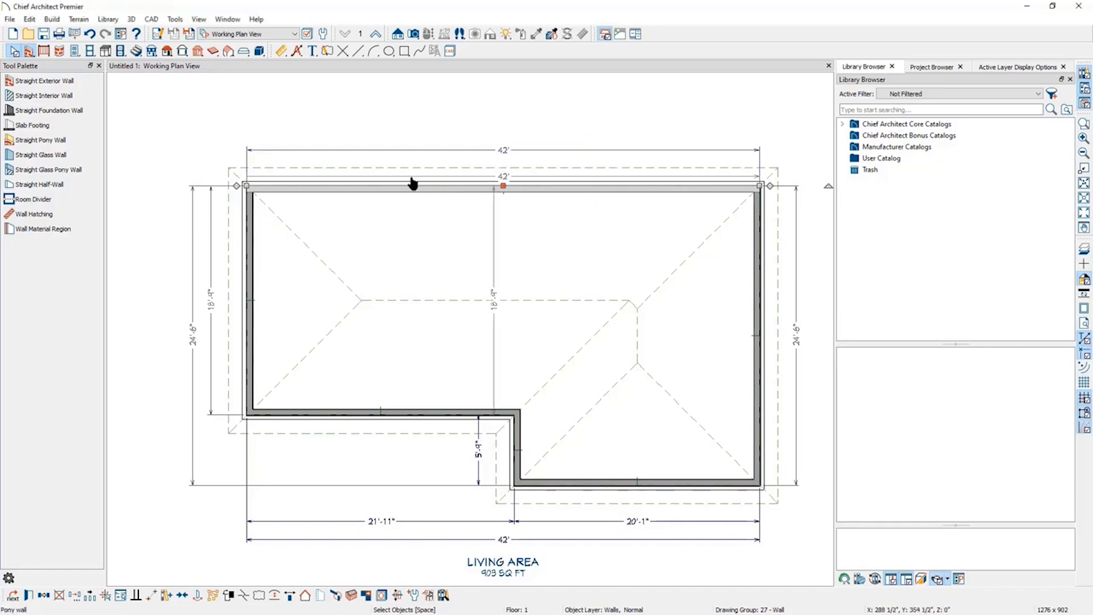
pyautogui.click(496, 313)
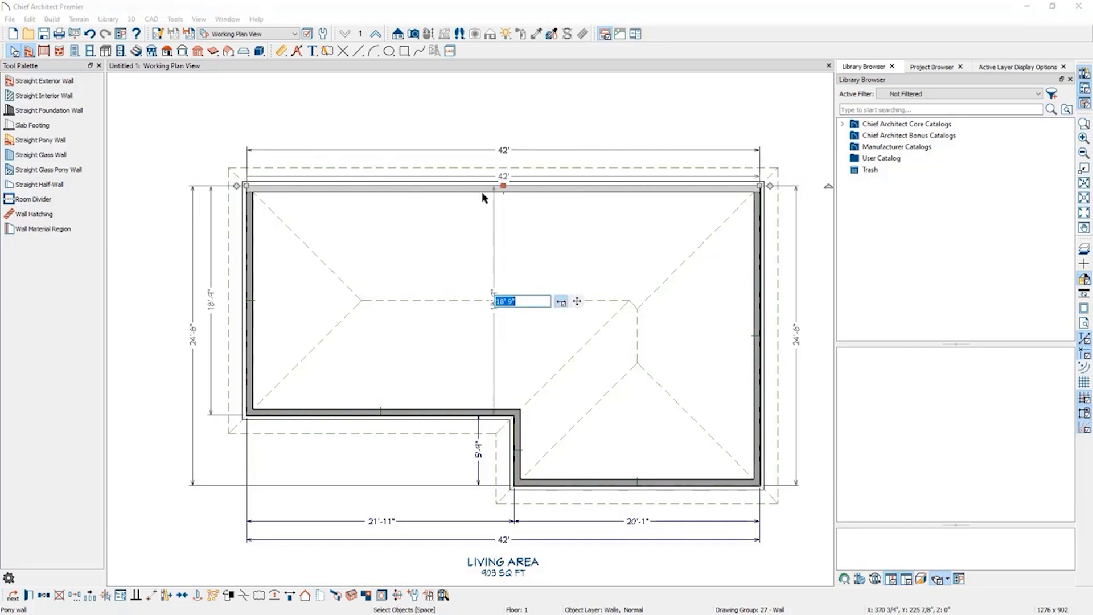
pyautogui.write("28'")
pyautogui.press('Return')
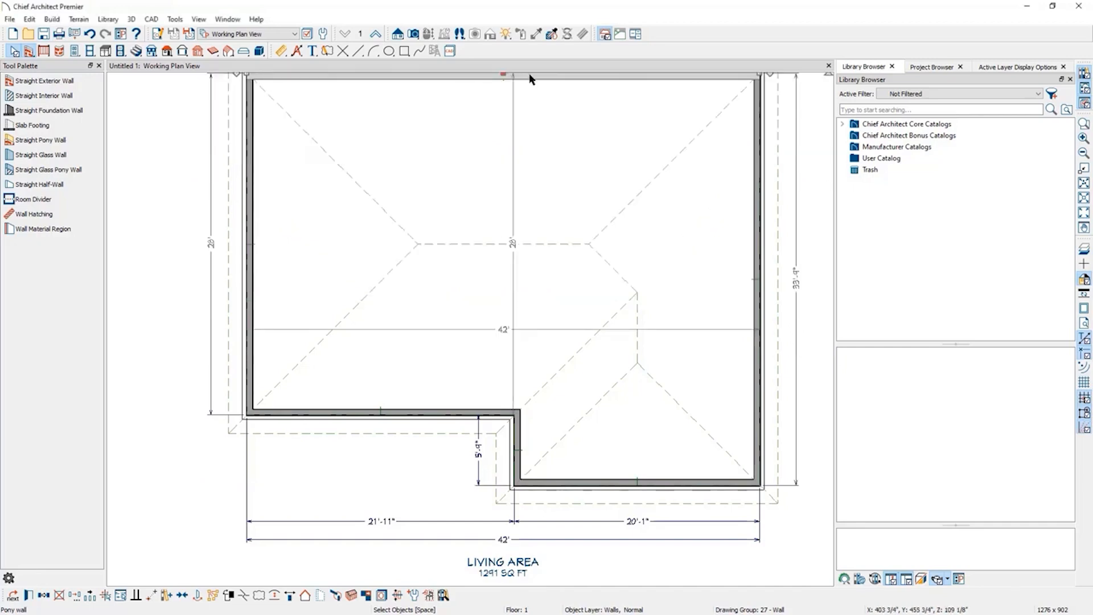
# Move the bottom wall of the wing so the house's right side measures 38'-4".
pyautogui.scroll(-1, 280, 535)
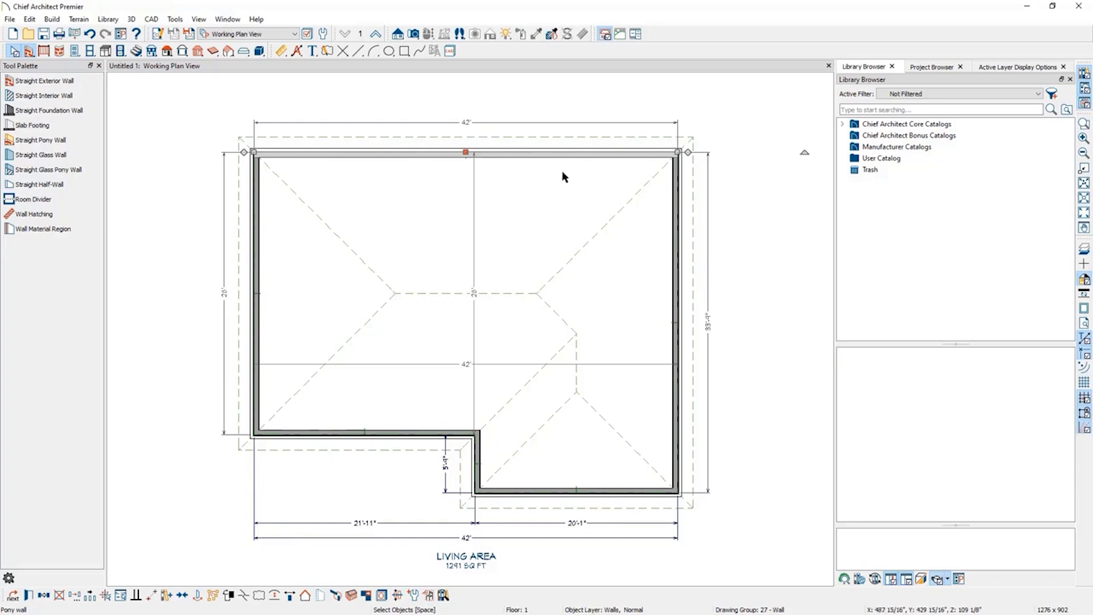
pyautogui.click(614, 152)
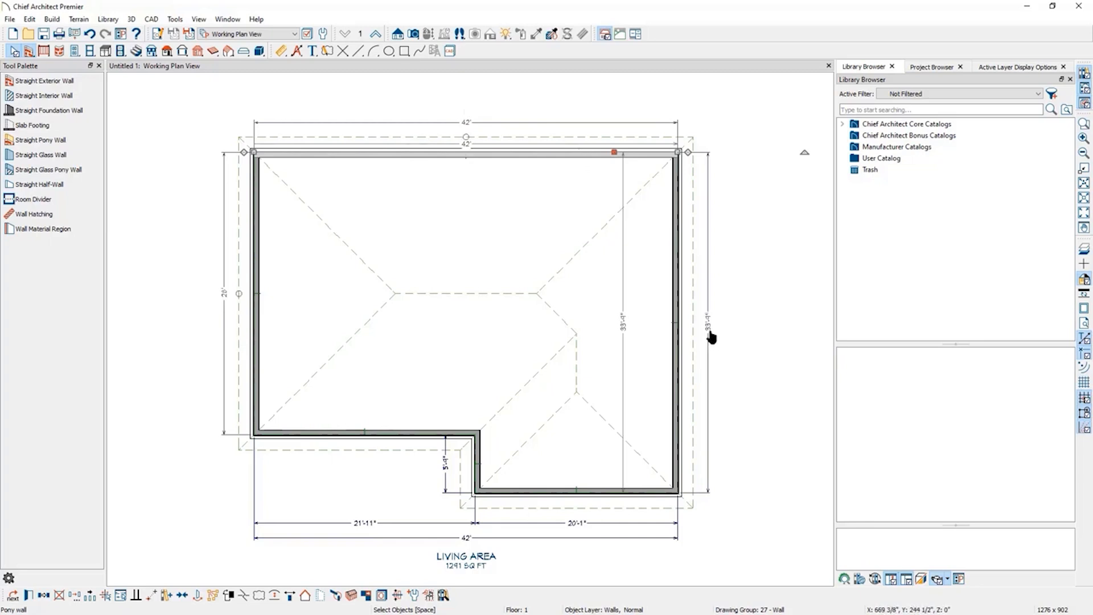
pyautogui.click(676, 346)
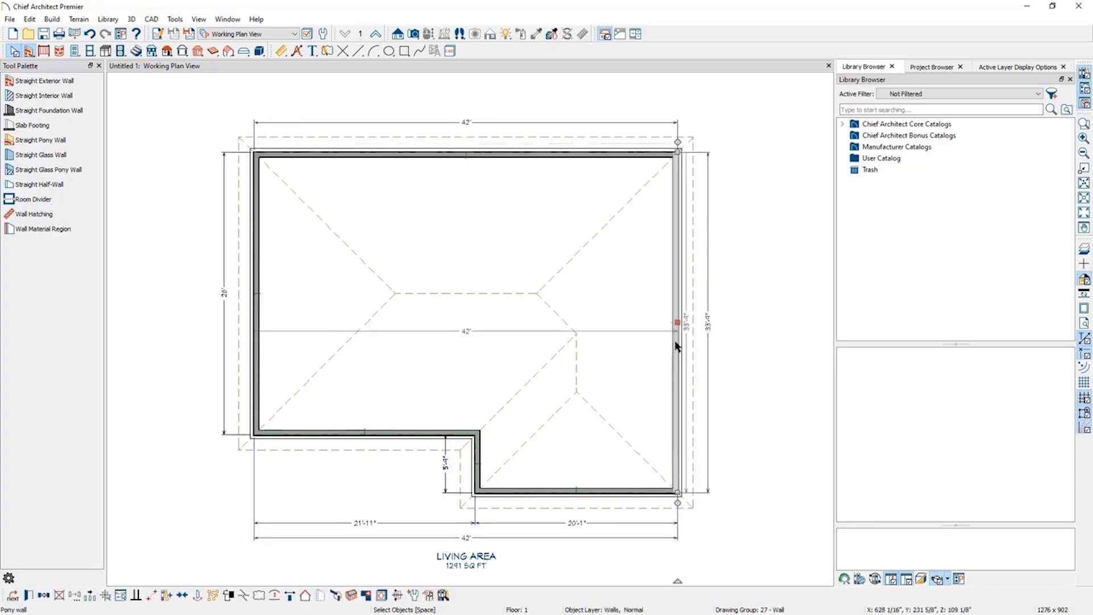
pyautogui.click(709, 324)
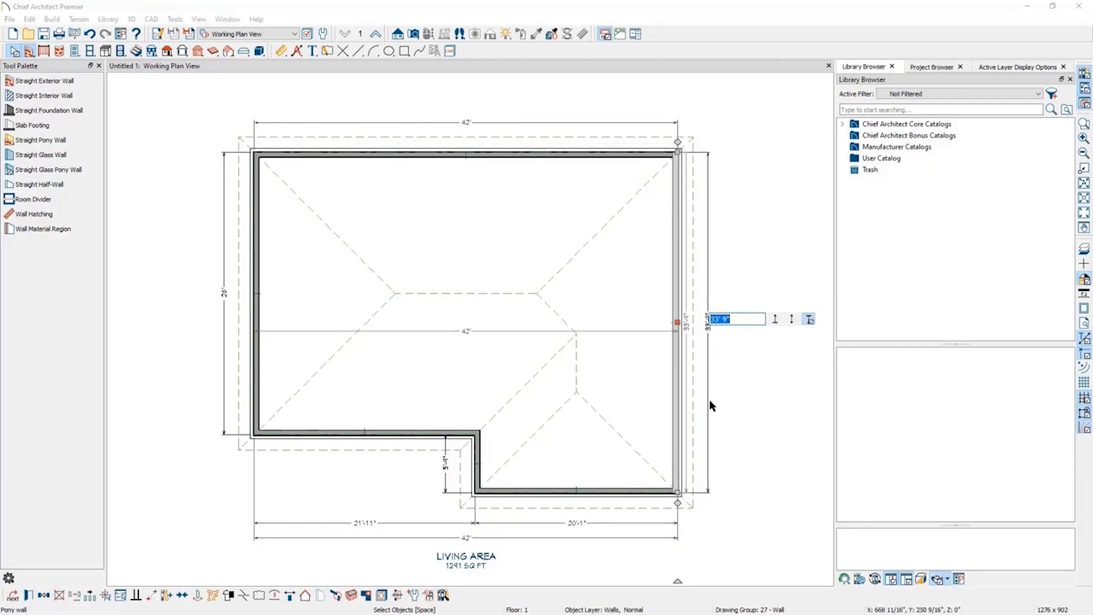
pyautogui.click(631, 491)
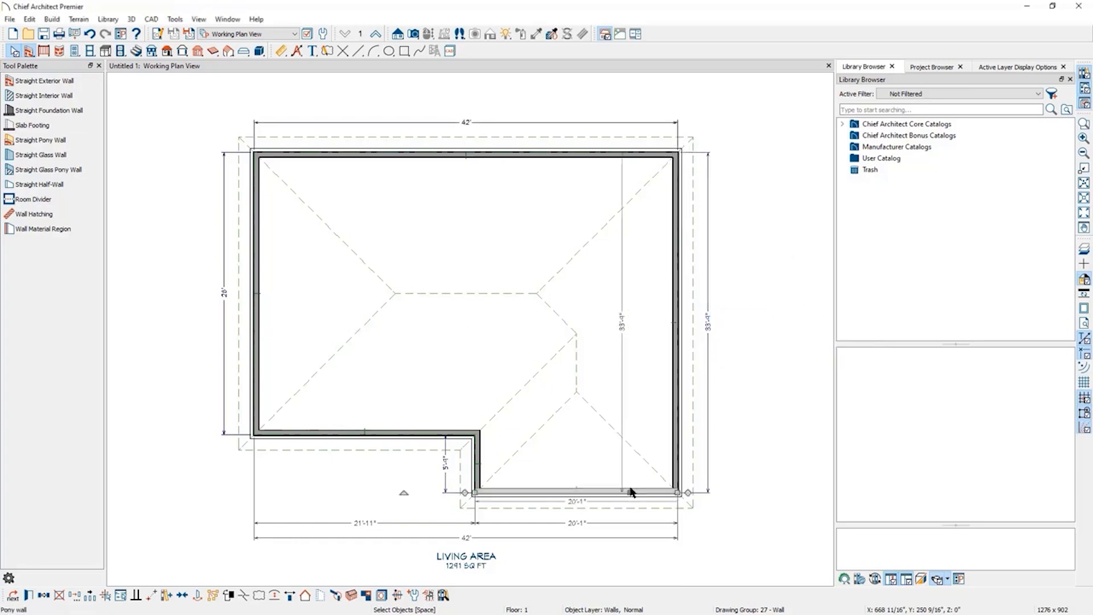
pyautogui.click(623, 326)
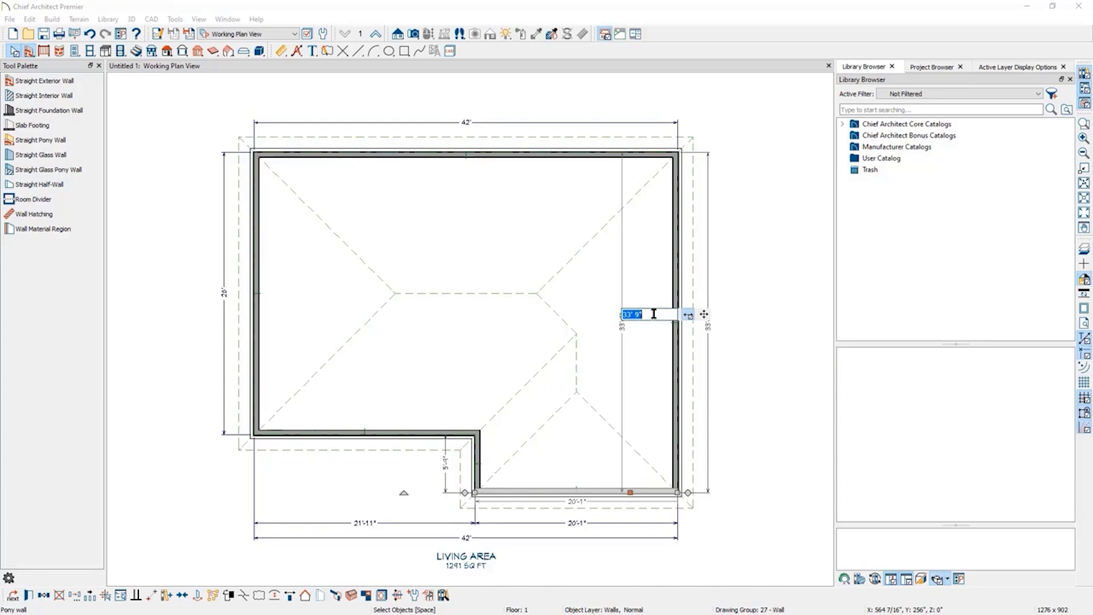
pyautogui.write('38')
pyautogui.write("'-4")
pyautogui.press('Return')
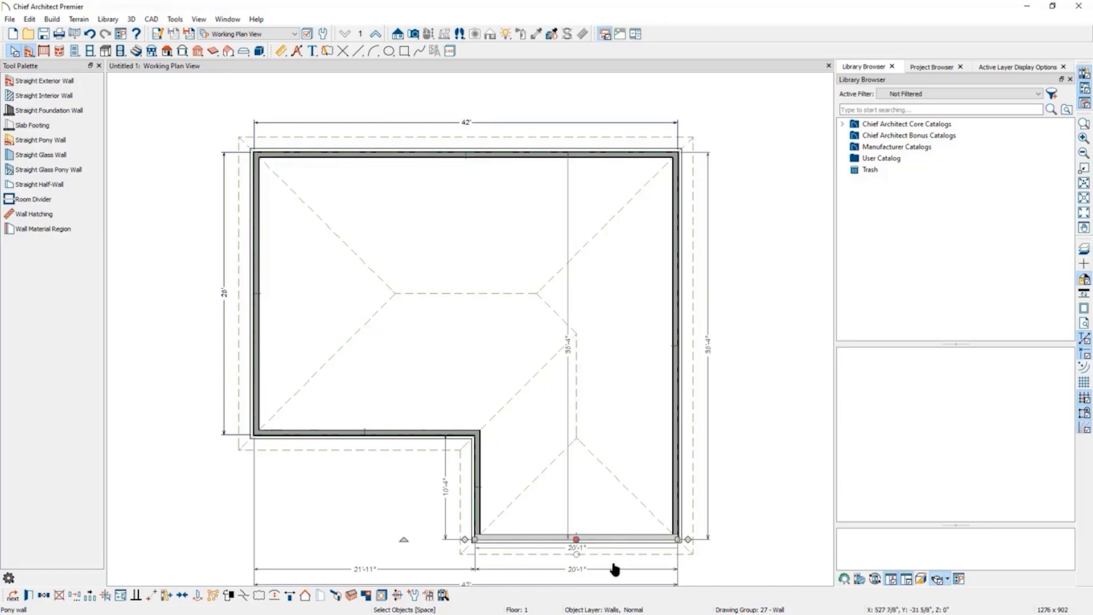
pyautogui.click(478, 495)
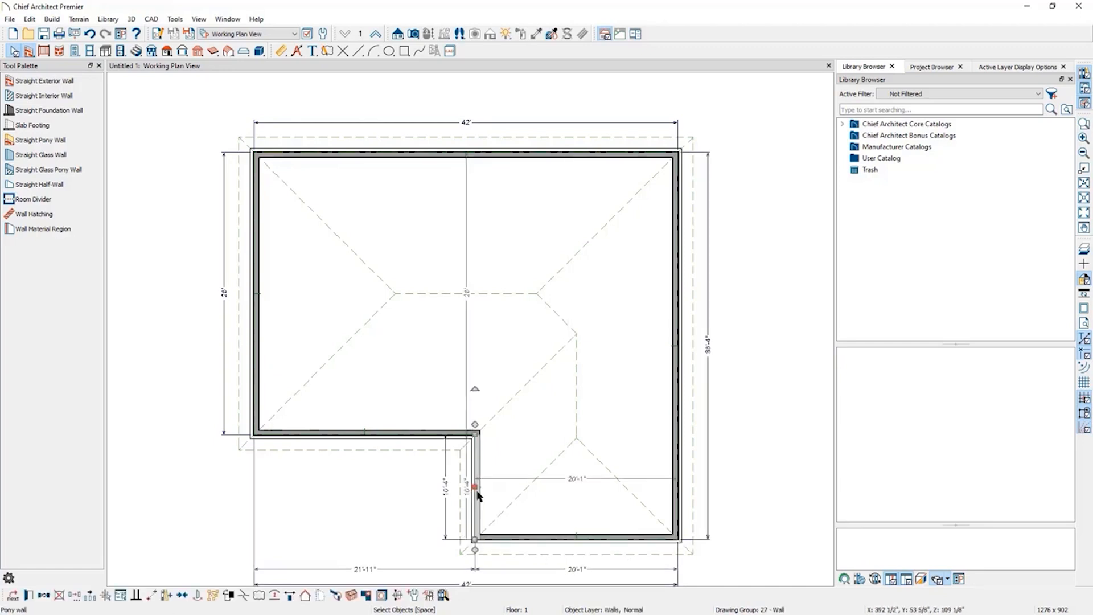
pyautogui.click(577, 487)
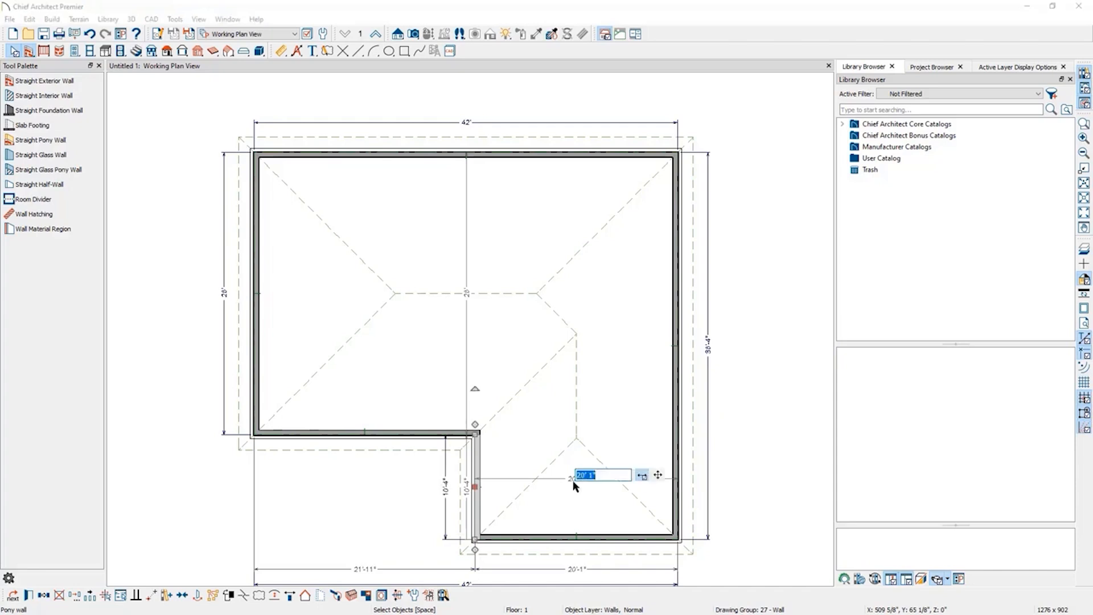
pyautogui.press('Return')
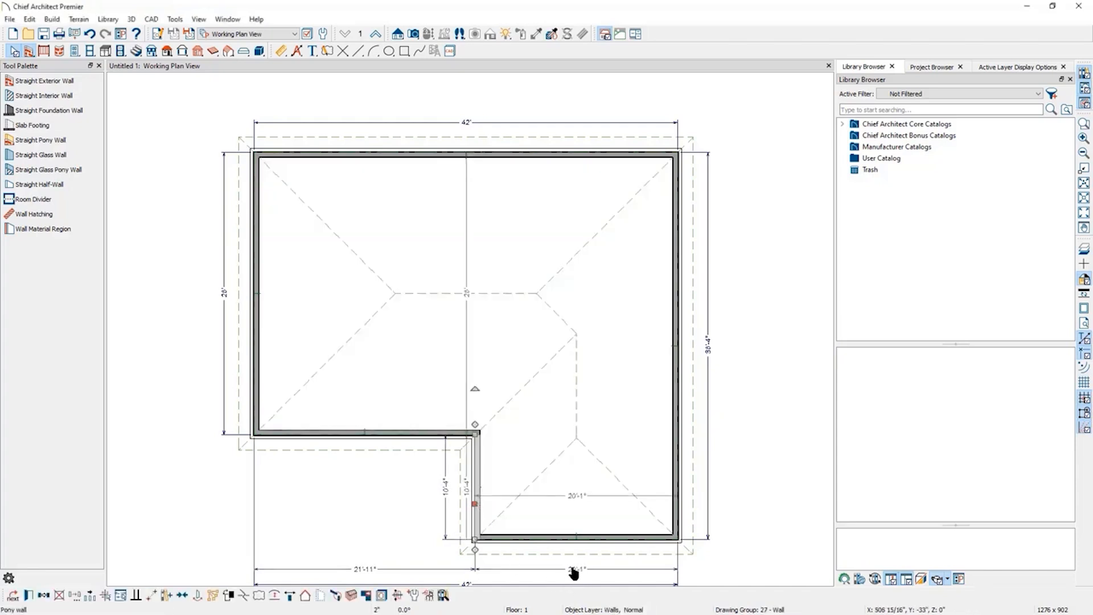
# Set the bottom wall of the wing to 13'-4" long by moving the inner corner wall.
pyautogui.click(558, 541)
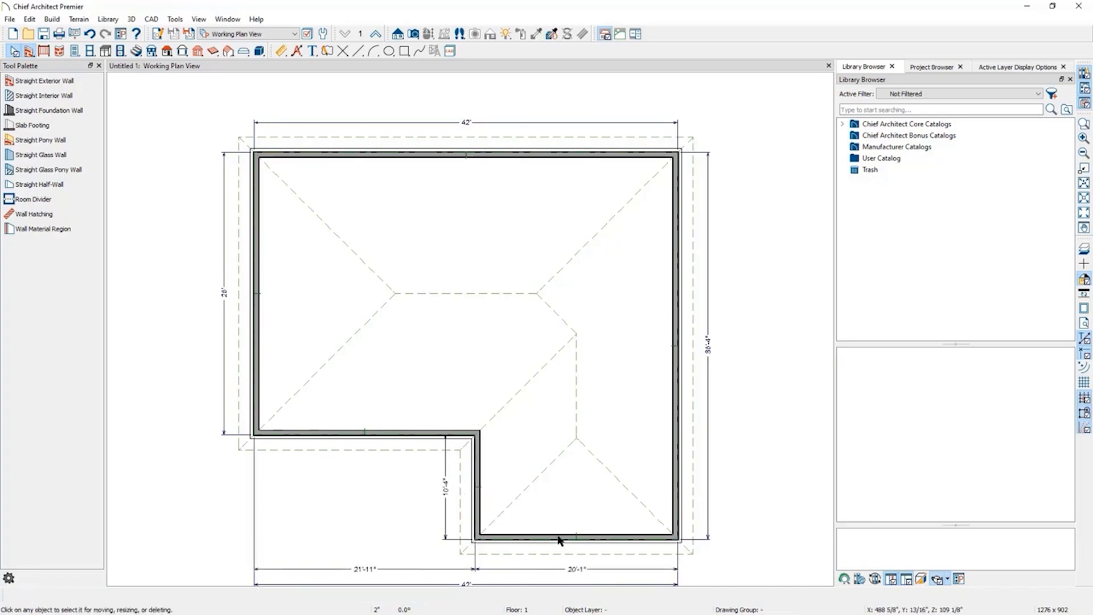
pyautogui.click(577, 568)
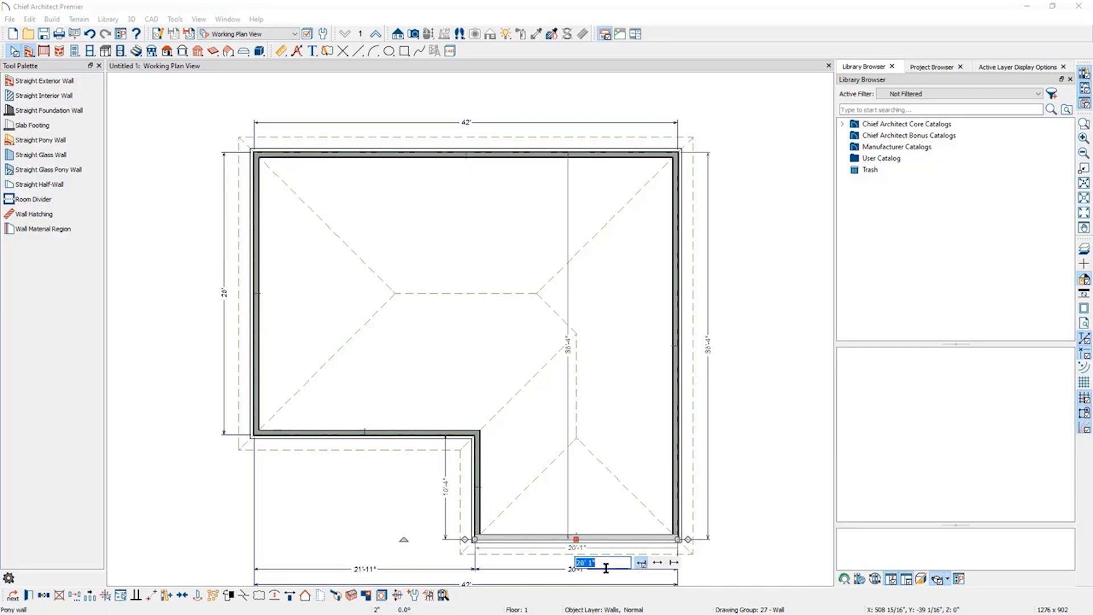
pyautogui.write("13'4")
pyautogui.press('Return')
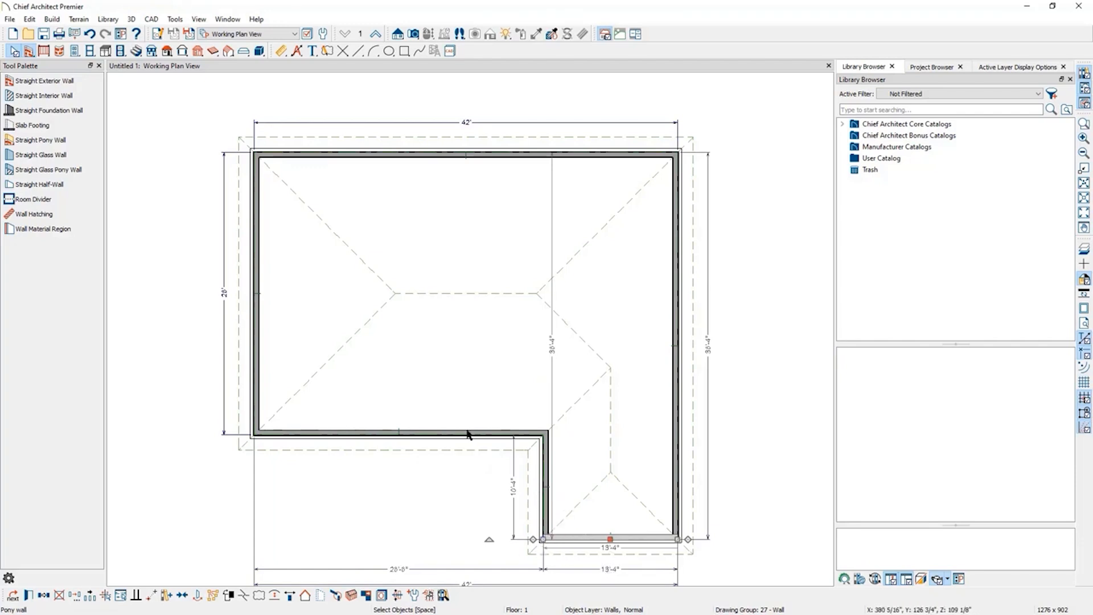
# Turn off display of the Roof Planes layer, filtering the layer list for roof.
pyautogui.scroll(-1, 408, 275)
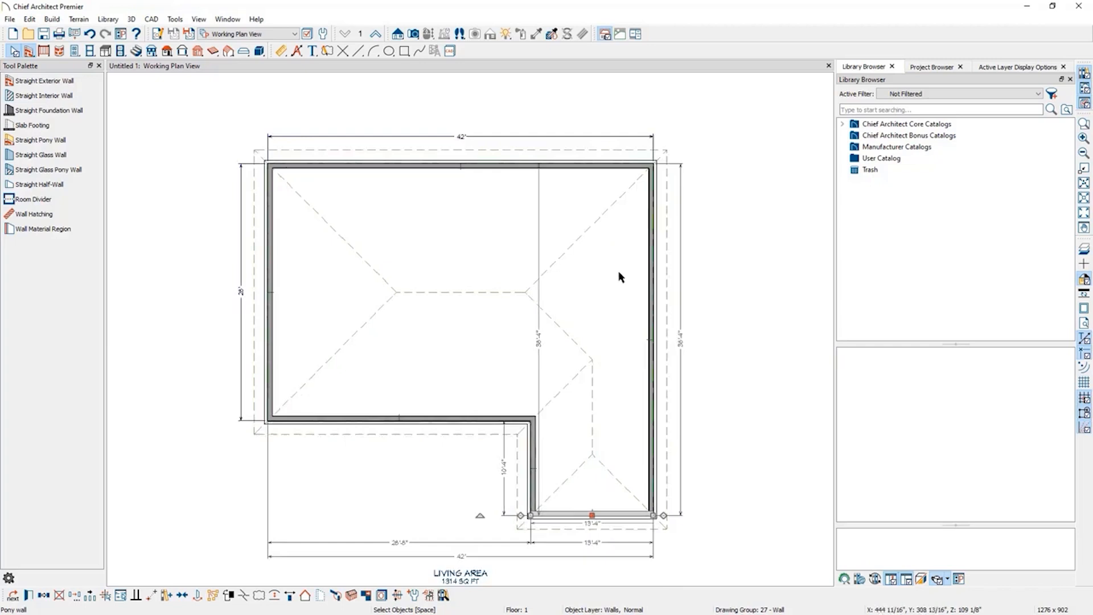
pyautogui.press('Escape')
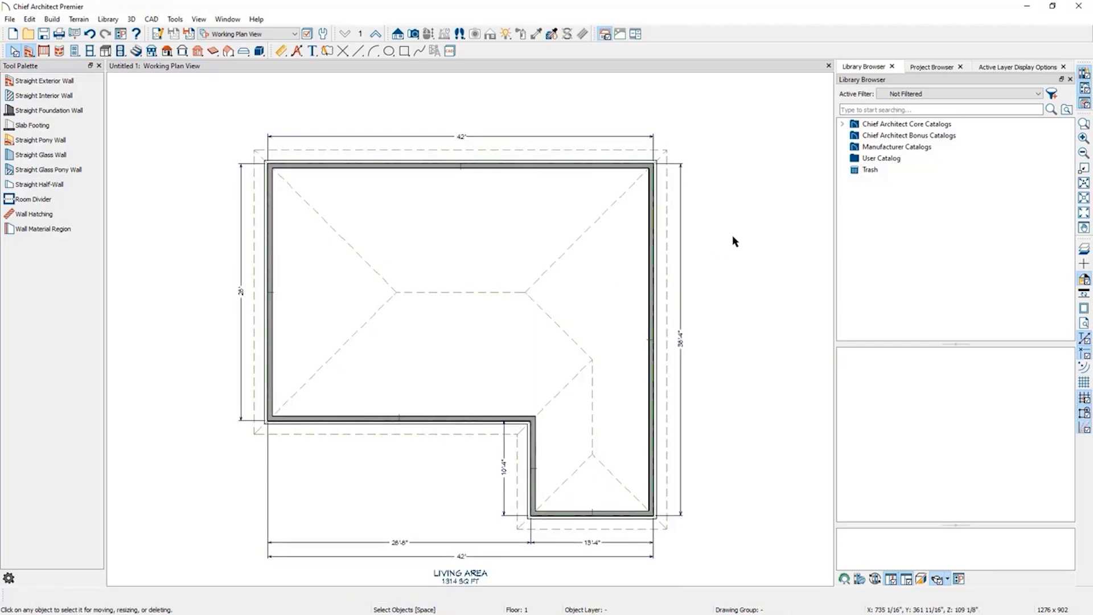
pyautogui.click(504, 291)
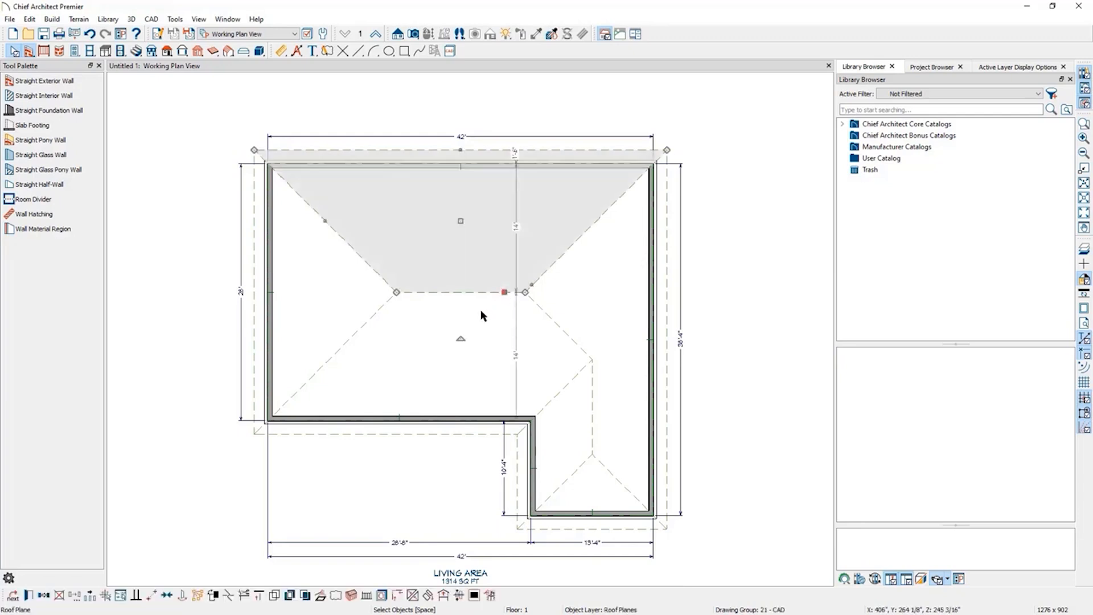
pyautogui.click(609, 289)
pyautogui.click(758, 283)
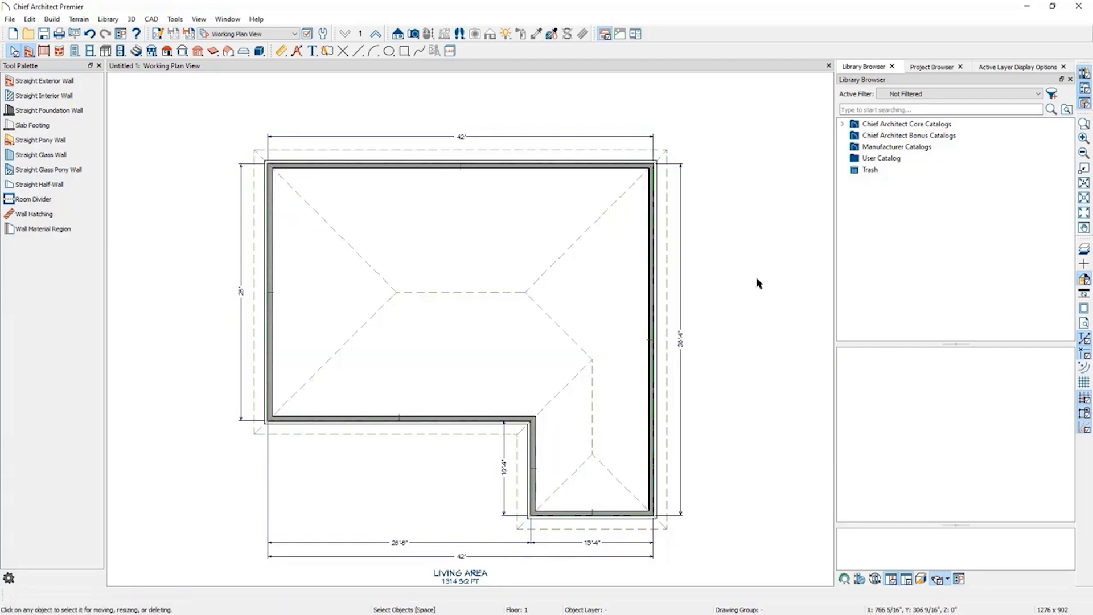
pyautogui.click(1026, 69)
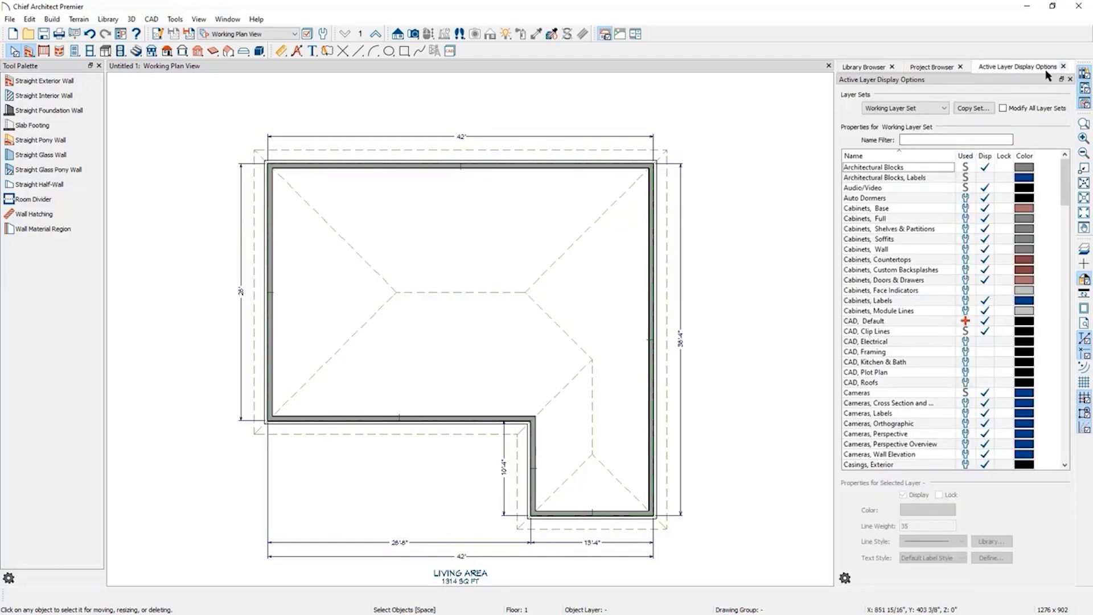
pyautogui.click(925, 140)
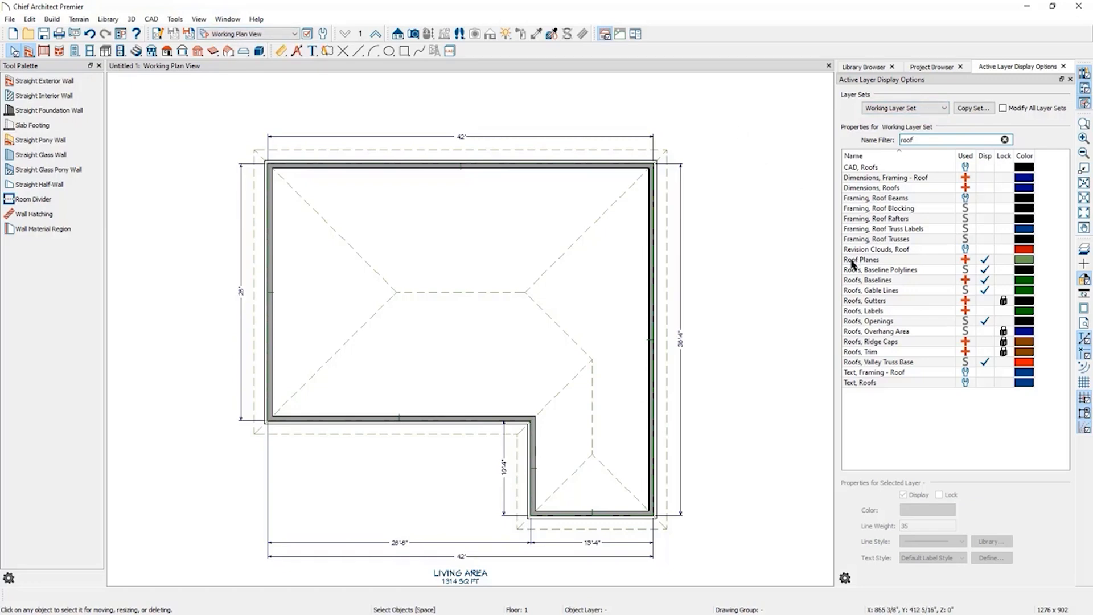
pyautogui.click(984, 260)
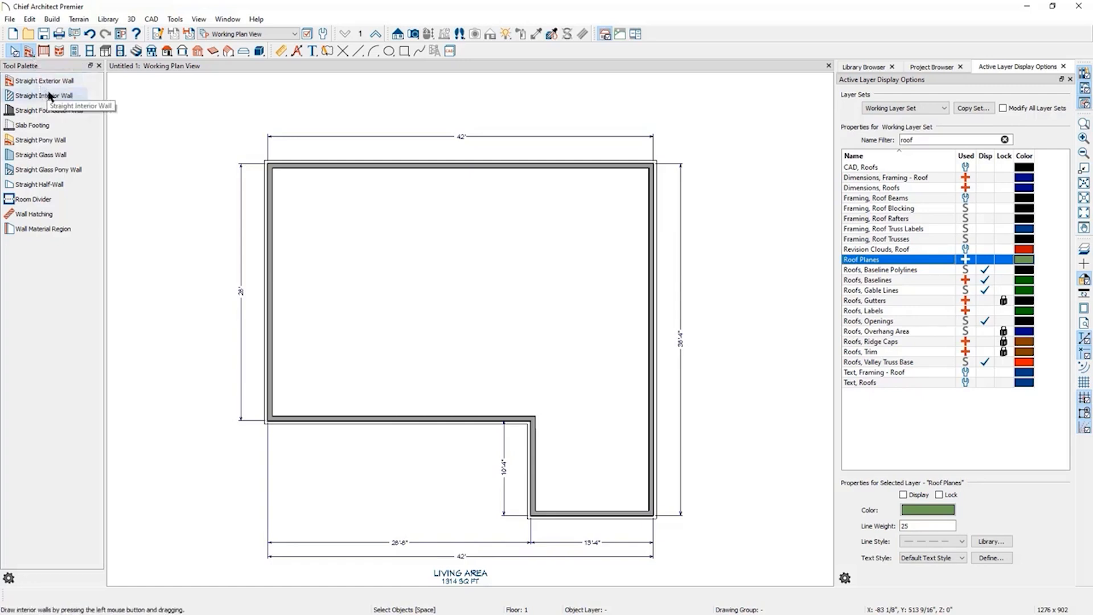
# Draw a horizontal interior wall across the house, about 14'-3 1/2" below the top wall.
pyautogui.click(70, 100)
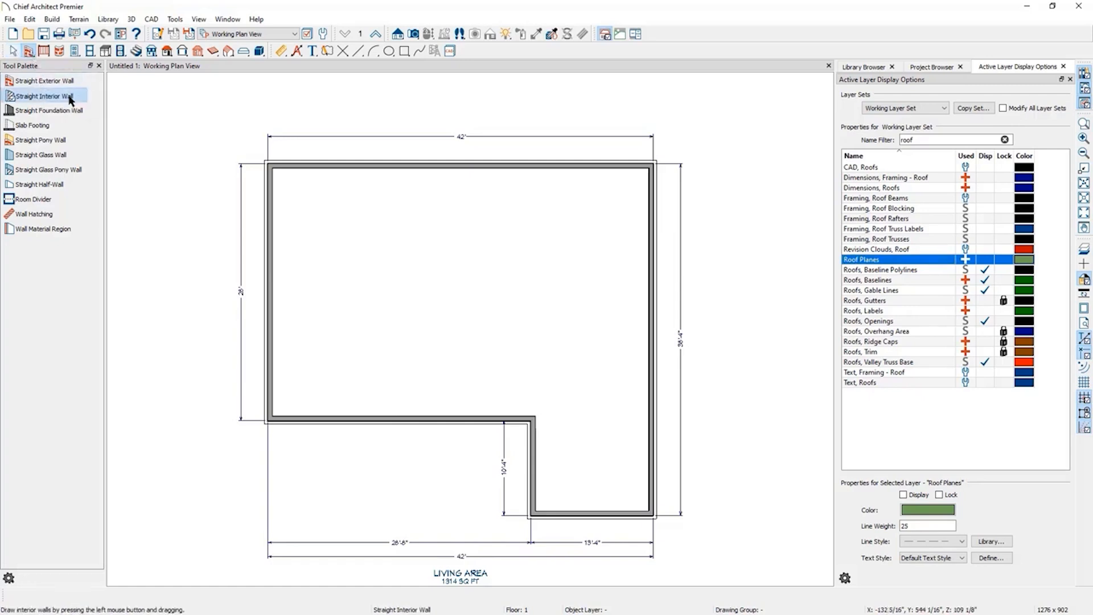
pyautogui.moveTo(272, 293); pyautogui.dragTo(654, 293)
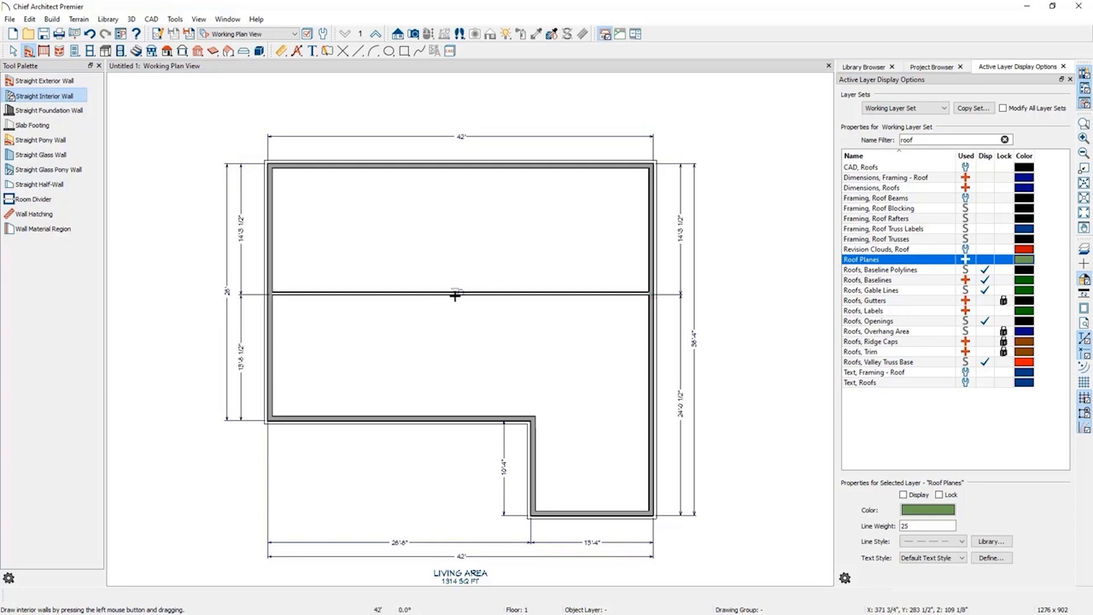
pyautogui.click(12, 51)
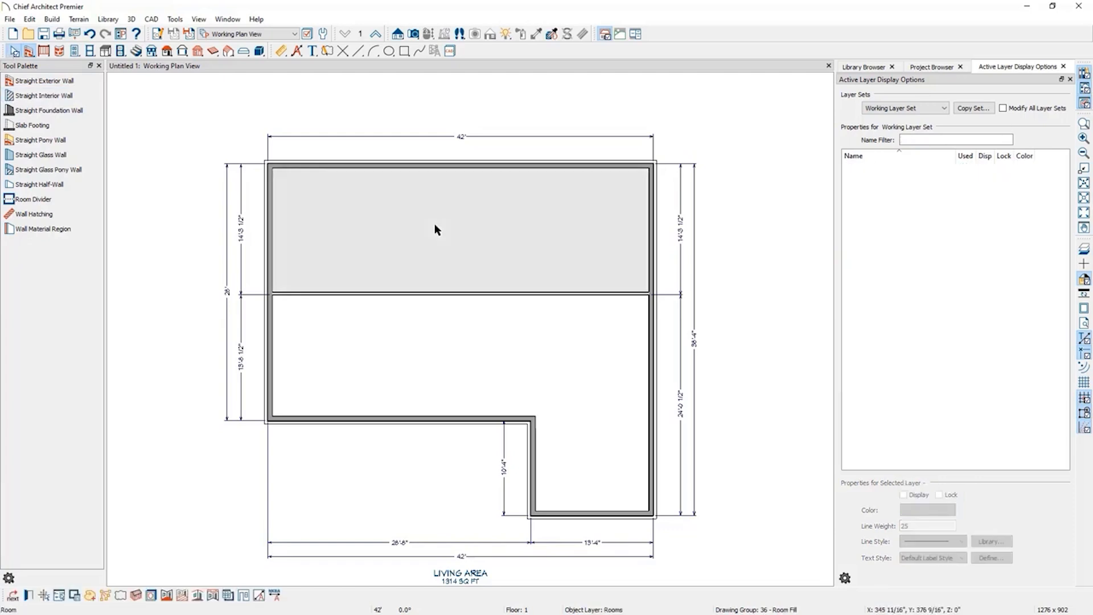
pyautogui.click(437, 346)
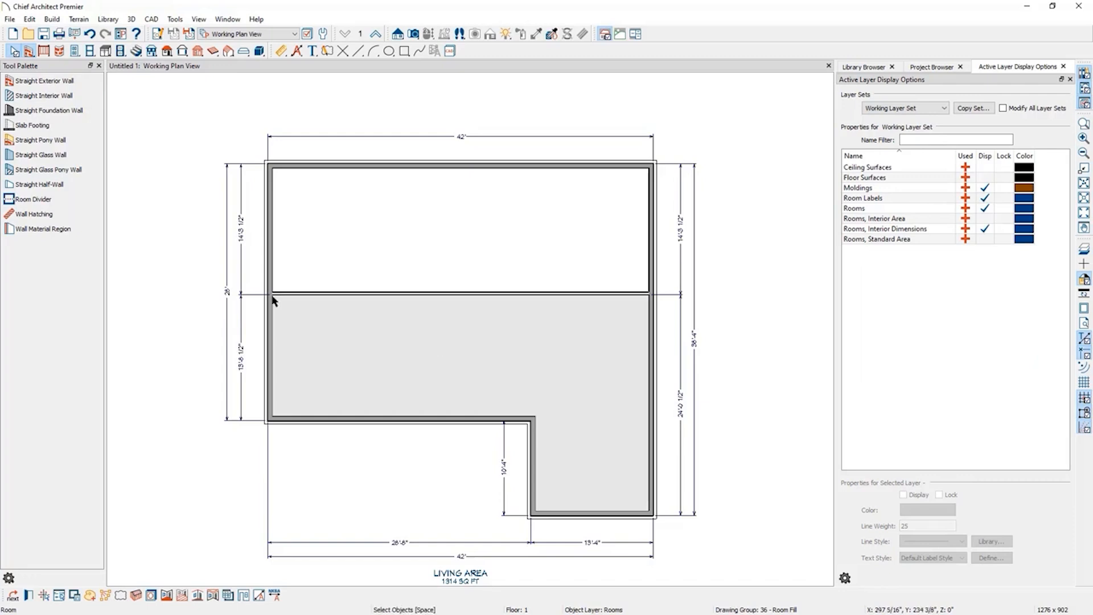
# Draw two vertical interior walls from the top exterior wall down to the bottom wall, dividing the house into three columns.
pyautogui.click(50, 97)
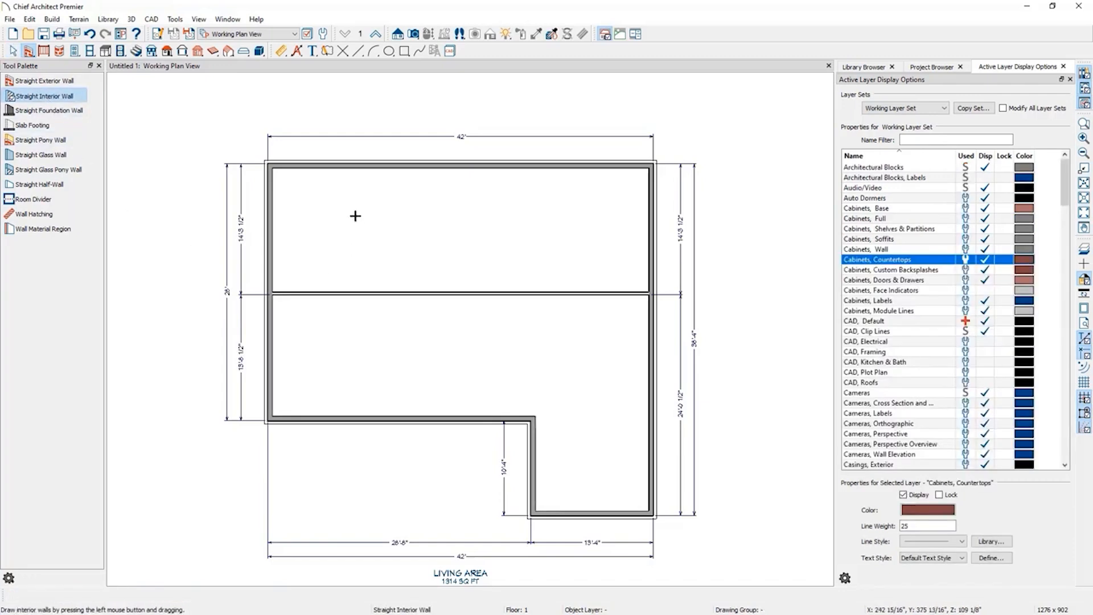
pyautogui.moveTo(378, 166); pyautogui.dragTo(390, 419)
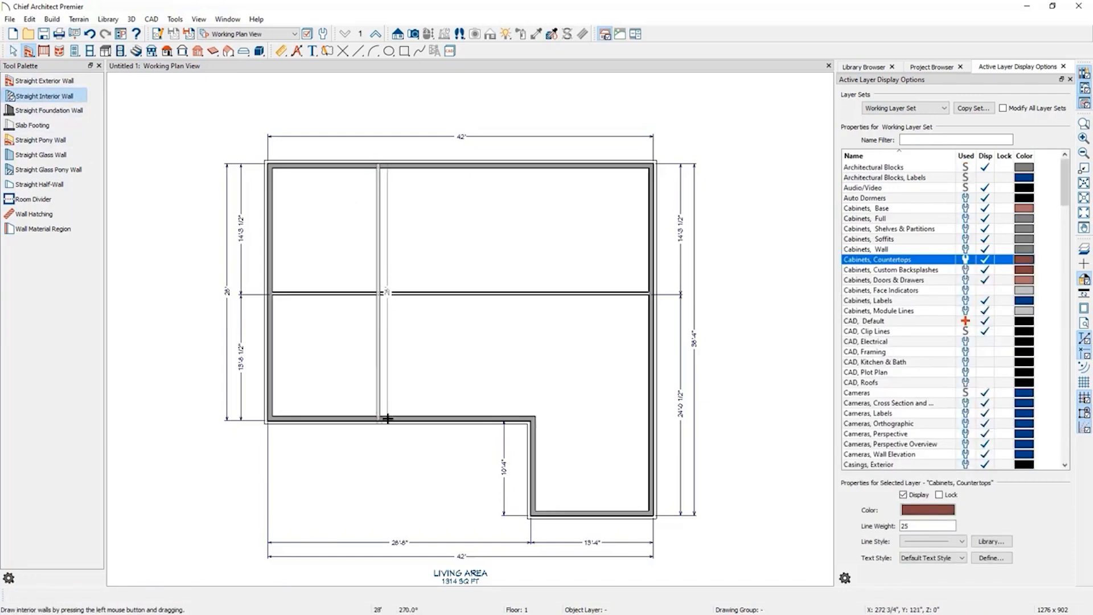
pyautogui.moveTo(511, 166); pyautogui.dragTo(479, 412)
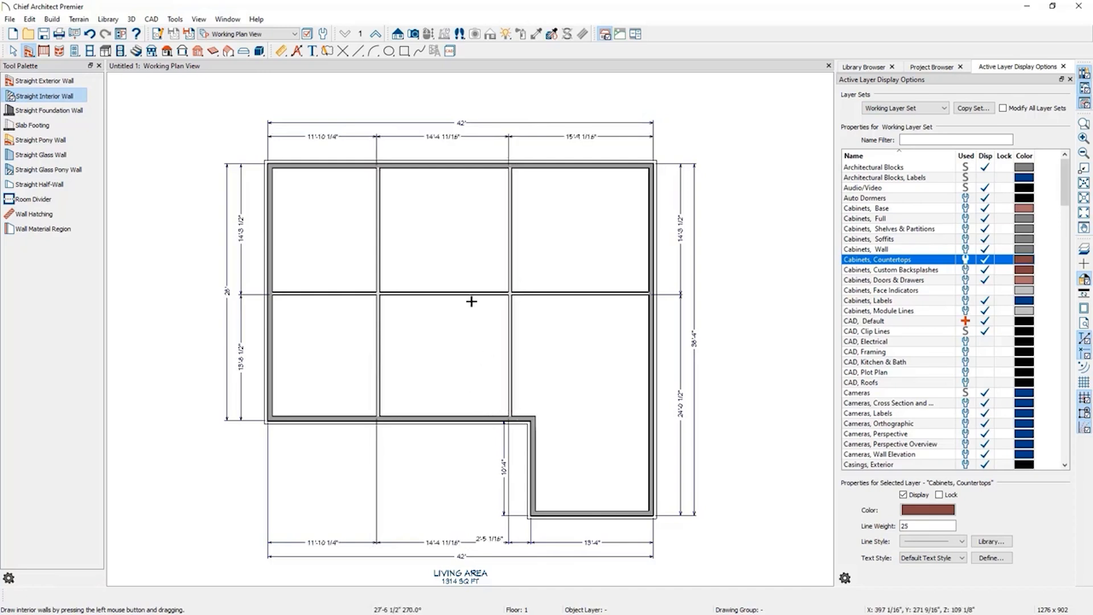
pyautogui.press('space')
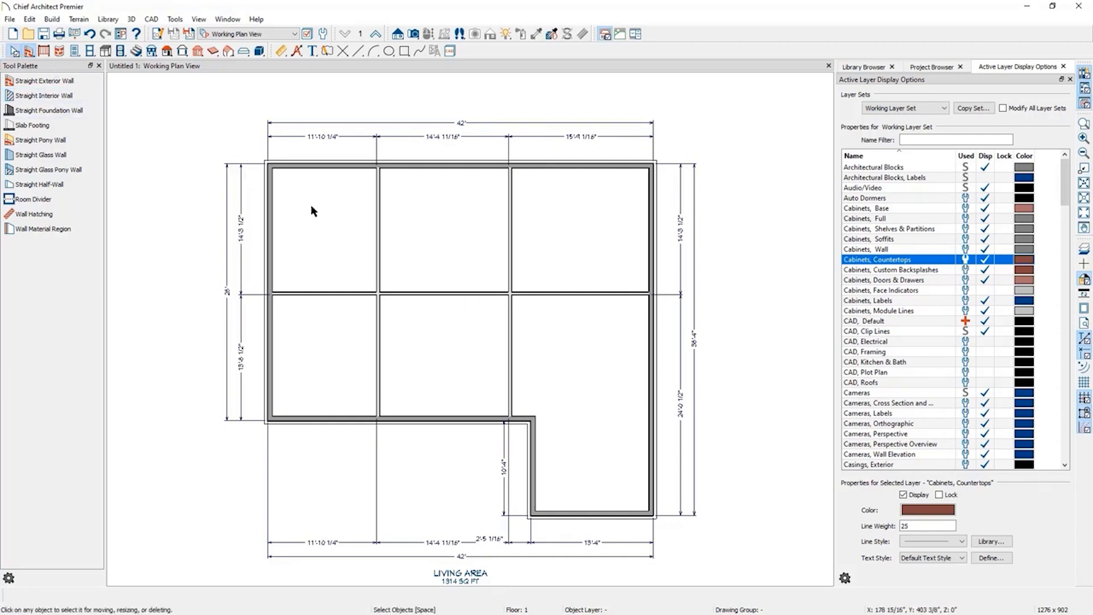
# Position the upper segment of the left vertical interior wall 15' from the left exterior wall.
pyautogui.click(357, 220)
pyautogui.click(483, 228)
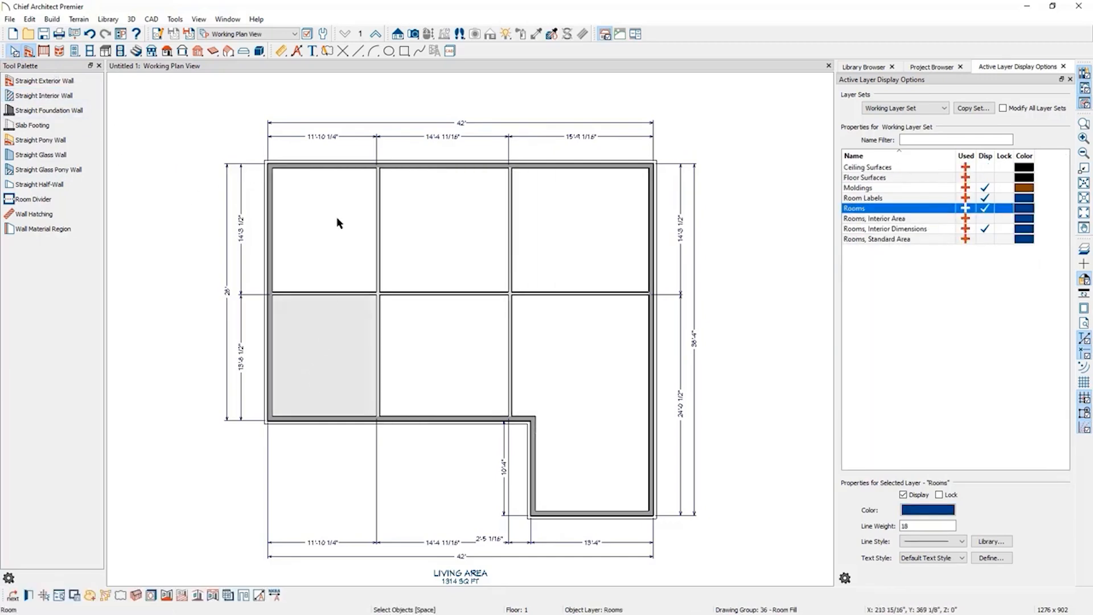
pyautogui.click(380, 246)
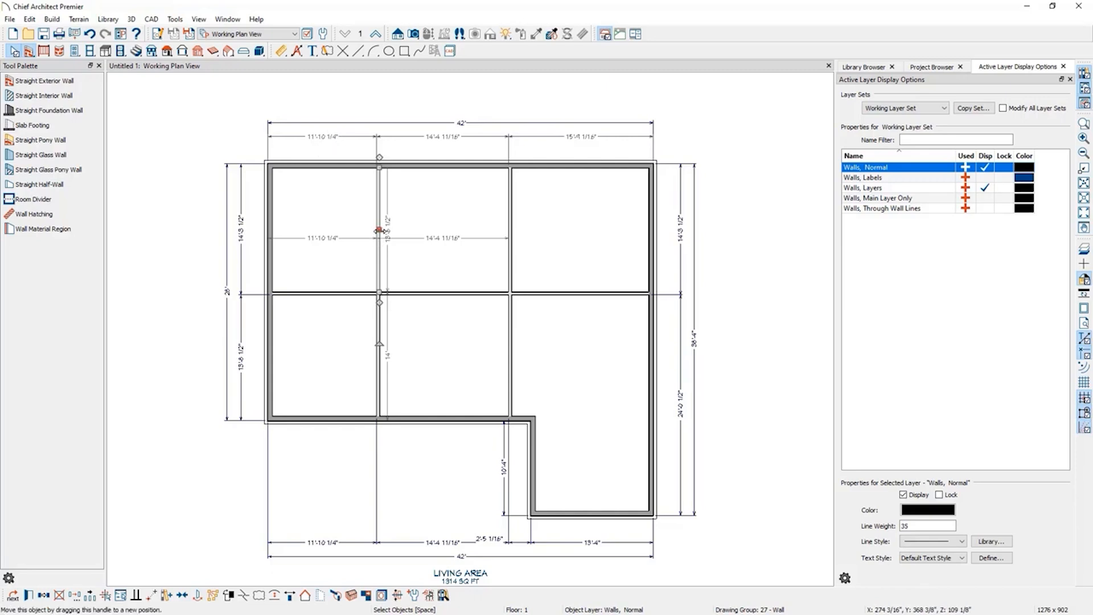
pyautogui.click(310, 137)
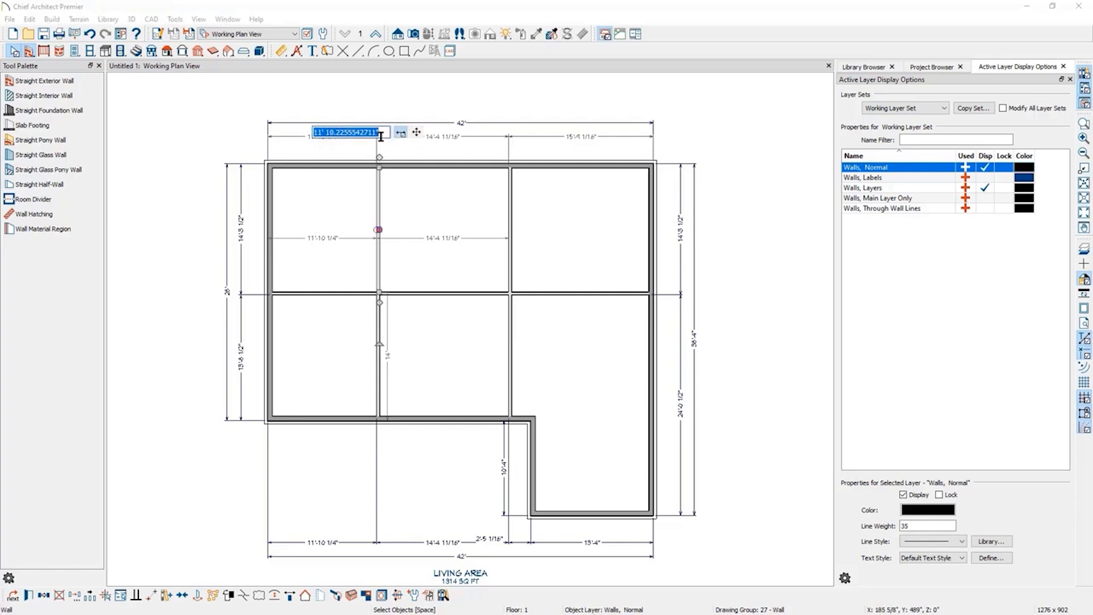
pyautogui.write('13')
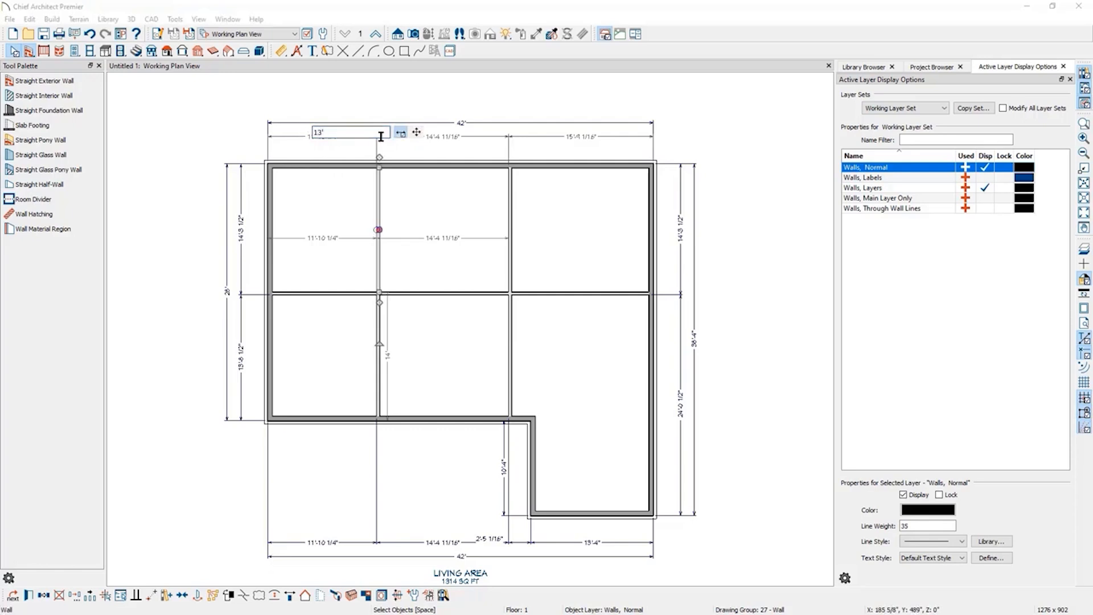
pyautogui.press('Return')
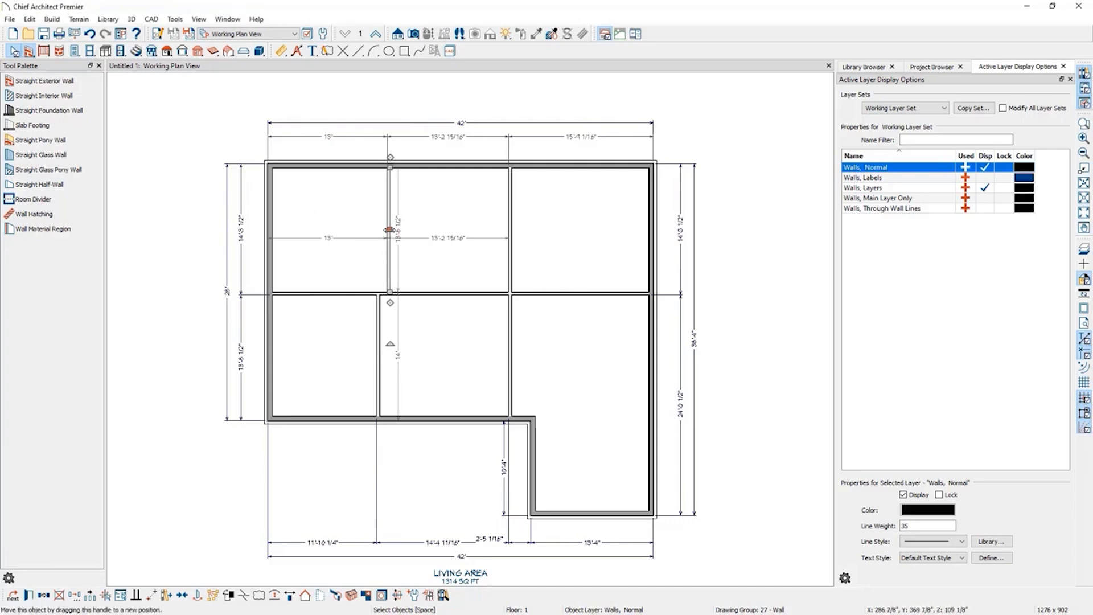
# Position the lower segment of the left vertical interior wall 15' from the left exterior wall.
pyautogui.click(379, 339)
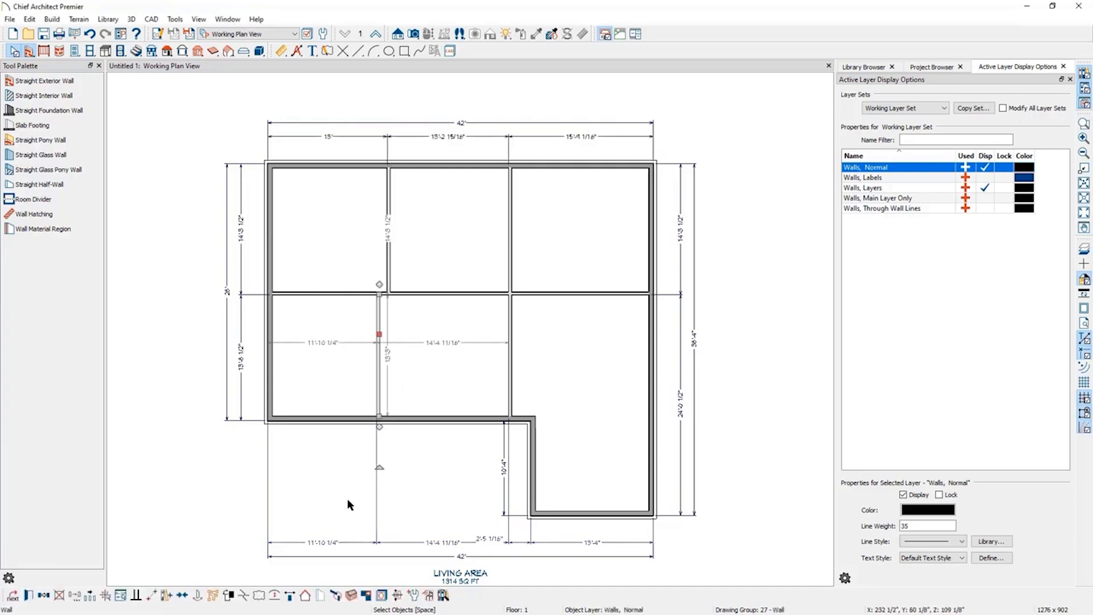
pyautogui.click(322, 543)
pyautogui.write("15'")
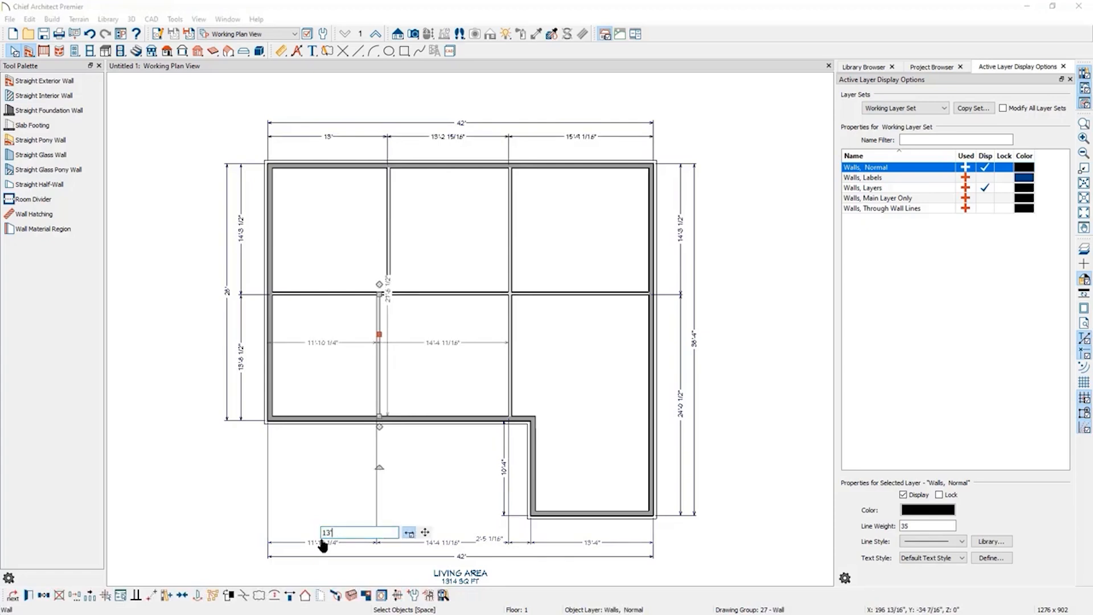
pyautogui.press('Return')
# Move the horizontal interior wall so the space below it measures 11'-5".
pyautogui.click(325, 294)
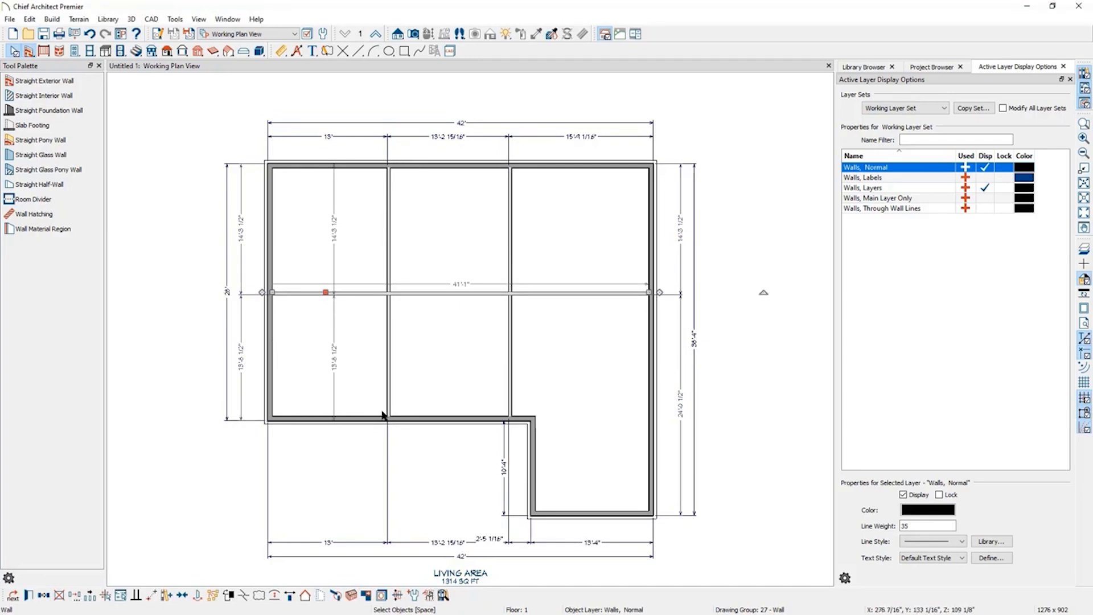
pyautogui.click(388, 354)
pyautogui.click(388, 252)
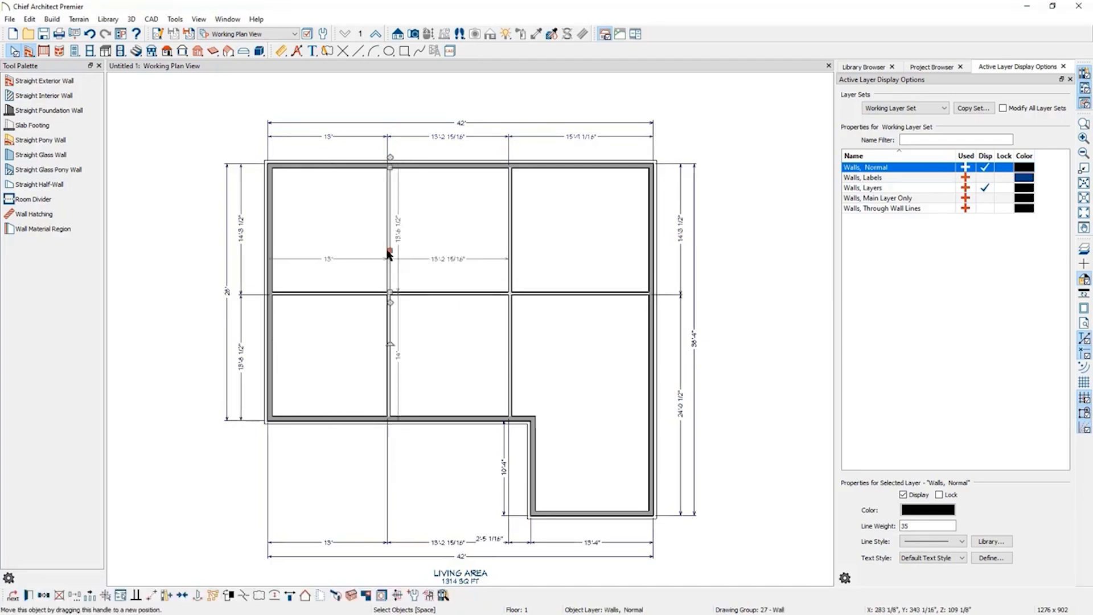
pyautogui.click(346, 294)
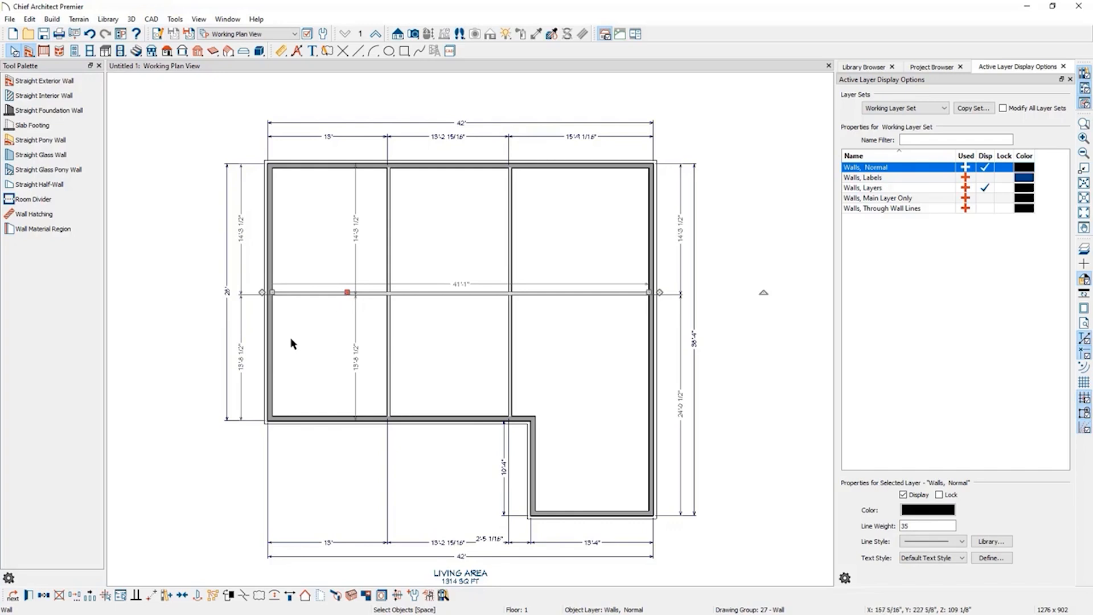
pyautogui.click(241, 367)
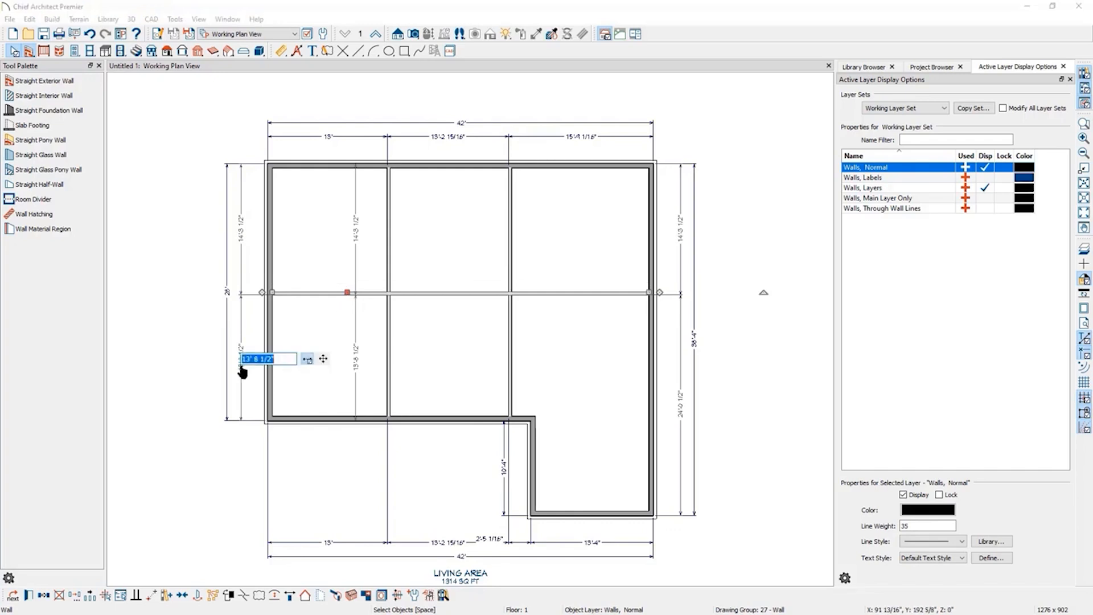
pyautogui.write('11')
pyautogui.write("'-5")
pyautogui.press('Return')
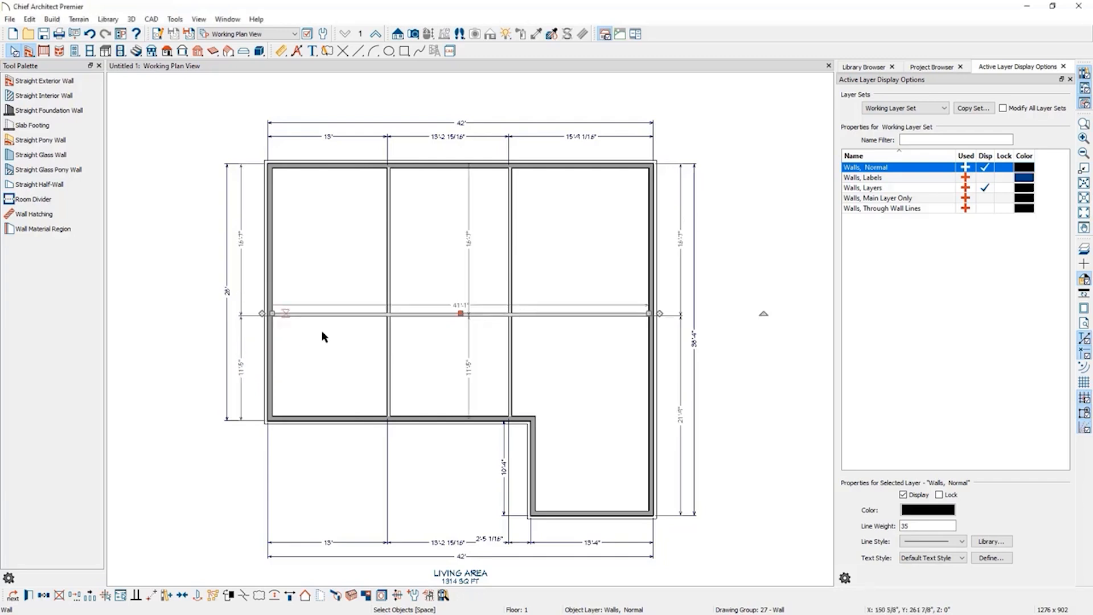
# Drag the wing's inner corner wall up to the horizontal interior wall line, running a wall across to the right exterior wall.
pyautogui.click(531, 442)
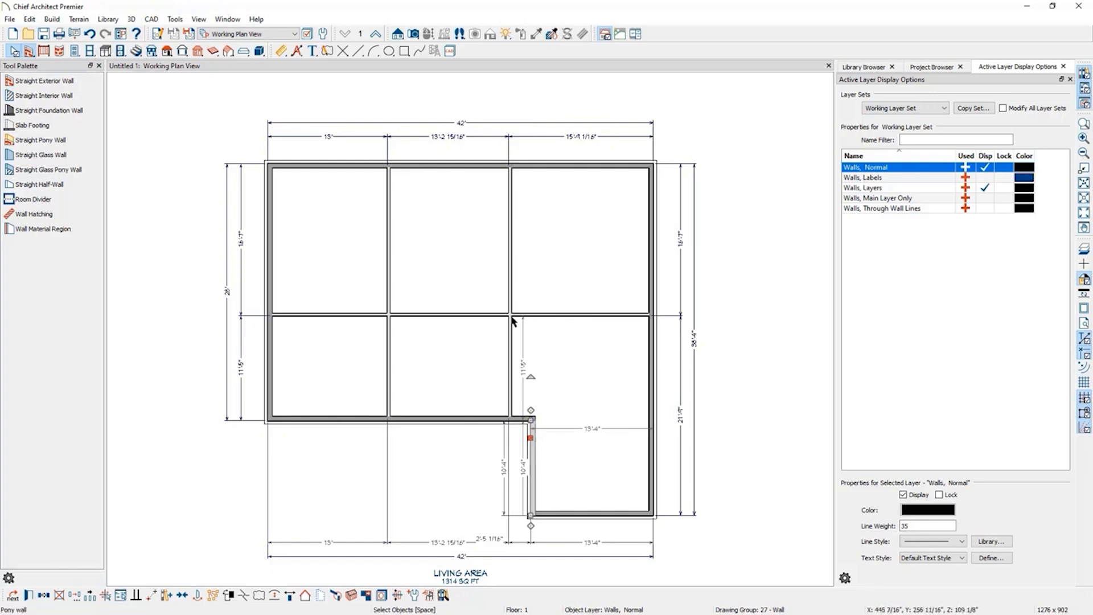
pyautogui.moveTo(531, 409)
pyautogui.mouseDown()
pyautogui.moveTo(532, 307)
pyautogui.moveTo(655, 316)
pyautogui.mouseUp()
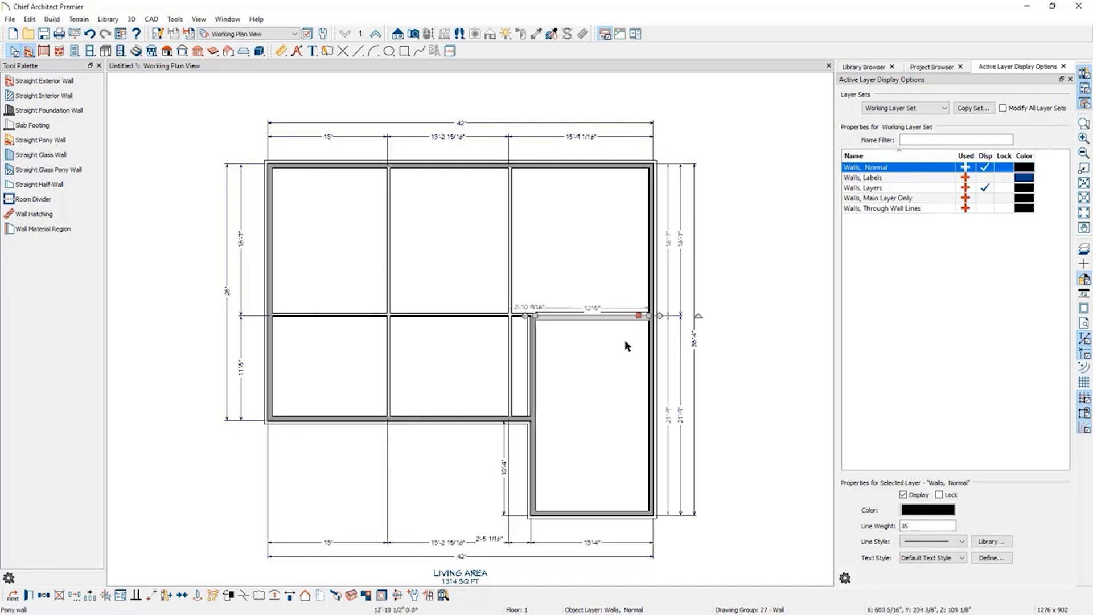
pyautogui.click(708, 339)
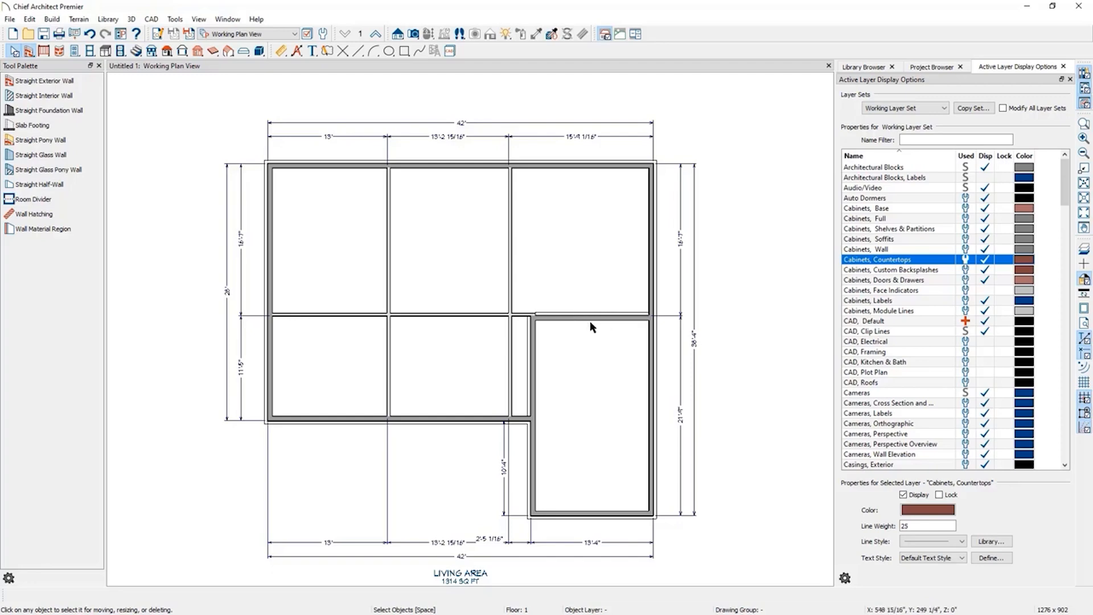
# Break the wing's inner vertical wall at the original inner corner.
pyautogui.click(529, 377)
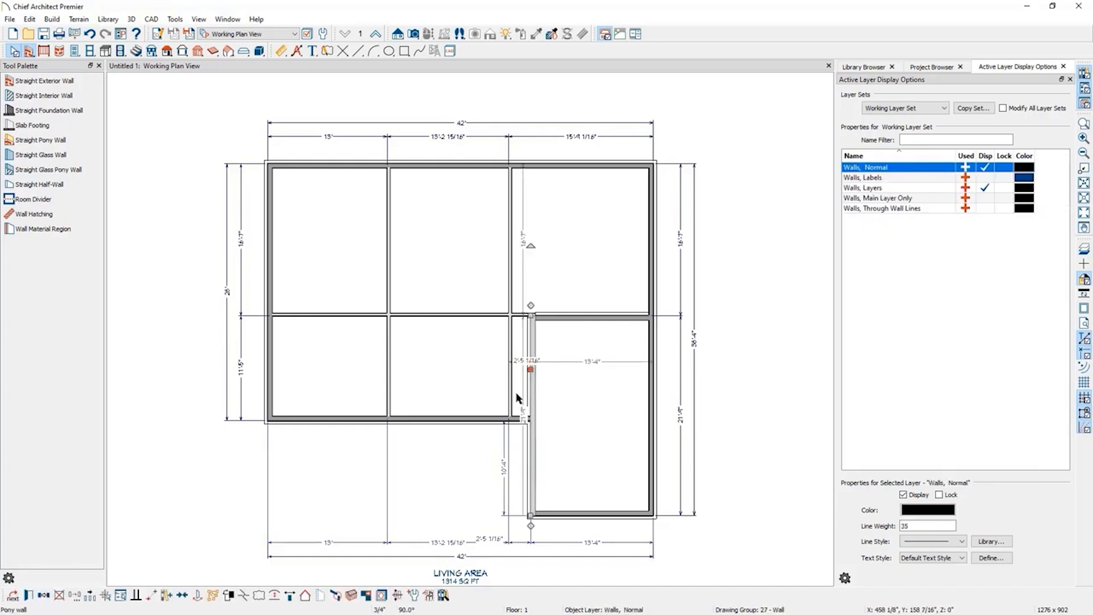
pyautogui.click(244, 596)
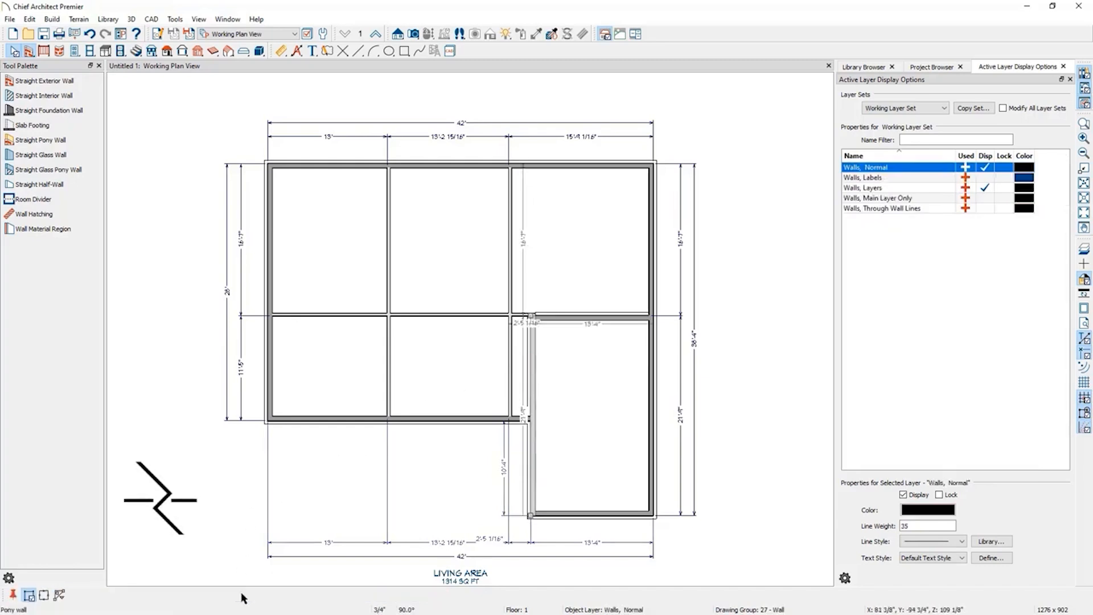
pyautogui.click(533, 422)
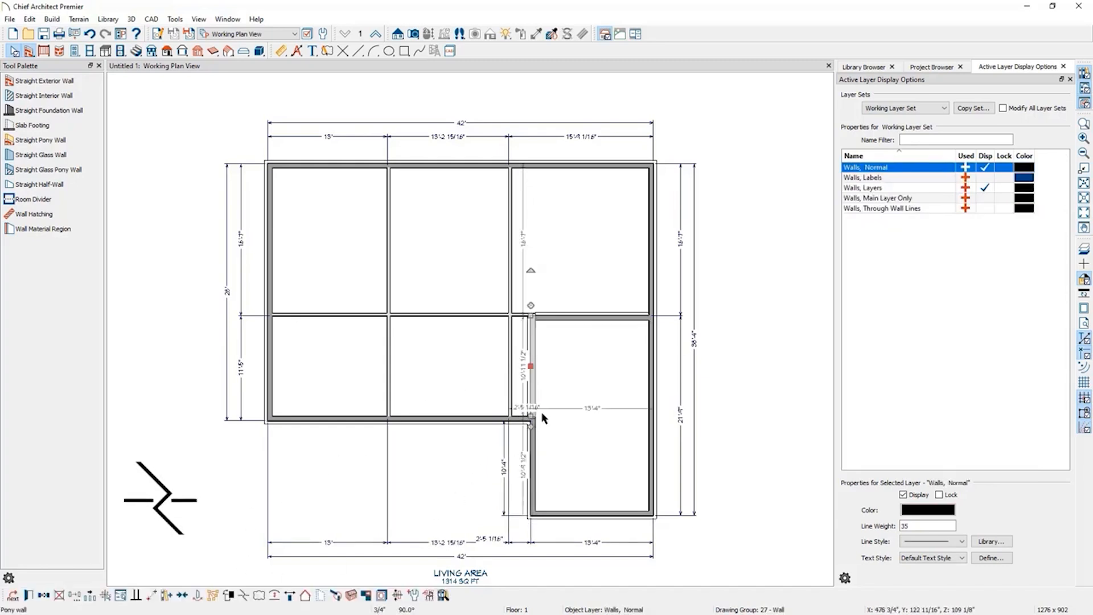
# Change the upper vertical segment and the new horizontal wall to Fire-6 wall type with Pony Wall turned off.
pyautogui.click(532, 367)
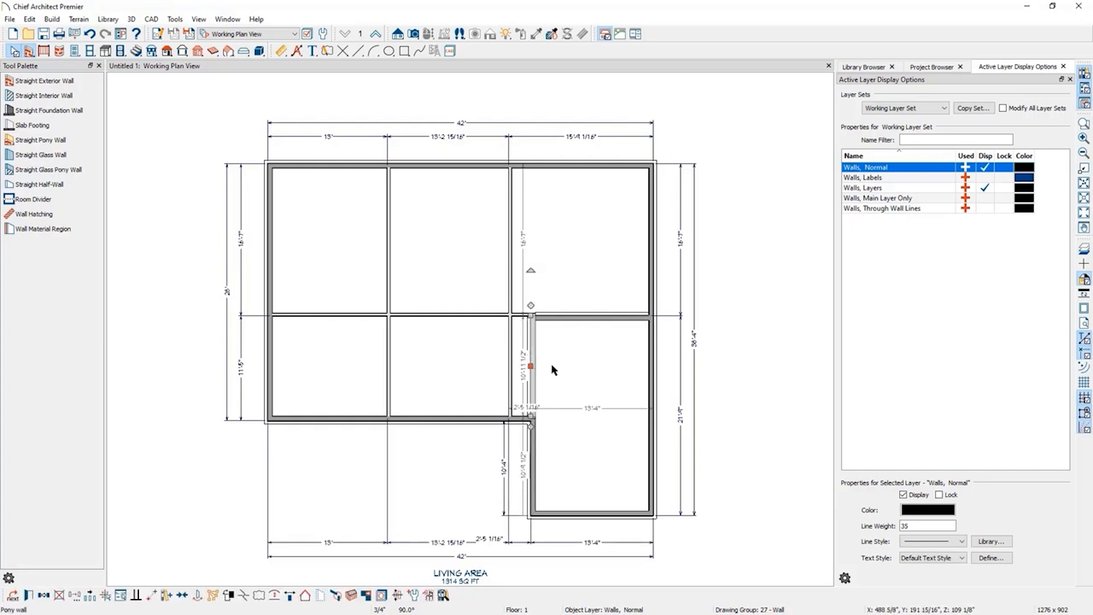
pyautogui.keyDown('shift'); pyautogui.click(600, 321); pyautogui.keyUp('shift')
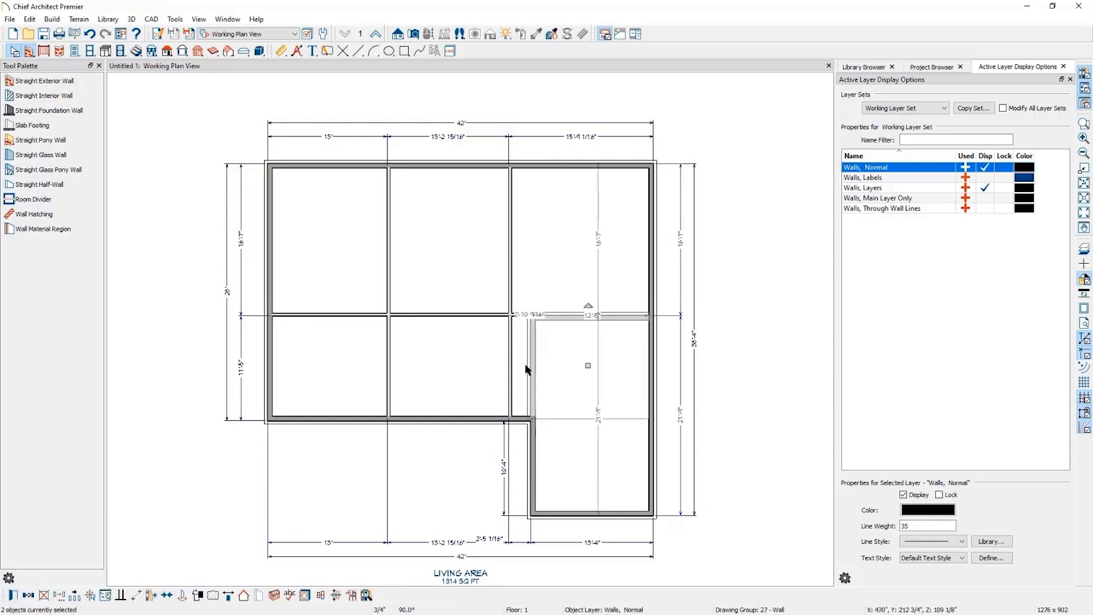
pyautogui.click(13, 595)
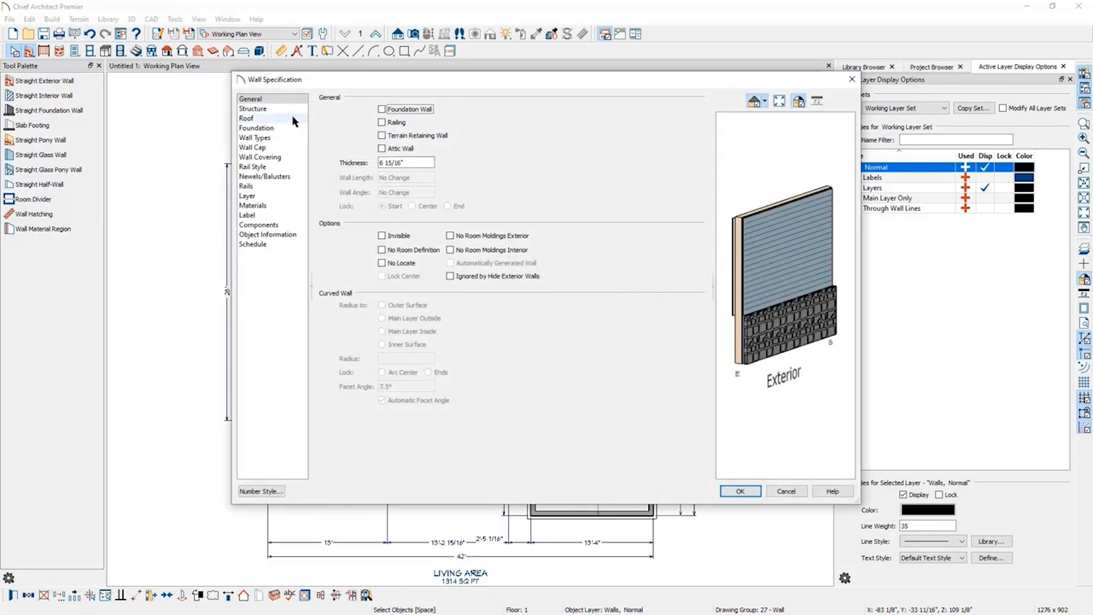
pyautogui.click(280, 136)
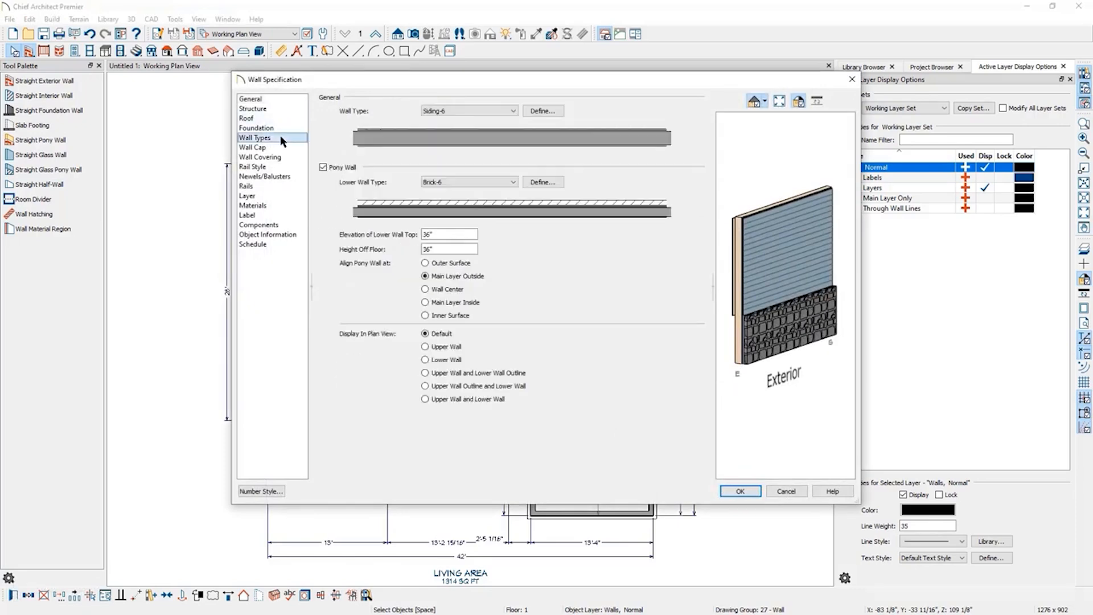
pyautogui.click(323, 167)
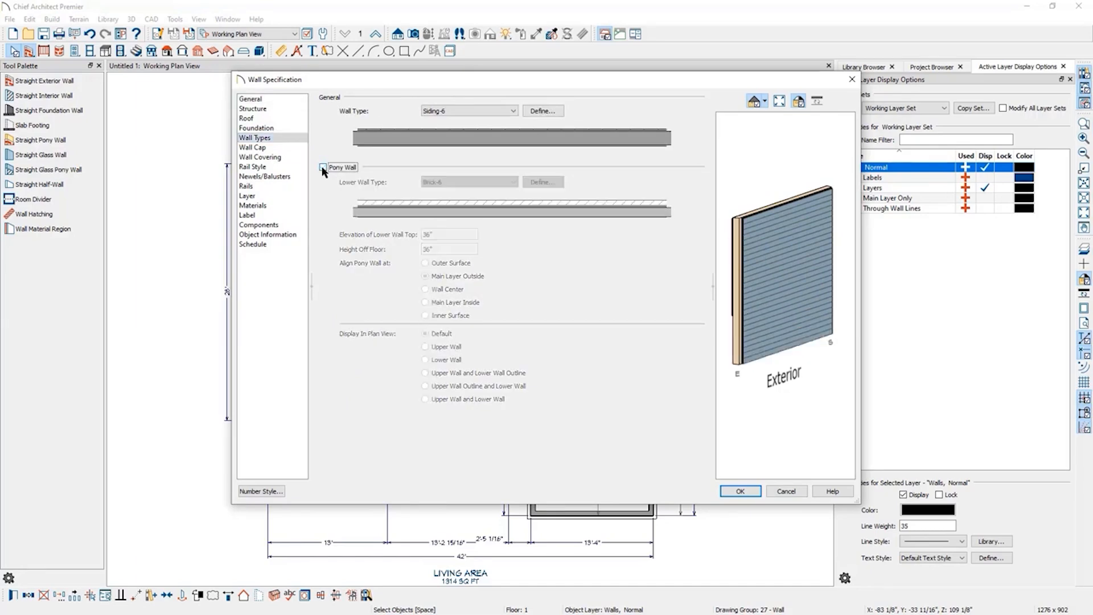
pyautogui.click(475, 111)
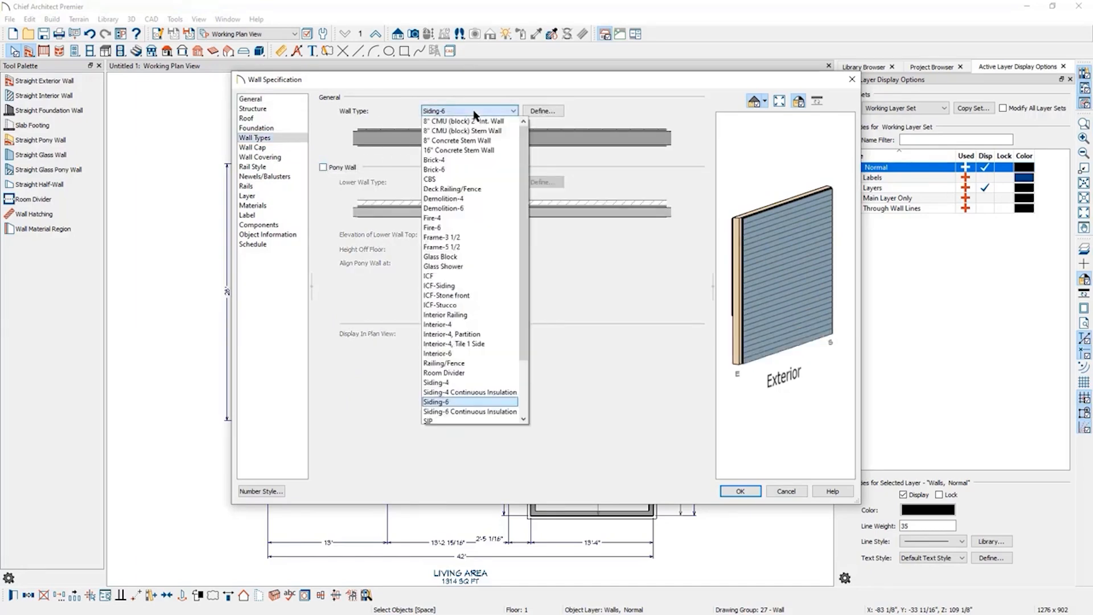
pyautogui.click(482, 228)
pyautogui.moveTo(781, 274)
pyautogui.mouseDown()
pyautogui.moveTo(801, 286)
pyautogui.moveTo(869, 273)
pyautogui.moveTo(777, 267)
pyautogui.mouseUp()
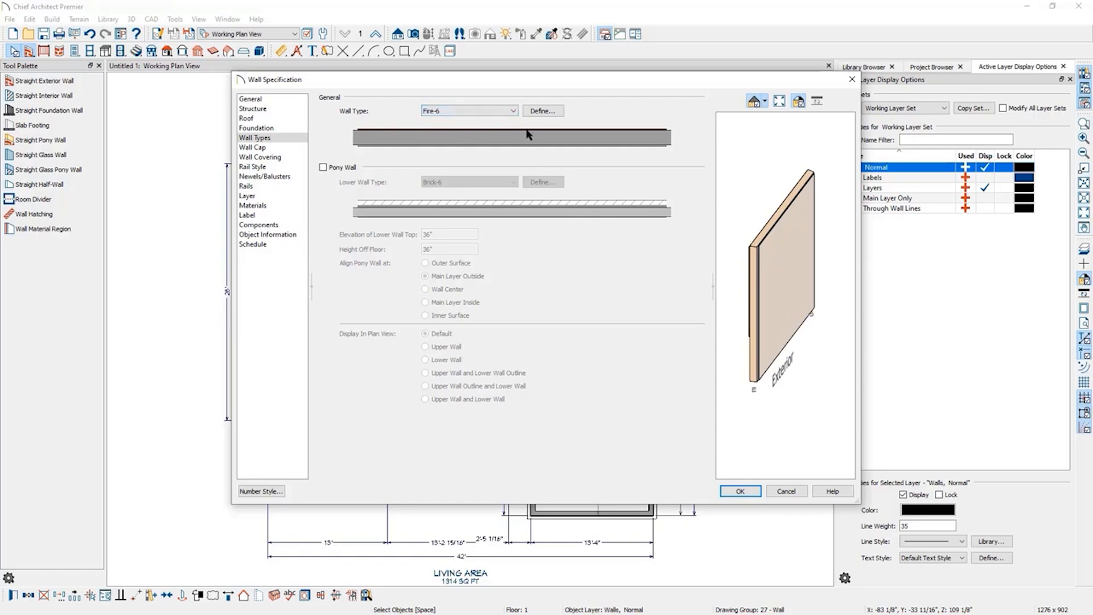
pyautogui.click(740, 491)
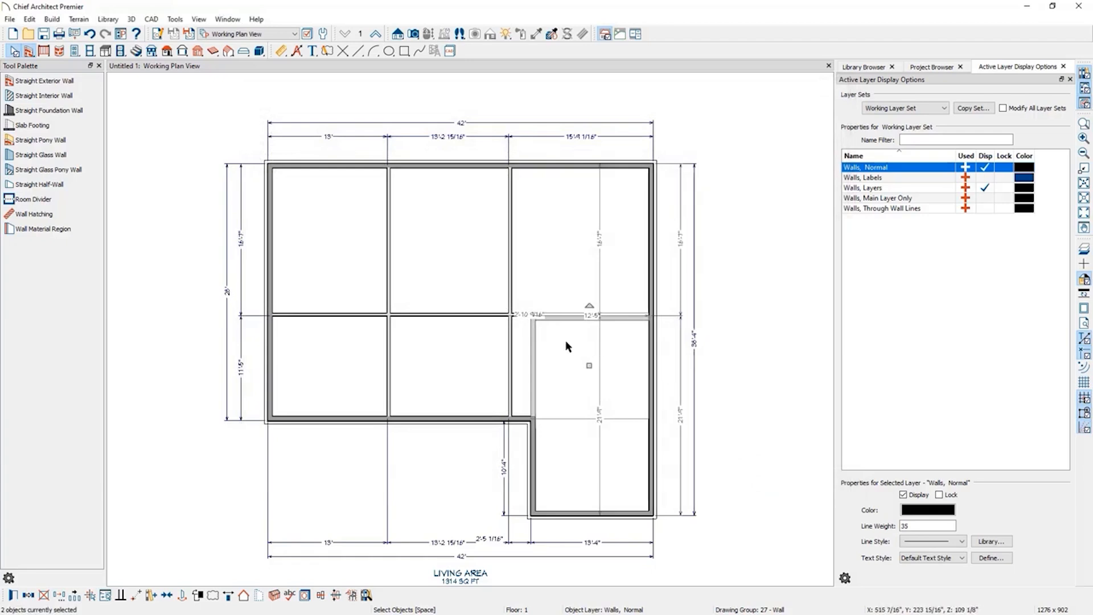
# Adjust the new horizontal wall in the wing slightly so it lines up with the horizontal interior wall.
pyautogui.scroll(6, 565, 337)
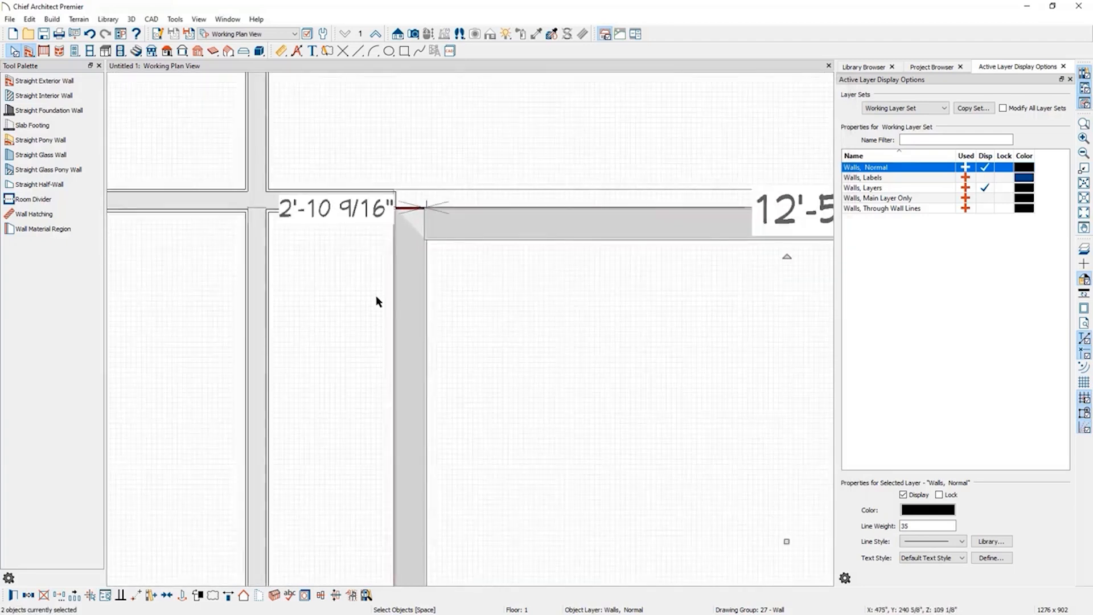
pyautogui.click(377, 302)
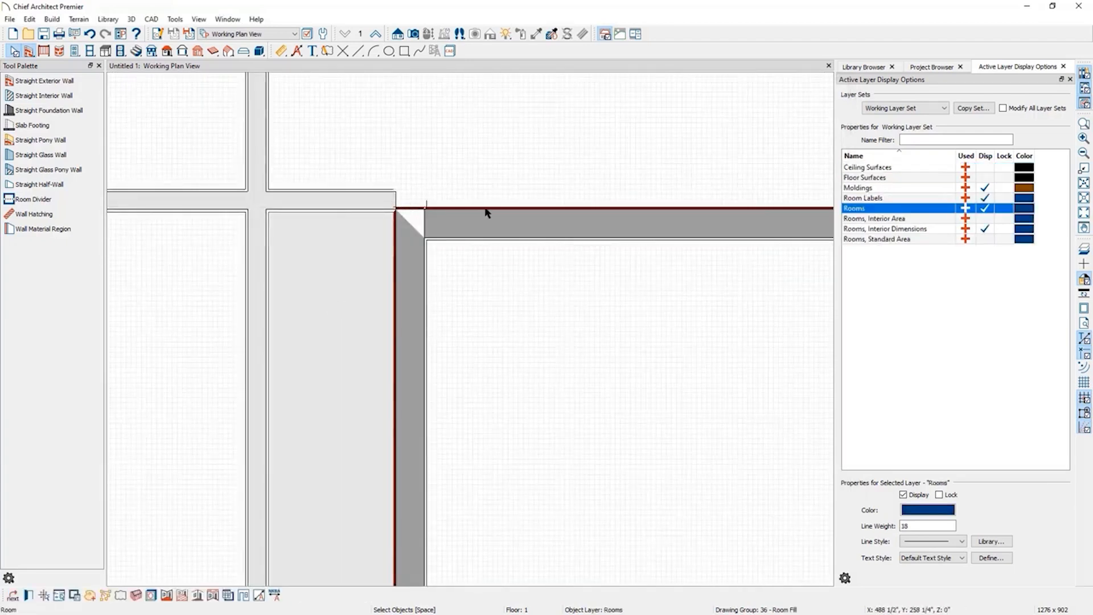
pyautogui.click(493, 226)
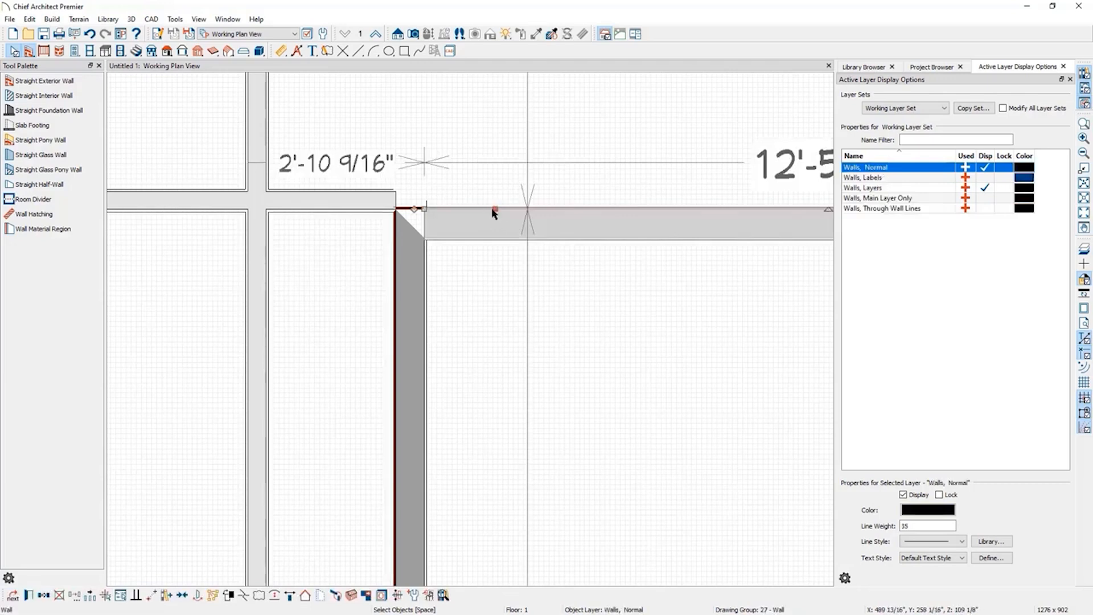
pyautogui.scroll(-1, 290, 201)
pyautogui.scroll(-2, 291, 200)
pyautogui.scroll(-1, 337, 257)
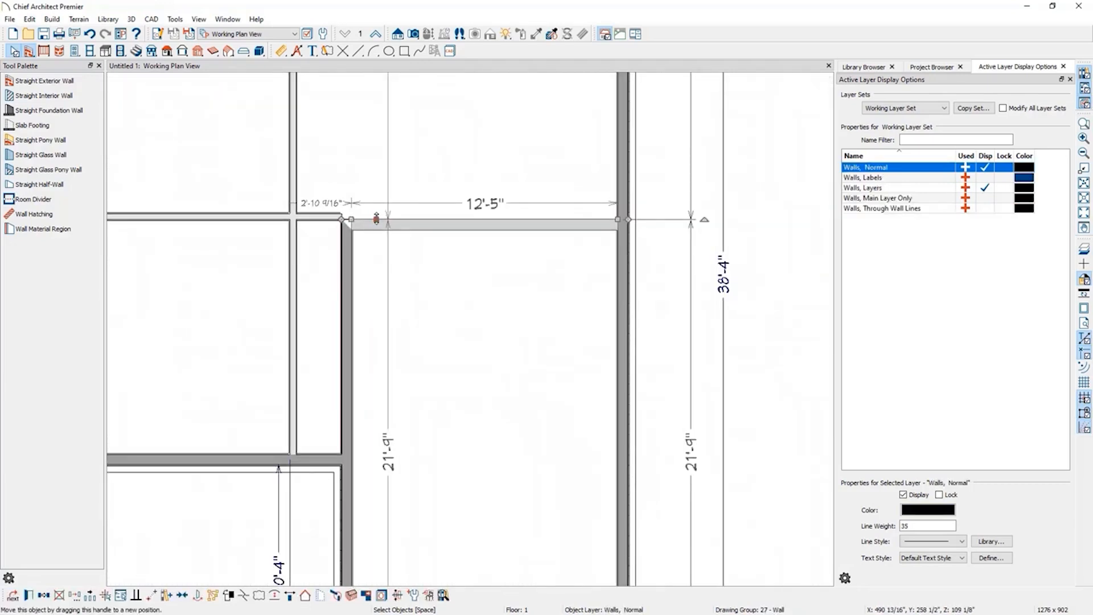
pyautogui.moveTo(376, 219); pyautogui.dragTo(375, 228)
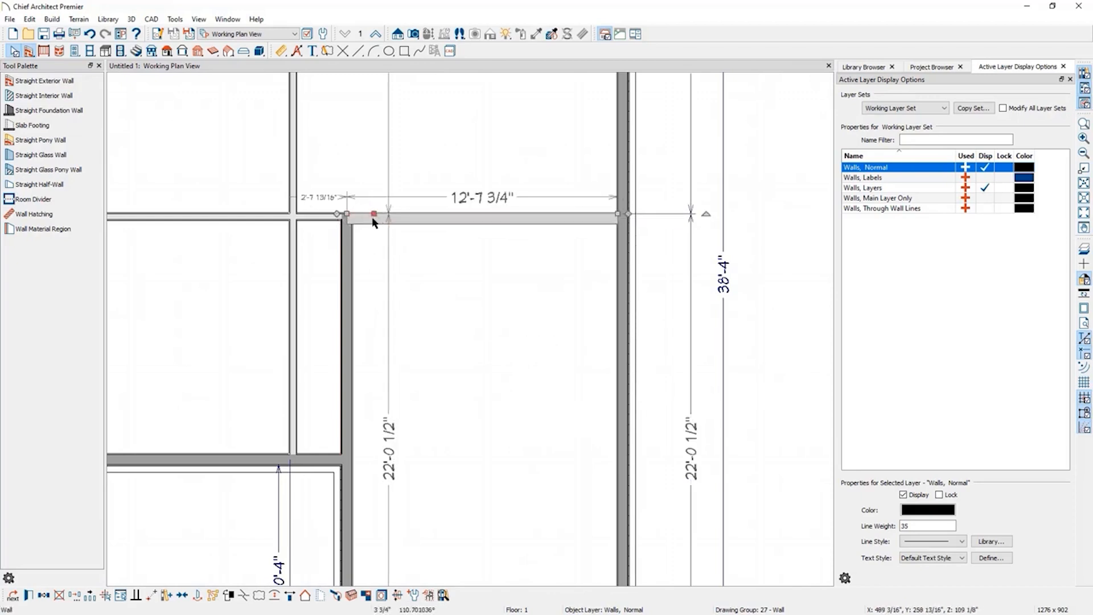
# Reverse the wall layers of the new horizontal wall and of the upper vertical wall in the wing.
pyautogui.click(290, 595)
pyautogui.scroll(4, 377, 188)
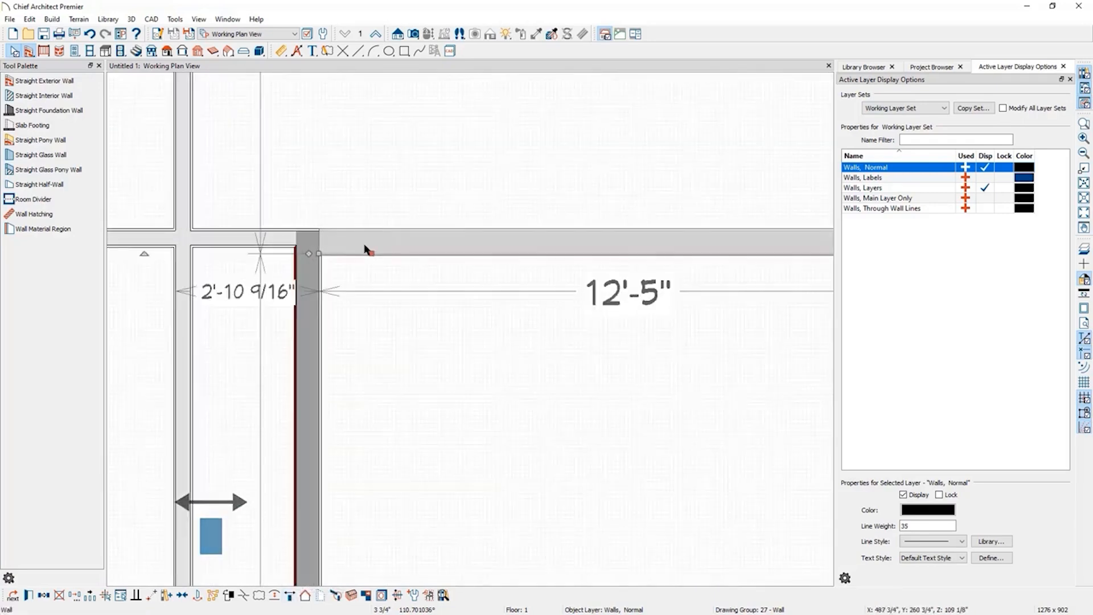
pyautogui.scroll(3, 368, 254)
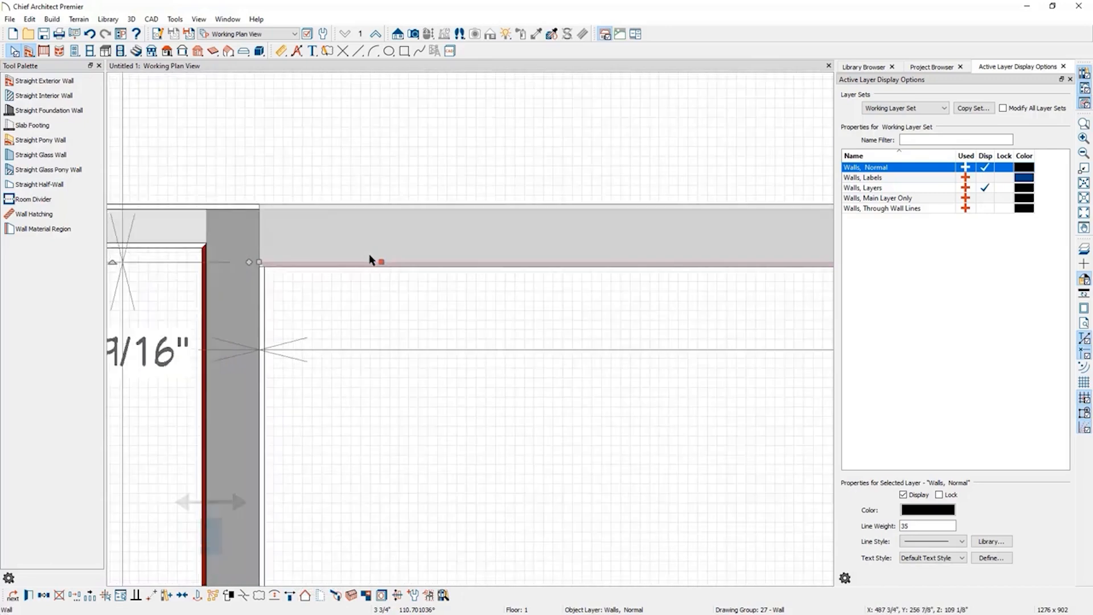
pyautogui.click(236, 308)
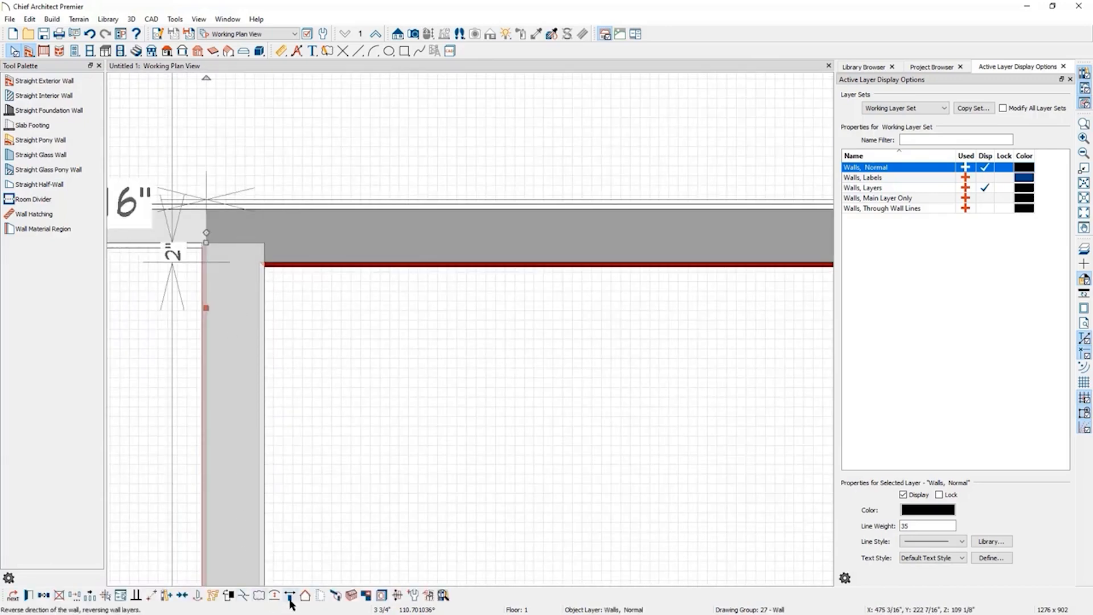
pyautogui.click(290, 600)
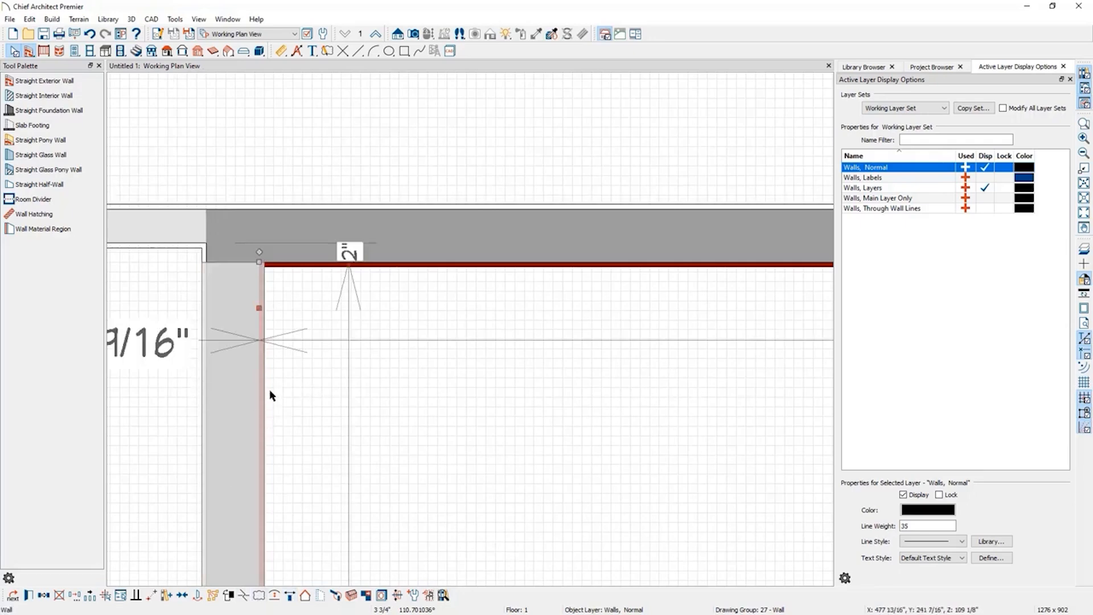
# Set the room type of the lower right wing room to Garage.
pyautogui.click(299, 131)
pyautogui.scroll(-3, 300, 131)
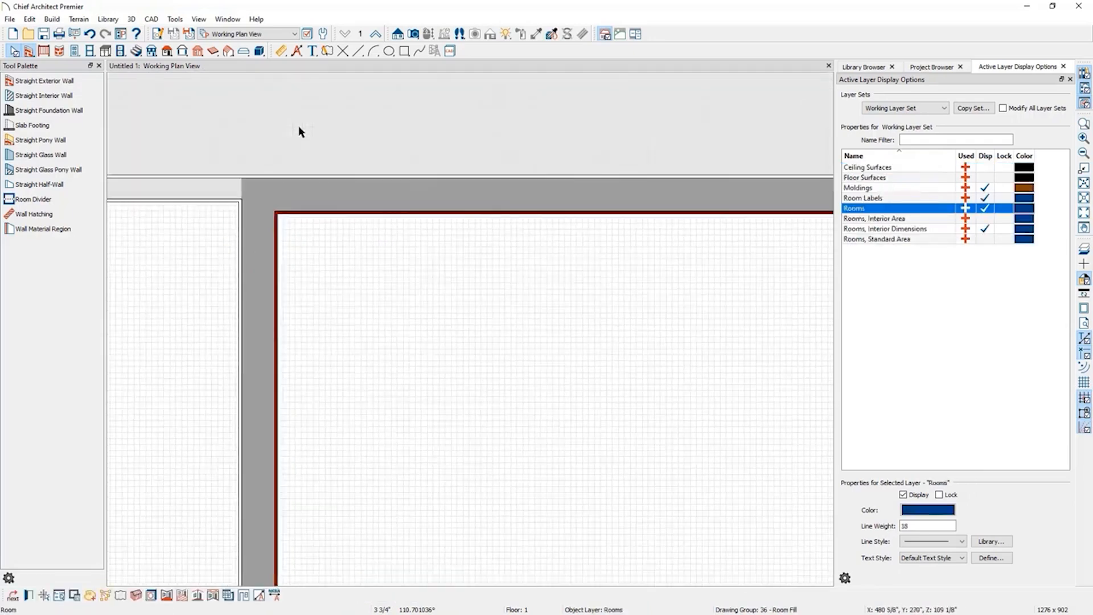
pyautogui.scroll(-2, 299, 126)
pyautogui.scroll(-2, 298, 125)
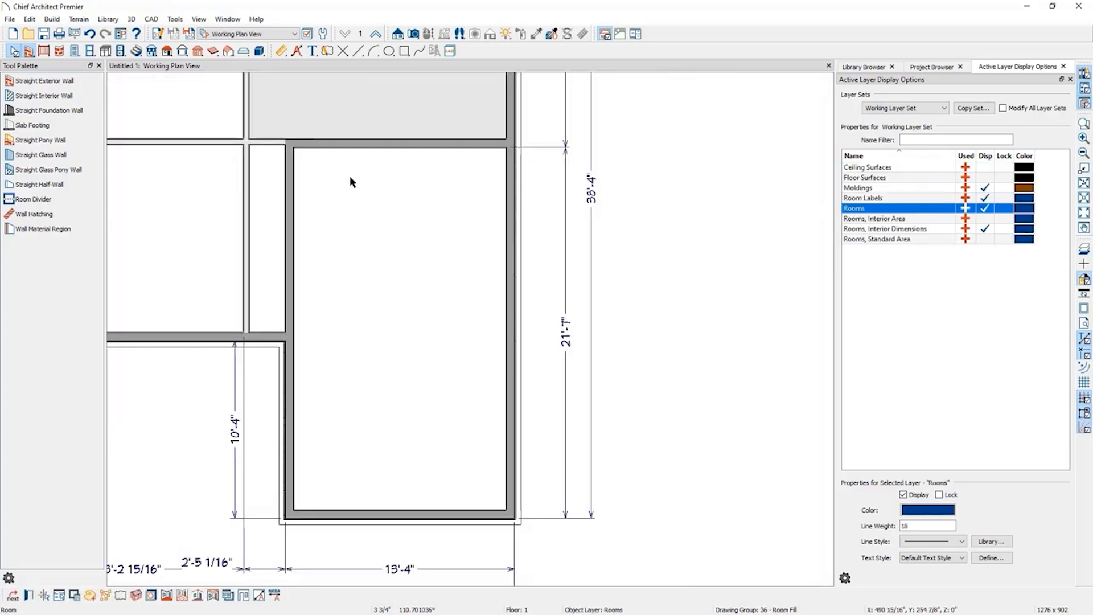
pyautogui.scroll(-3, 472, 251)
pyautogui.scroll(-2, 616, 340)
pyautogui.click(509, 326)
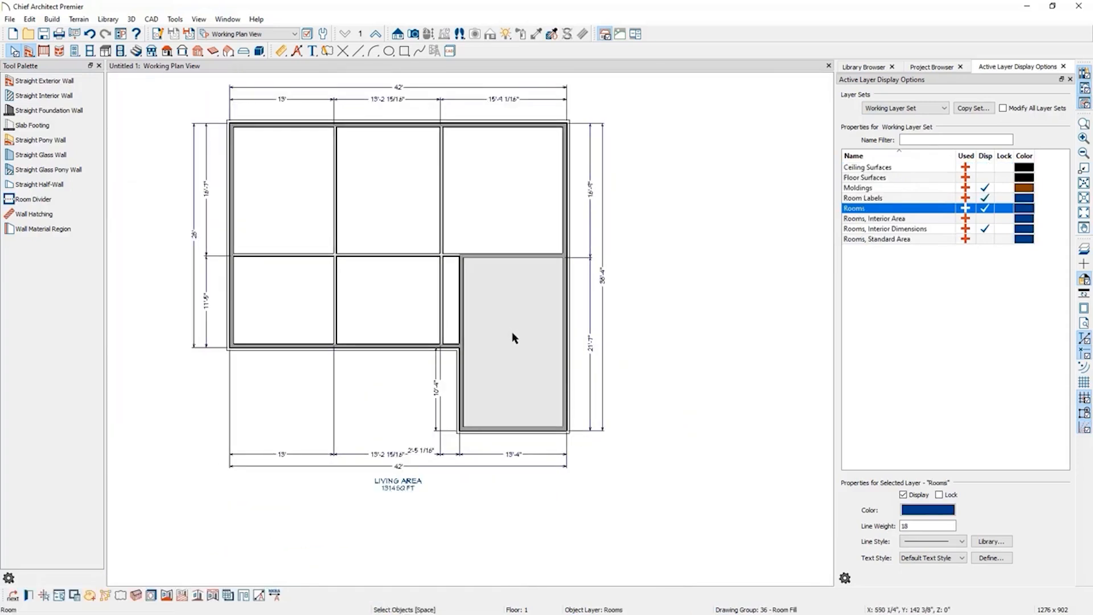
pyautogui.doubleClick(512, 334)
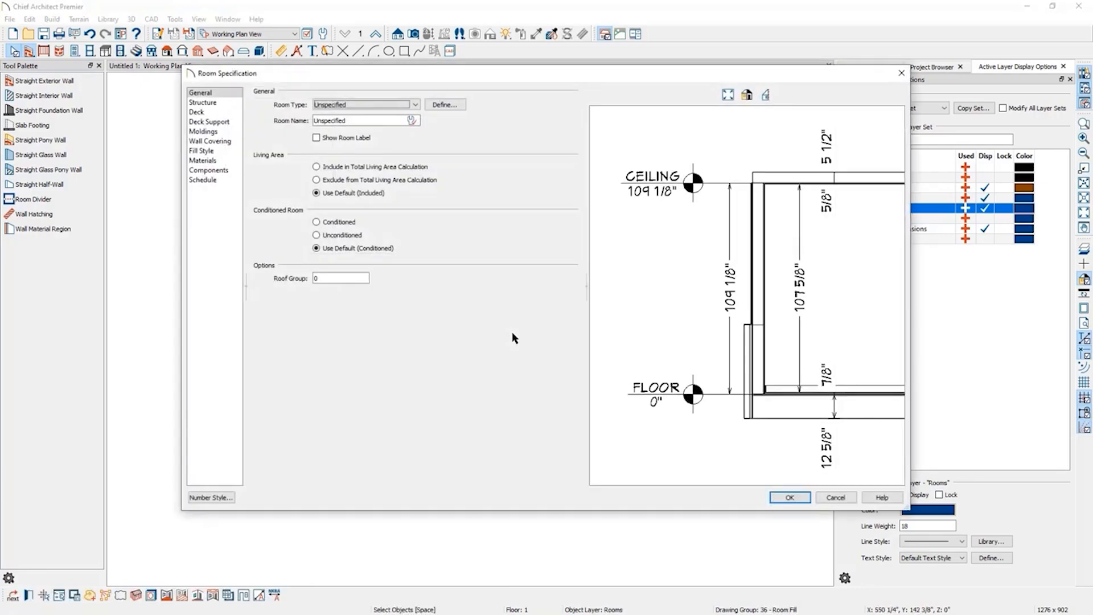
pyautogui.click(385, 106)
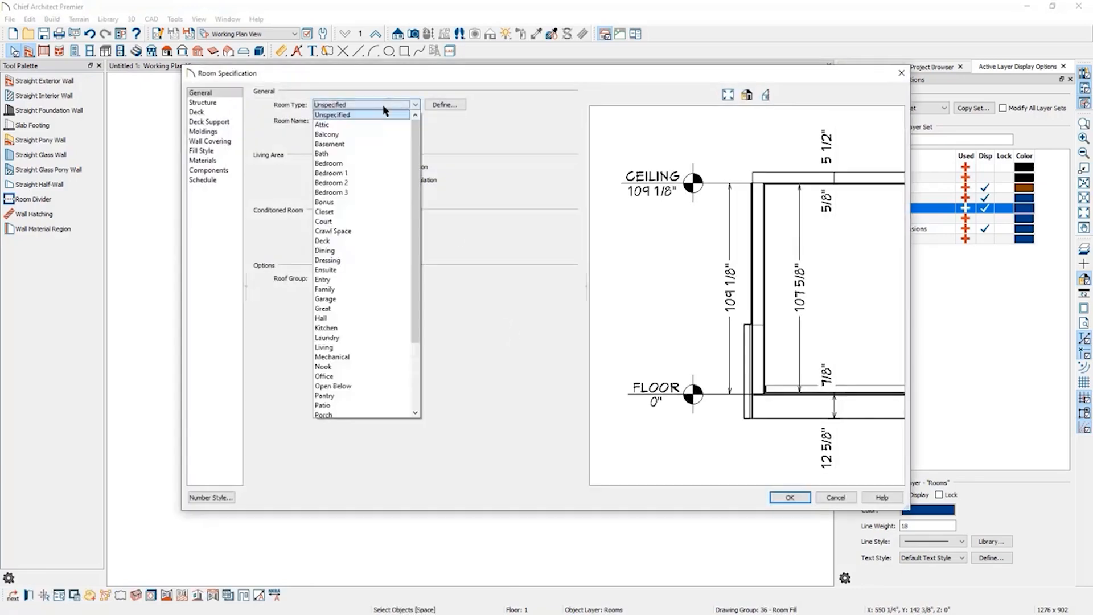
pyautogui.click(356, 296)
pyautogui.click(790, 497)
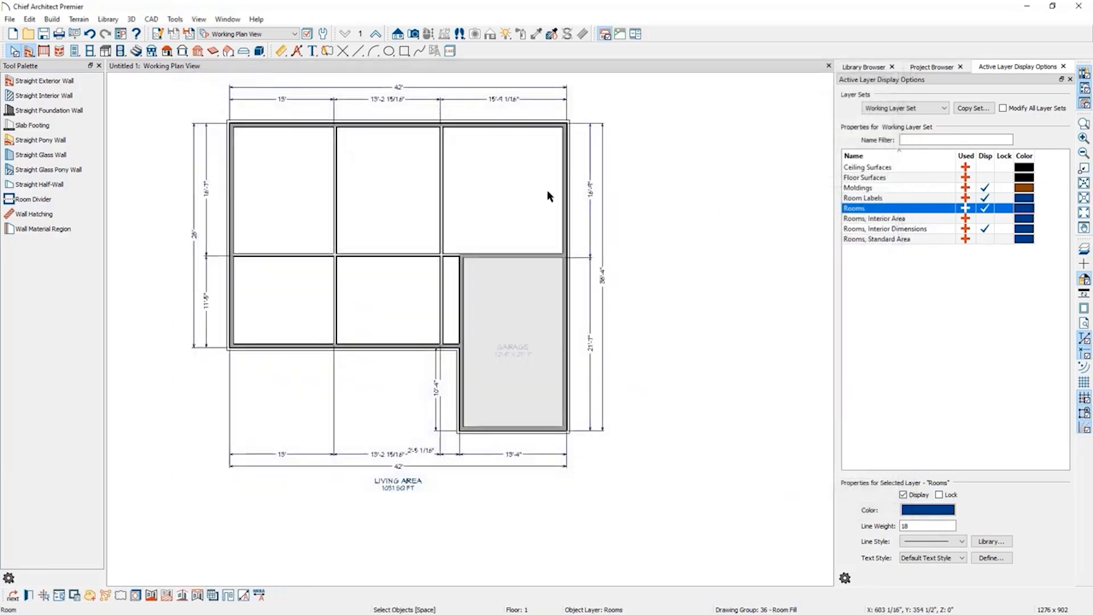
# Set the room type of the upper right room to Bedroom.
pyautogui.press('Escape')
pyautogui.doubleClick(496, 193)
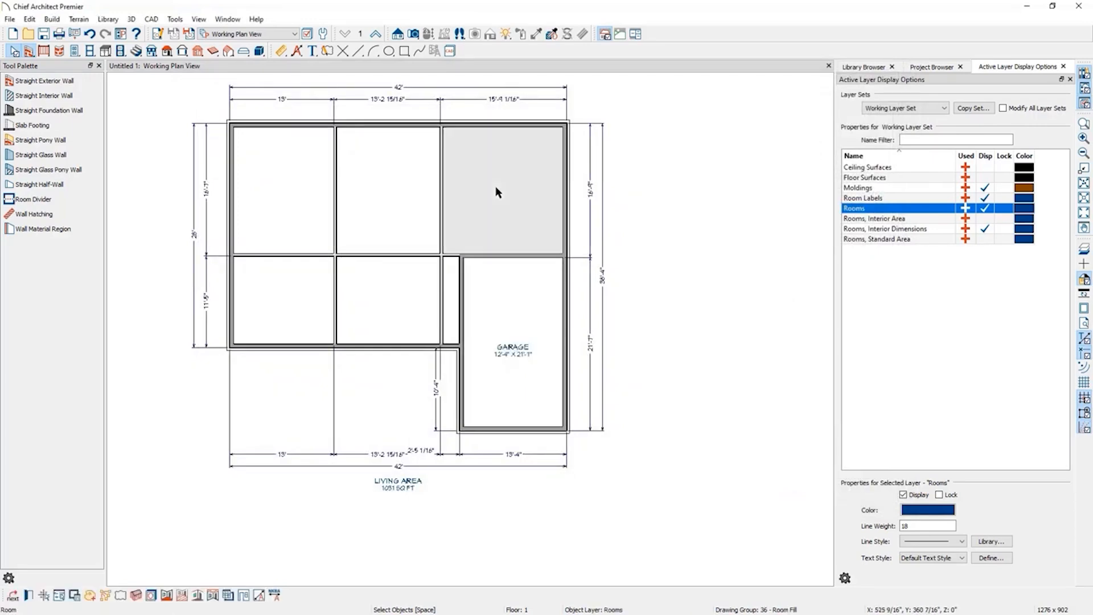
pyautogui.click(344, 105)
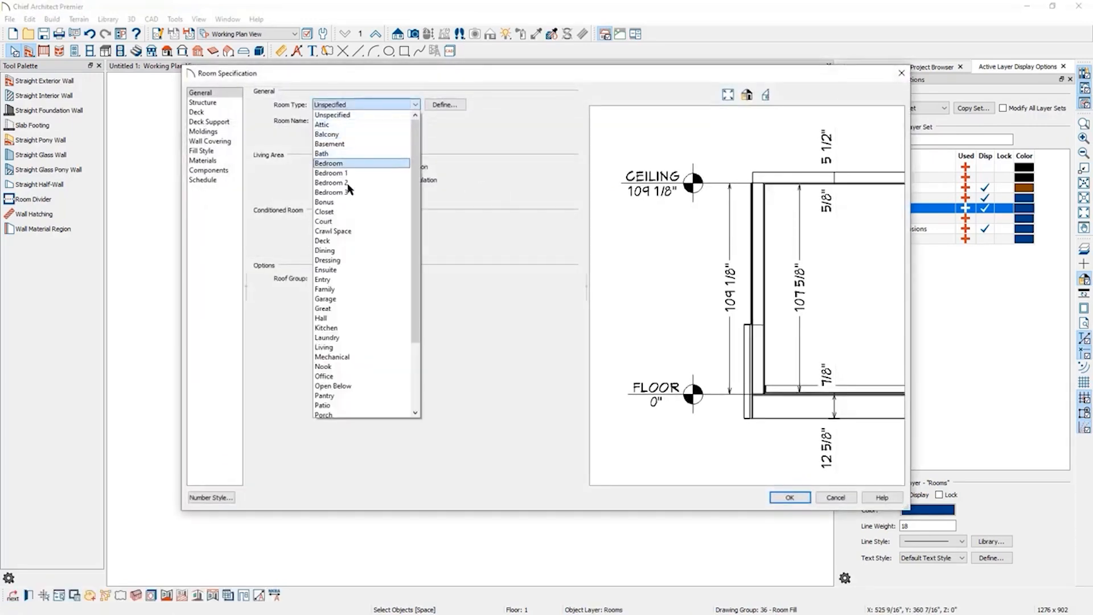
pyautogui.click(336, 163)
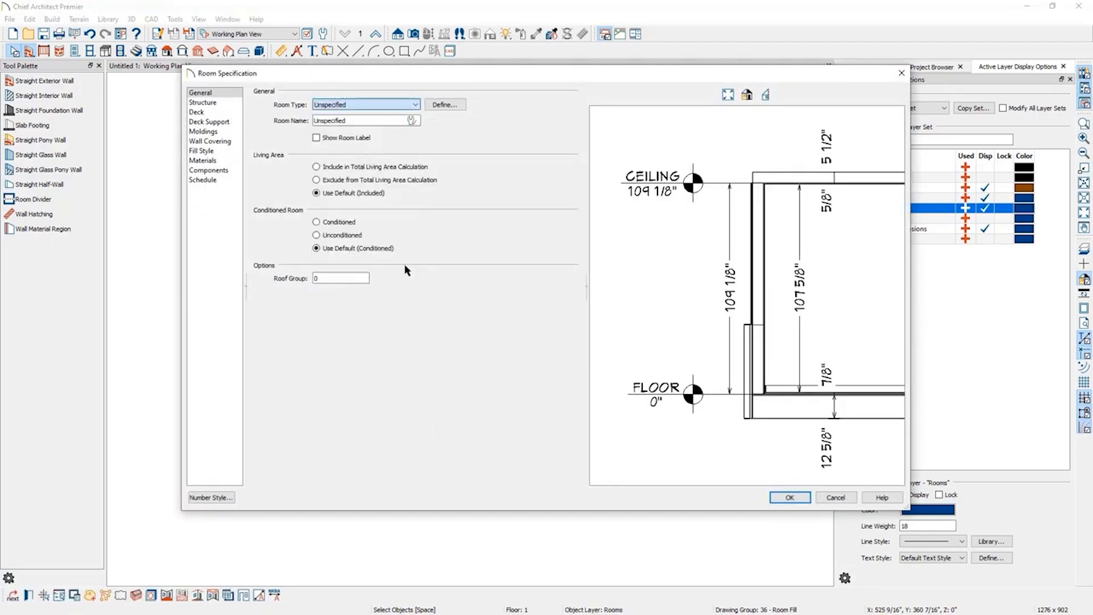
pyautogui.click(790, 497)
# Set the room type of the upper middle room to Dining.
pyautogui.doubleClick(378, 185)
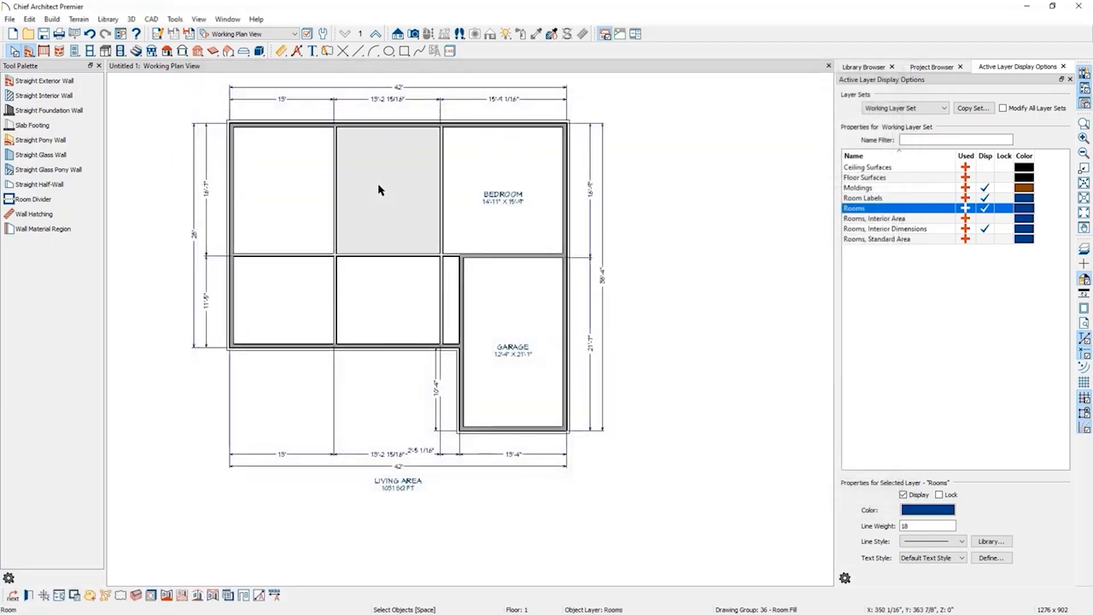
pyautogui.click(374, 108)
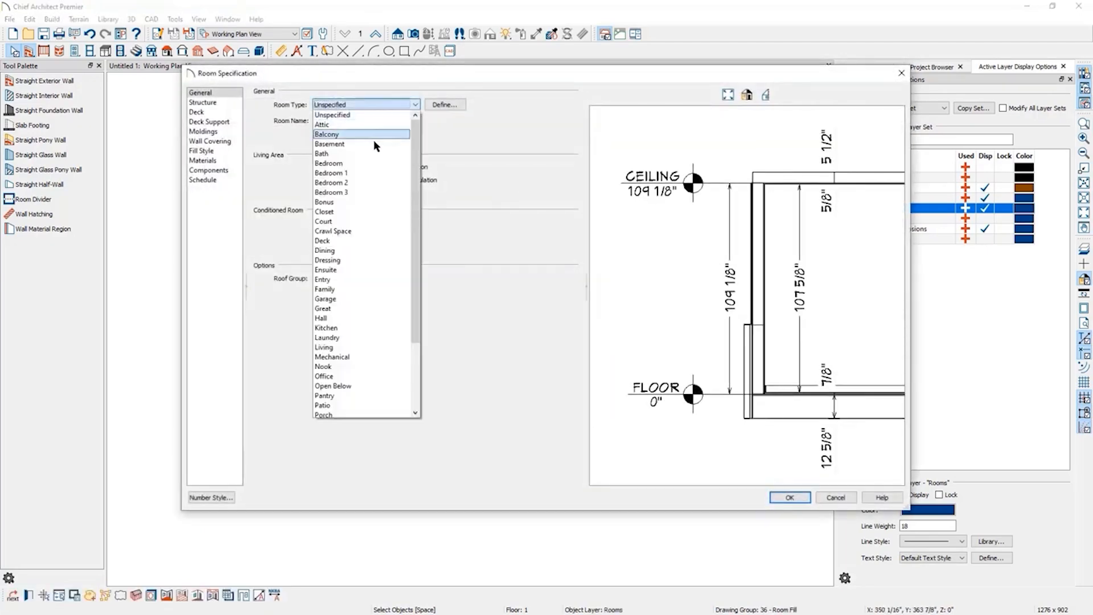
pyautogui.click(371, 250)
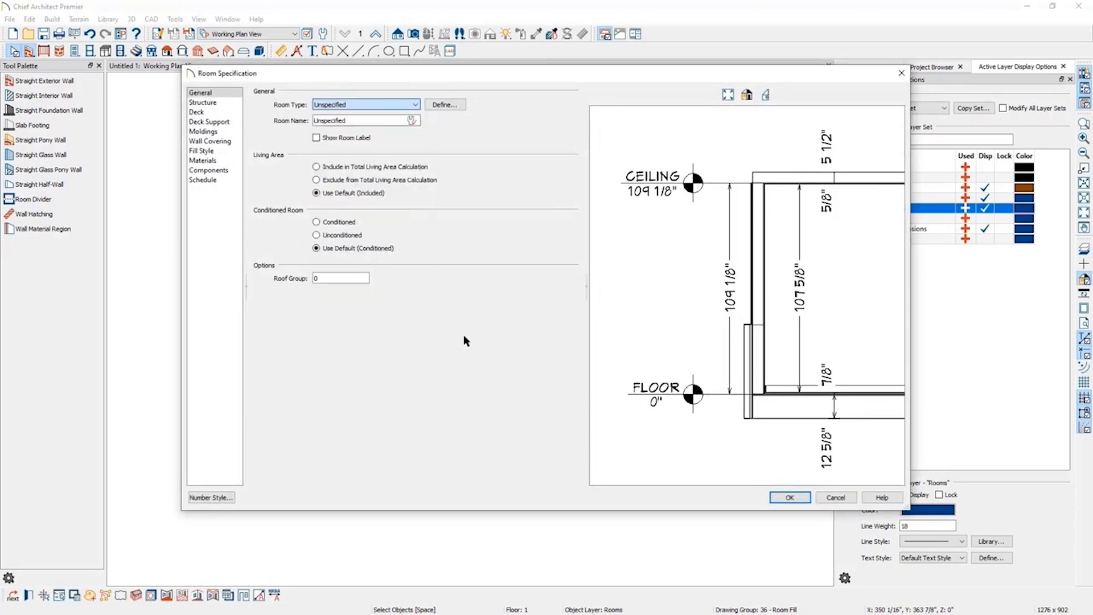
pyautogui.click(790, 498)
# Set the room type of the upper left room to Kitchen.
pyautogui.doubleClick(269, 195)
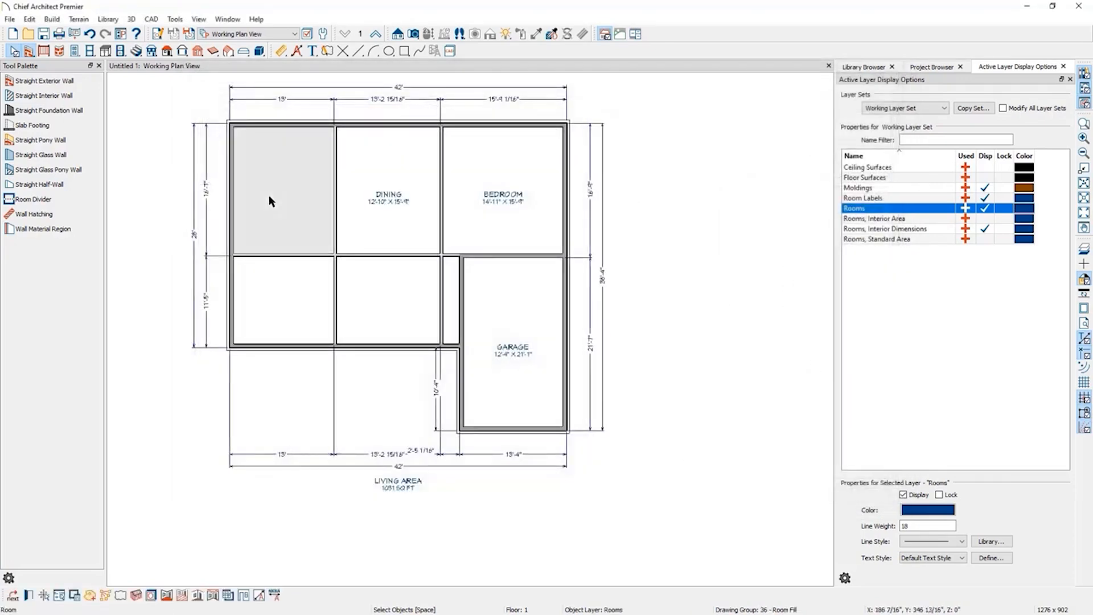
pyautogui.click(365, 105)
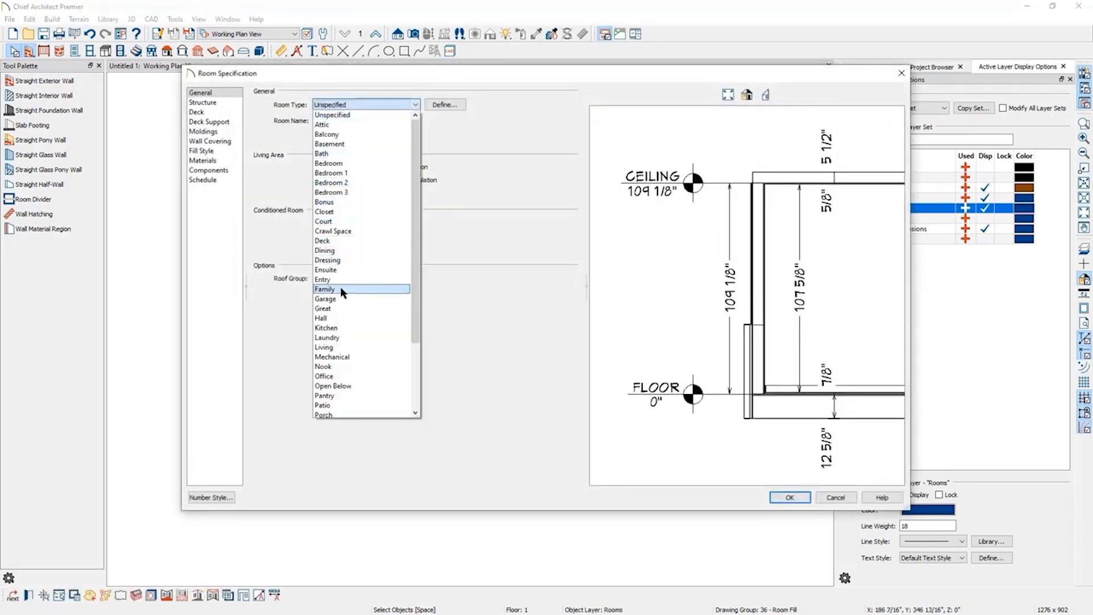
pyautogui.click(350, 327)
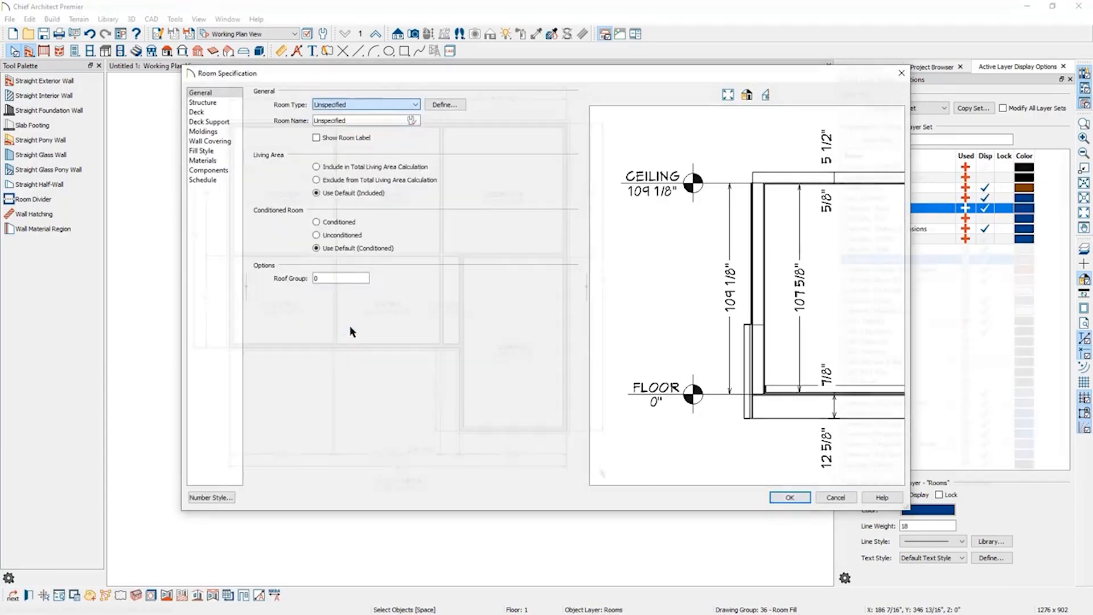
pyautogui.click(789, 497)
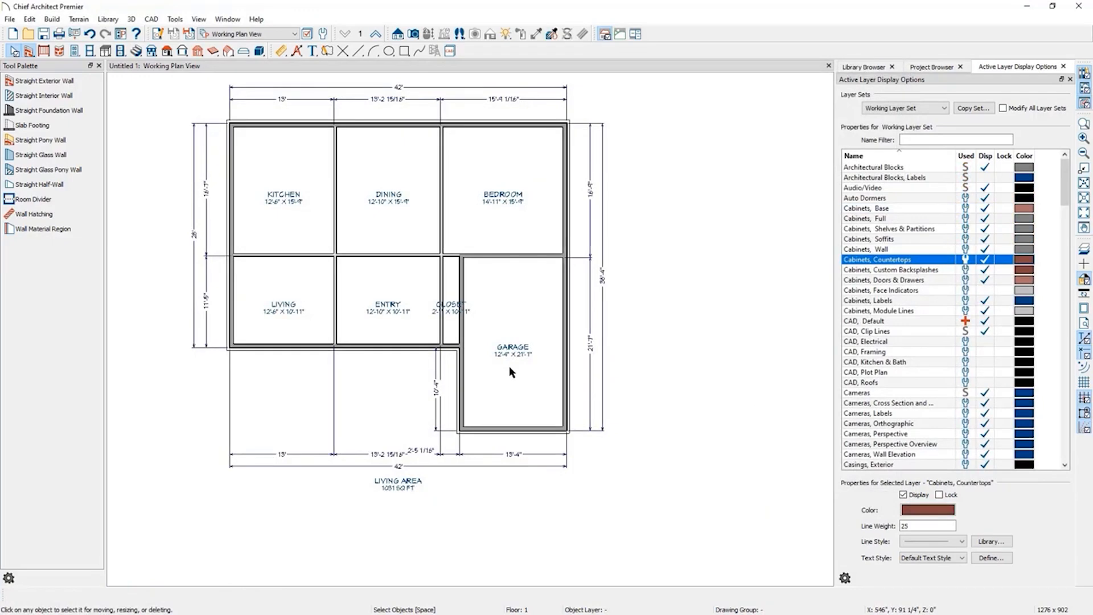
# Open the garage's and the kitchen's room specifications to review their settings without changes.
pyautogui.doubleClick(524, 389)
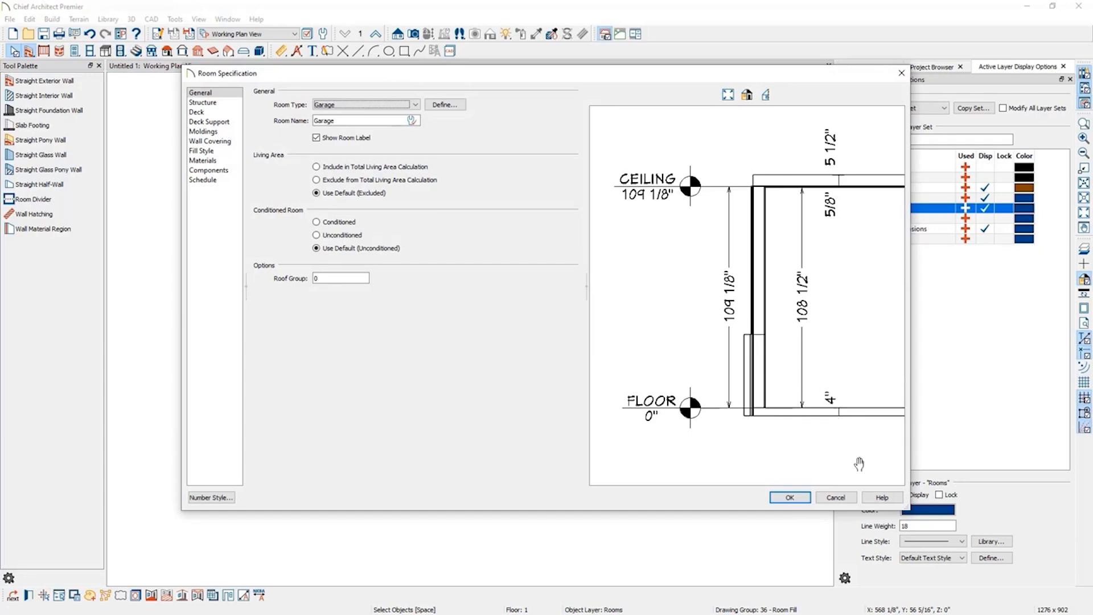
pyautogui.click(820, 499)
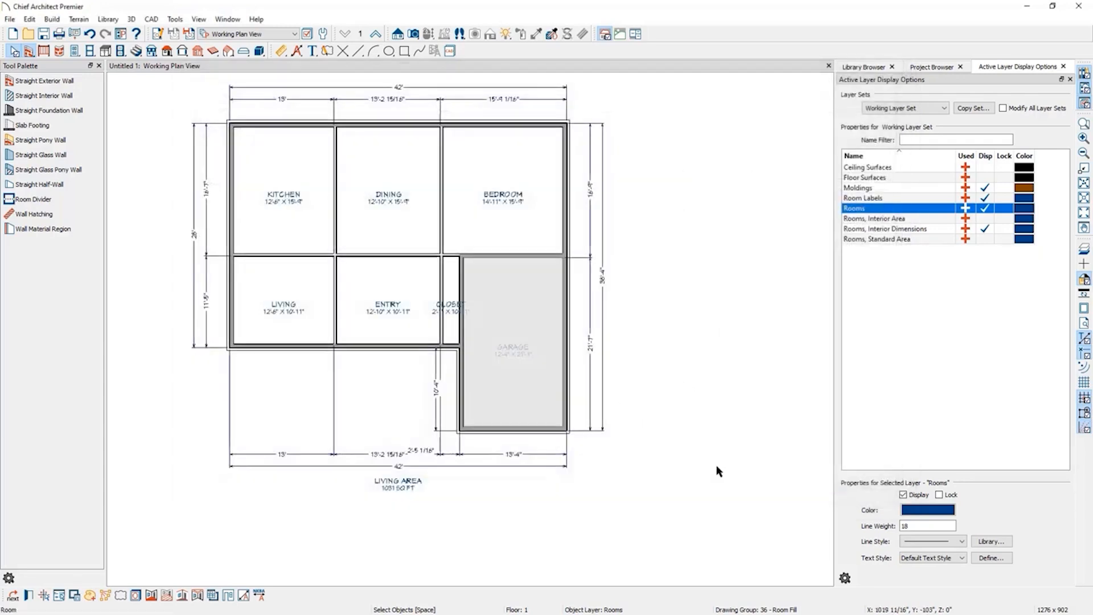
pyautogui.doubleClick(281, 217)
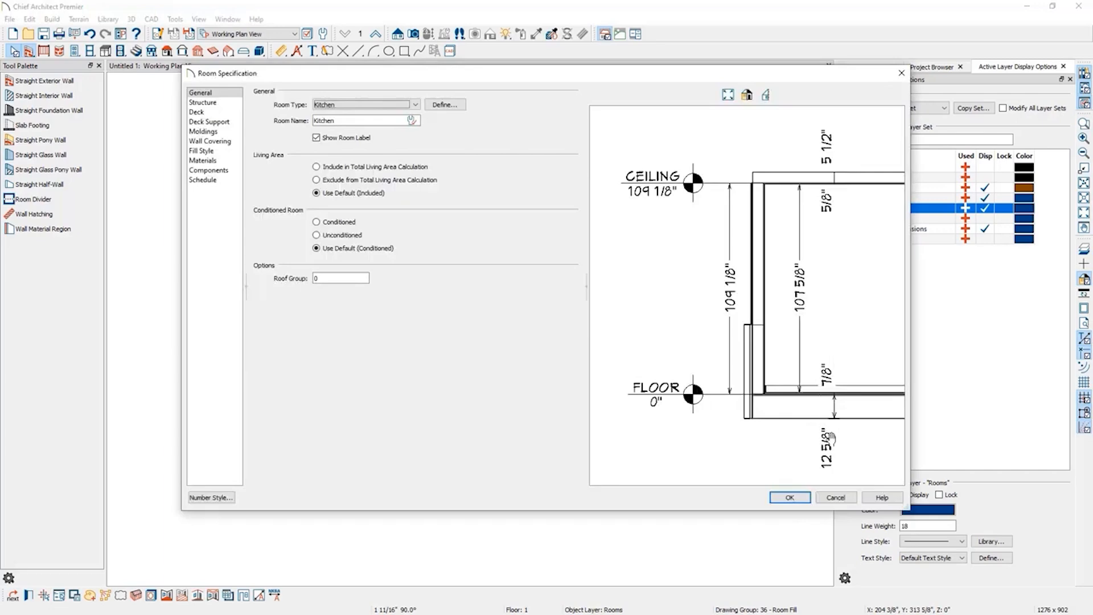
pyautogui.click(902, 73)
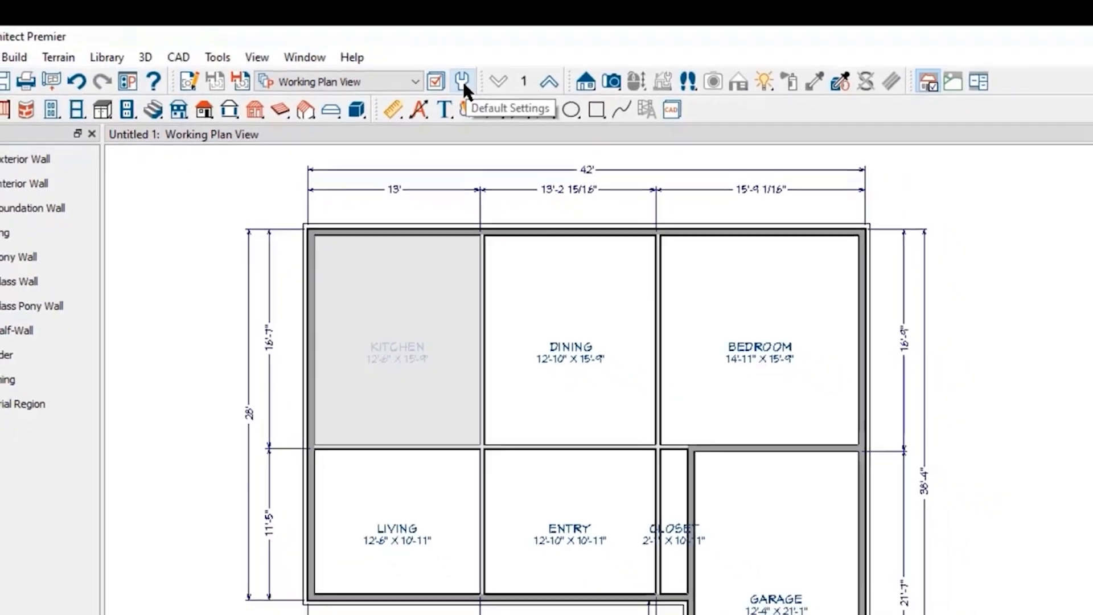
# Open the Bath room type defaults under Floors and Rooms in Default Settings and review its general and structure settings.
pyautogui.click(463, 81)
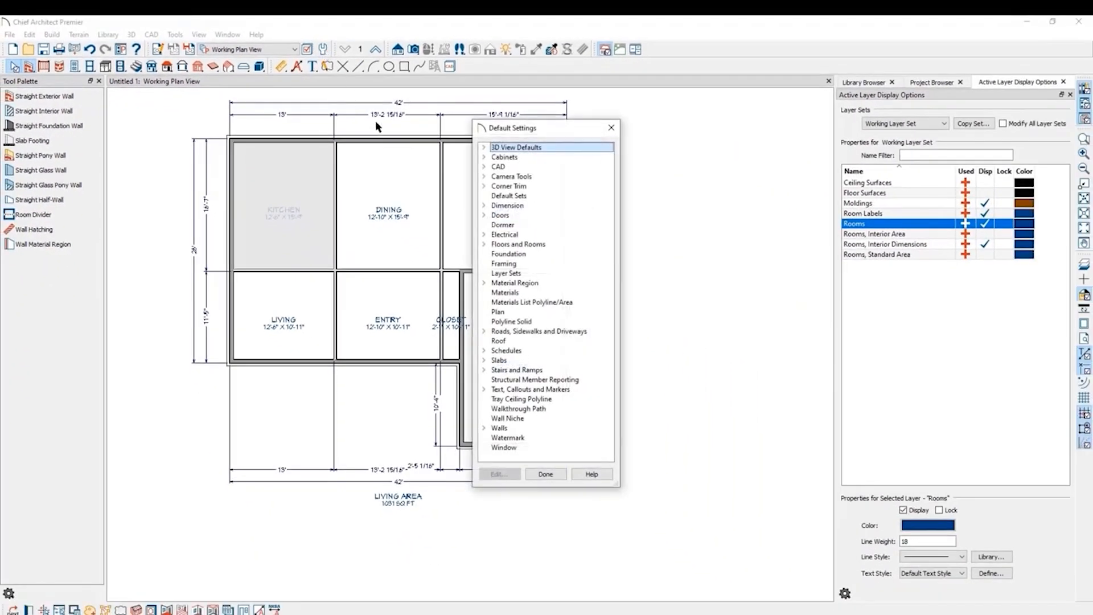
pyautogui.click(484, 245)
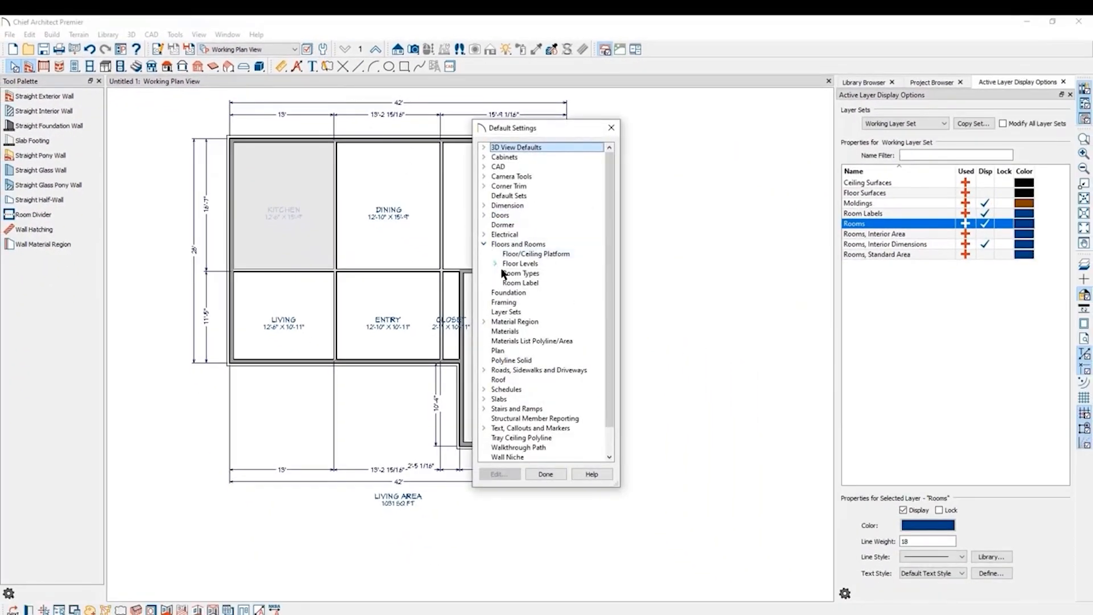
pyautogui.doubleClick(520, 273)
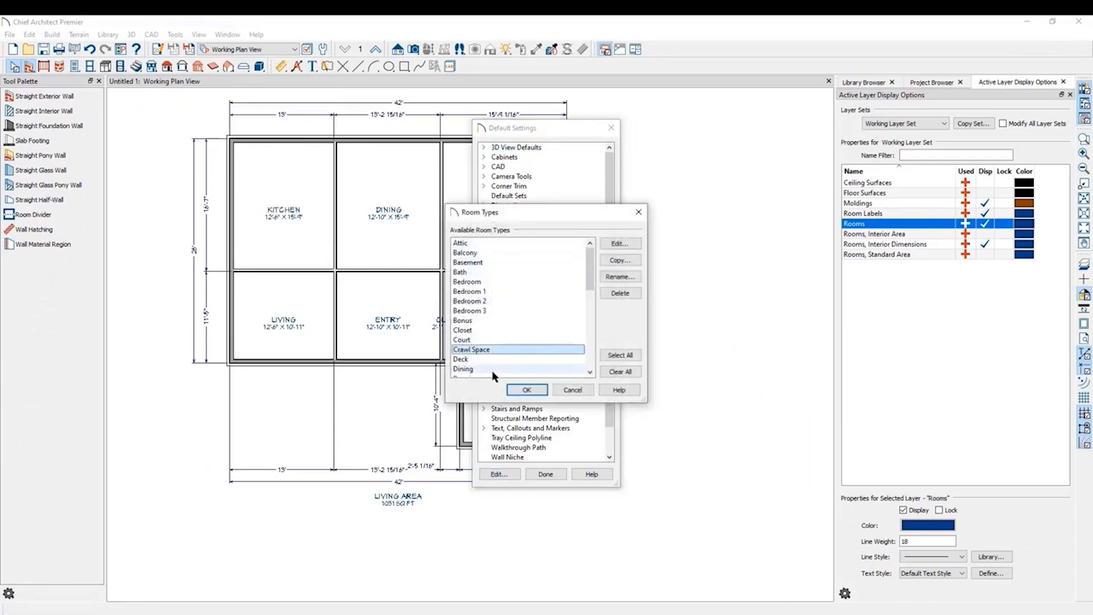
pyautogui.click(524, 274)
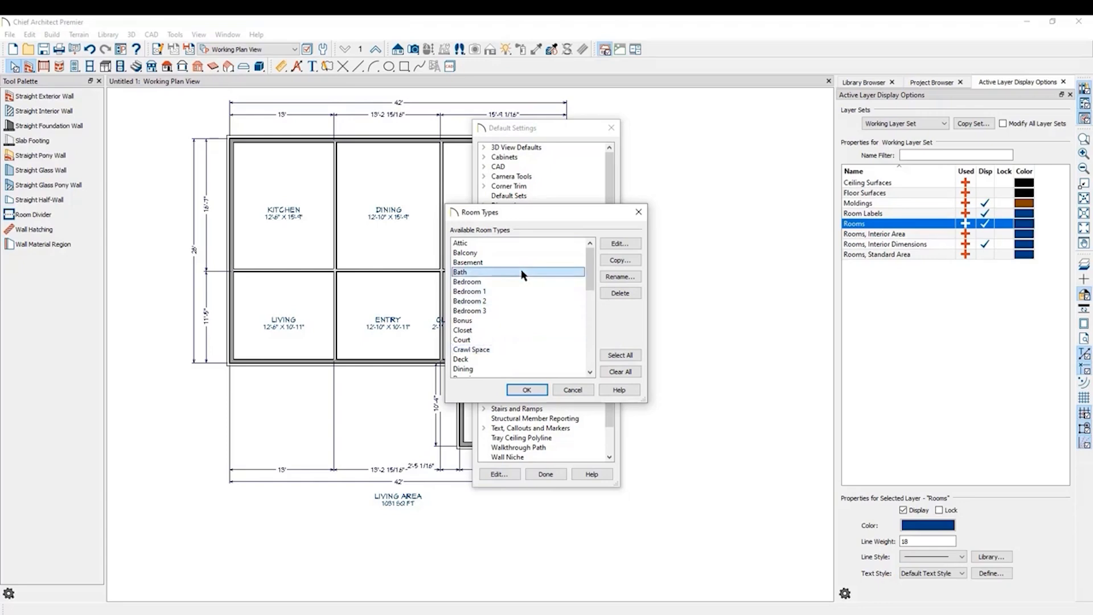
pyautogui.click(625, 249)
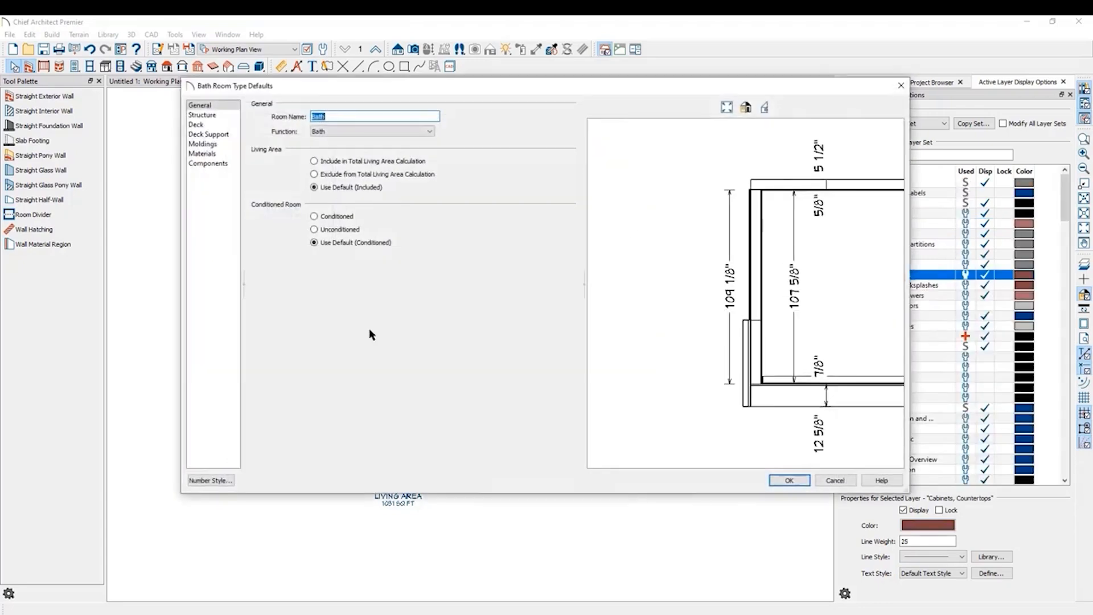
pyautogui.click(228, 116)
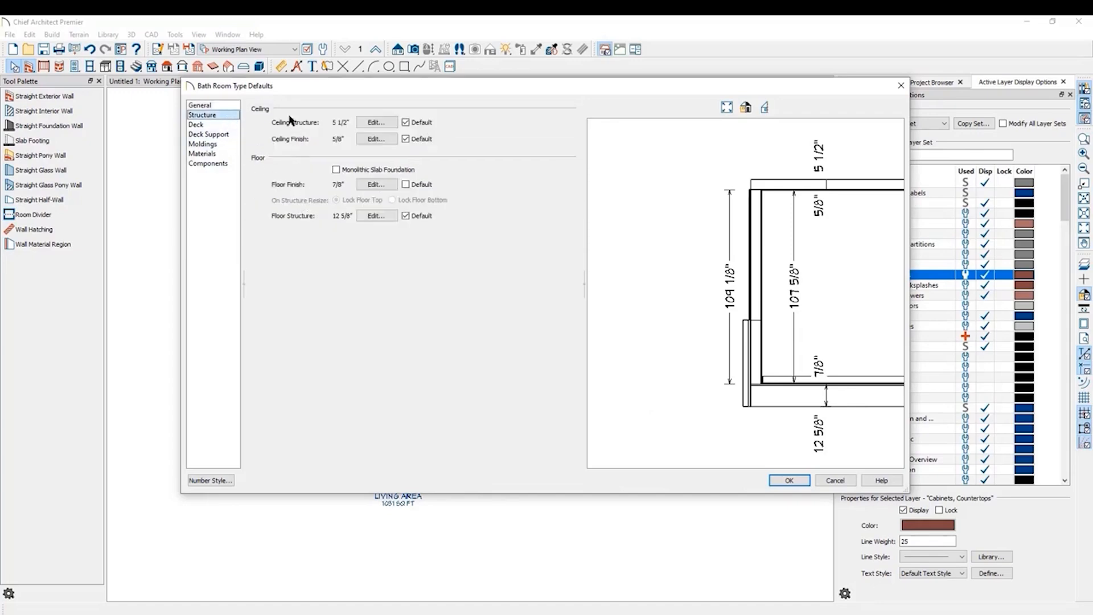
pyautogui.click(900, 87)
pyautogui.click(639, 212)
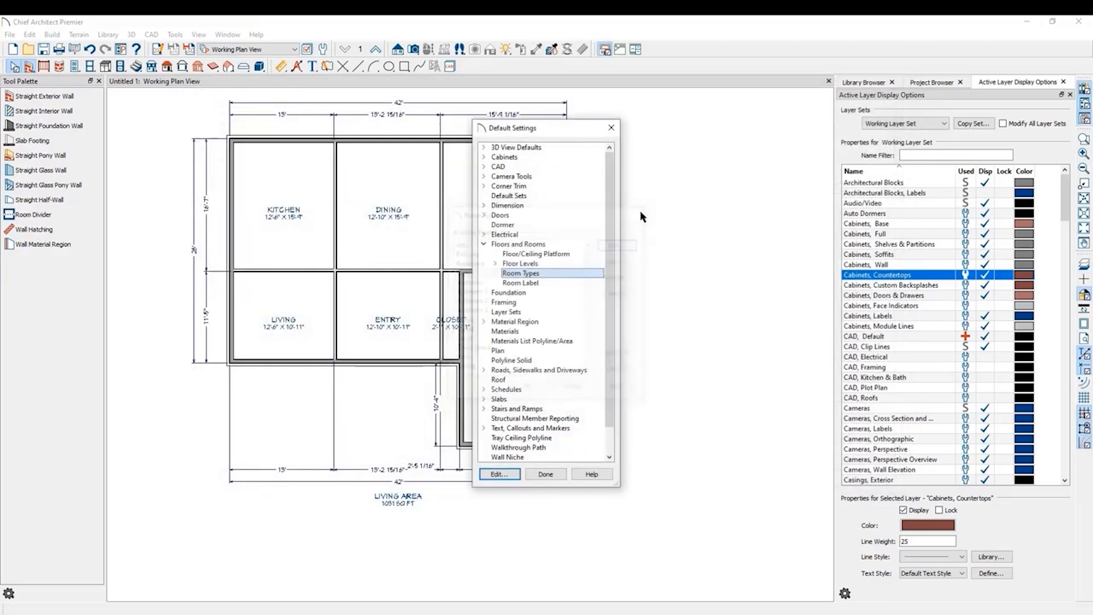
pyautogui.click(615, 128)
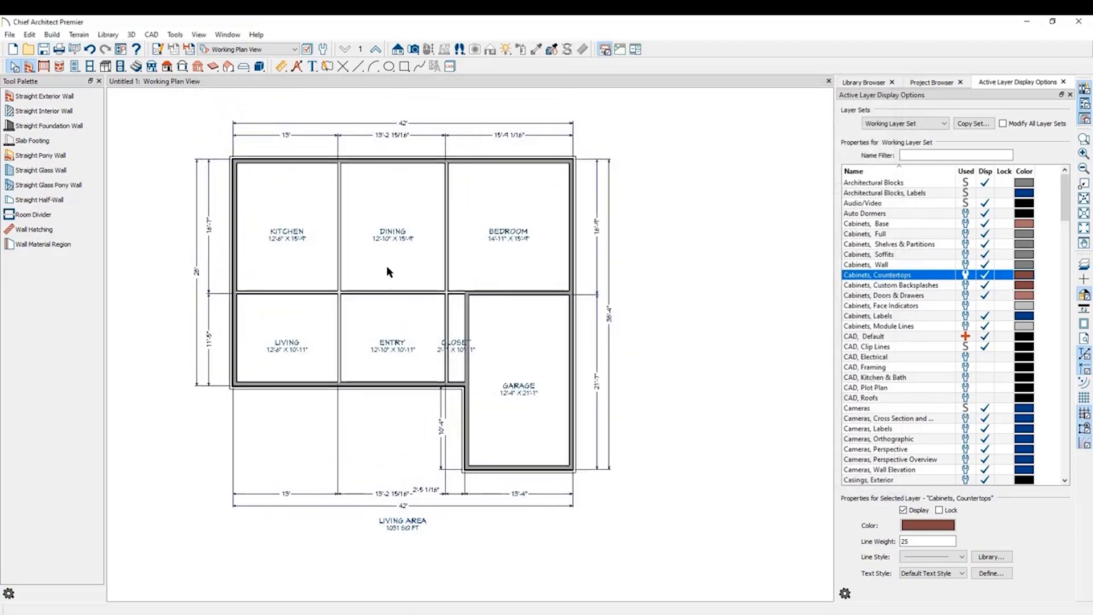
# Add interior dimensions across the kitchen, dining room and bedroom along the top row of rooms.
pyautogui.scroll(1, 276, 145)
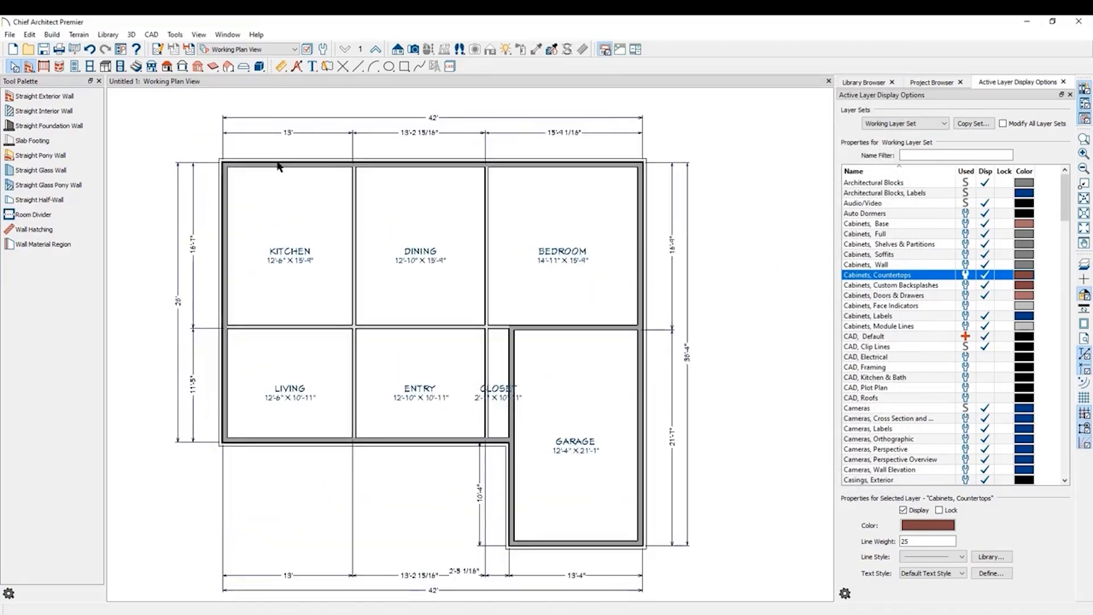
pyautogui.click(282, 66)
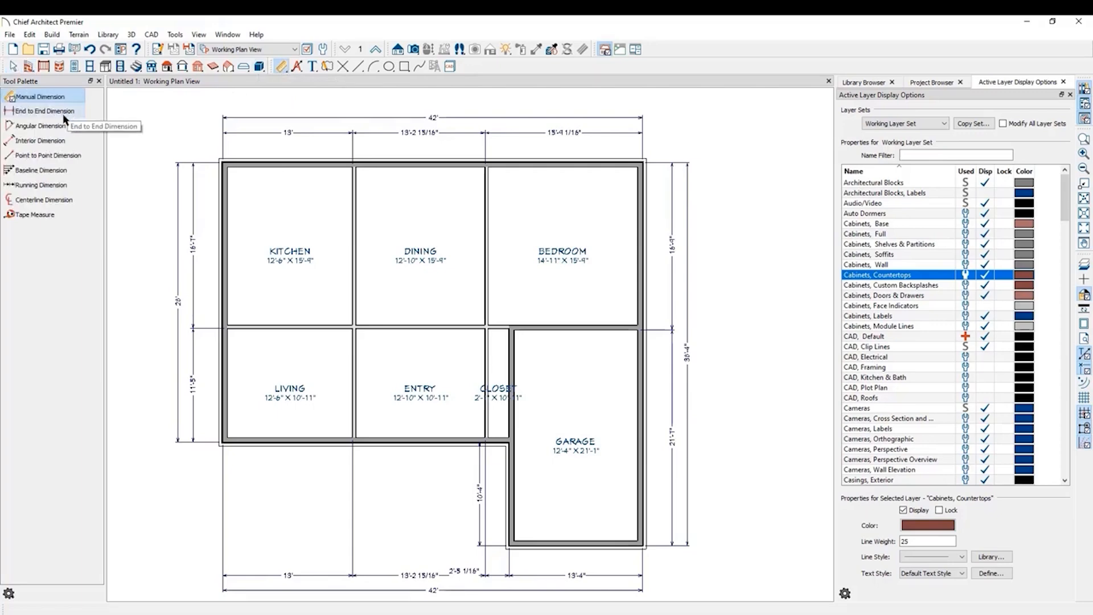
pyautogui.click(38, 140)
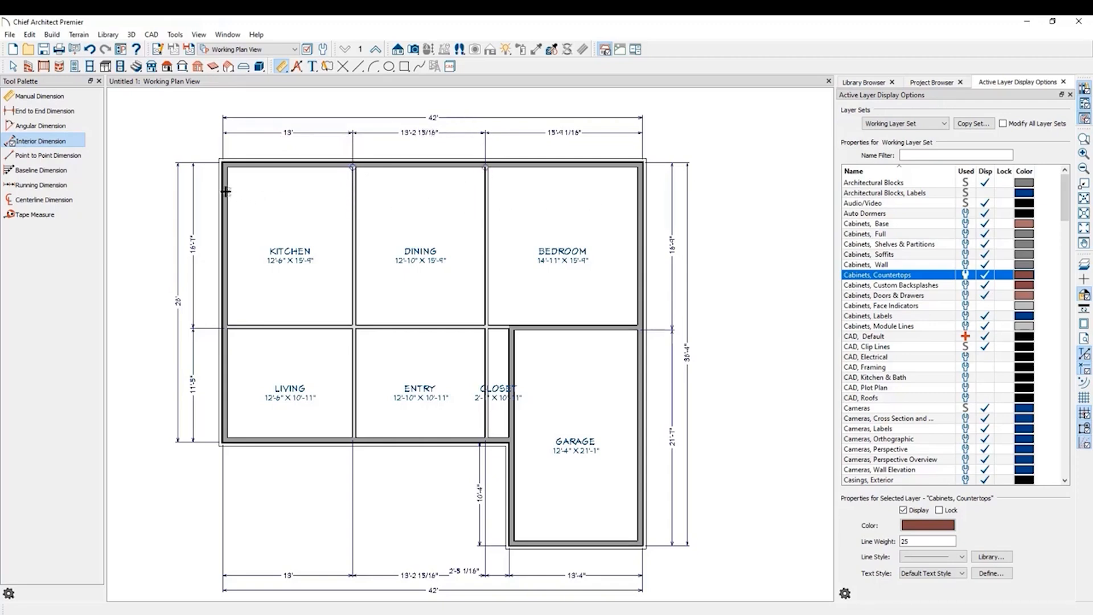
pyautogui.moveTo(224, 191); pyautogui.dragTo(643, 194)
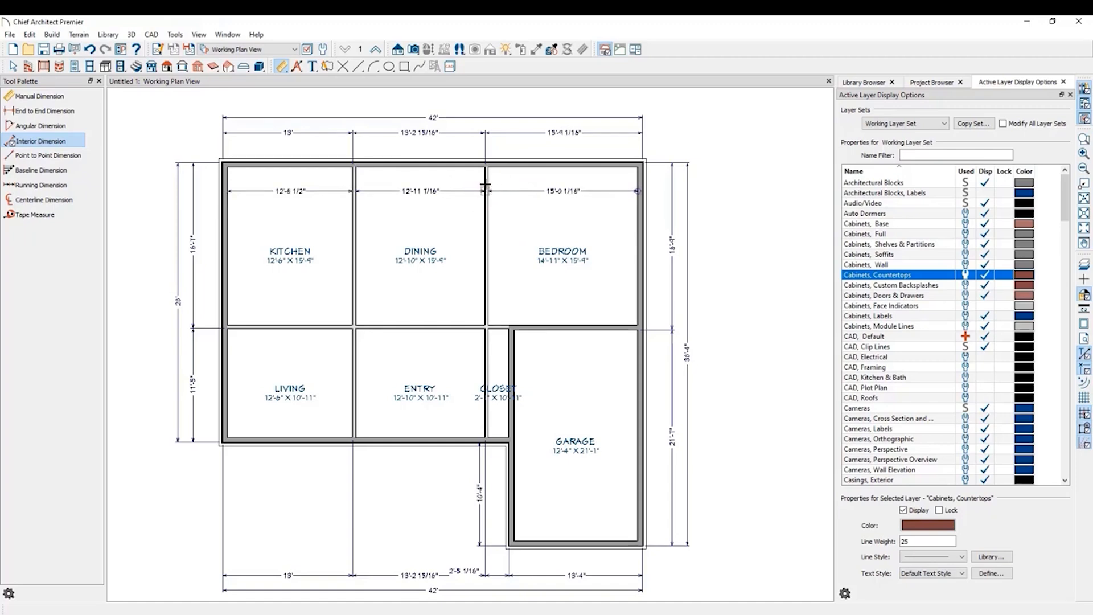
# Draw interior walls dividing the lower part of the bedroom into two small rooms.
pyautogui.scroll(5, 485, 187)
pyautogui.scroll(5, 467, 197)
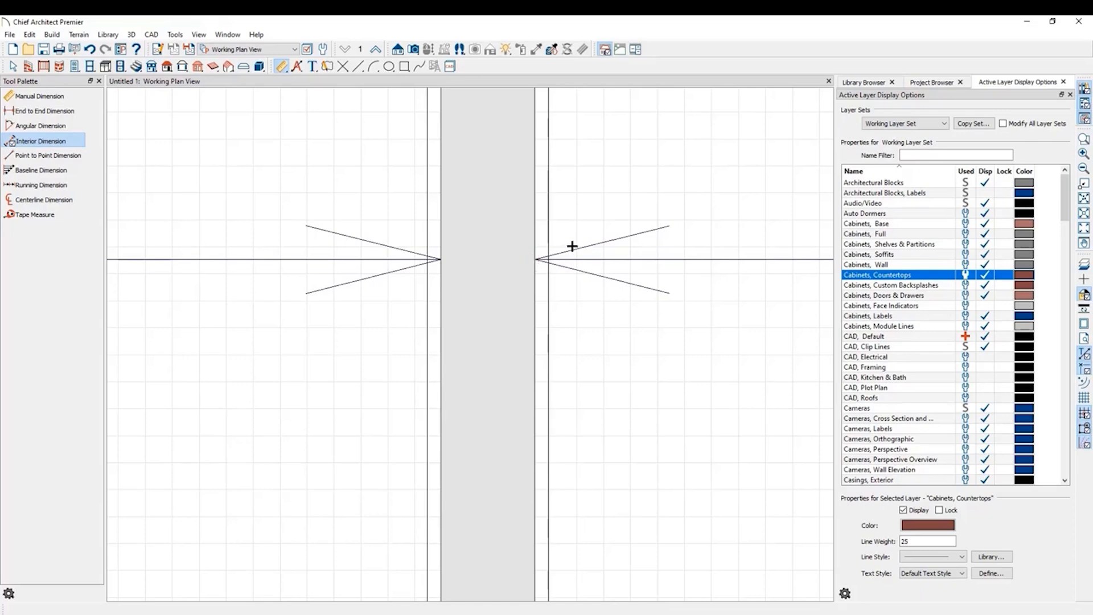
pyautogui.scroll(-5, 598, 244)
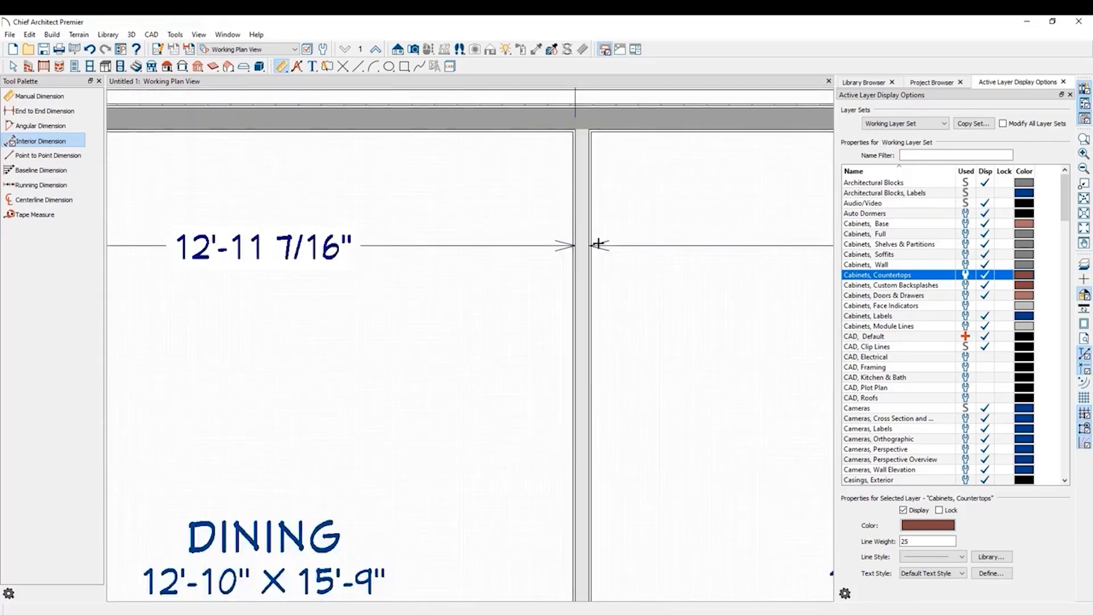
pyautogui.scroll(-2, 598, 243)
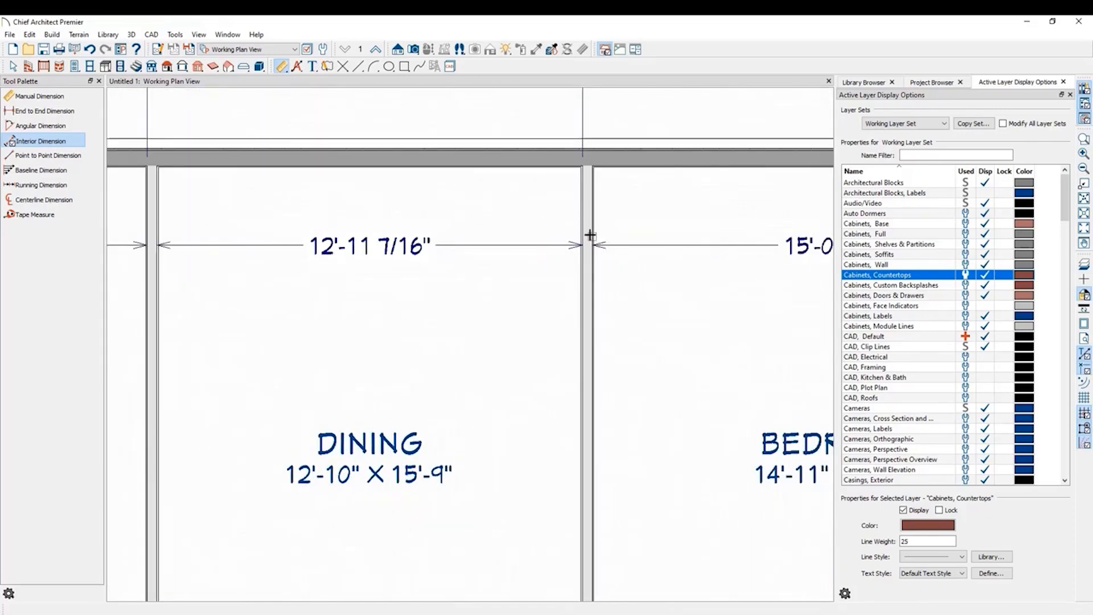
pyautogui.scroll(-2, 590, 235)
pyautogui.scroll(-3, 454, 190)
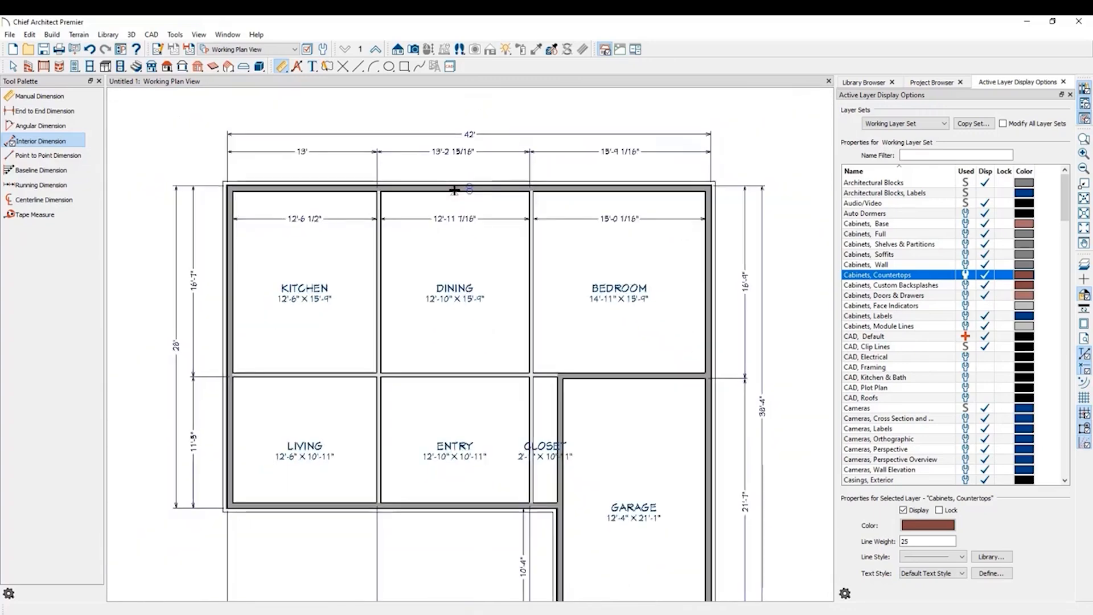
pyautogui.press('space')
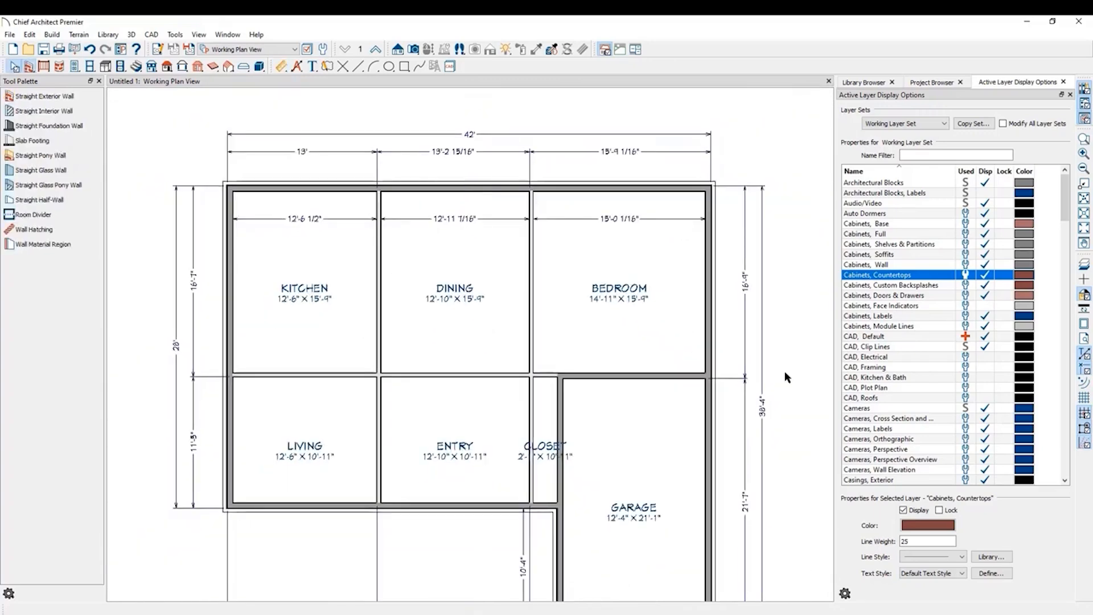
pyautogui.click(50, 111)
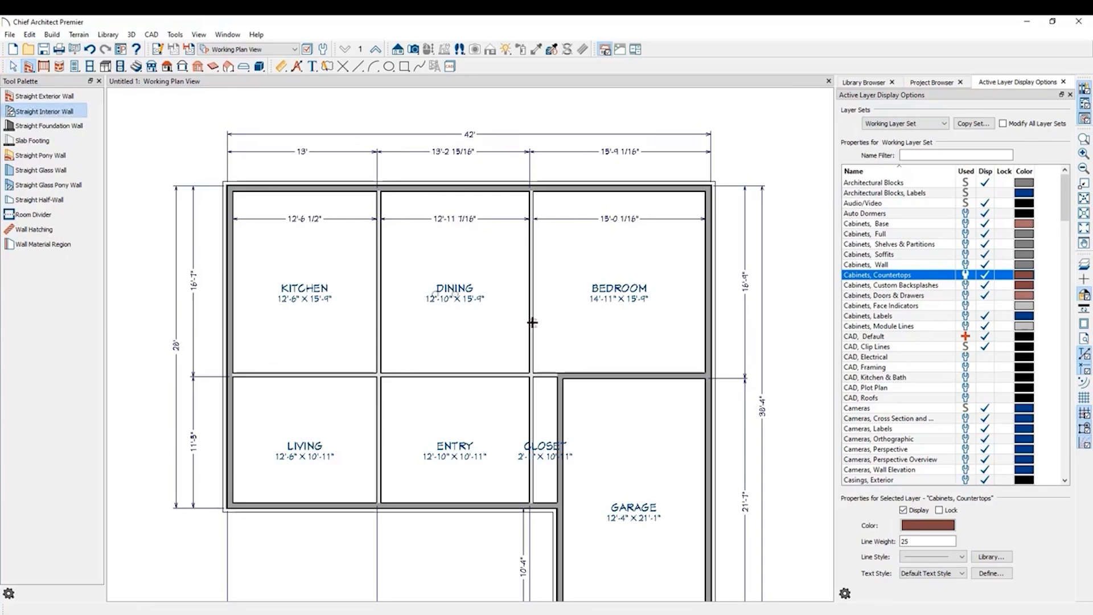
pyautogui.moveTo(532, 322)
pyautogui.mouseDown()
pyautogui.moveTo(704, 326)
pyautogui.moveTo(647, 340)
pyautogui.moveTo(645, 372)
pyautogui.mouseUp()
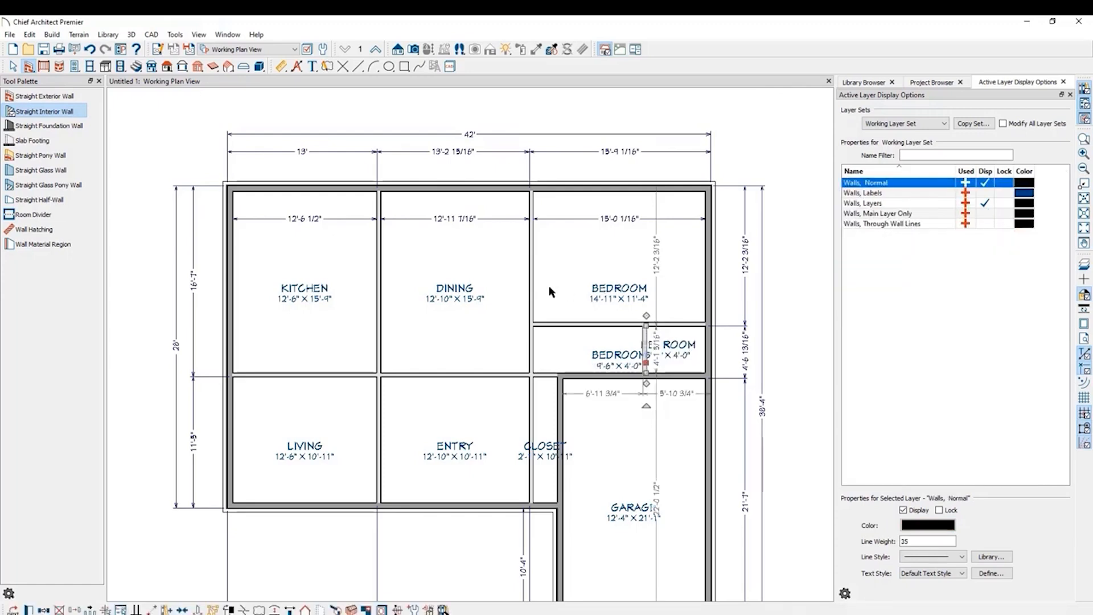
pyautogui.click(612, 287)
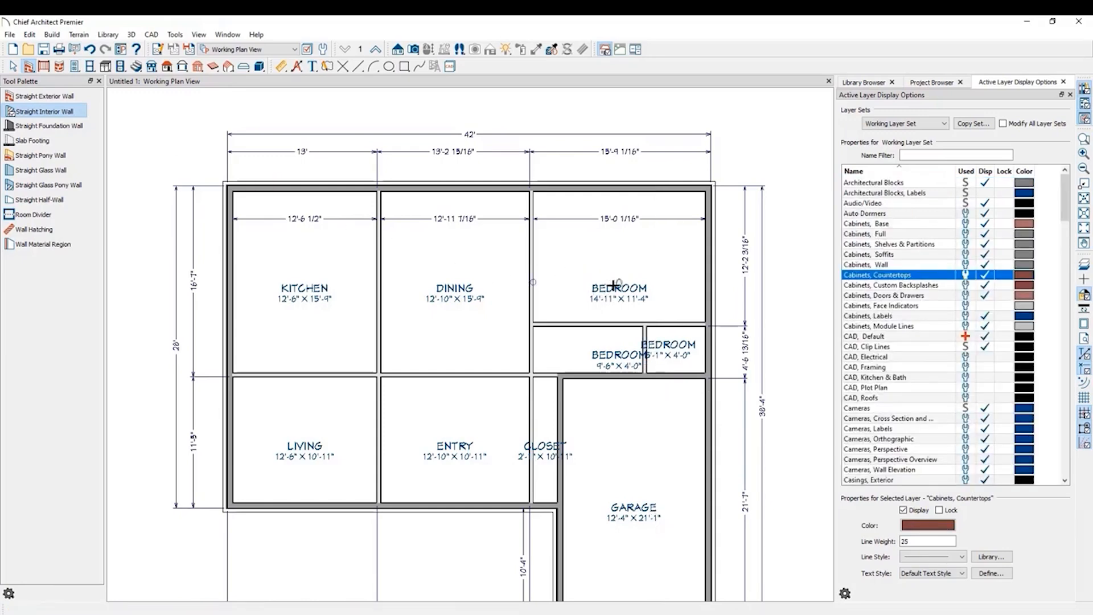
# Turn off display of the Room Labels layer so room names are hidden in the plan.
pyautogui.press('space')
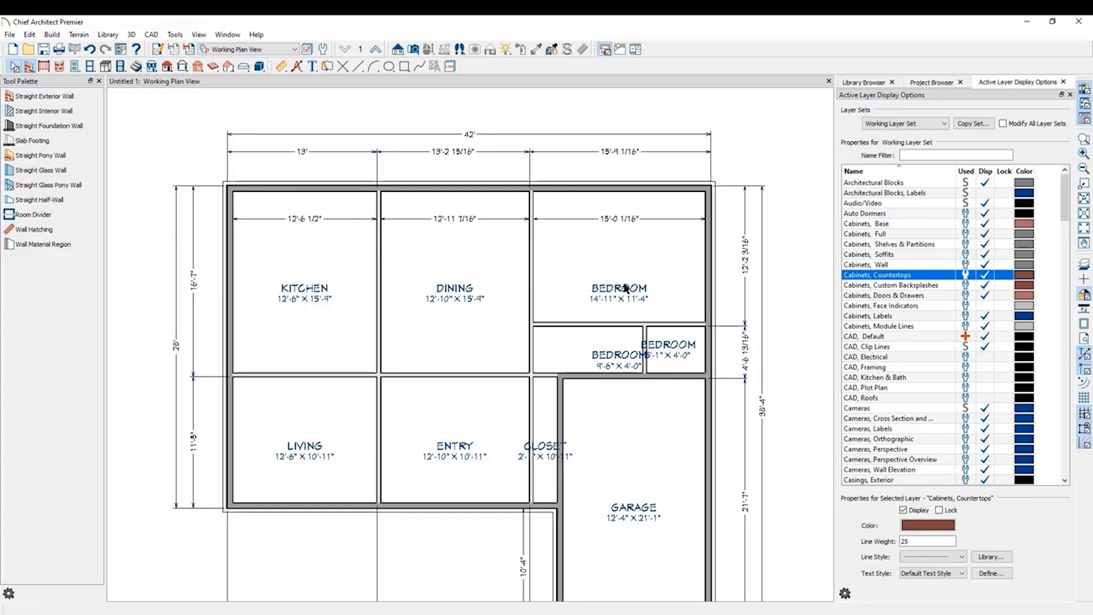
pyautogui.click(626, 289)
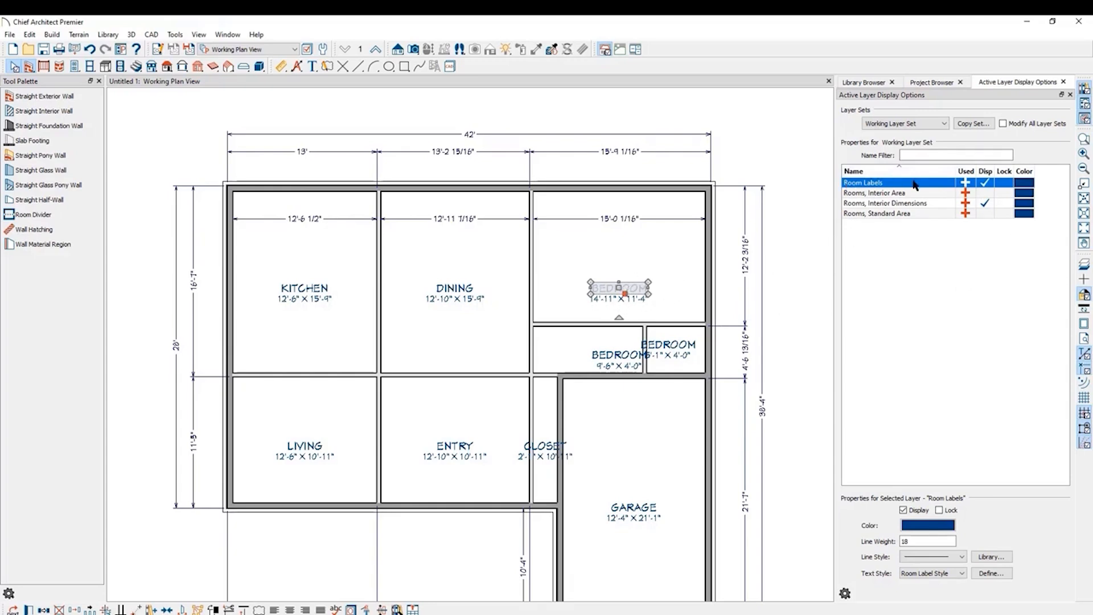
pyautogui.click(986, 184)
pyautogui.click(799, 244)
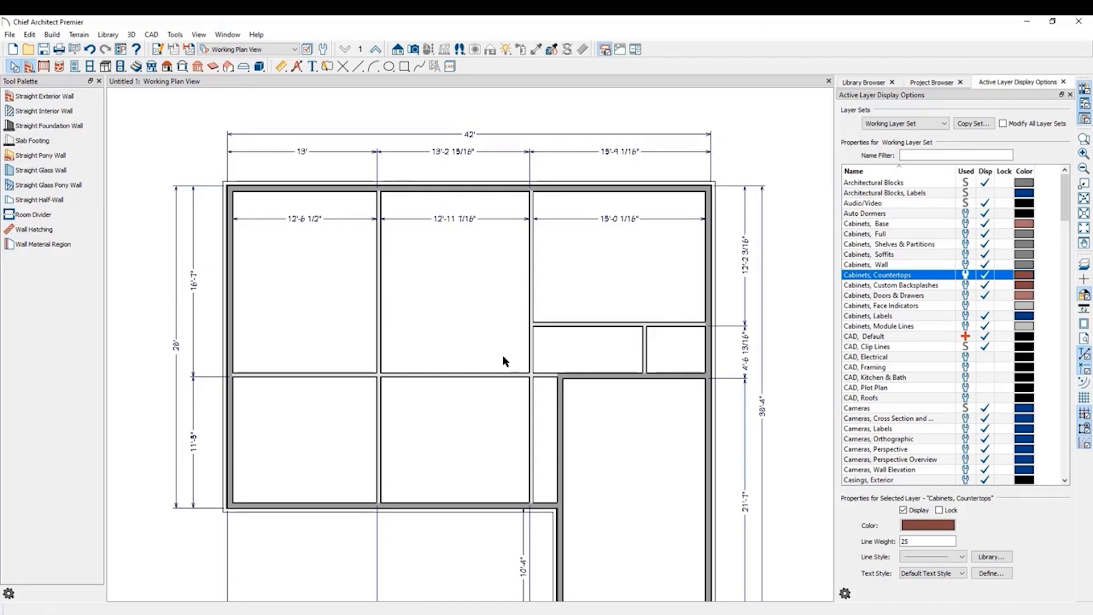
# Add interior dimensions across the two small rooms and a vertical interior dimension through the bedroom, small room and garage.
pyautogui.click(281, 66)
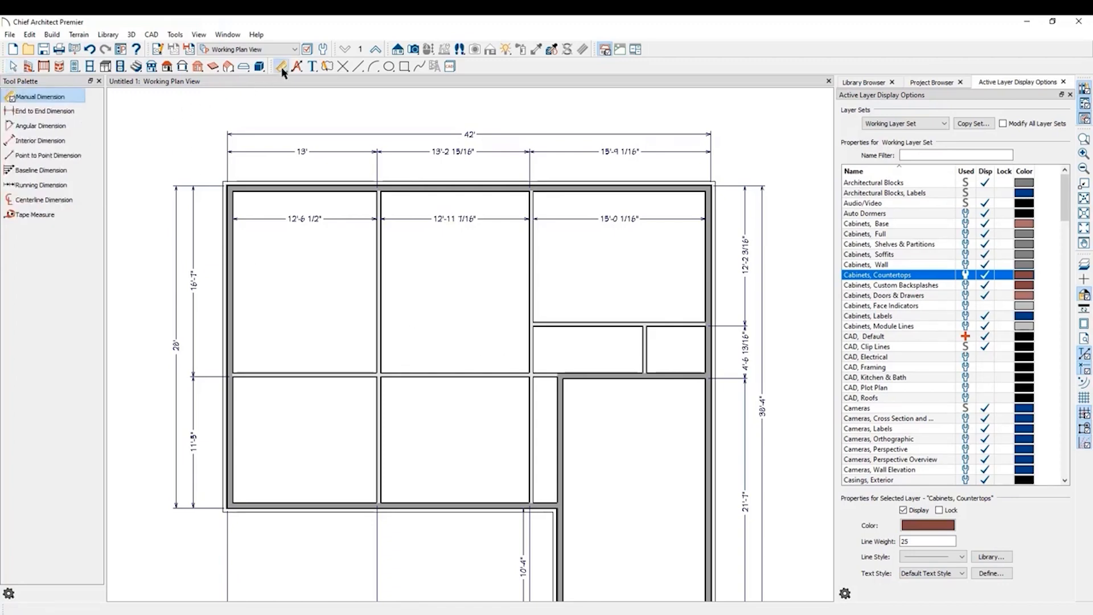
pyautogui.click(58, 142)
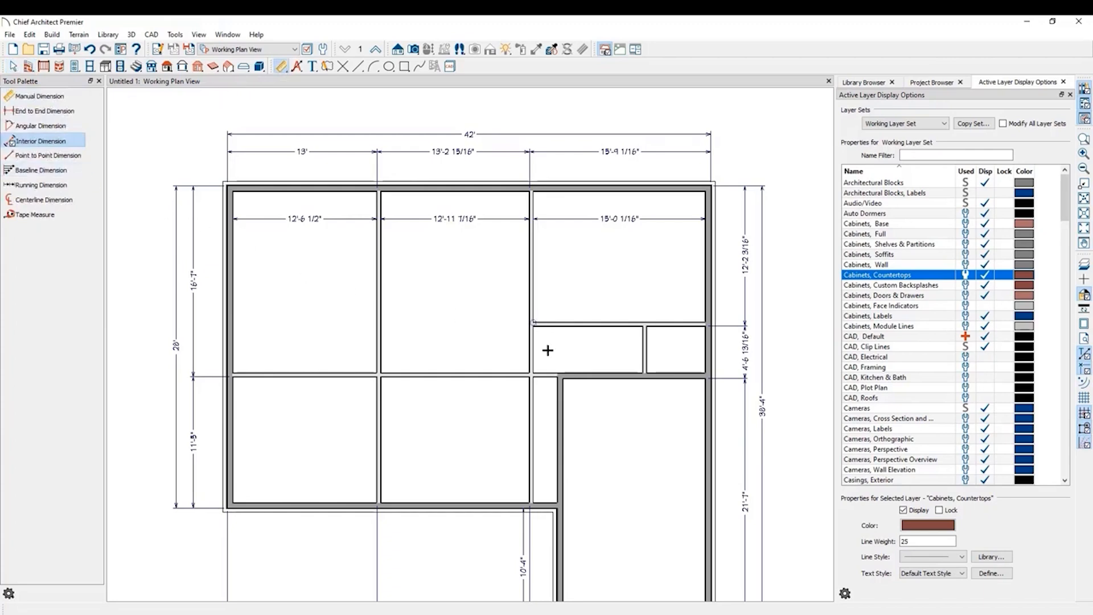
pyautogui.click(703, 348)
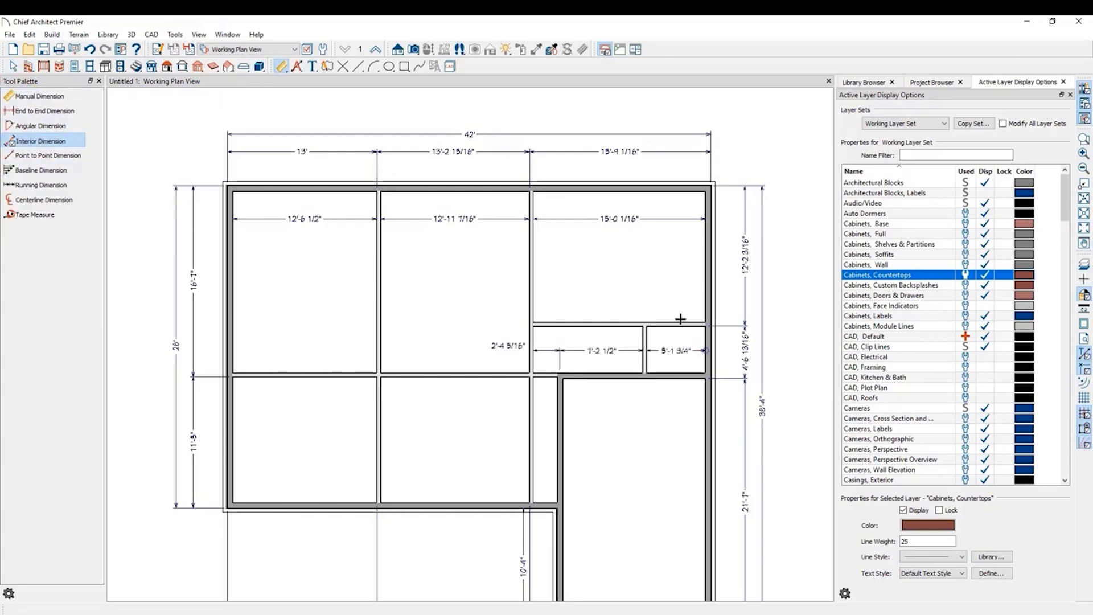
pyautogui.scroll(-1, 620, 203)
pyautogui.moveTo(674, 195); pyautogui.dragTo(664, 549)
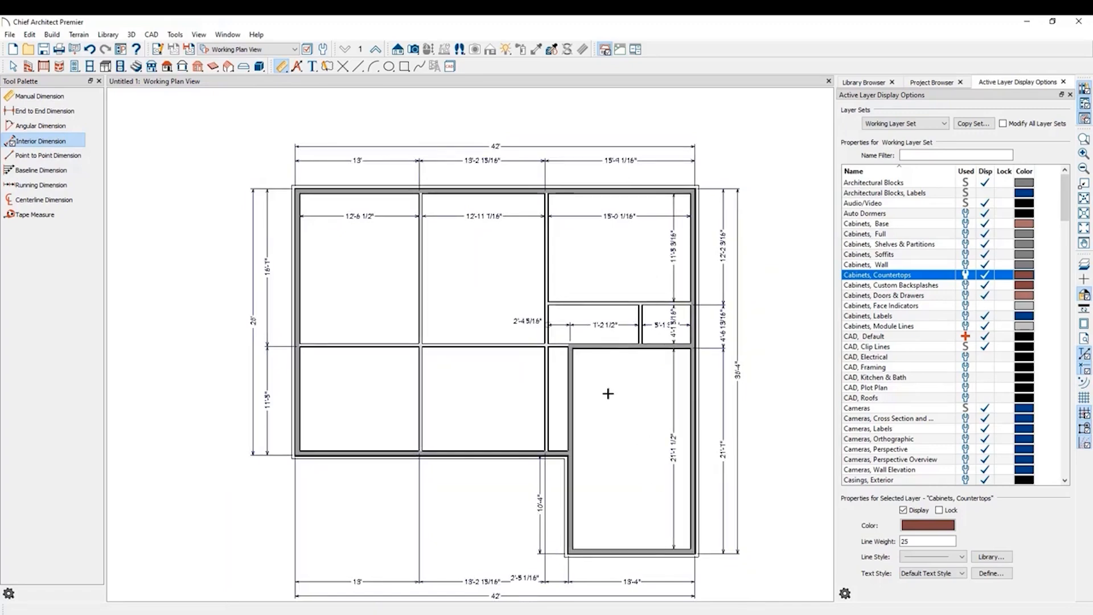
pyautogui.press('space')
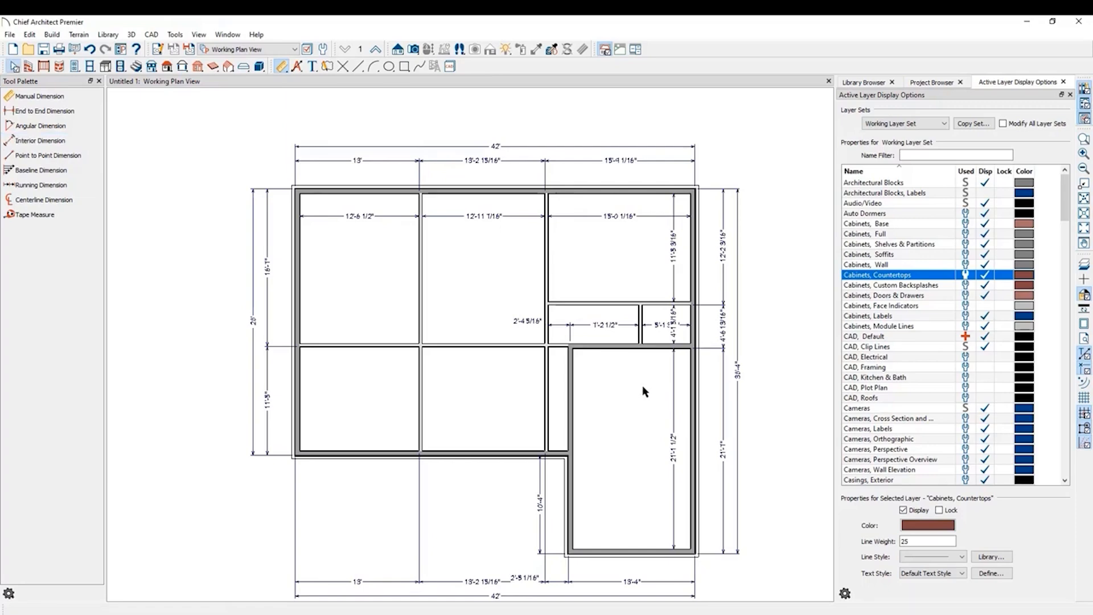
# Select the interior walls and turn on temporary dimensions.
pyautogui.click(639, 350)
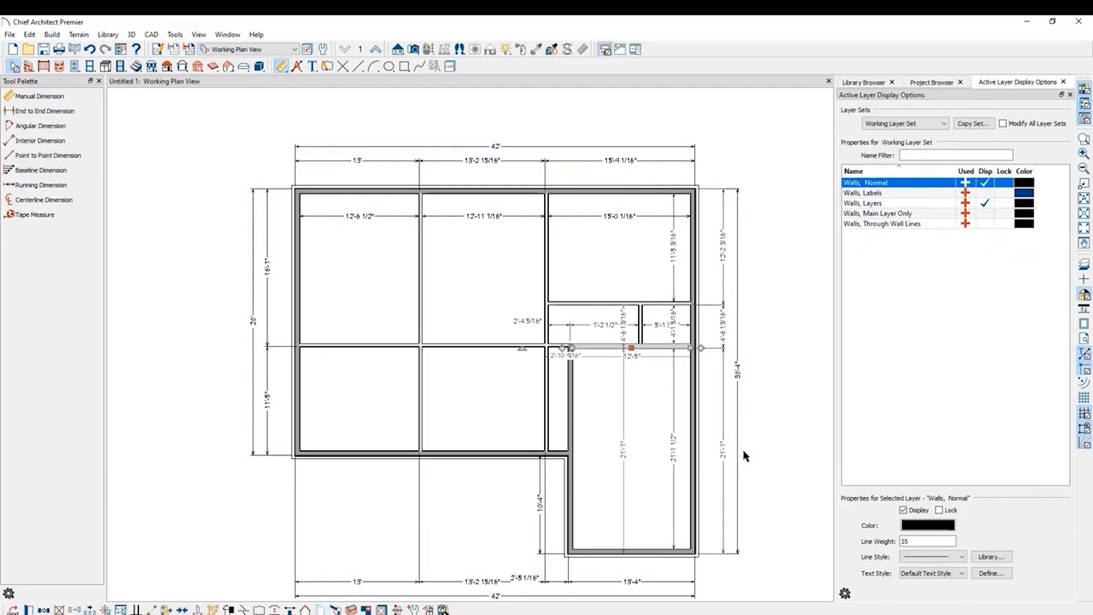
pyautogui.press('Escape')
pyautogui.click(430, 345)
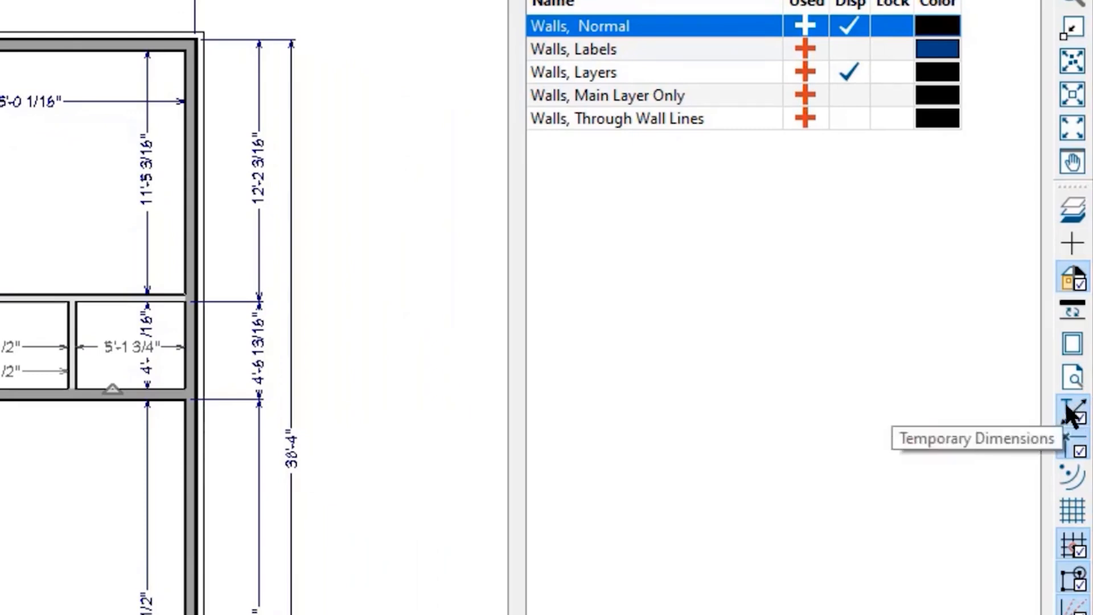
pyautogui.click(1069, 415)
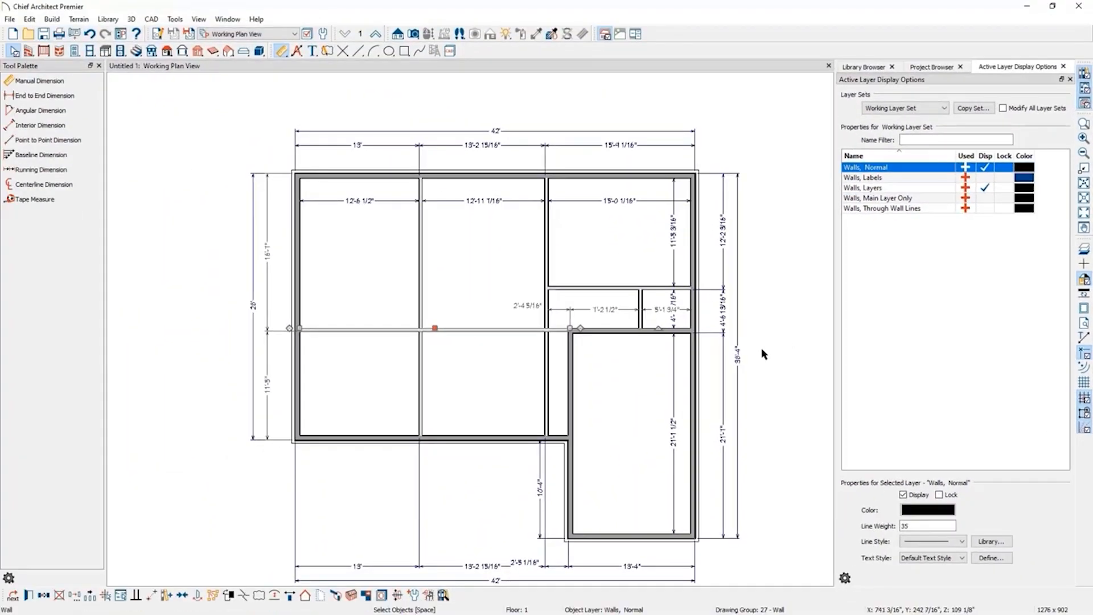
# Select the wall above the garage and set the garage's interior depth to 21'7".
pyautogui.click(610, 366)
pyautogui.click(615, 333)
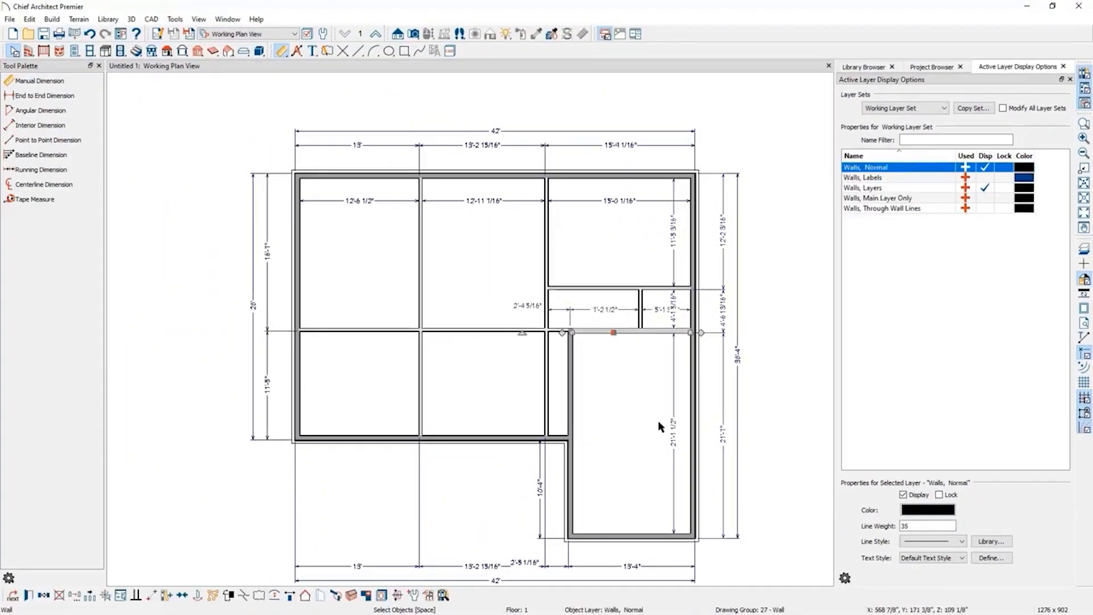
pyautogui.click(675, 439)
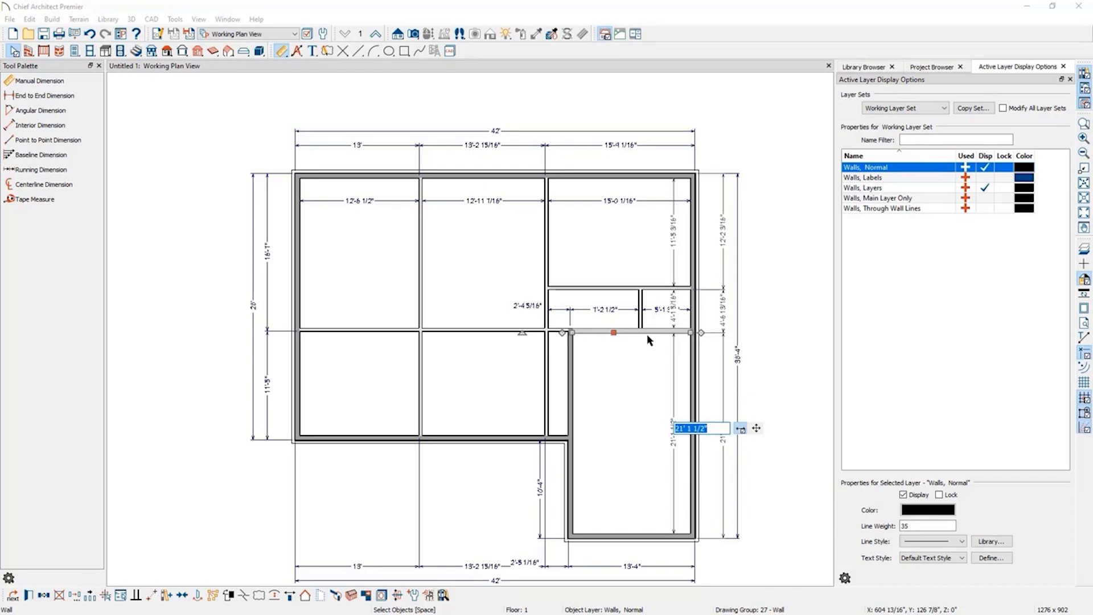
pyautogui.write("21'7")
pyautogui.press('Return')
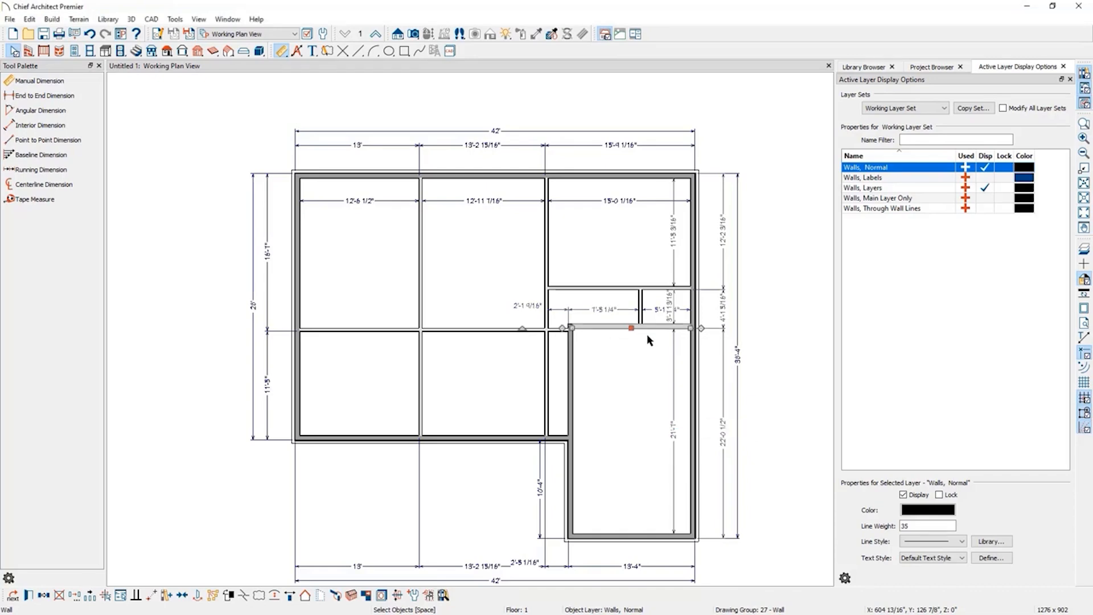
# Move the wall between the bedroom and the small rooms, setting the small rooms' depth to 5'-1".
pyautogui.moveTo(647, 335); pyautogui.dragTo(655, 294)
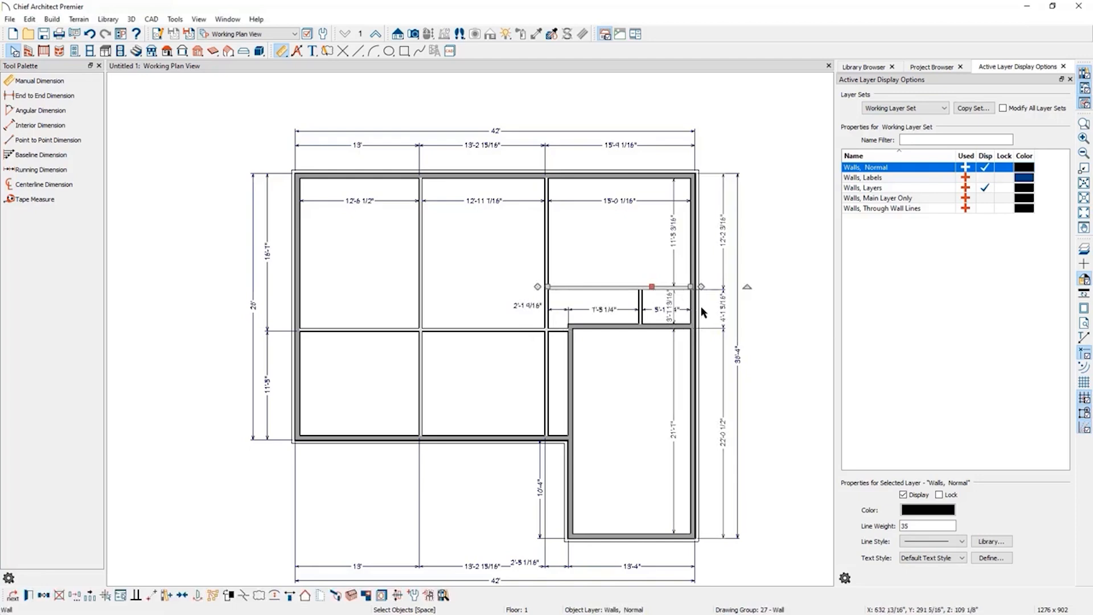
pyautogui.click(723, 315)
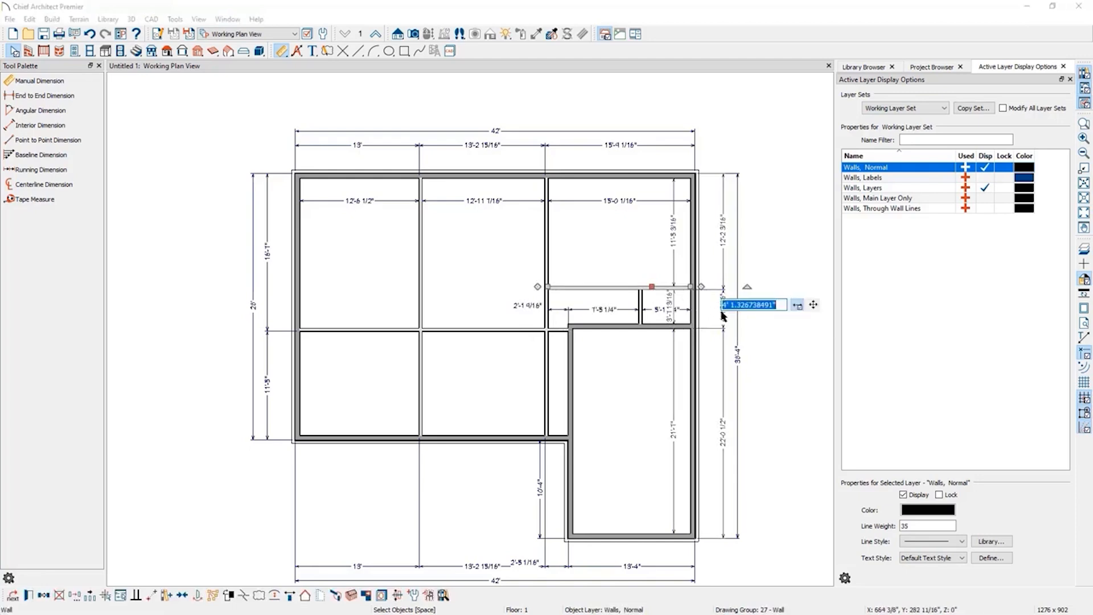
pyautogui.write('5')
pyautogui.write("'-1")
pyautogui.press('Return')
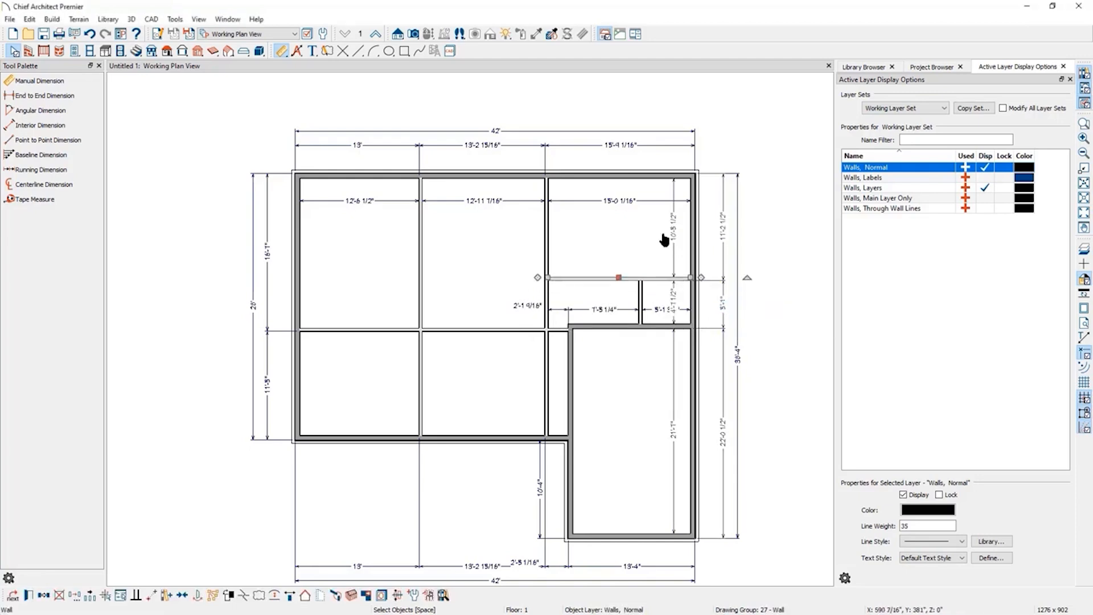
# Add a break to the middle horizontal wall at the dining-bedroom junction and drag the short segment's end toward the garage.
pyautogui.click(546, 293)
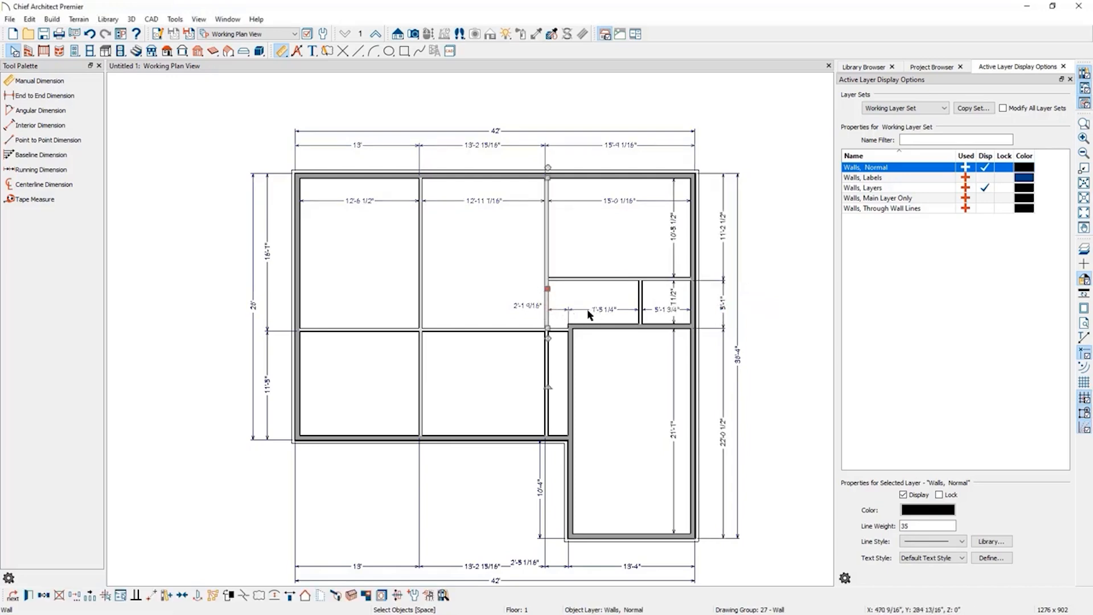
pyautogui.click(521, 331)
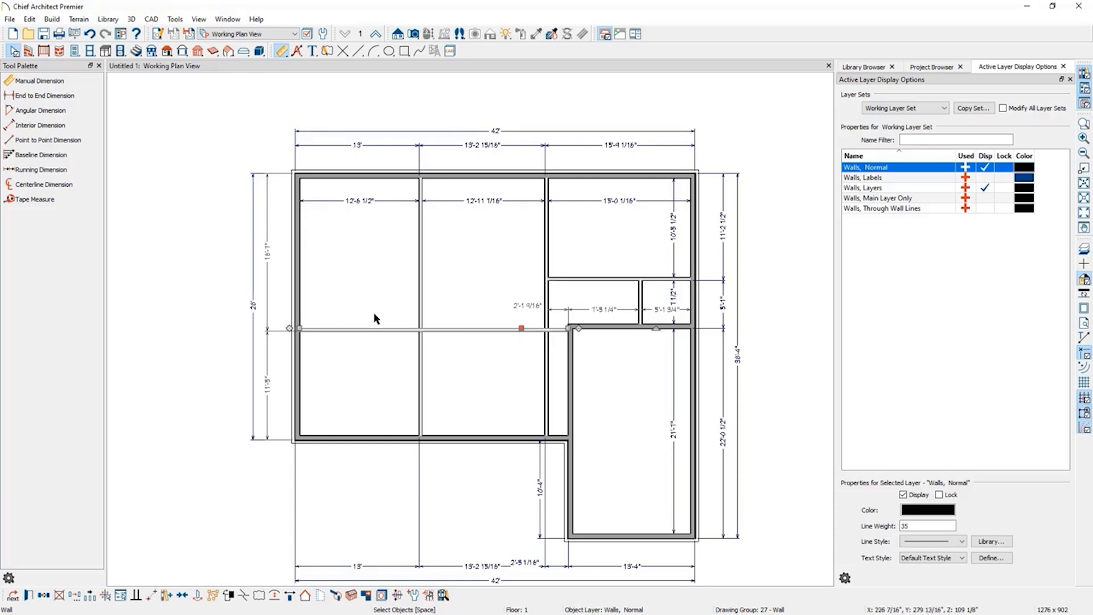
pyautogui.click(244, 596)
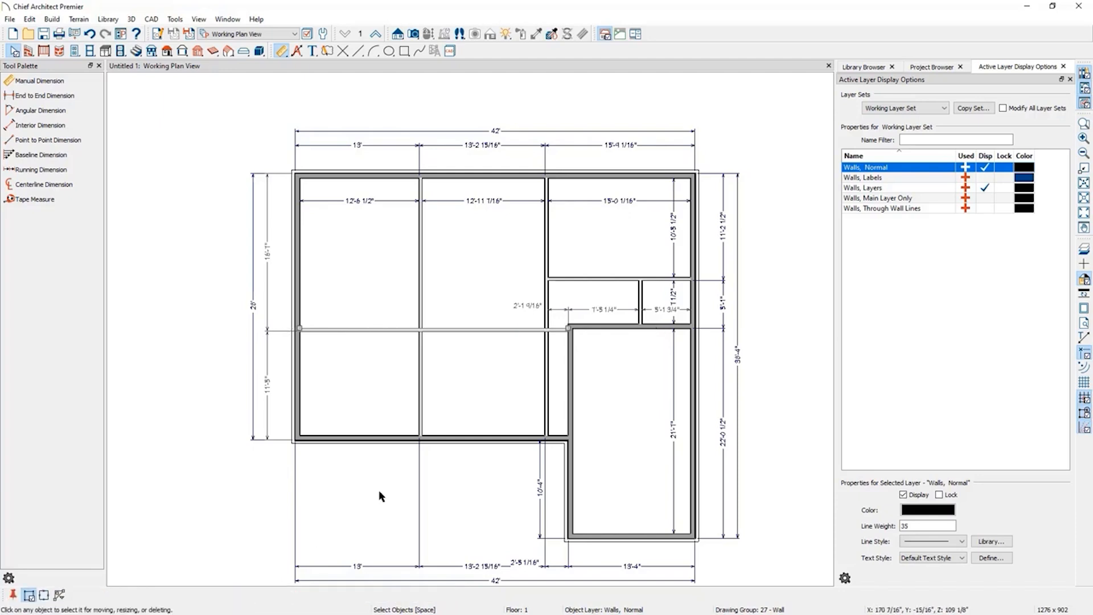
pyautogui.click(547, 330)
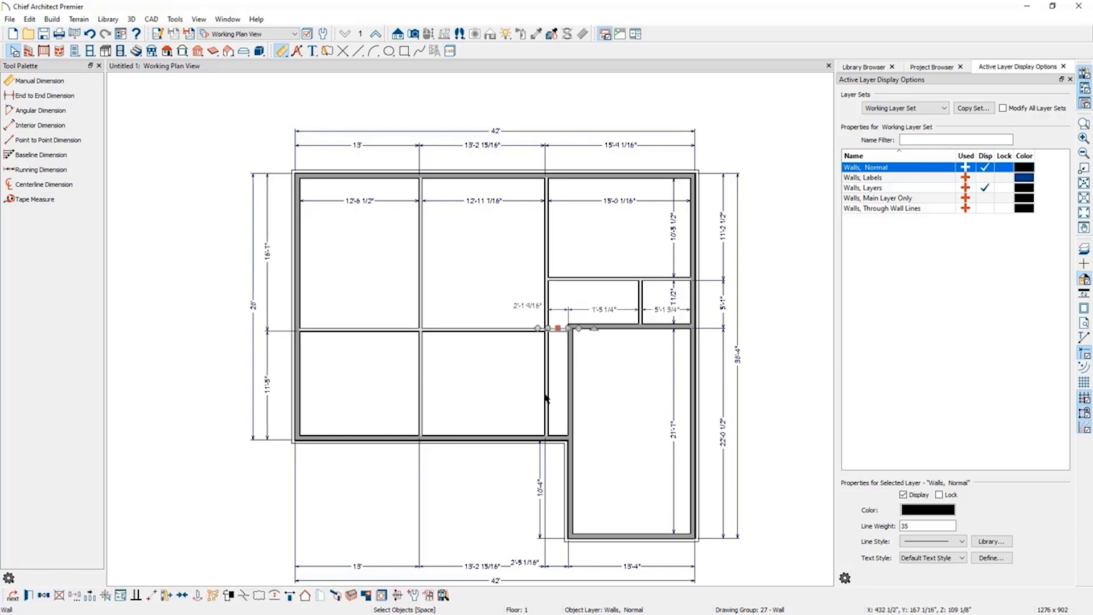
pyautogui.moveTo(558, 328); pyautogui.dragTo(581, 324)
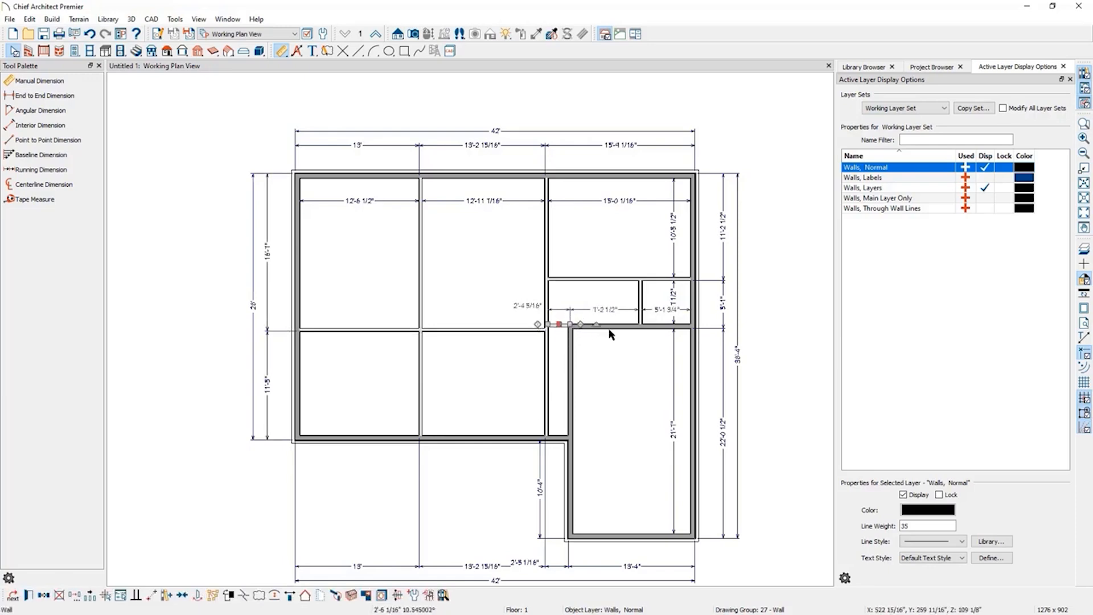
# Edit the temporary dimension across the small rooms so it measures only the left small room's width.
pyautogui.click(582, 312)
pyautogui.click(582, 313)
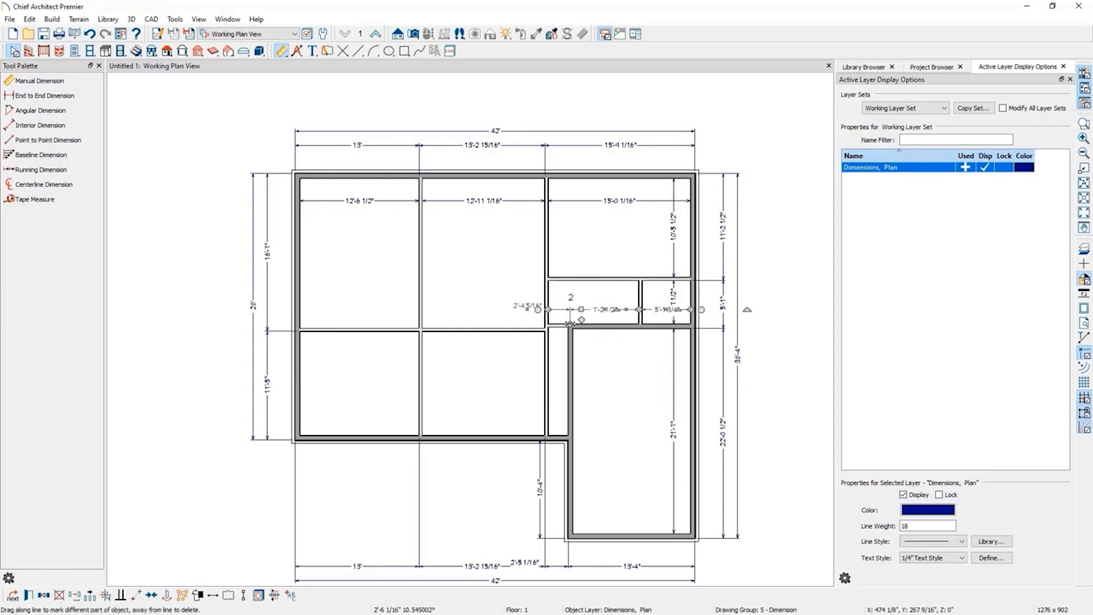
pyautogui.moveTo(571, 325); pyautogui.dragTo(514, 276)
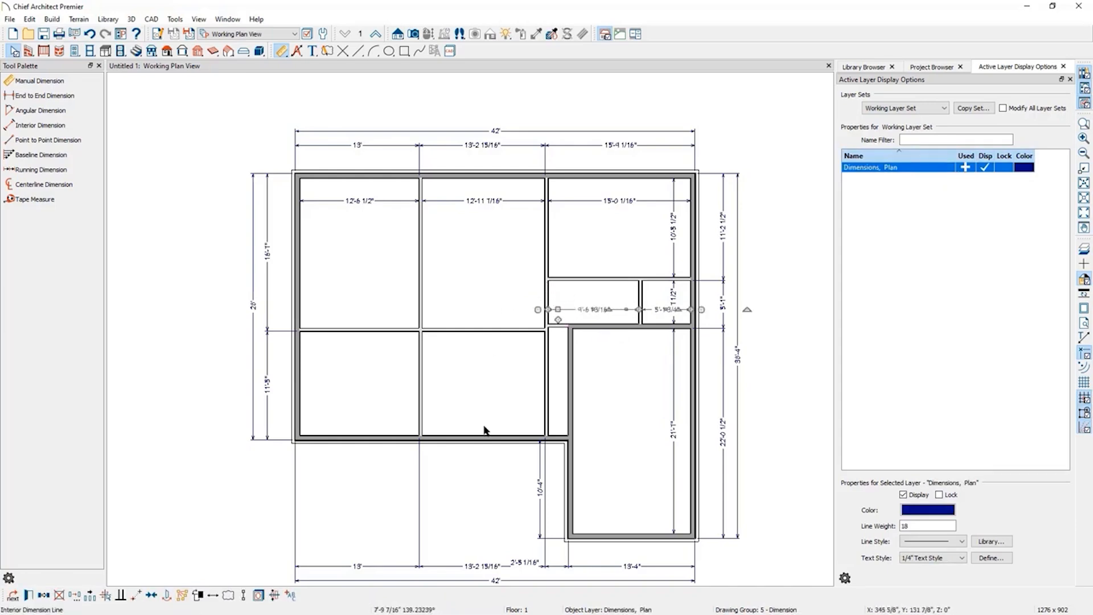
pyautogui.click(790, 303)
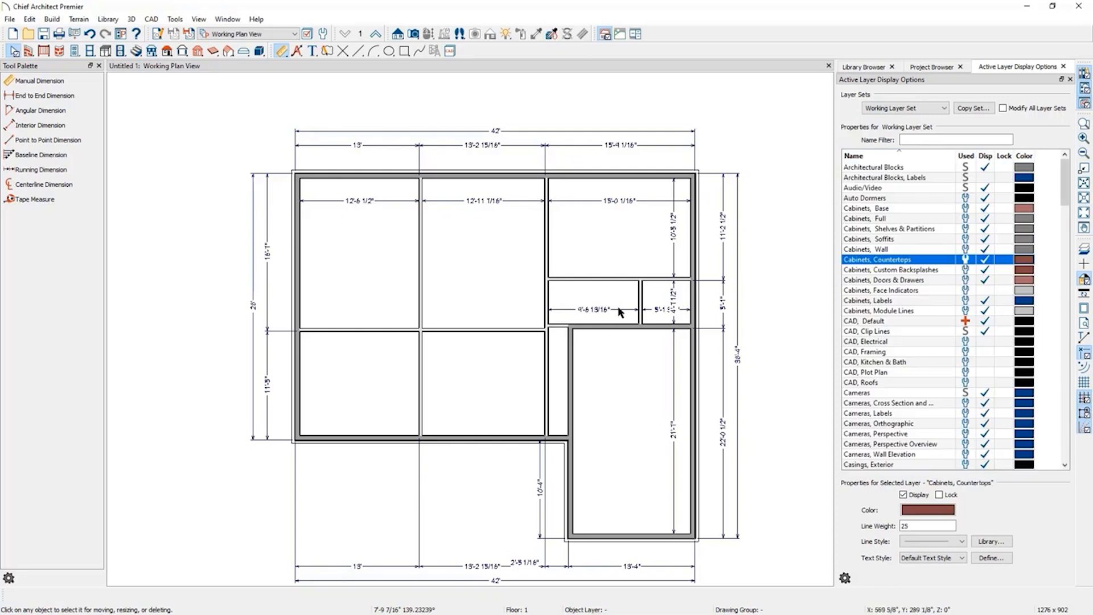
# Move the left small room's left wall to set the room's width to 9'7".
pyautogui.click(547, 307)
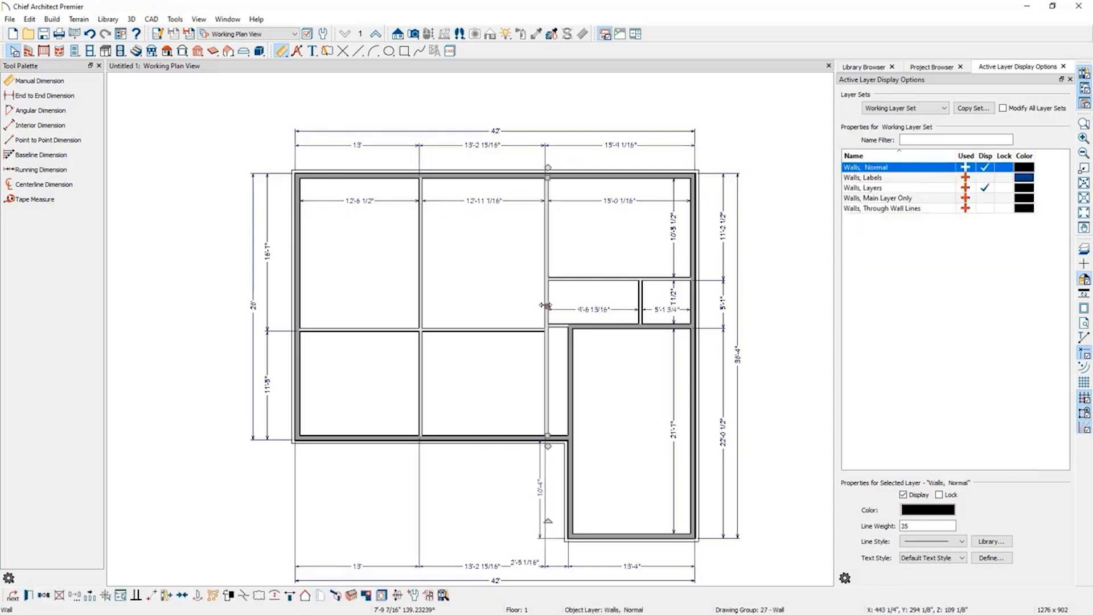
pyautogui.click(584, 311)
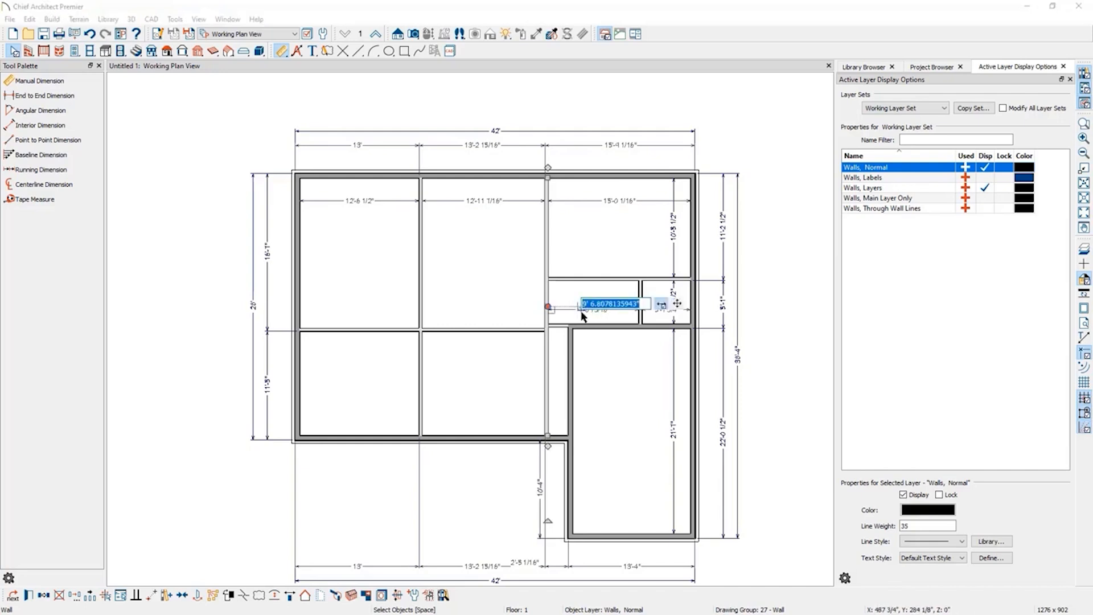
pyautogui.write("9'7")
pyautogui.press('Return')
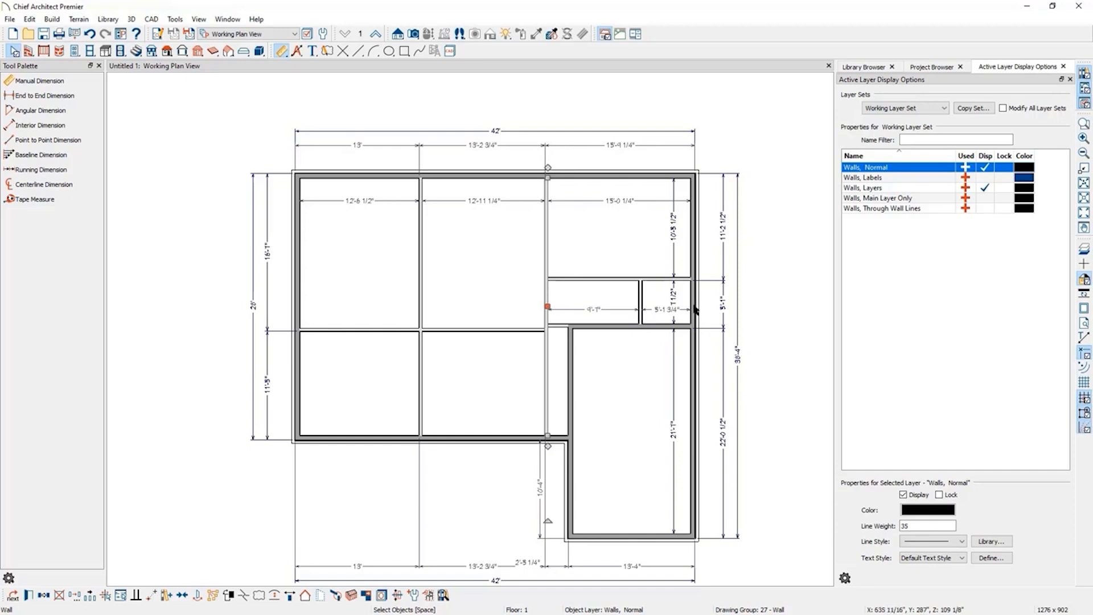
# Move the wall between the two small rooms to set the right small room's width to 5'.
pyautogui.click(693, 301)
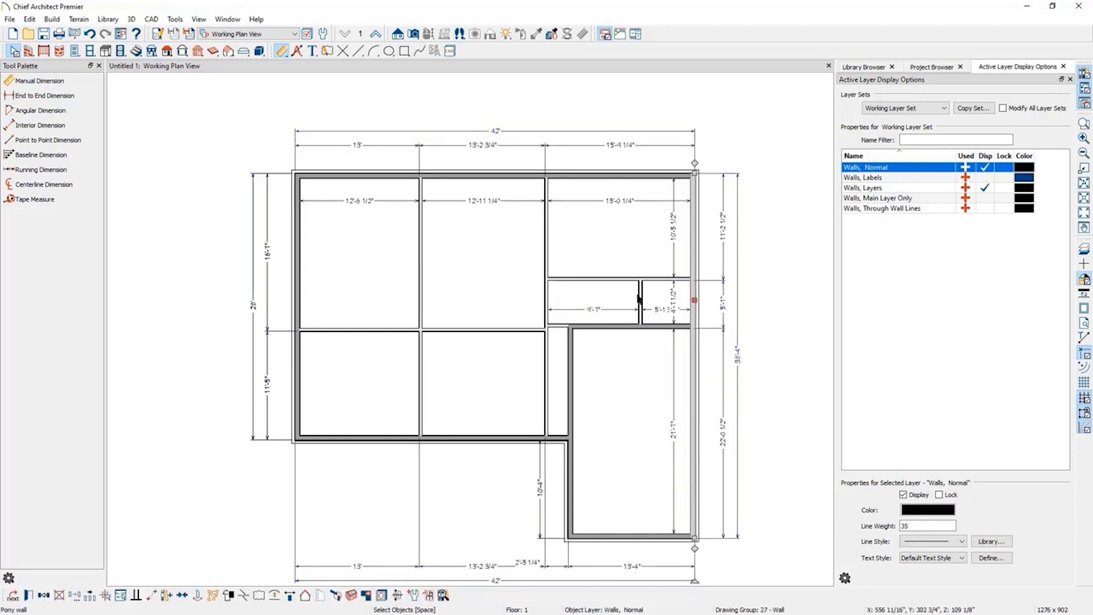
pyautogui.click(643, 307)
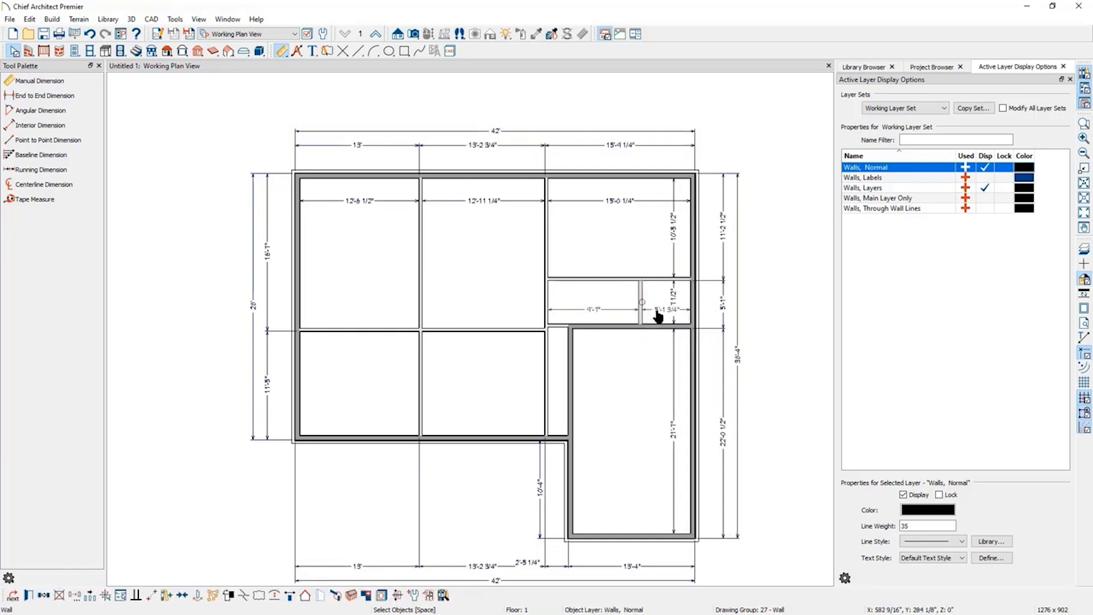
pyautogui.click(656, 311)
pyautogui.write('5')
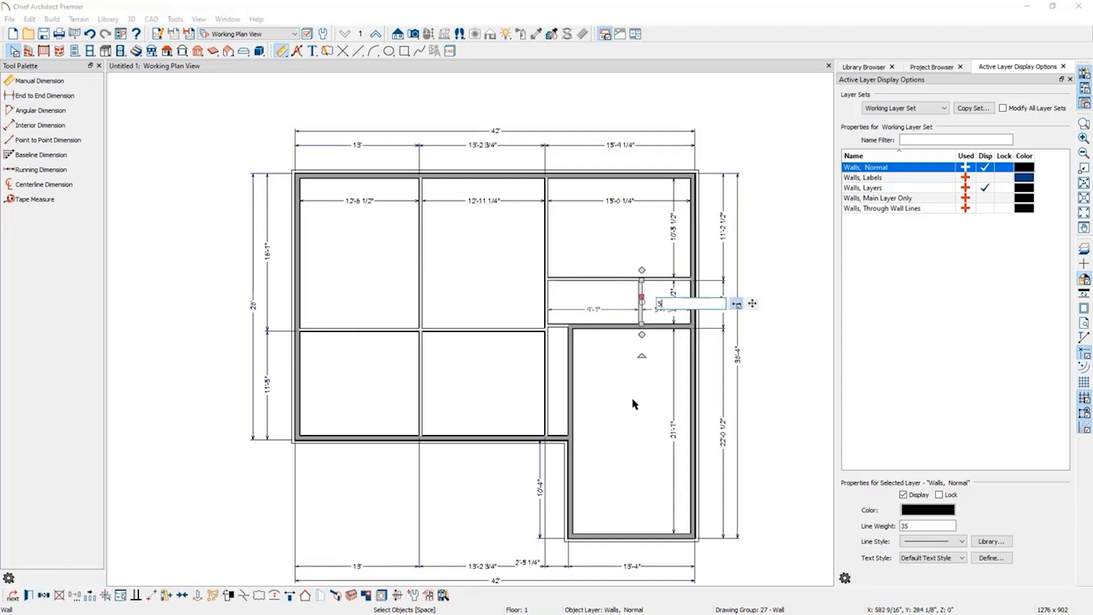
pyautogui.press('Return')
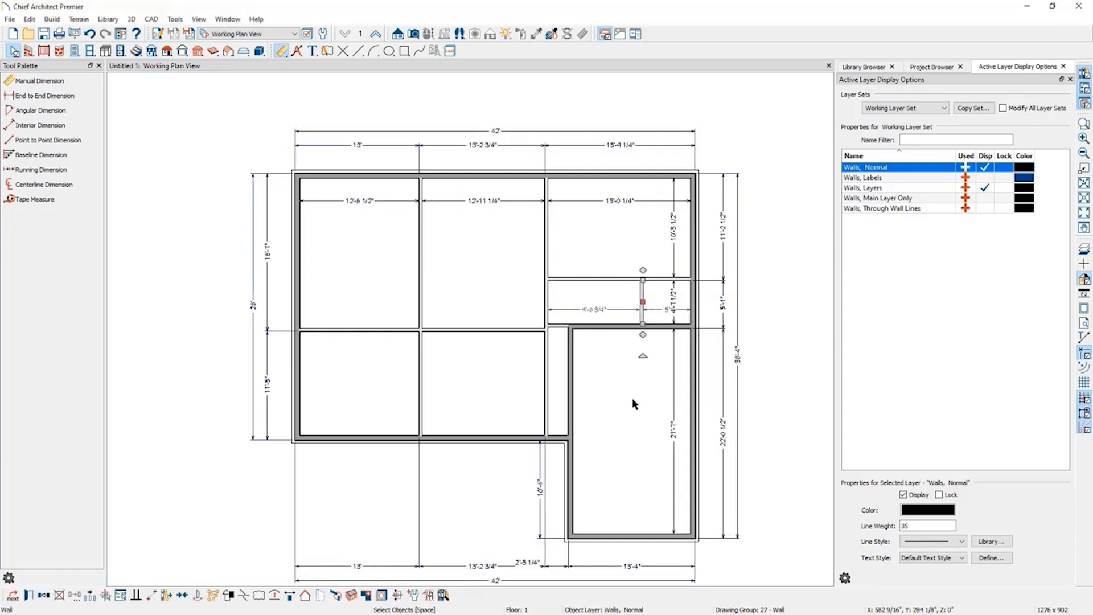
# Move the left small room's left wall again to set its width to 9'.
pyautogui.click(549, 305)
pyautogui.click(587, 311)
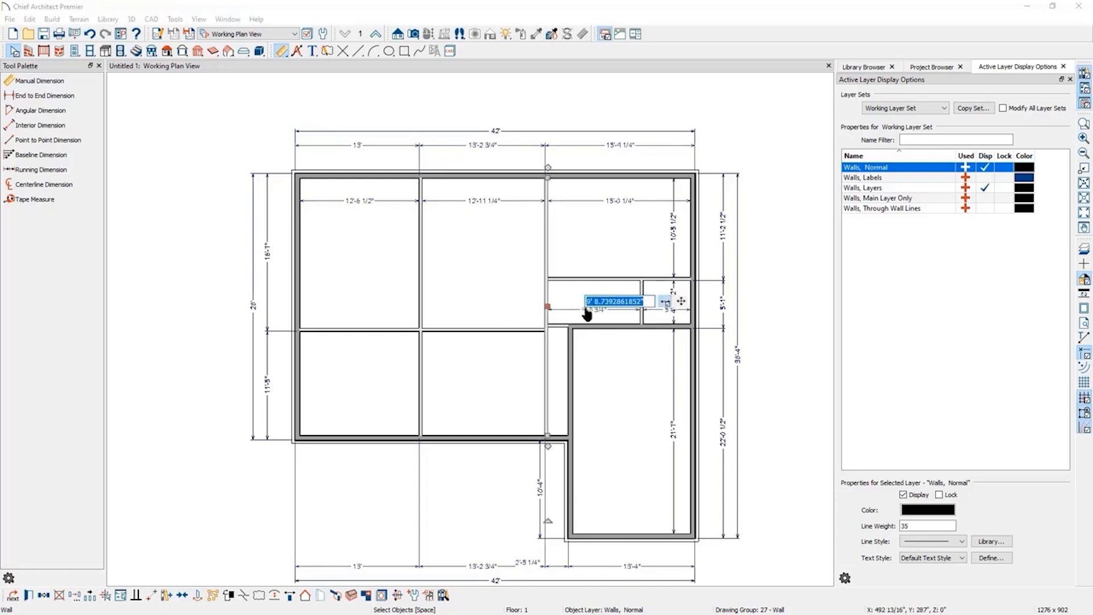
pyautogui.write("9'7")
pyautogui.press('Return')
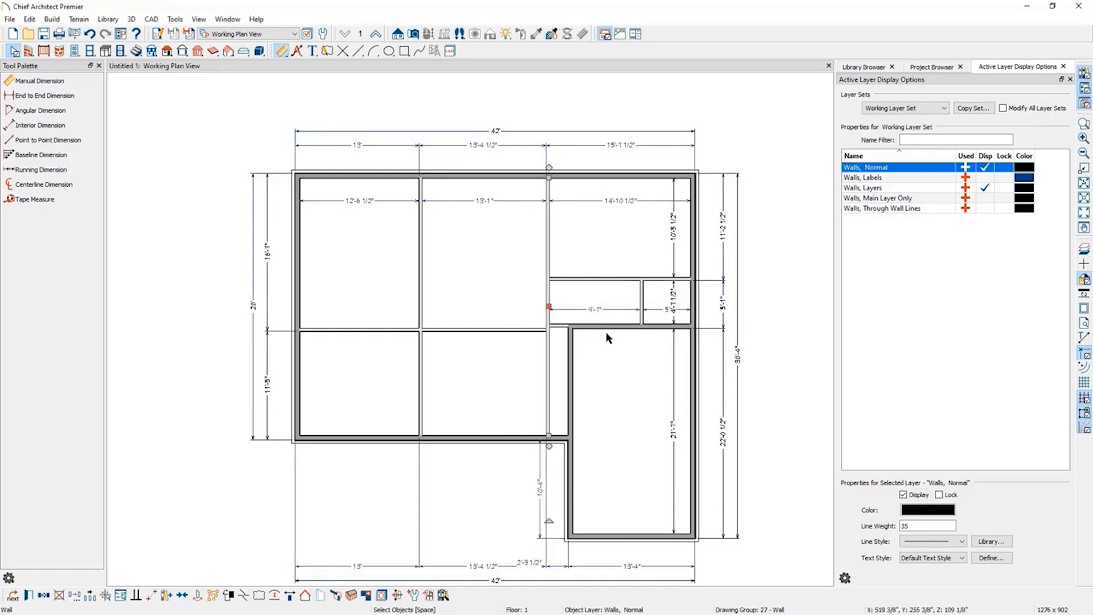
# Break the middle horizontal wall at the bedroom wall and move the right segment up level with the small rooms' lower wall.
pyautogui.click(481, 329)
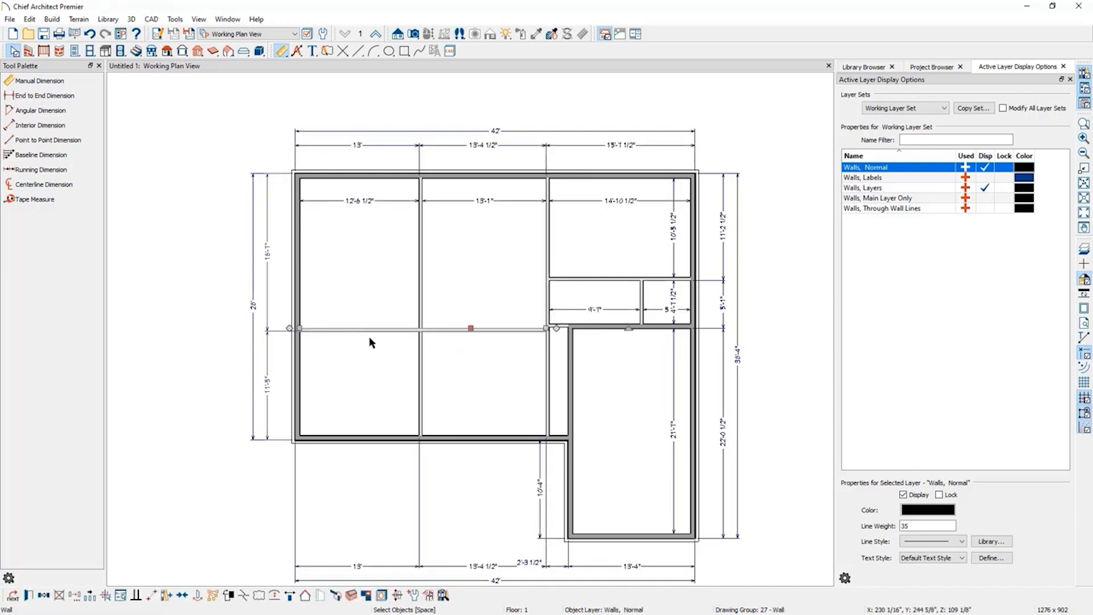
pyautogui.click(244, 596)
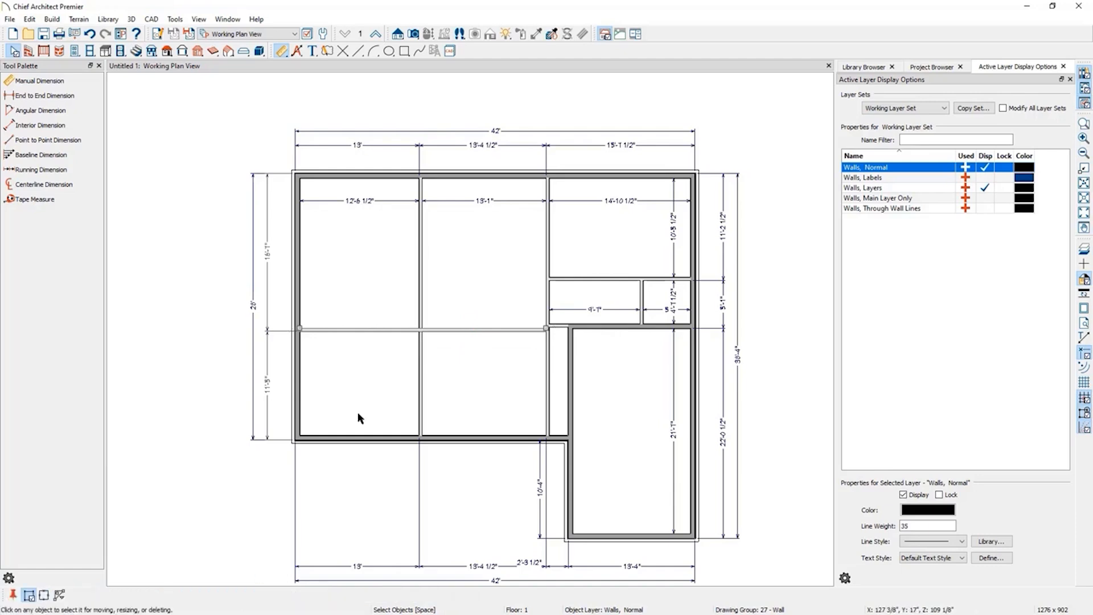
pyautogui.click(422, 328)
pyautogui.moveTo(484, 328); pyautogui.dragTo(483, 295)
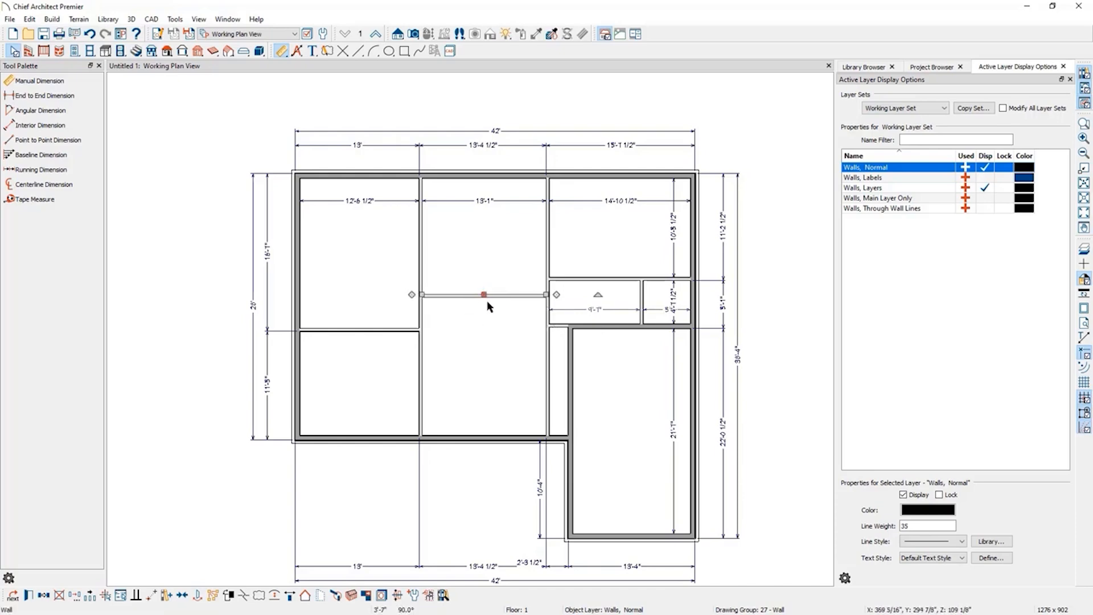
# Make the moved wall segment above the dining room invisible to merge the rooms.
pyautogui.click(491, 237)
pyautogui.click(471, 374)
pyautogui.click(492, 255)
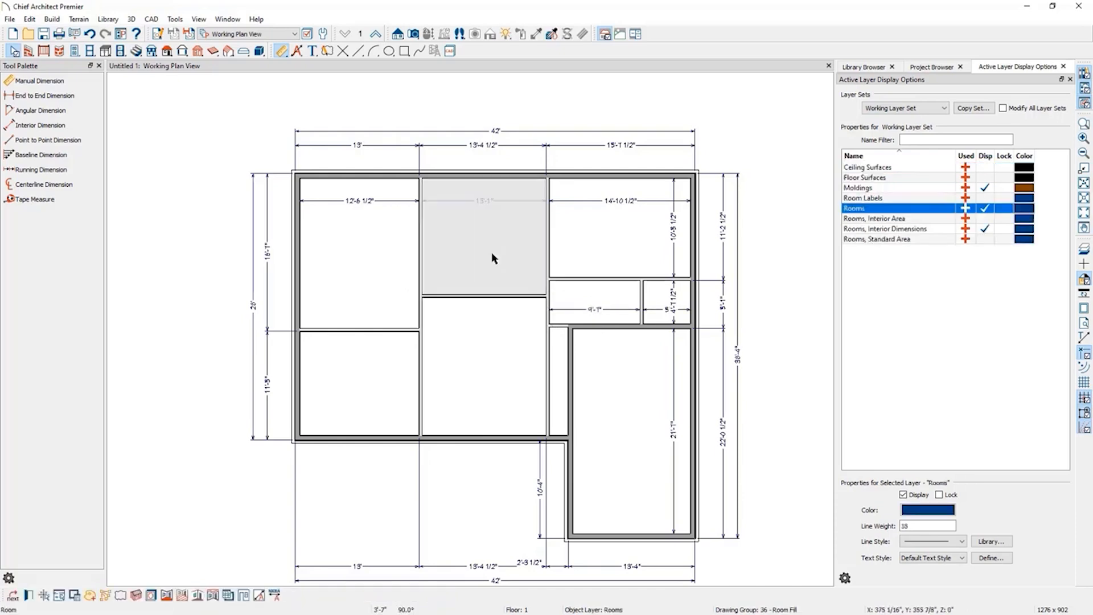
pyautogui.click(492, 296)
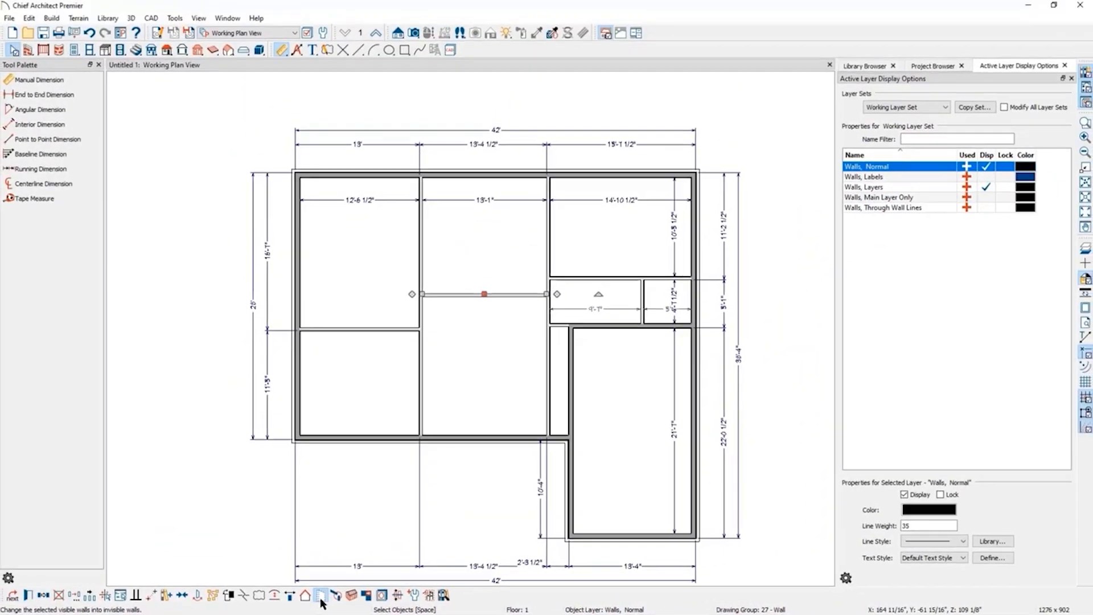
pyautogui.click(321, 598)
pyautogui.click(231, 542)
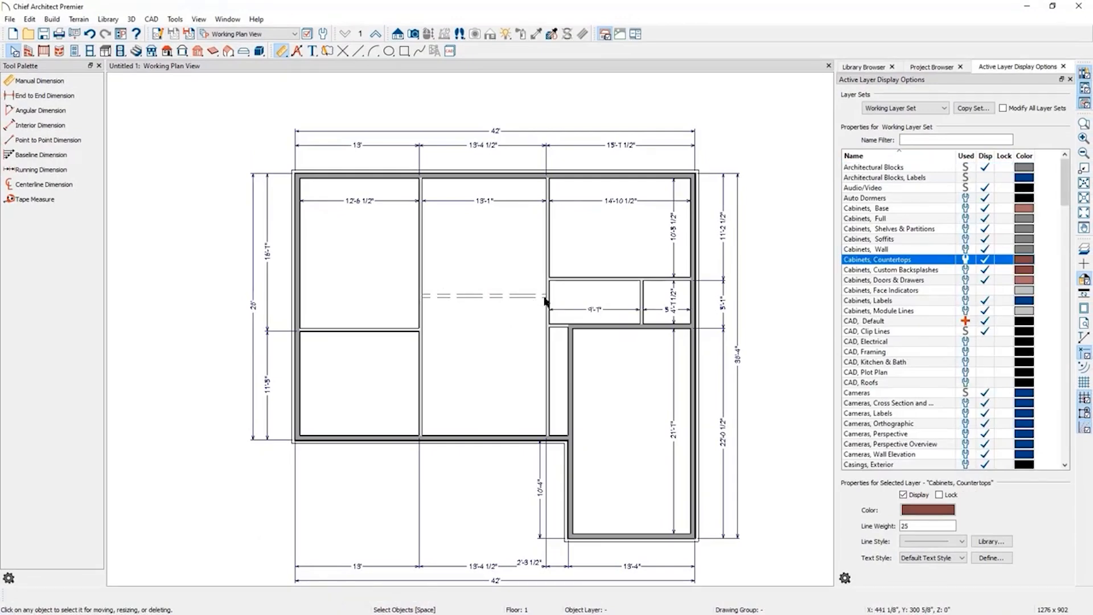
# Draw a short interior wall about 2' long across the narrow corridor beside the garage.
pyautogui.click(27, 50)
pyautogui.click(29, 100)
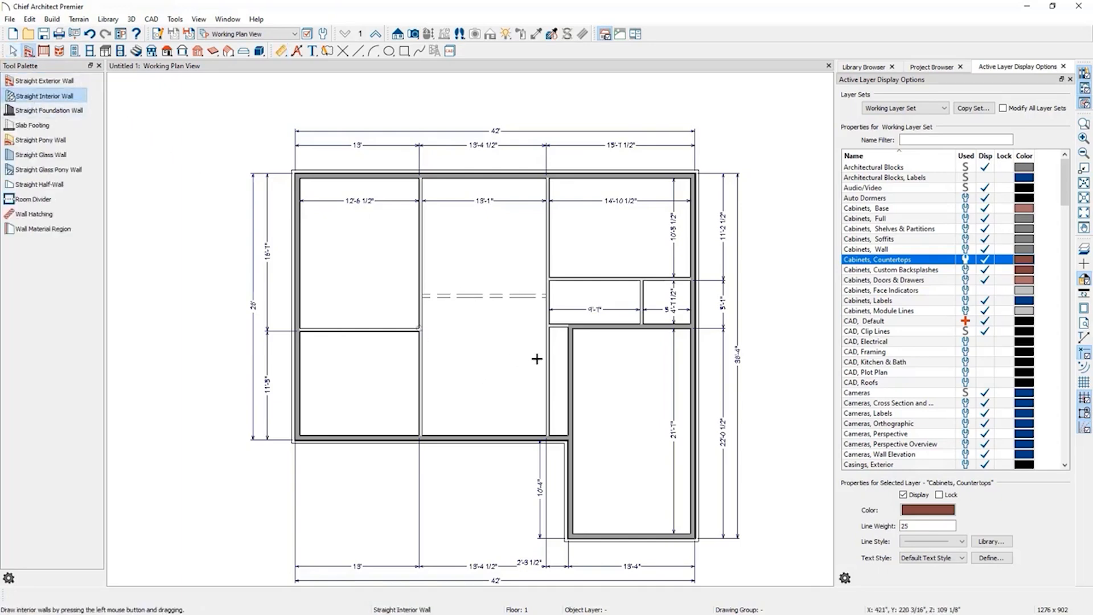
pyautogui.moveTo(548, 373); pyautogui.dragTo(570, 372)
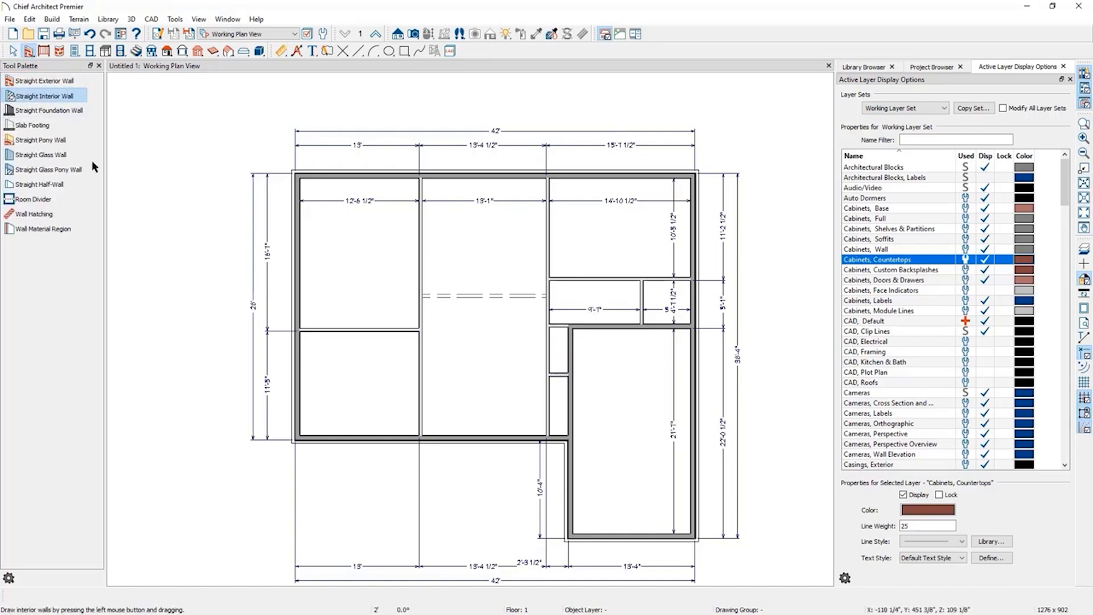
pyautogui.click(14, 51)
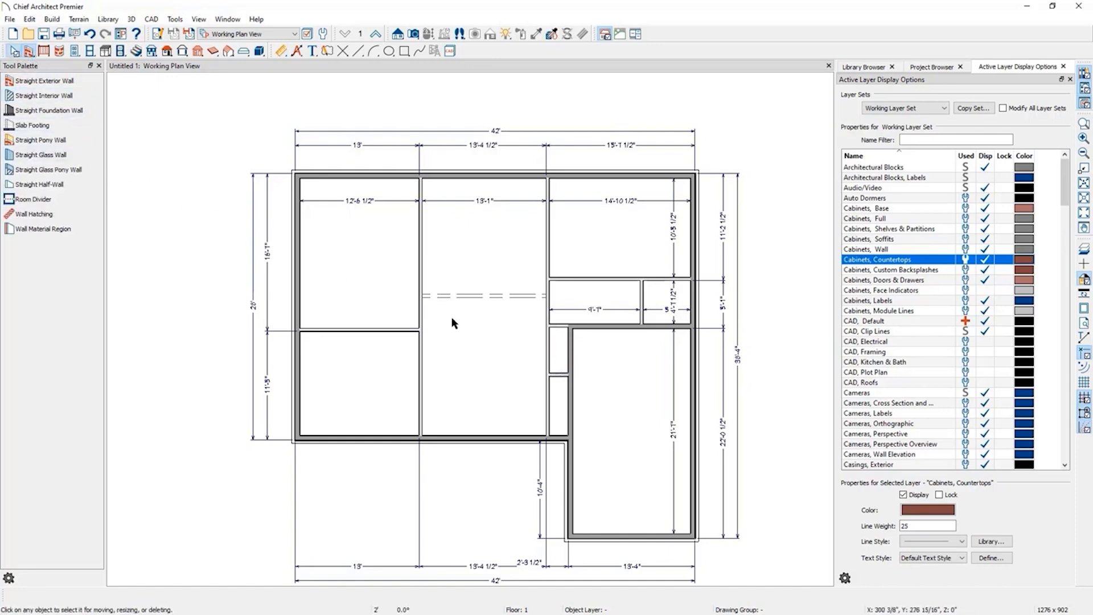
# Break the vertical wall beside the corridor at two points and delete the segment between the breaks.
pyautogui.click(550, 353)
pyautogui.click(246, 596)
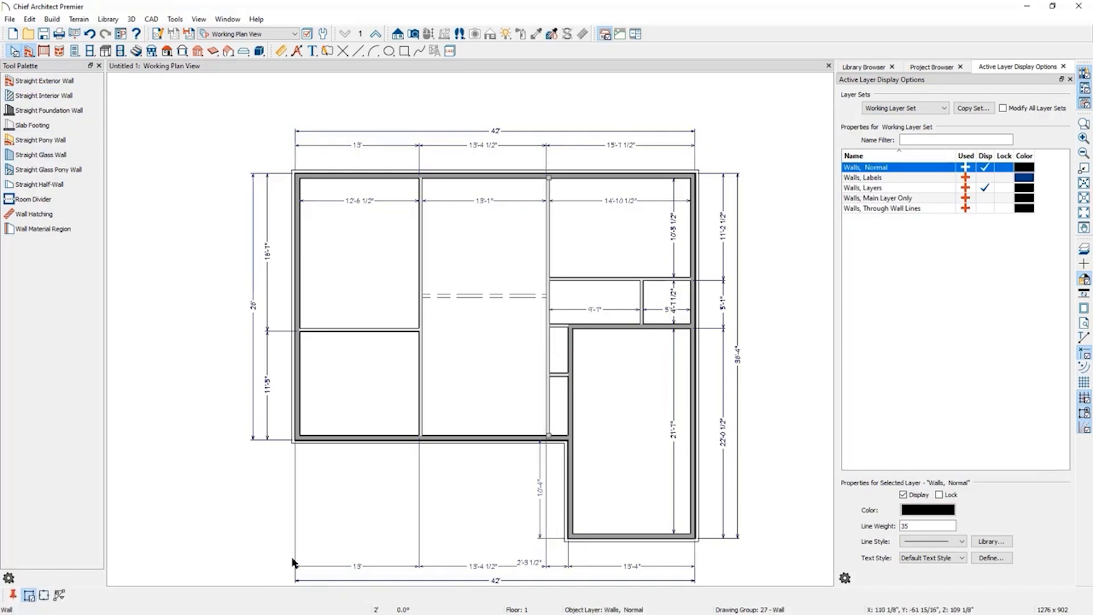
pyautogui.click(545, 336)
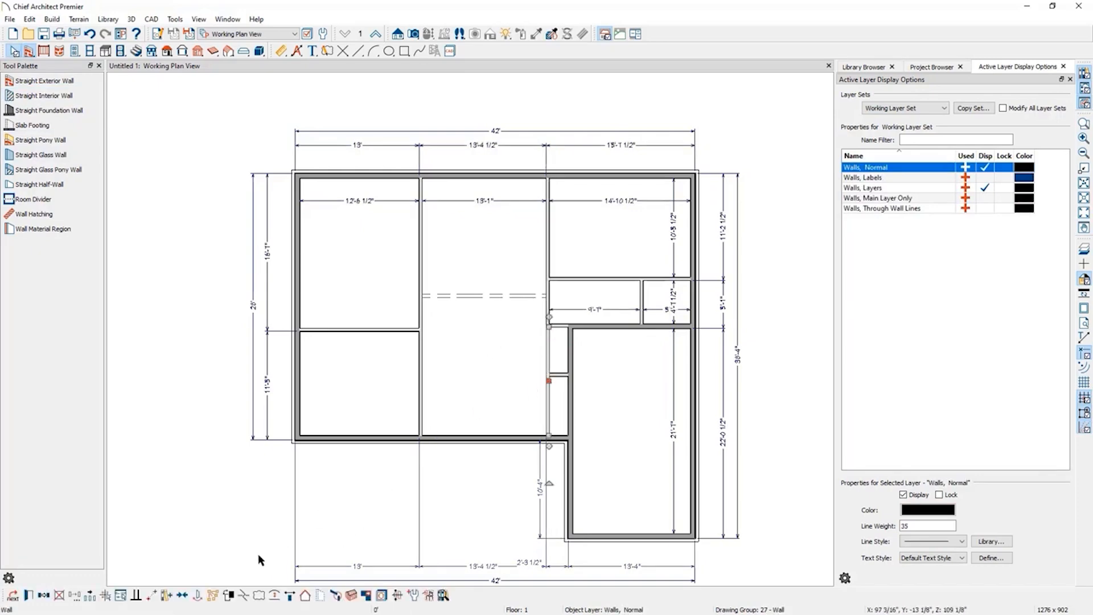
pyautogui.click(243, 593)
pyautogui.click(547, 376)
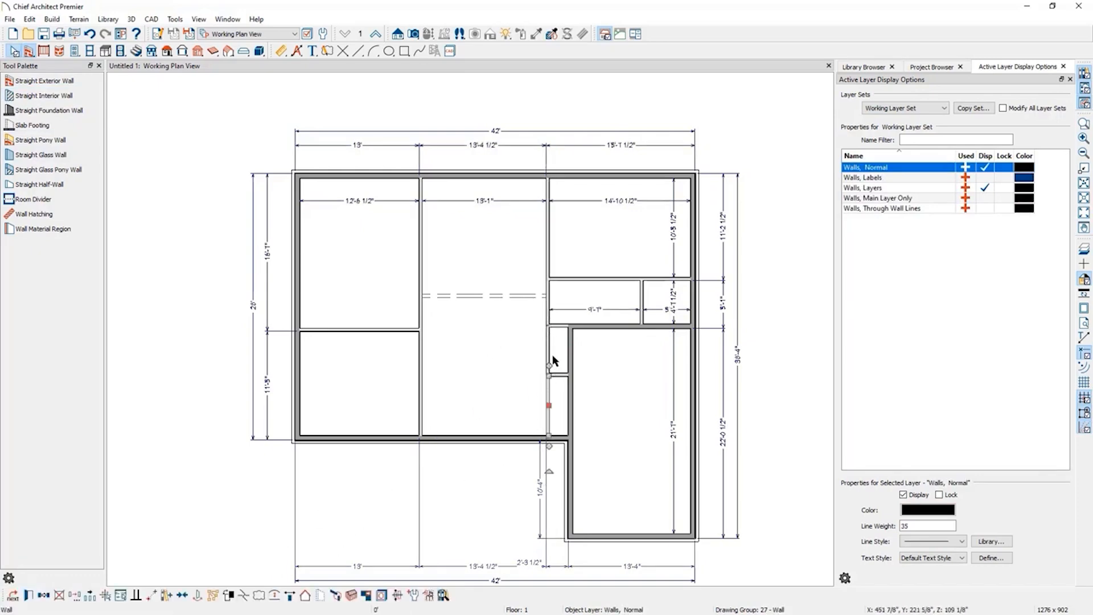
pyautogui.click(547, 352)
pyautogui.click(546, 356)
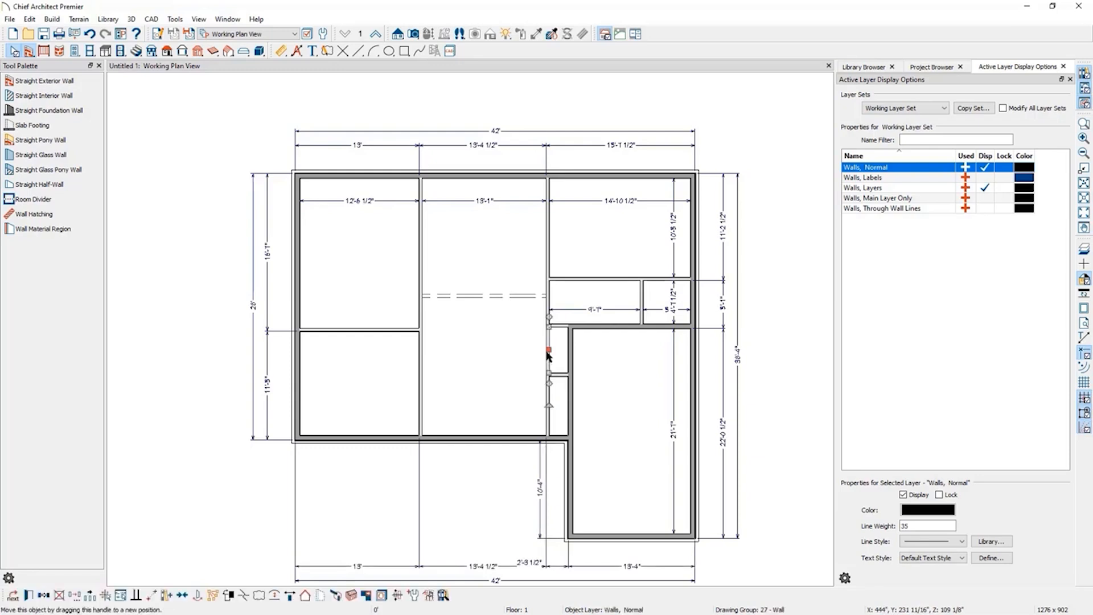
pyautogui.press('Delete')
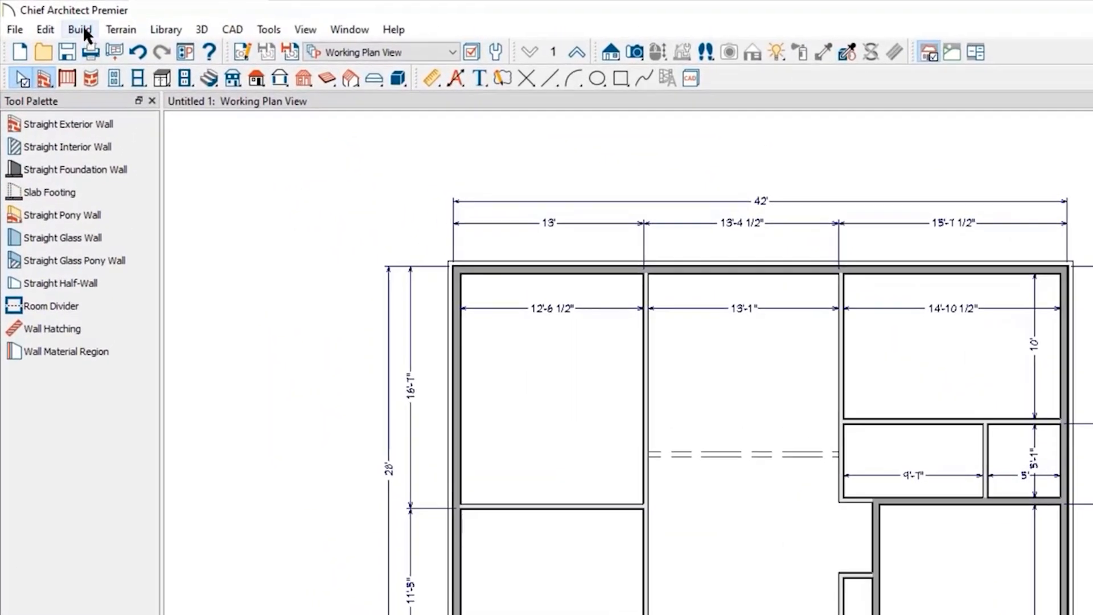
# Open Build Foundation, turn on automatic foundation rebuilding, and set the stem walls' minimum height to 101 1/8".
pyautogui.click(84, 28)
pyautogui.moveTo(110, 145)
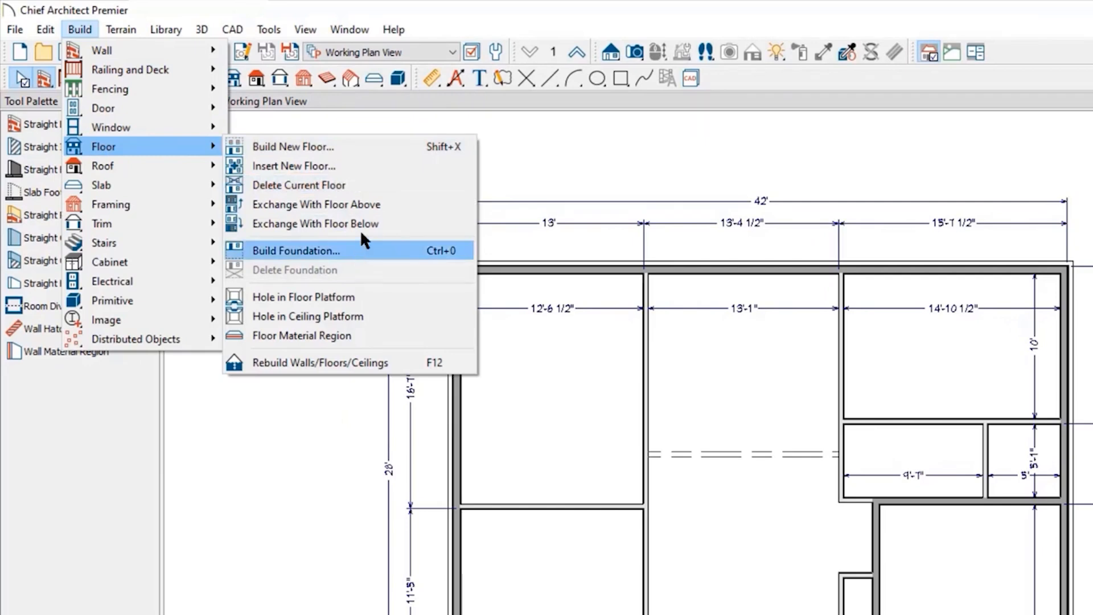
pyautogui.click(428, 2)
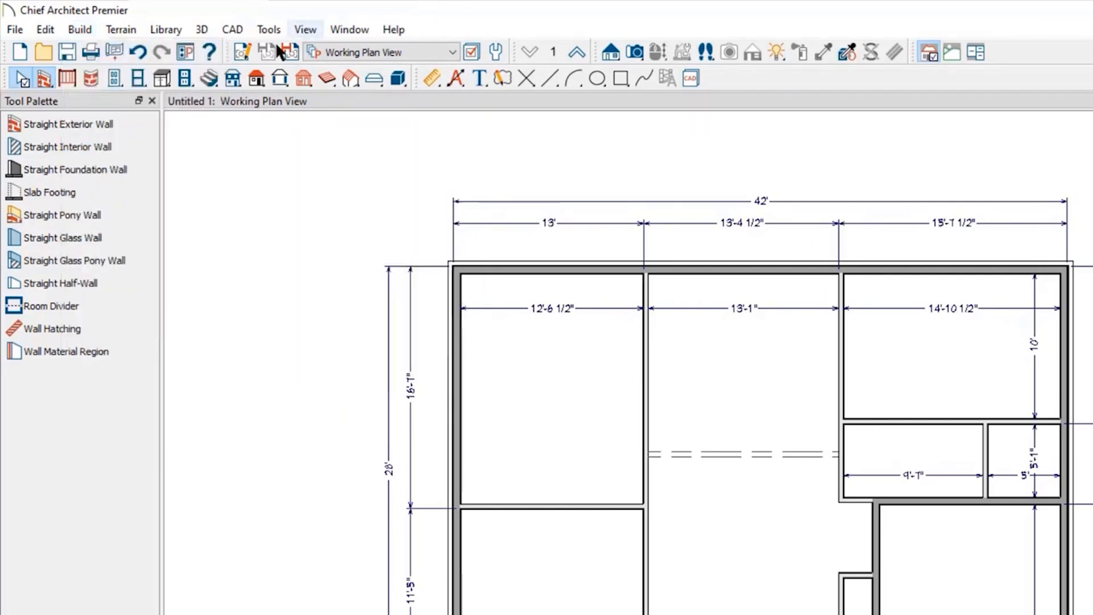
pyautogui.click(232, 81)
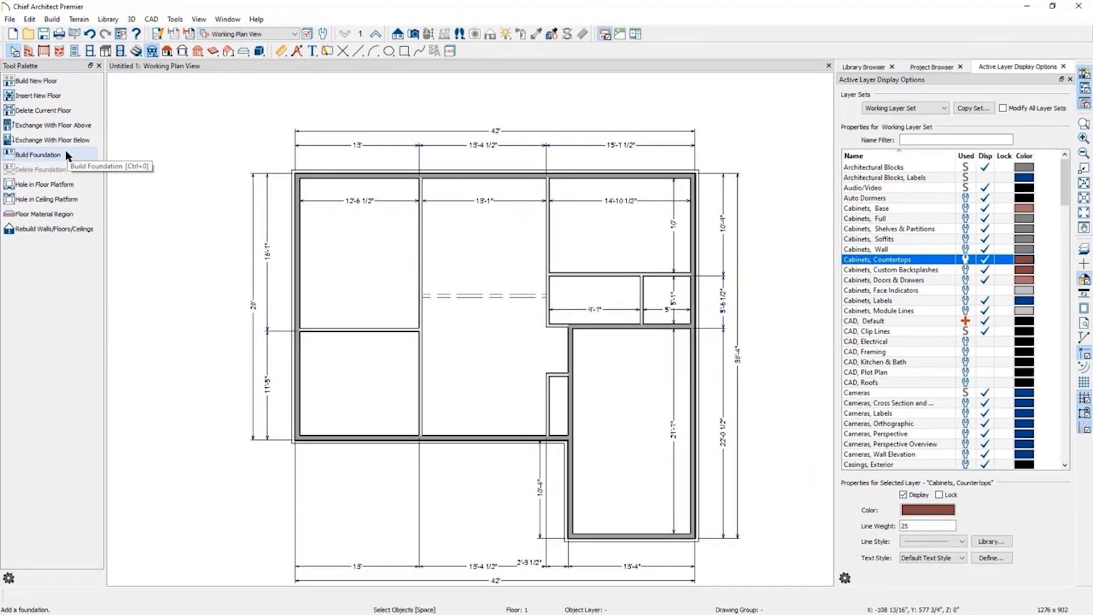
pyautogui.click(66, 153)
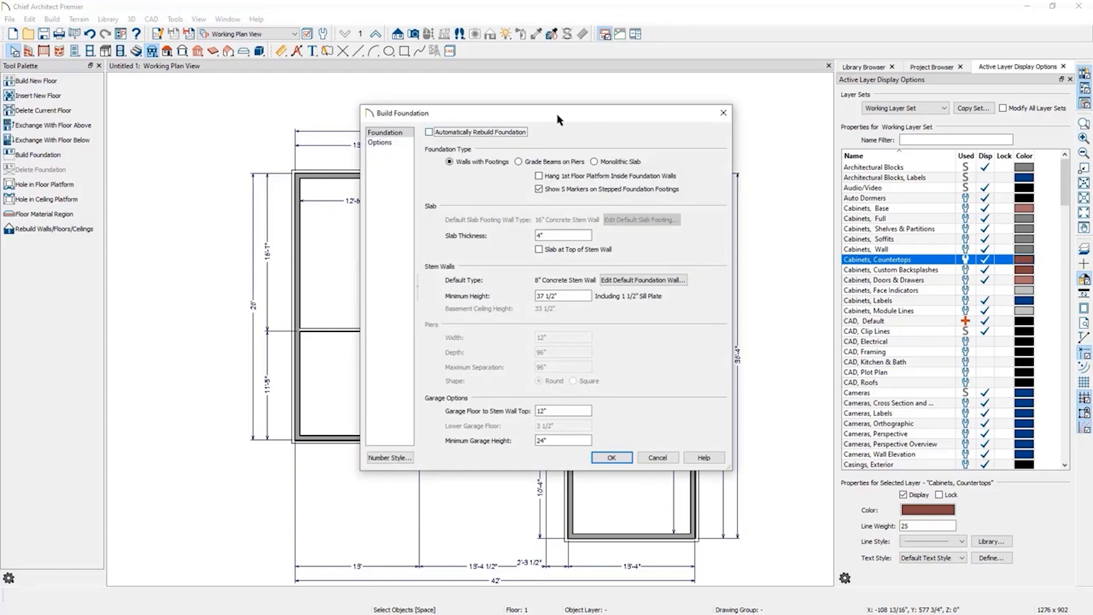
pyautogui.click(479, 134)
pyautogui.moveTo(570, 296); pyautogui.dragTo(439, 288)
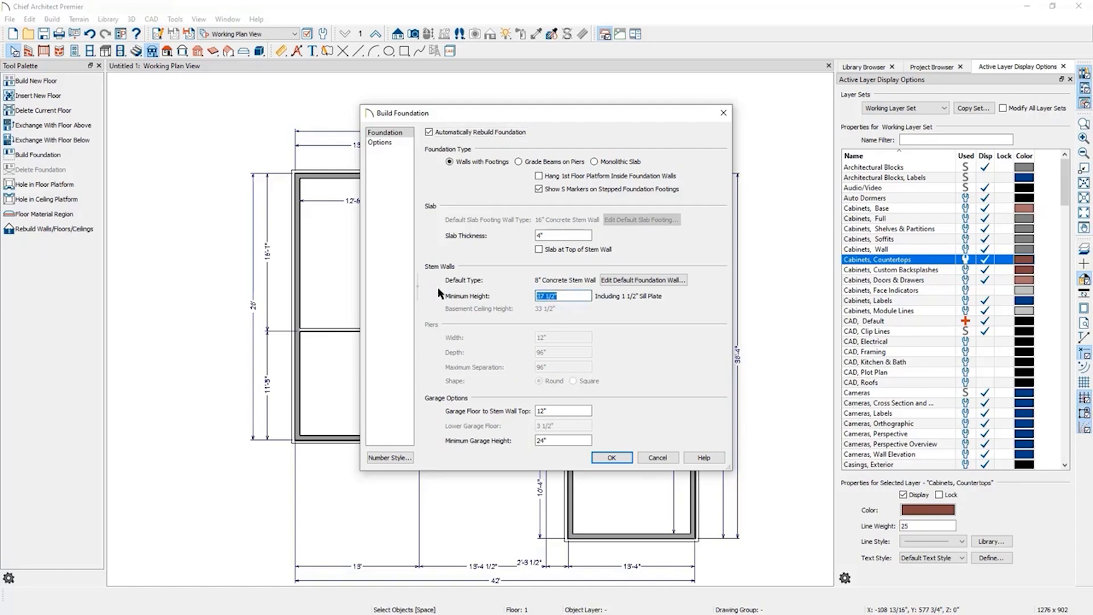
pyautogui.write('101 1/8')
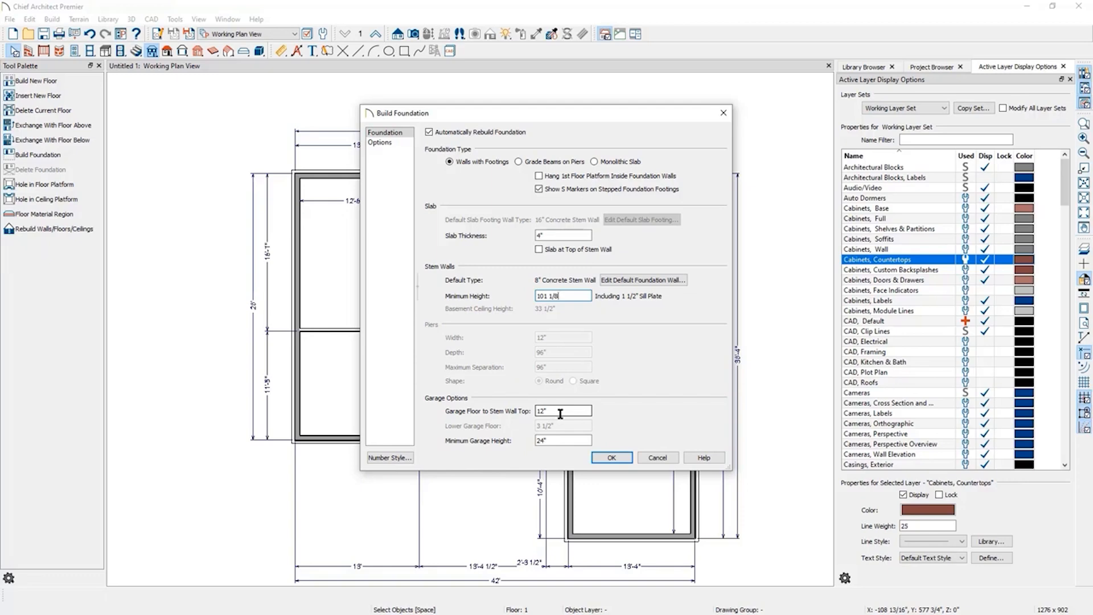
# Confirm the Build Foundation settings and switch between floor 1 and the foundation level to check the result.
pyautogui.click(557, 441)
pyautogui.click(624, 457)
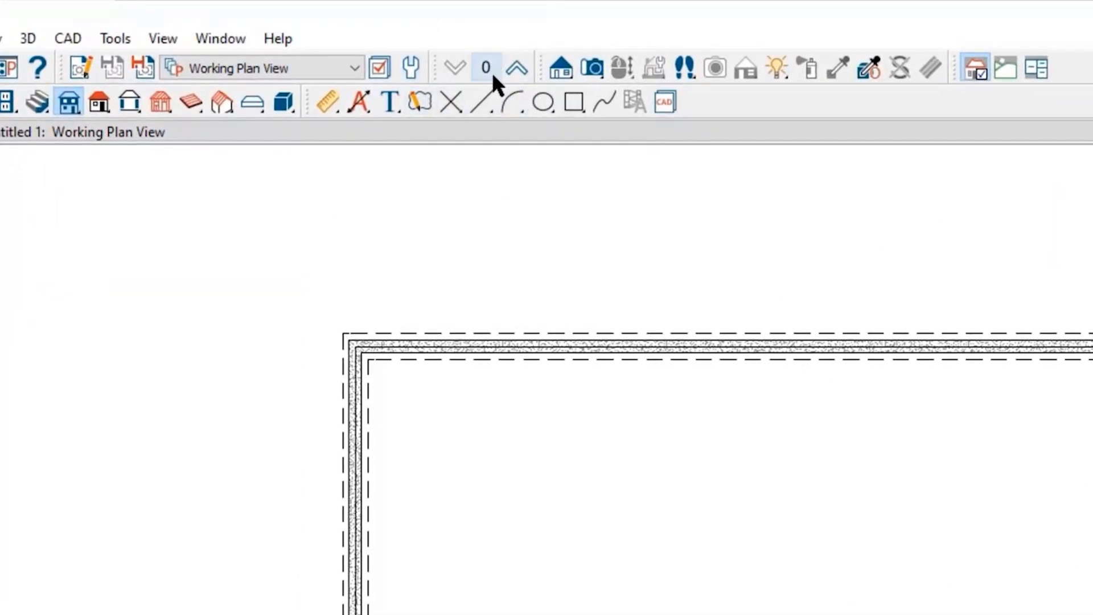
pyautogui.click(517, 68)
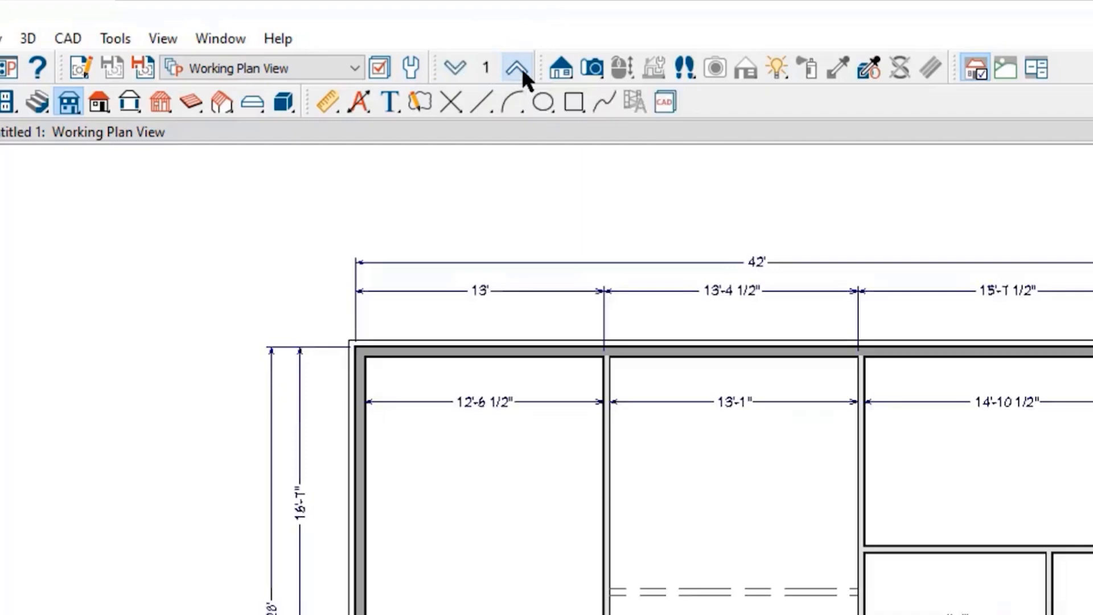
pyautogui.click(454, 68)
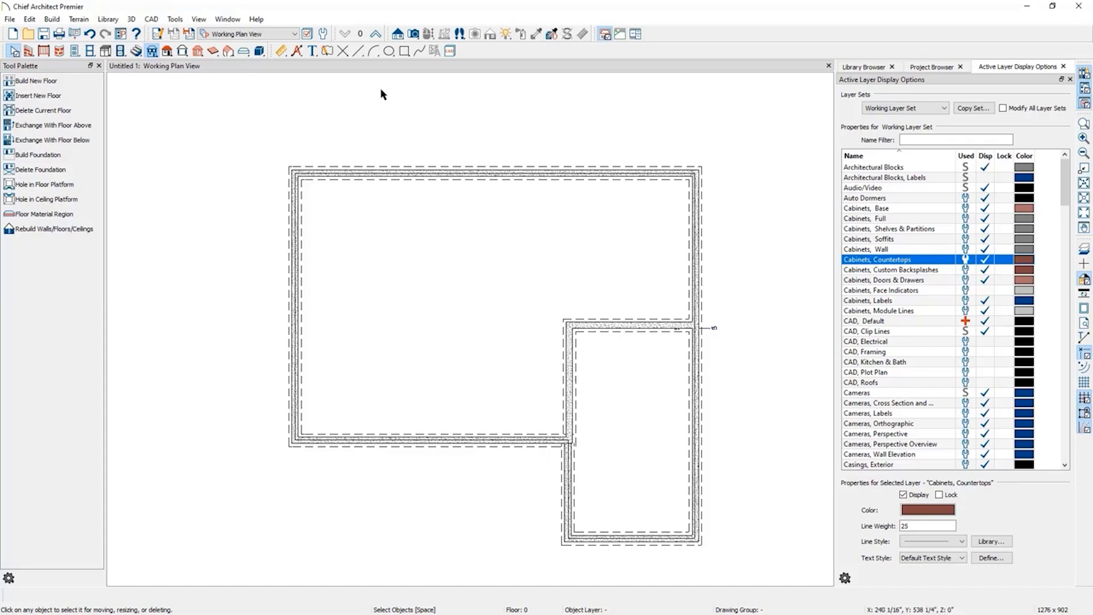
# On floor 1, make the vertical interior wall left of the central room a bearing wall.
pyautogui.click(377, 34)
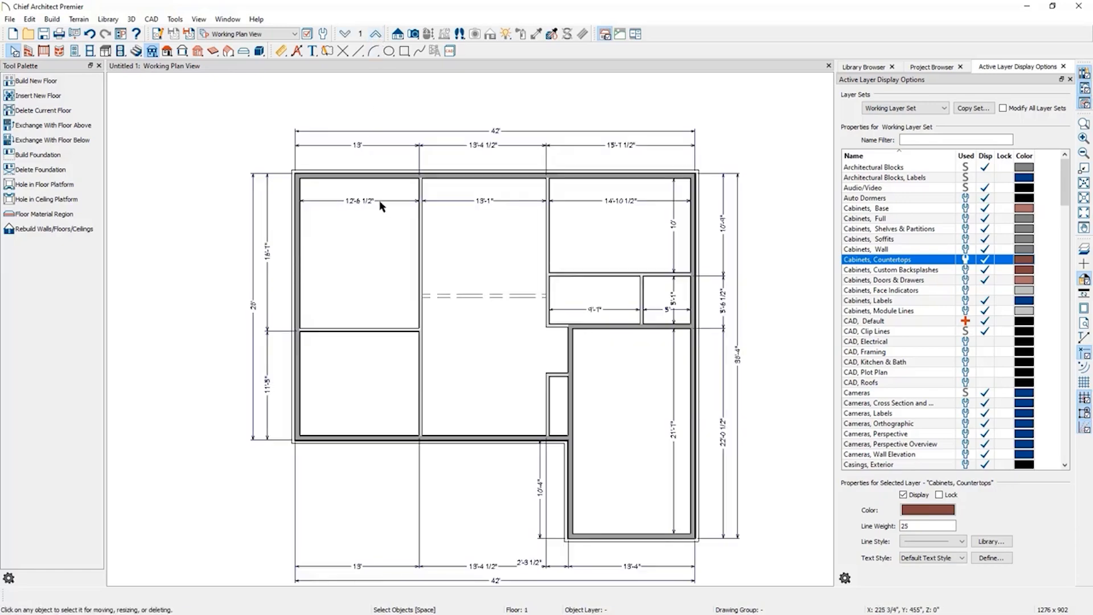
pyautogui.click(422, 242)
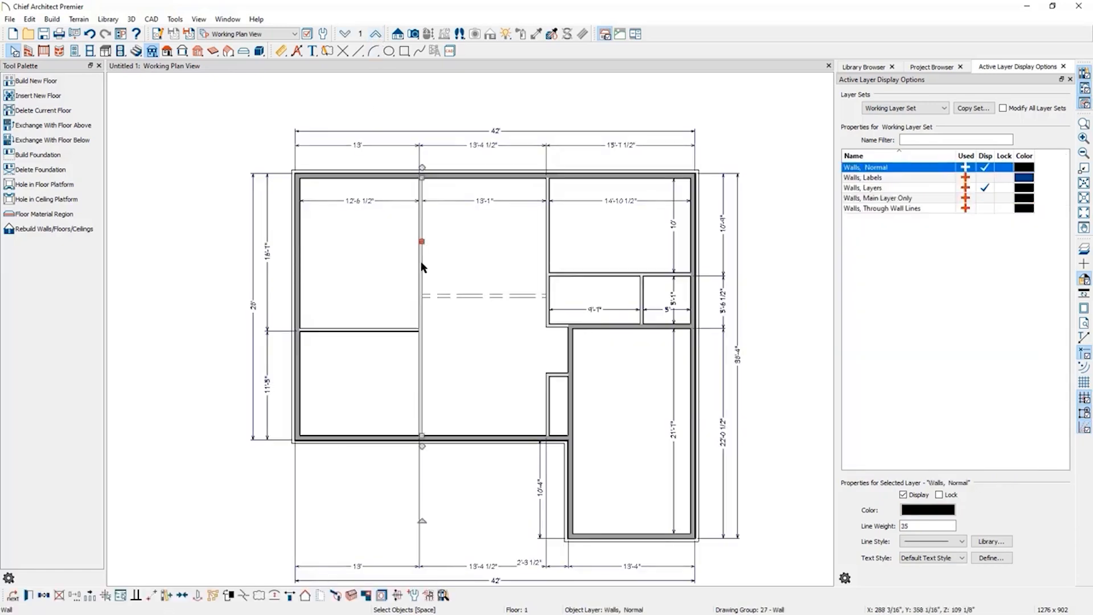
pyautogui.click(28, 596)
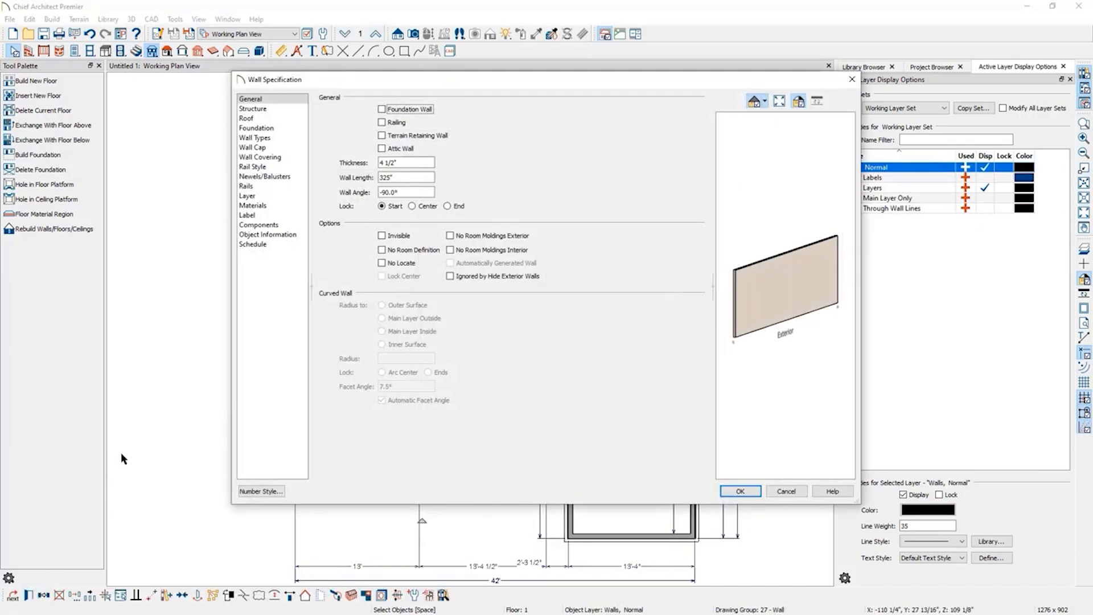
pyautogui.click(268, 109)
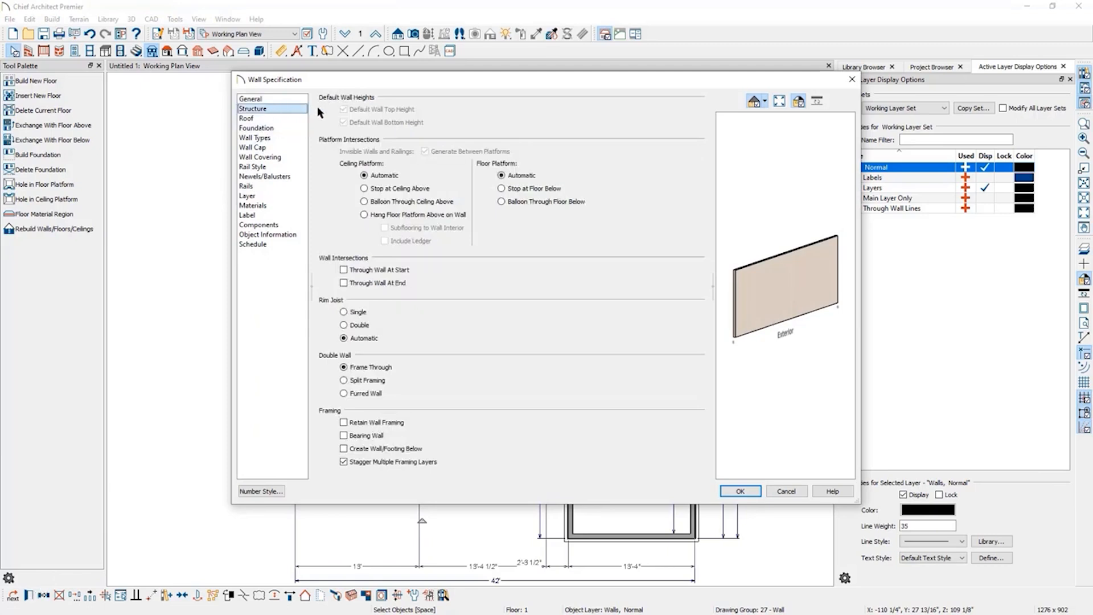
pyautogui.click(360, 436)
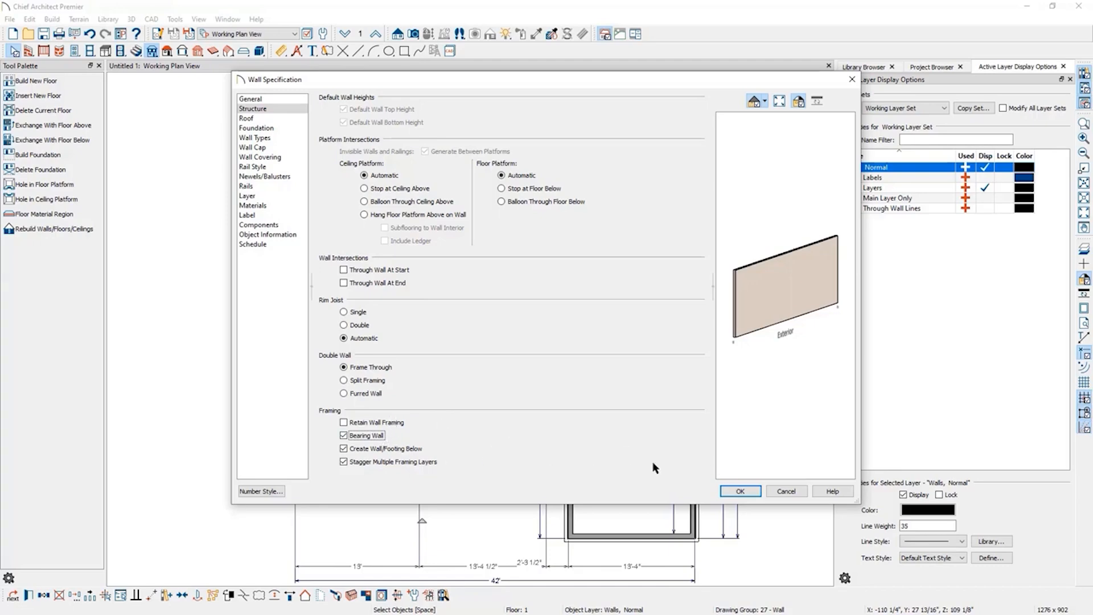
pyautogui.click(741, 492)
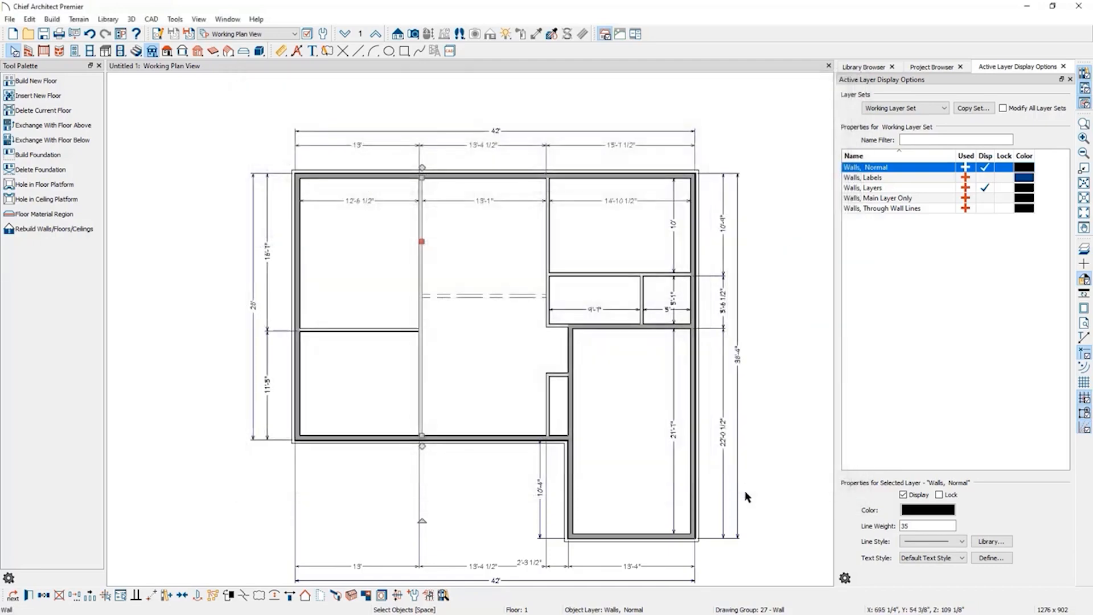
# On the foundation level, turn on the reference display of floor 1 above.
pyautogui.click(344, 35)
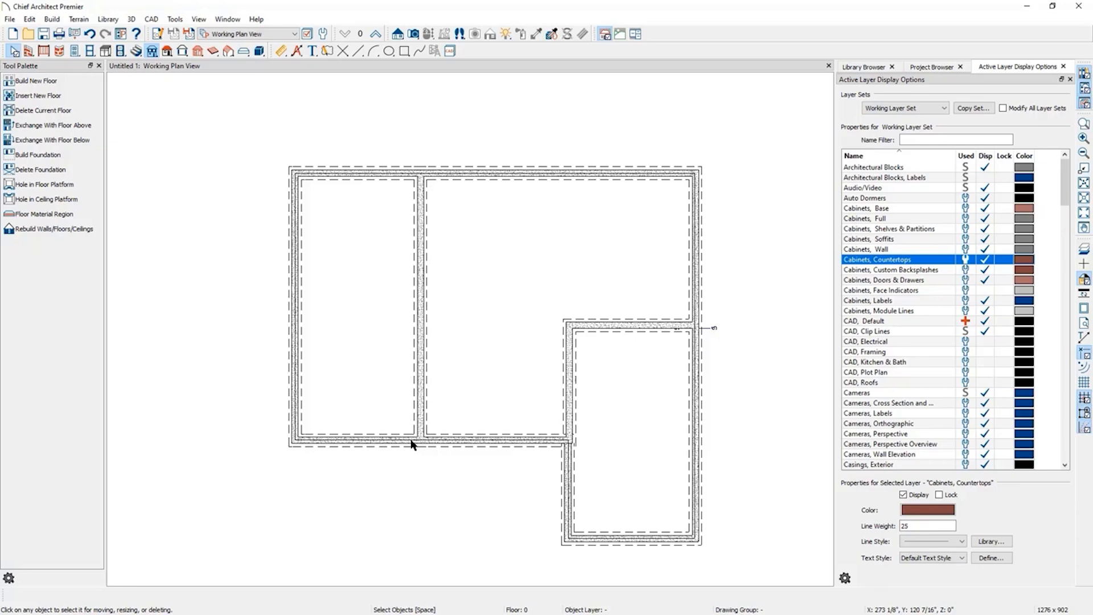
pyautogui.click(176, 19)
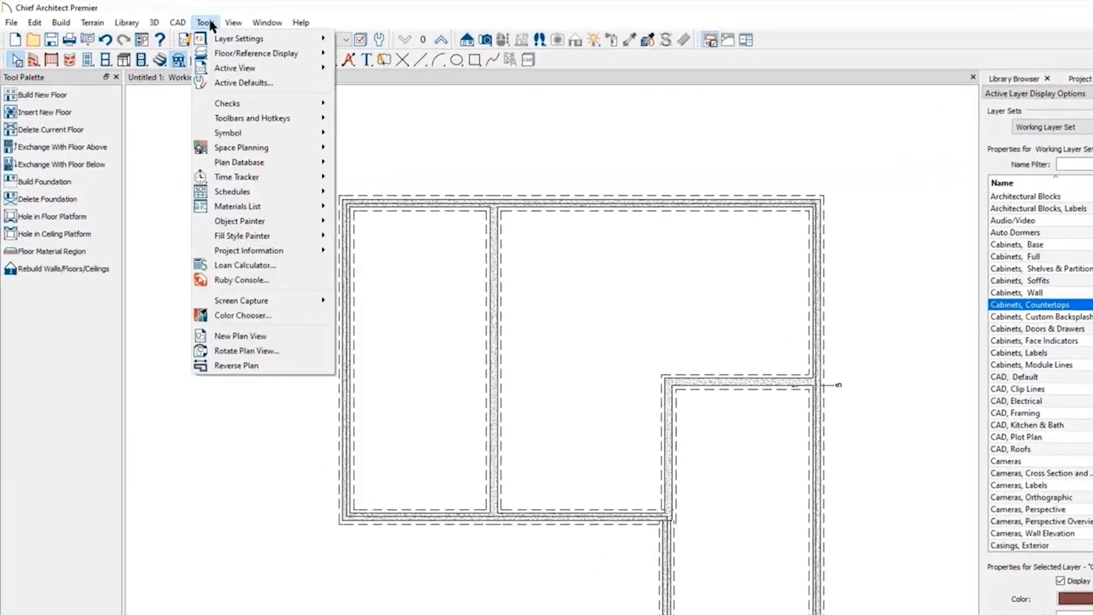
pyautogui.moveTo(220, 53)
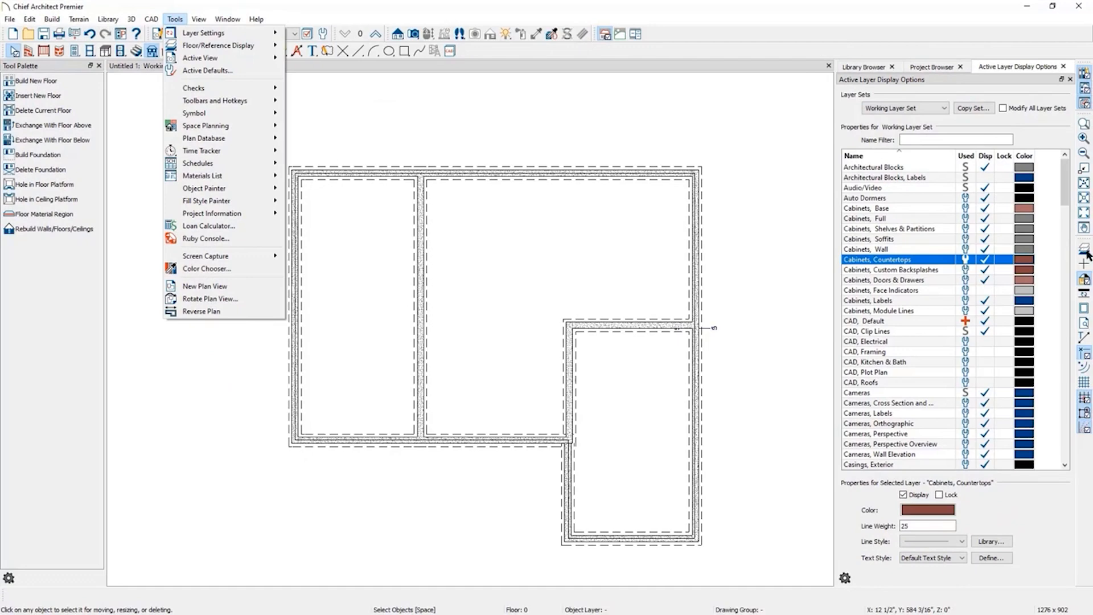
pyautogui.click(1085, 249)
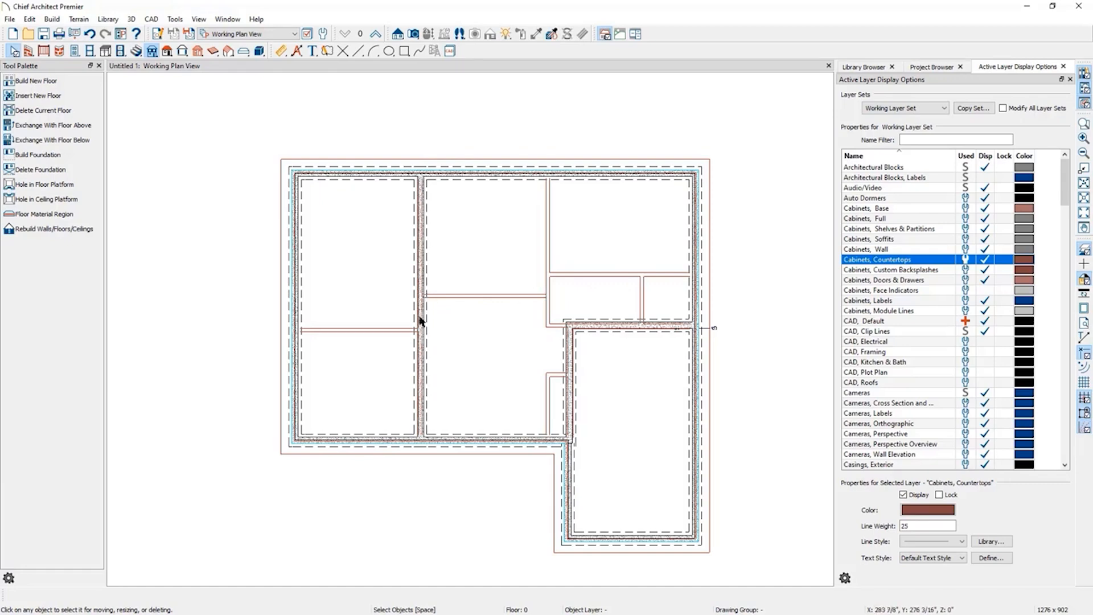
# Set the stem wall height of the left foundation room to 36", turning off automatic foundation rebuilding.
pyautogui.scroll(5, 420, 215)
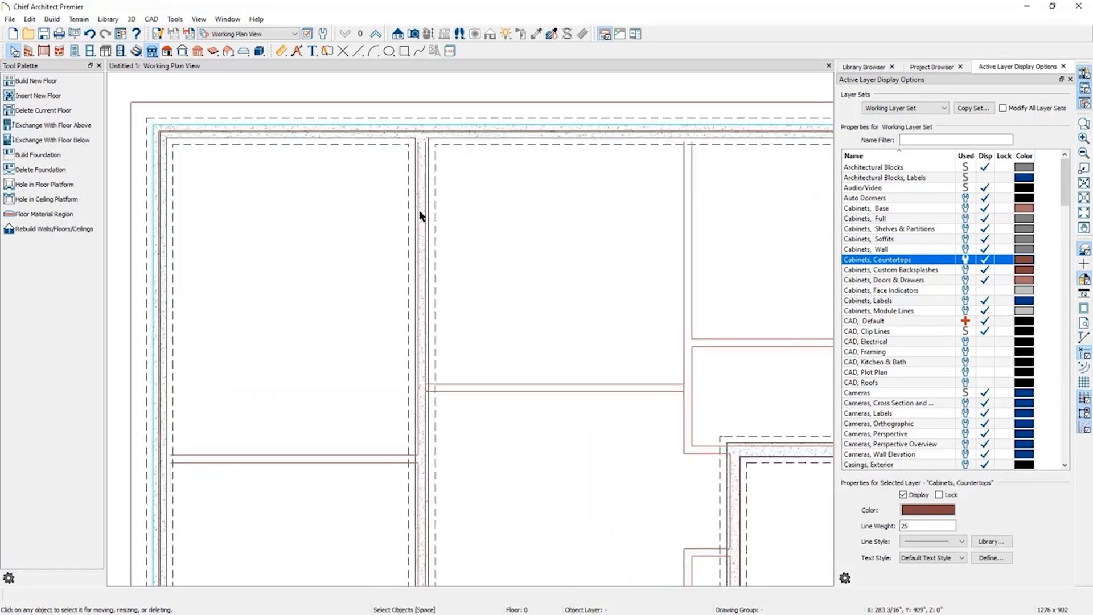
pyautogui.scroll(-6, 587, 179)
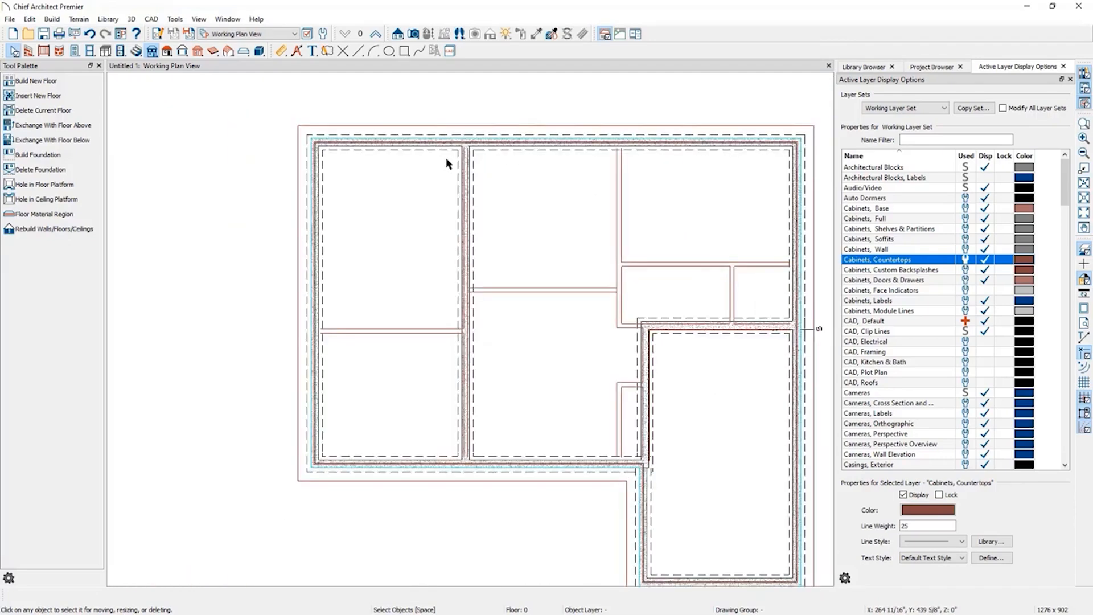
pyautogui.click(391, 205)
pyautogui.click(561, 215)
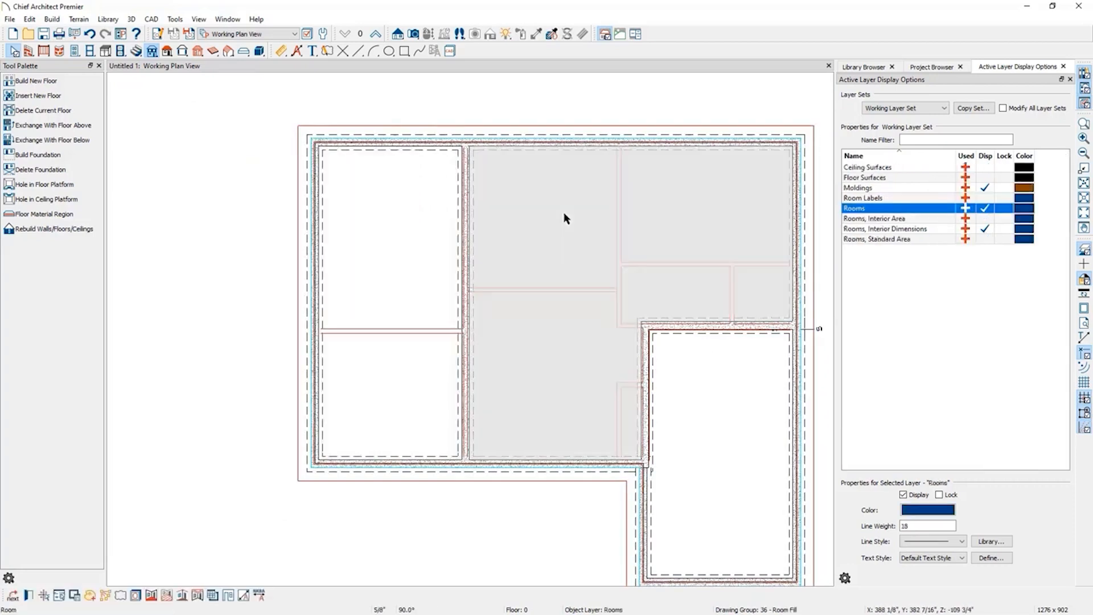
pyautogui.click(696, 411)
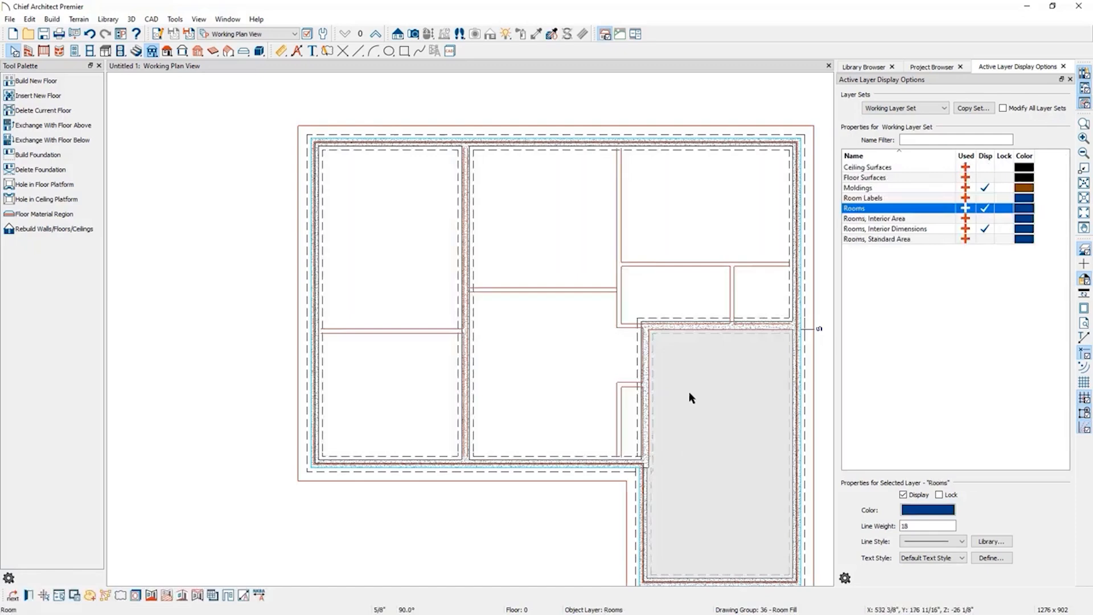
pyautogui.click(382, 224)
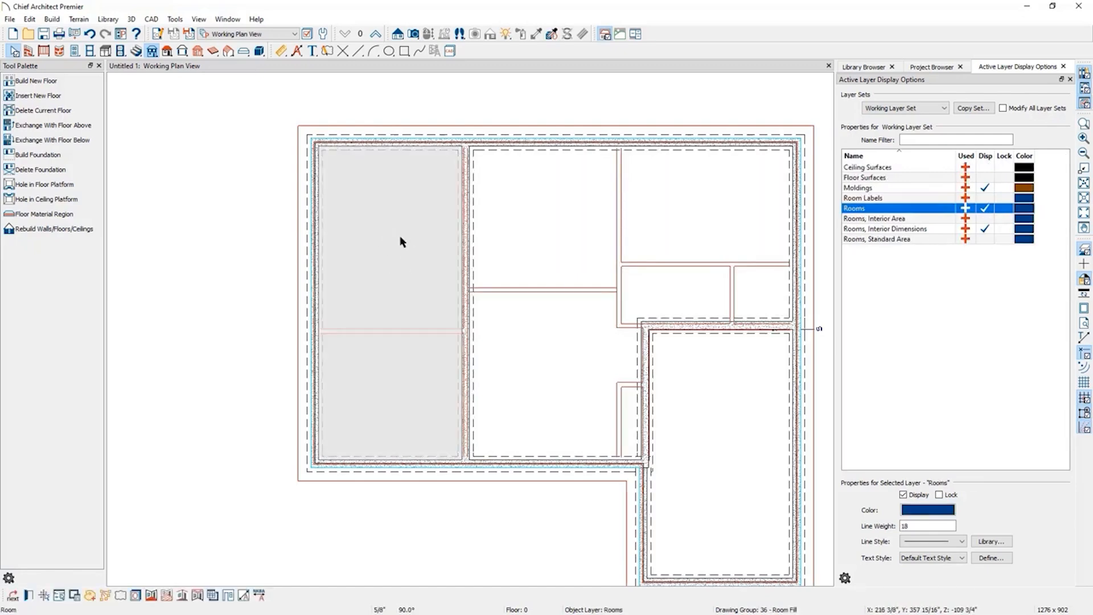
pyautogui.click(30, 595)
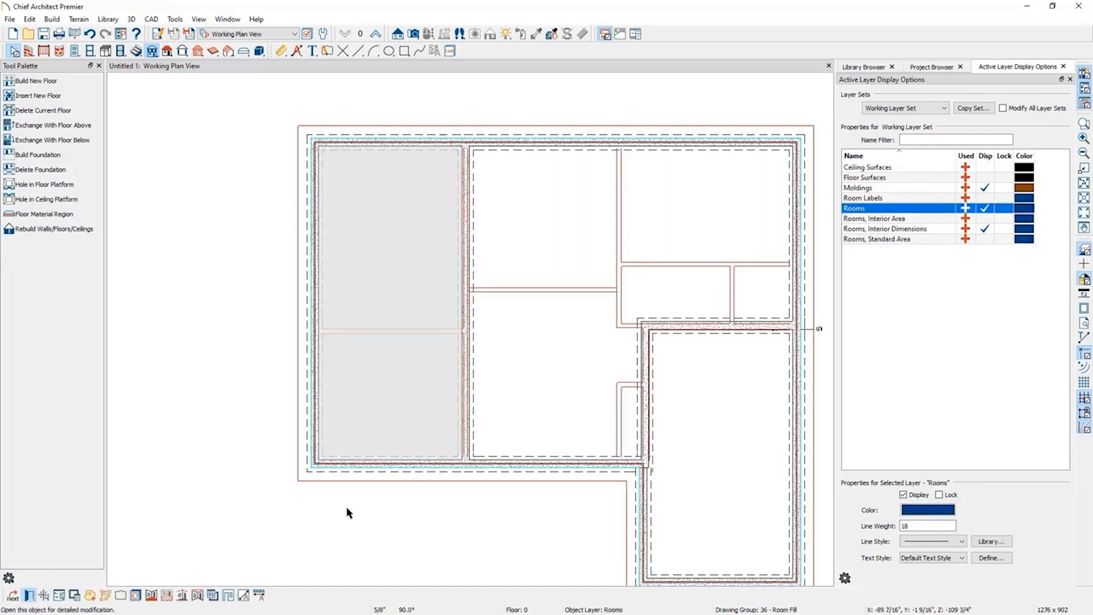
pyautogui.click(214, 103)
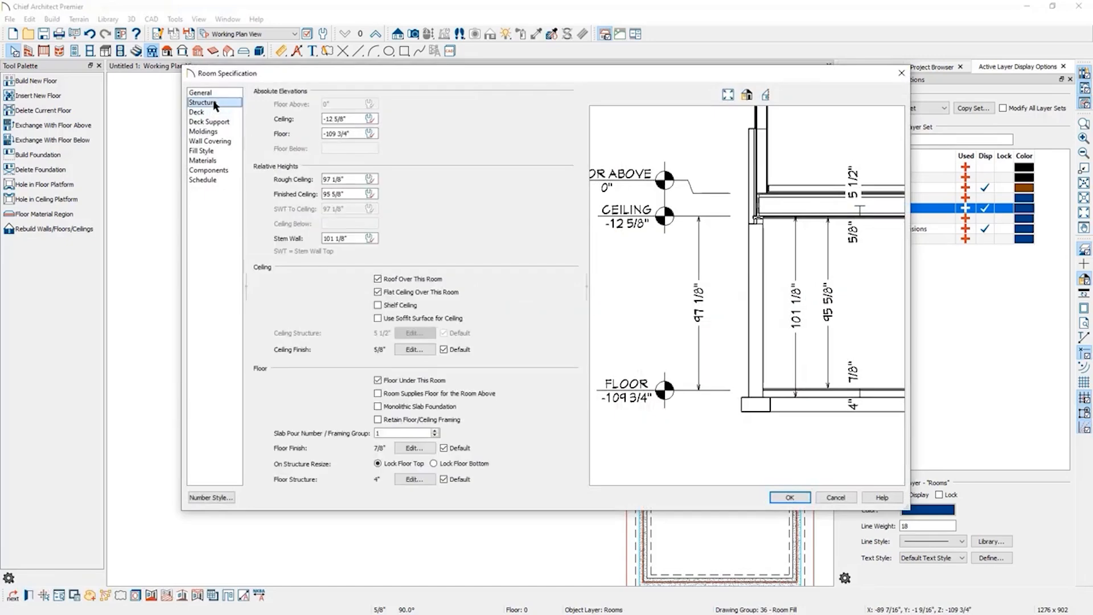
pyautogui.click(355, 120)
pyautogui.moveTo(354, 239); pyautogui.dragTo(267, 231)
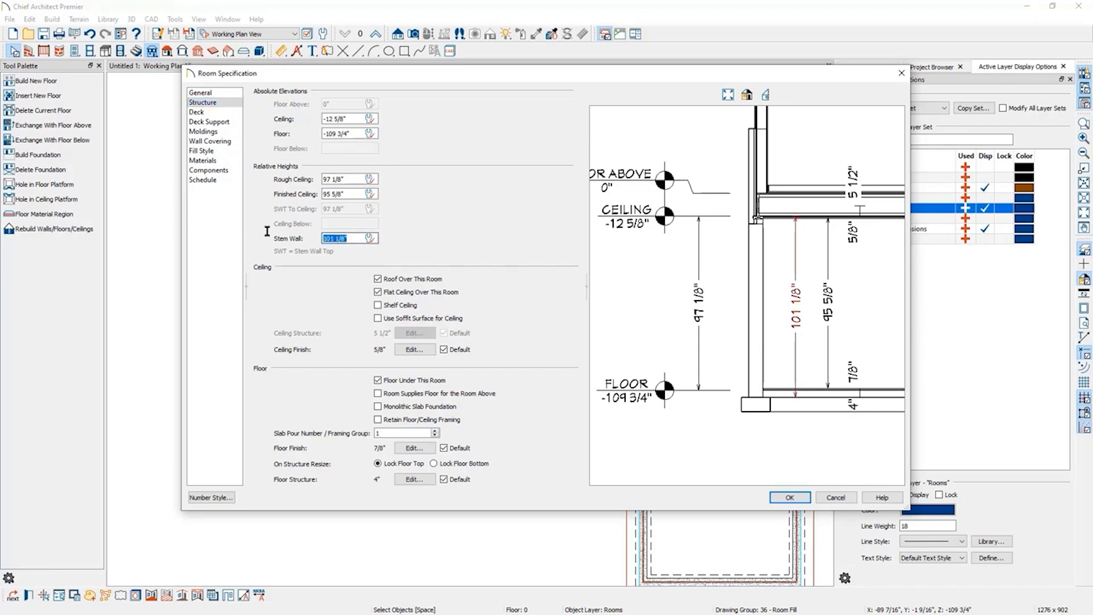
pyautogui.write('36')
pyautogui.press('Tab')
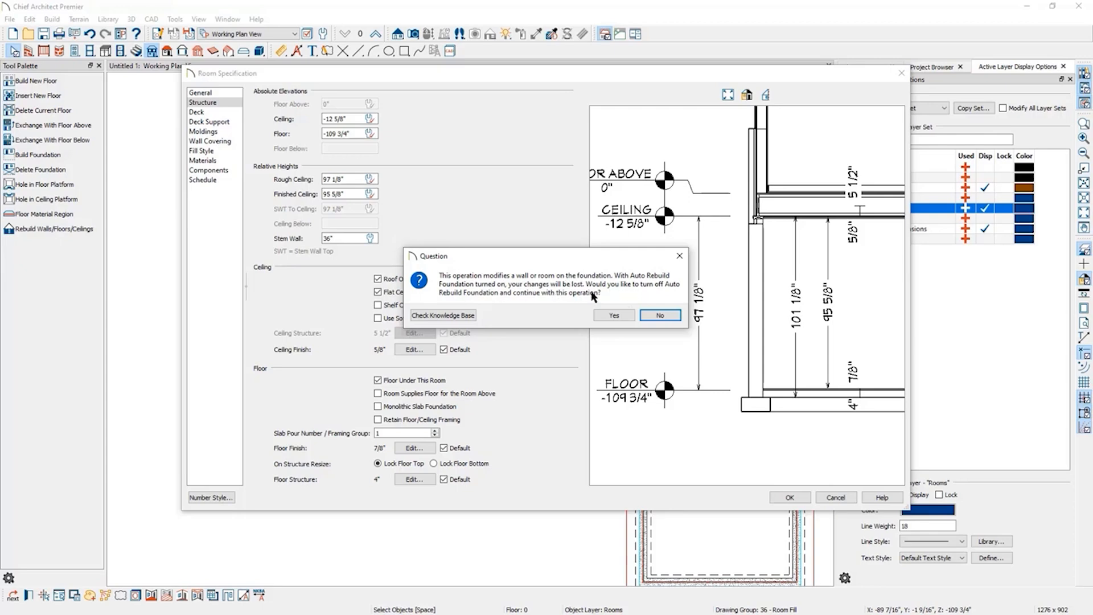
pyautogui.click(603, 317)
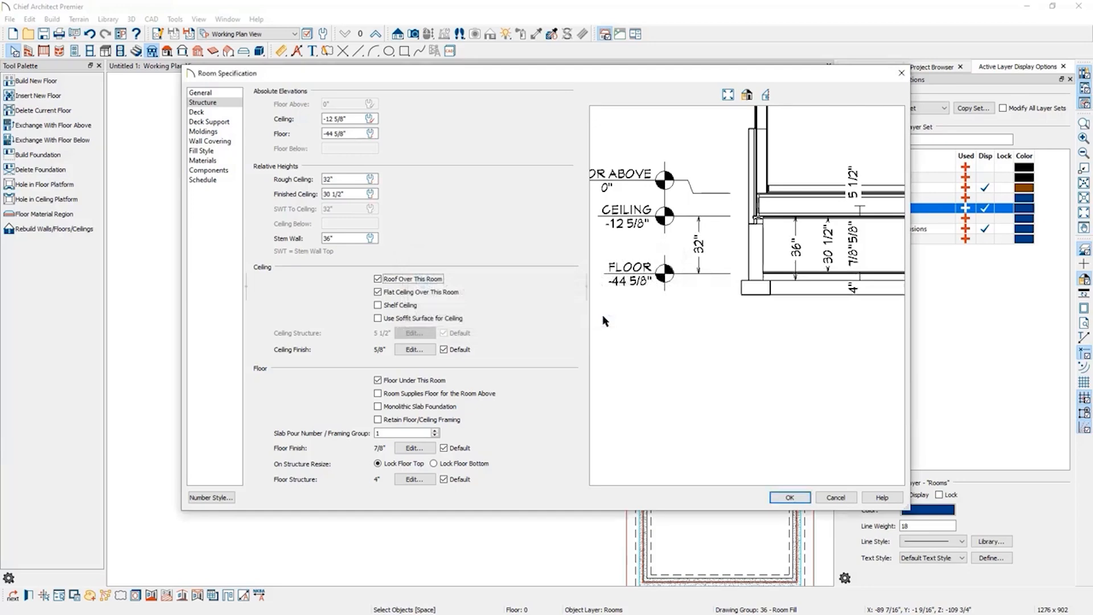
# Remove the floor under the left foundation room and delete all of its ceiling finish layers.
pyautogui.click(428, 380)
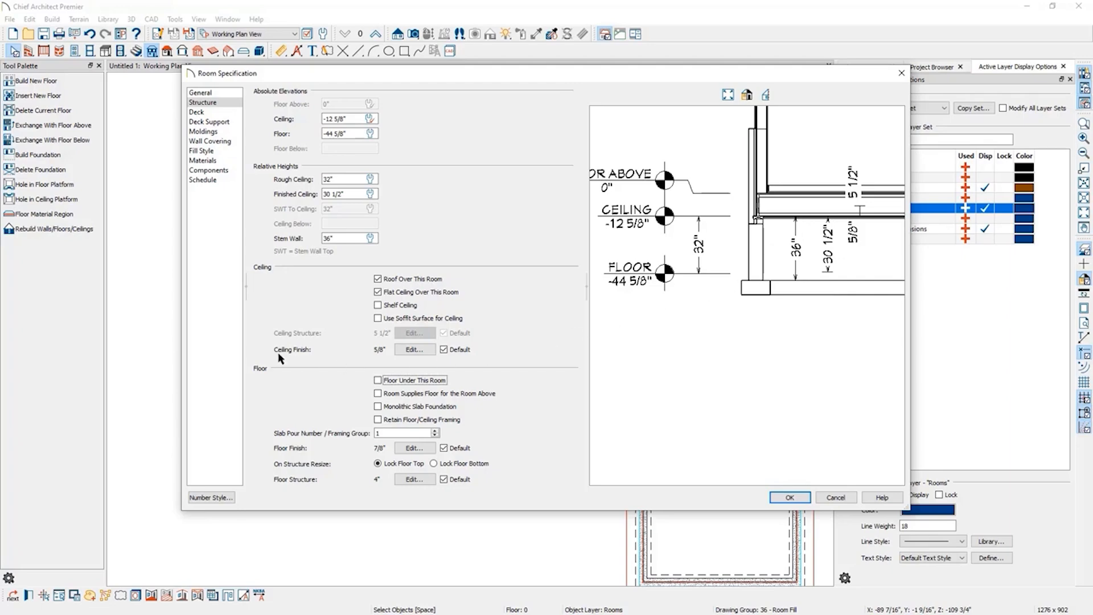
pyautogui.click(413, 350)
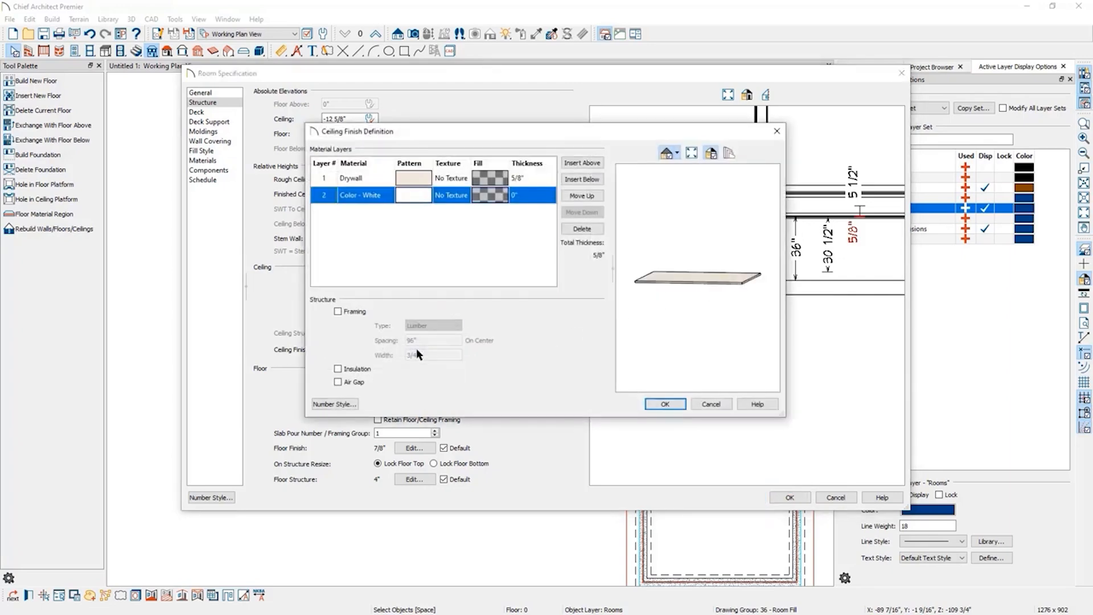
pyautogui.click(583, 228)
pyautogui.click(583, 229)
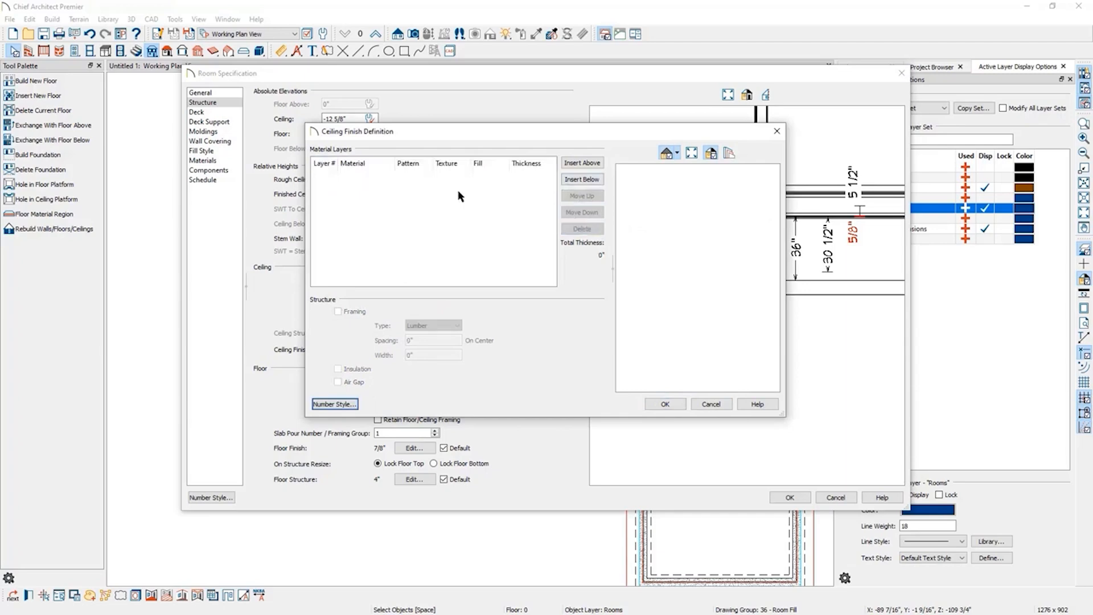
pyautogui.click(671, 402)
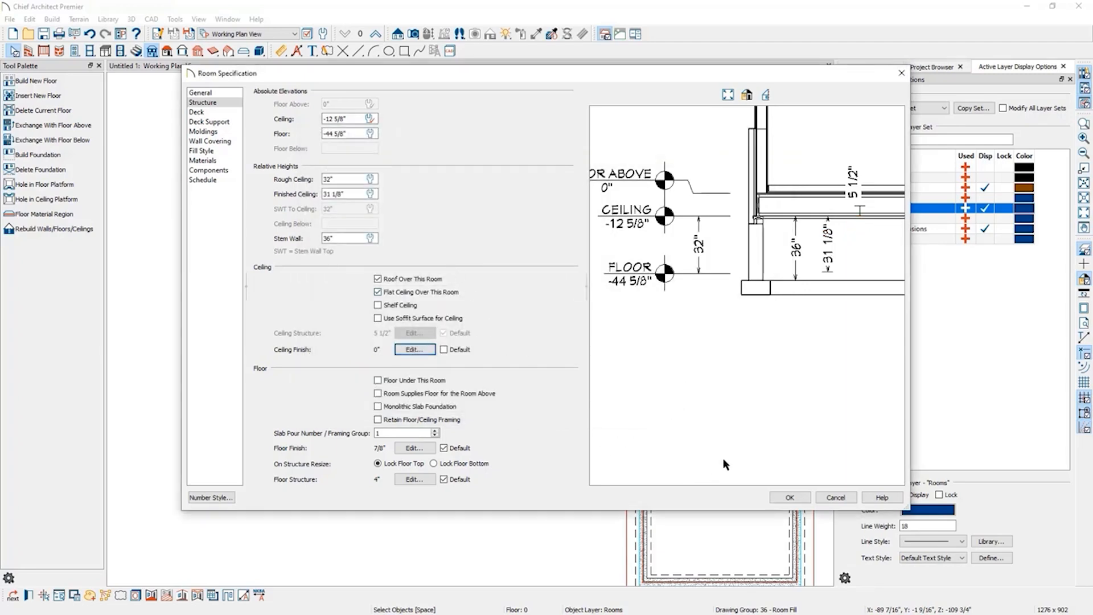
pyautogui.click(789, 498)
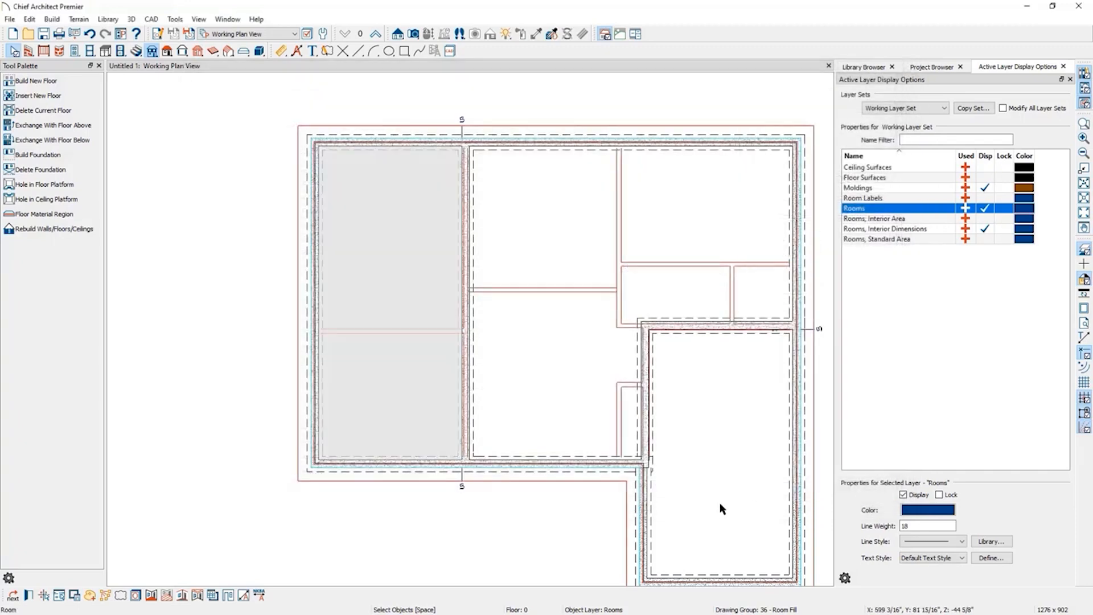
# Create a Perspective Floor Overview camera view of the foundation.
pyautogui.click(439, 536)
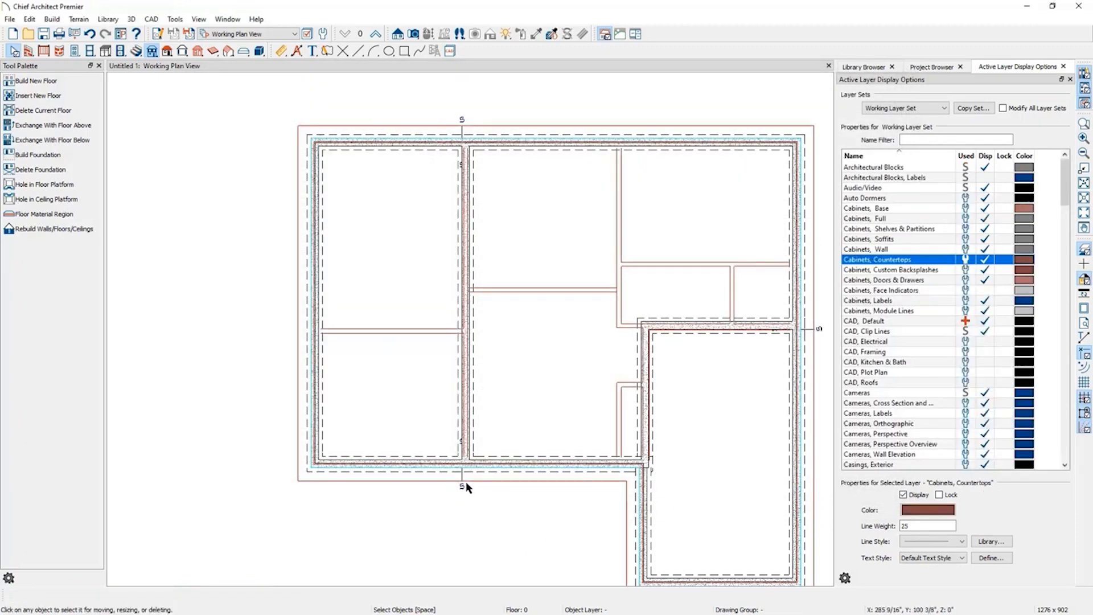
pyautogui.scroll(-1, 262, 367)
pyautogui.scroll(-1, 262, 315)
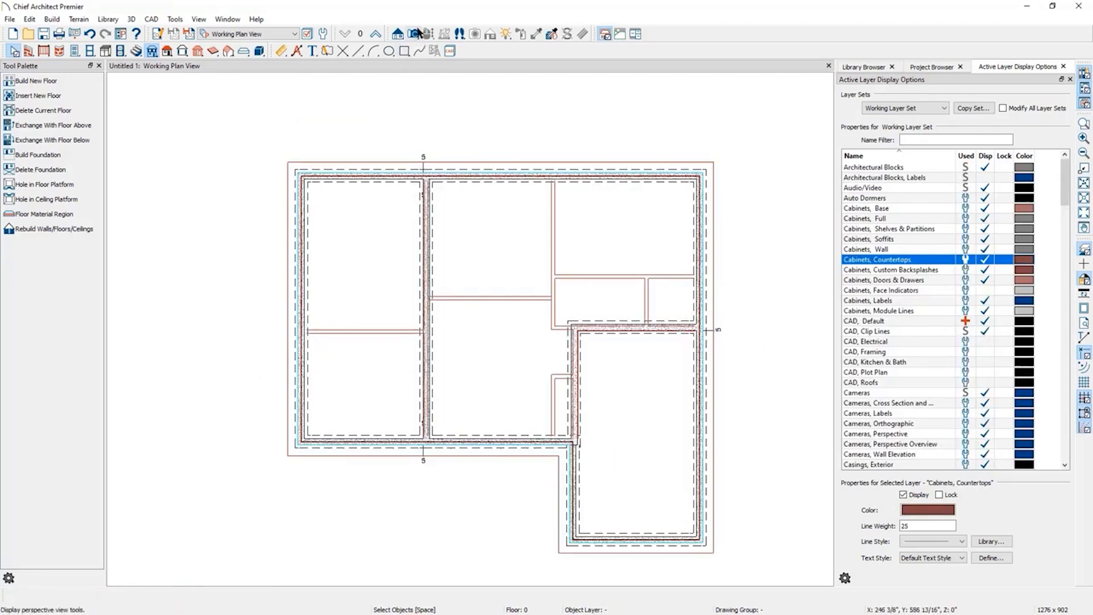
pyautogui.click(414, 35)
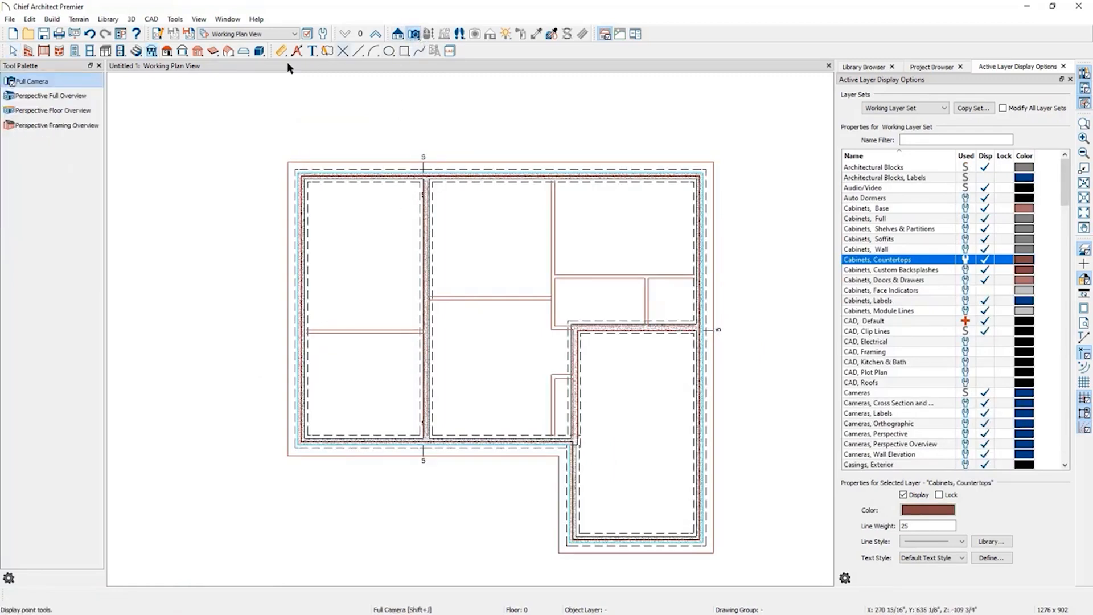
pyautogui.click(57, 111)
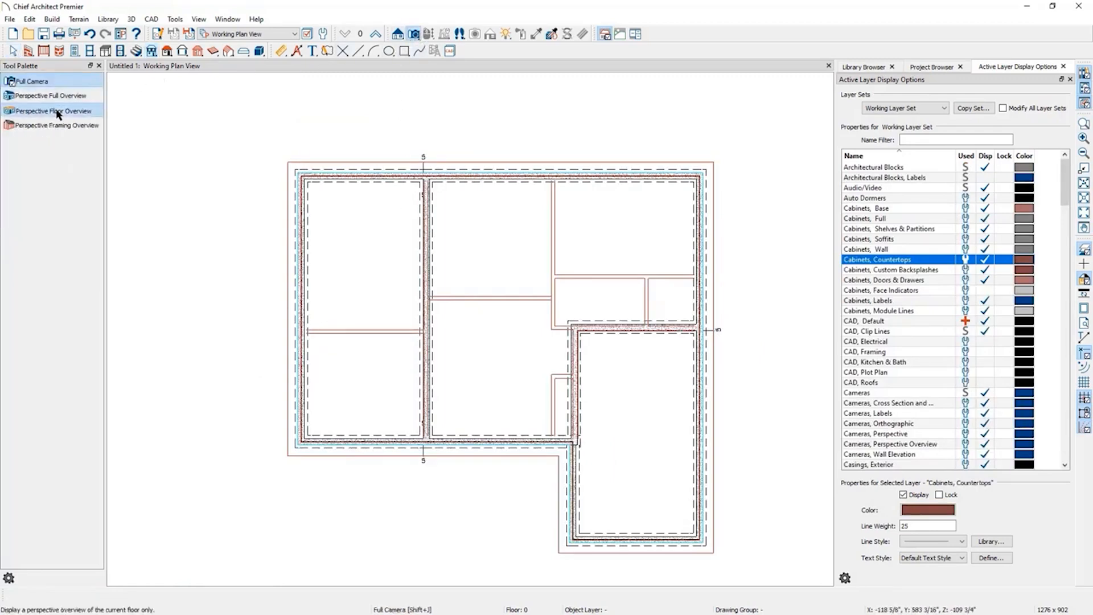
pyautogui.moveTo(388, 367); pyautogui.dragTo(447, 379)
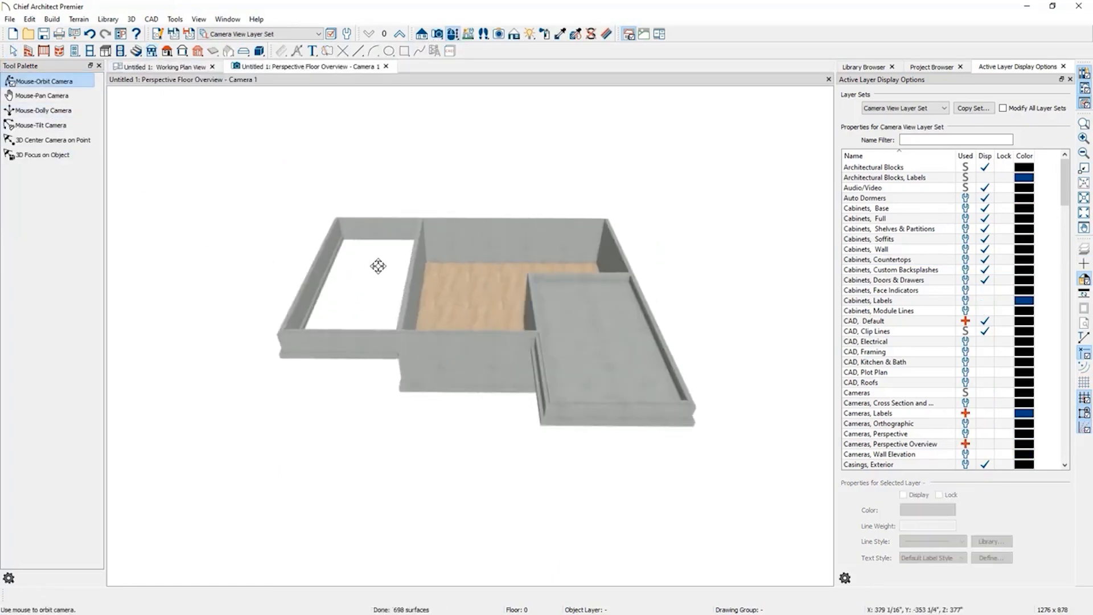
# Inspect floor 1 in the perspective overview by orbiting, and return to the floor 1 plan view.
pyautogui.click(399, 34)
pyautogui.moveTo(480, 254); pyautogui.dragTo(481, 361)
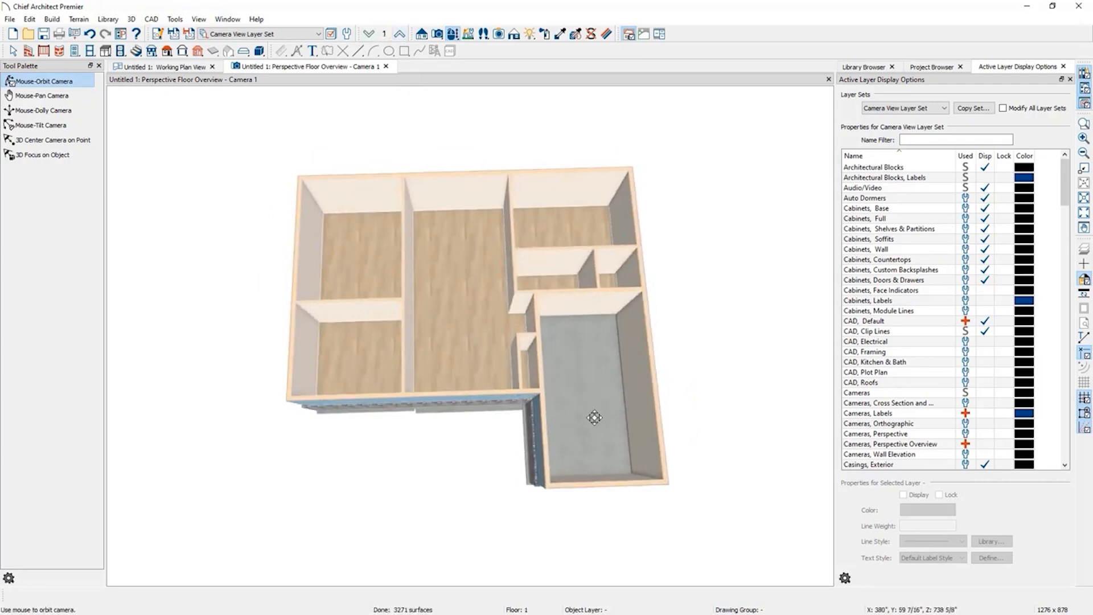
pyautogui.moveTo(594, 444); pyautogui.dragTo(593, 354)
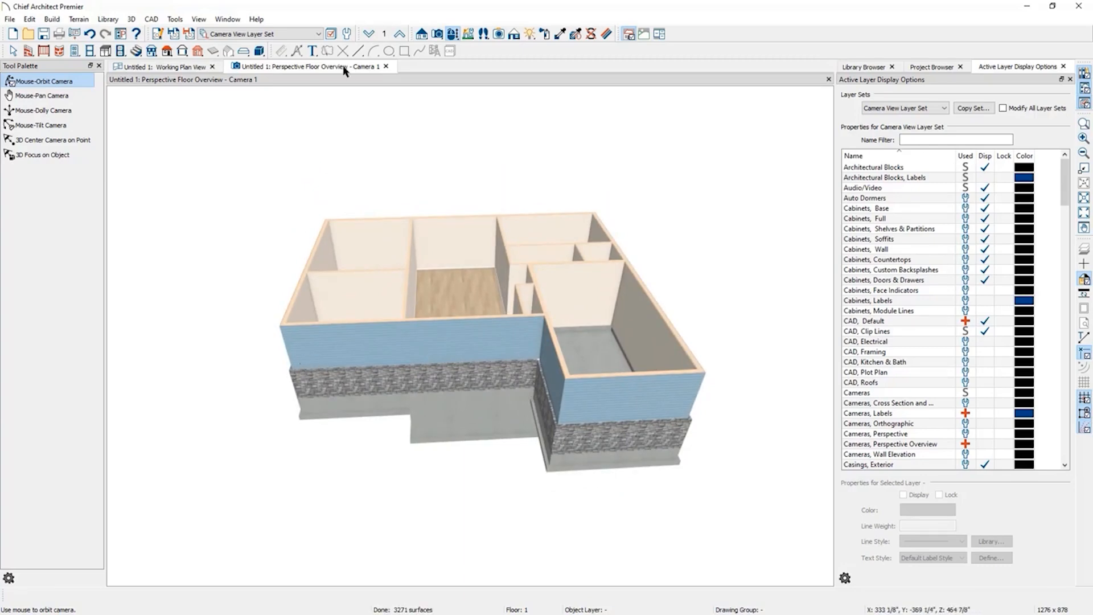
pyautogui.click(386, 67)
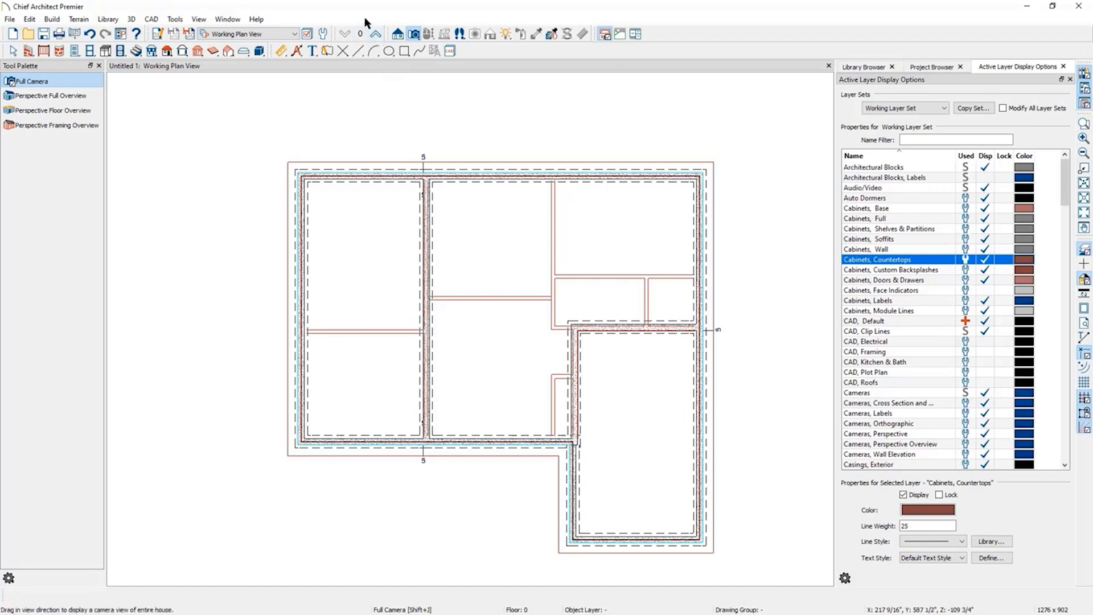
pyautogui.click(377, 35)
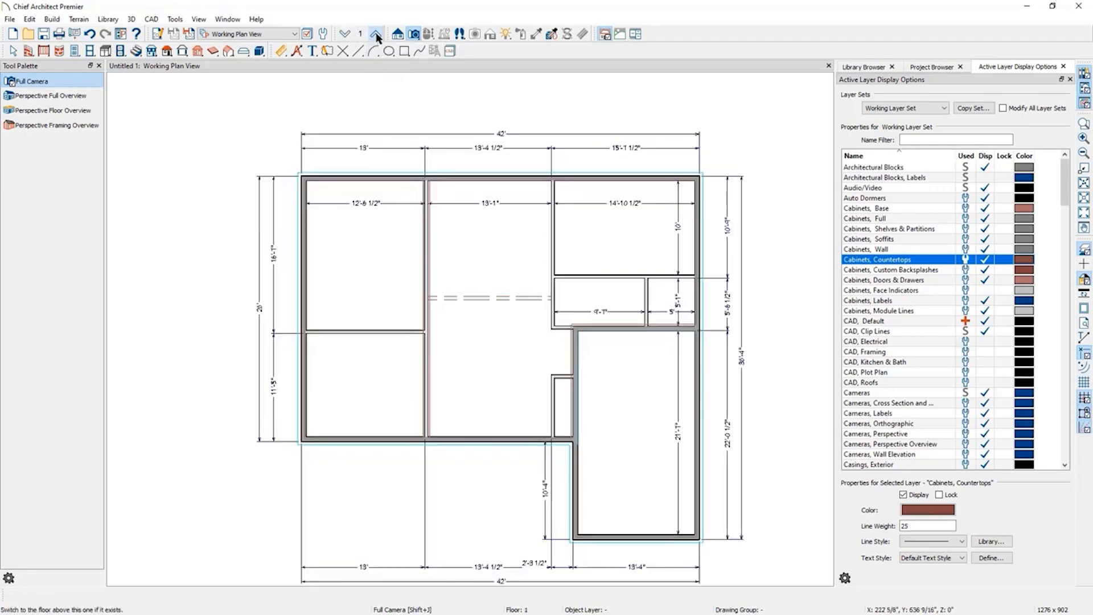
# Add a new second floor derived from the first floor plan, keeping the default 2nd floor settings.
pyautogui.click(377, 34)
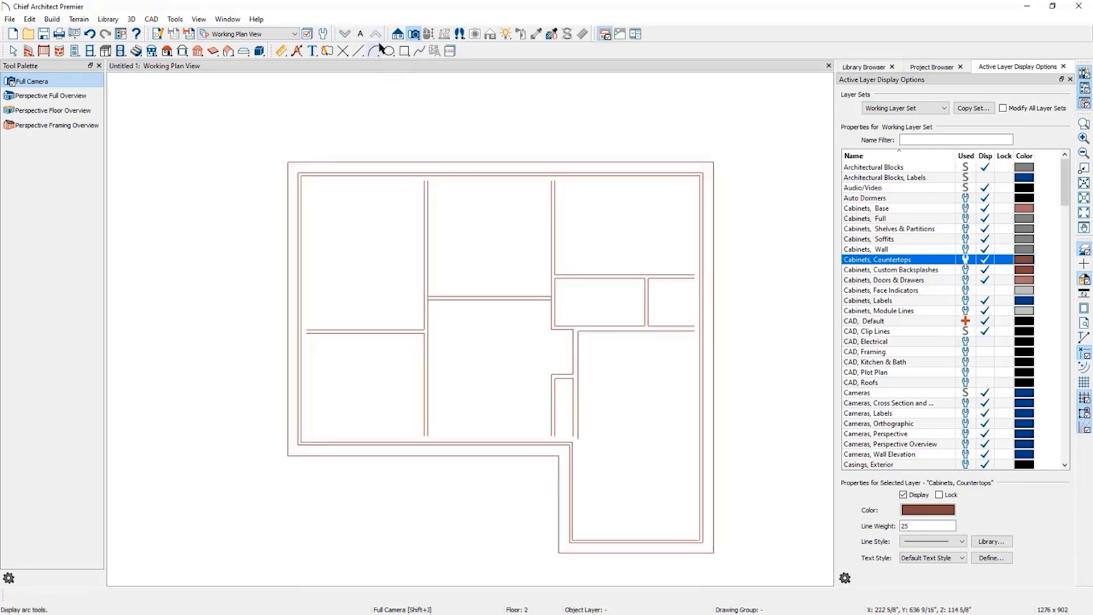
pyautogui.click(345, 34)
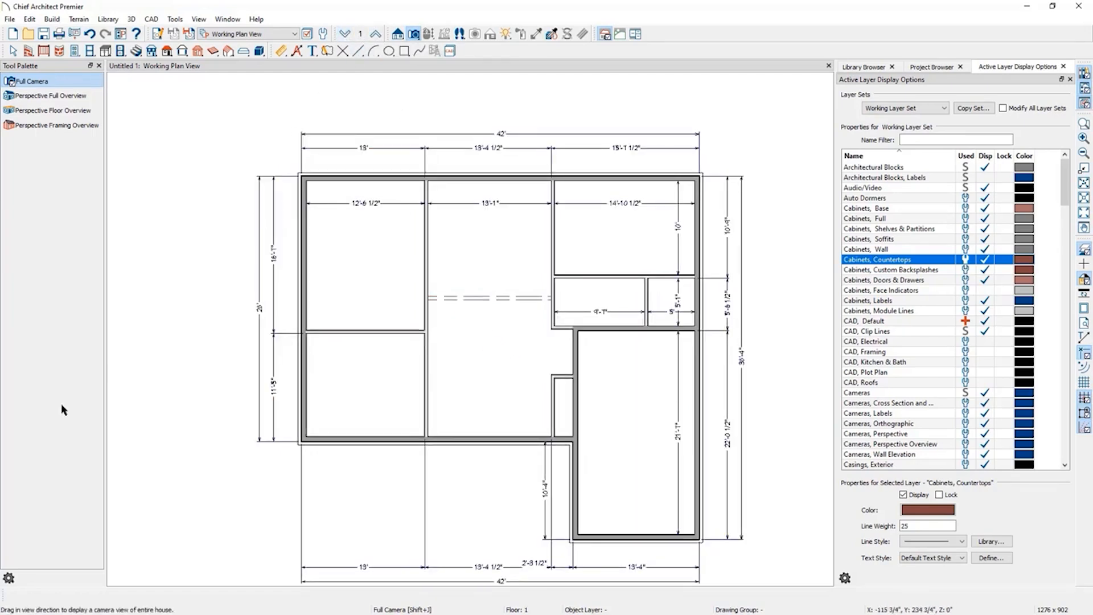
pyautogui.click(152, 52)
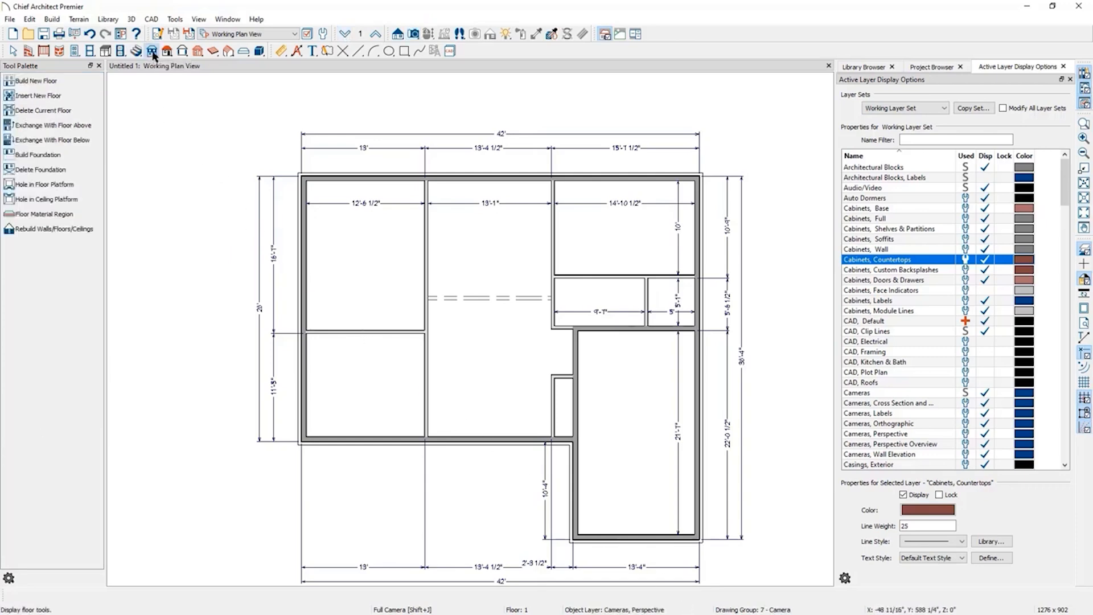
pyautogui.click(66, 81)
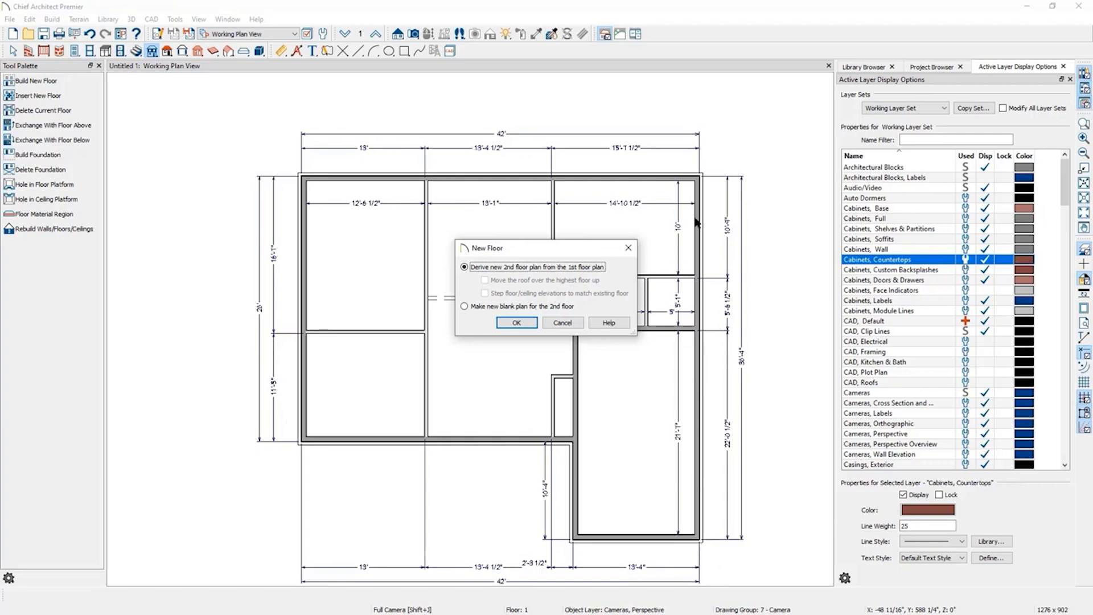
pyautogui.click(517, 323)
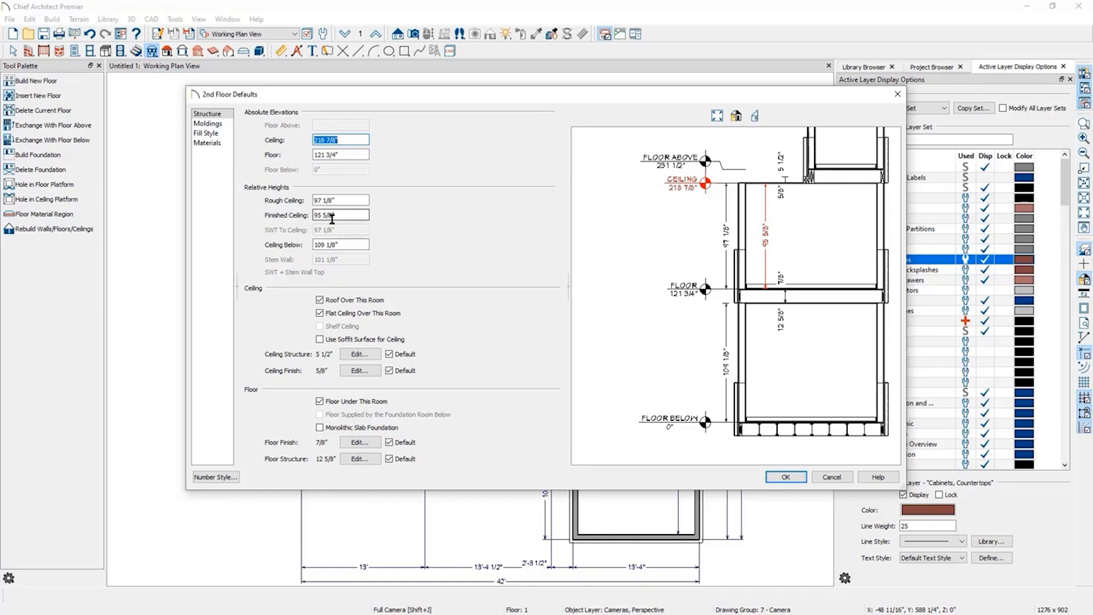
pyautogui.click(787, 477)
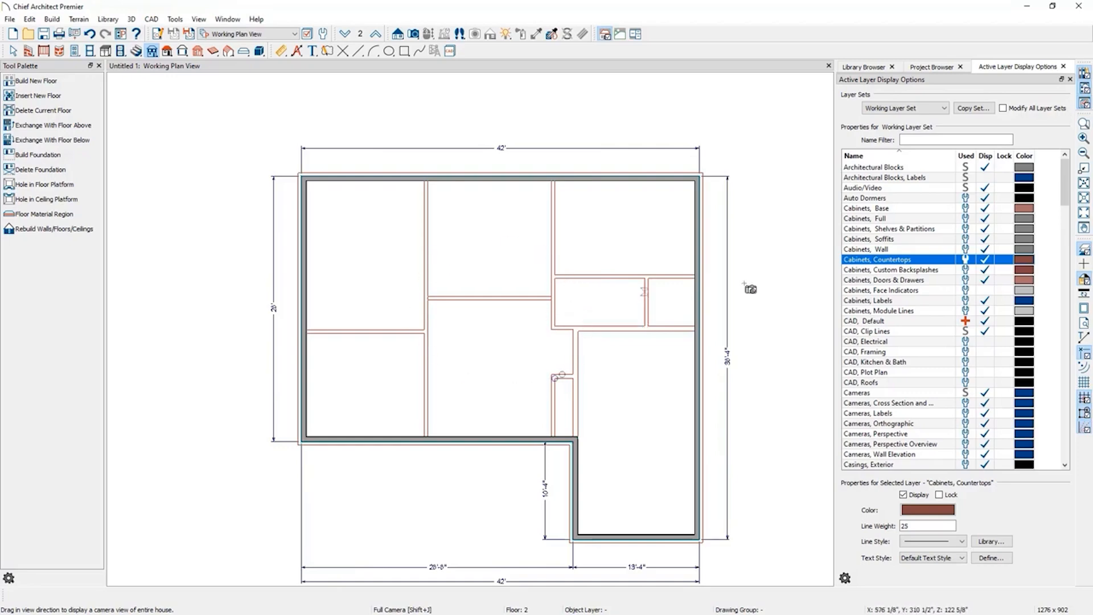
# Draw a straight interior wall on floor 2 running front to back about 13' from the left exterior wall.
pyautogui.click(1084, 251)
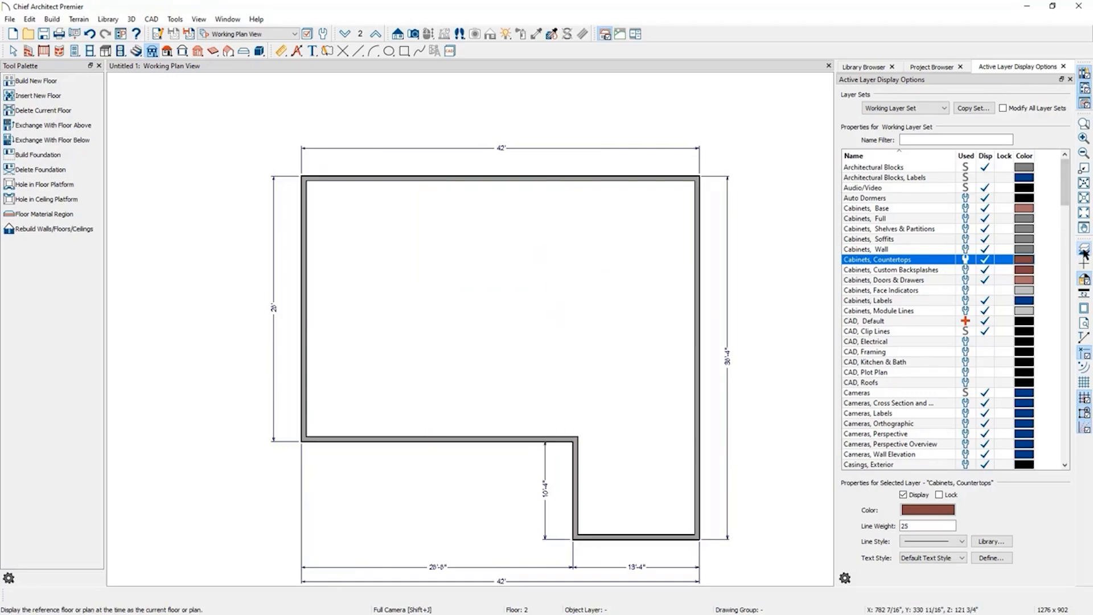
pyautogui.click(1084, 252)
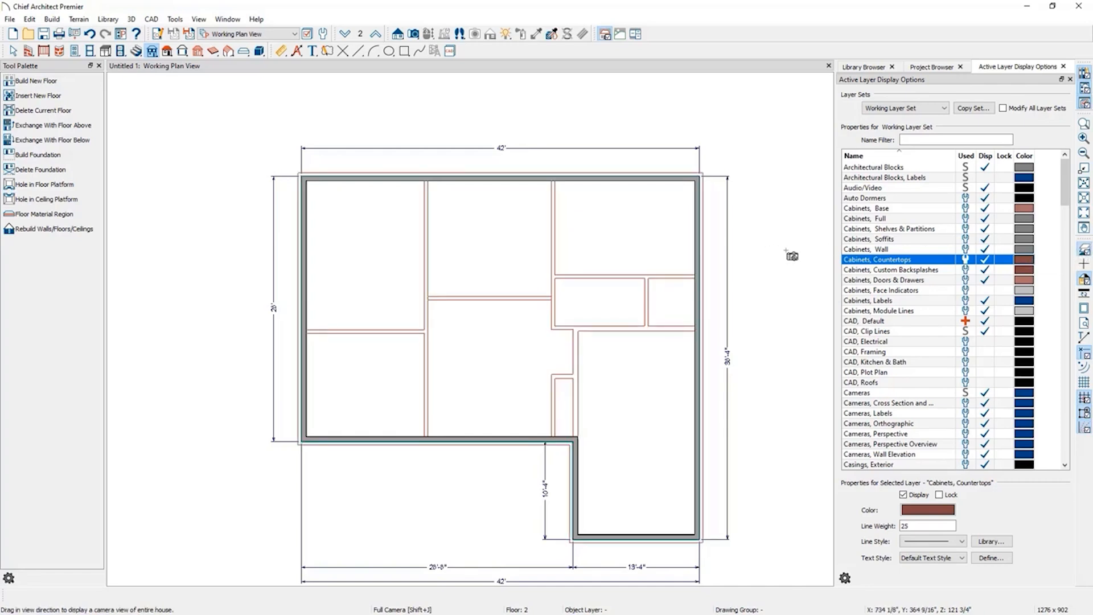
pyautogui.click(28, 51)
pyautogui.click(43, 96)
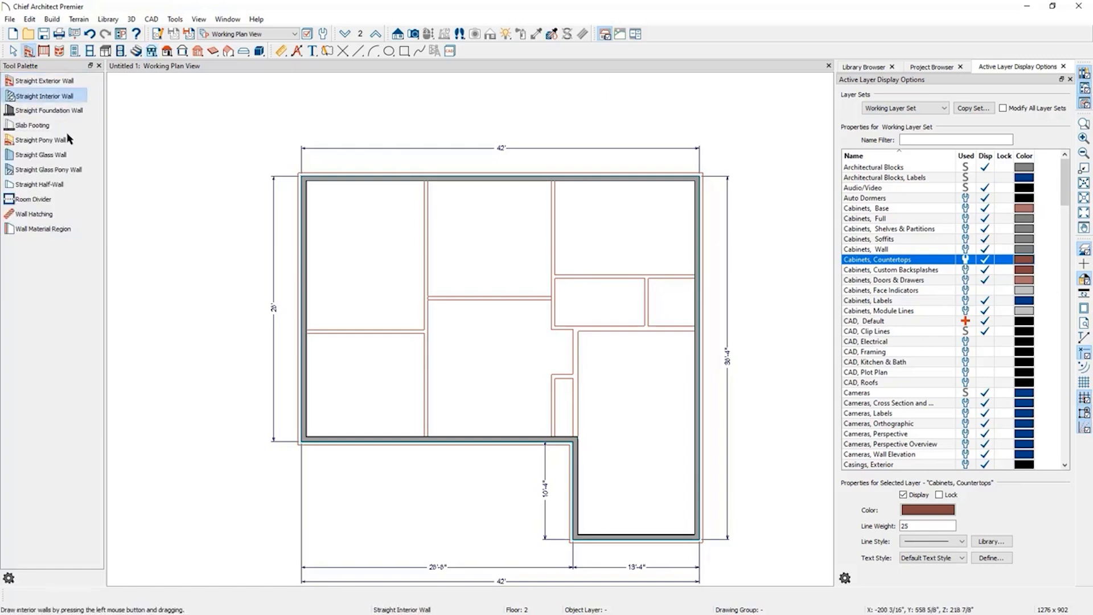
pyautogui.moveTo(427, 181); pyautogui.dragTo(432, 438)
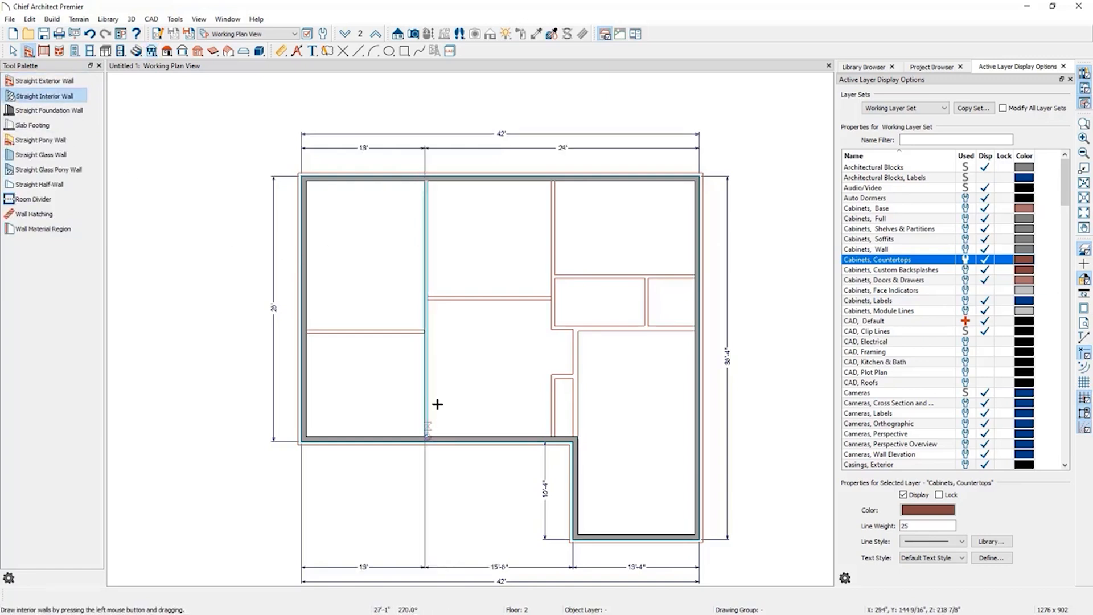
# Align the new second-floor interior wall with the bearing wall on the floor below.
pyautogui.scroll(6, 433, 175)
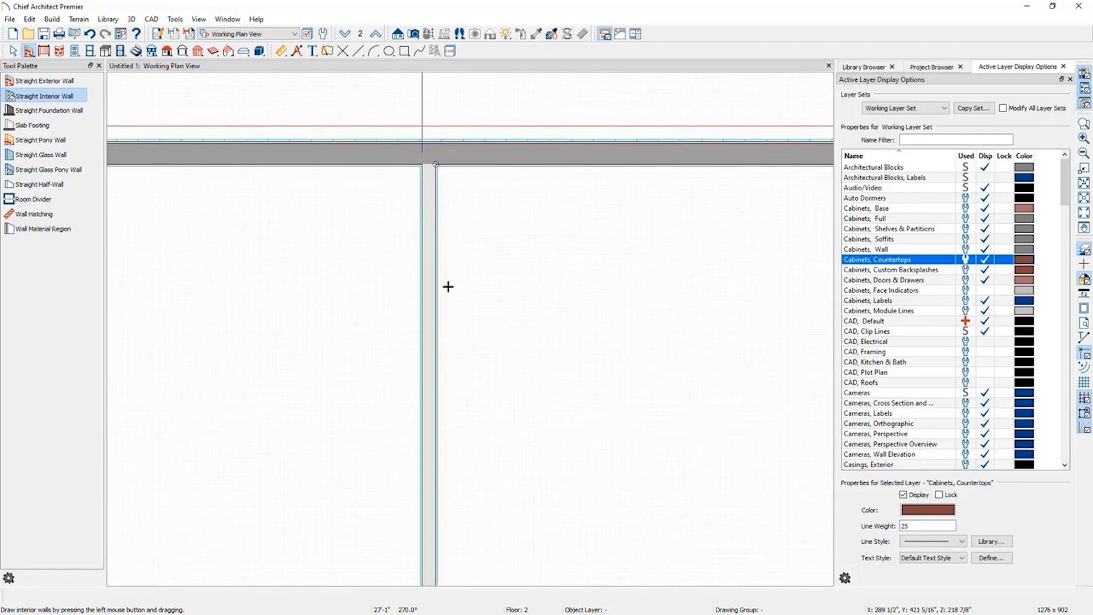
pyautogui.click(428, 195)
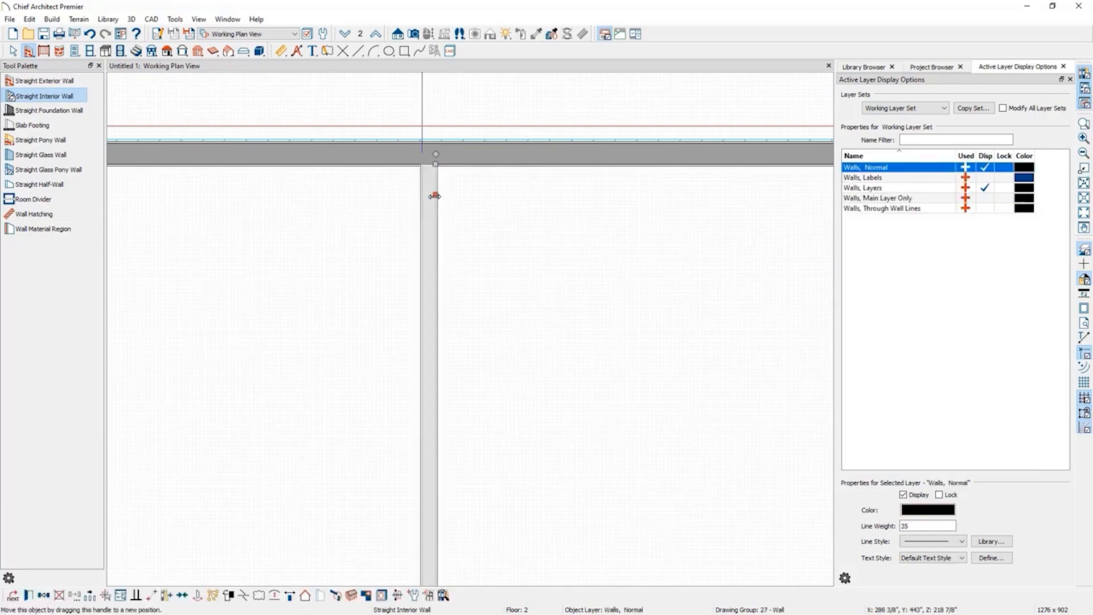
pyautogui.moveTo(428, 196); pyautogui.dragTo(424, 195)
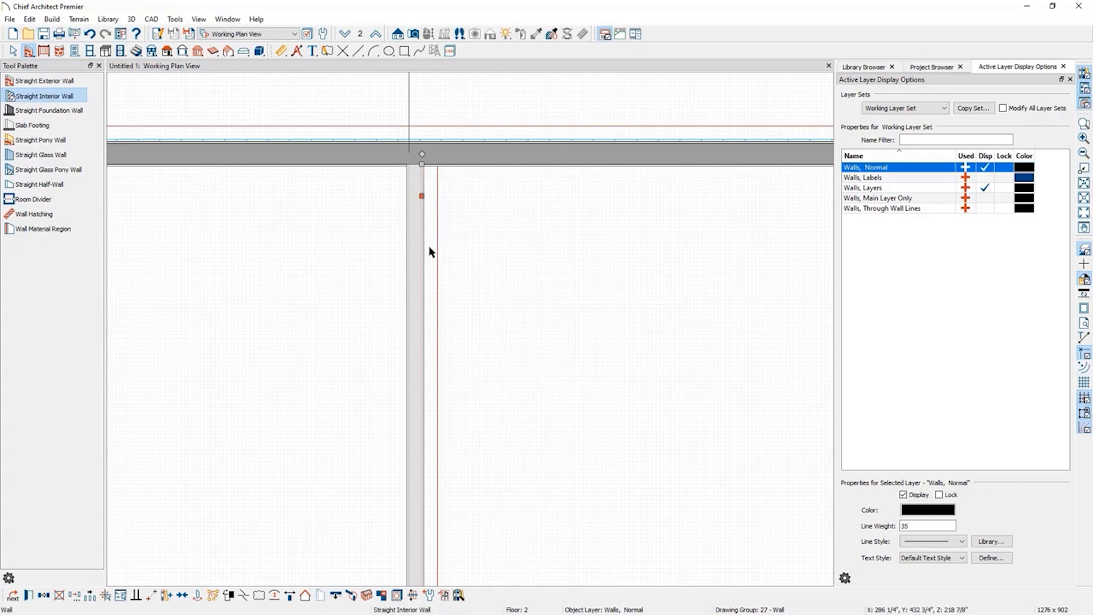
pyautogui.click(337, 598)
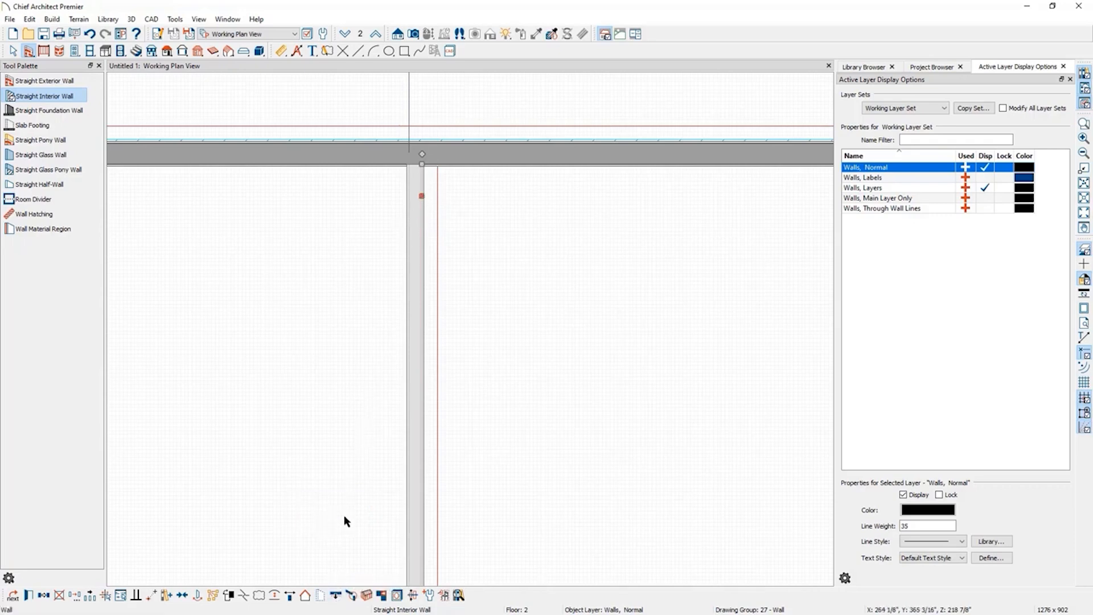
pyautogui.click(336, 597)
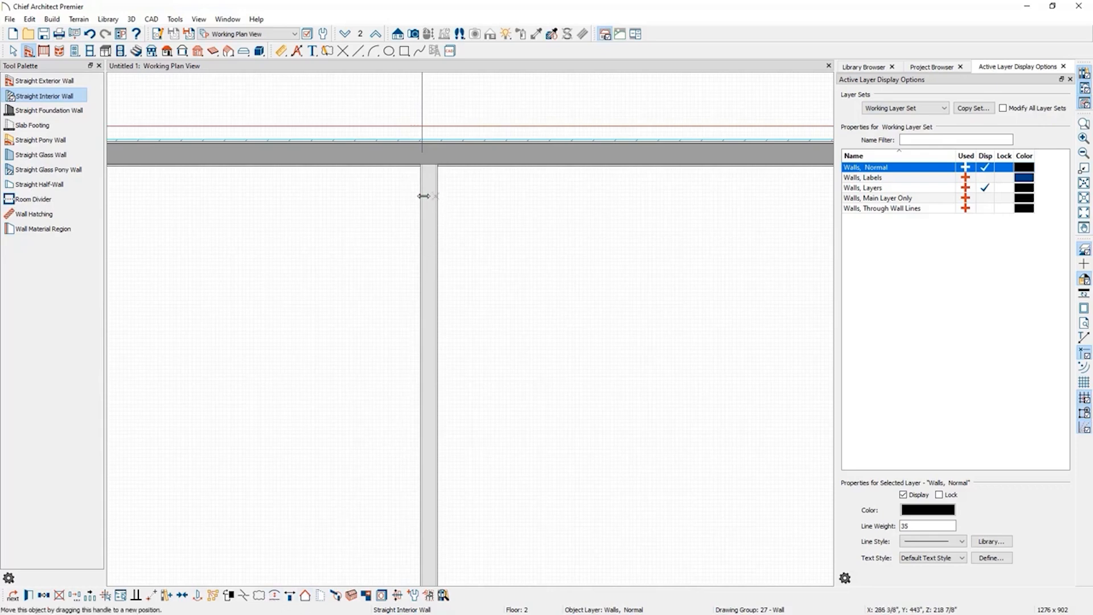
pyautogui.moveTo(434, 200); pyautogui.dragTo(344, 499)
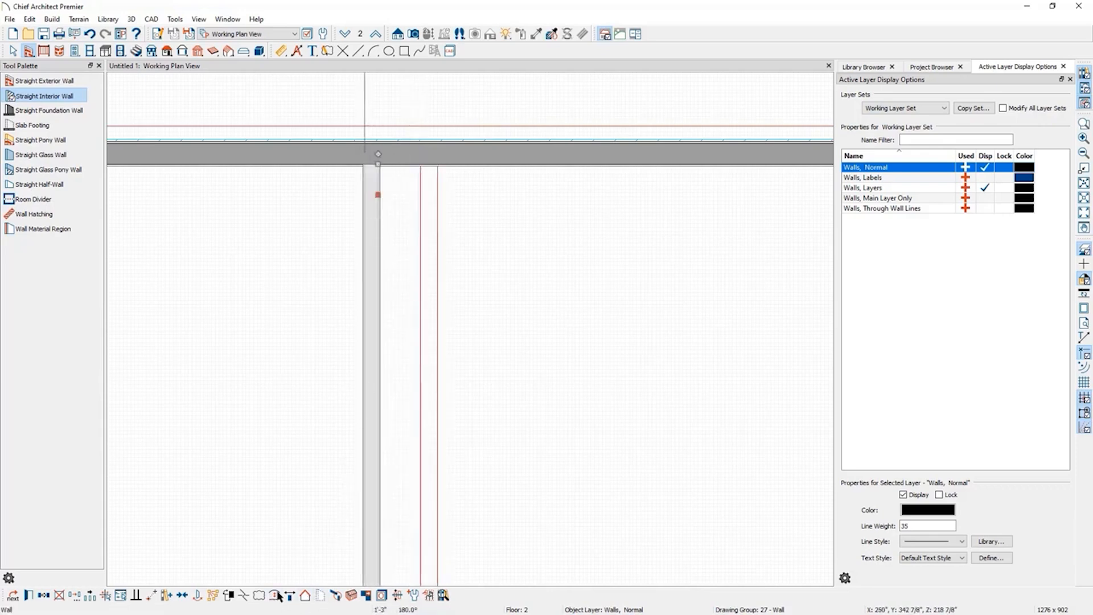
pyautogui.moveTo(378, 196); pyautogui.dragTo(423, 196)
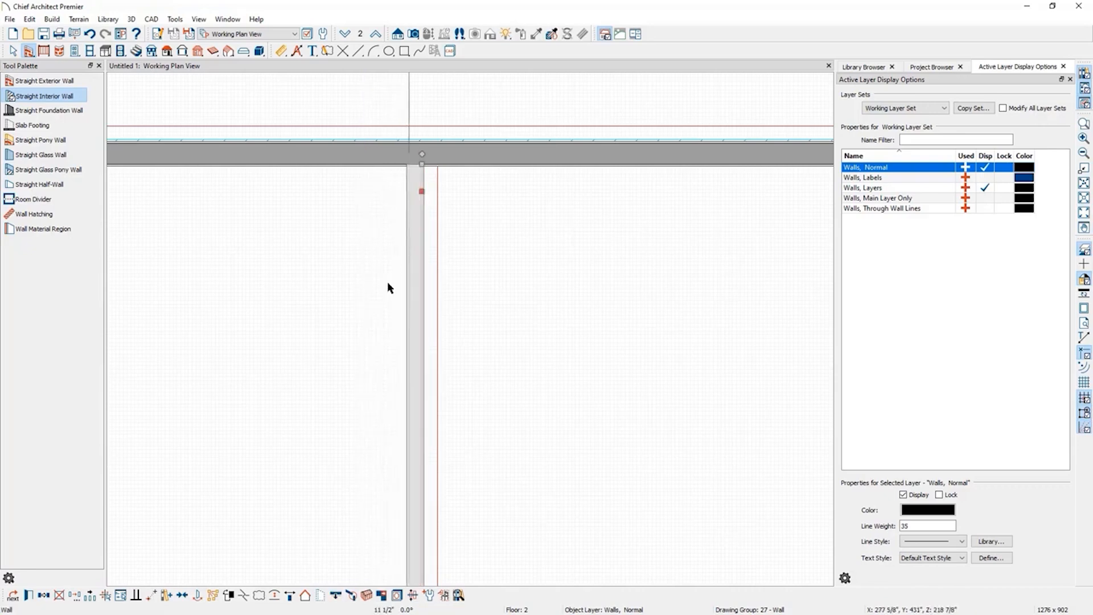
pyautogui.click(336, 596)
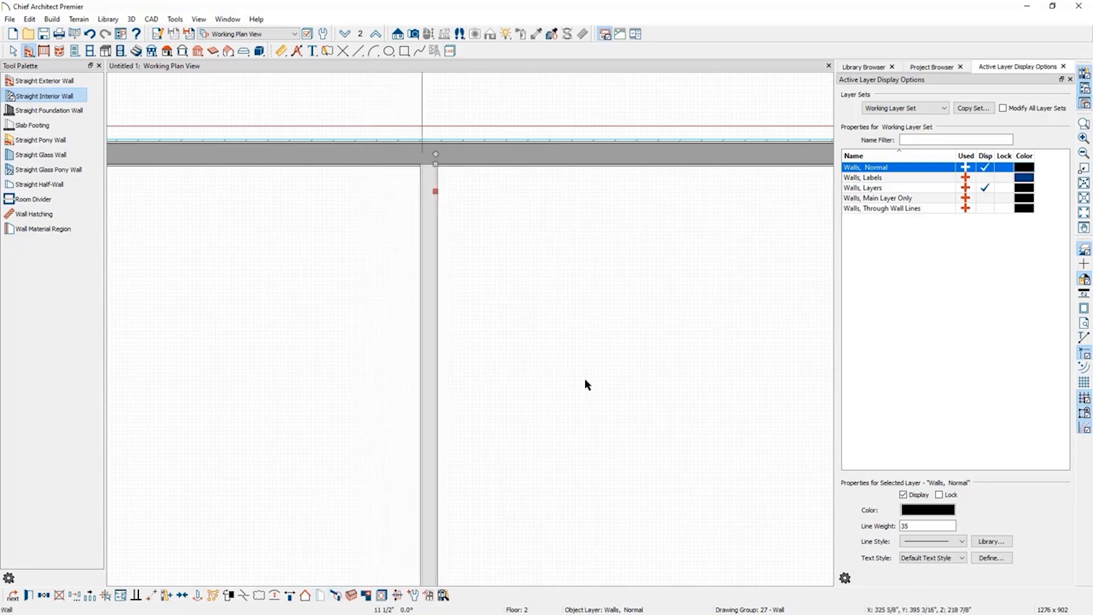
pyautogui.click(498, 334)
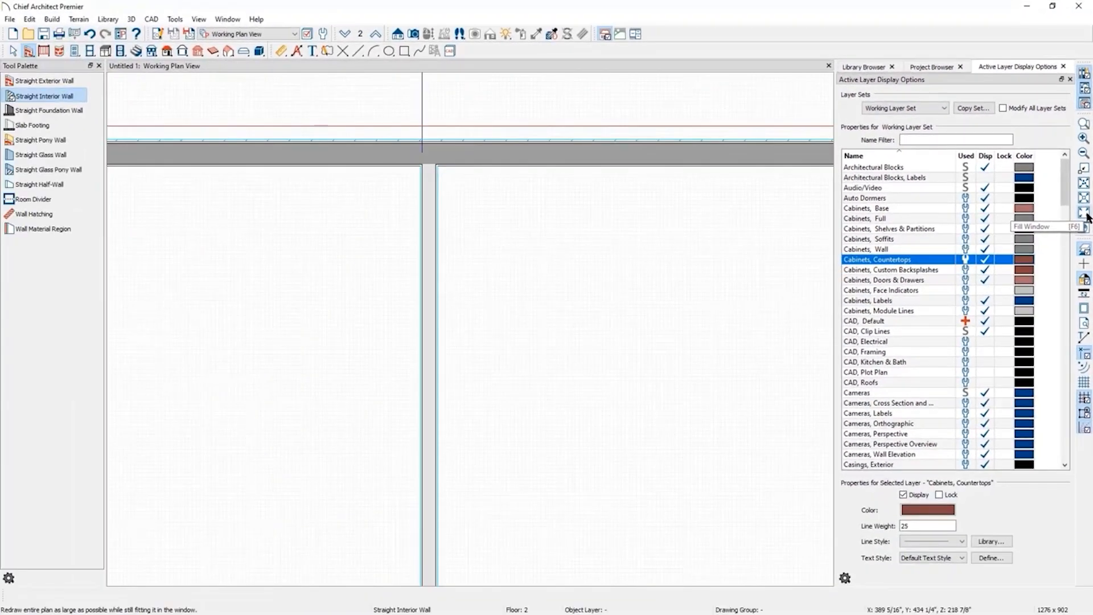
# Switch to floor 1 and hide the plan dimensions layer and the reference floor display.
pyautogui.click(1085, 213)
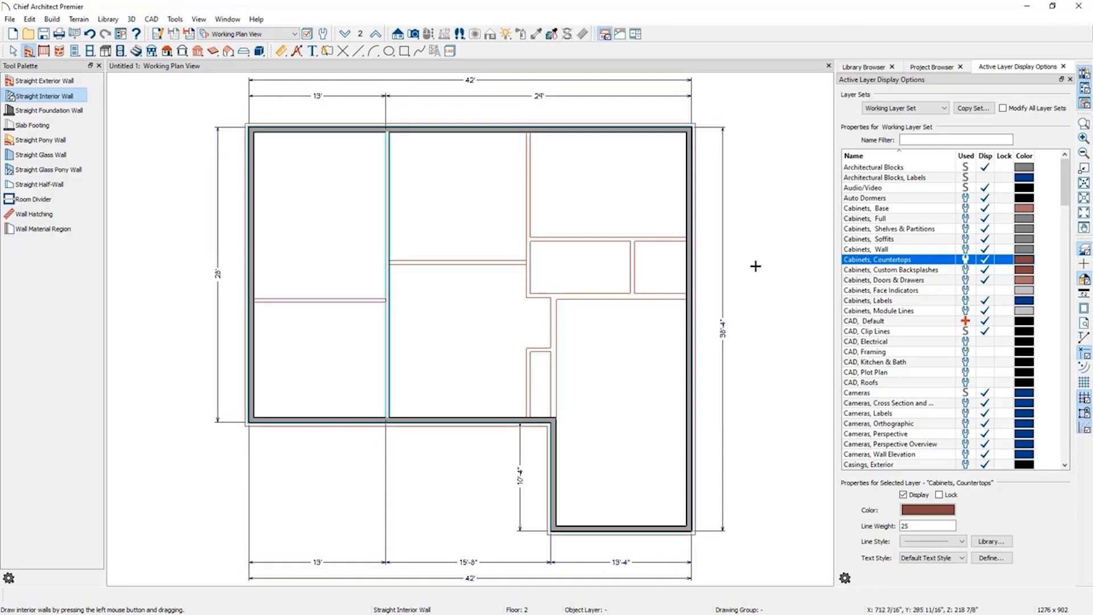
pyautogui.click(1085, 197)
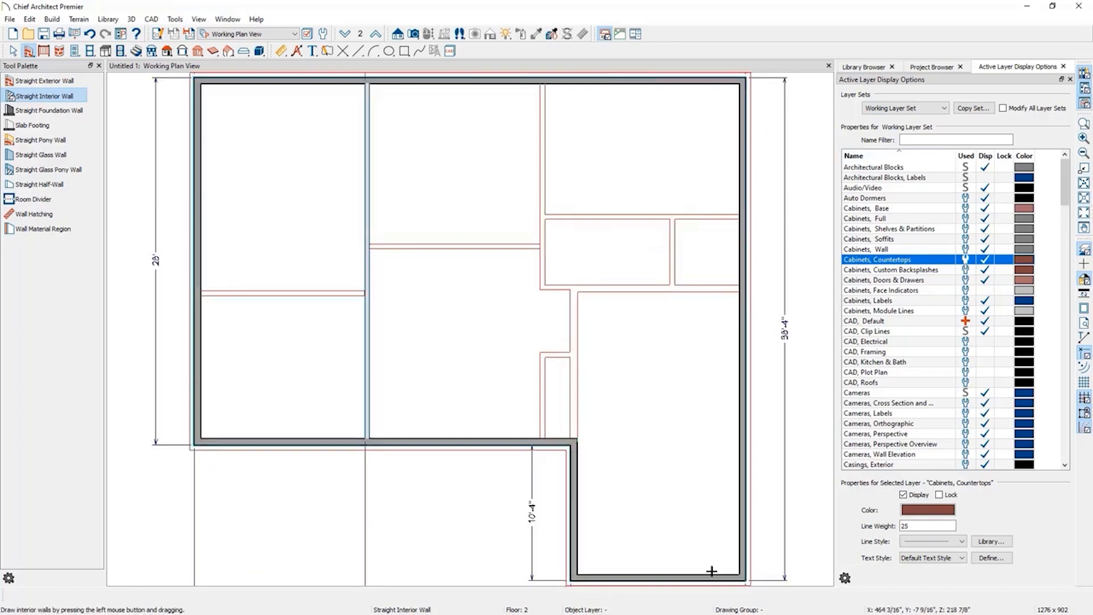
pyautogui.click(1085, 213)
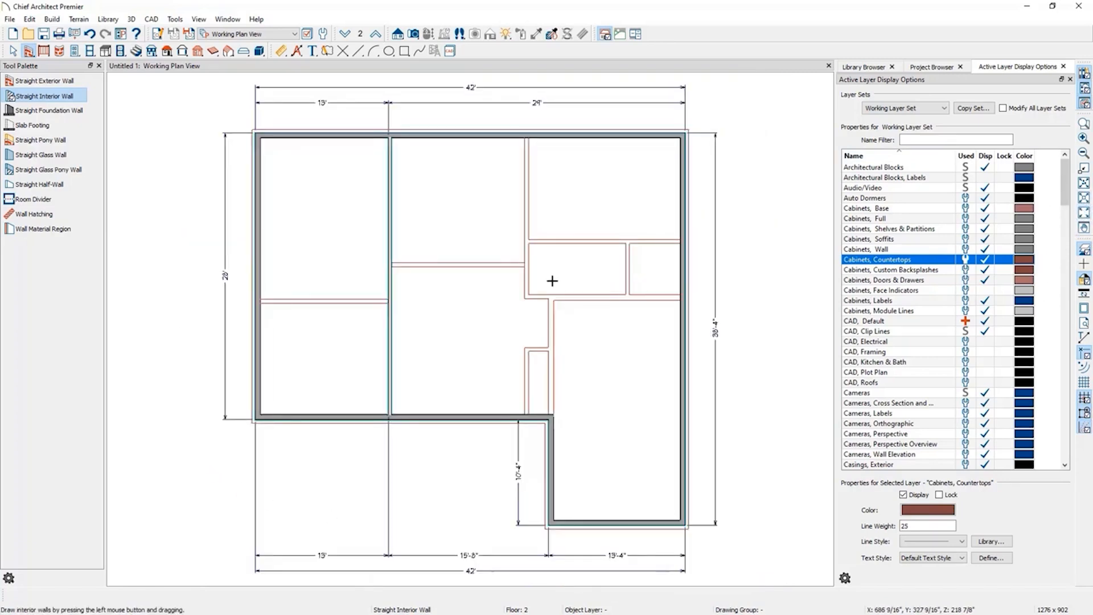
pyautogui.click(346, 36)
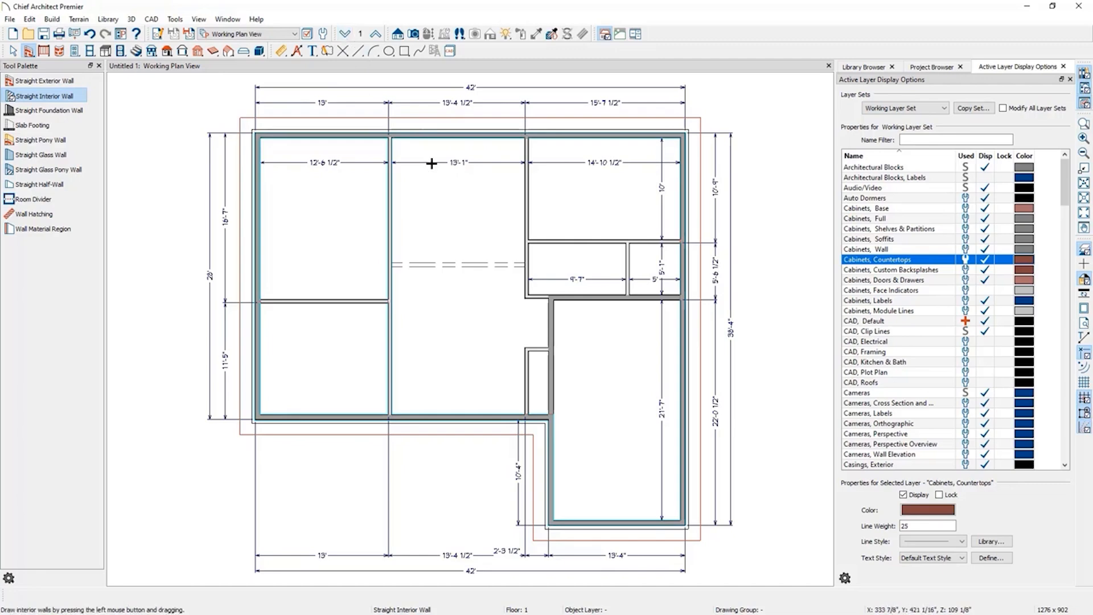
pyautogui.click(13, 51)
pyautogui.click(486, 162)
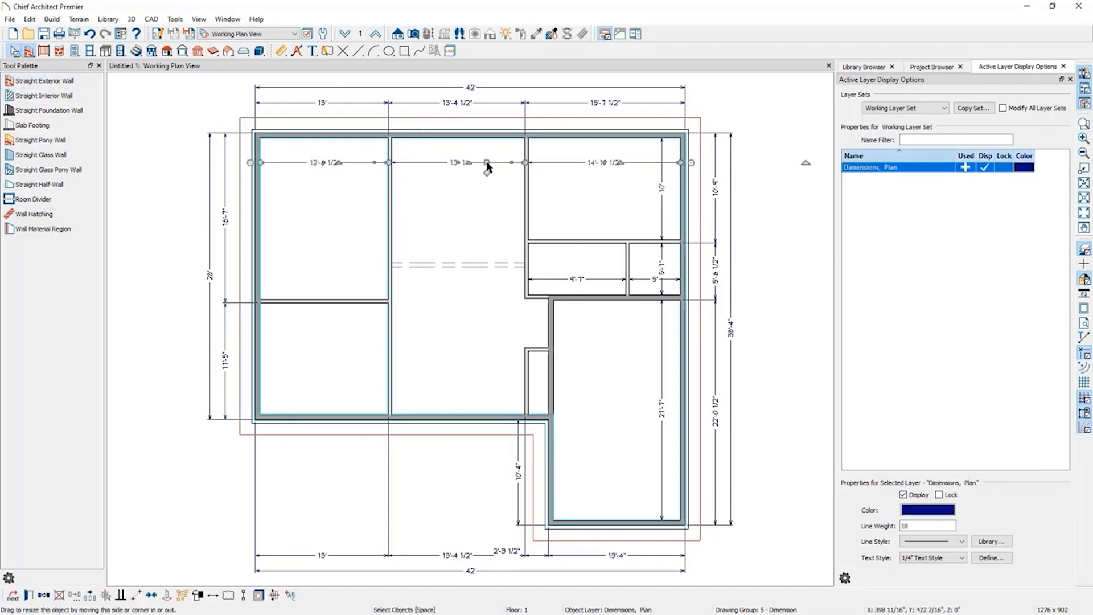
pyautogui.click(986, 168)
pyautogui.click(778, 118)
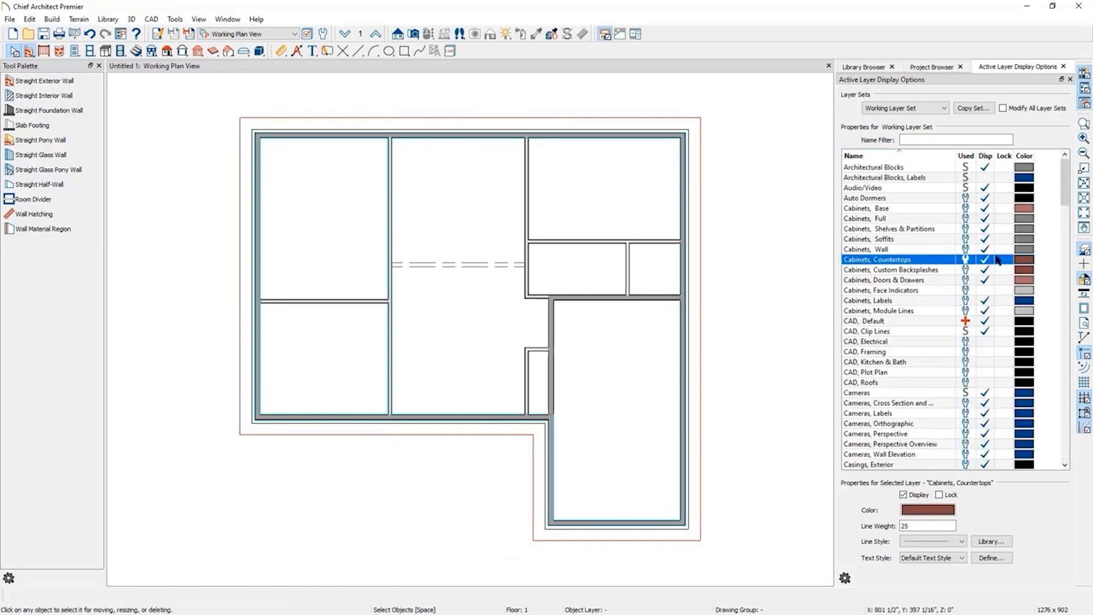
pyautogui.click(1083, 251)
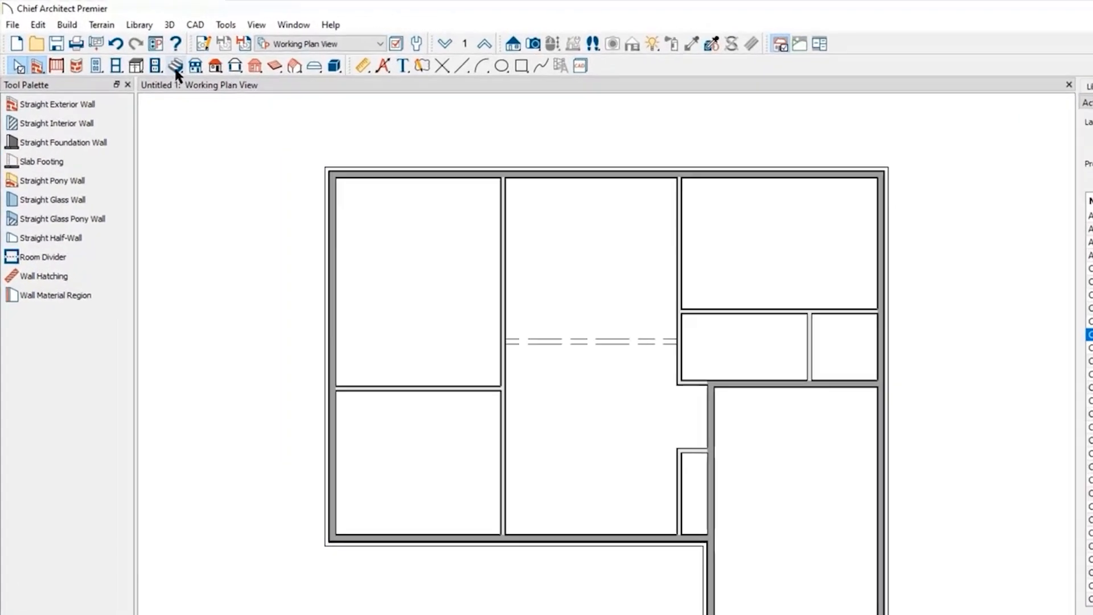
# Try placing a clockwise U-shaped stair with a 3" gap at the top of the central room.
pyautogui.click(176, 66)
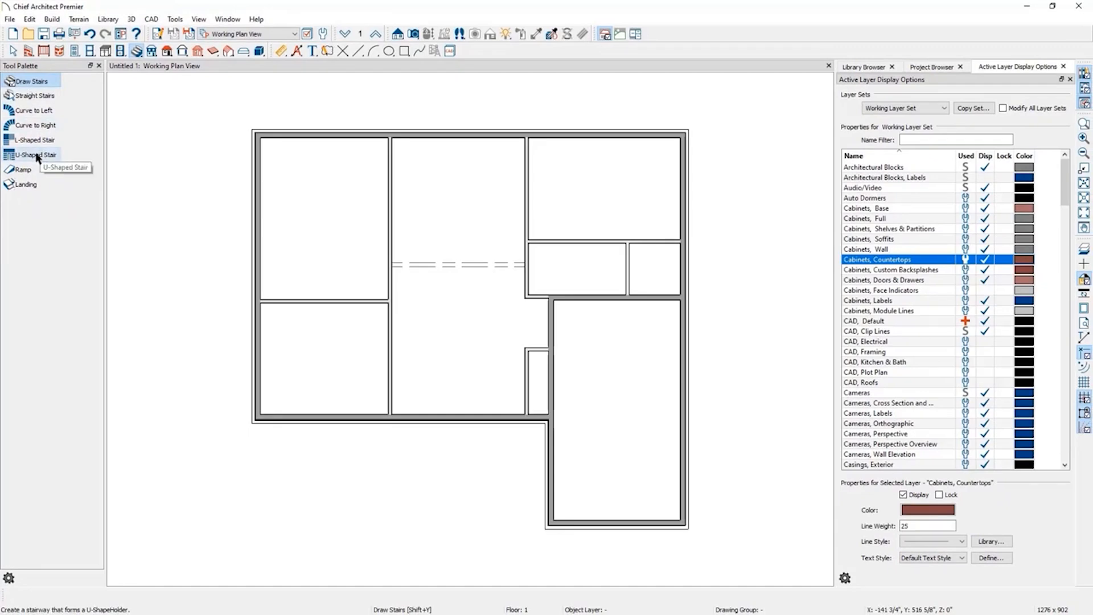
pyautogui.click(36, 155)
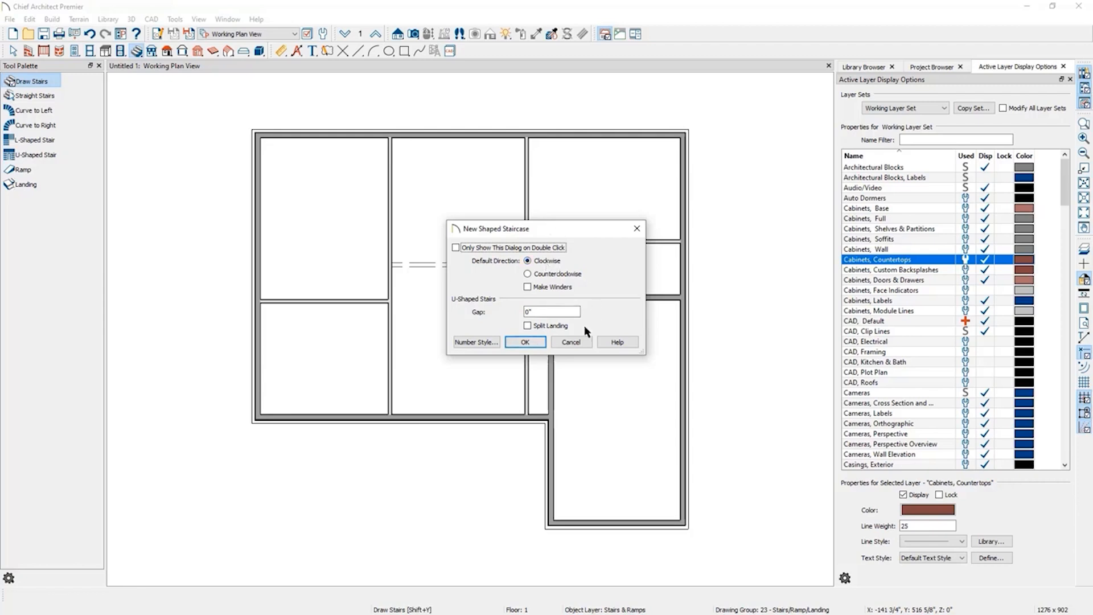
pyautogui.doubleClick(548, 313)
pyautogui.click(511, 343)
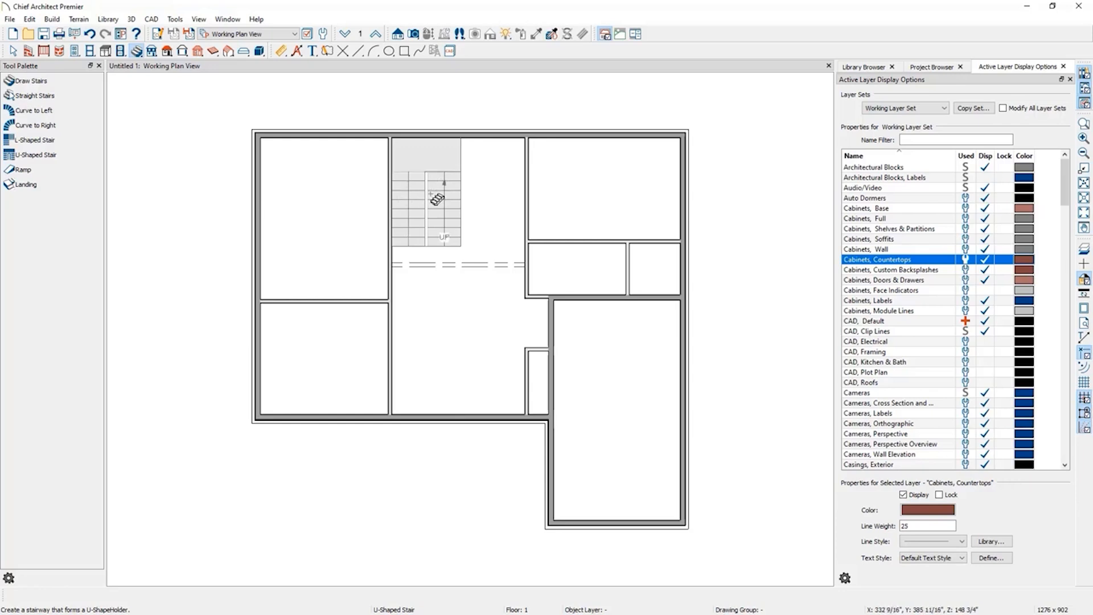
pyautogui.click(431, 194)
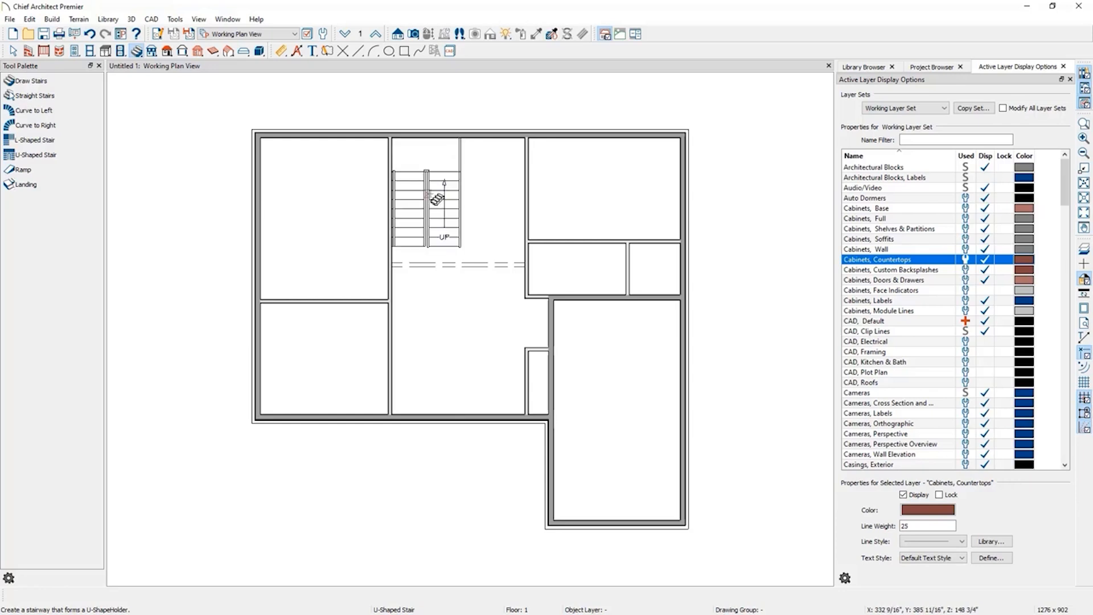
pyautogui.click(89, 34)
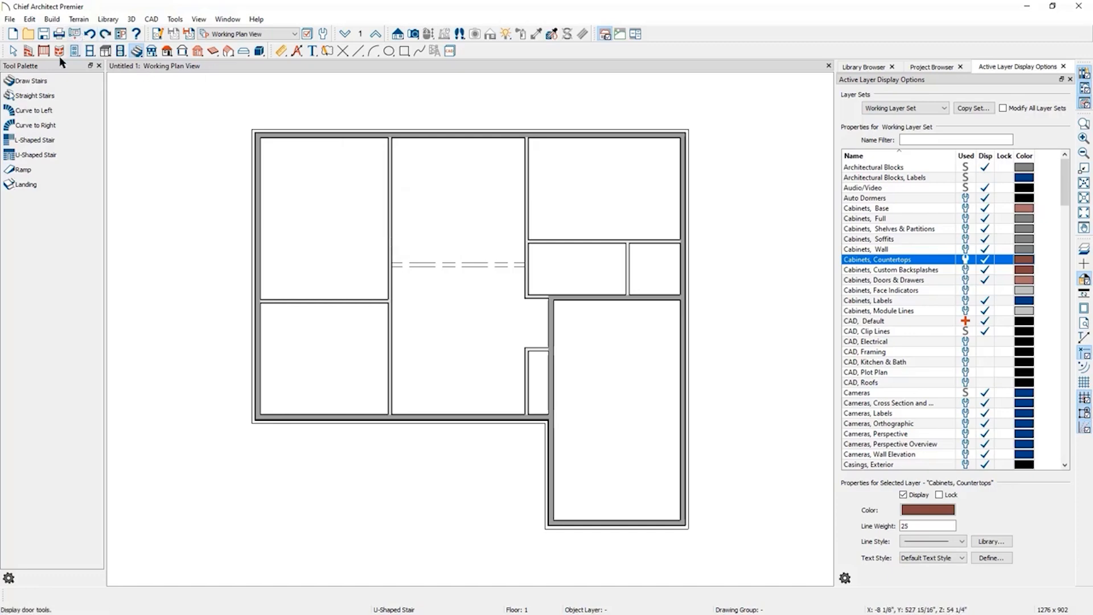
# Try placing an L-shaped stair in the upper left corner of the central room.
pyautogui.doubleClick(44, 144)
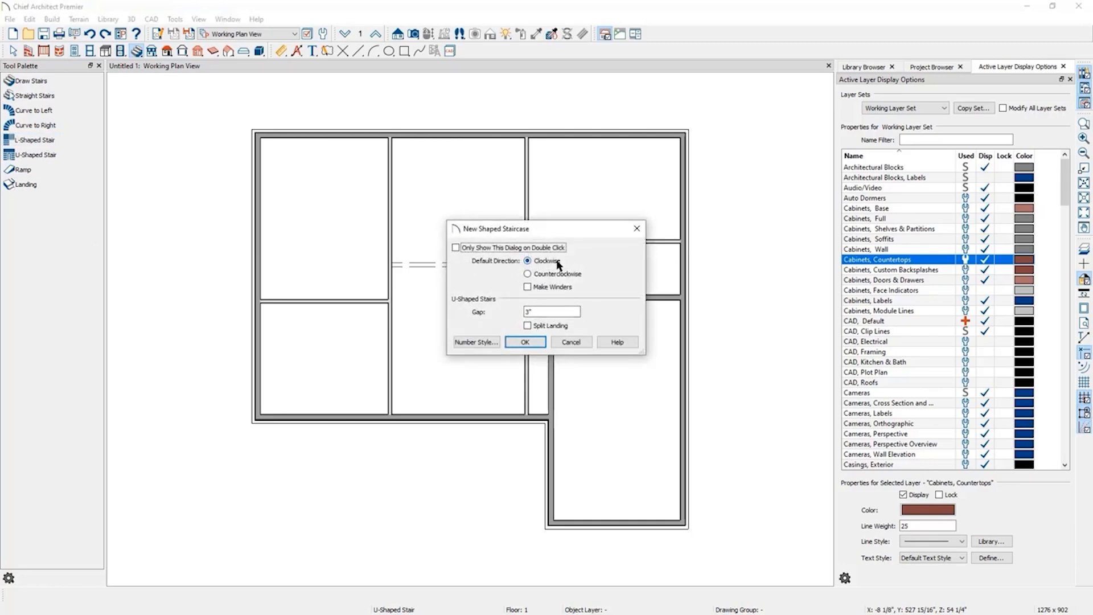
pyautogui.click(525, 341)
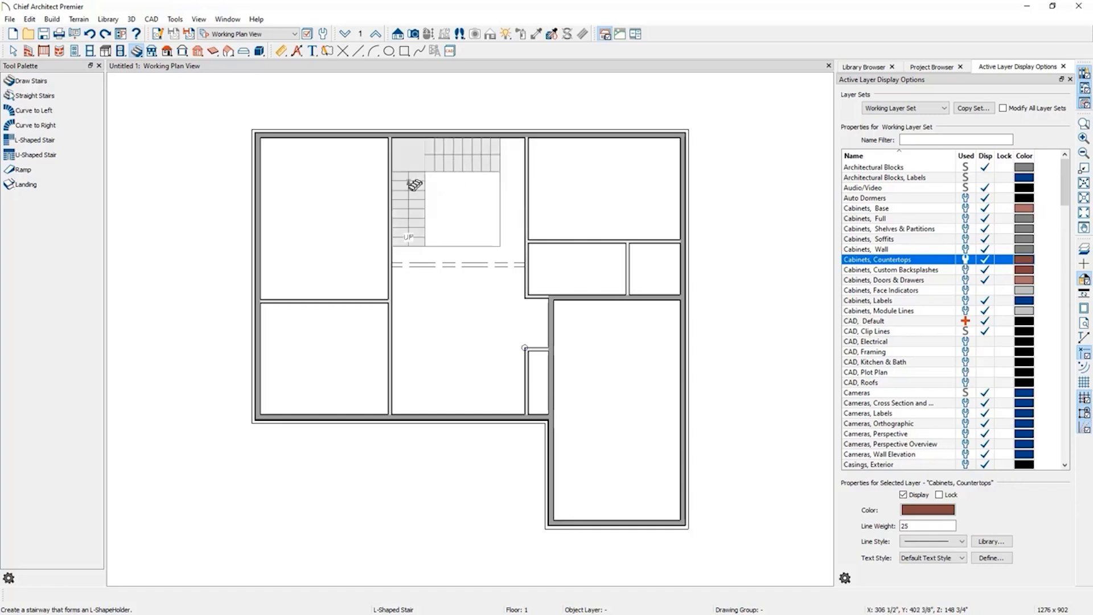
pyautogui.click(408, 186)
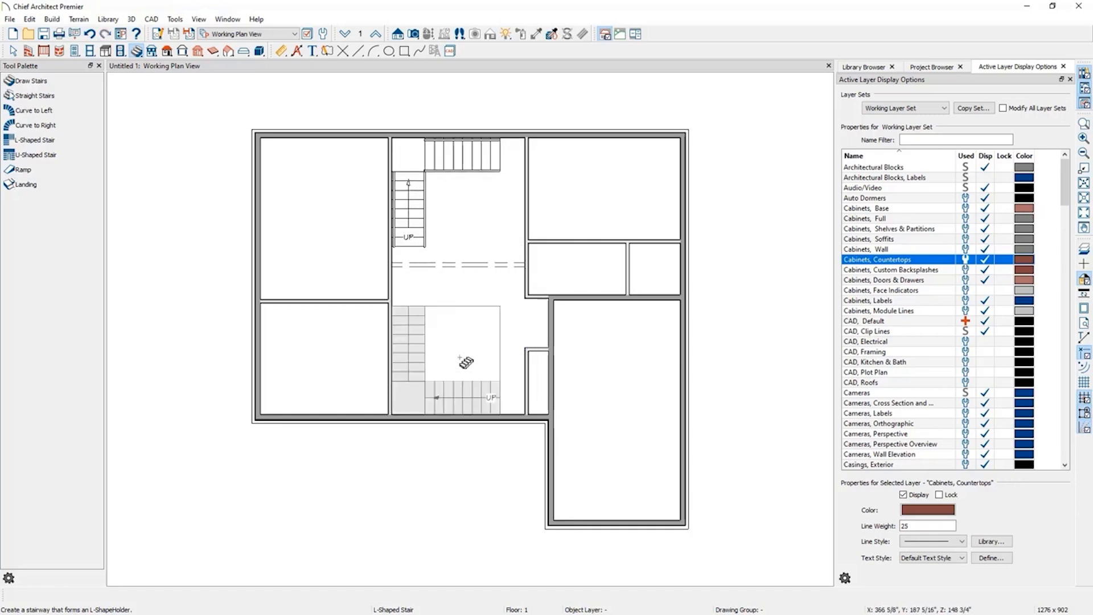
pyautogui.click(91, 35)
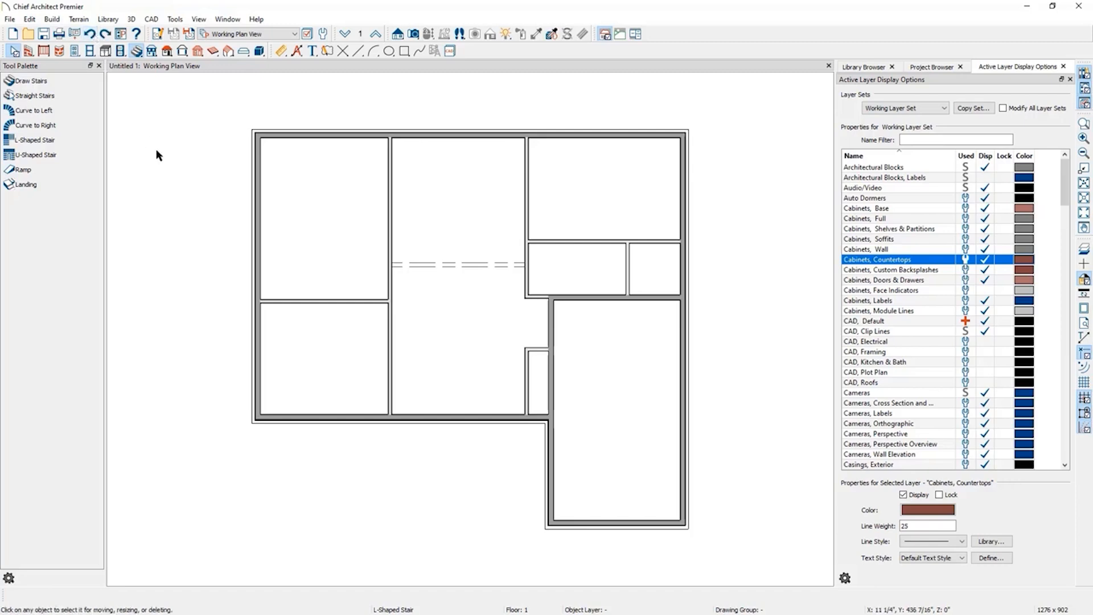
# Draw a straight stair about 11'-6" long up the left wall of the central room, snapping it to the wall and extending its top.
pyautogui.click(34, 95)
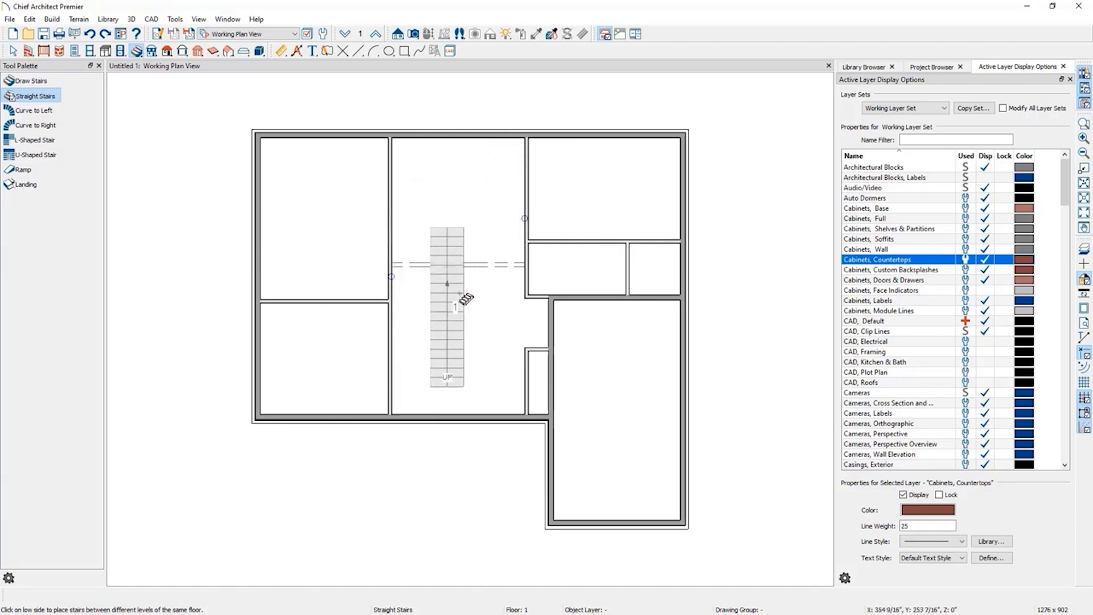
pyautogui.click(39, 81)
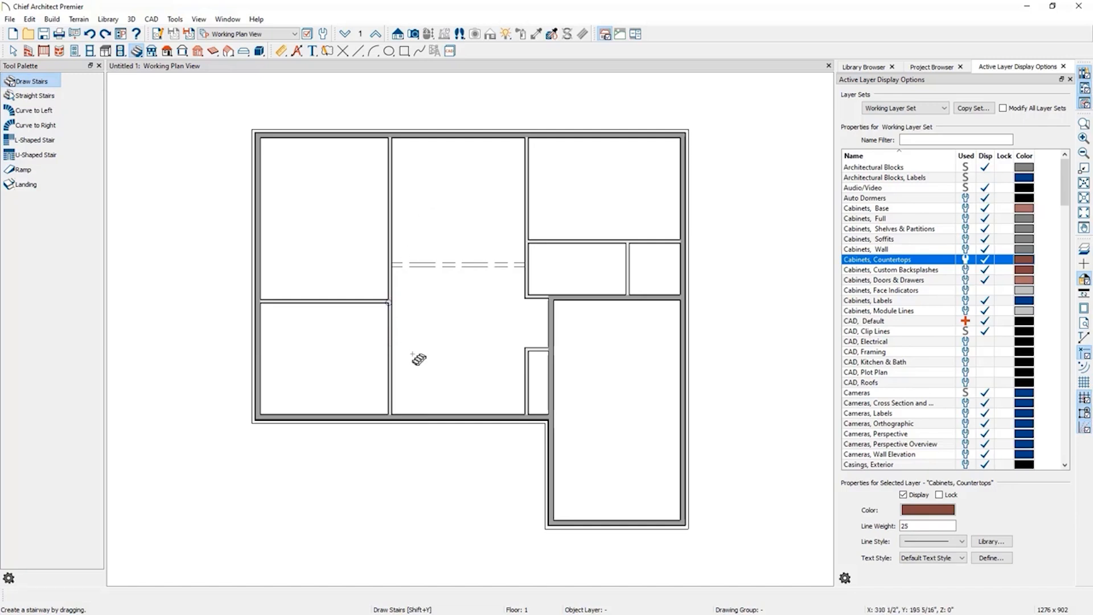
pyautogui.moveTo(413, 353); pyautogui.dragTo(420, 240)
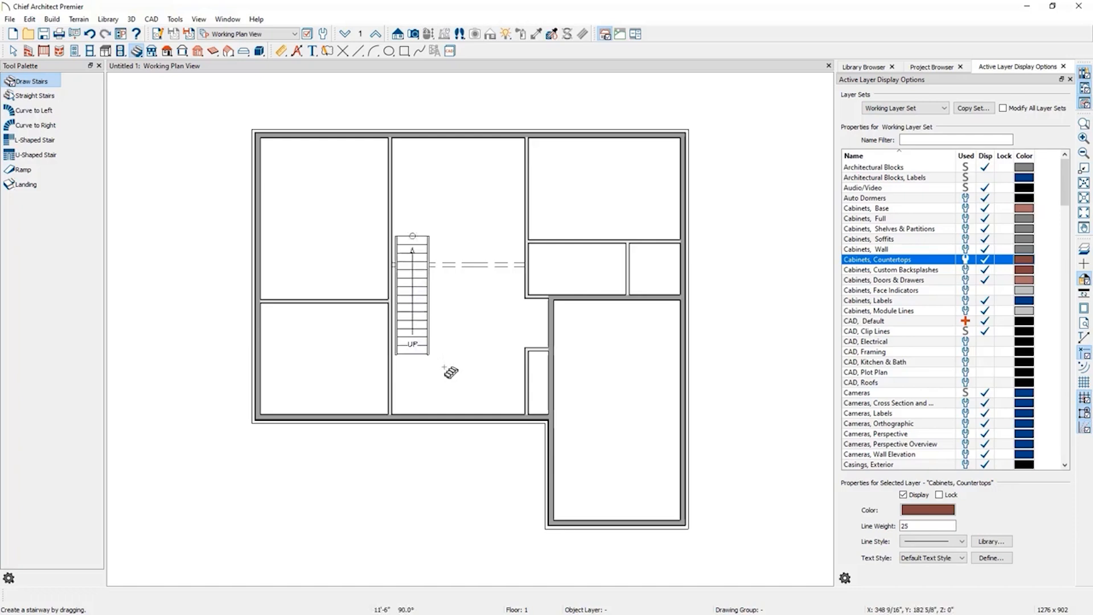
pyautogui.click(415, 319)
pyautogui.moveTo(411, 294); pyautogui.dragTo(407, 294)
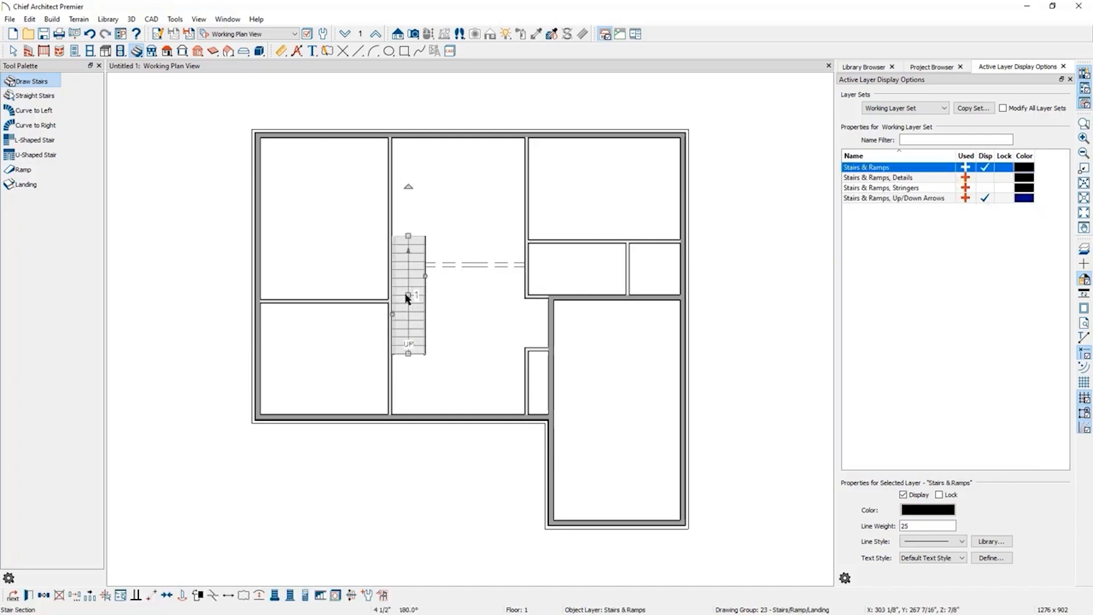
pyautogui.moveTo(410, 234)
pyautogui.mouseDown()
pyautogui.moveTo(407, 292)
pyautogui.moveTo(407, 220)
pyautogui.mouseUp()
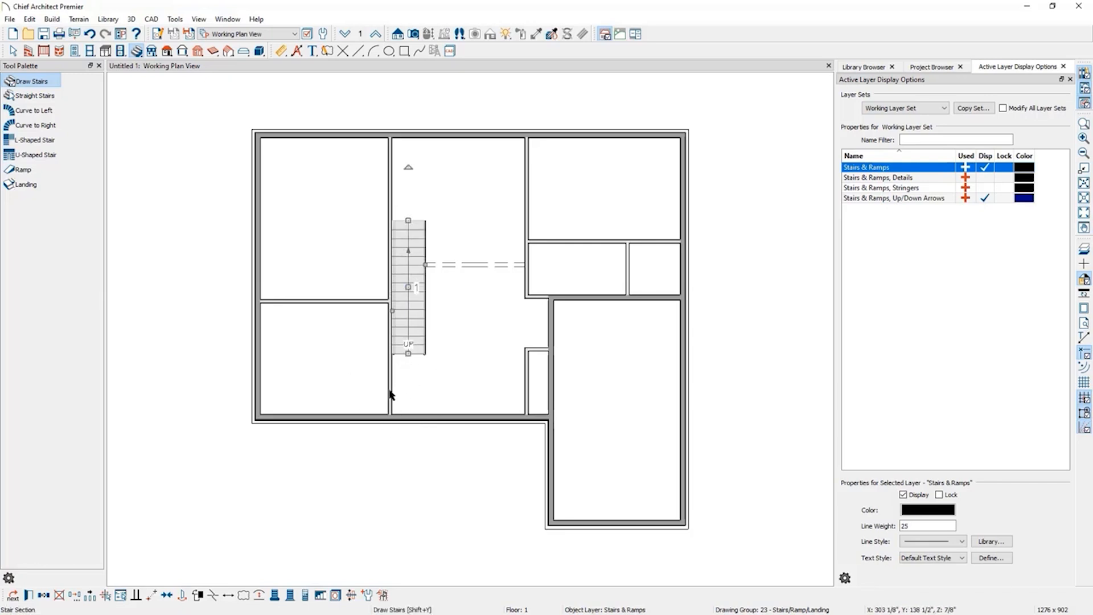
# Dimension the distance from the stair's bottom to the room's lower wall, turning on the plan dimensions layer, and snap the end to the wall.
pyautogui.click(279, 51)
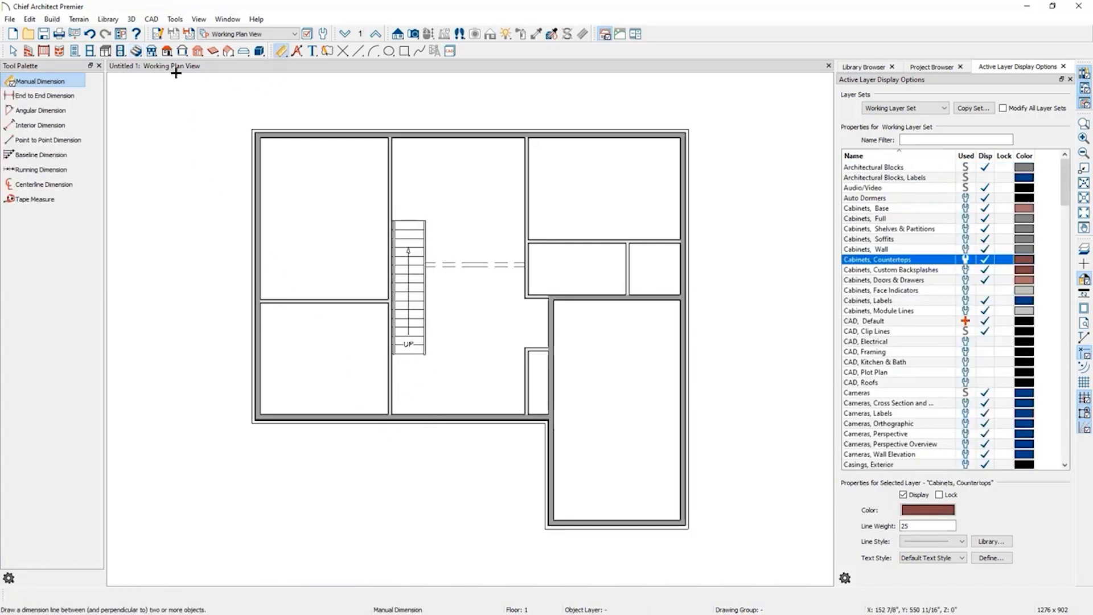
pyautogui.click(31, 98)
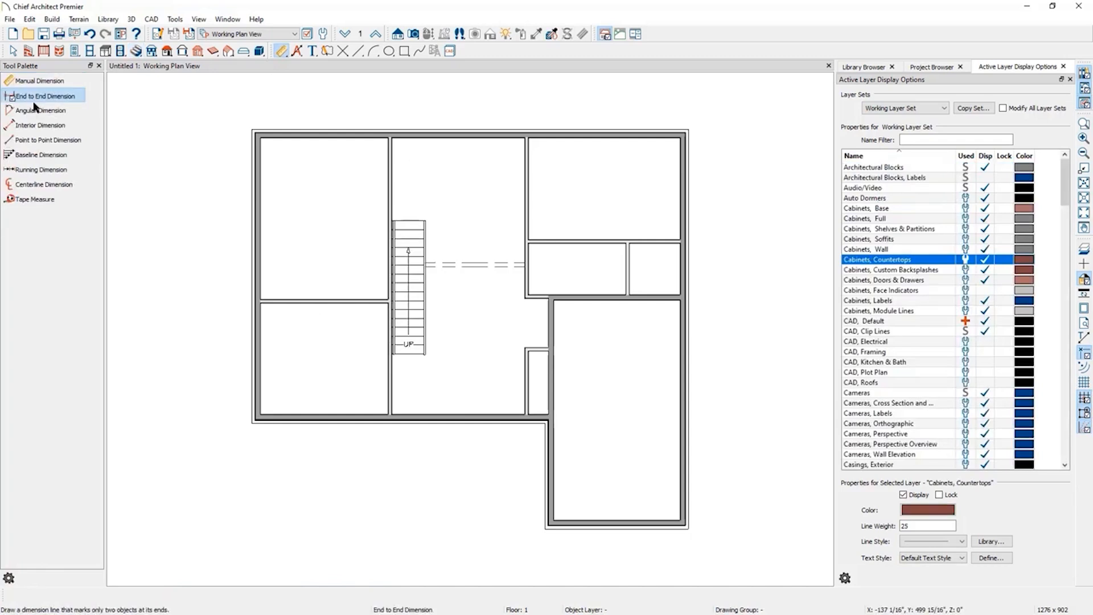
pyautogui.moveTo(408, 354); pyautogui.dragTo(409, 416)
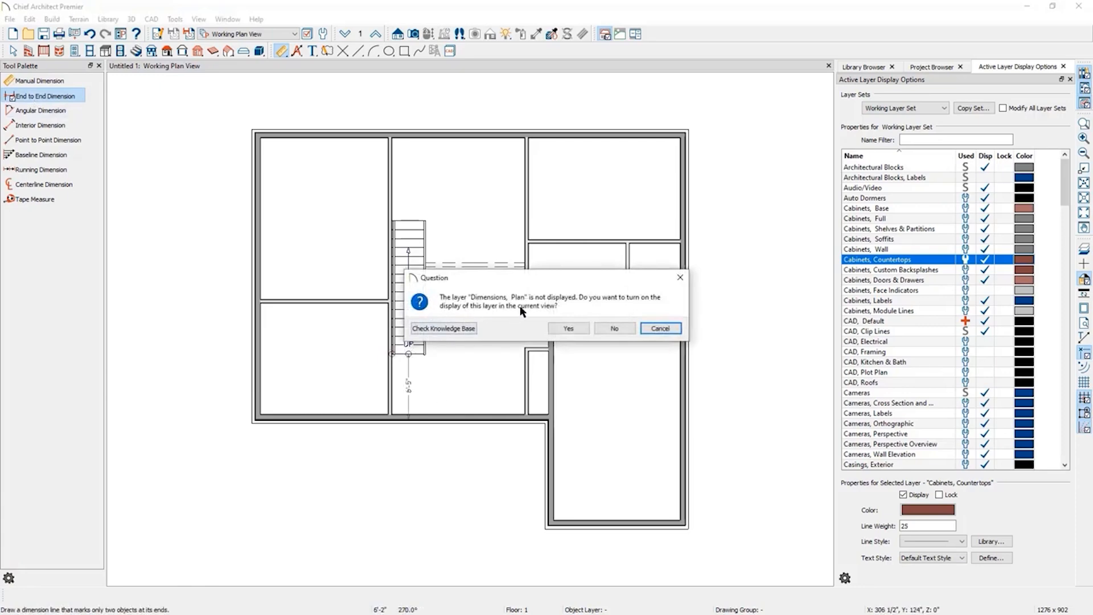
pyautogui.click(568, 330)
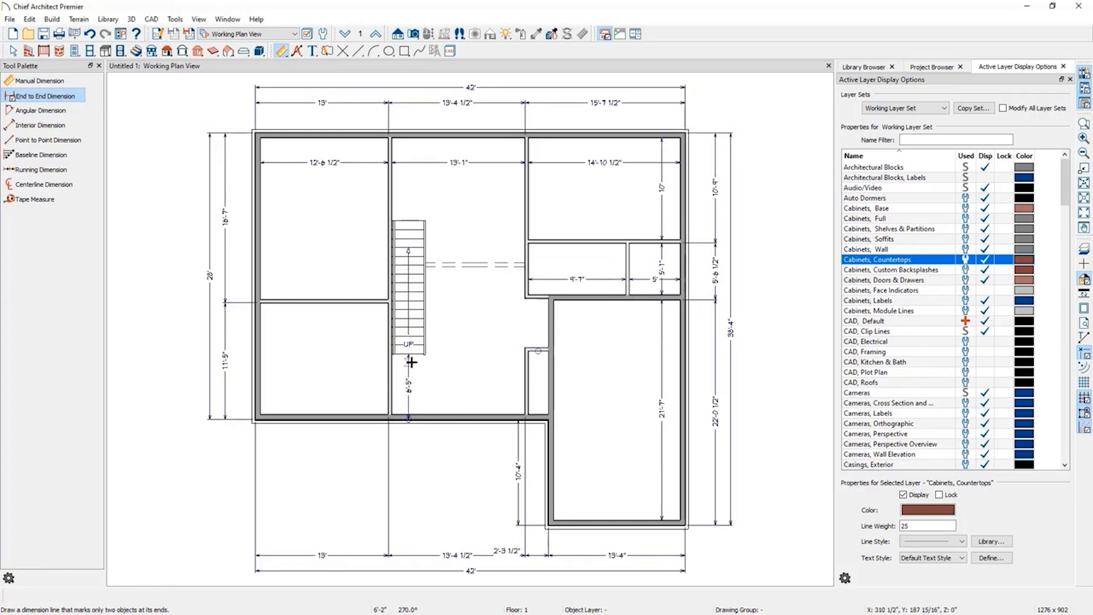
pyautogui.scroll(5, 416, 419)
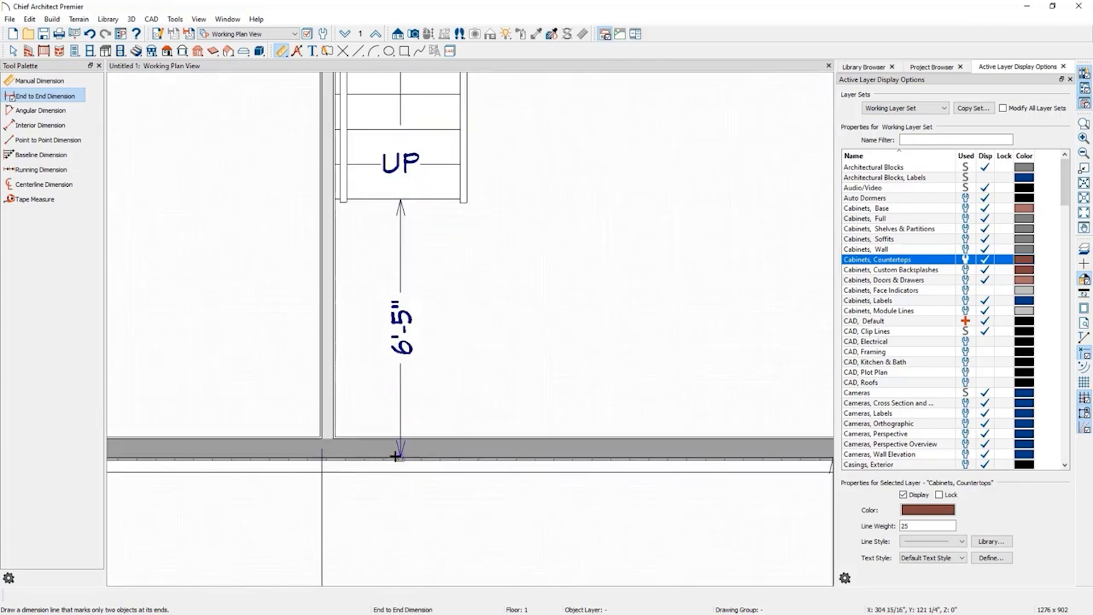
pyautogui.click(402, 405)
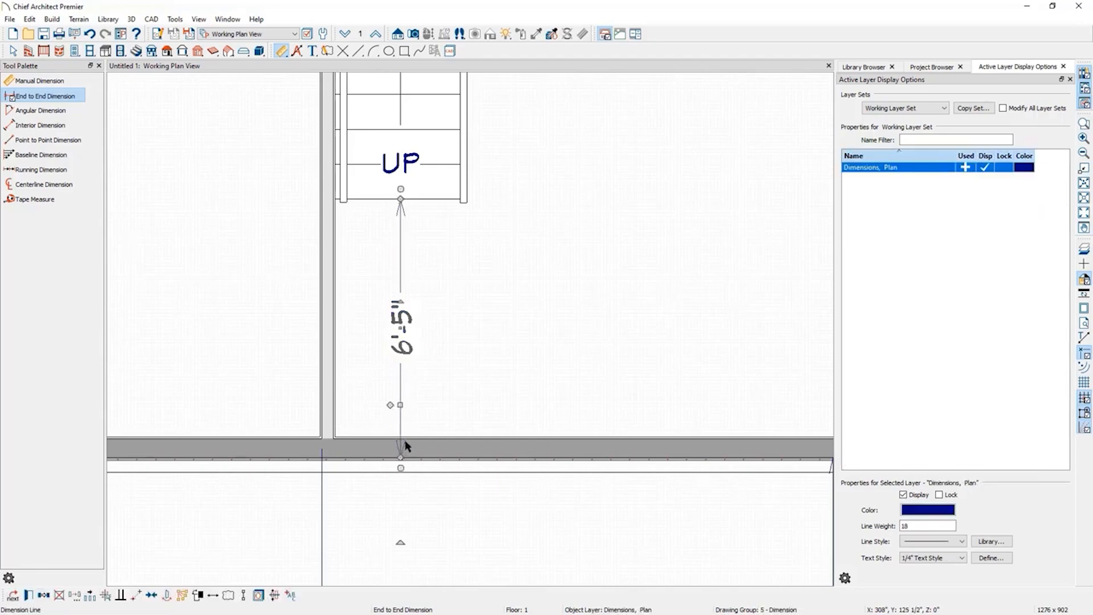
pyautogui.moveTo(402, 466); pyautogui.dragTo(428, 474)
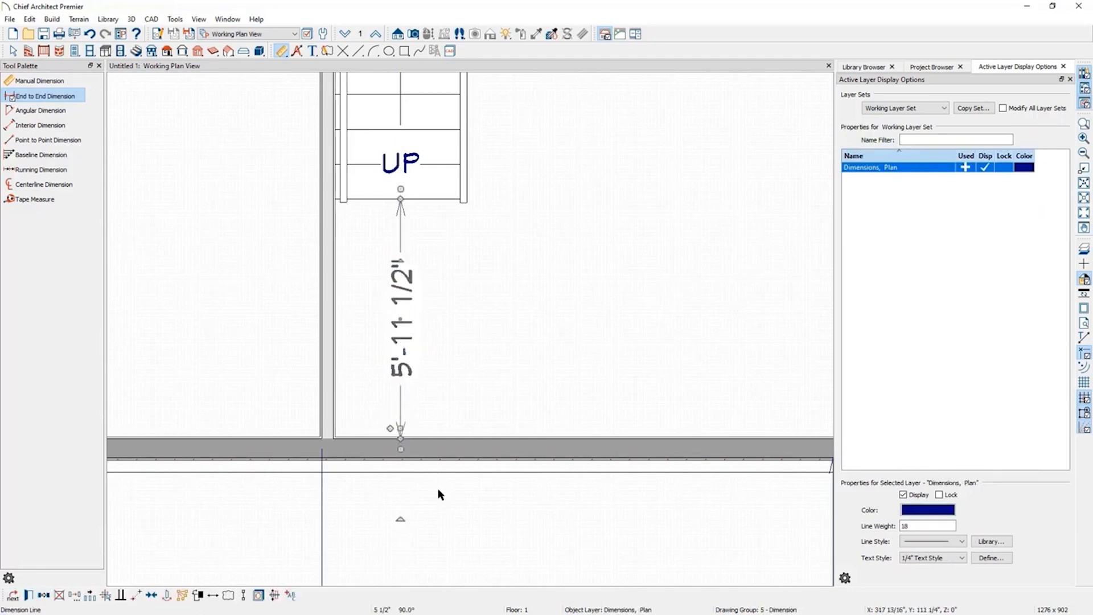
pyautogui.scroll(-2, 414, 533)
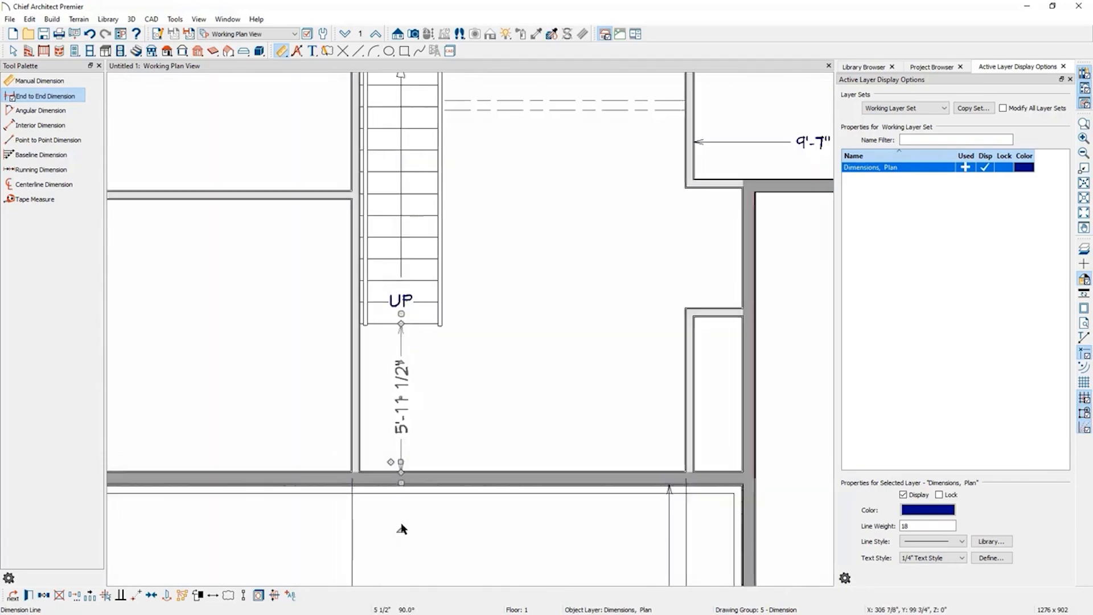
# Set the gap between the stair's bottom and the lower wall to 4'.
pyautogui.press('Escape')
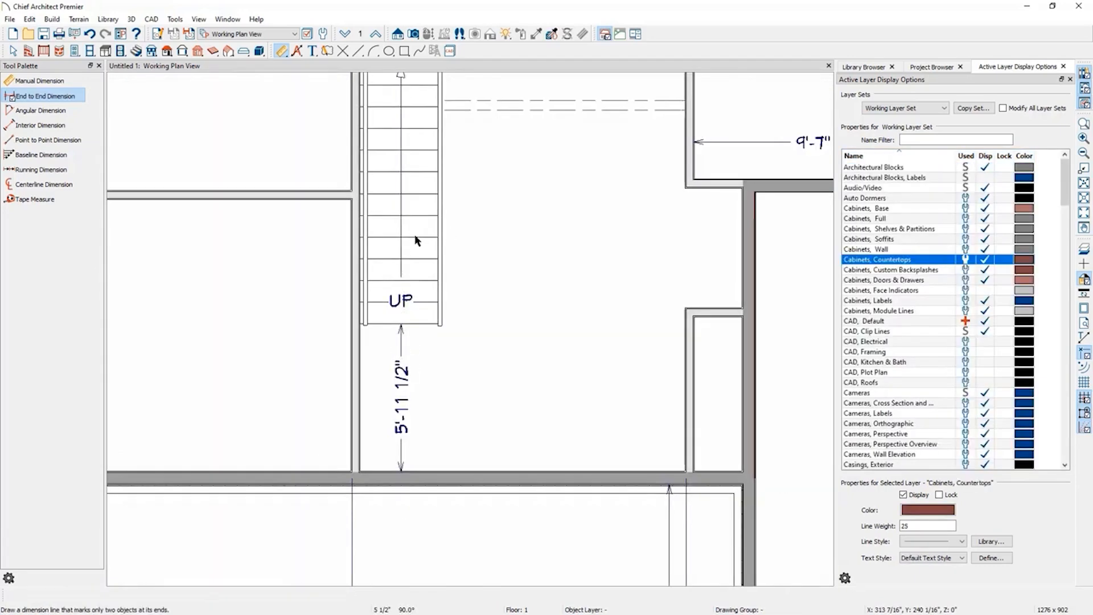
pyautogui.press('space')
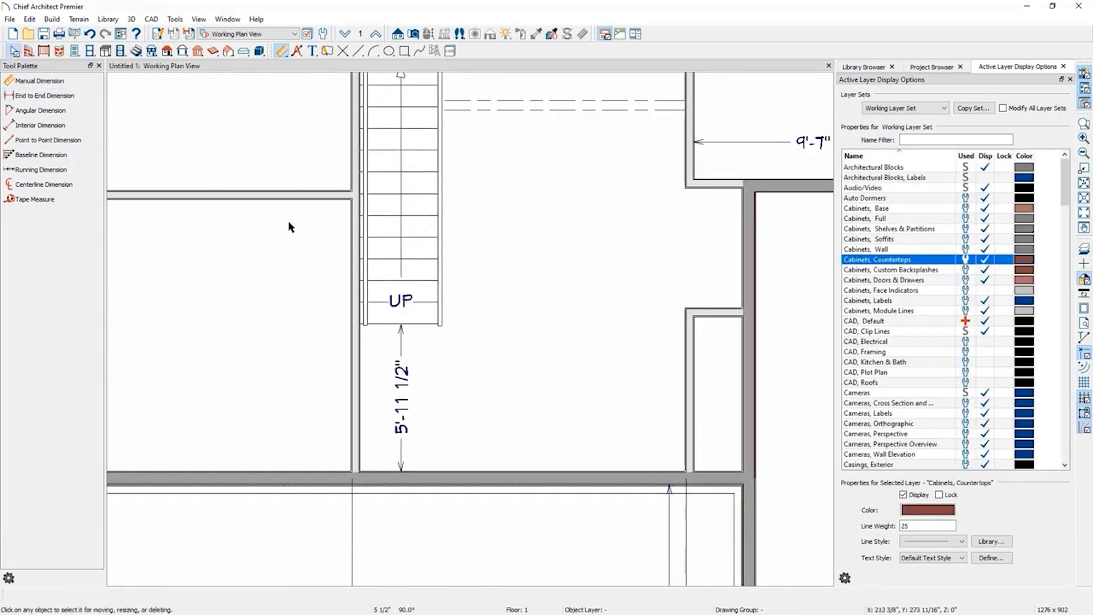
pyautogui.click(405, 232)
pyautogui.click(401, 410)
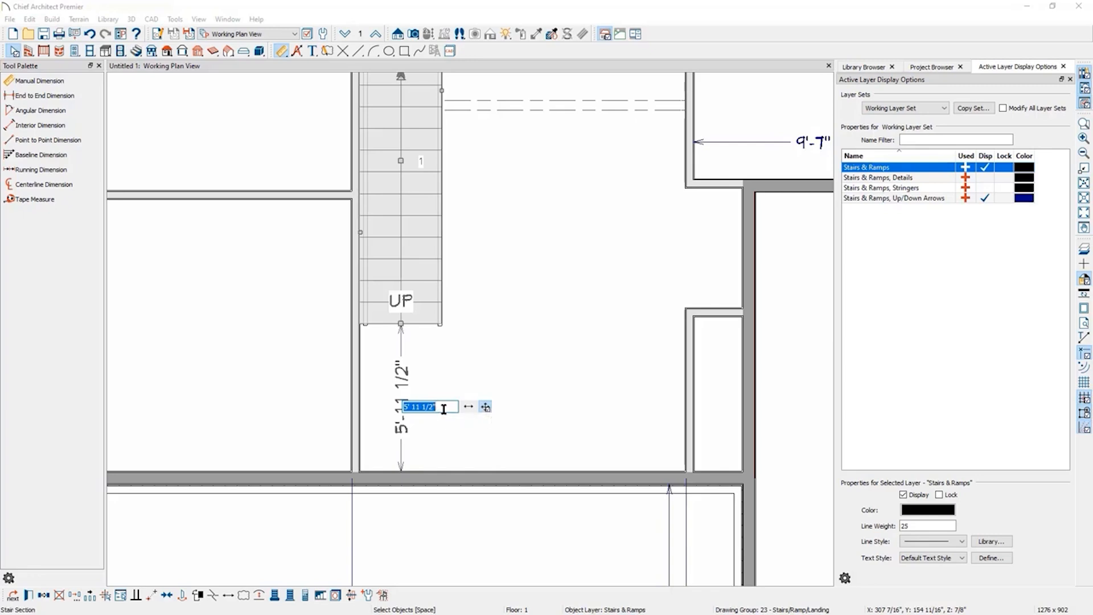
pyautogui.write("4'")
pyautogui.press('Return')
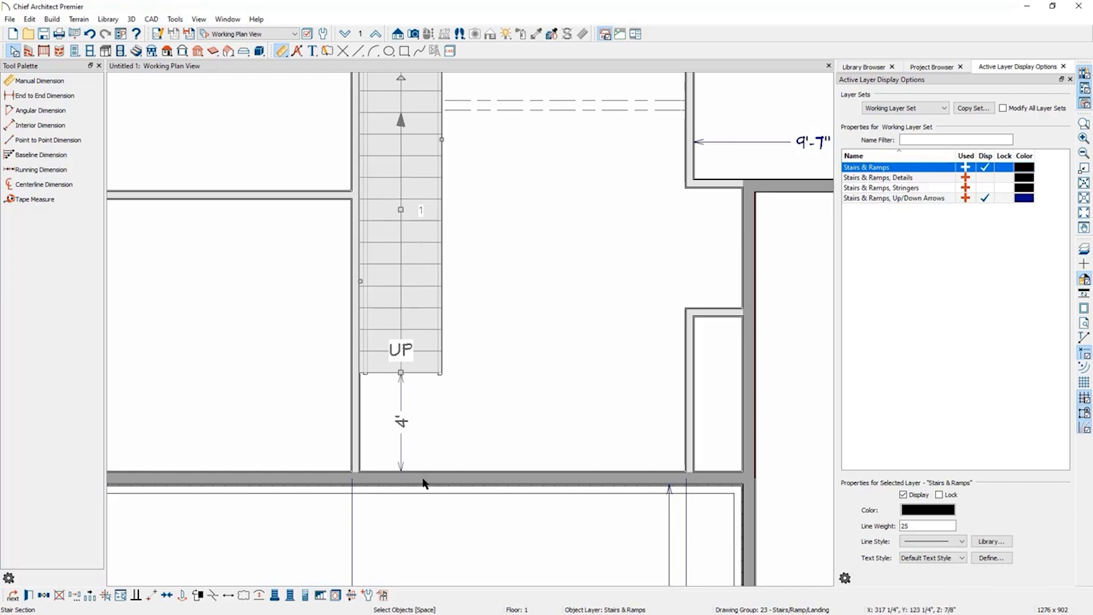
# Open the stair's specification, lock its bottom and apply Make Best Fit to the riser count.
pyautogui.click(507, 290)
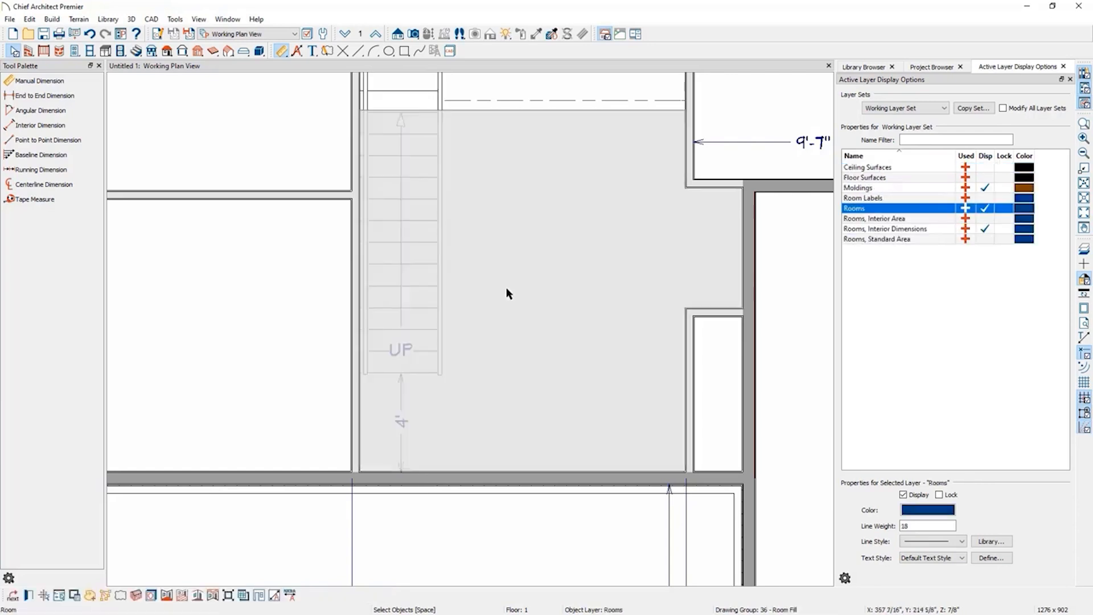
pyautogui.press('Escape')
pyautogui.click(414, 263)
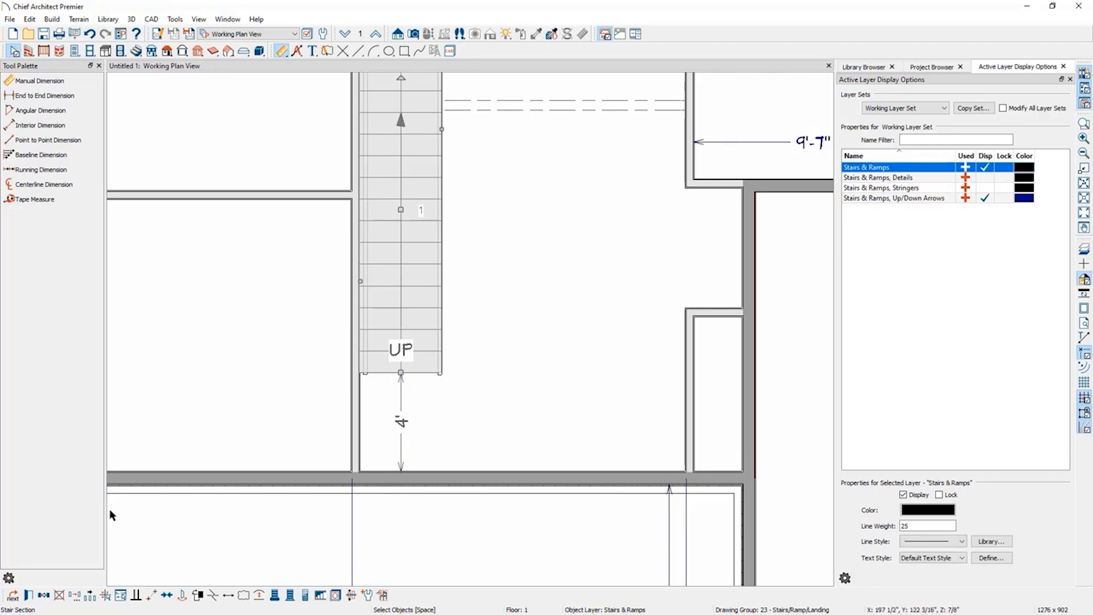
pyautogui.click(29, 597)
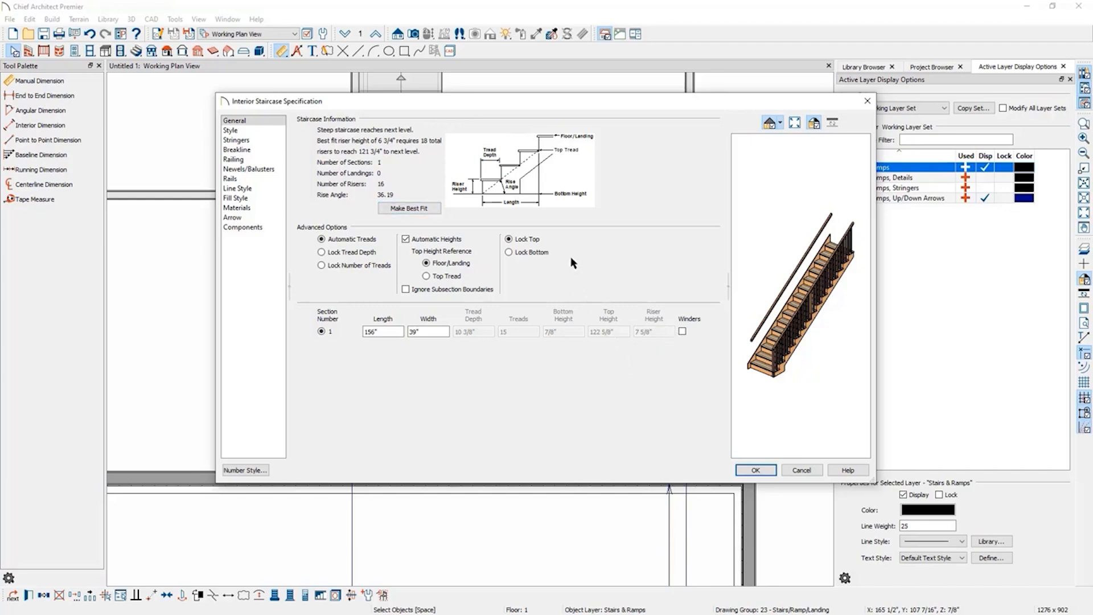
pyautogui.moveTo(531, 104); pyautogui.dragTo(773, 88)
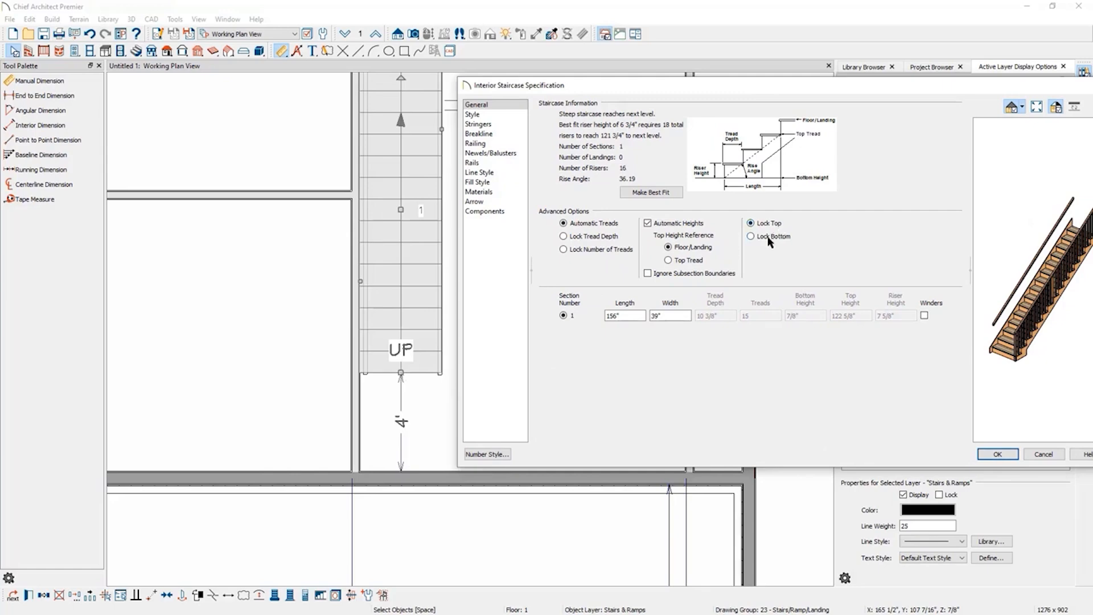
pyautogui.moveTo(899, 91); pyautogui.dragTo(828, 85)
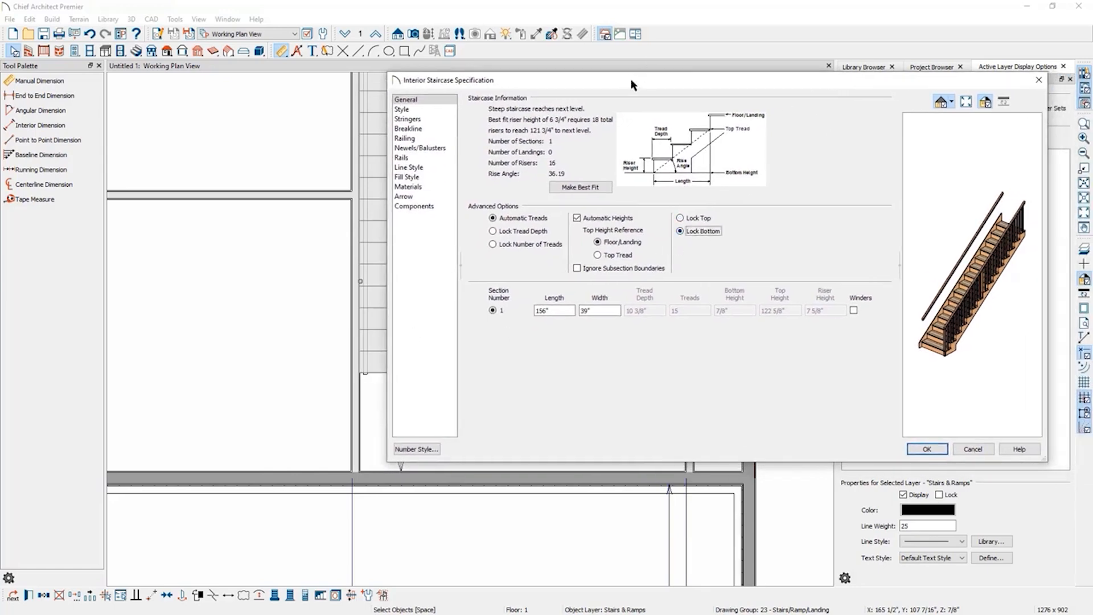
pyautogui.moveTo(631, 78); pyautogui.dragTo(680, 72)
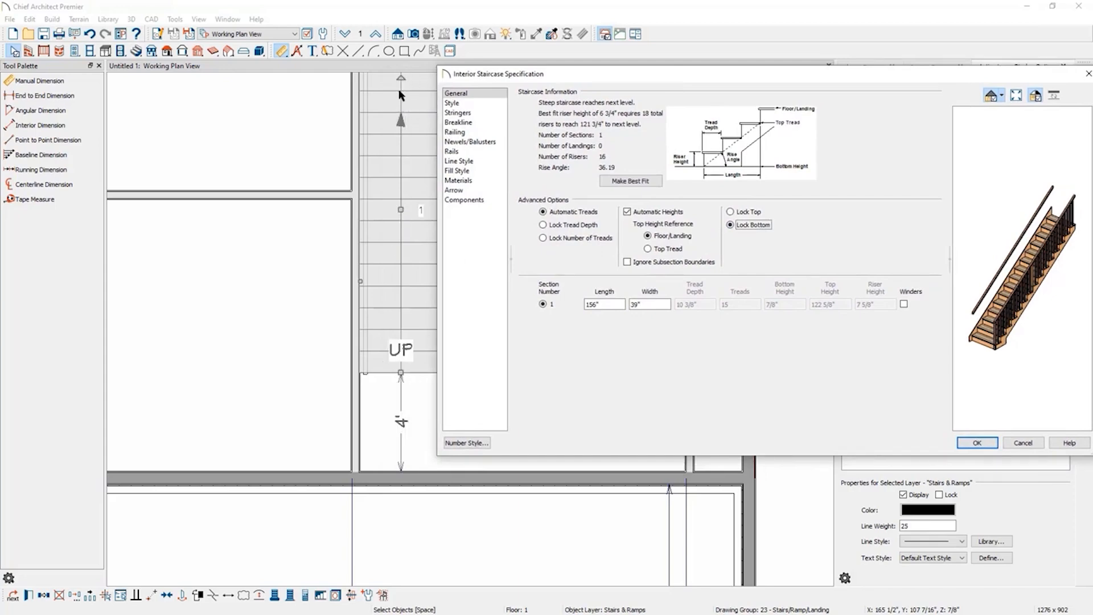
pyautogui.click(644, 180)
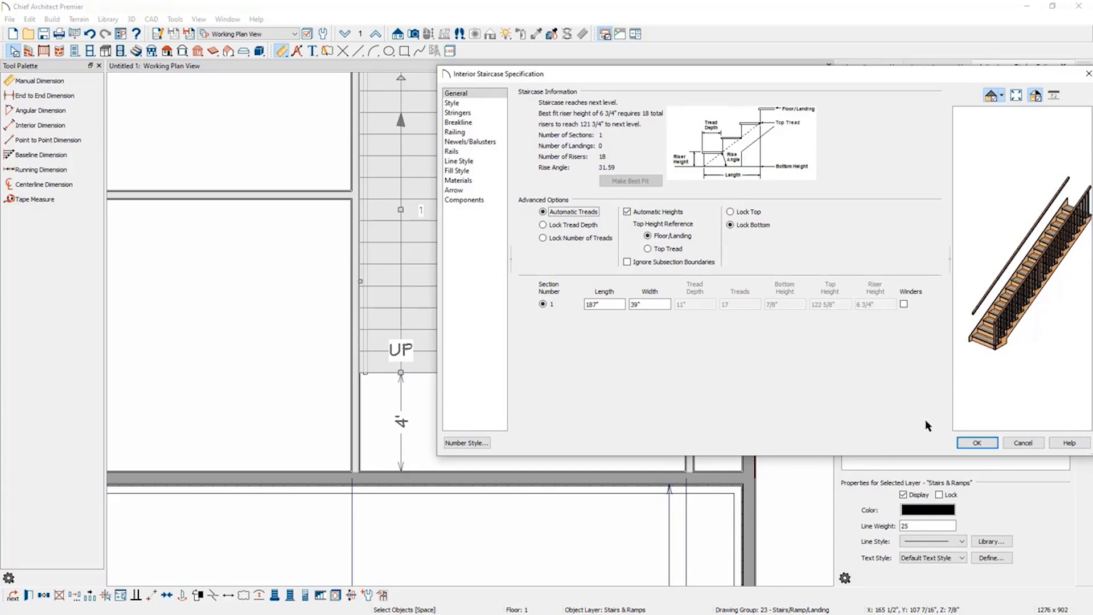
pyautogui.click(977, 443)
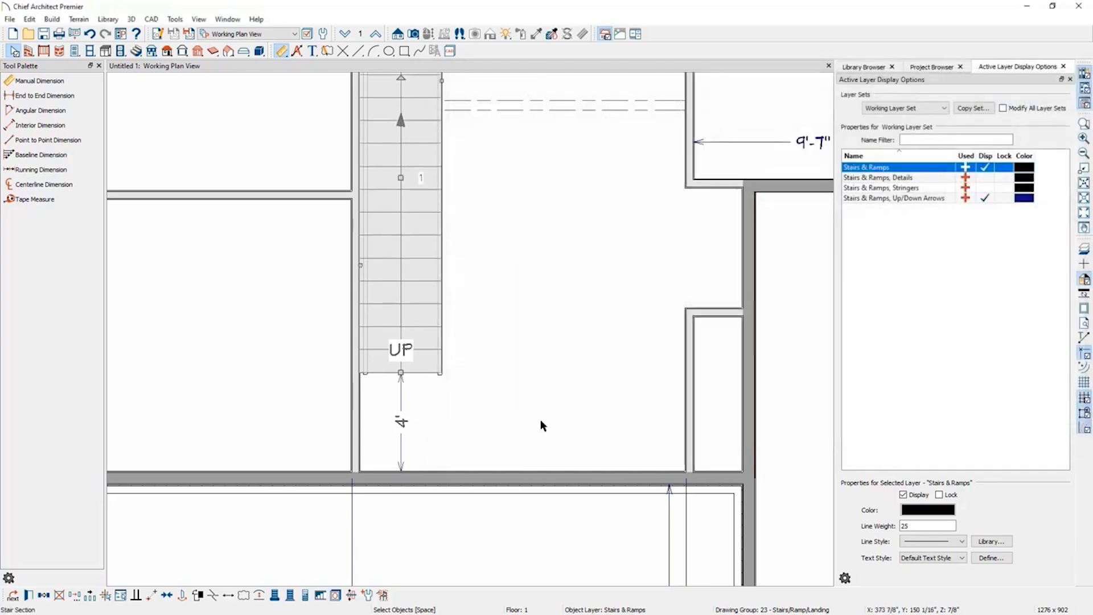
# Check the foundation level beneath the stair and return to floor 1.
pyautogui.click(540, 422)
pyautogui.click(306, 545)
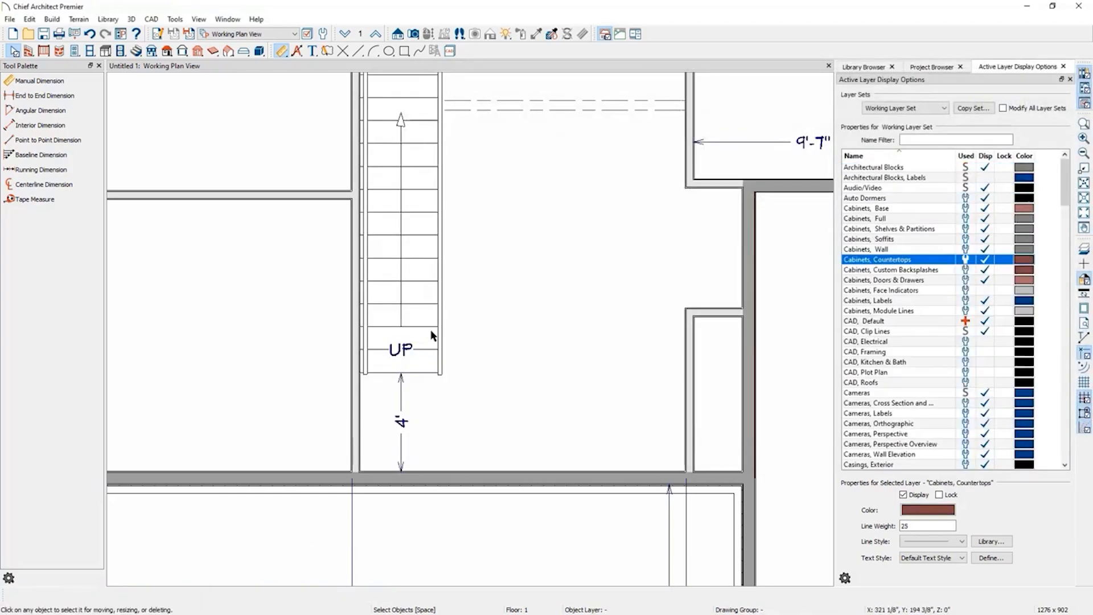
pyautogui.scroll(-1, 236, 483)
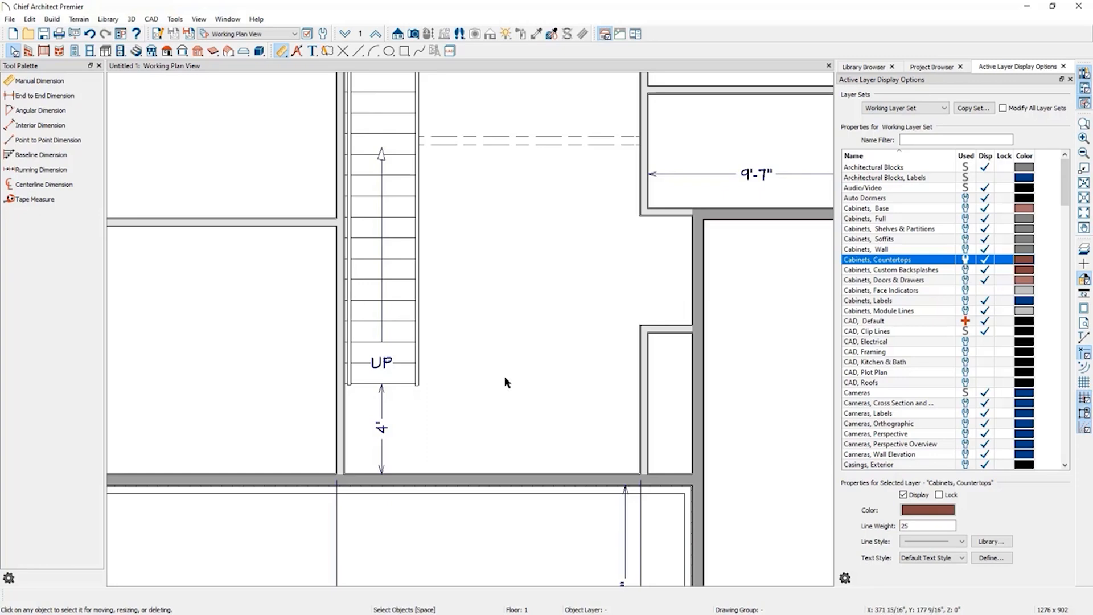
pyautogui.click(345, 34)
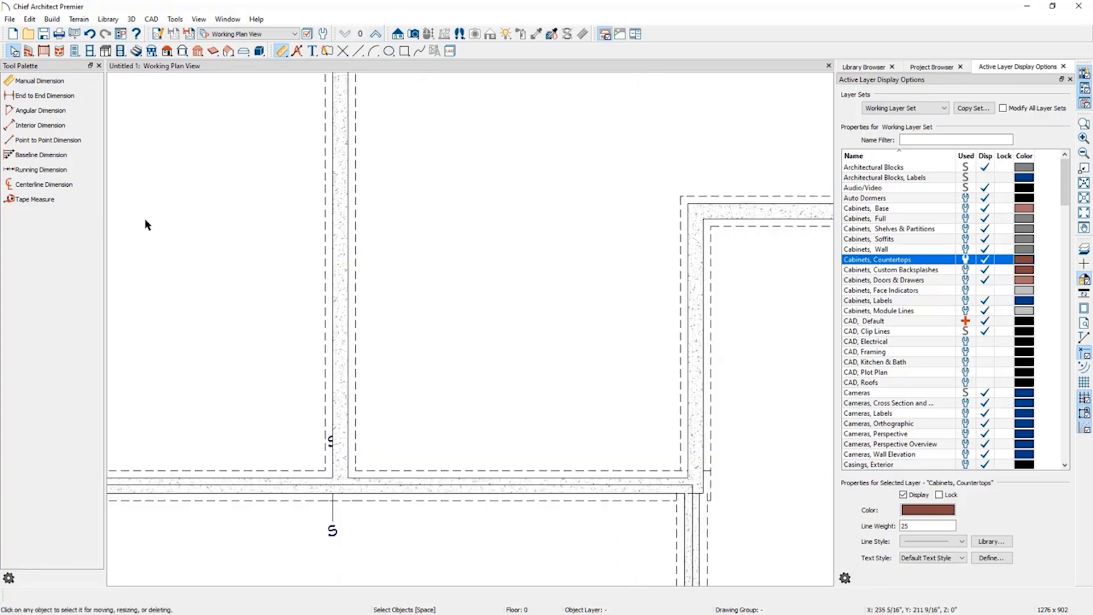
pyautogui.click(375, 35)
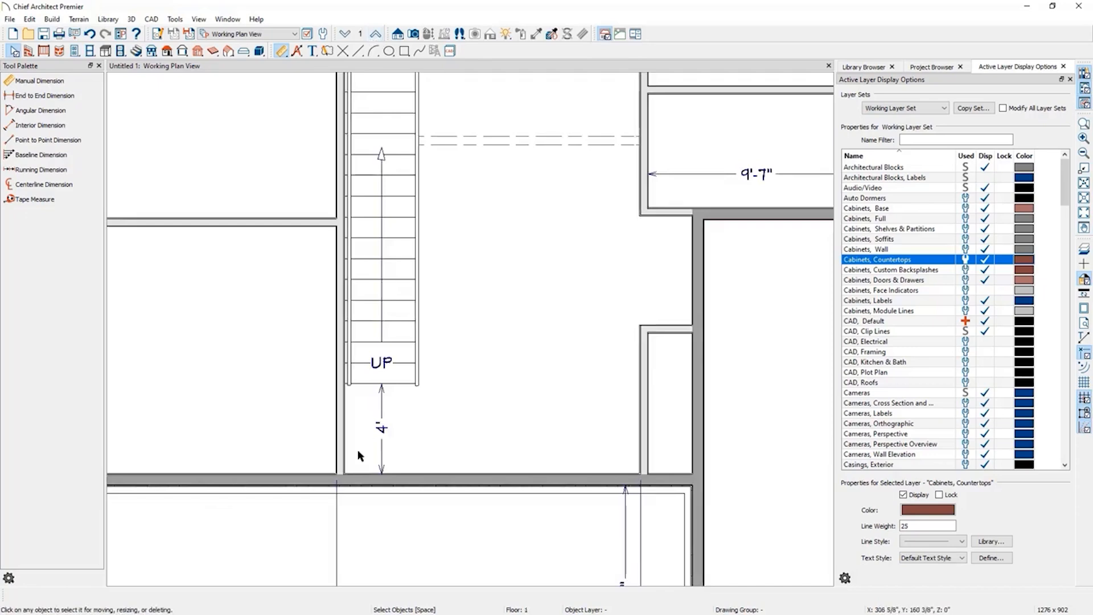
pyautogui.scroll(-3, 358, 455)
pyautogui.click(356, 360)
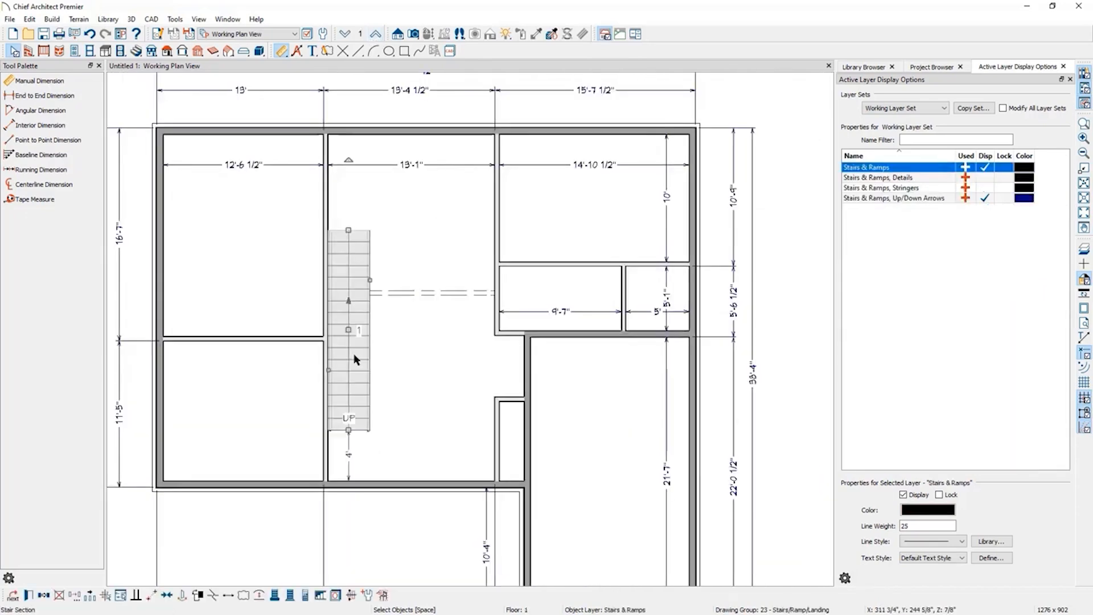
# Create a full camera view aimed at the staircase from the room's lower right, then return to the plan view.
pyautogui.click(414, 35)
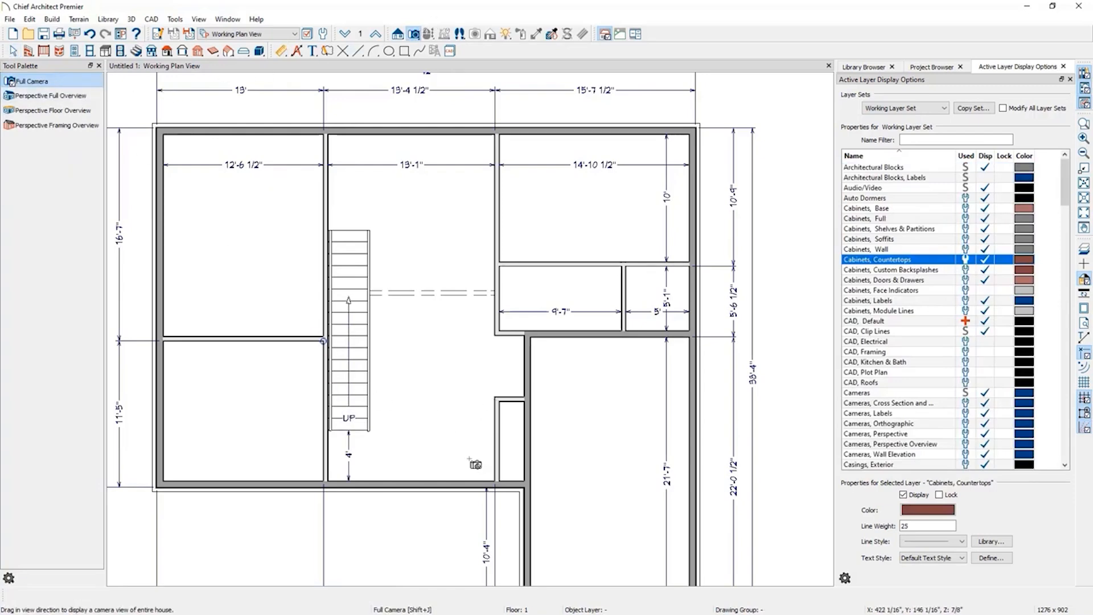
pyautogui.moveTo(469, 459); pyautogui.dragTo(411, 418)
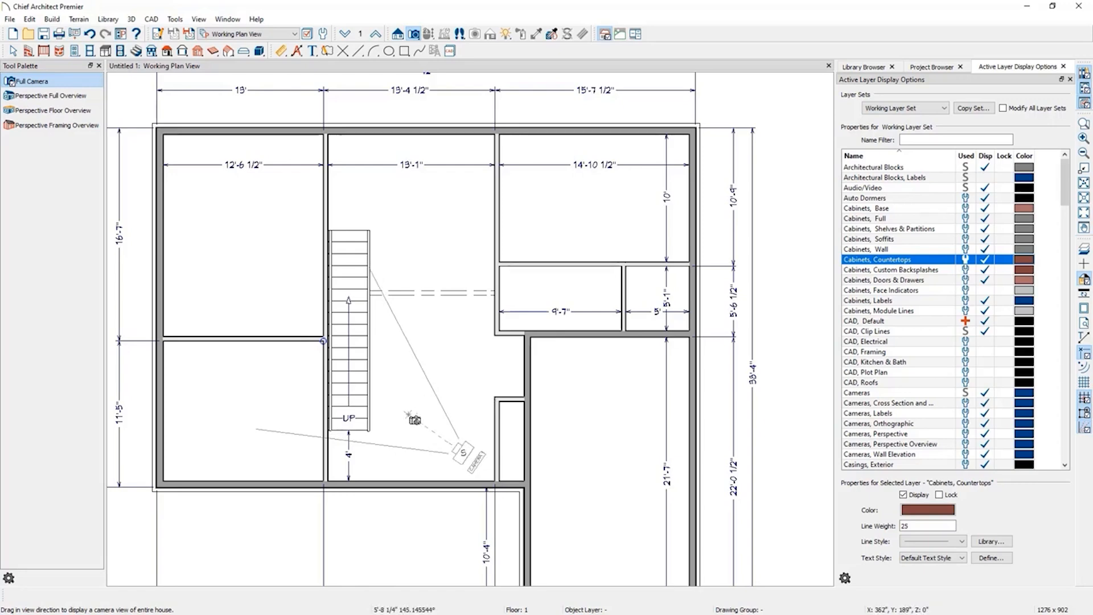
pyautogui.moveTo(408, 414); pyautogui.dragTo(406, 414)
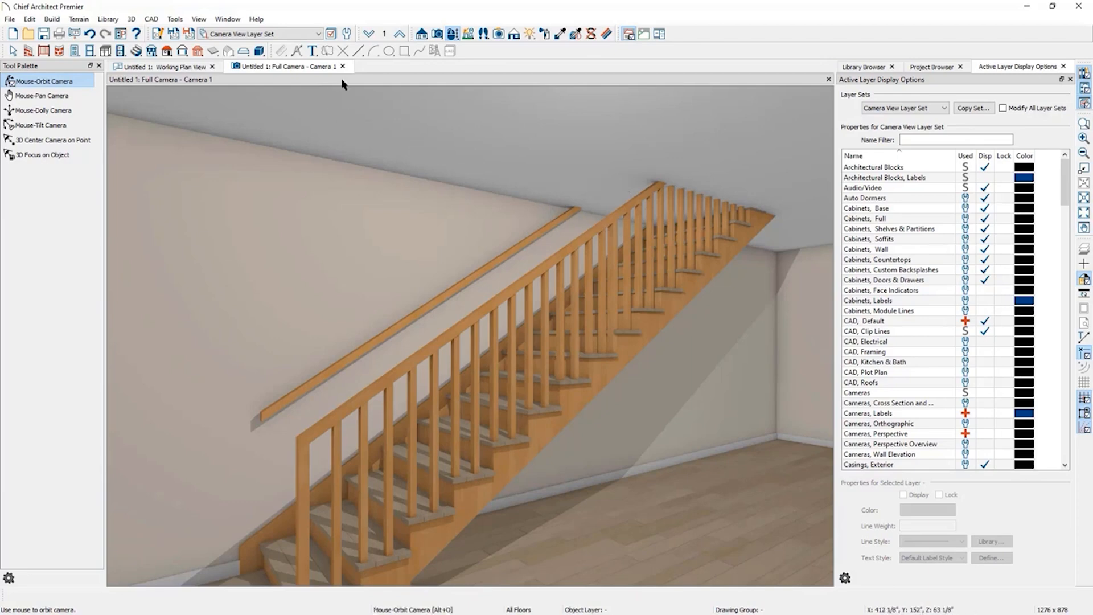
pyautogui.click(155, 66)
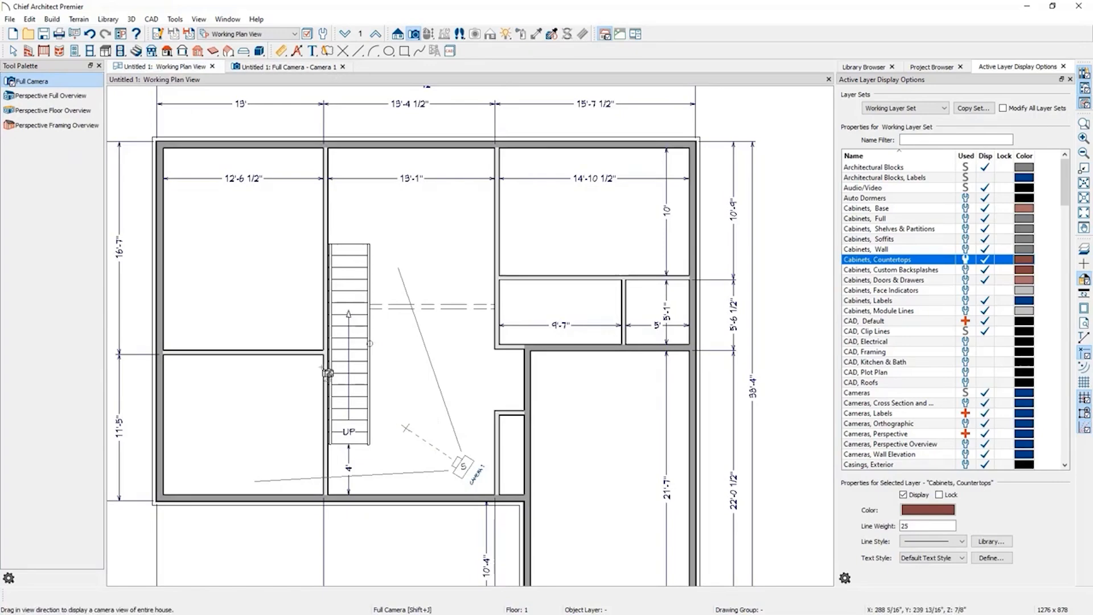
pyautogui.press('space')
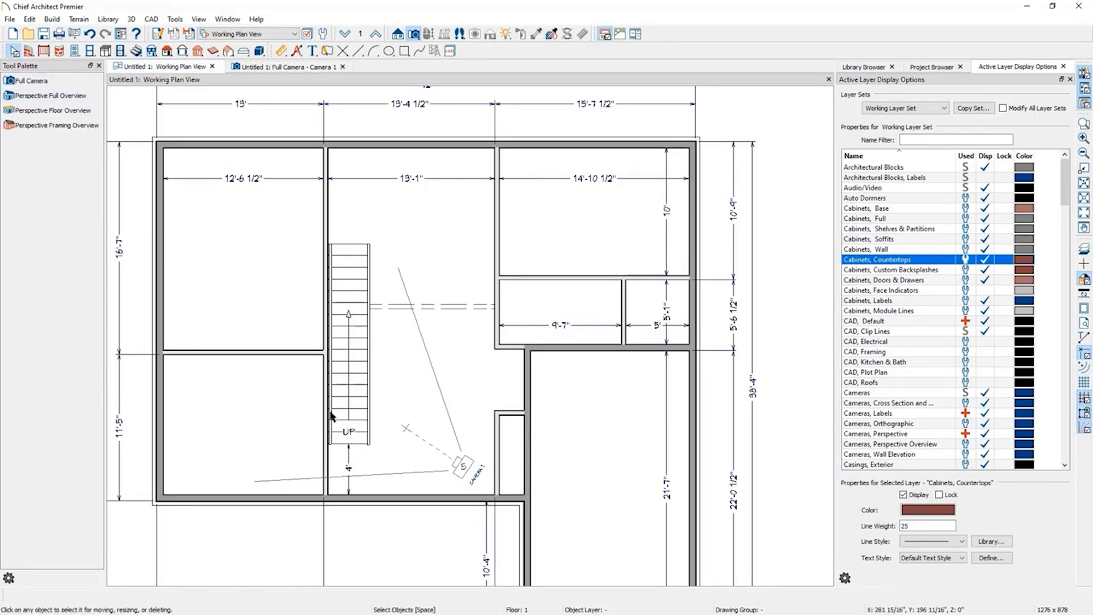
# Select the staircase and generate an automatic stairwell above it.
pyautogui.click(359, 389)
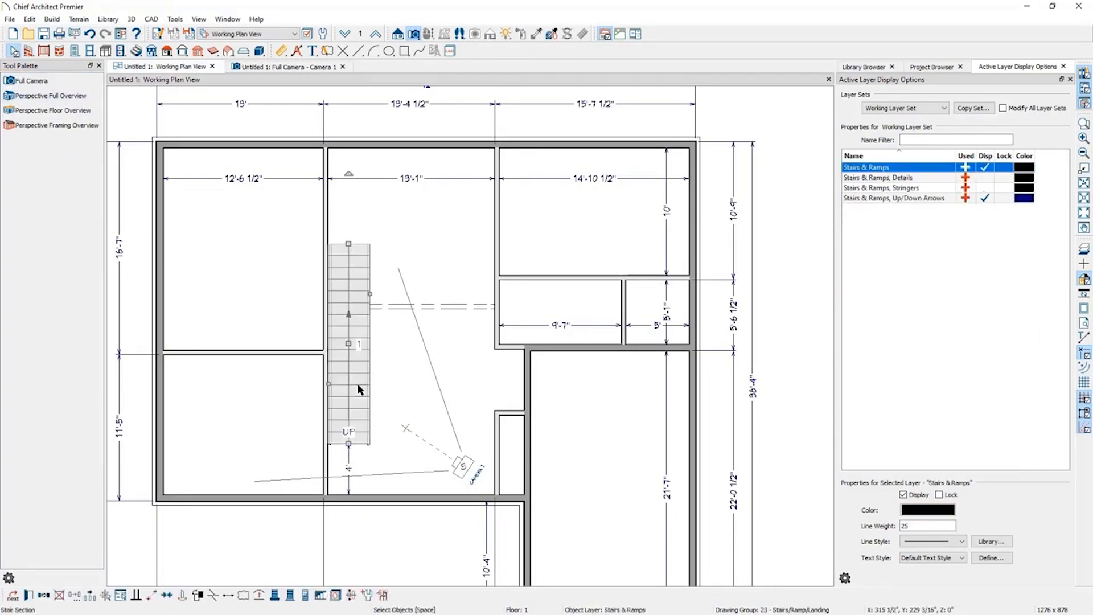
pyautogui.click(320, 596)
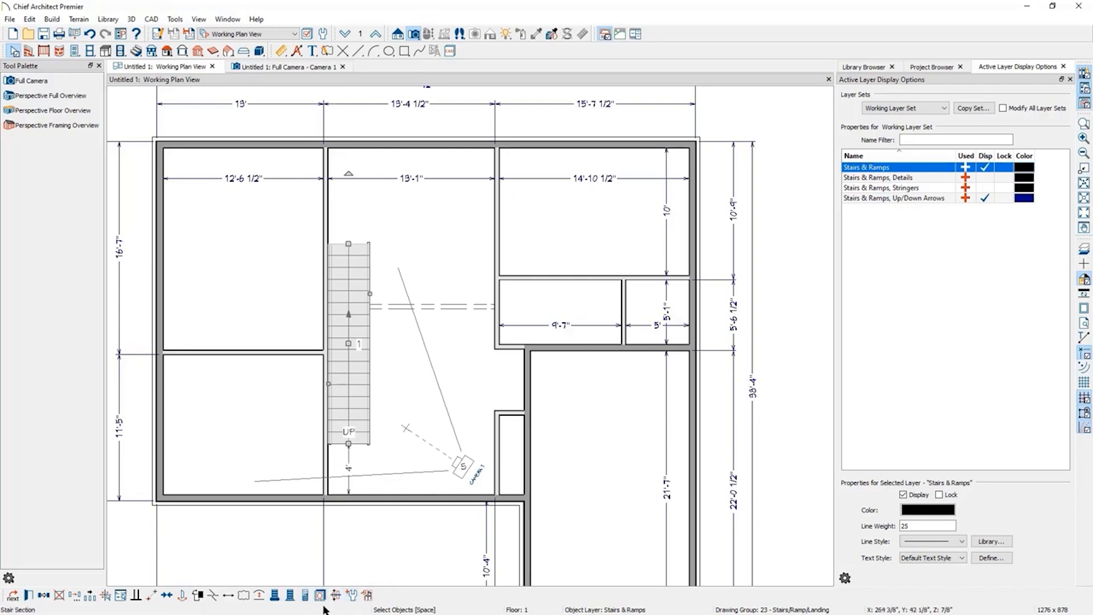
# Switch to the camera view, raise it to floor 2 and orbit to inspect the stairwell railing.
pyautogui.click(287, 67)
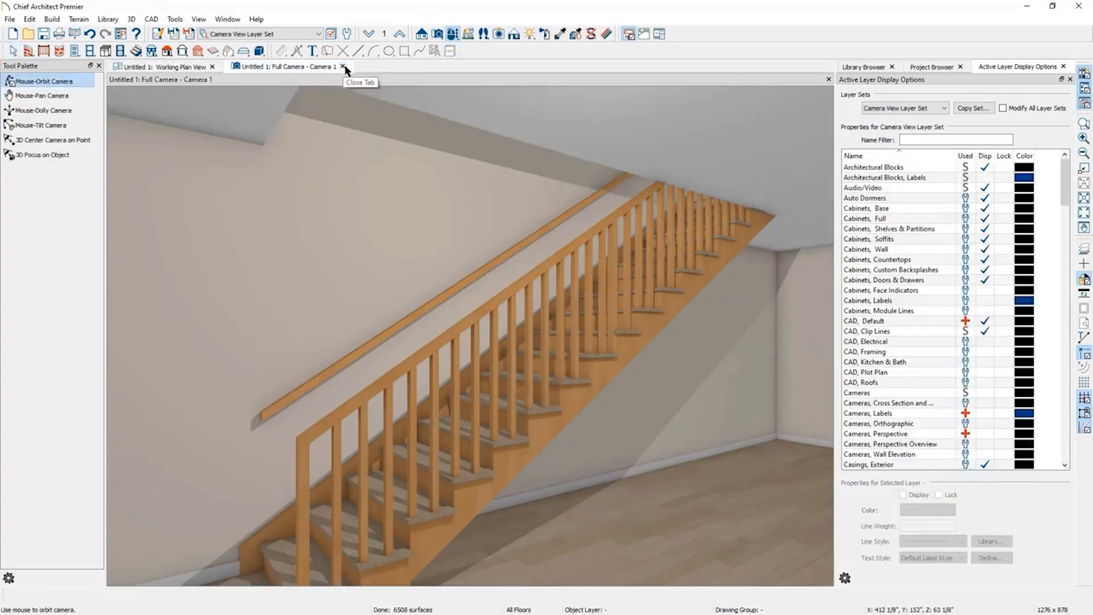
pyautogui.click(400, 36)
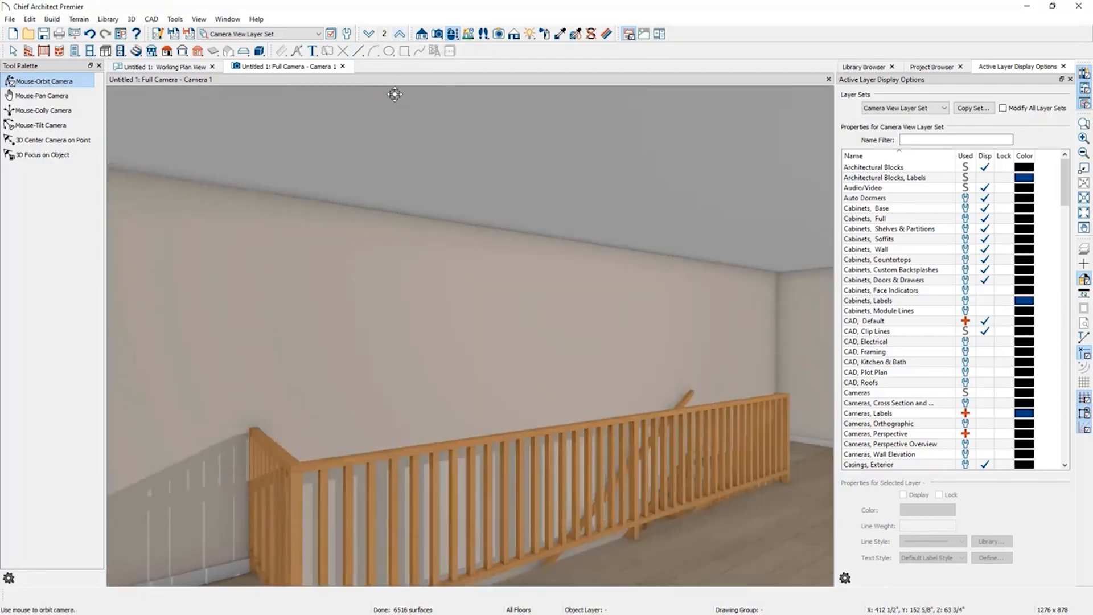
pyautogui.moveTo(480, 344); pyautogui.dragTo(410, 378)
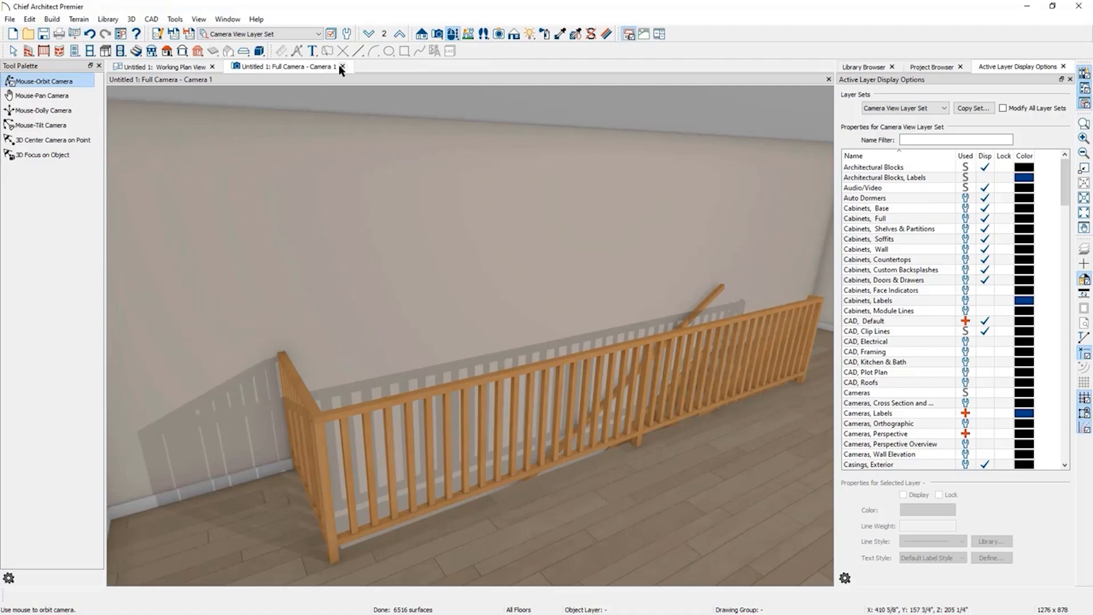
# Return to the plan on floor 2 and inspect the stairwell room's specification without changing it.
pyautogui.click(182, 67)
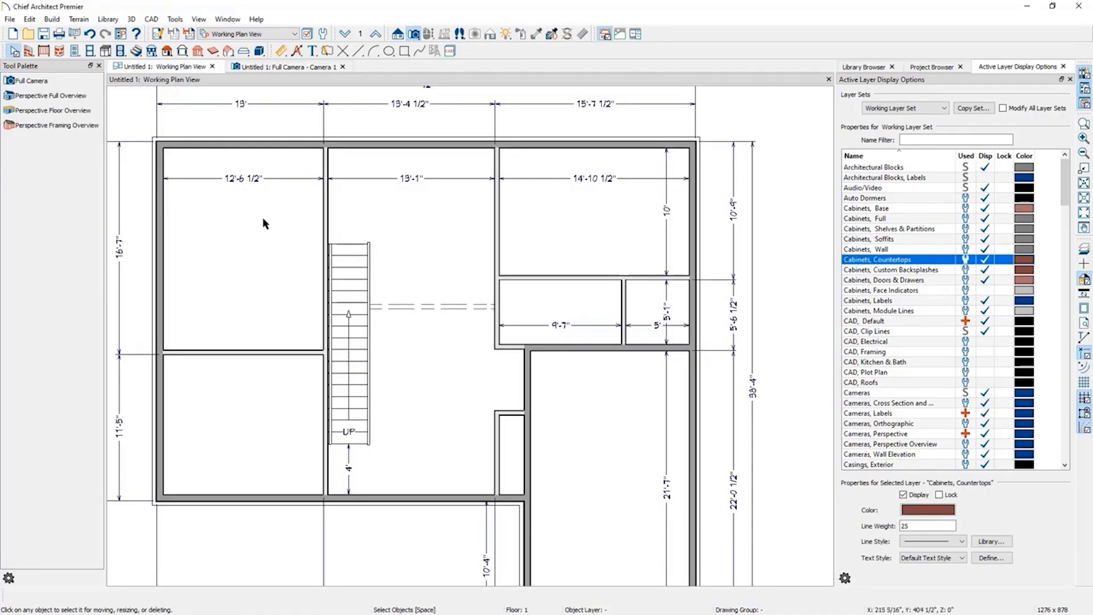
pyautogui.click(376, 35)
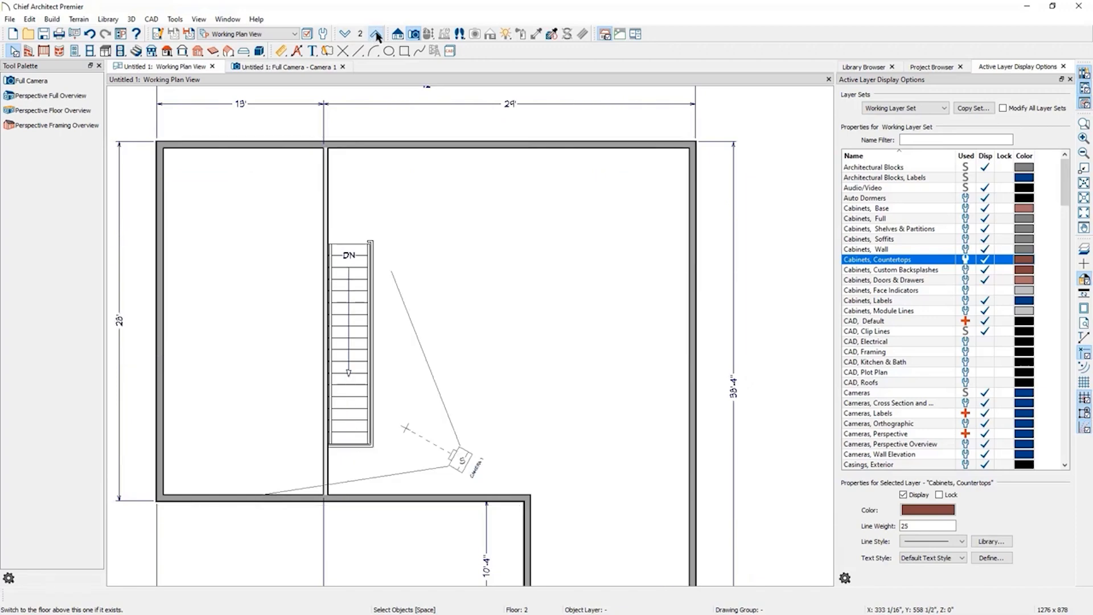
pyautogui.click(359, 323)
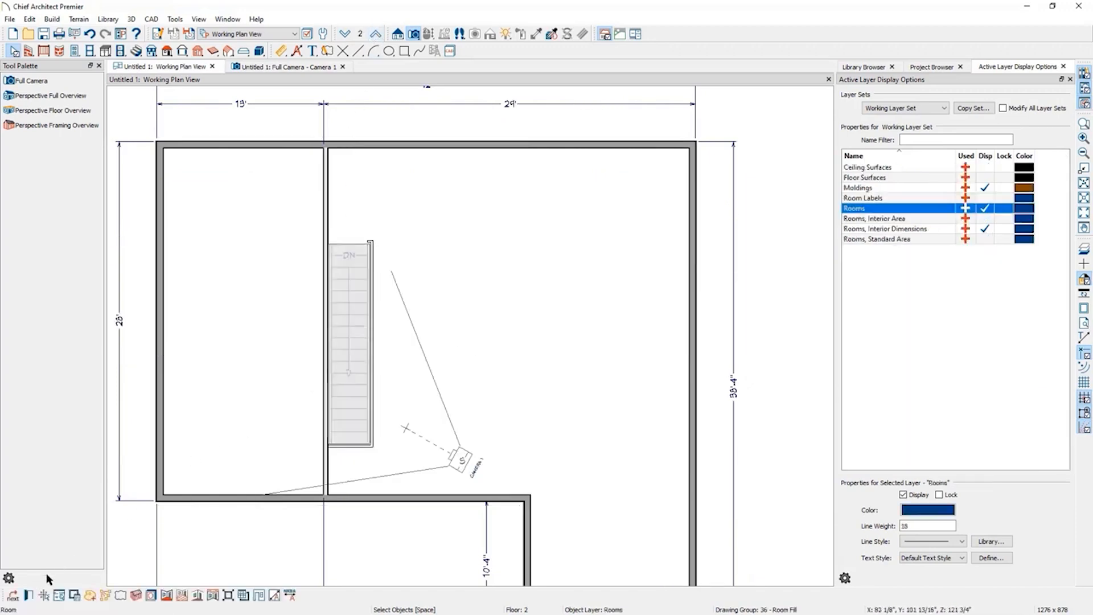
pyautogui.click(393, 427)
pyautogui.doubleClick(393, 427)
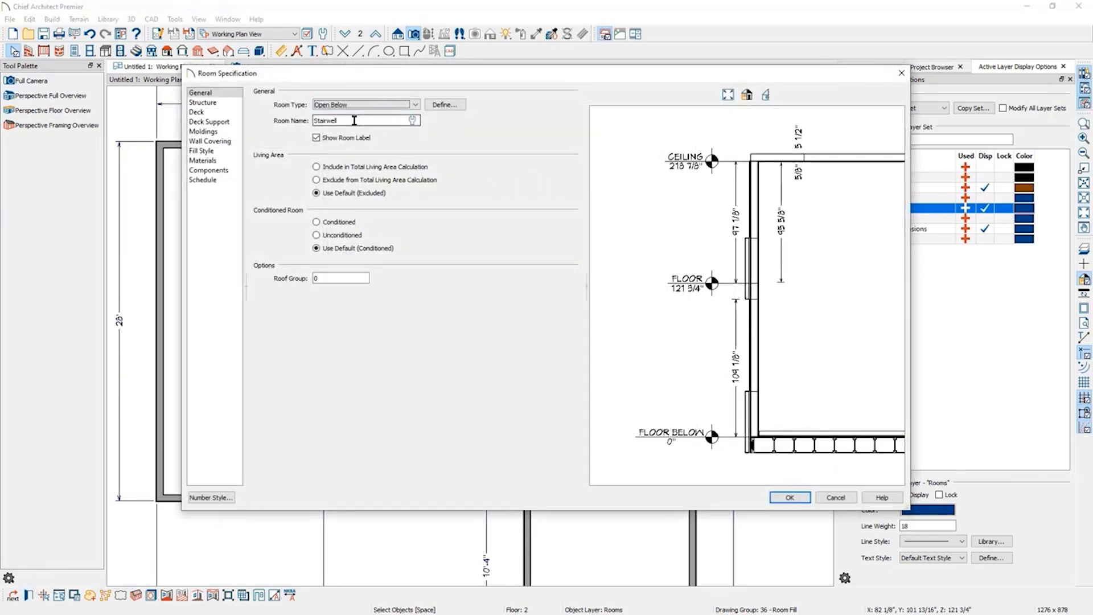
pyautogui.click(835, 497)
pyautogui.click(472, 281)
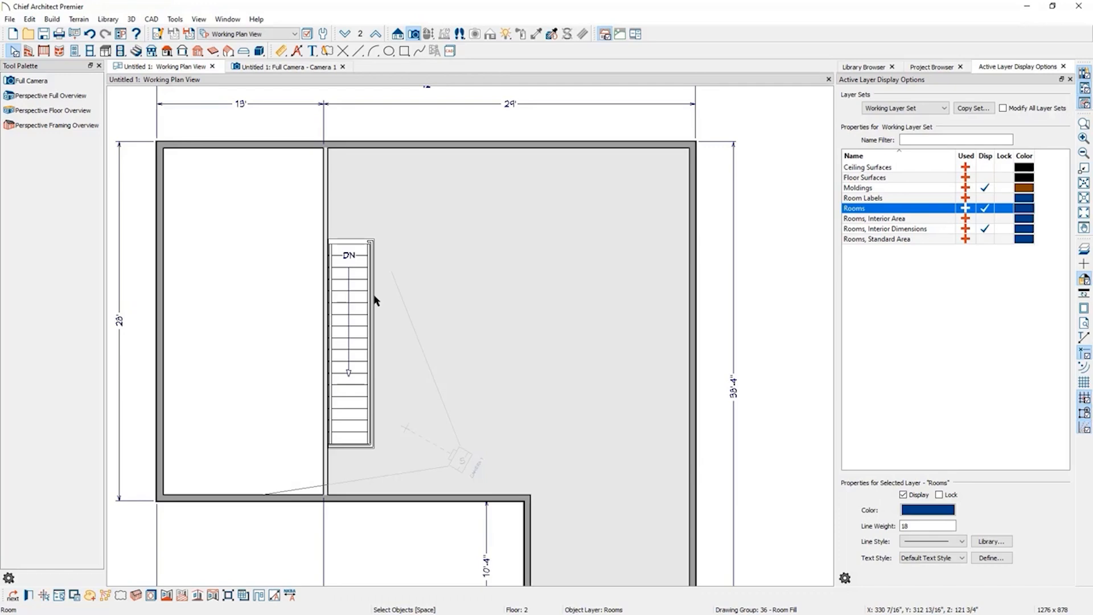
pyautogui.click(44, 51)
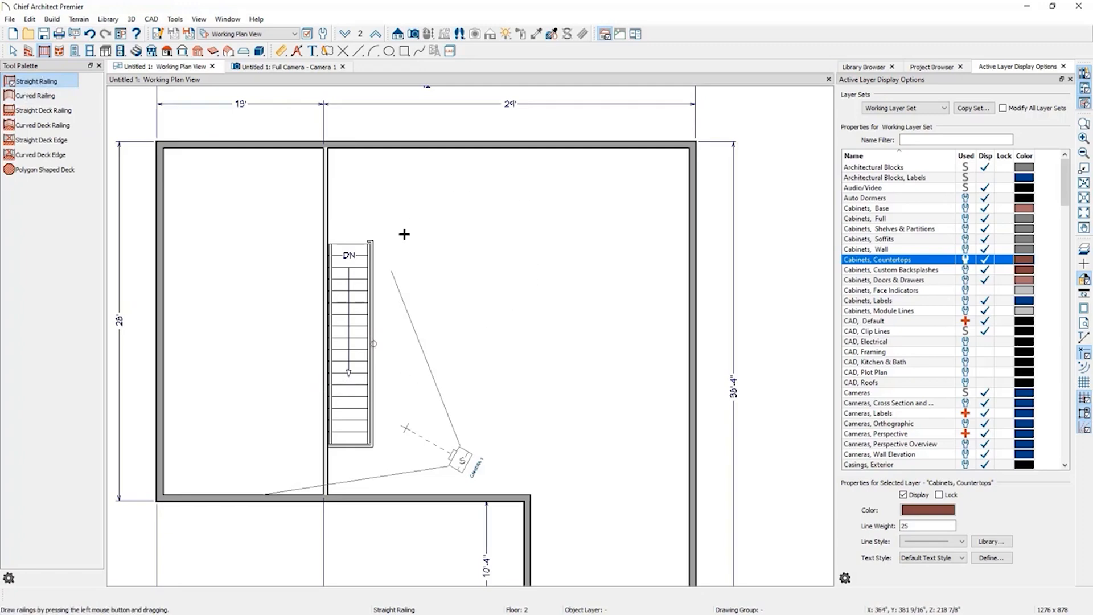
pyautogui.moveTo(428, 182)
pyautogui.mouseDown()
pyautogui.moveTo(527, 167)
pyautogui.moveTo(552, 183)
pyautogui.mouseUp()
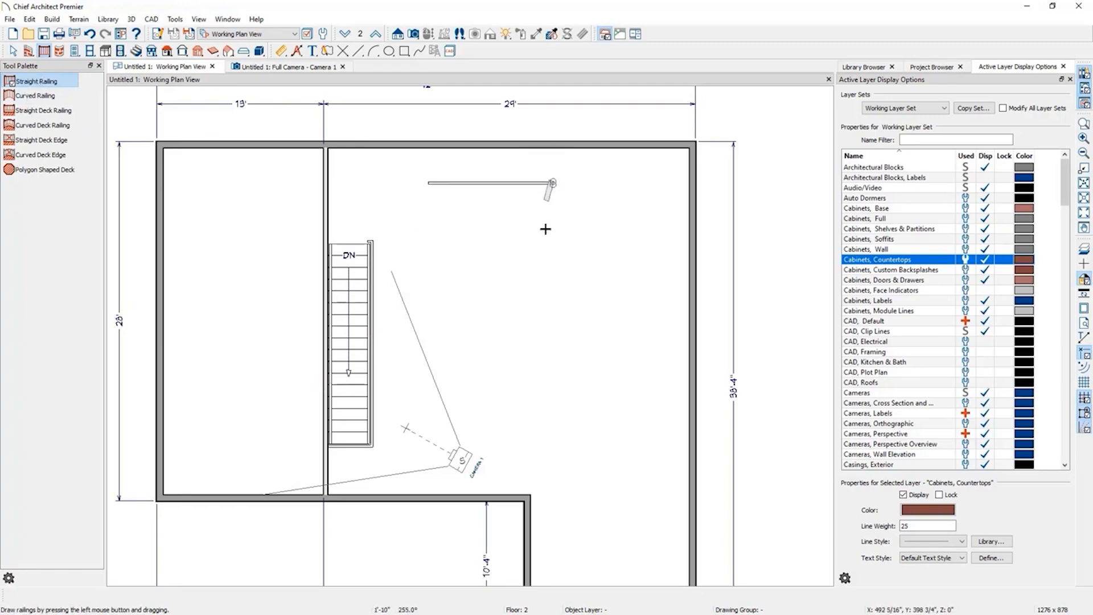
pyautogui.moveTo(546, 229); pyautogui.dragTo(553, 267)
pyautogui.press('Delete')
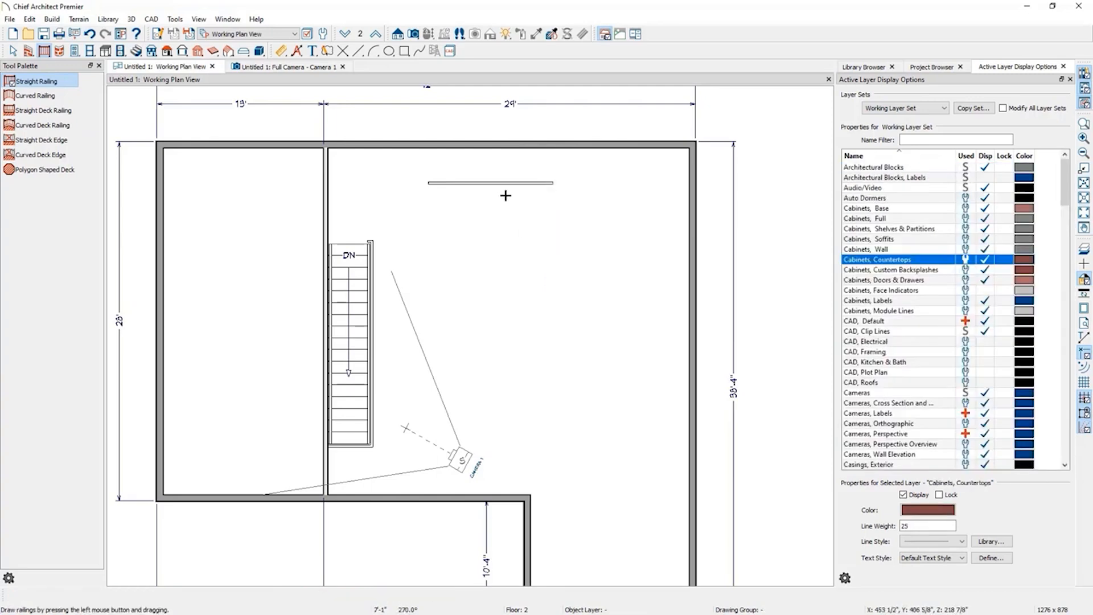
pyautogui.click(505, 184)
pyautogui.press('Delete')
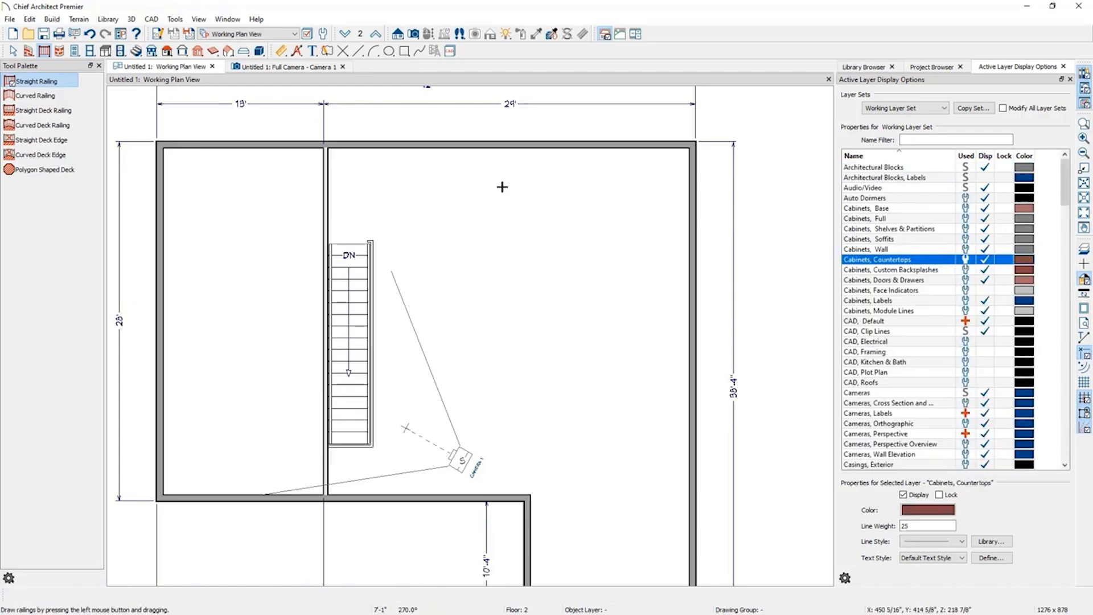
# Select the railing along the stairwell opening on floor 2, then go back to floor 1.
pyautogui.click(373, 296)
pyautogui.moveTo(373, 296)
pyautogui.mouseDown()
pyautogui.moveTo(422, 309)
pyautogui.moveTo(438, 296)
pyautogui.moveTo(373, 290)
pyautogui.mouseUp()
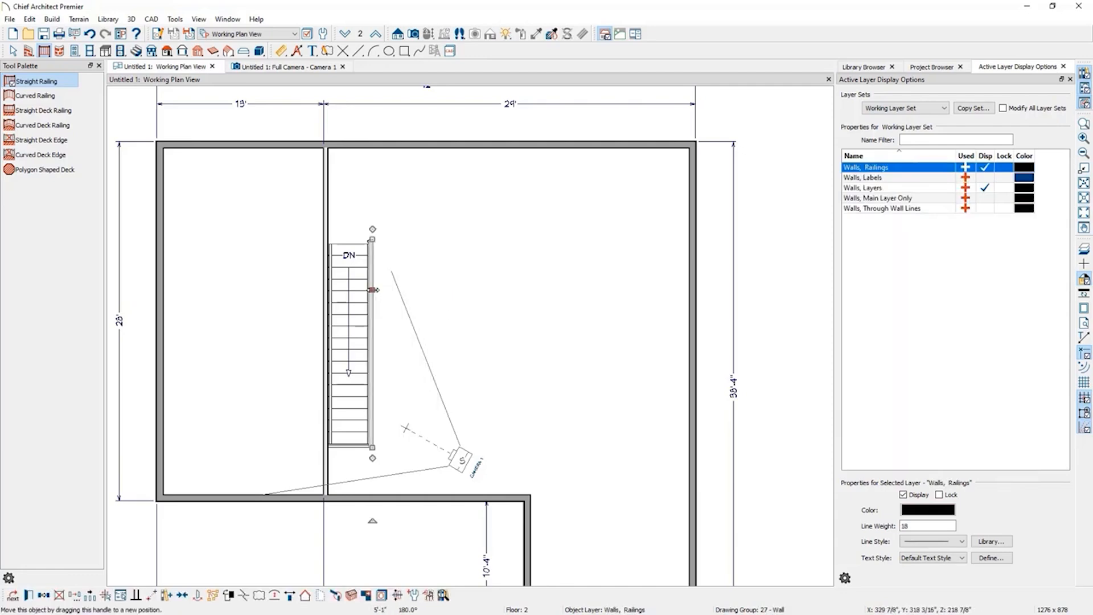
pyautogui.click(345, 35)
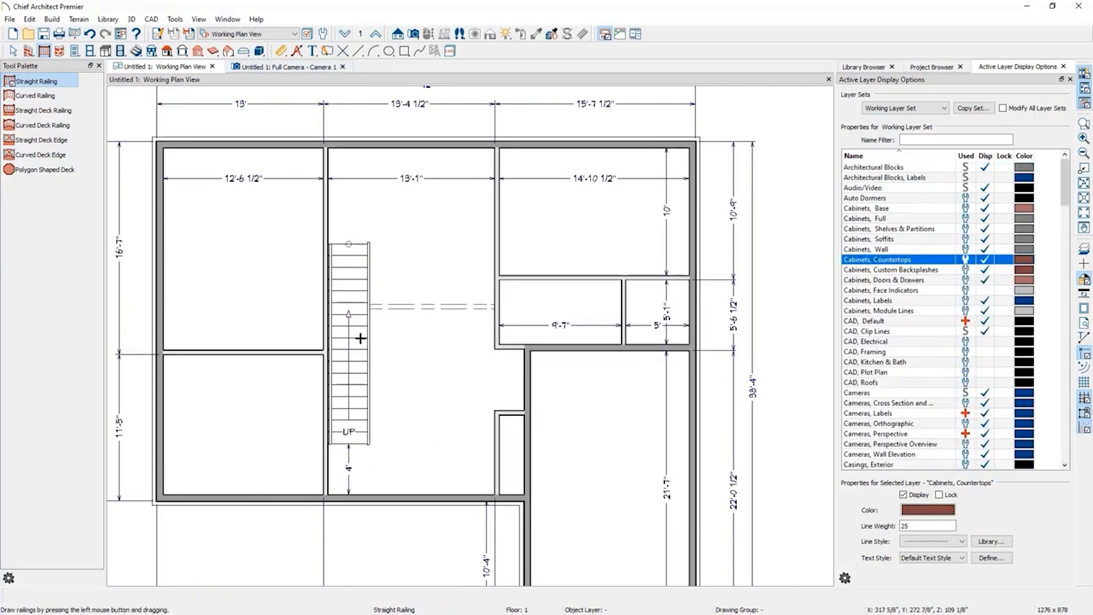
# Review the staircase specification's tread, height, style, stringer, breakline, railing and newel options, then cancel the dialog.
pyautogui.press('space')
pyautogui.click(356, 371)
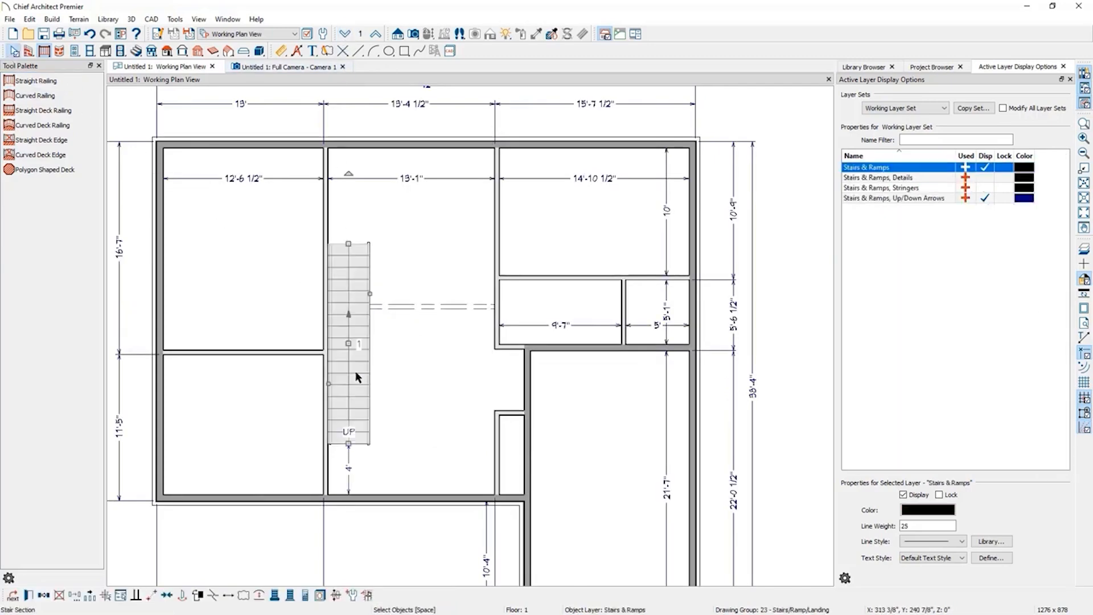
pyautogui.doubleClick(355, 371)
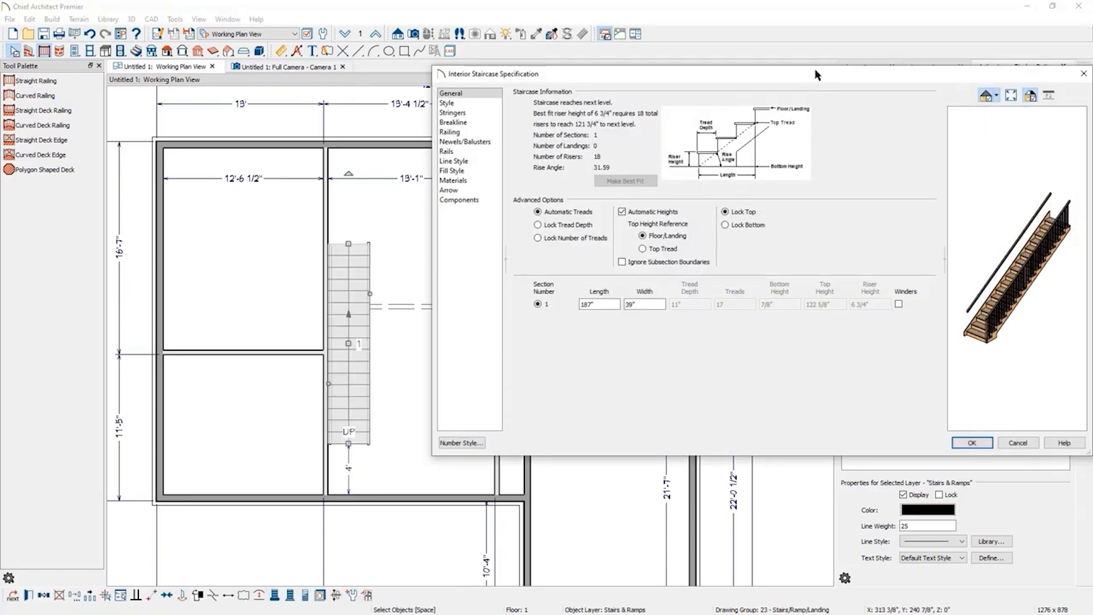
pyautogui.moveTo(816, 74); pyautogui.dragTo(579, 98)
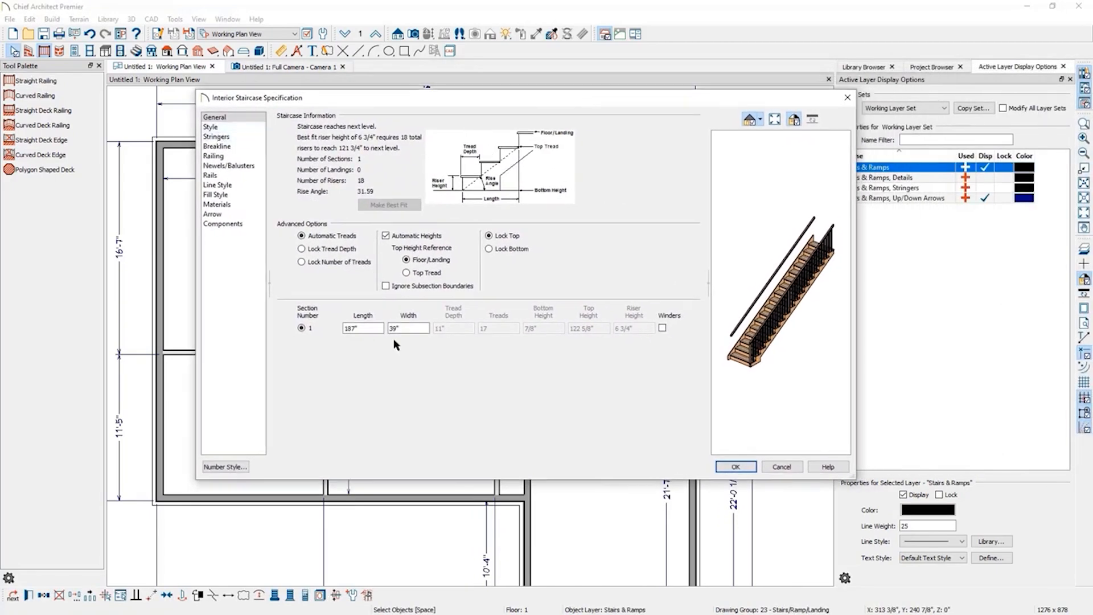
pyautogui.click(421, 328)
pyautogui.click(302, 248)
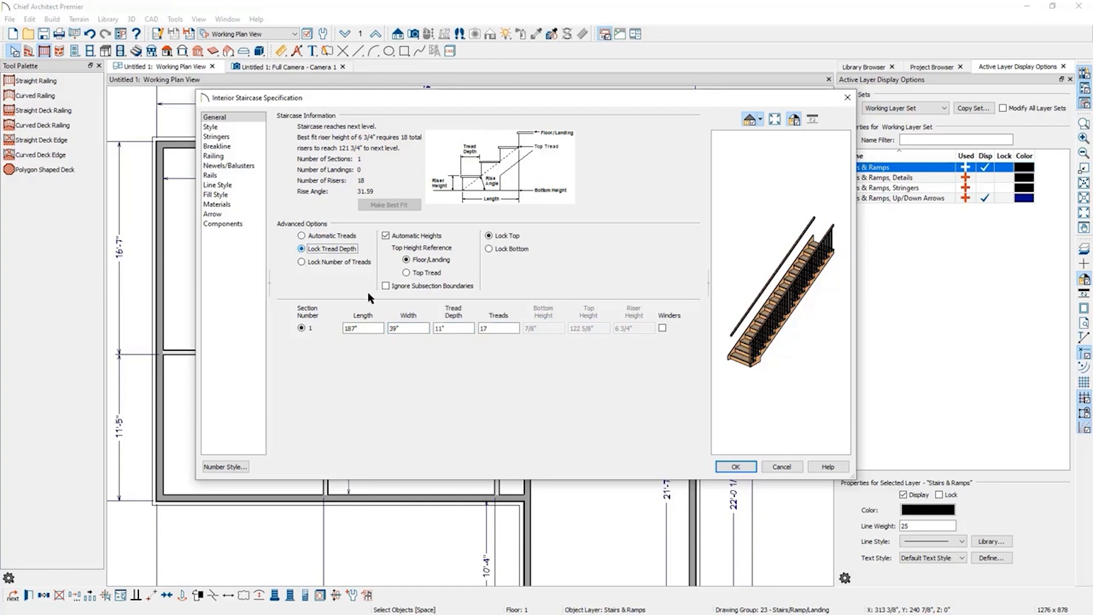
pyautogui.click(445, 328)
pyautogui.click(386, 235)
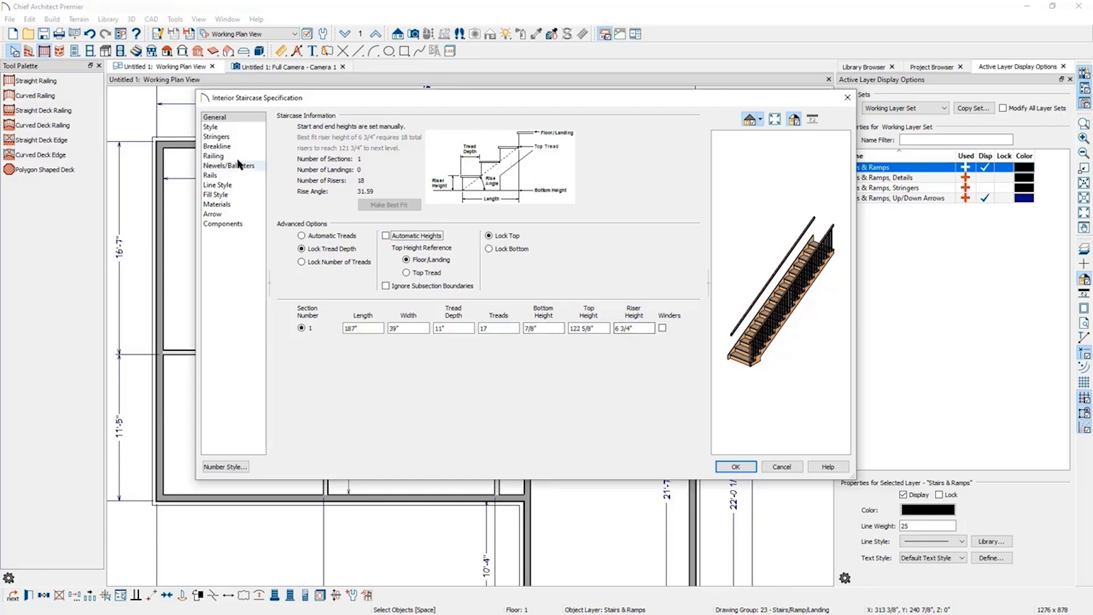
pyautogui.click(228, 130)
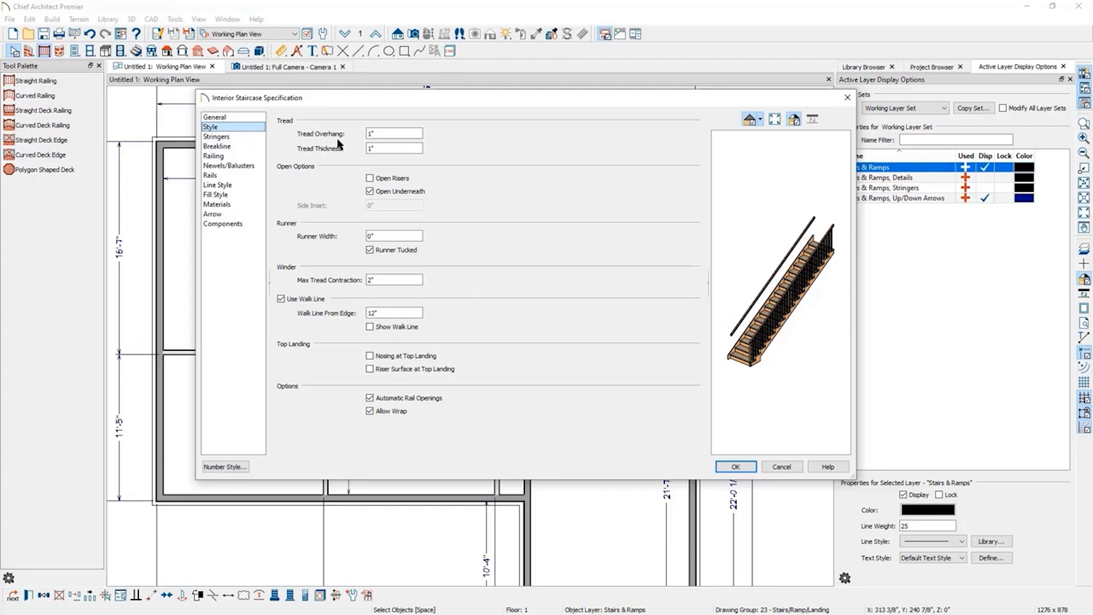
pyautogui.click(230, 138)
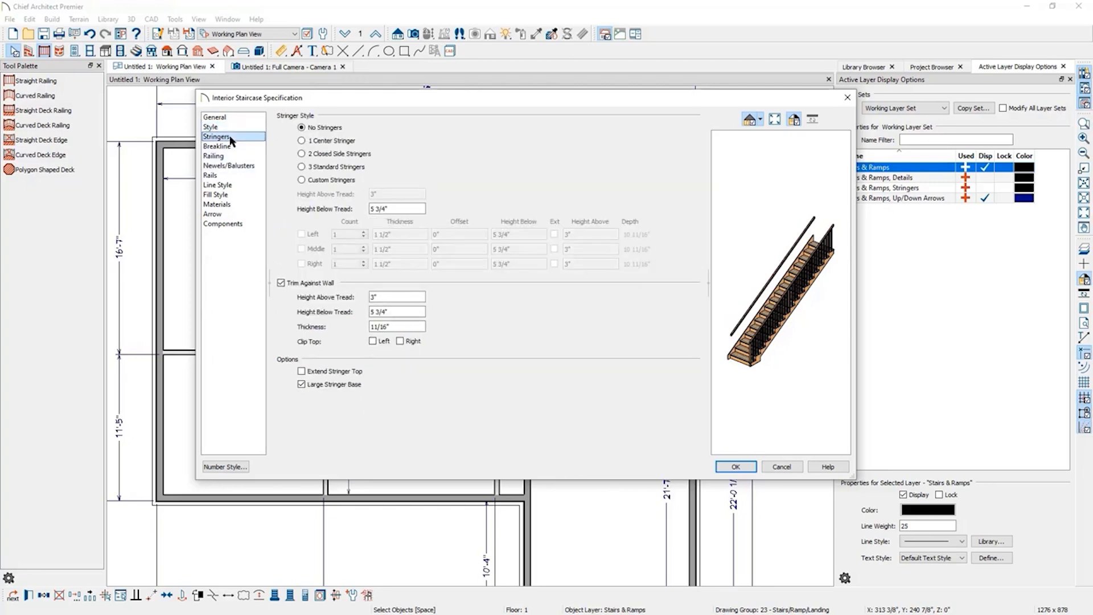
pyautogui.click(231, 147)
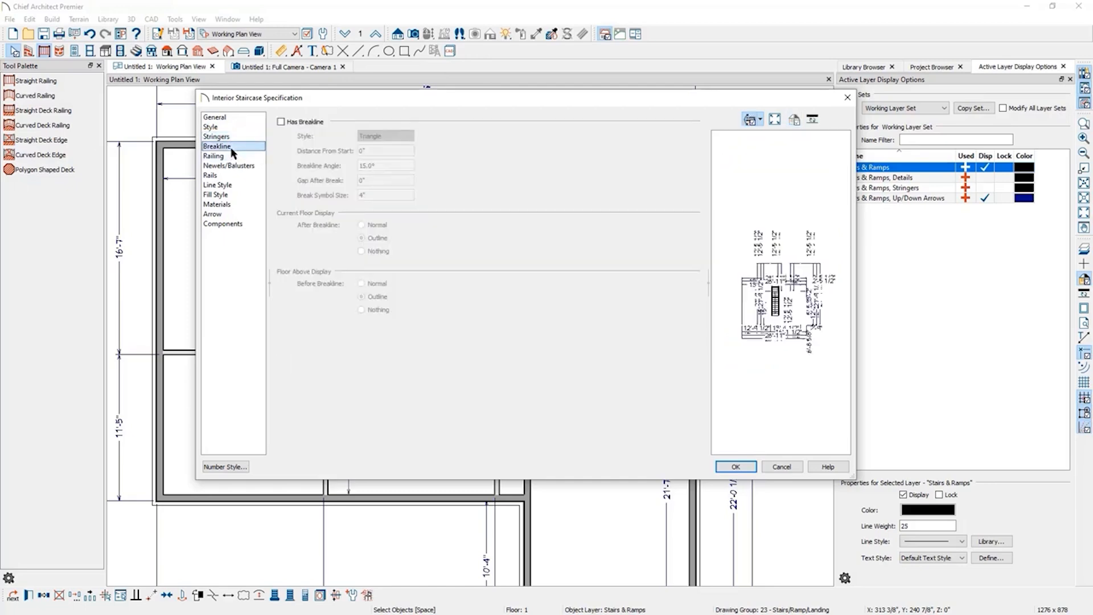
pyautogui.click(231, 156)
pyautogui.click(233, 165)
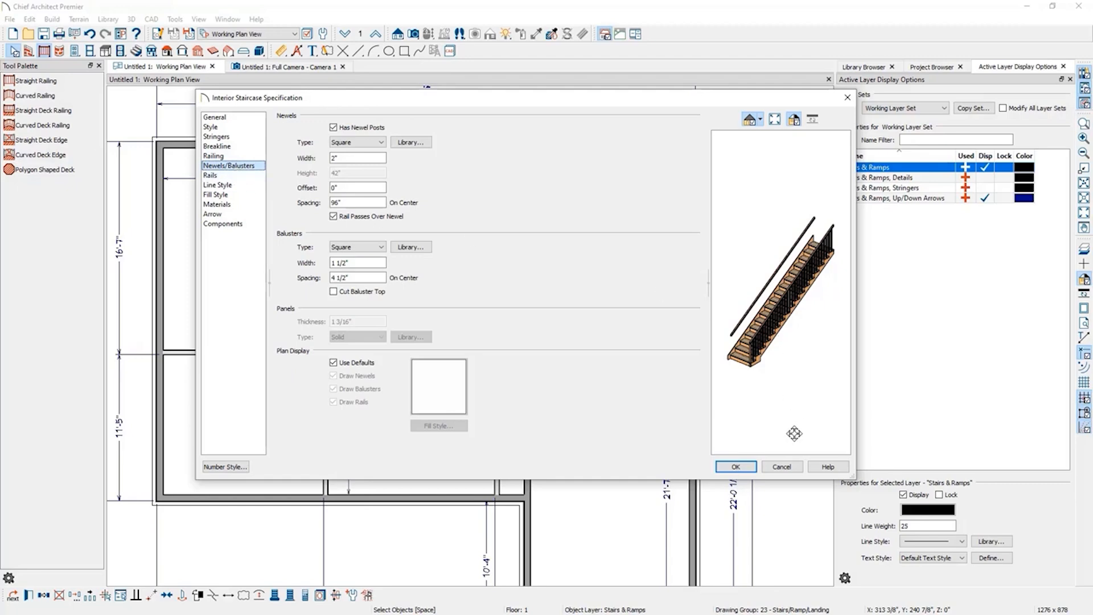
pyautogui.click(788, 467)
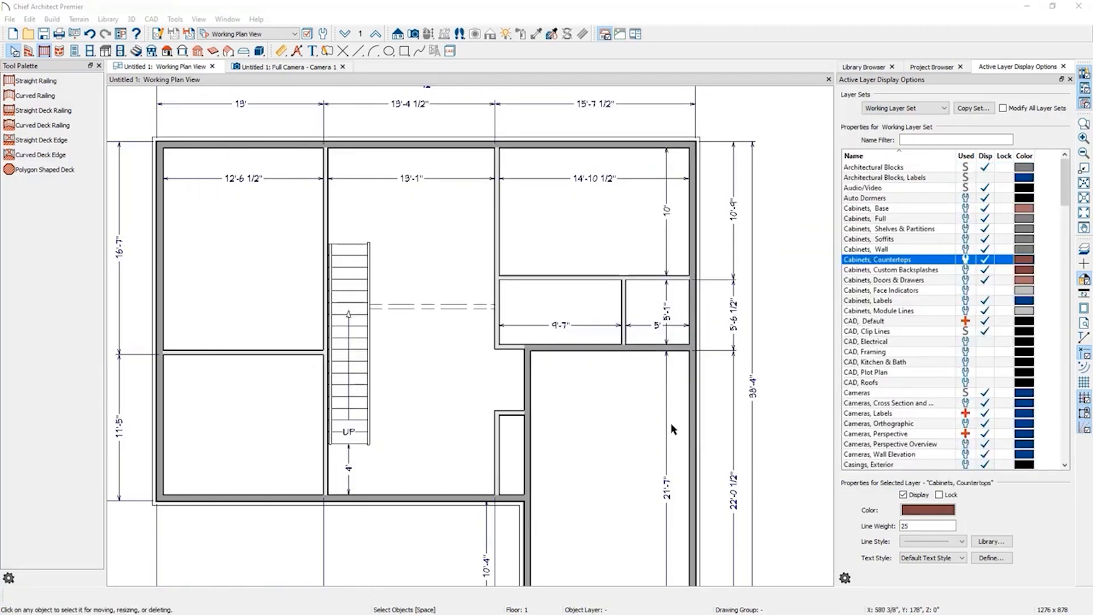
# Place a hinged door in the hall wall beside the large right-hand room and flip its opening side.
pyautogui.click(1085, 214)
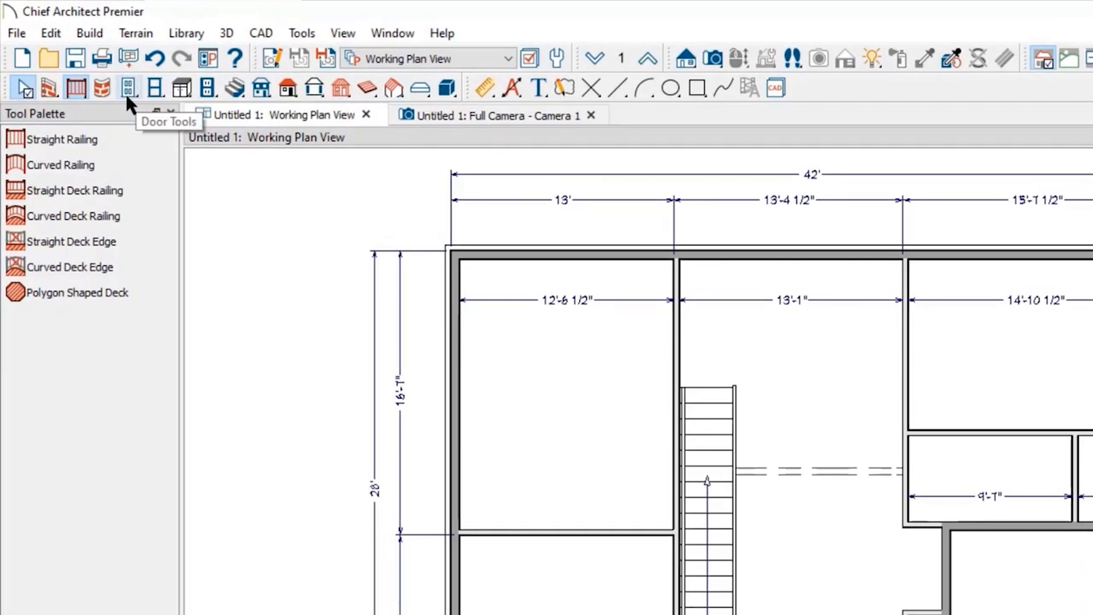
pyautogui.click(126, 95)
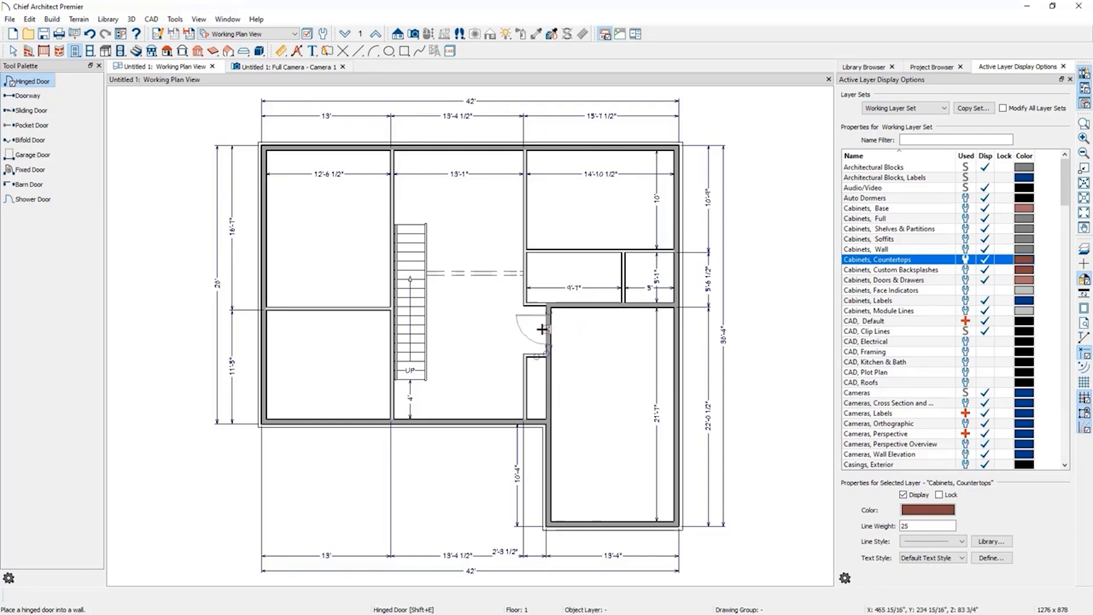
pyautogui.moveTo(542, 329); pyautogui.dragTo(510, 315)
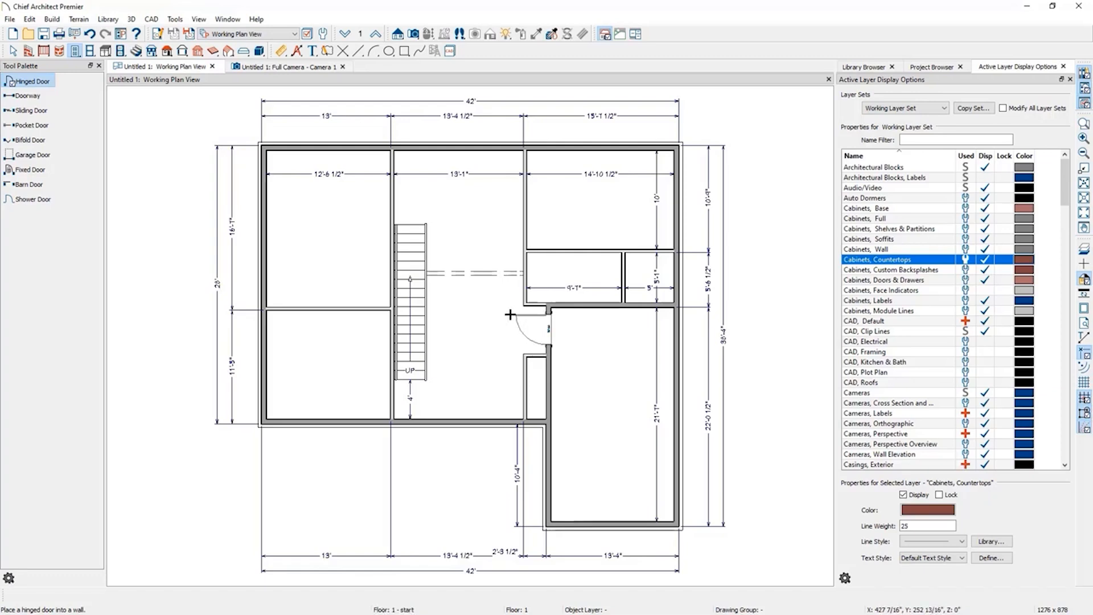
pyautogui.click(548, 330)
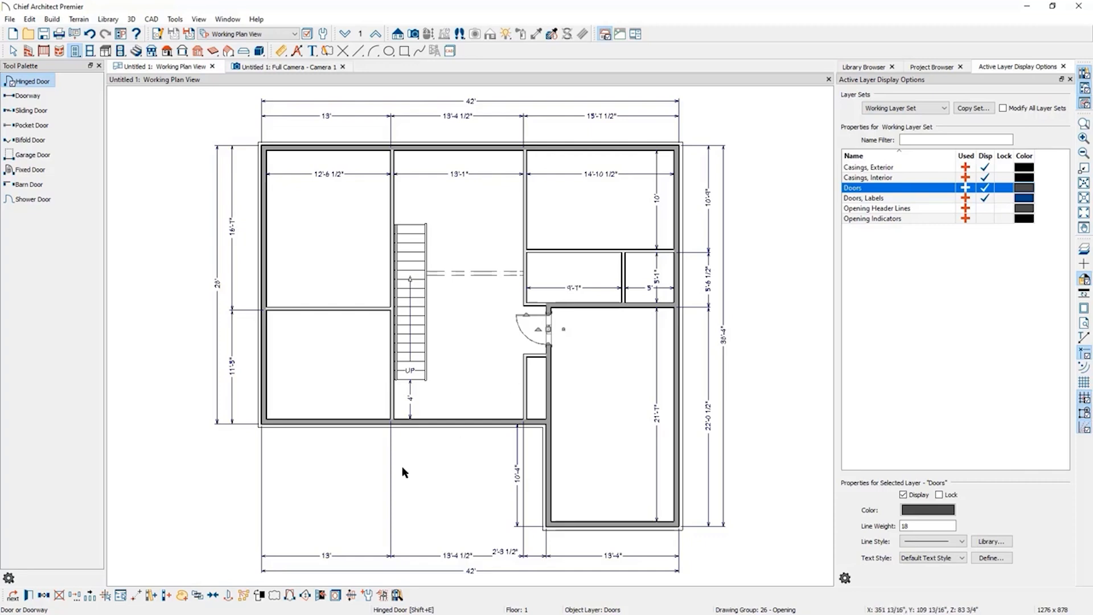
pyautogui.click(292, 599)
pyautogui.click(293, 599)
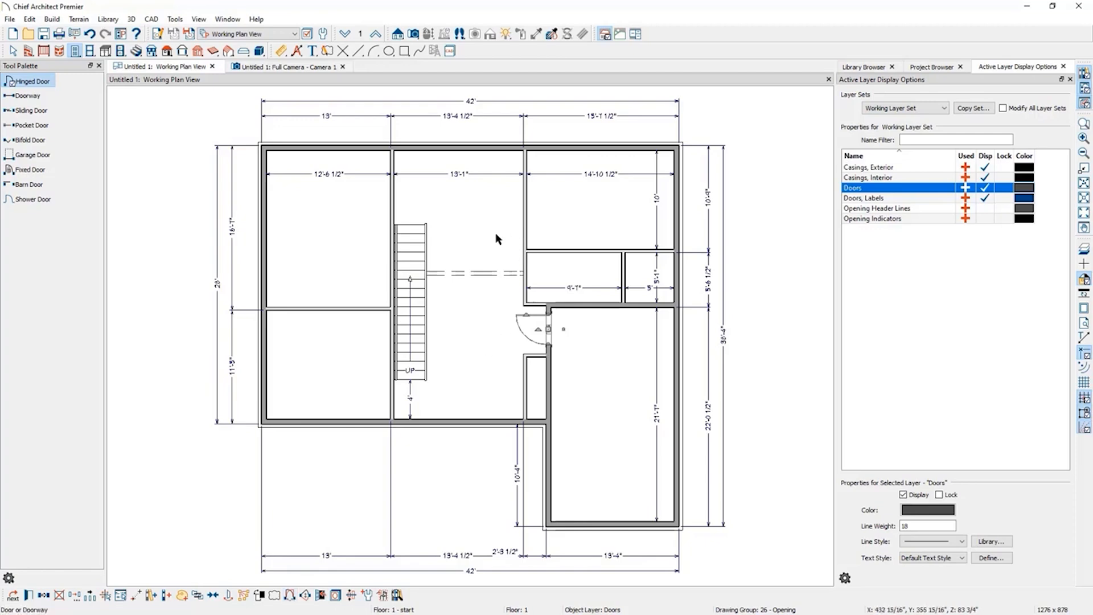
# Place hinged doors in the wall east of the stair room and in the top exterior wall of the upper-left room.
pyautogui.click(525, 228)
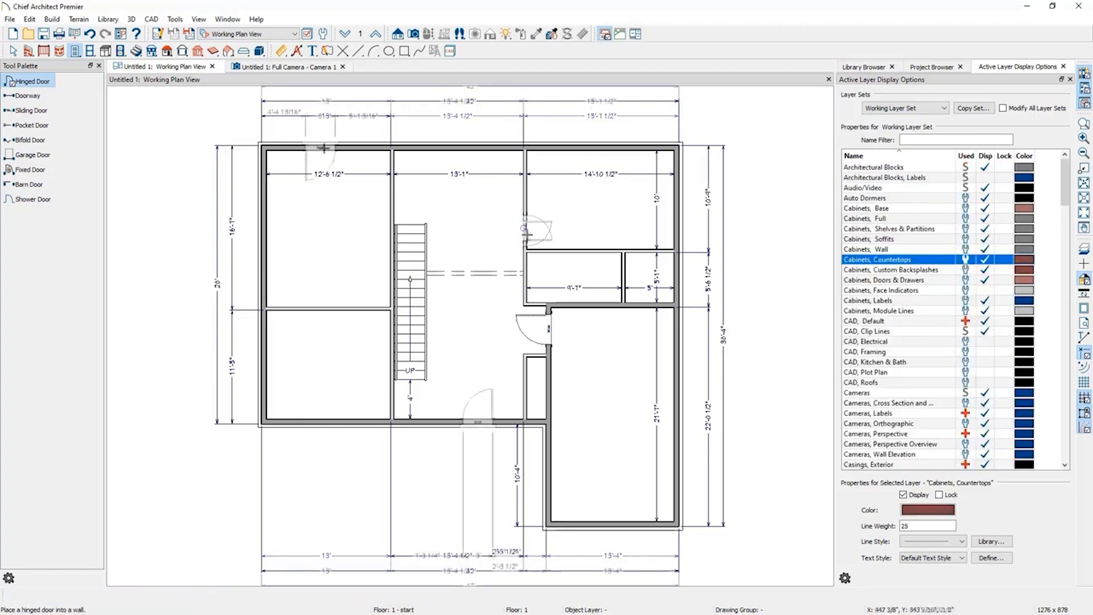
pyautogui.click(323, 148)
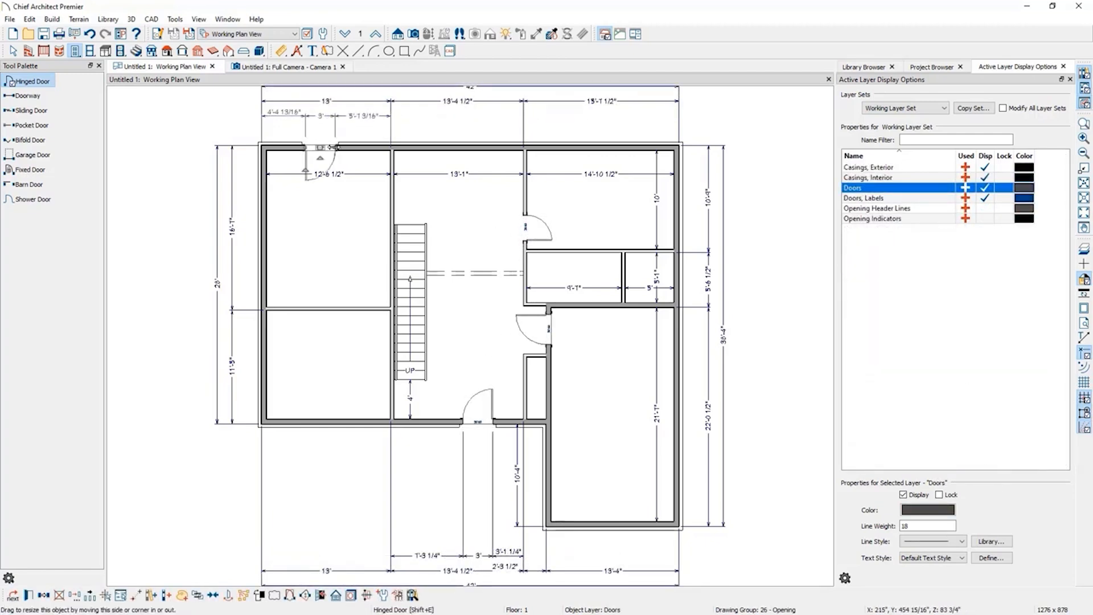
# Widen the door in the upper-left room's top exterior wall to 6 feet and open its door specification.
pyautogui.moveTo(333, 147); pyautogui.dragTo(360, 148)
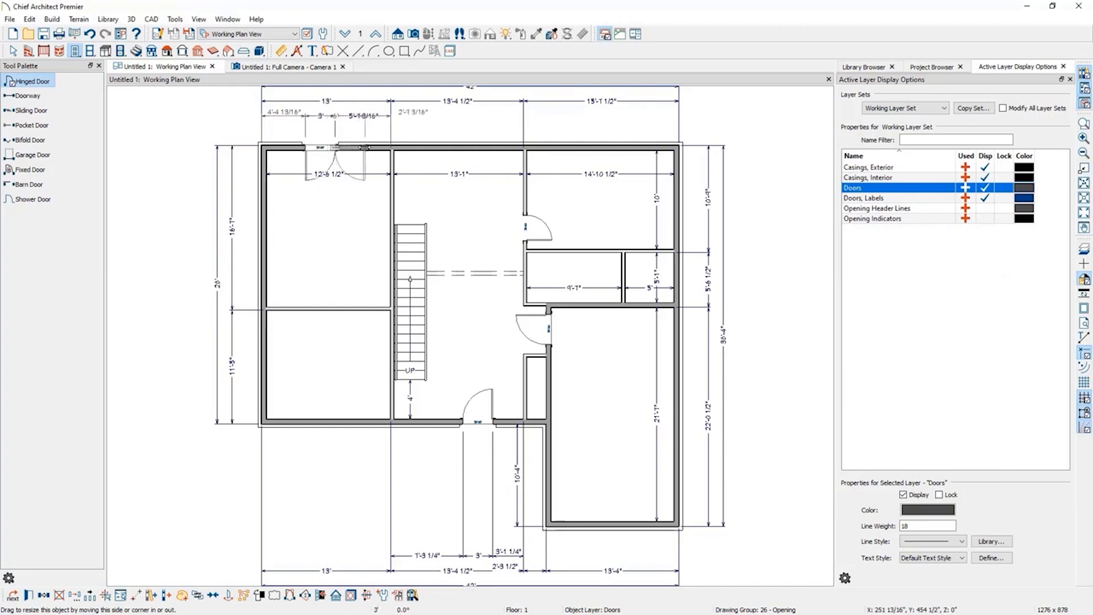
pyautogui.moveTo(365, 148); pyautogui.dragTo(366, 147)
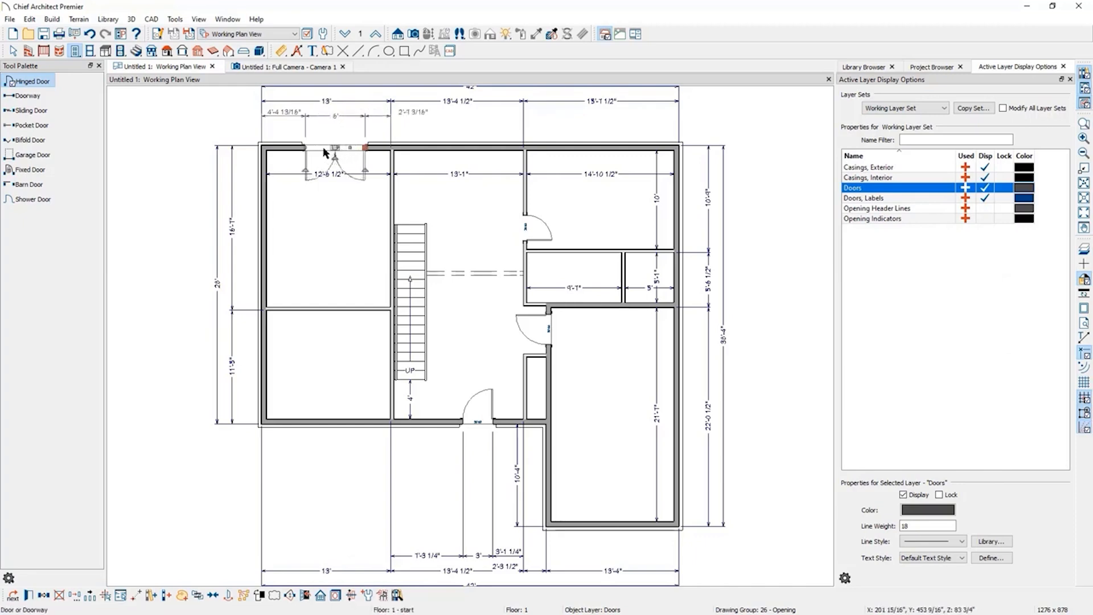
pyautogui.doubleClick(323, 151)
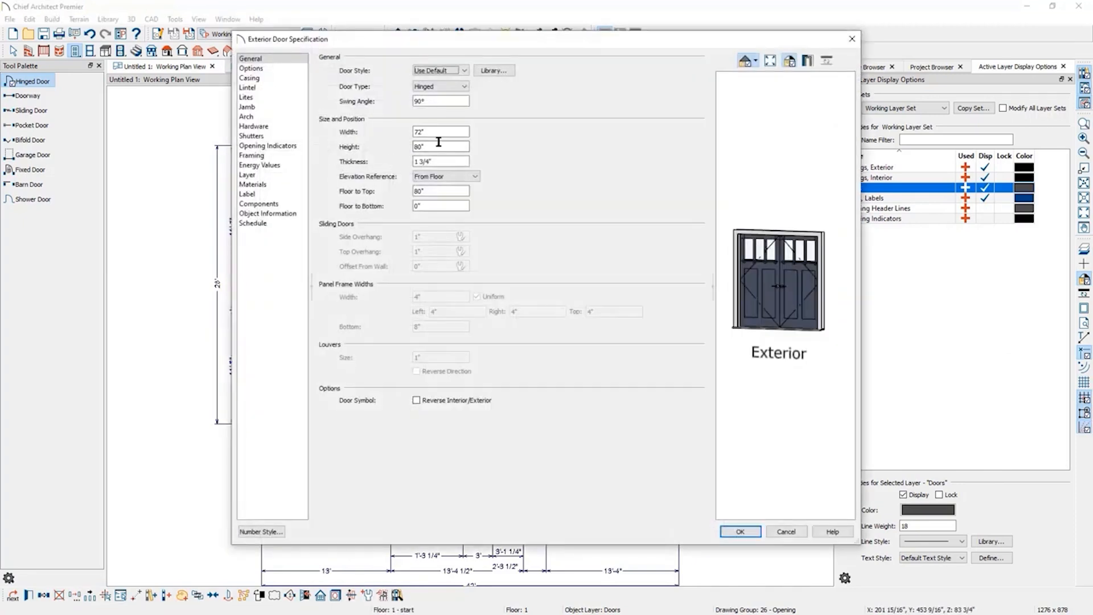
pyautogui.click(447, 132)
pyautogui.moveTo(447, 132); pyautogui.dragTo(397, 131)
pyautogui.click(455, 143)
# Try the single-door and double-door panel options, then return to Calculate from Width.
pyautogui.click(277, 68)
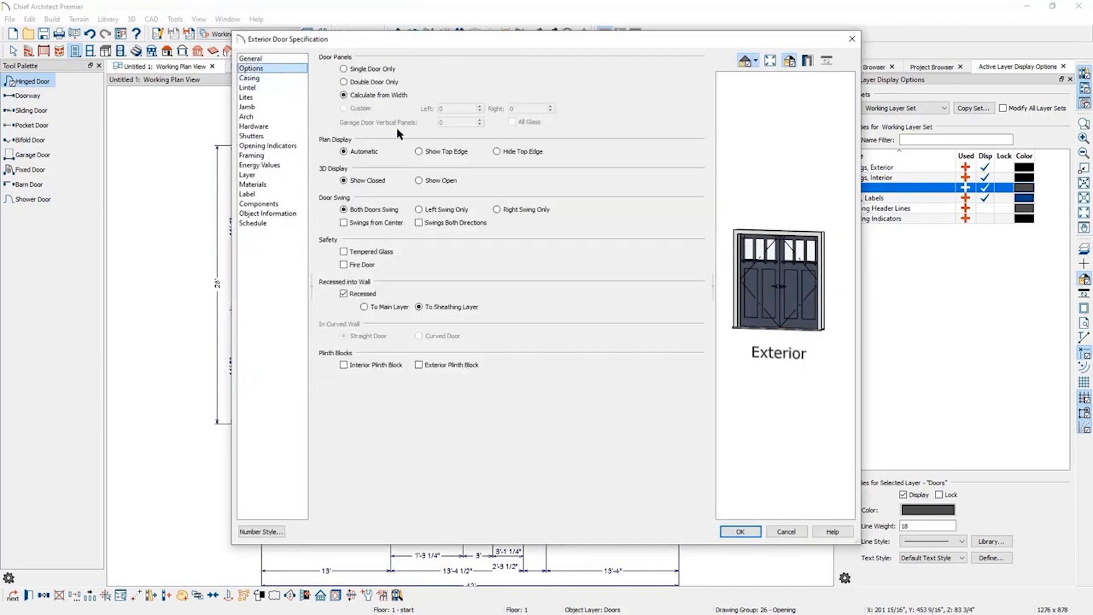
pyautogui.click(385, 82)
pyautogui.click(381, 69)
pyautogui.click(374, 81)
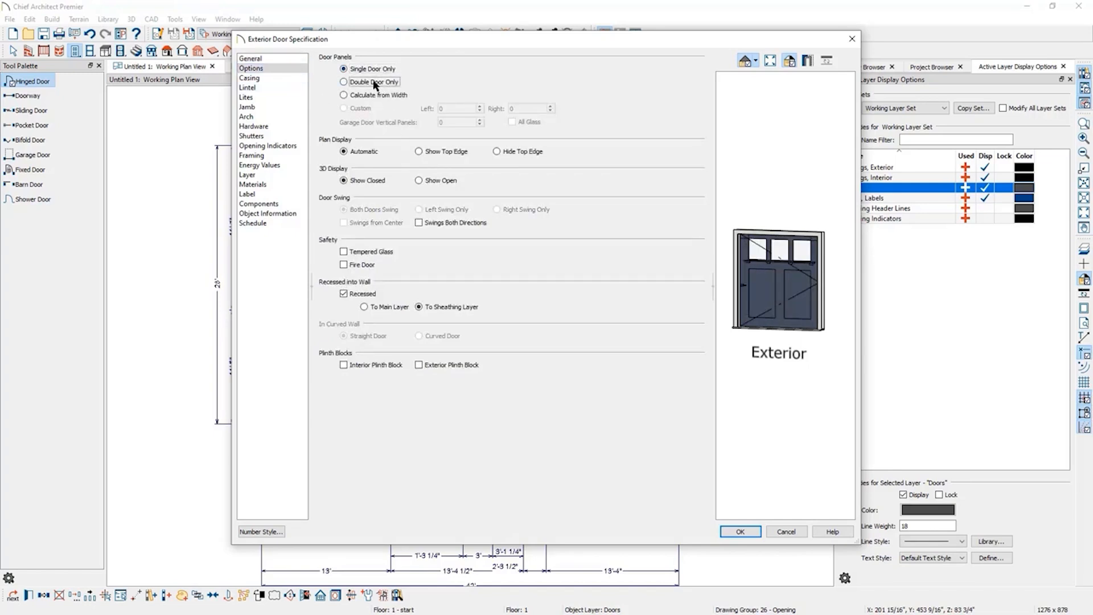
pyautogui.click(377, 94)
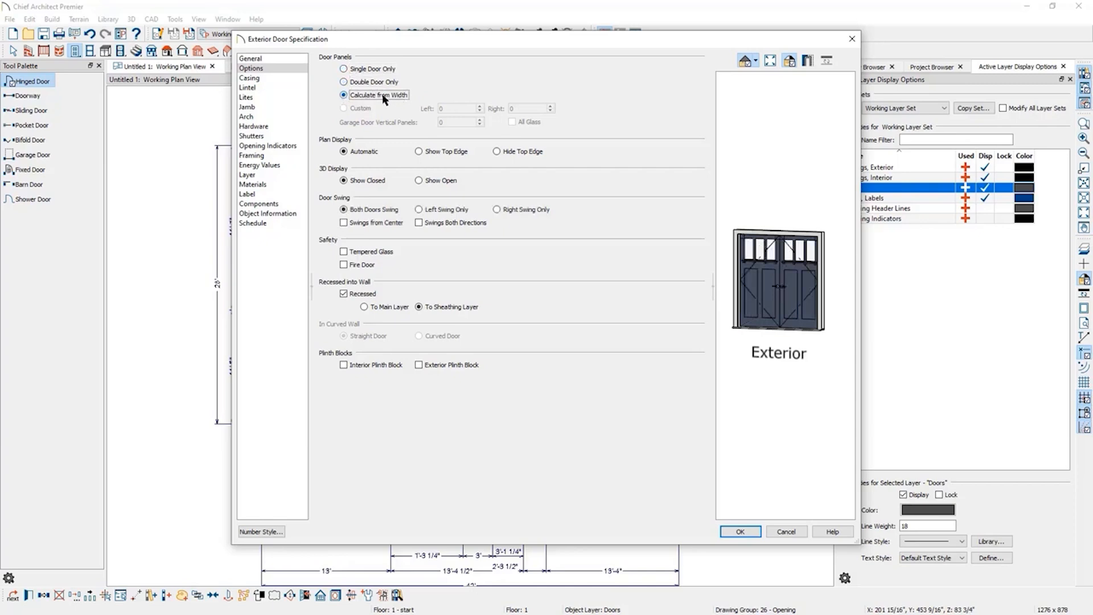
# Set the door style to Glass Panel with 3 lites across and apply the changes.
pyautogui.click(266, 59)
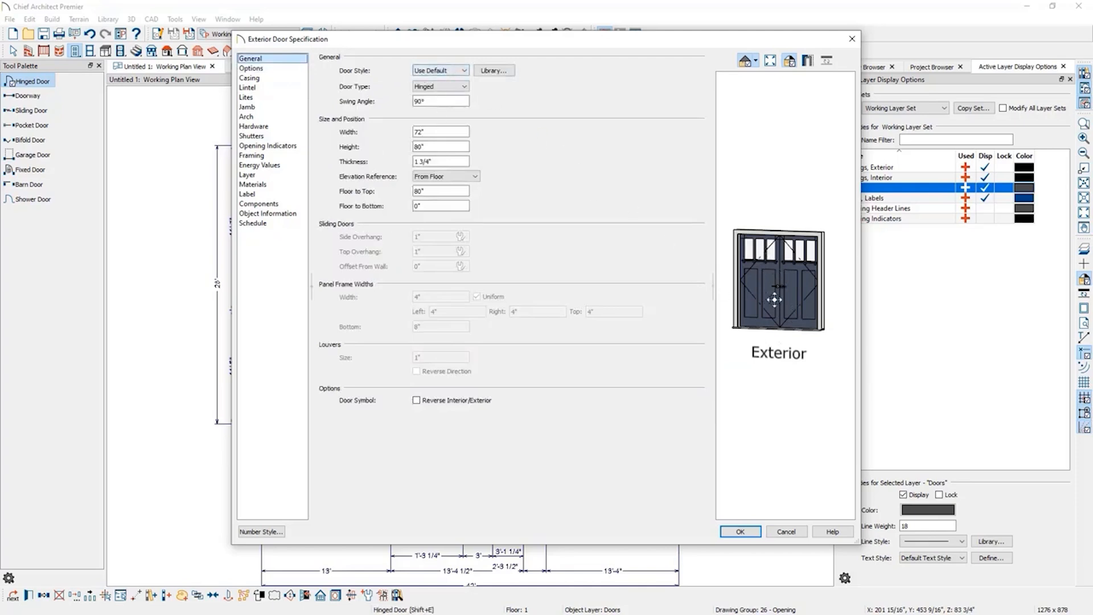
pyautogui.click(464, 71)
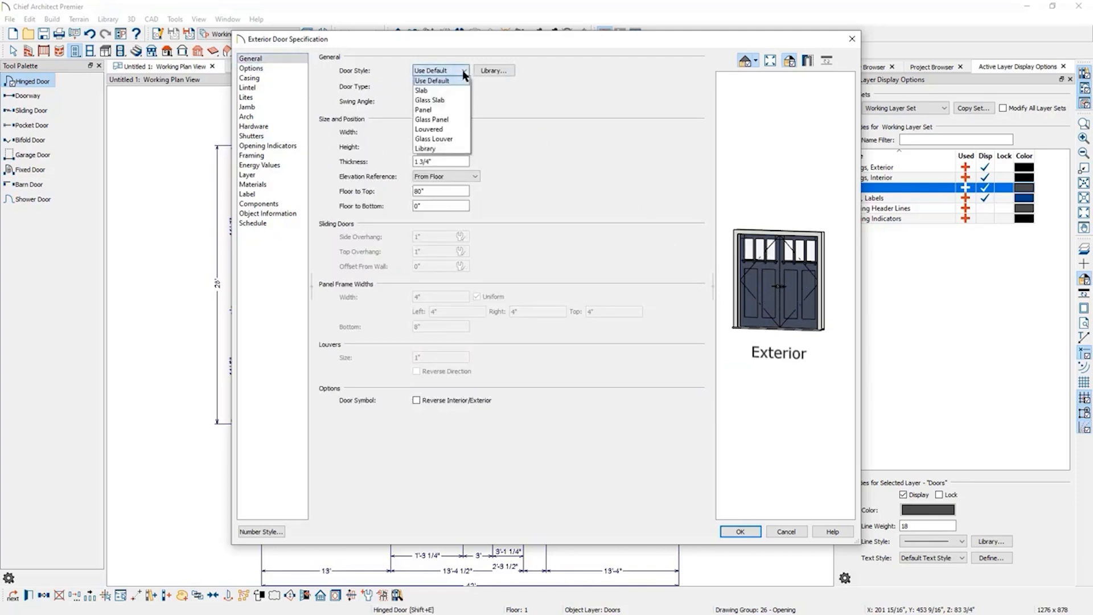
pyautogui.click(453, 119)
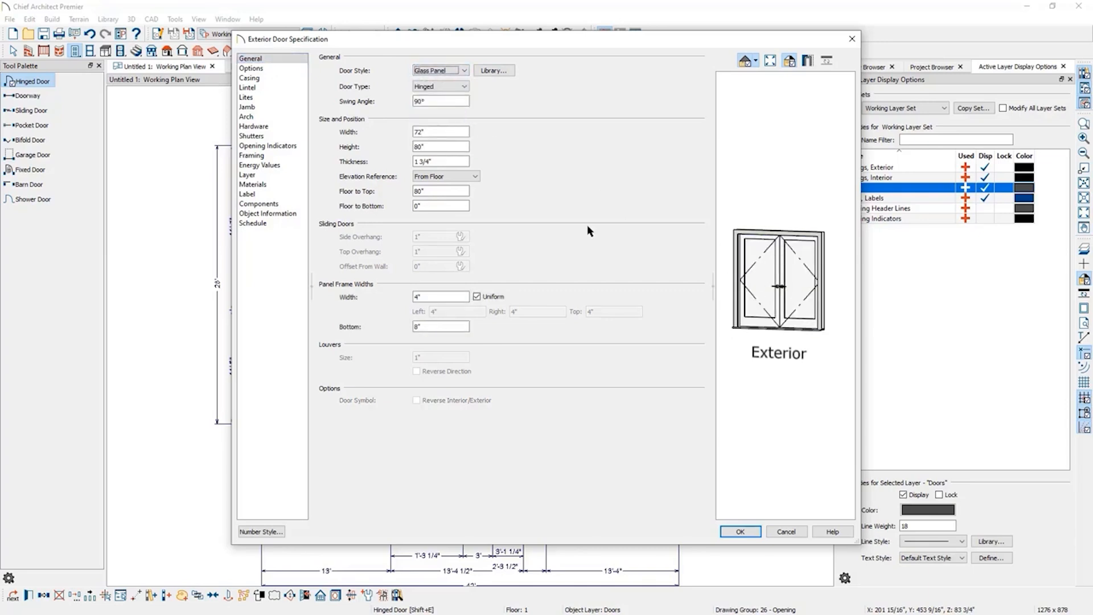
pyautogui.click(276, 97)
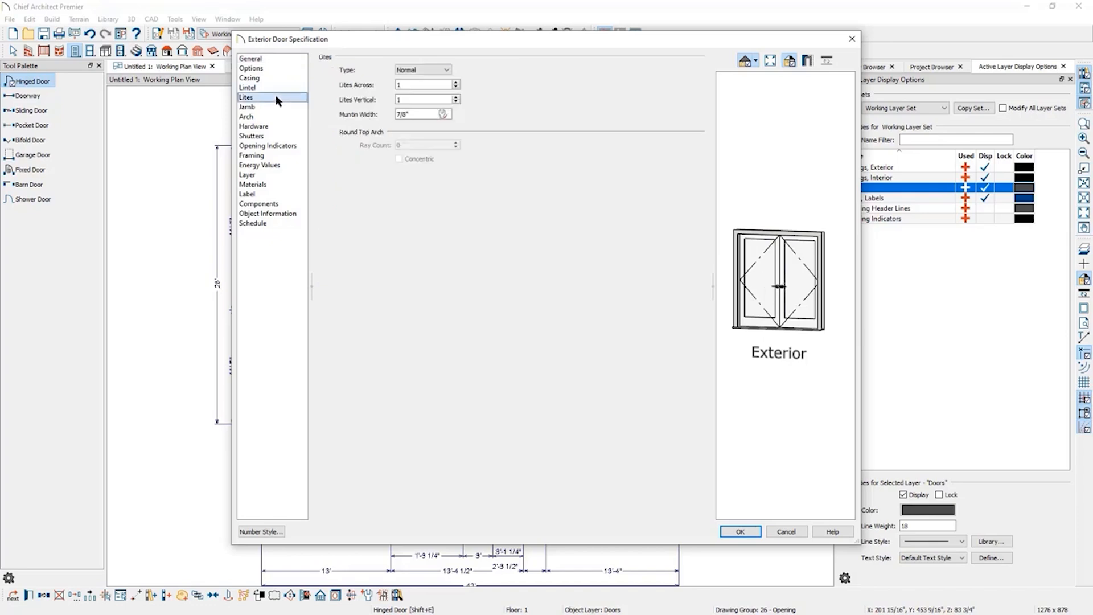
pyautogui.click(458, 83)
pyautogui.click(457, 83)
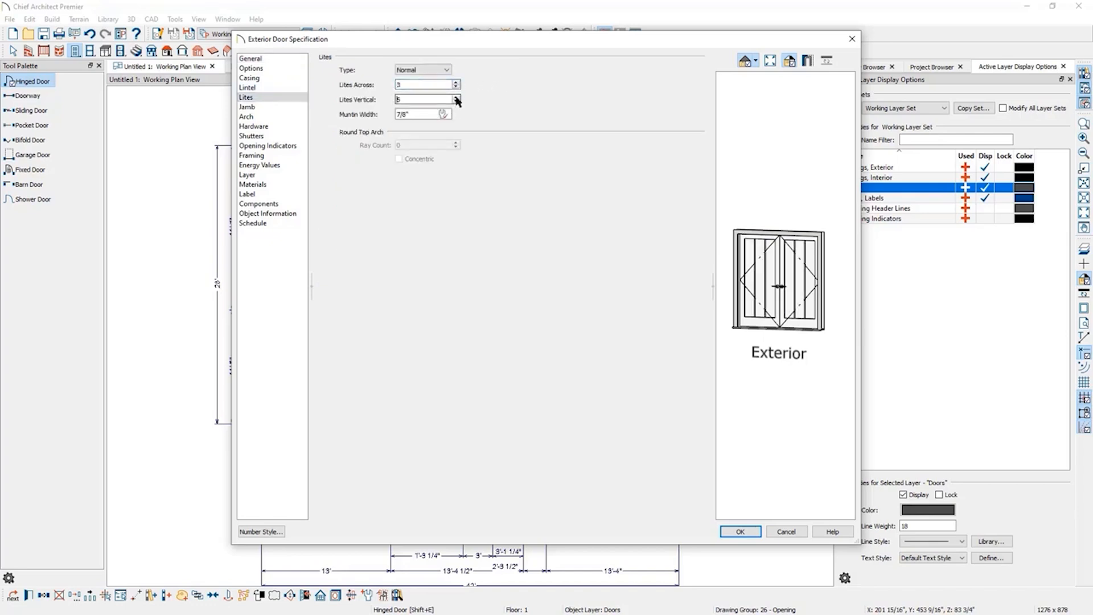
pyautogui.click(735, 534)
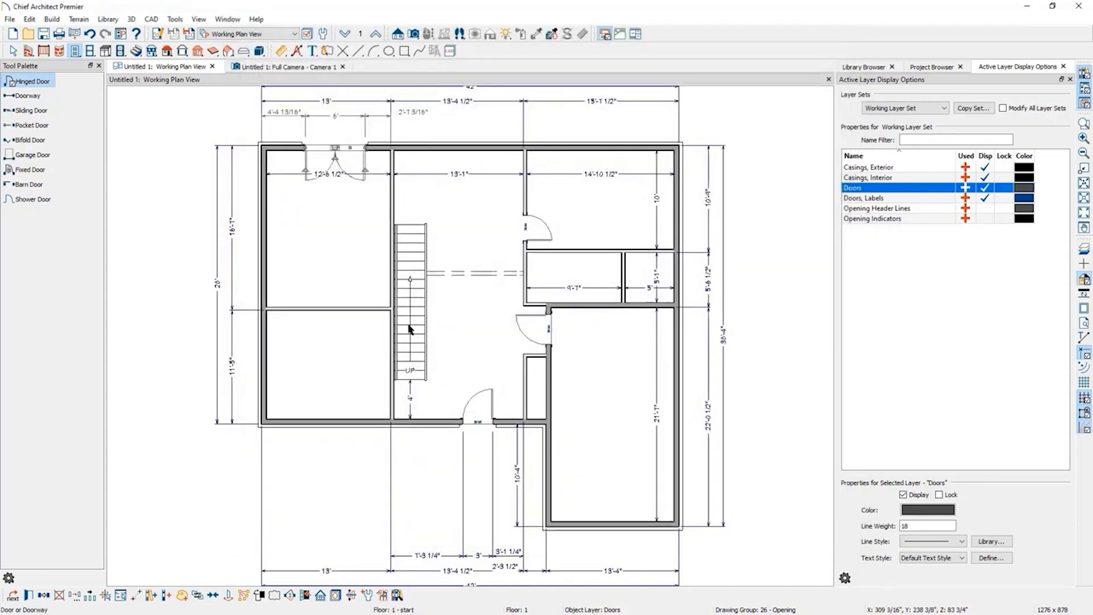
# Place a window in the bottom exterior wall of the lower-left room.
pyautogui.scroll(3, 317, 237)
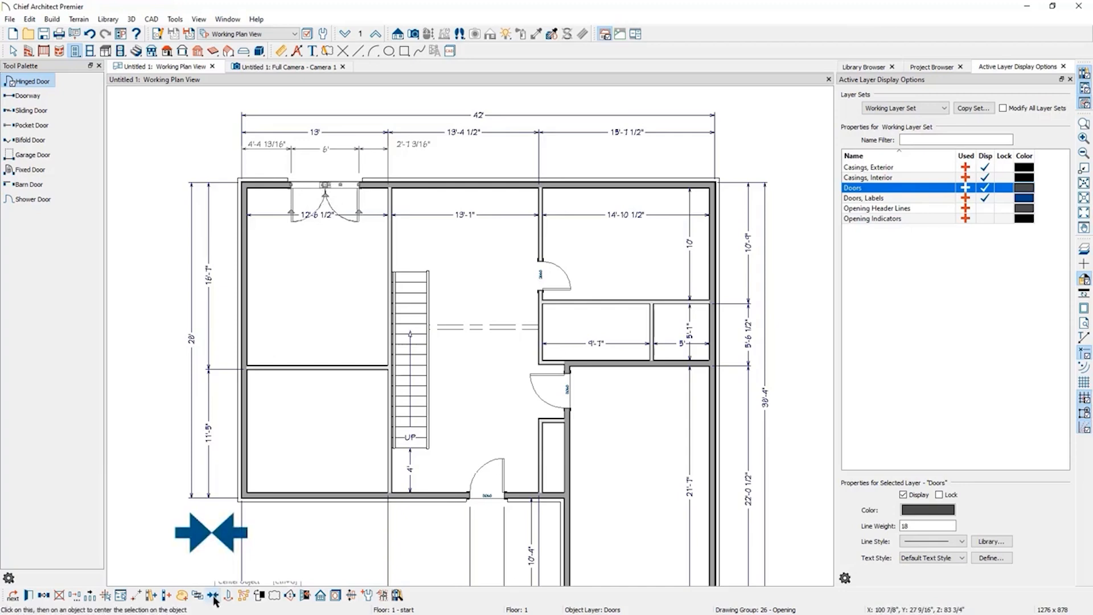
pyautogui.press('Escape')
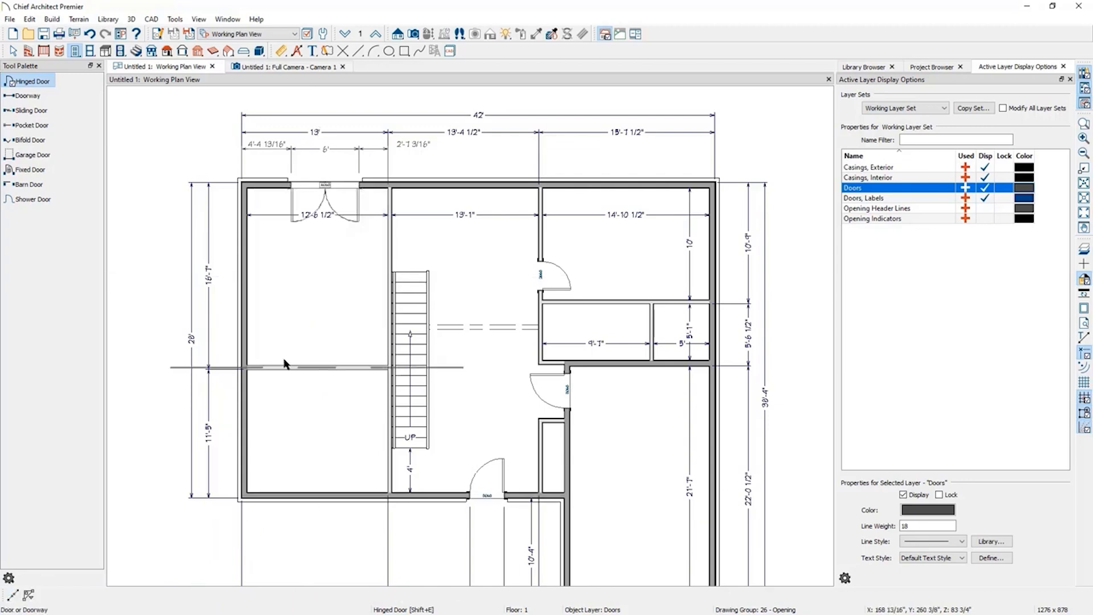
pyautogui.click(336, 190)
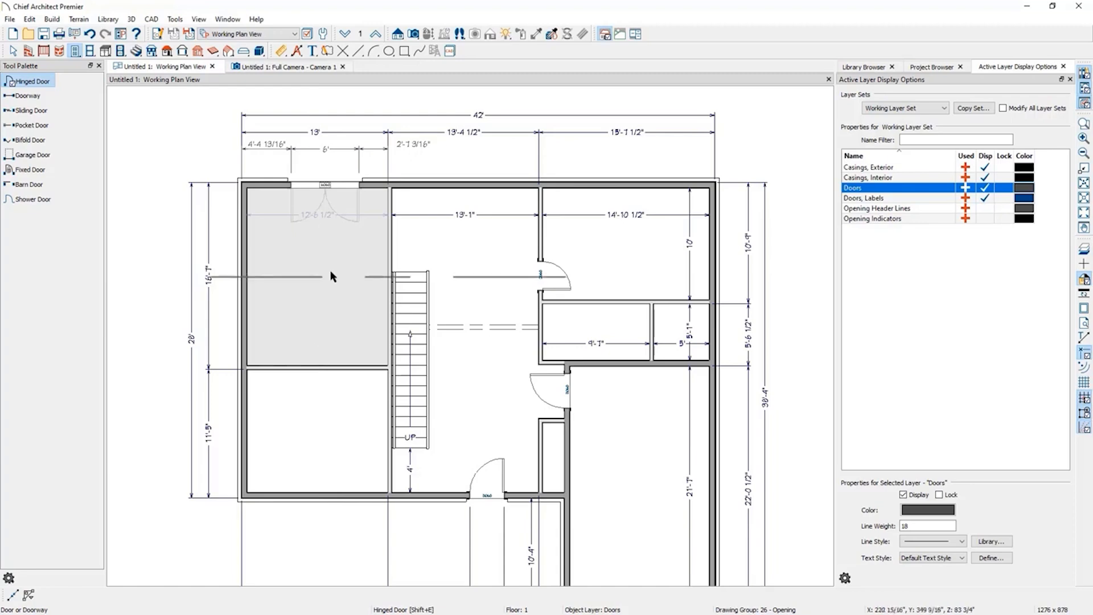
pyautogui.click(326, 217)
pyautogui.click(90, 52)
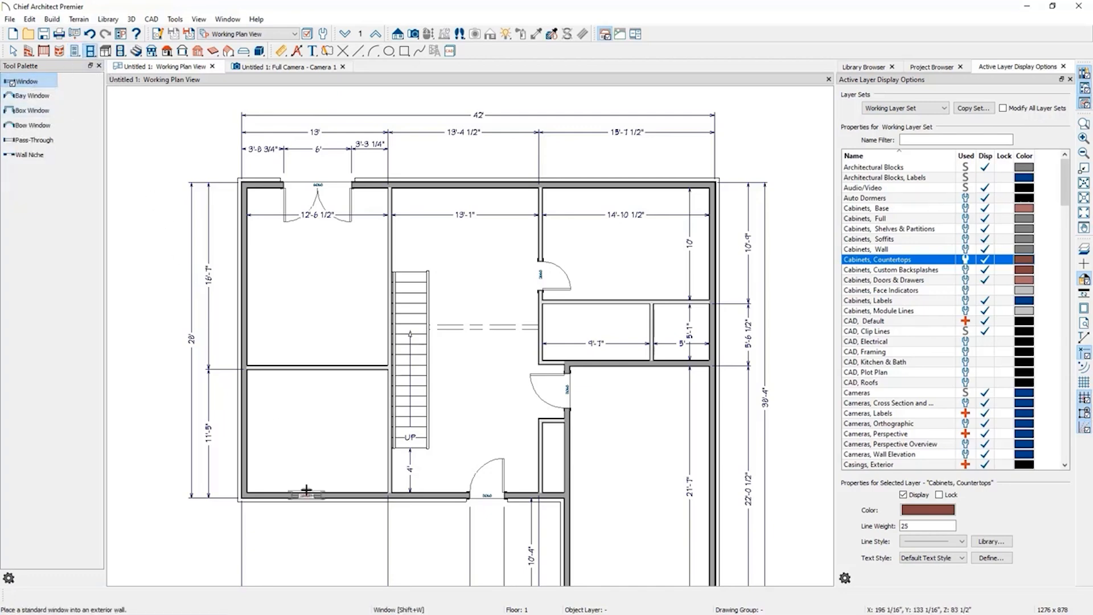
pyautogui.click(282, 496)
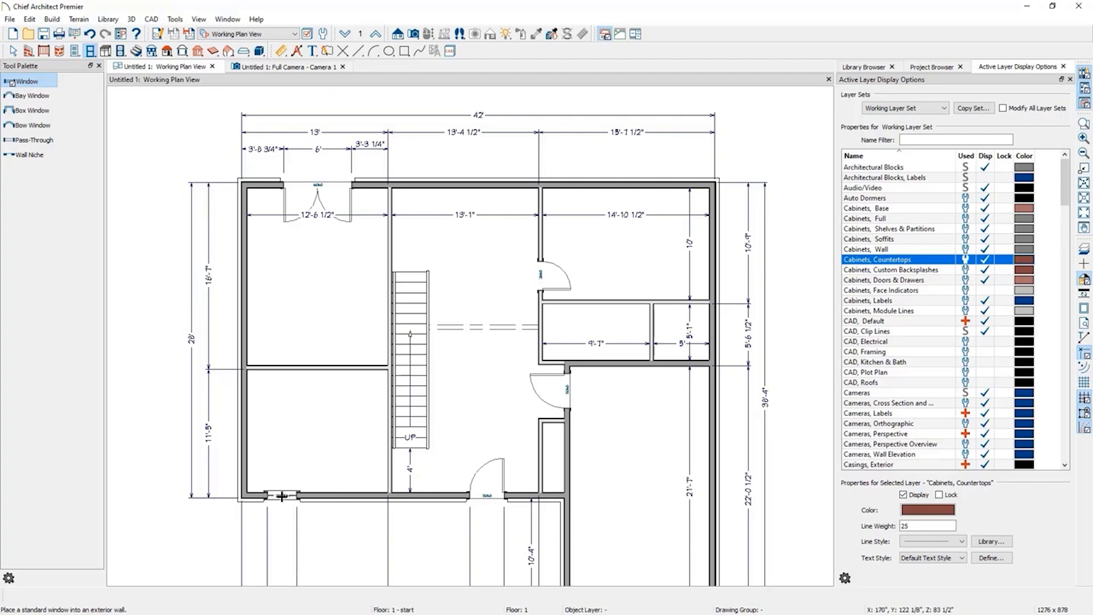
# Set the window's width to 30" and height to 60" in its specification.
pyautogui.doubleClick(282, 496)
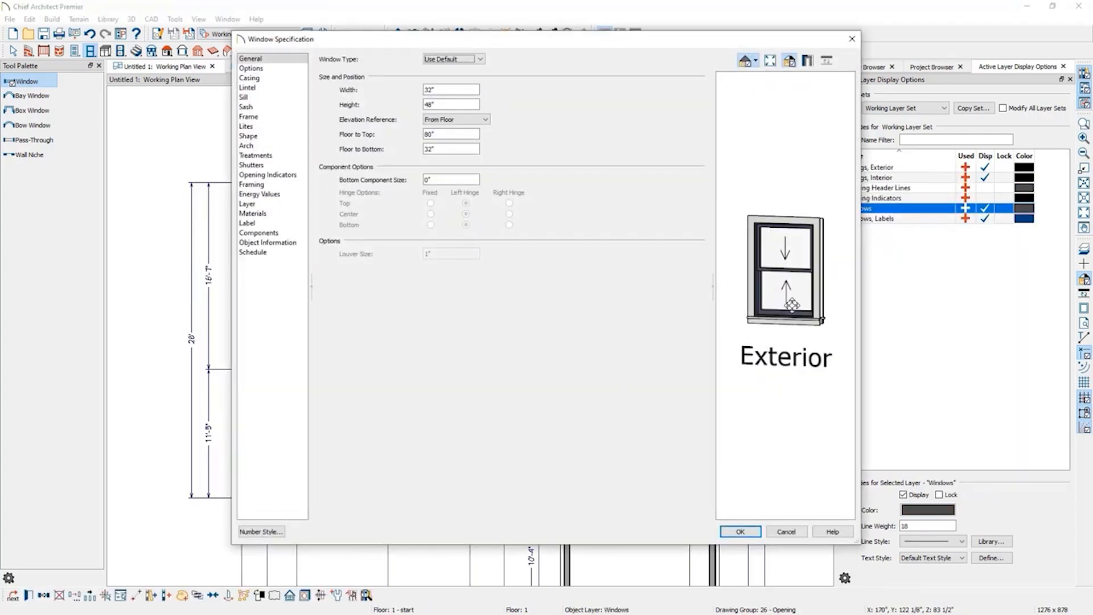
pyautogui.click(454, 58)
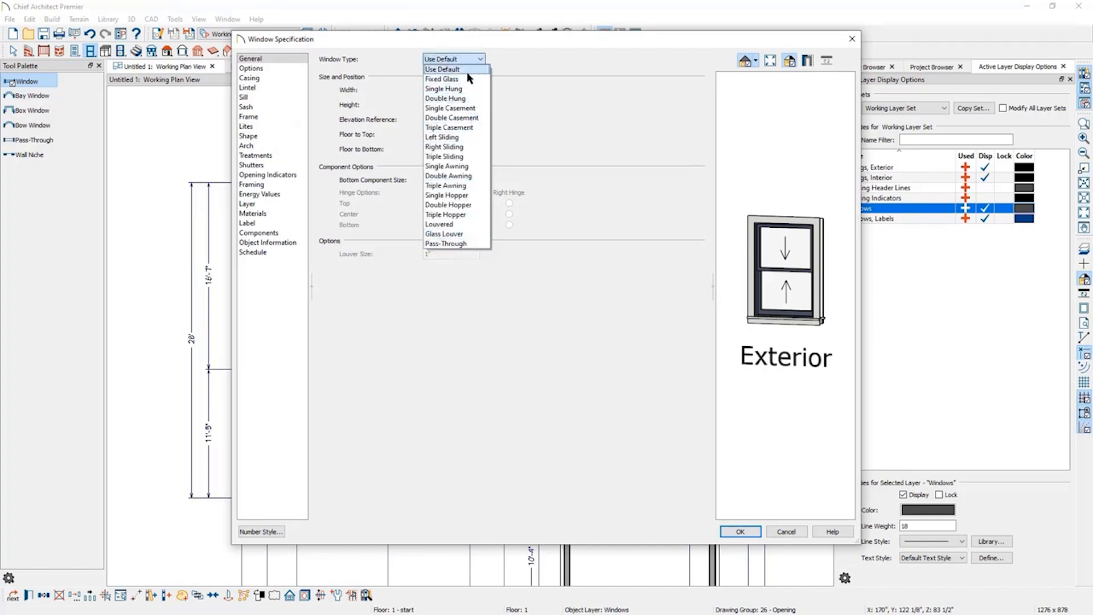
pyautogui.click(560, 64)
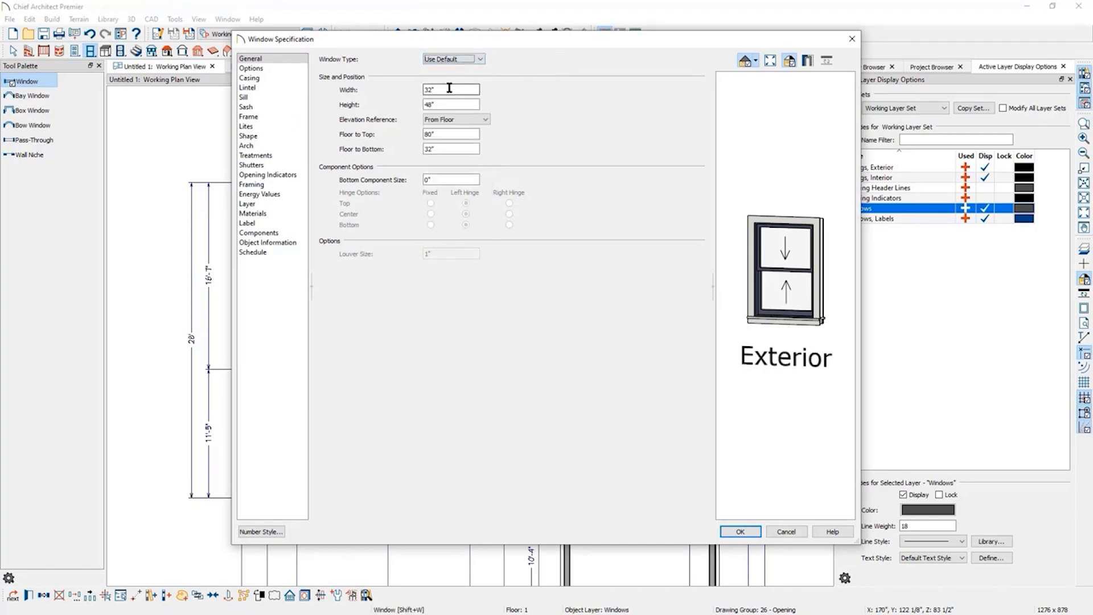
pyautogui.moveTo(449, 89); pyautogui.dragTo(385, 89)
pyautogui.write('30')
pyautogui.press('Tab')
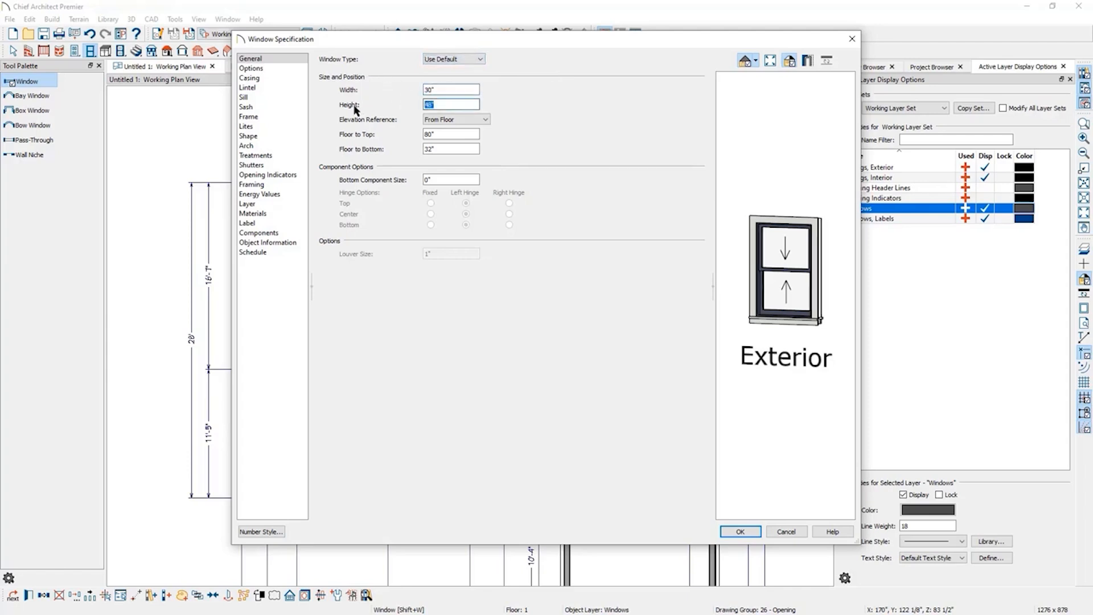
pyautogui.write('60')
pyautogui.click(473, 135)
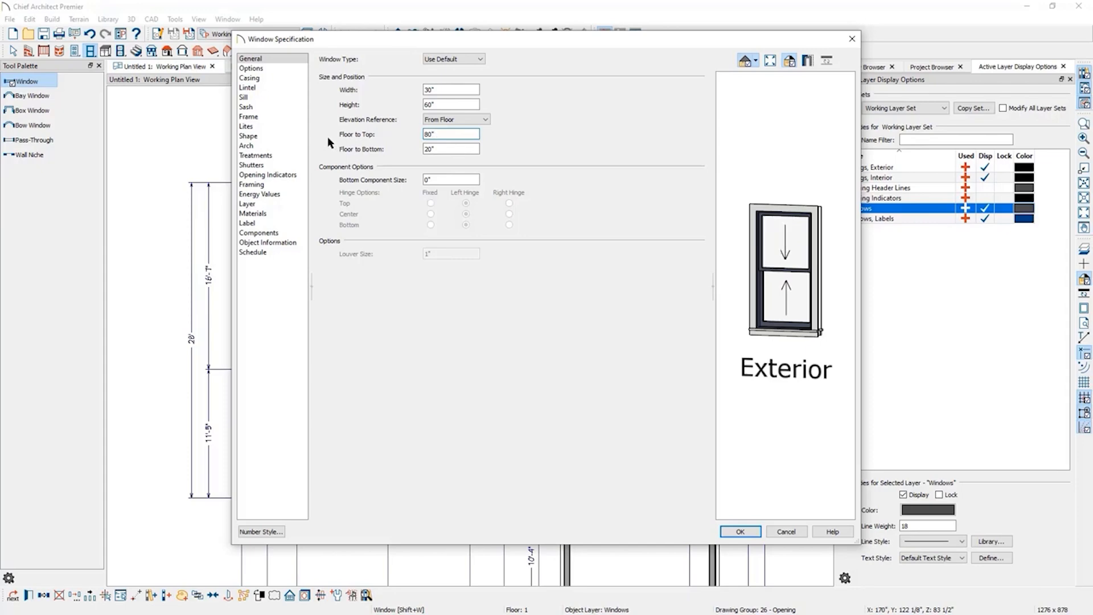
pyautogui.click(741, 532)
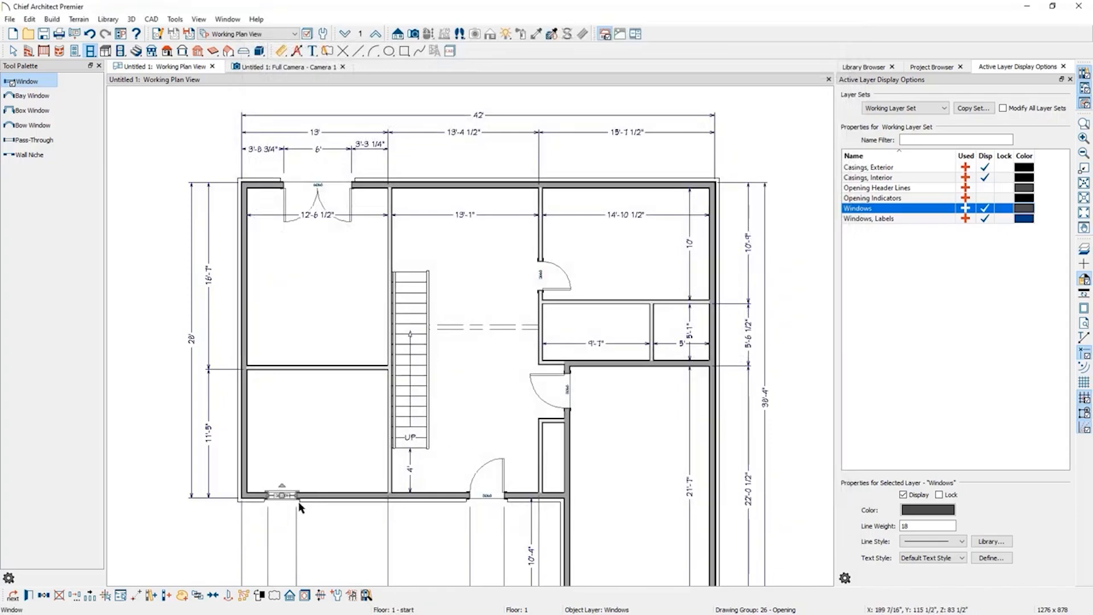
# Make this window the default, then place more windows in the lower-left room's bottom and left walls.
pyautogui.click(337, 599)
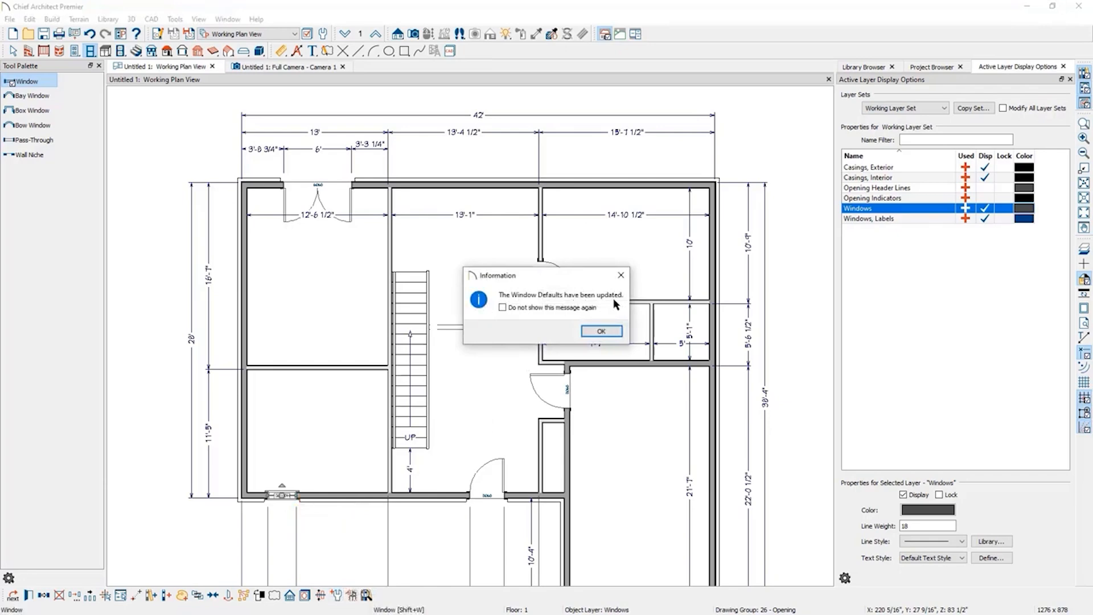
pyautogui.click(601, 331)
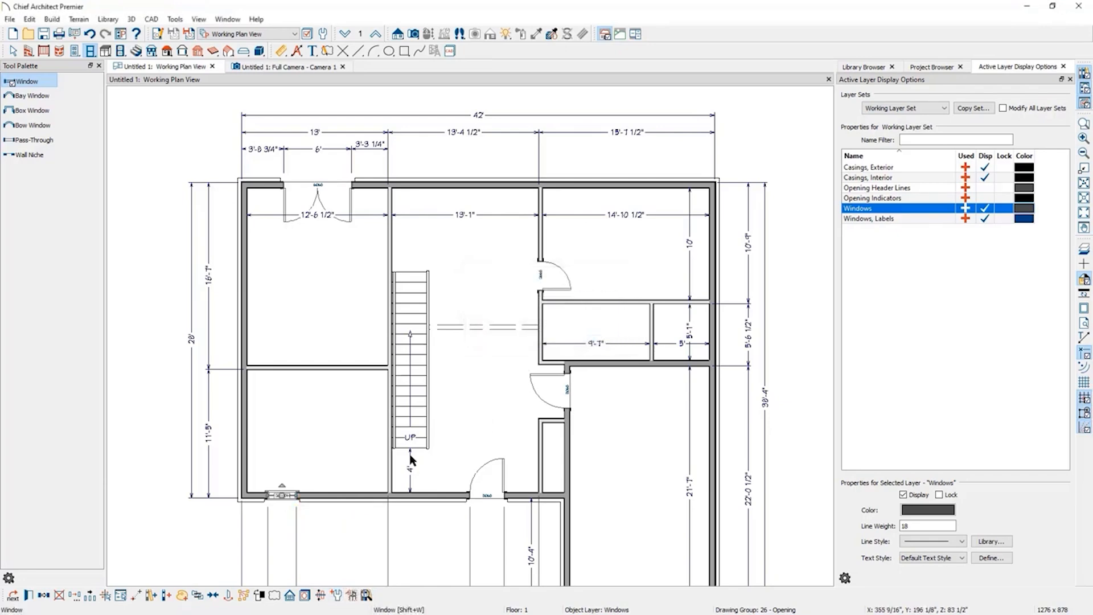
pyautogui.click(340, 494)
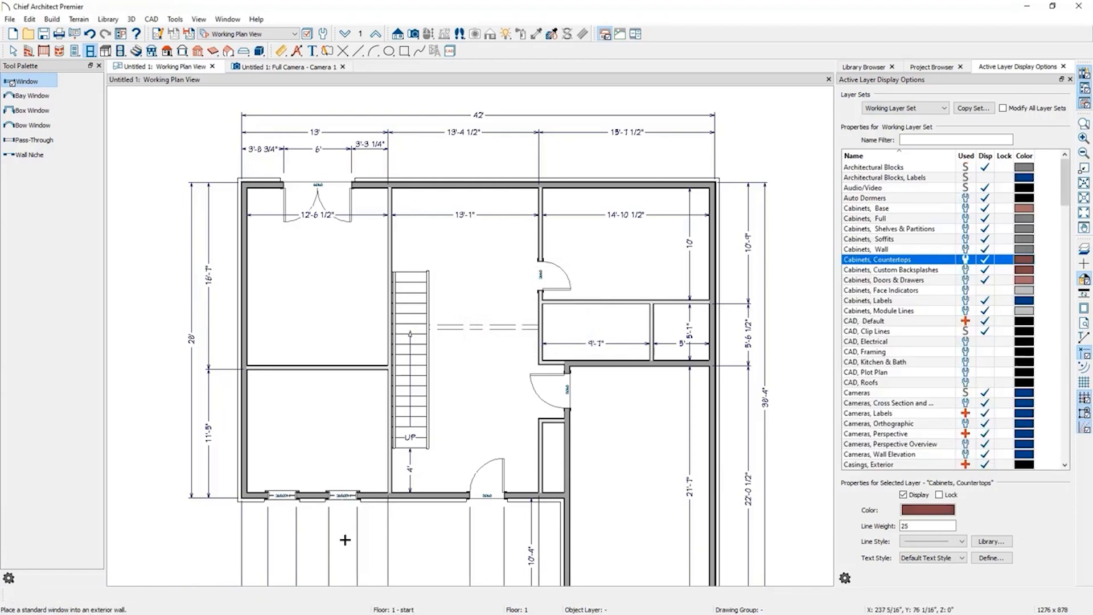
pyautogui.click(244, 434)
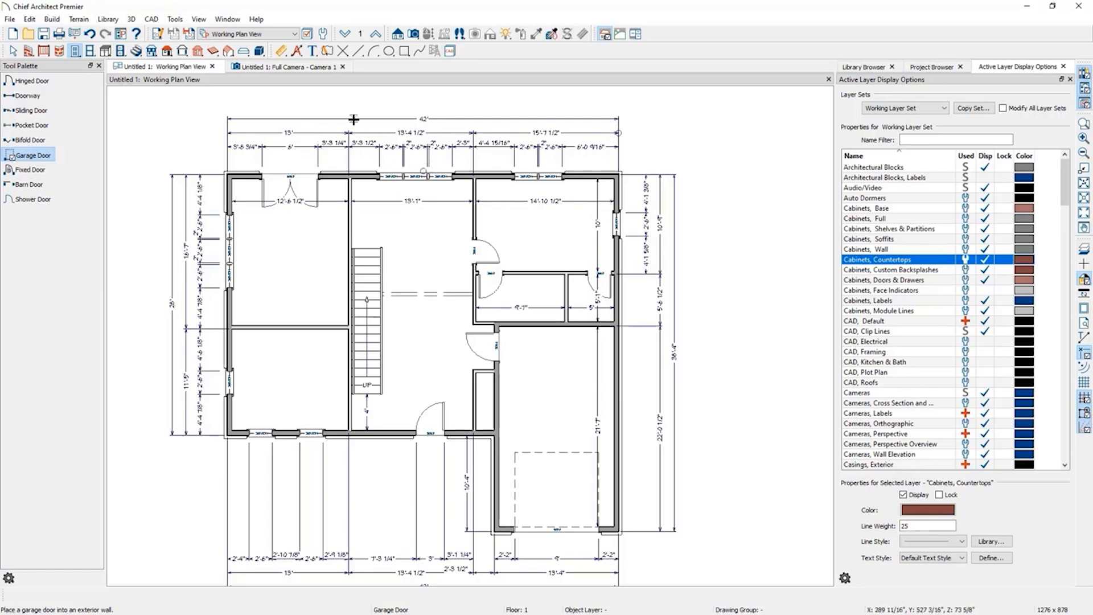
# Delete all plan dimensions, agreeing to turn off Auto Refresh Dimensions for Auto Exterior.
pyautogui.click(281, 50)
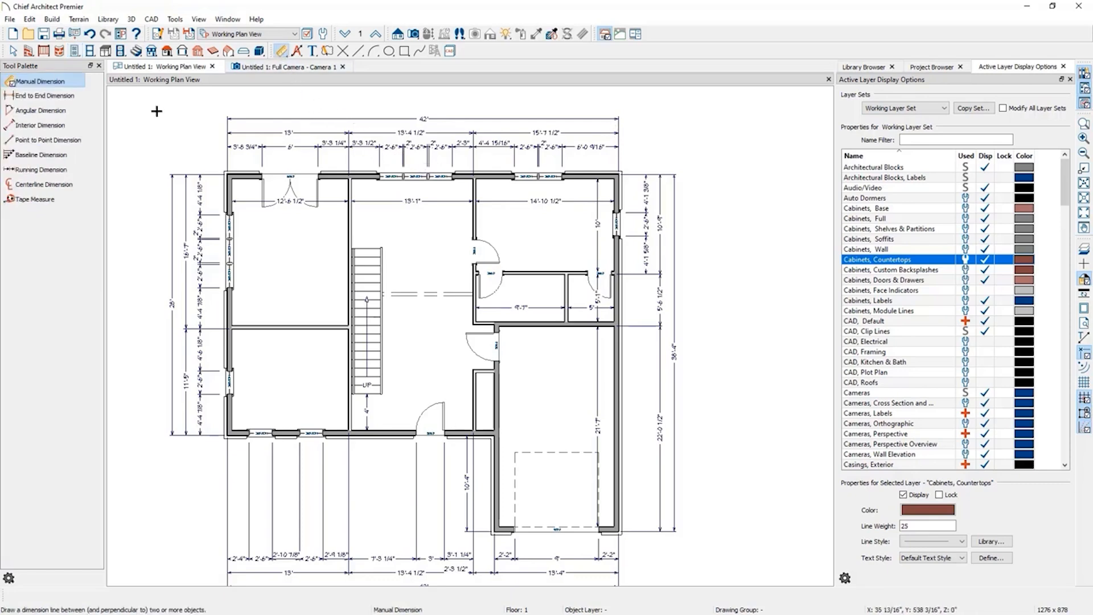
pyautogui.moveTo(143, 100); pyautogui.dragTo(711, 595)
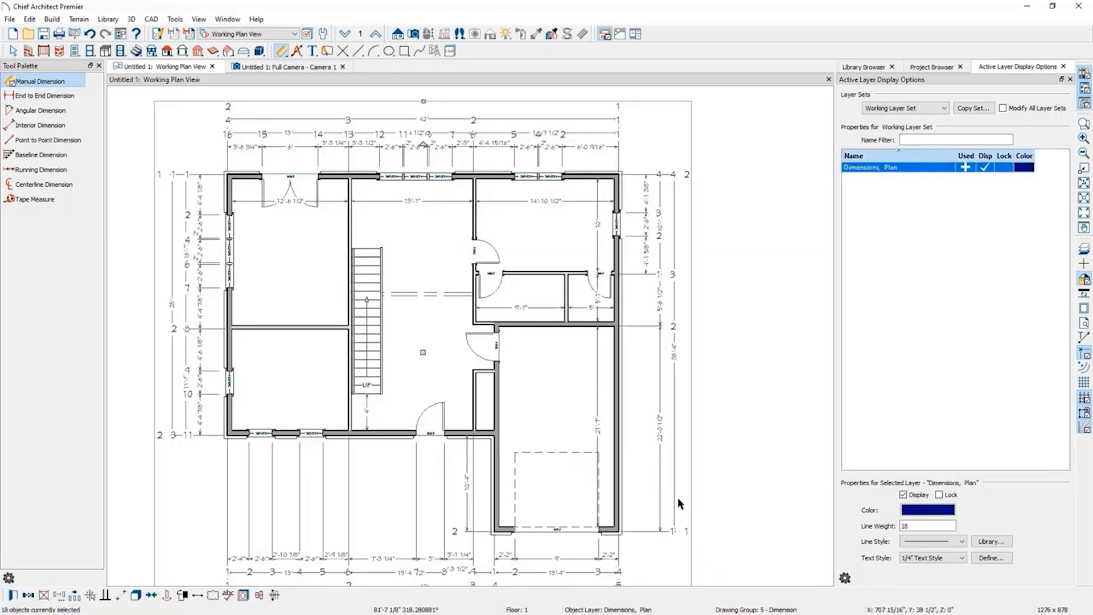
pyautogui.press('Delete')
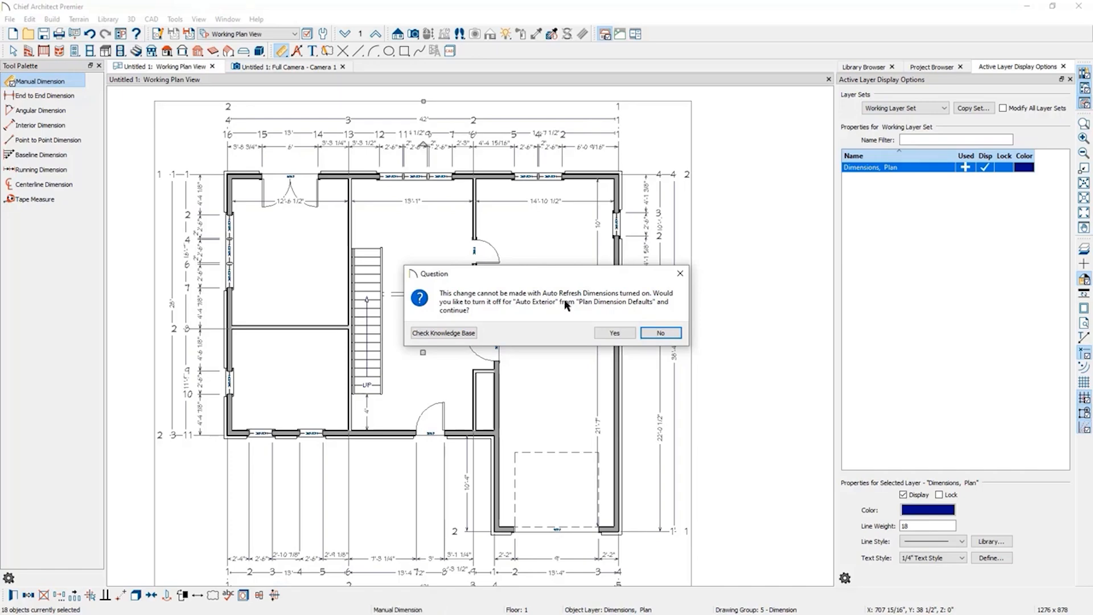
pyautogui.click(612, 333)
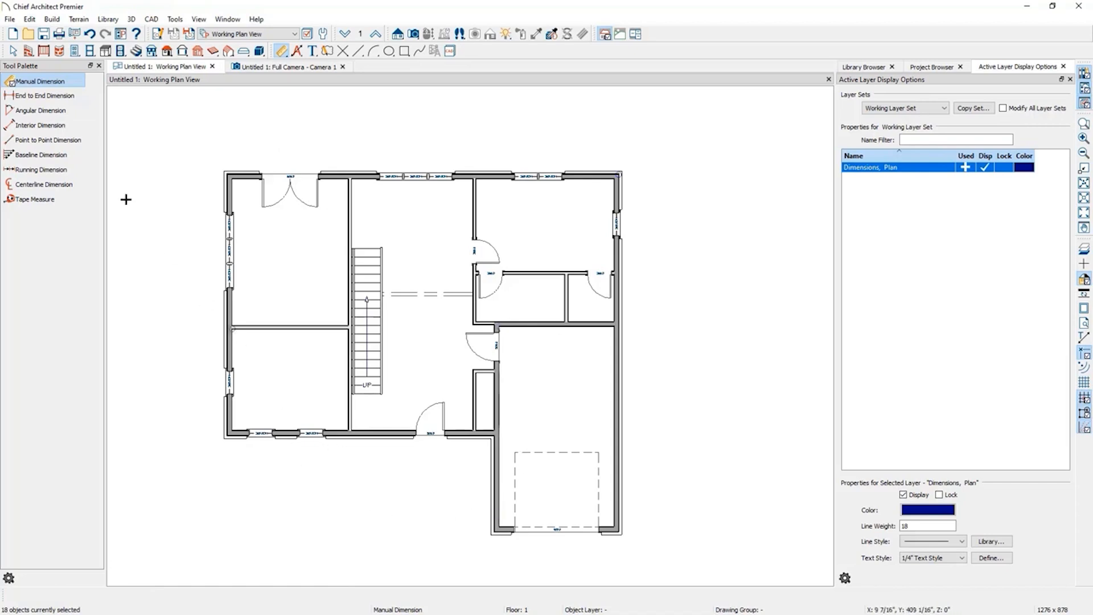
# Draw a straight deck railing outside the top exterior wall, from the upper-left room to the upper-right room.
pyautogui.click(44, 51)
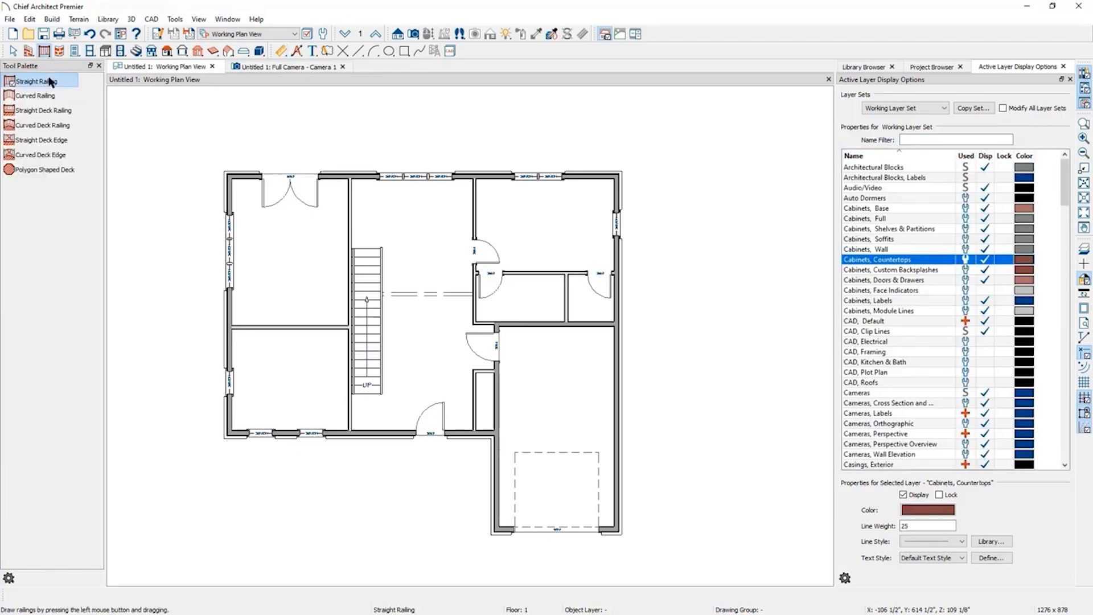
pyautogui.click(51, 112)
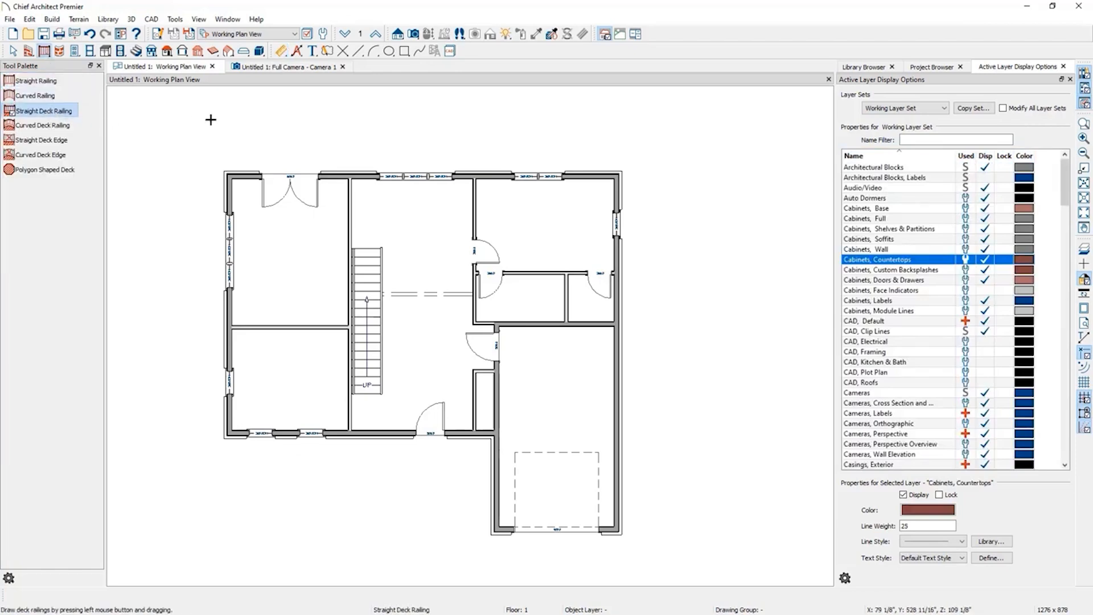
pyautogui.moveTo(247, 162)
pyautogui.mouseDown()
pyautogui.moveTo(247, 114)
pyautogui.moveTo(580, 130)
pyautogui.moveTo(596, 115)
pyautogui.moveTo(594, 170)
pyautogui.mouseUp()
pyautogui.click(595, 145)
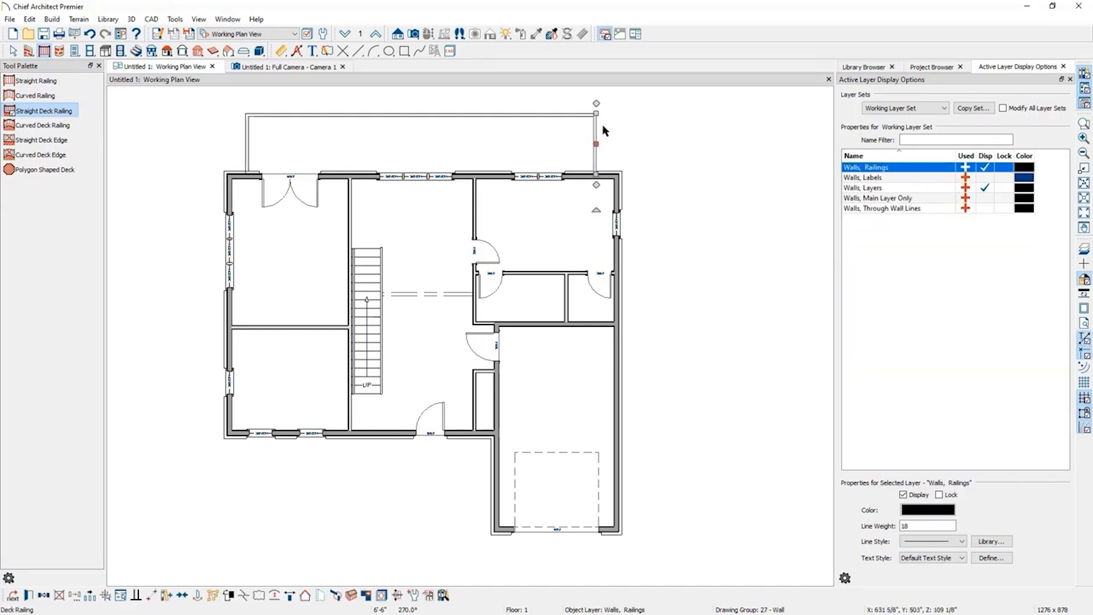
pyautogui.click(628, 153)
pyautogui.click(594, 148)
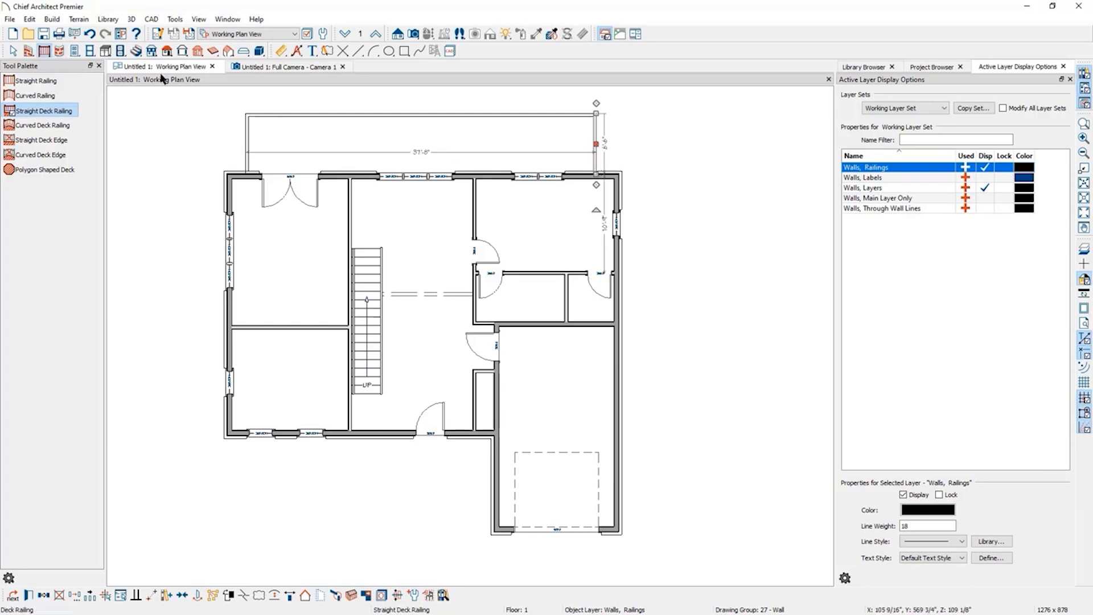
# Dimension the deck railing's right end from the upper-right exterior wall corner and set that offset to 1'.
pyautogui.click(282, 51)
pyautogui.click(31, 99)
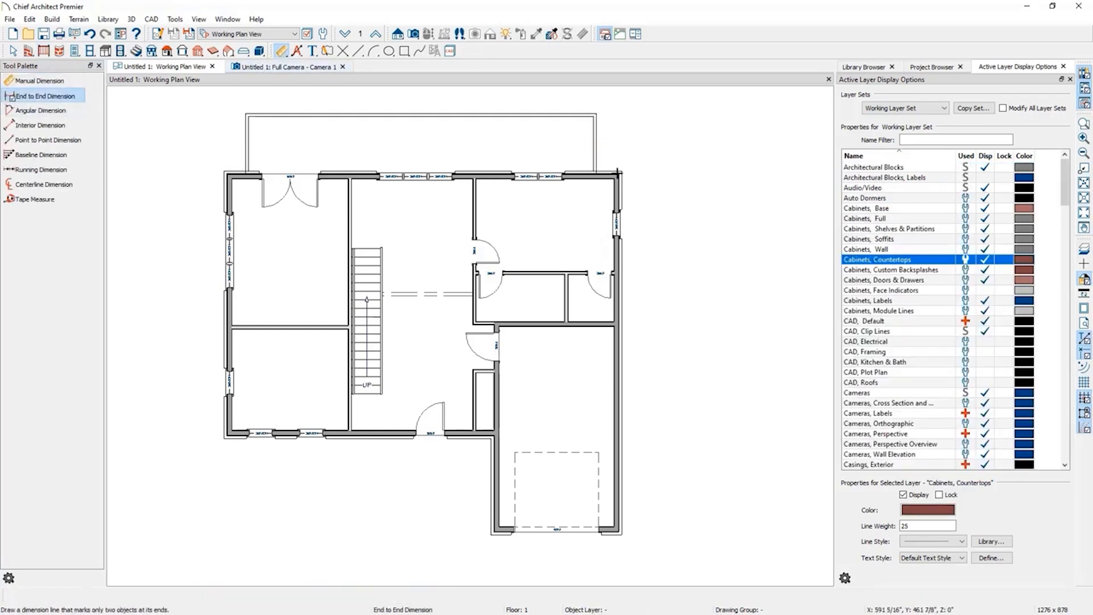
pyautogui.scroll(3, 603, 161)
pyautogui.scroll(2, 604, 151)
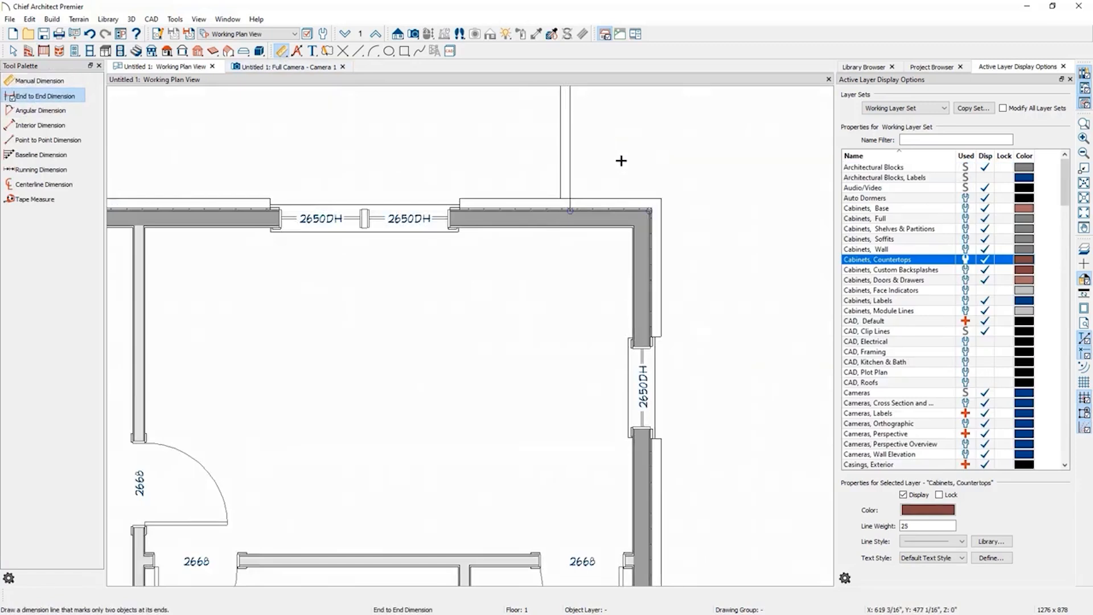
pyautogui.moveTo(648, 211); pyautogui.dragTo(599, 164)
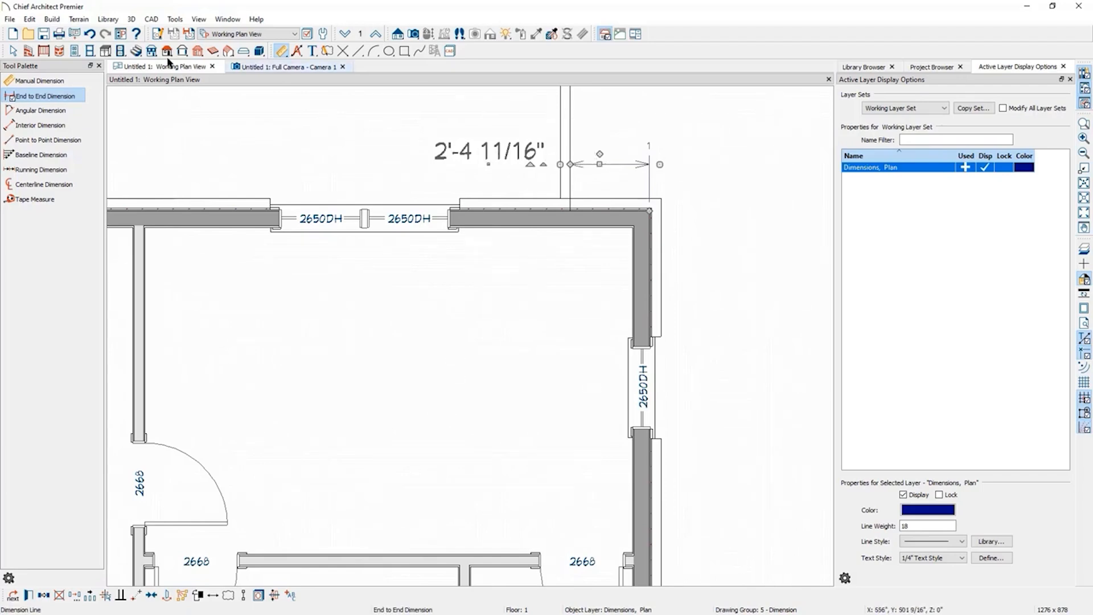
pyautogui.click(14, 52)
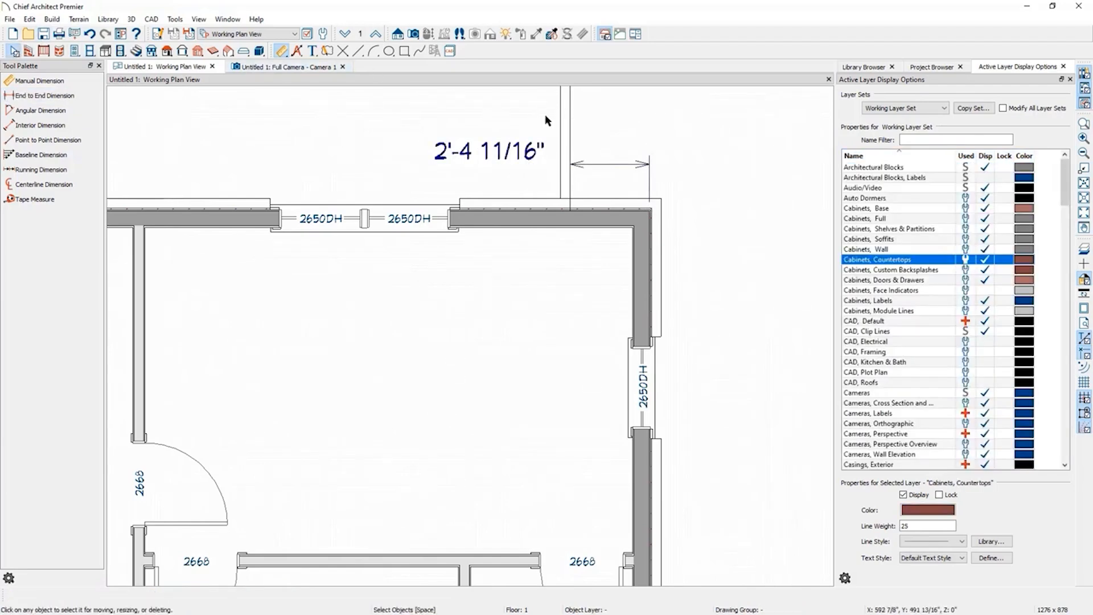
pyautogui.click(568, 107)
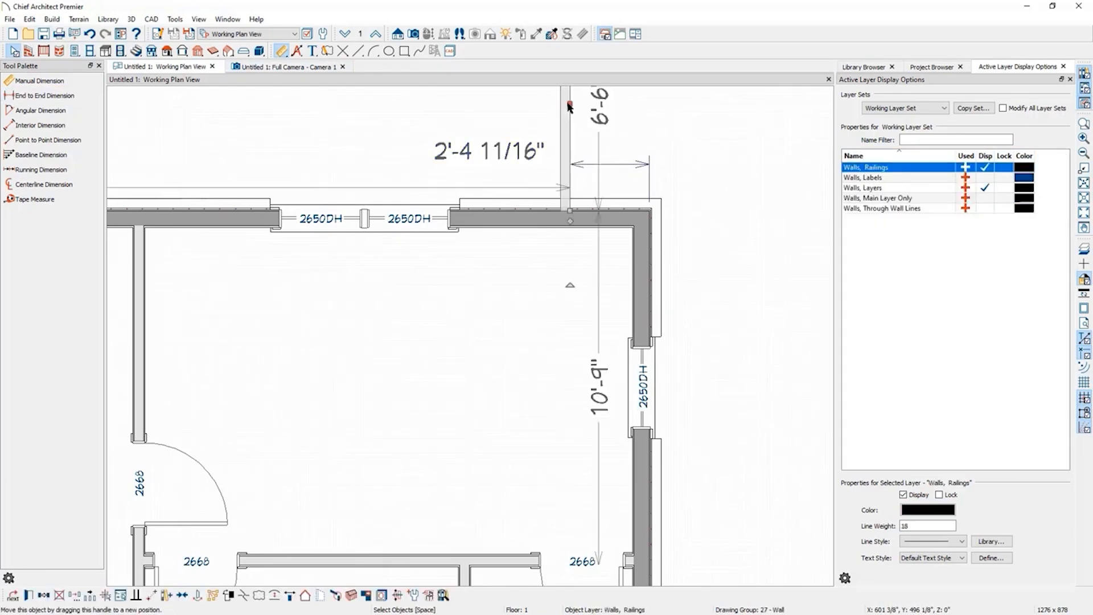
pyautogui.click(477, 153)
pyautogui.write('11')
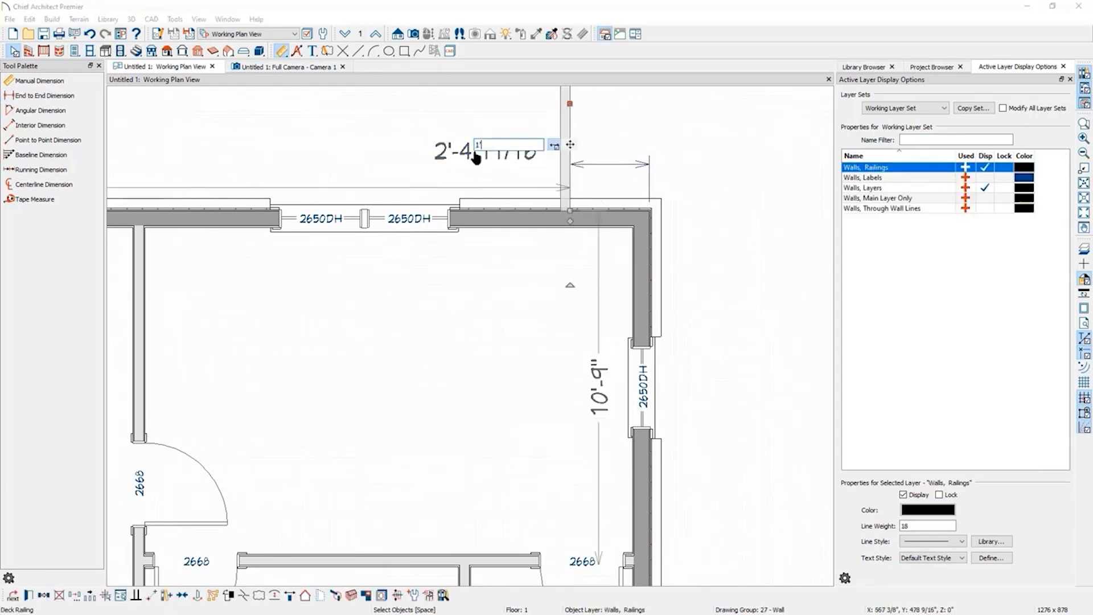
pyautogui.press('Return')
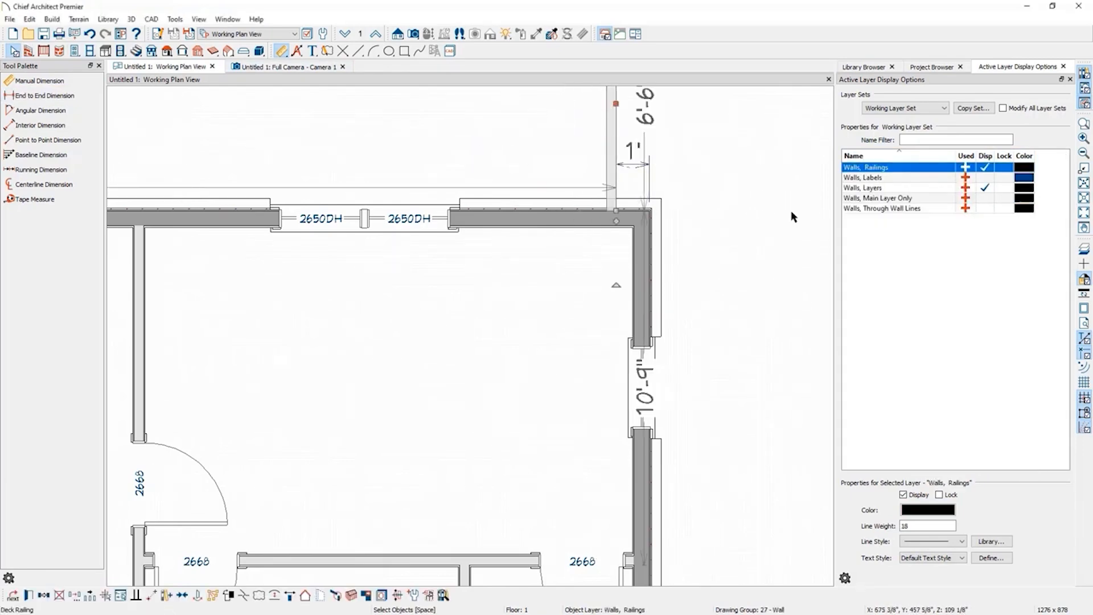
# Dimension the railing's left end from the upper-left exterior wall corner and set that offset to 12".
pyautogui.scroll(-4, 777, 229)
pyautogui.scroll(3, 120, 185)
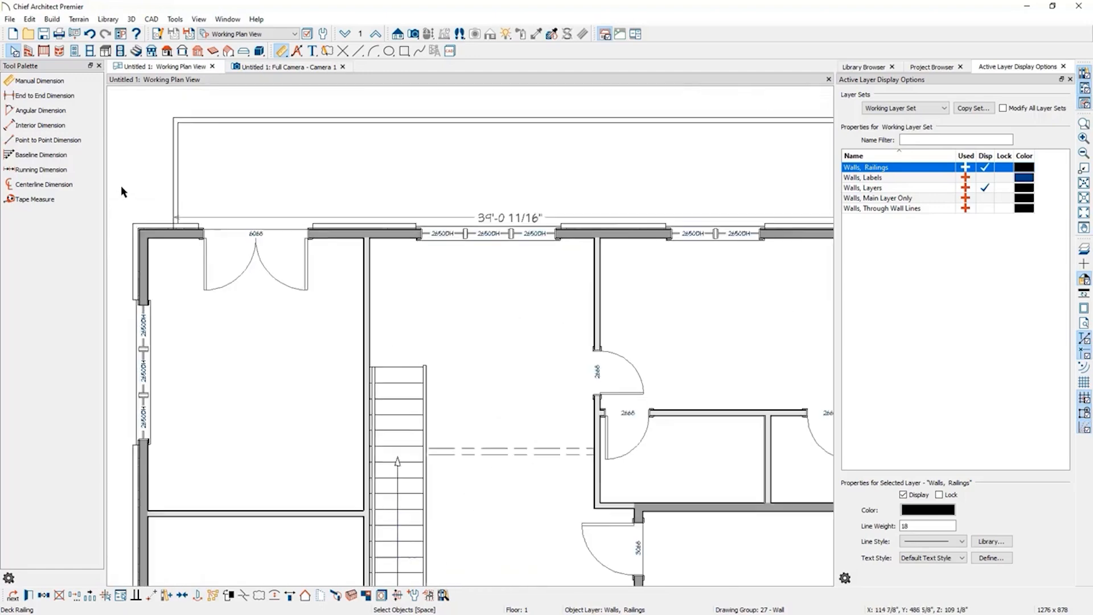
pyautogui.click(44, 96)
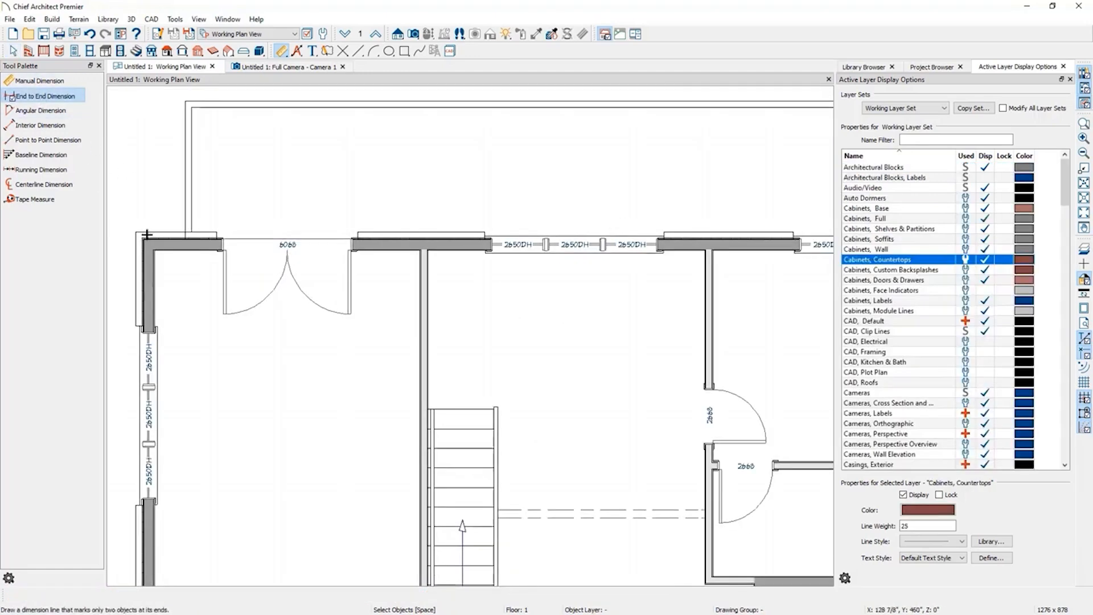
pyautogui.moveTo(145, 240); pyautogui.dragTo(164, 204)
pyautogui.click(165, 239)
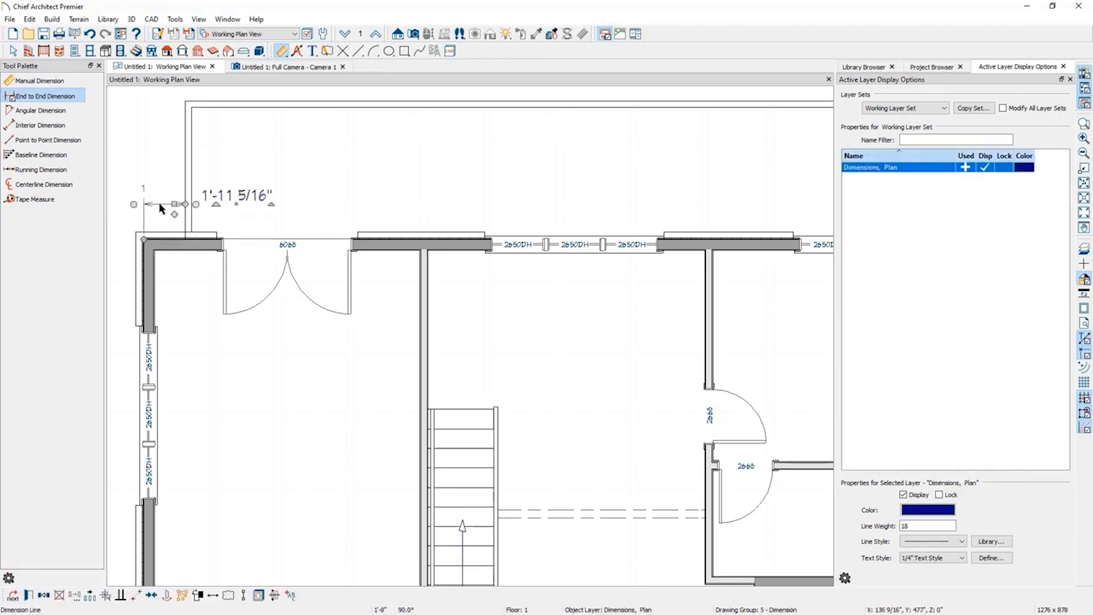
pyautogui.click(14, 51)
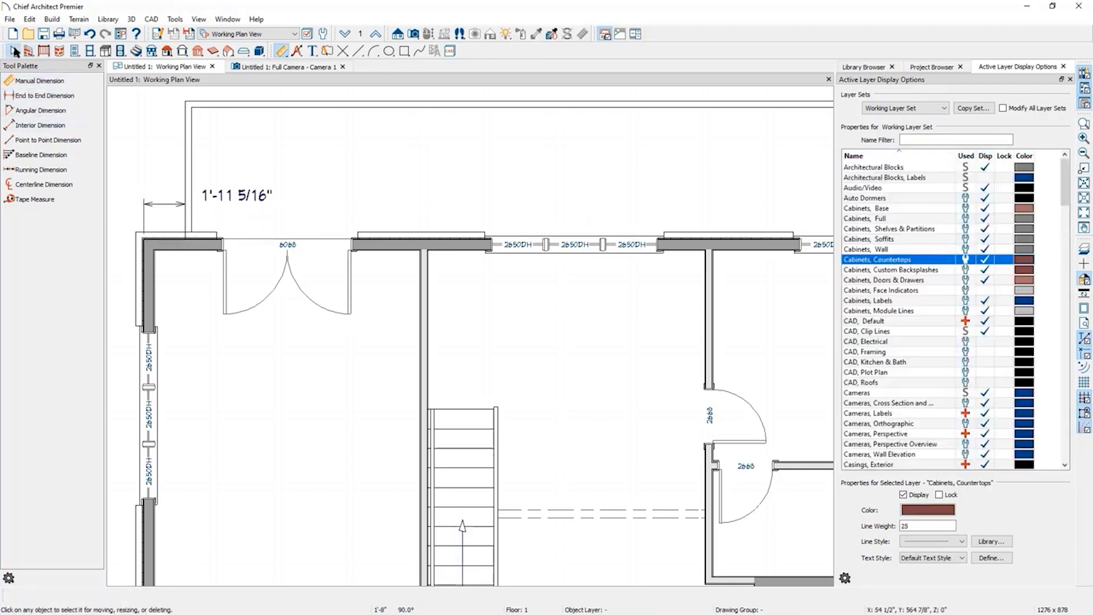
pyautogui.click(188, 163)
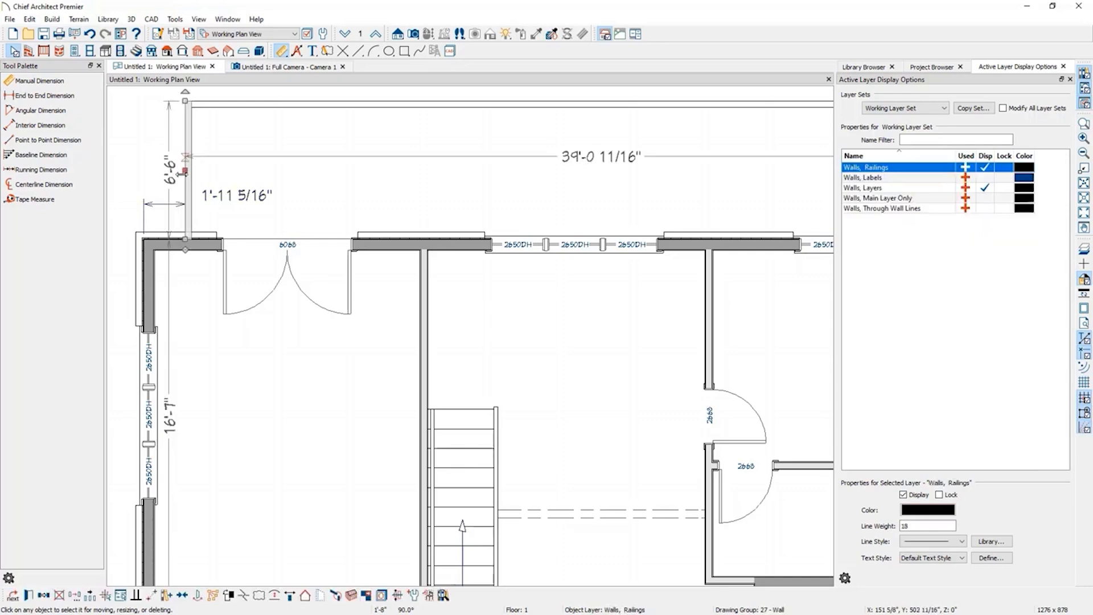
pyautogui.click(219, 196)
pyautogui.write('12')
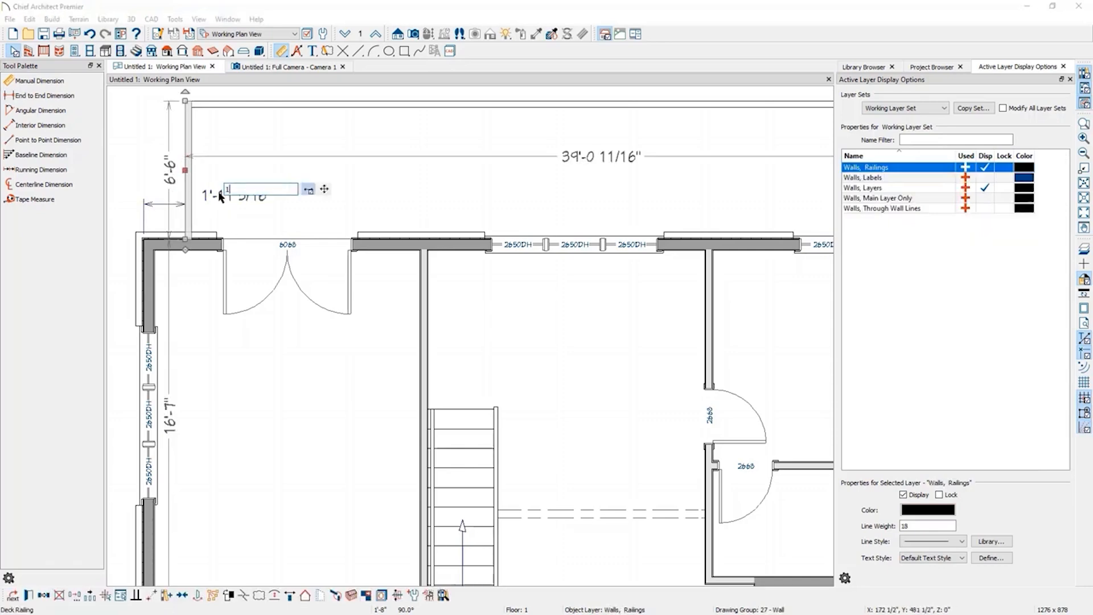
pyautogui.press('Return')
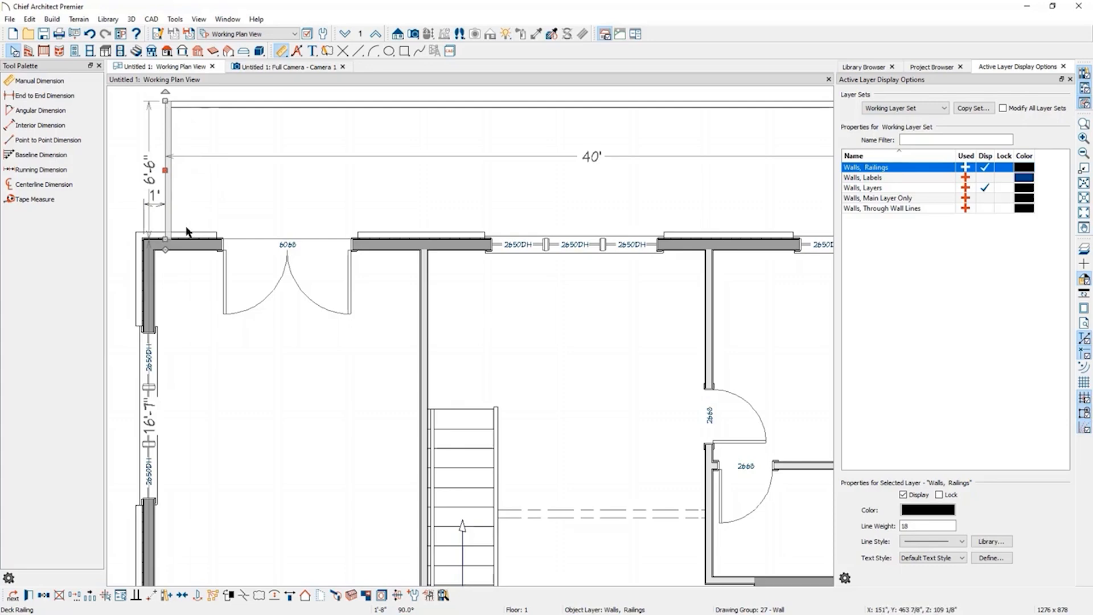
# Set the deck railing's distance from the top exterior wall to 8'.
pyautogui.click(306, 105)
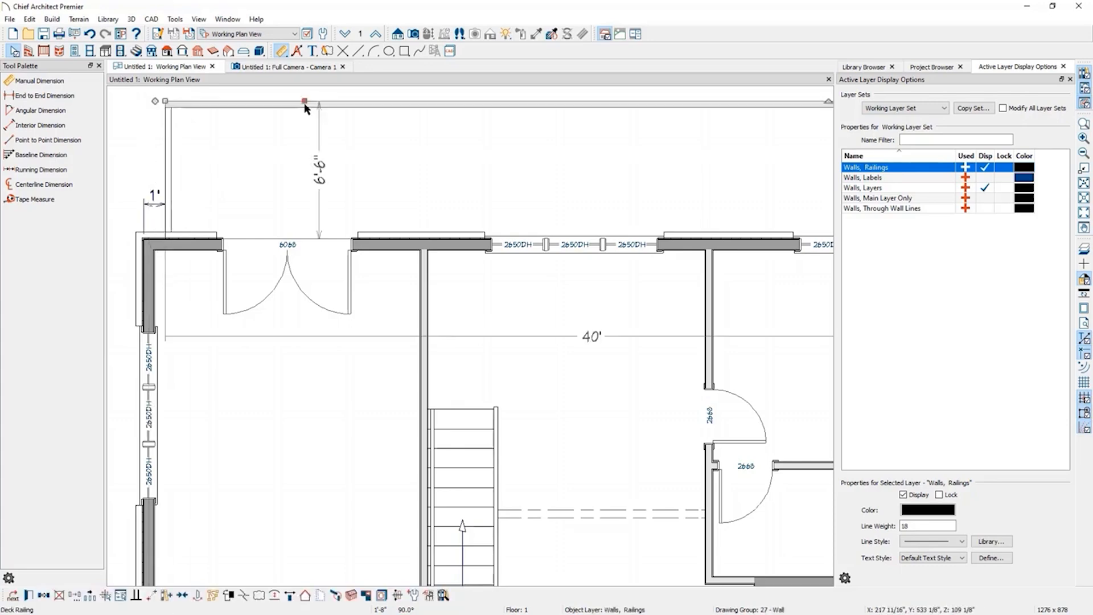
pyautogui.click(320, 175)
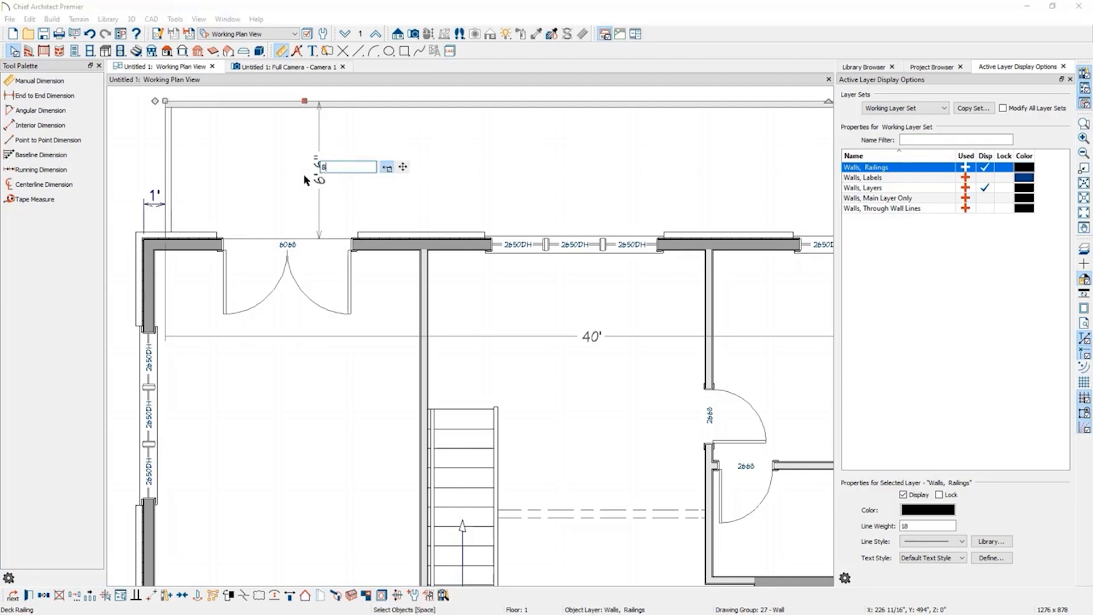
pyautogui.press('Return')
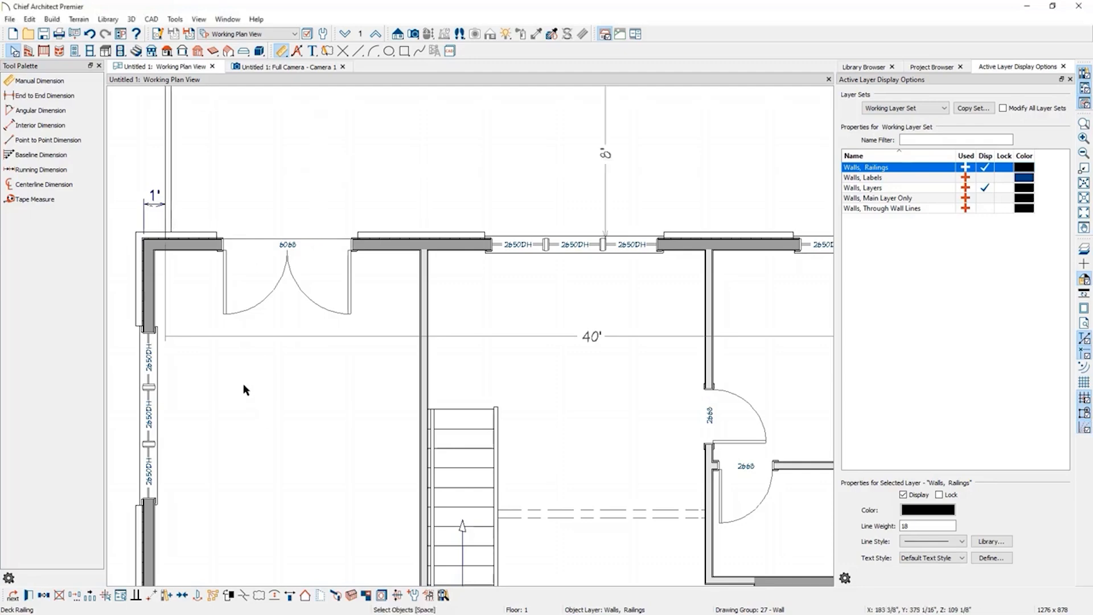
pyautogui.scroll(-2, 244, 384)
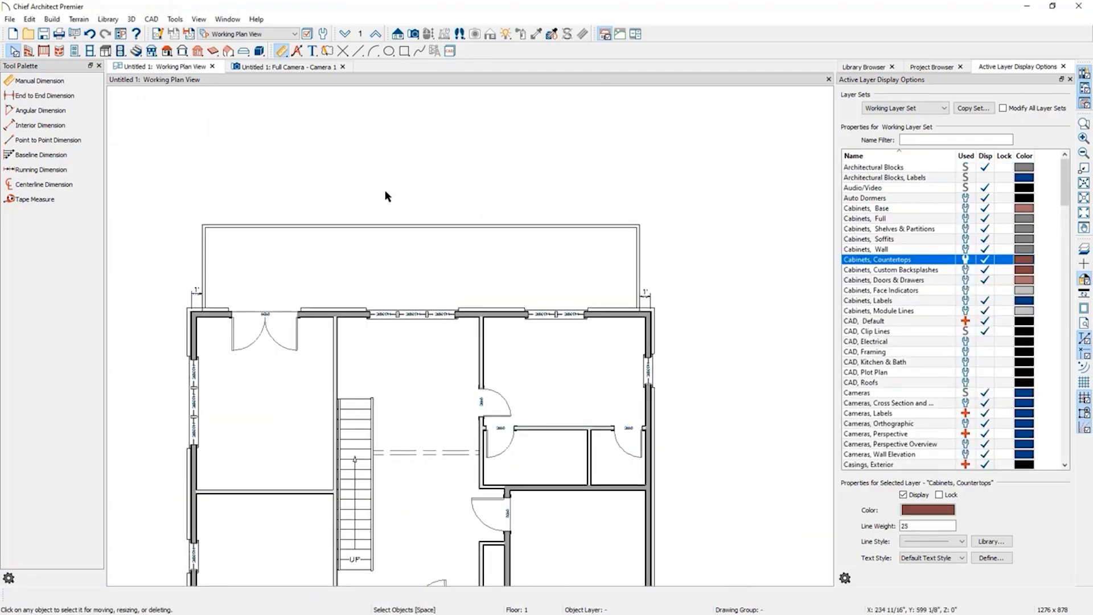
# Open the deck room's specification to check its room type, then close it.
pyautogui.click(448, 263)
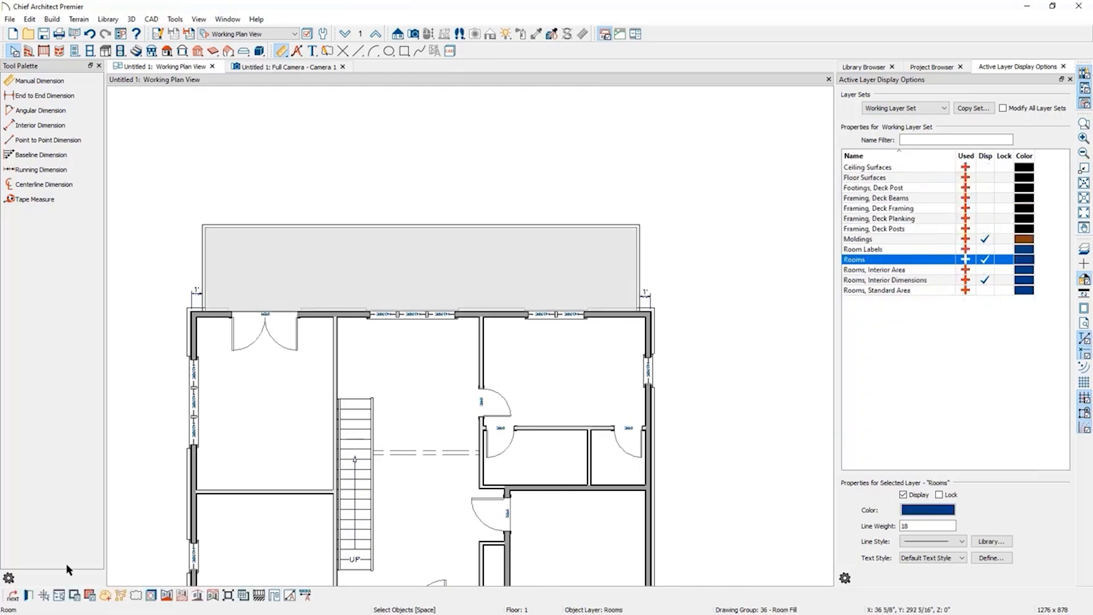
pyautogui.click(29, 595)
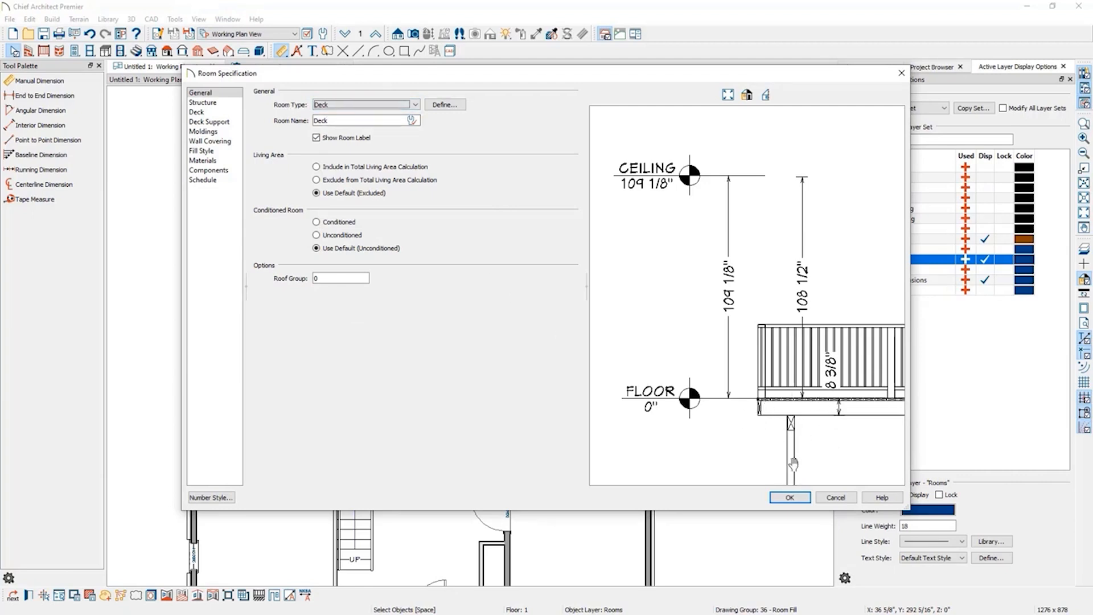
pyautogui.click(790, 498)
# Draw straight railings enclosing an area about 12'-4" wide and 9' deep below the bottom-center entry door.
pyautogui.scroll(-3, 621, 166)
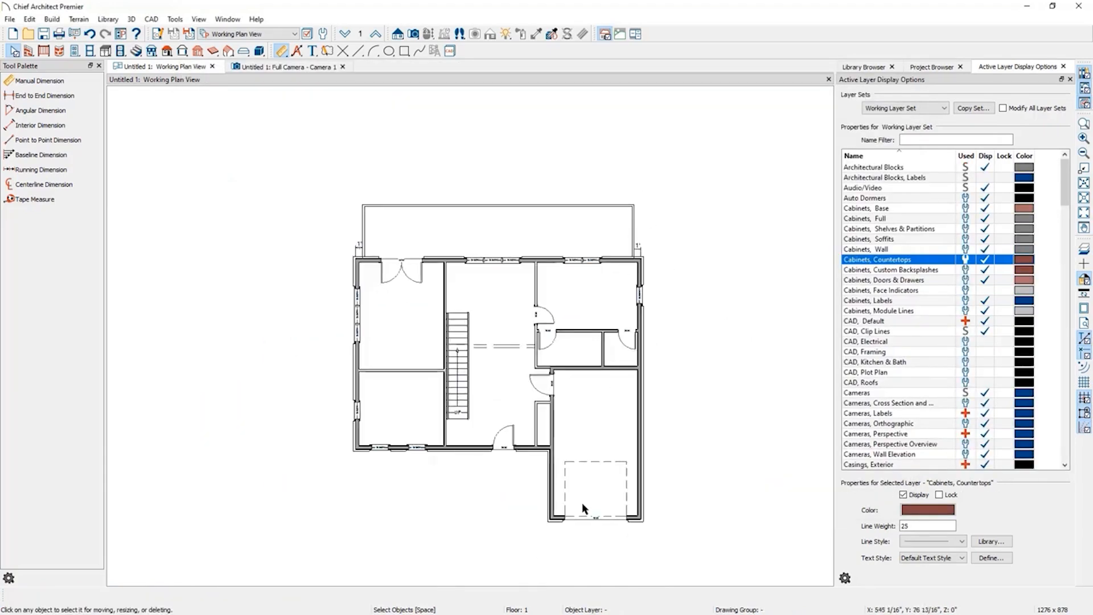
pyautogui.scroll(2, 562, 563)
pyautogui.scroll(1, 562, 562)
pyautogui.scroll(1, 529, 559)
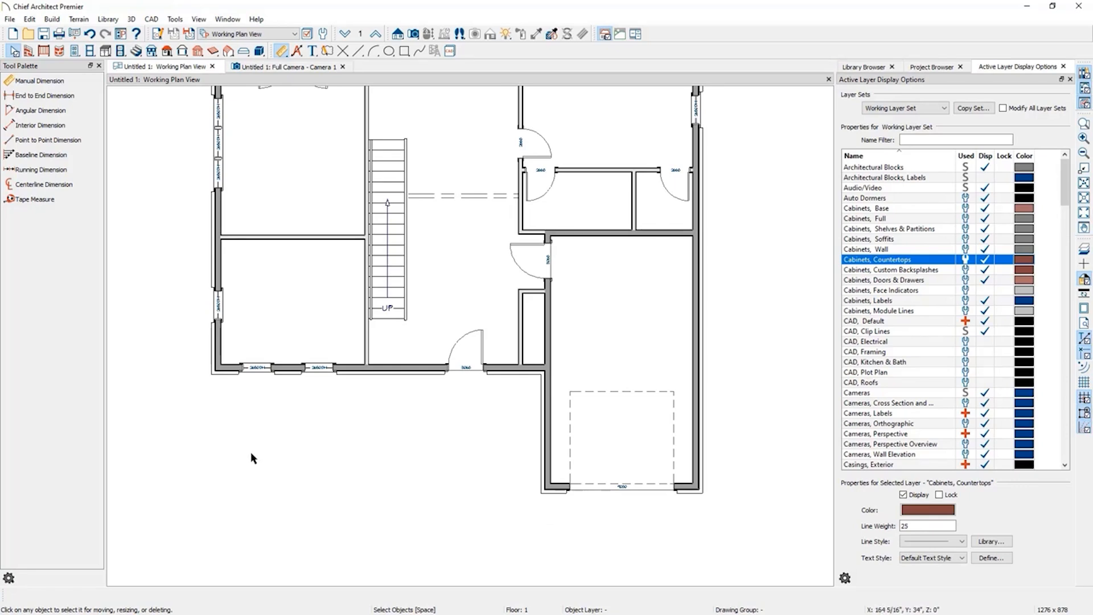
pyautogui.click(44, 52)
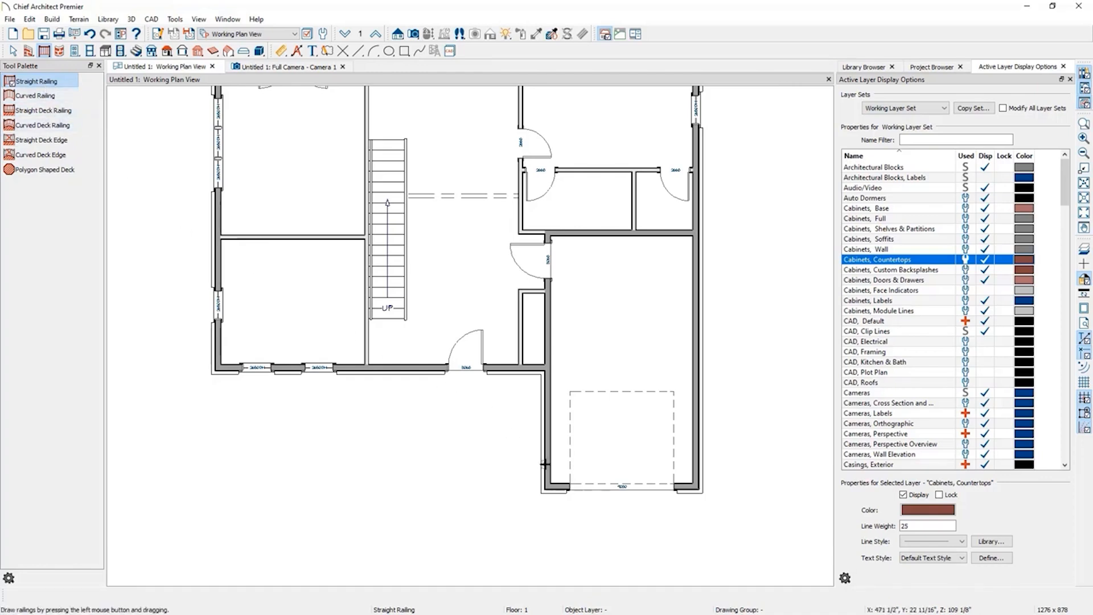
pyautogui.moveTo(545, 473); pyautogui.dragTo(406, 473)
pyautogui.moveTo(405, 370); pyautogui.dragTo(404, 472)
pyautogui.click(405, 448)
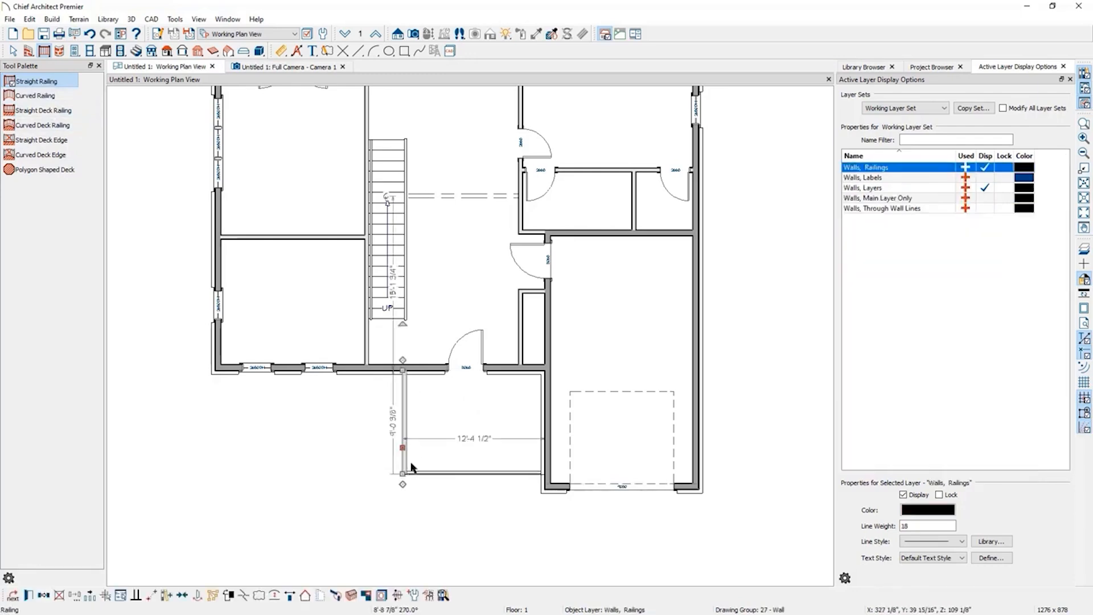
pyautogui.press('Escape')
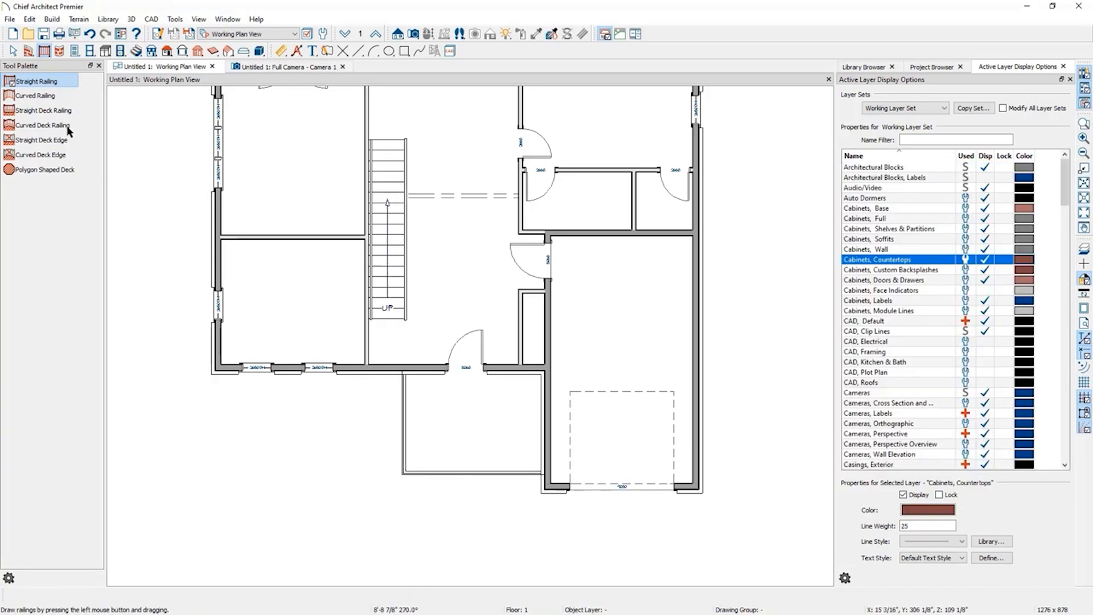
# Set the newly enclosed room's type to Patio.
pyautogui.press('space')
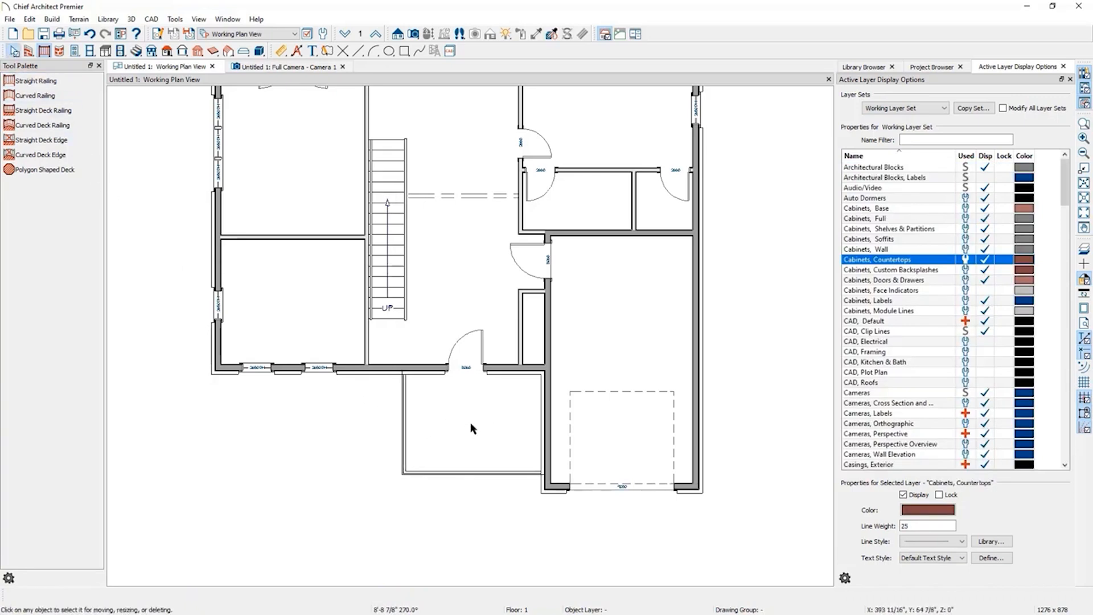
pyautogui.click(471, 423)
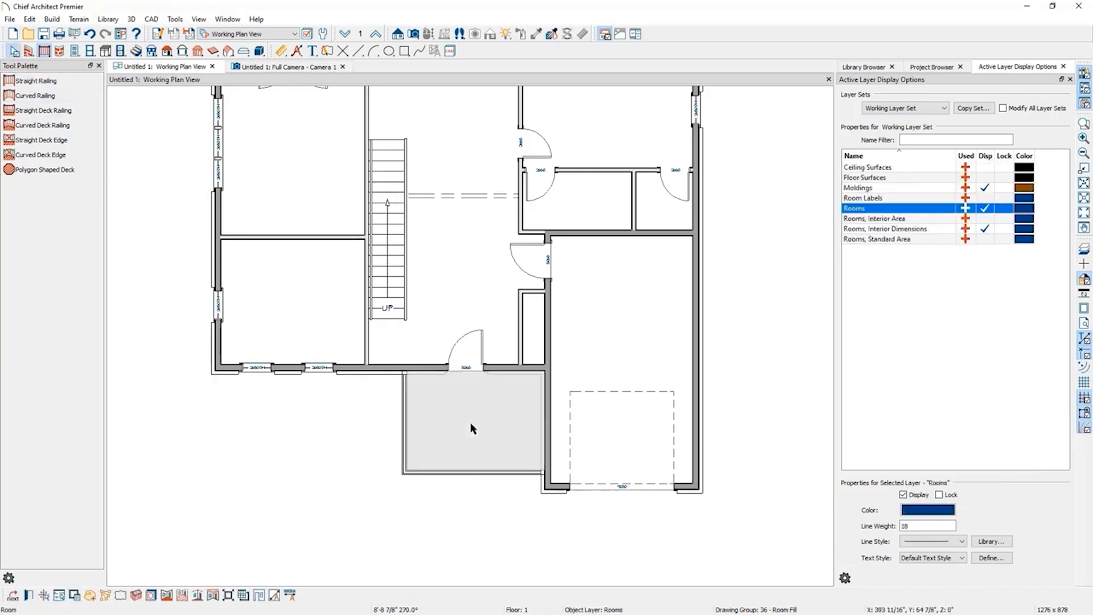
pyautogui.click(30, 595)
pyautogui.click(353, 106)
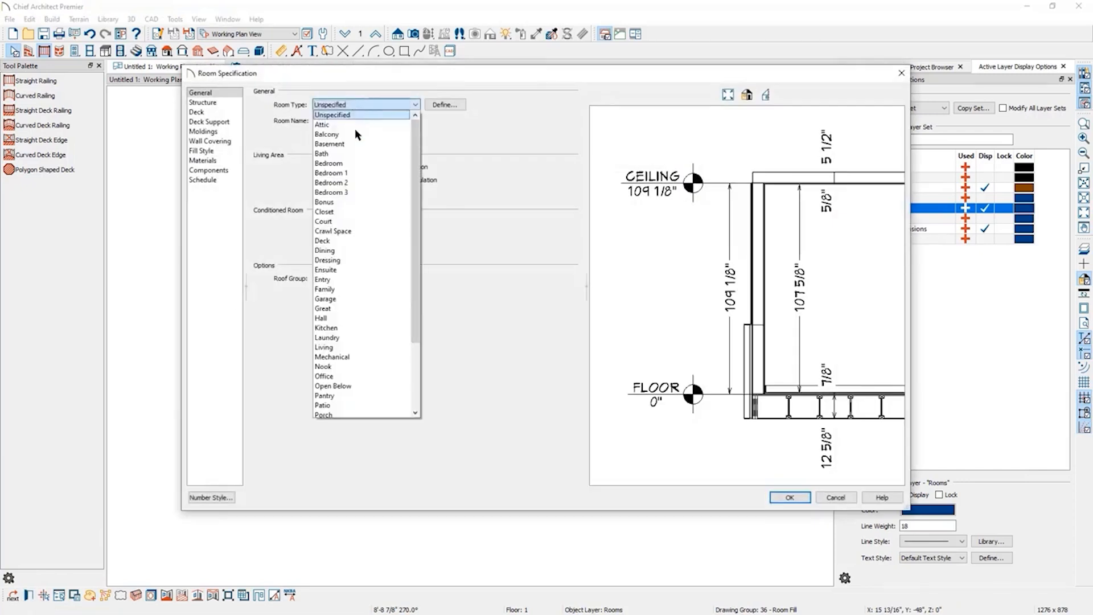
pyautogui.scroll(-1, 353, 386)
pyautogui.click(346, 377)
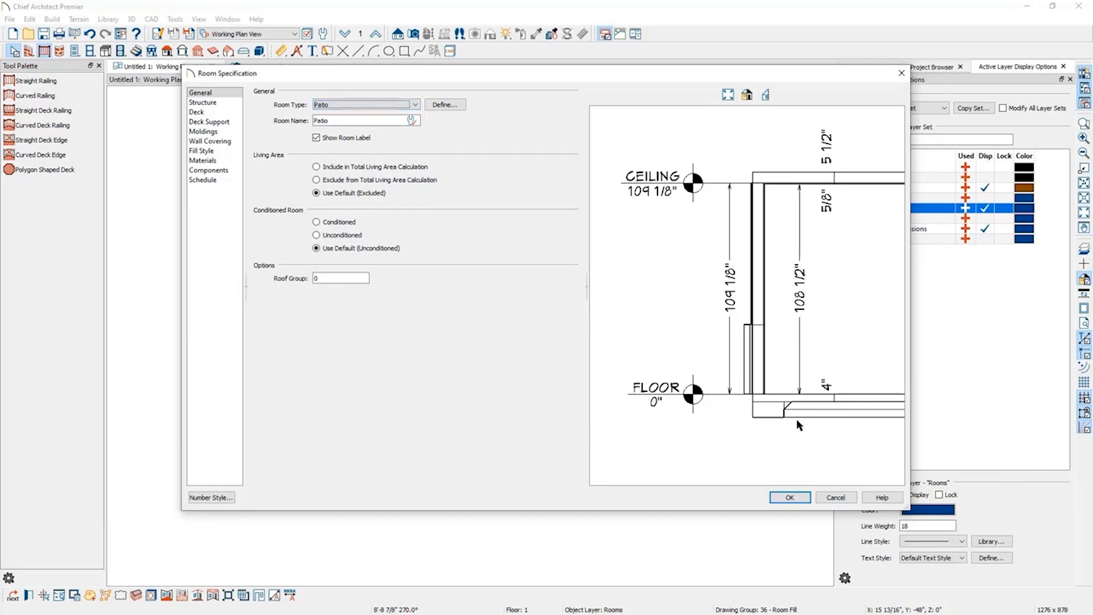
pyautogui.click(790, 497)
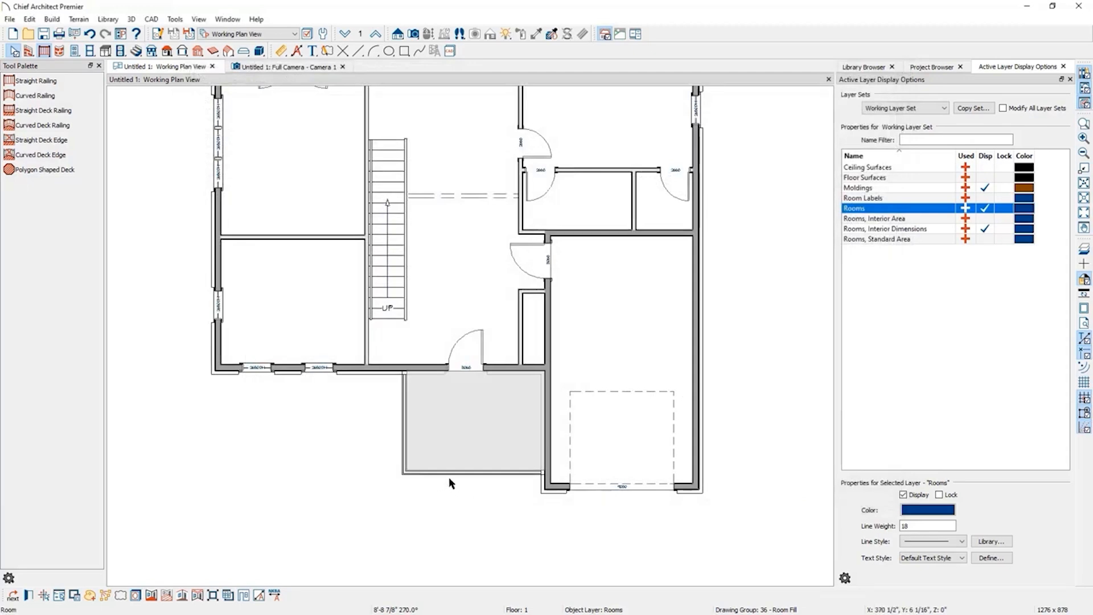
# Select the patio railings and set their rail style to Open with Post to Beam newels and no top or bottom rail.
pyautogui.click(451, 473)
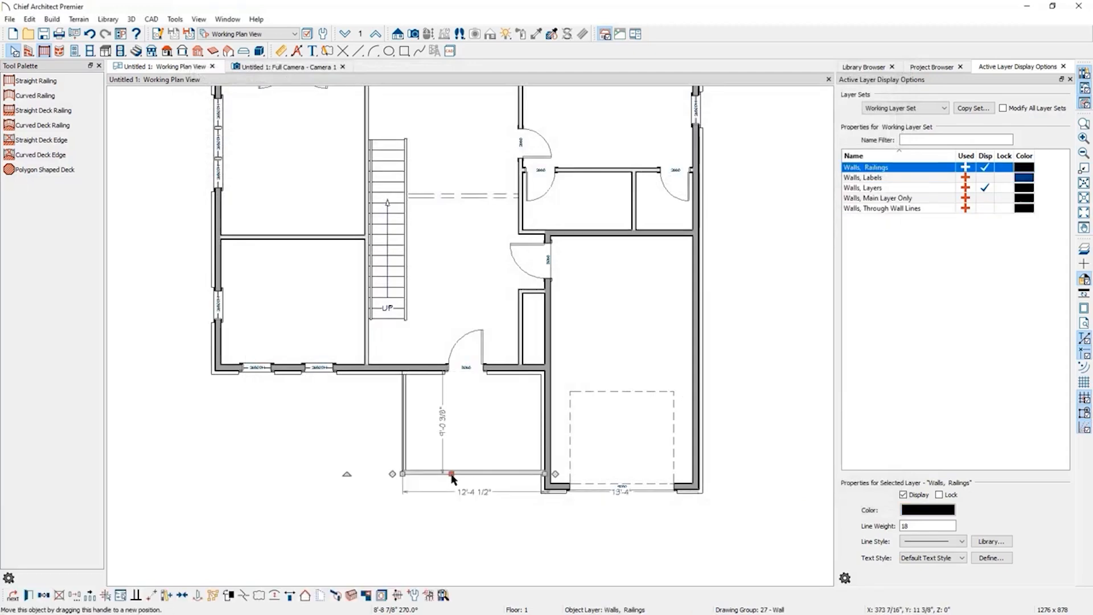
pyautogui.click(404, 448)
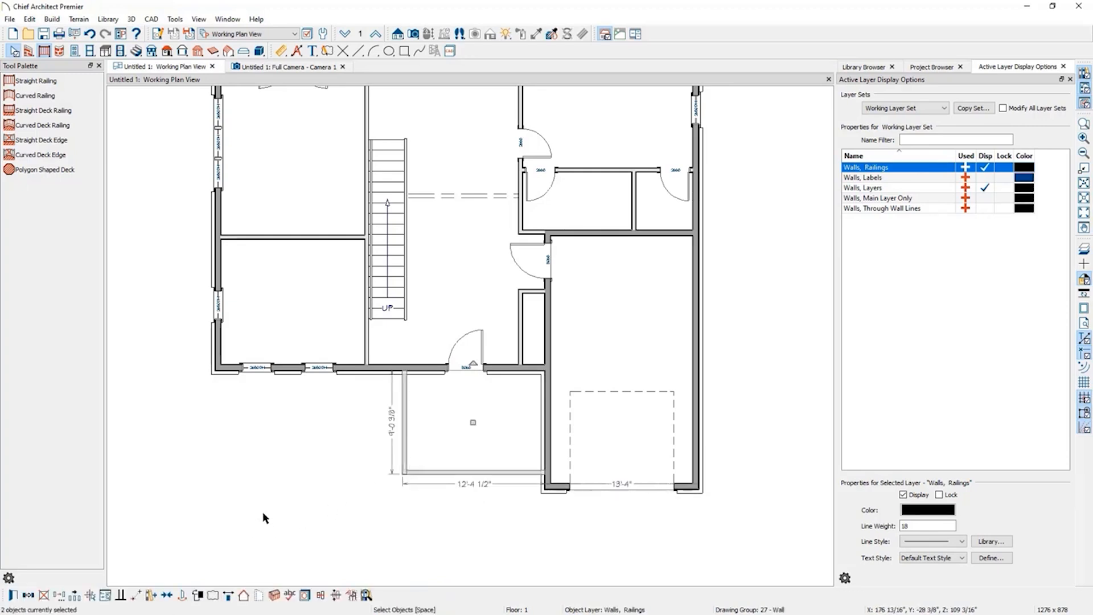
pyautogui.click(10, 597)
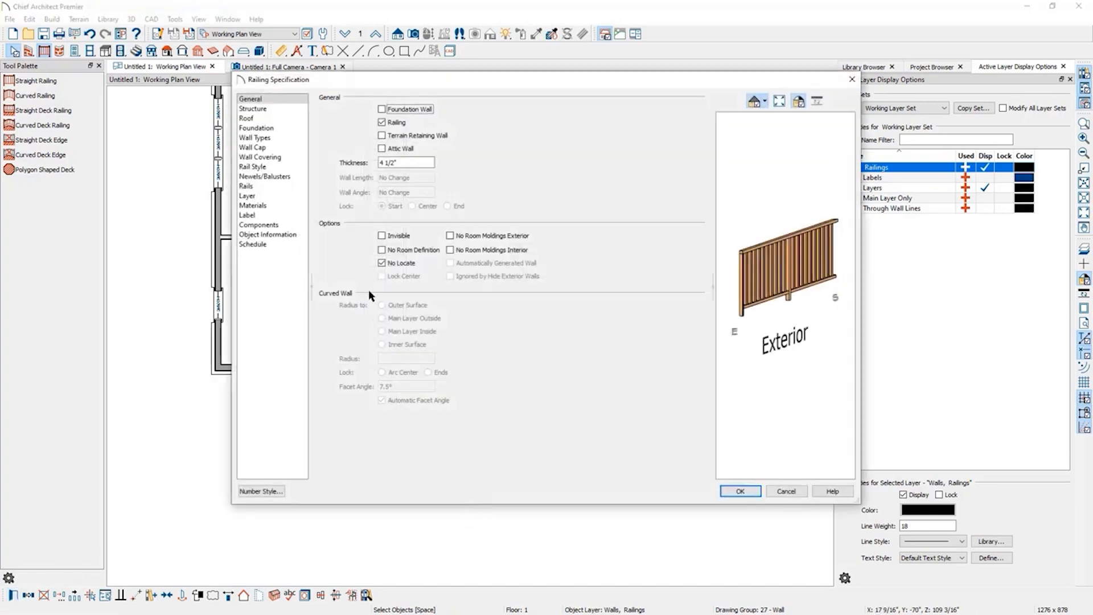
pyautogui.click(279, 168)
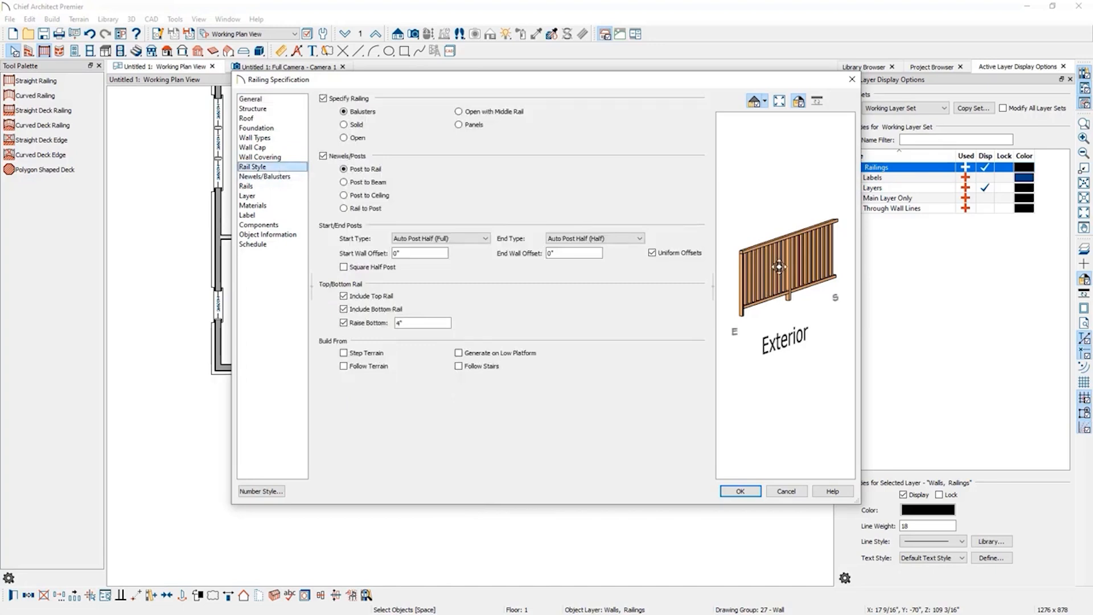
pyautogui.click(366, 183)
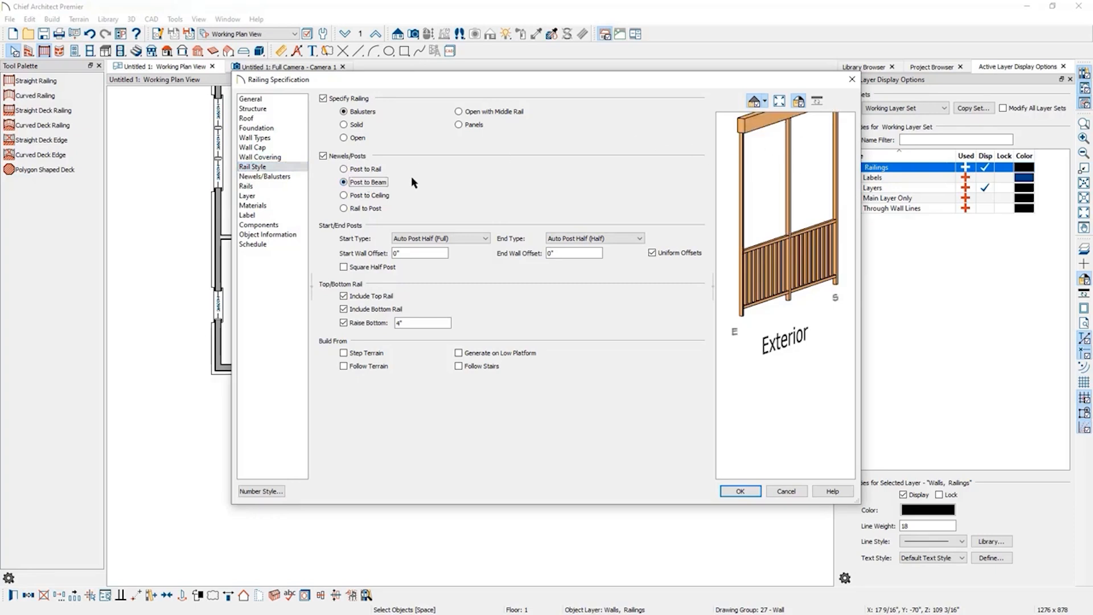
pyautogui.click(356, 136)
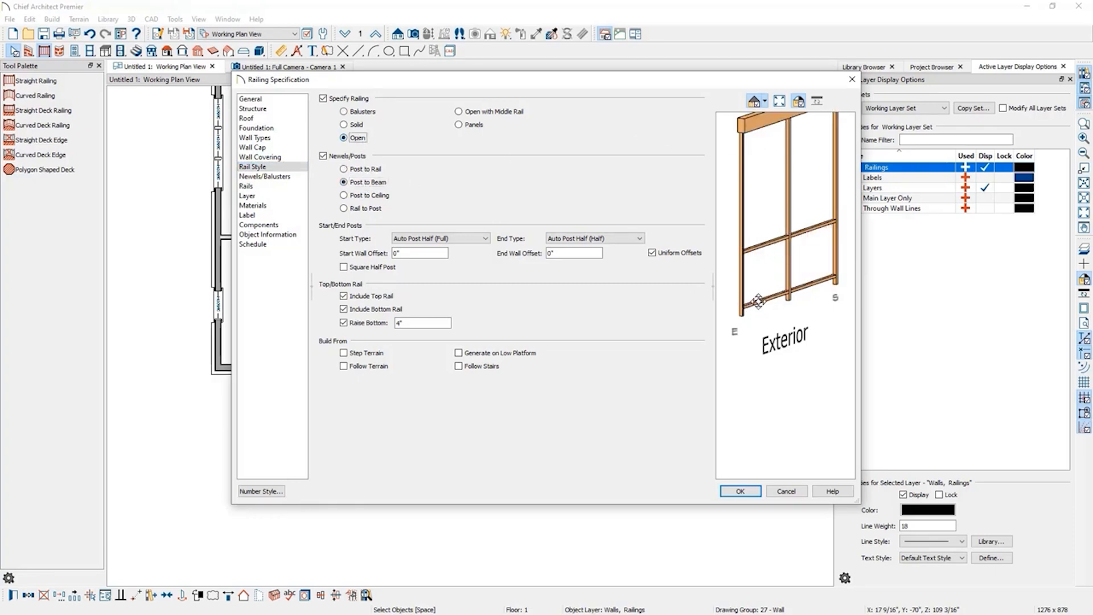
pyautogui.click(491, 263)
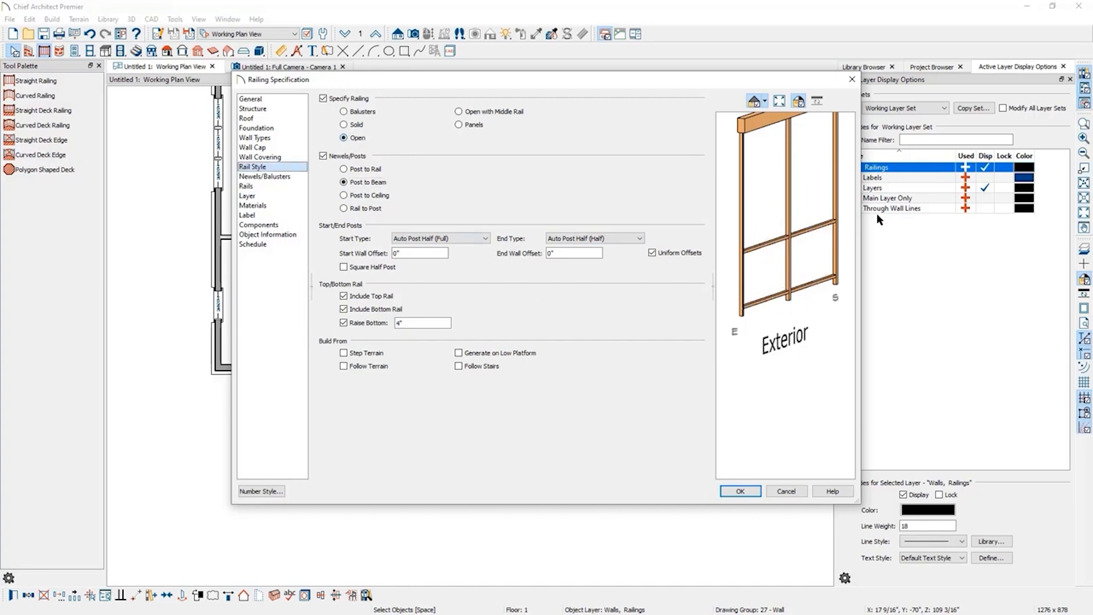
pyautogui.click(365, 297)
pyautogui.click(355, 311)
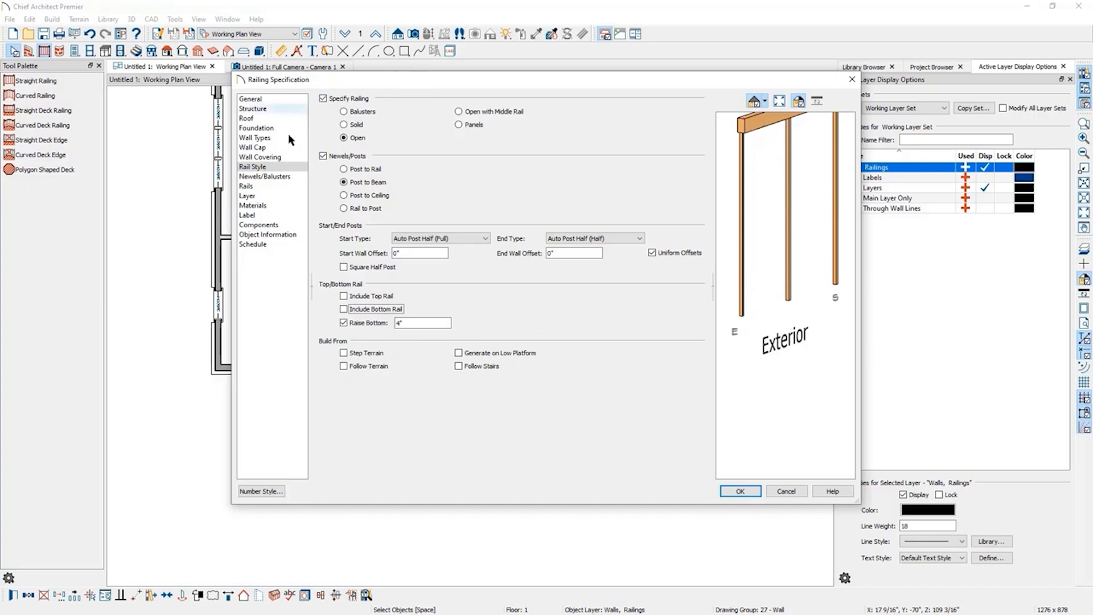
# Set the patio railings' newel width to 5 1/2" and newel spacing to 180", then confirm.
pyautogui.click(276, 178)
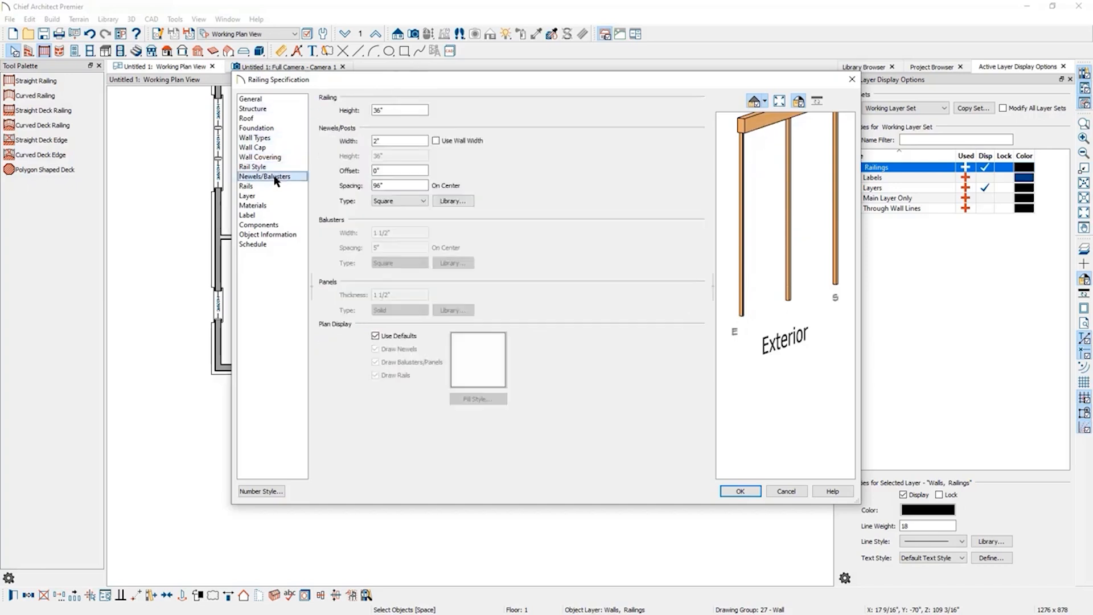
pyautogui.moveTo(387, 141); pyautogui.dragTo(316, 138)
pyautogui.write('3.5')
pyautogui.press('Tab')
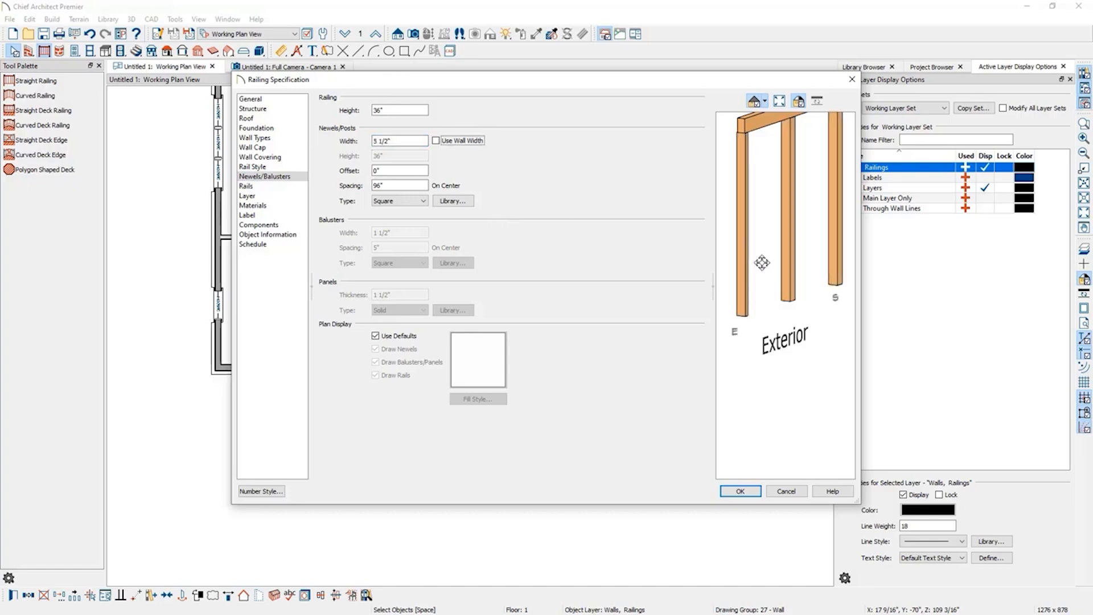
pyautogui.doubleClick(403, 185)
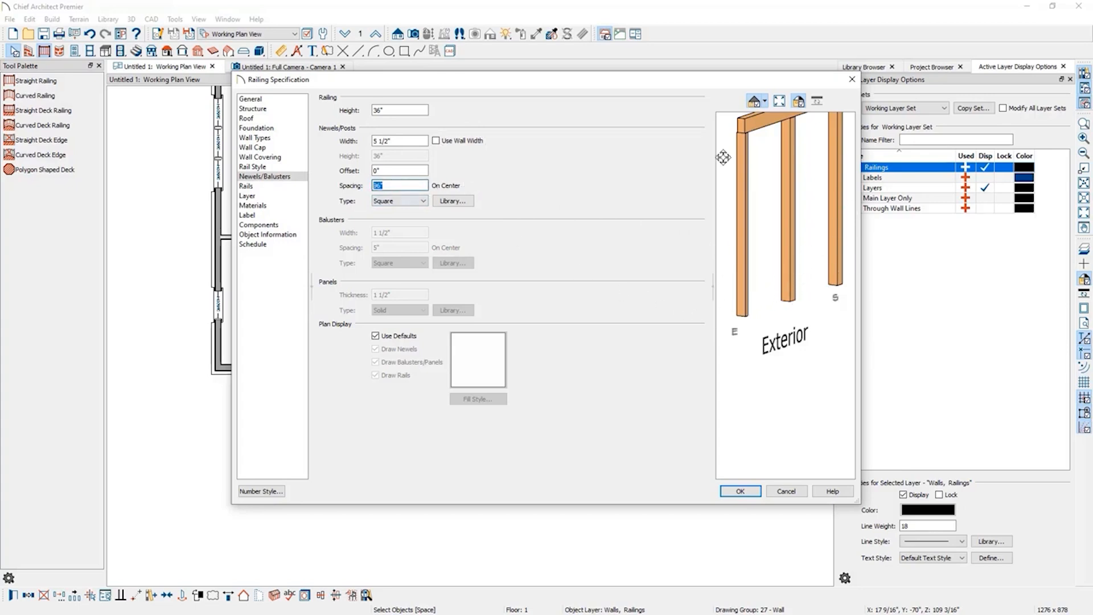
pyautogui.moveTo(711, 84); pyautogui.dragTo(628, 532)
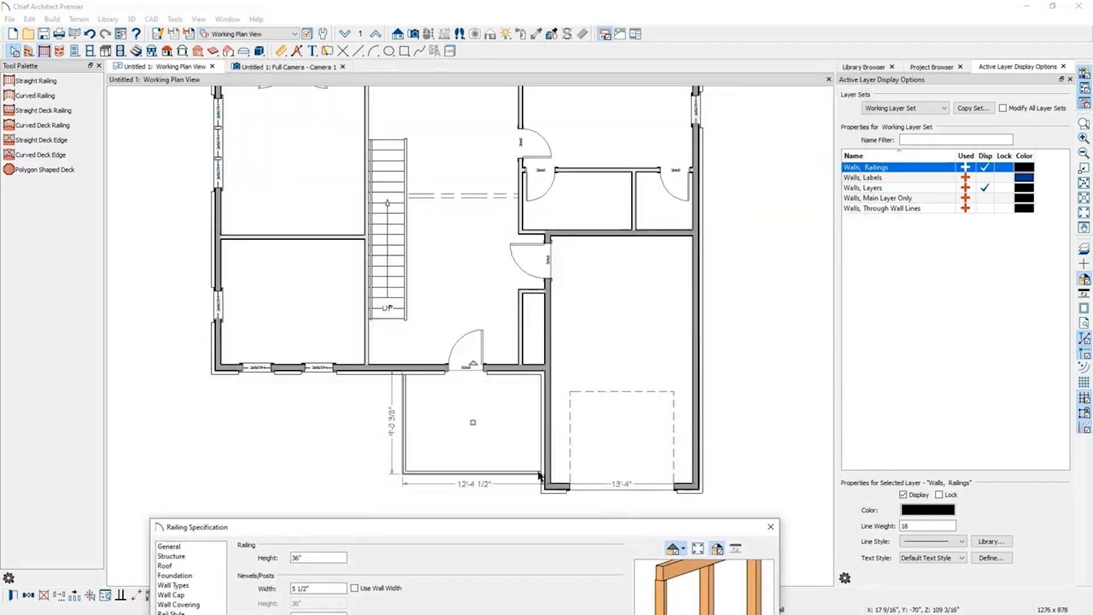
pyautogui.moveTo(470, 528); pyautogui.dragTo(497, 84)
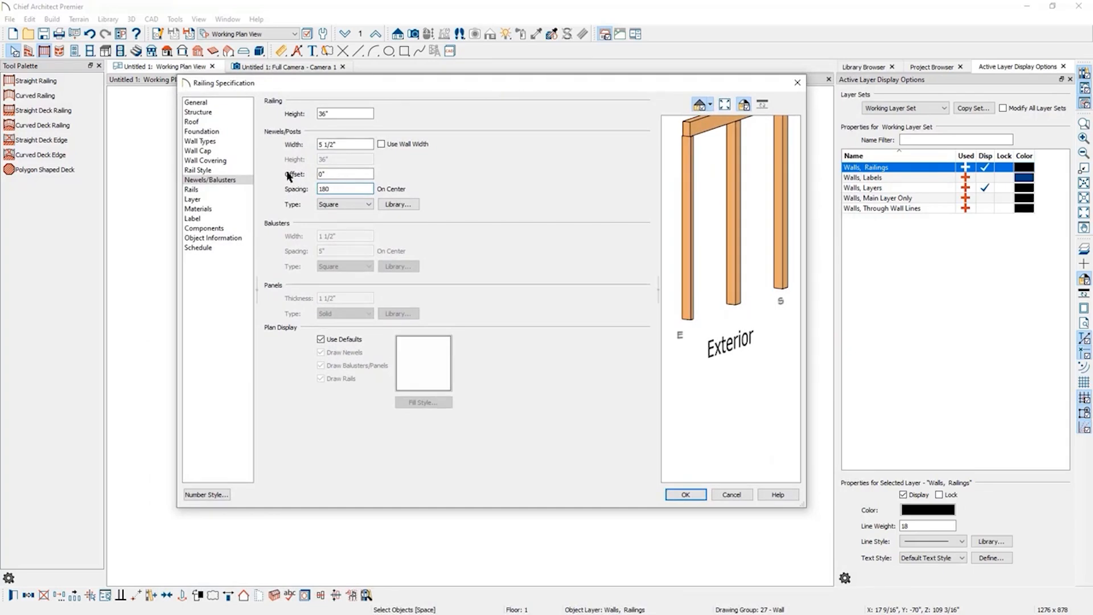
pyautogui.press('Tab')
pyautogui.scroll(-2, 696, 420)
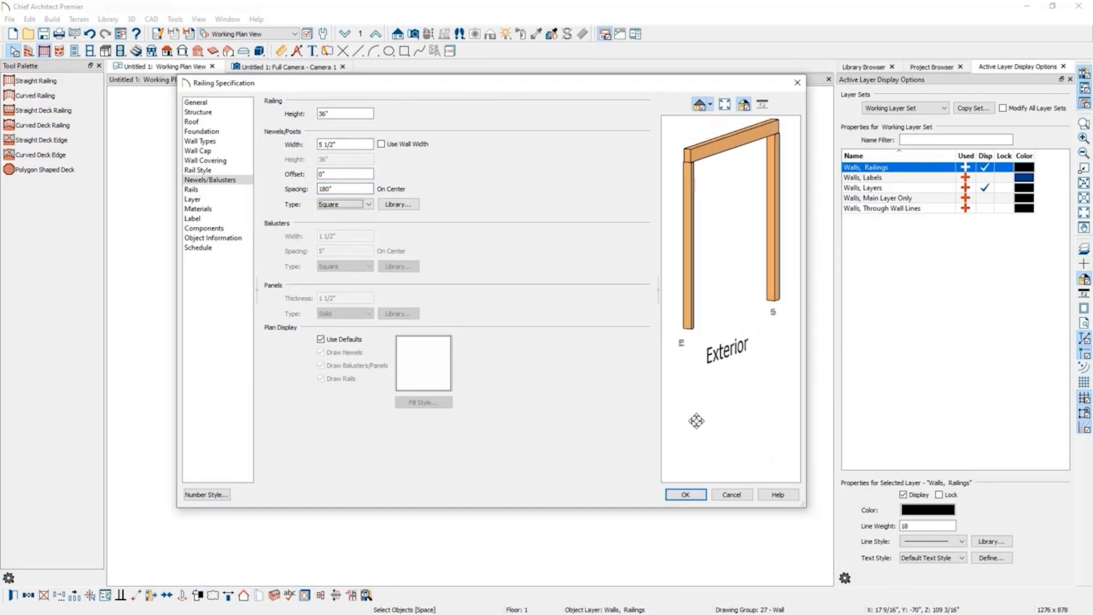
pyautogui.click(686, 495)
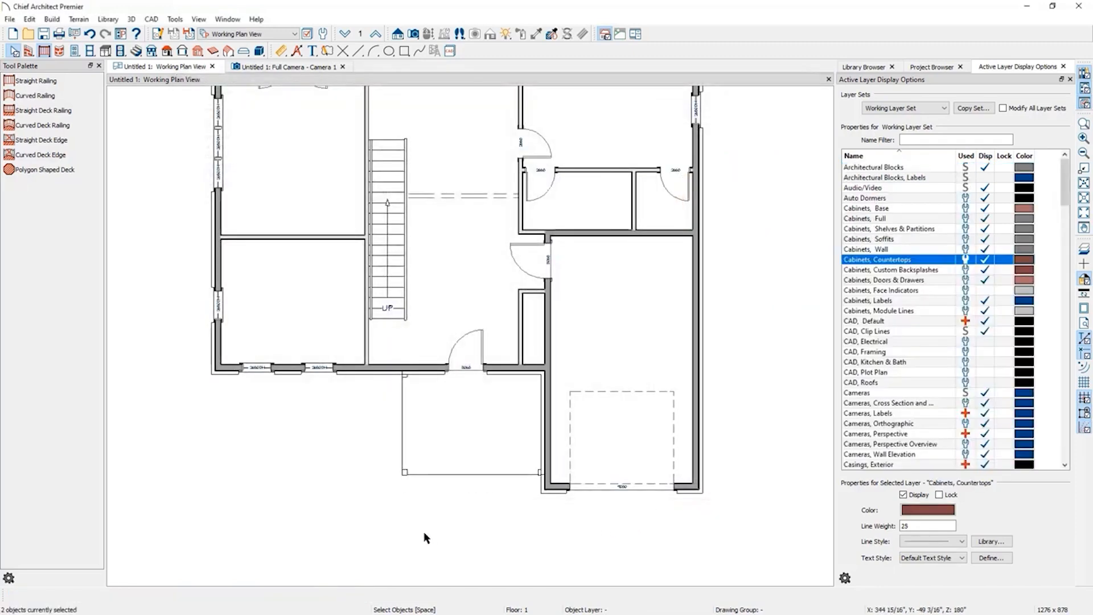
# Widen the patio to 14'-2" by moving its left railing.
pyautogui.click(404, 441)
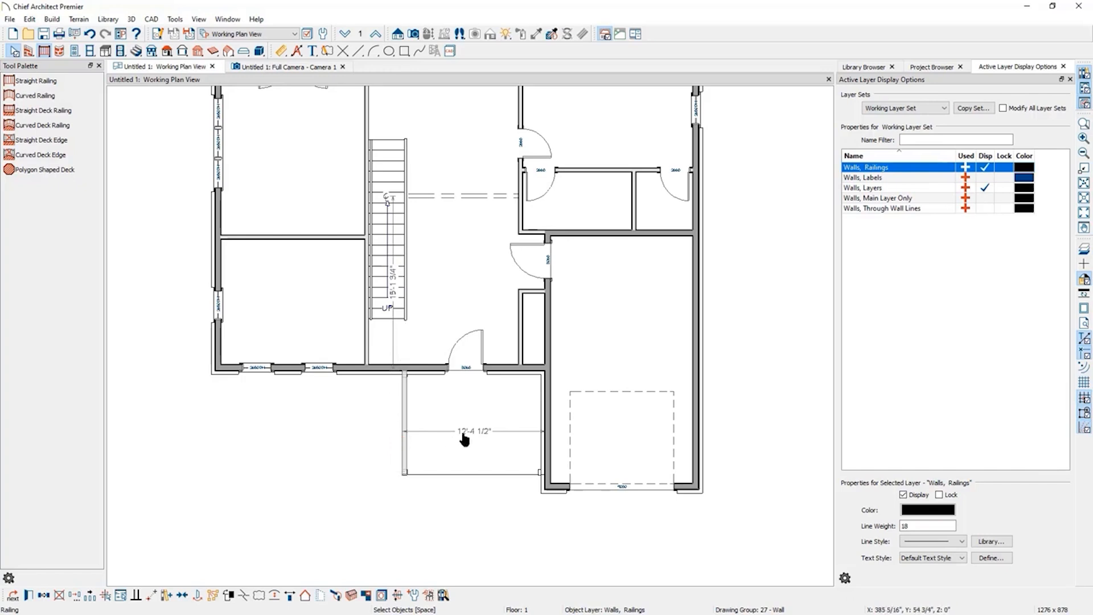
pyautogui.click(467, 437)
pyautogui.write('14')
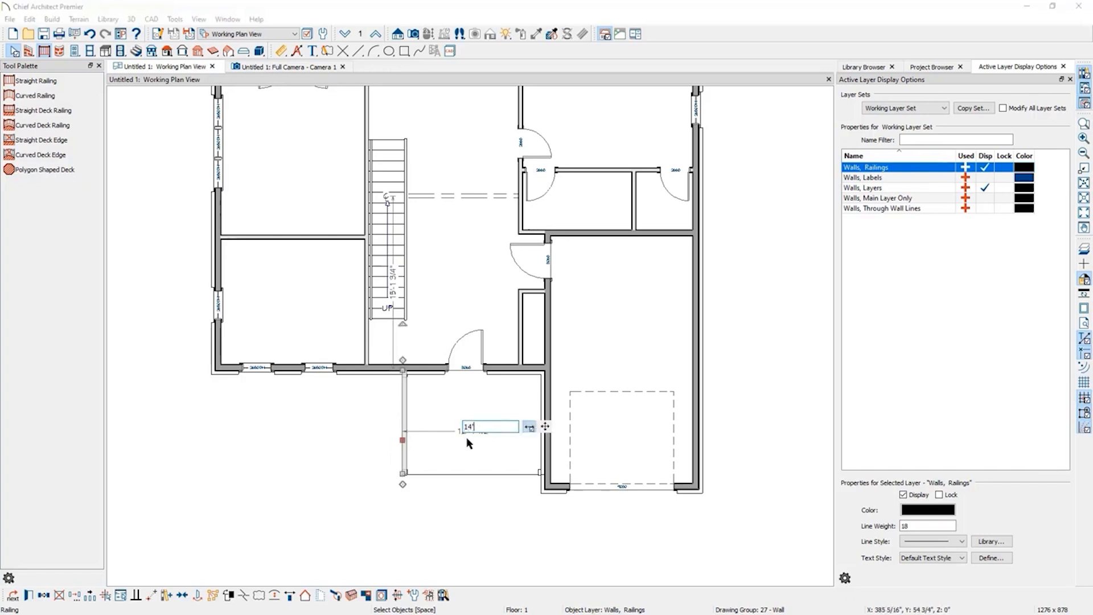
pyautogui.write("'2")
pyautogui.press('Return')
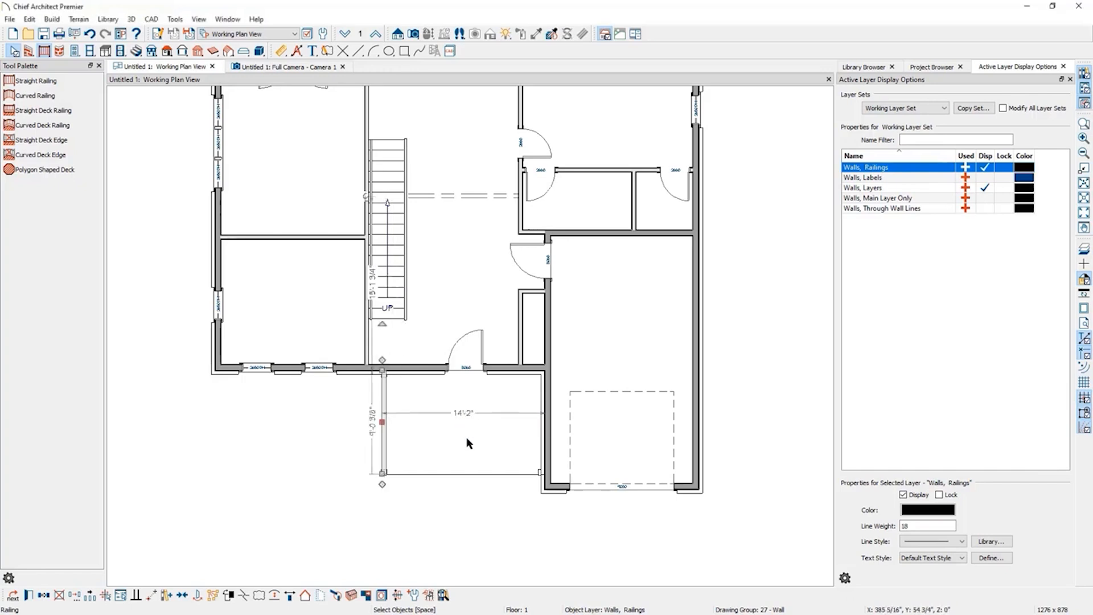
# Set the patio's depth to 8' by moving its bottom railing.
pyautogui.click(433, 472)
pyautogui.click(420, 436)
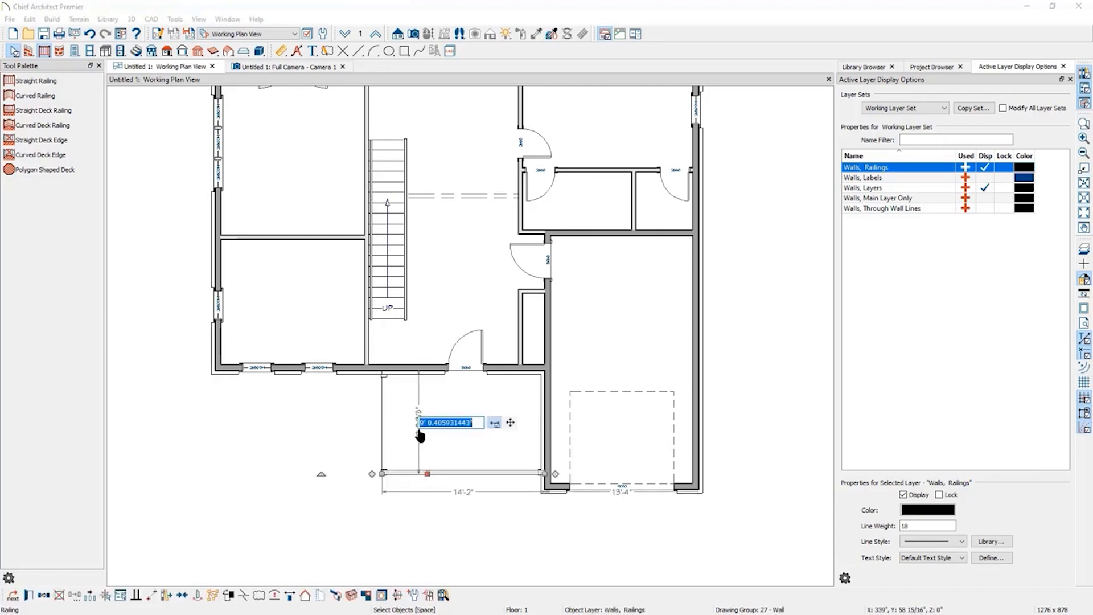
pyautogui.write("8'")
pyautogui.press('Return')
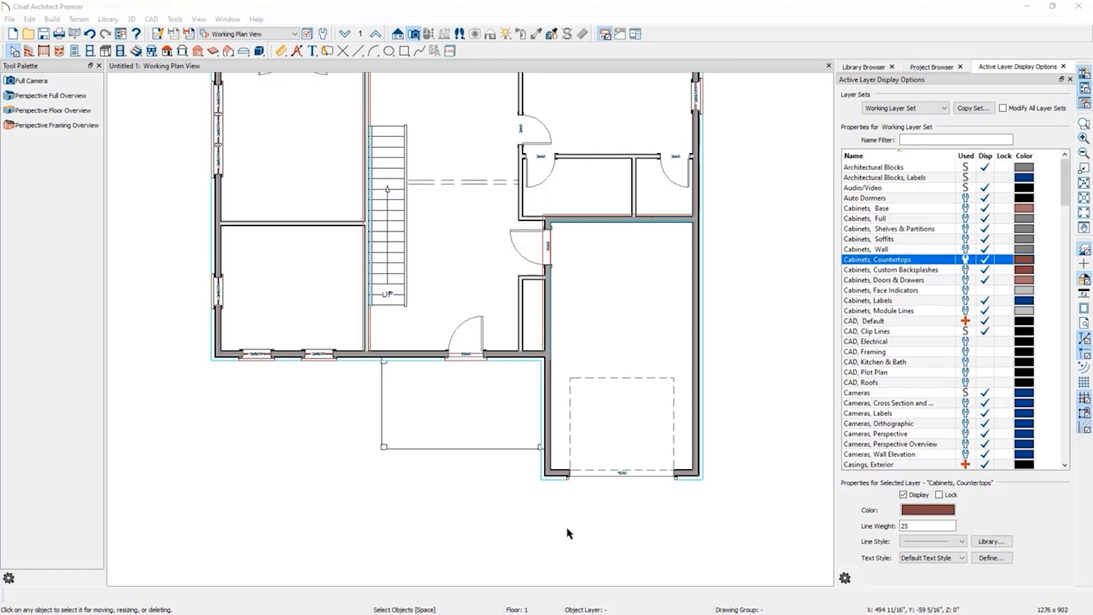
# Open a perspective full overview of the house and orbit to the front entry.
pyautogui.click(415, 36)
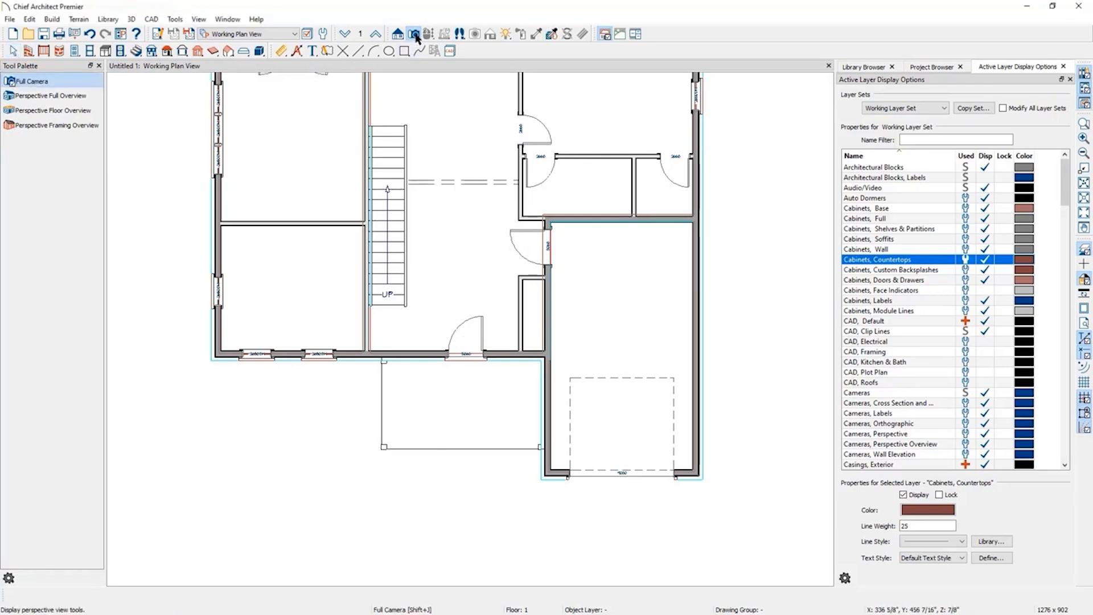
pyautogui.click(79, 97)
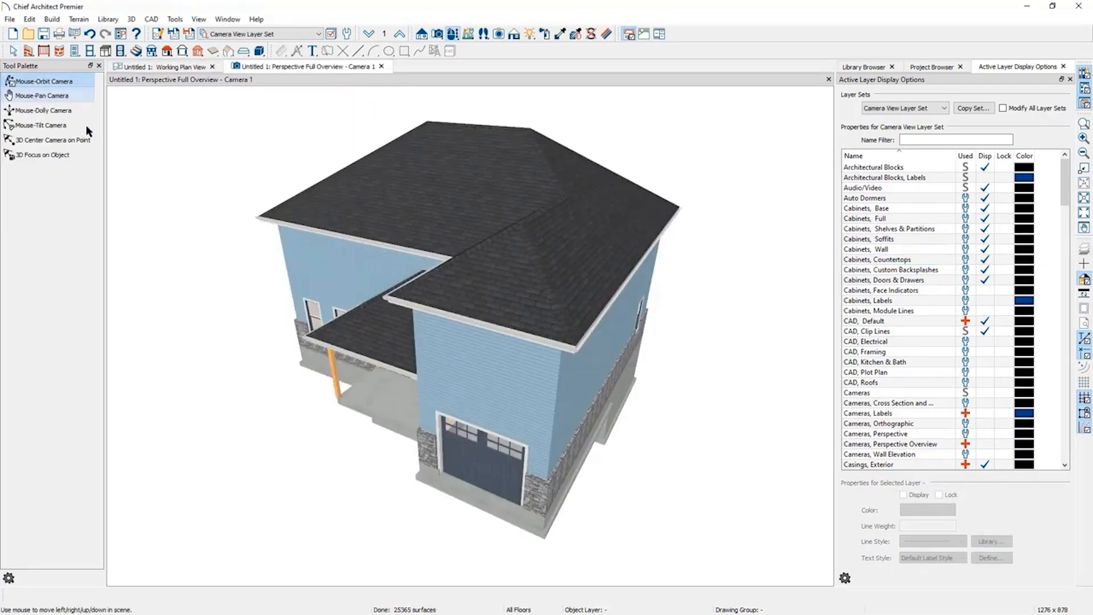
pyautogui.moveTo(257, 458); pyautogui.dragTo(368, 420)
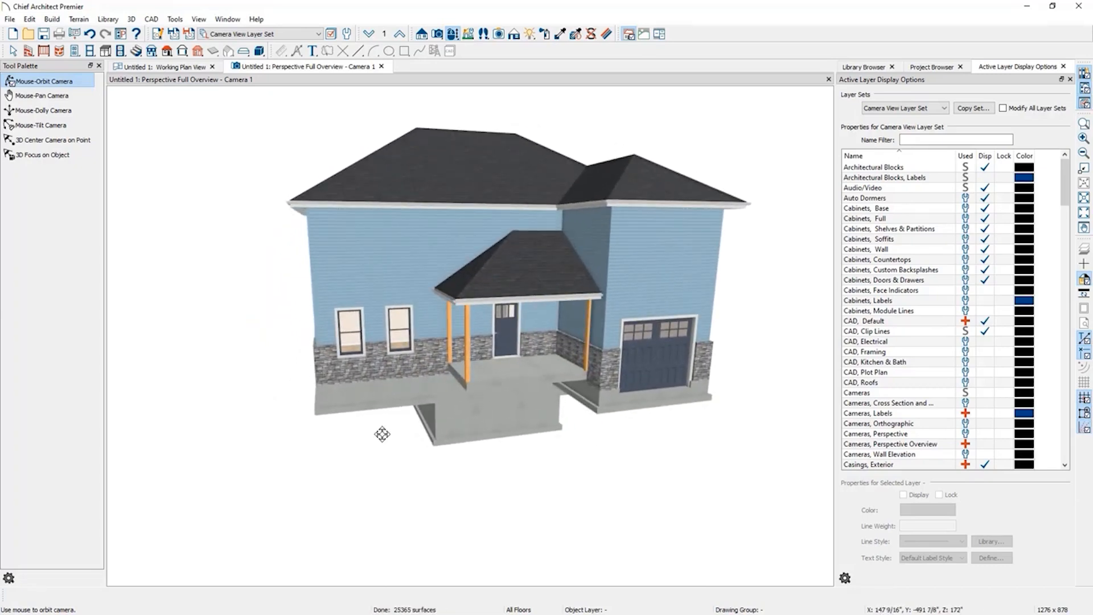
# Create a terrain perimeter around the house.
pyautogui.click(80, 19)
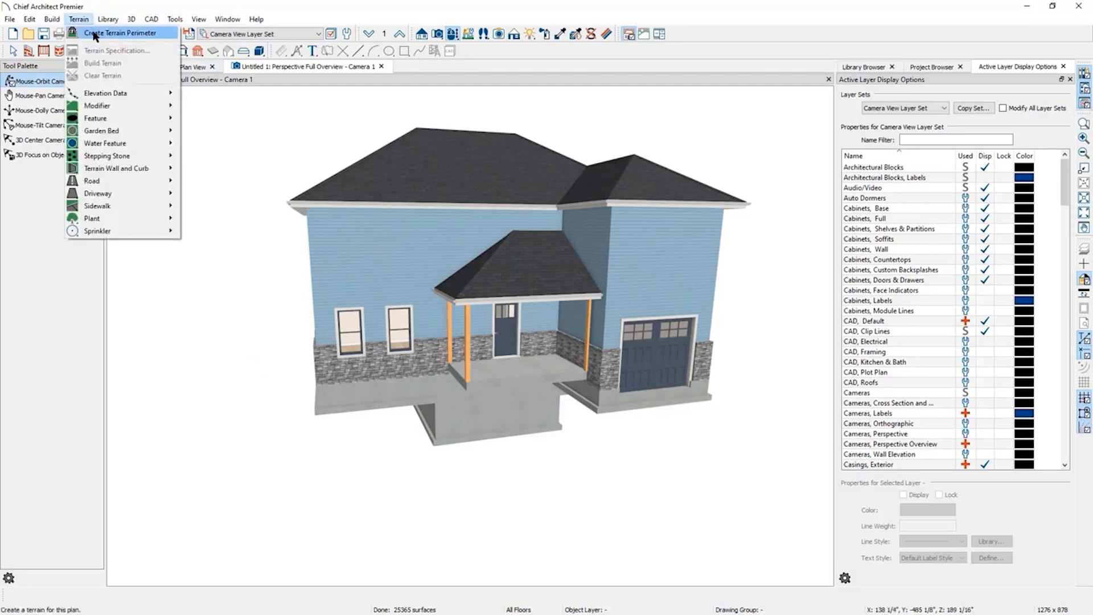
pyautogui.click(93, 33)
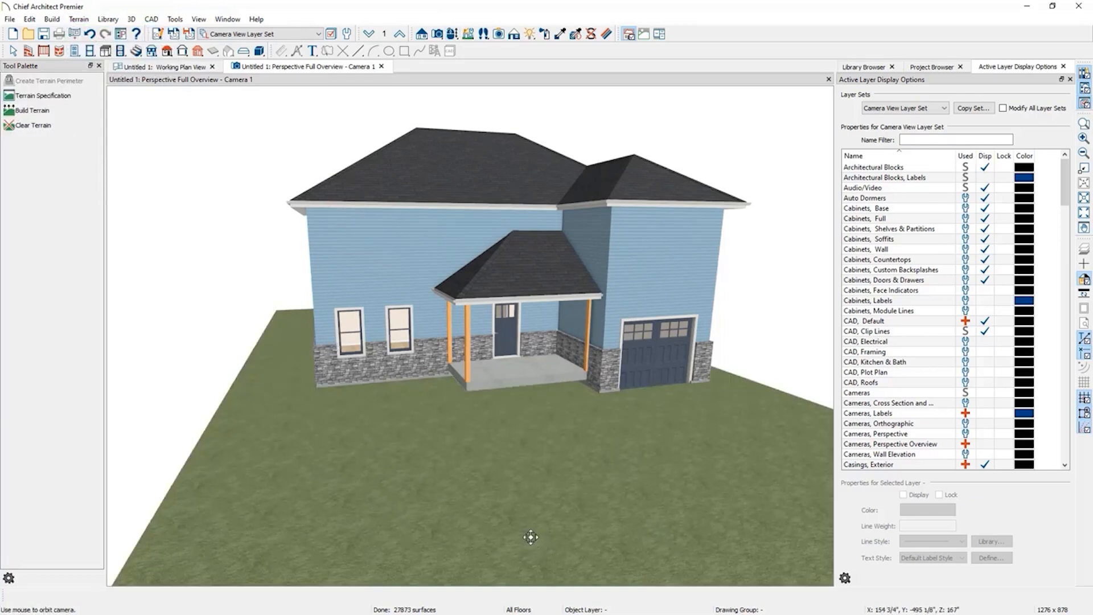
pyautogui.click(13, 52)
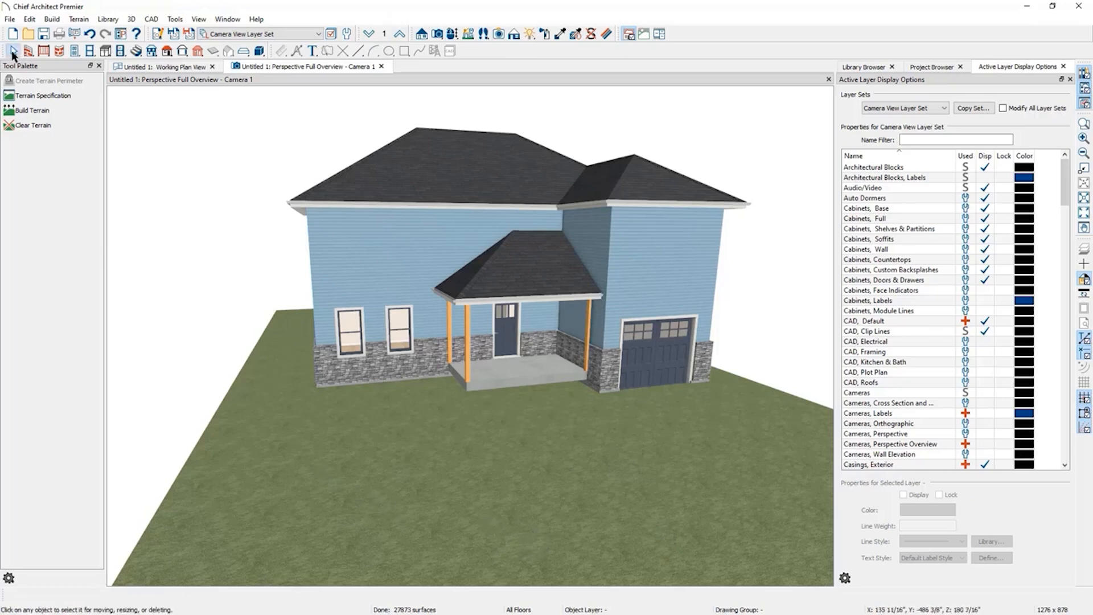
# Select the terrain and open its specification.
pyautogui.click(419, 499)
pyautogui.click(28, 595)
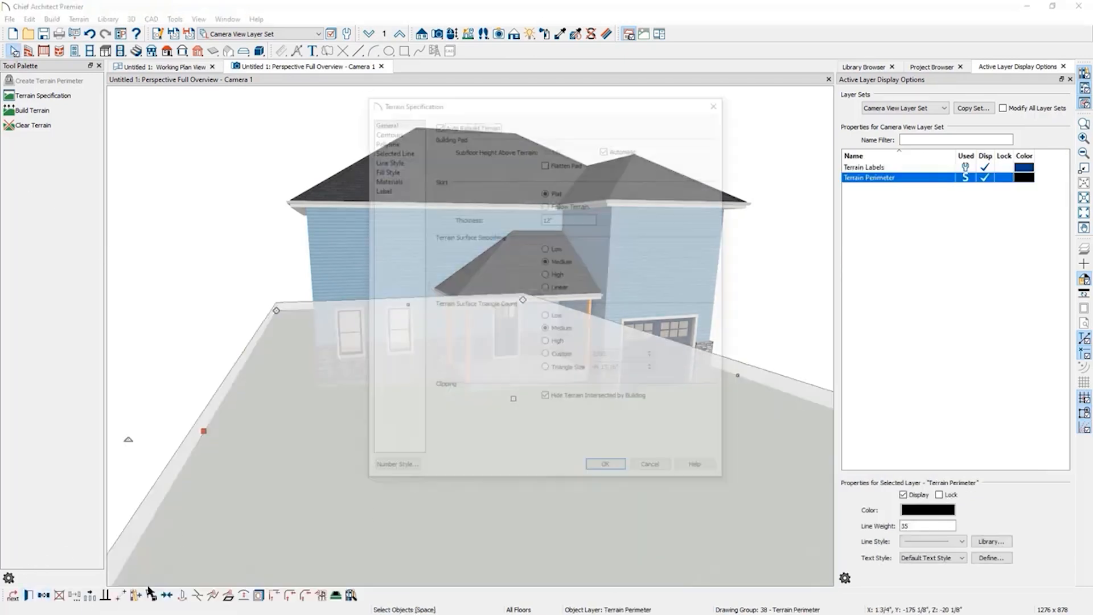
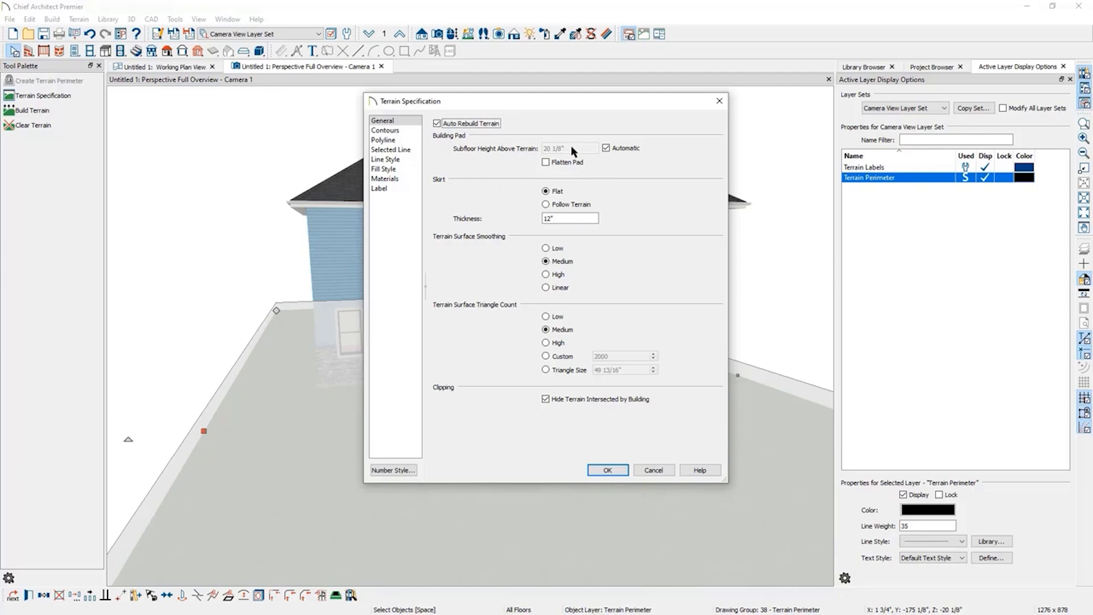
# Check the terrain's automatic subfloor height setting and close the terrain specification.
pyautogui.click(606, 148)
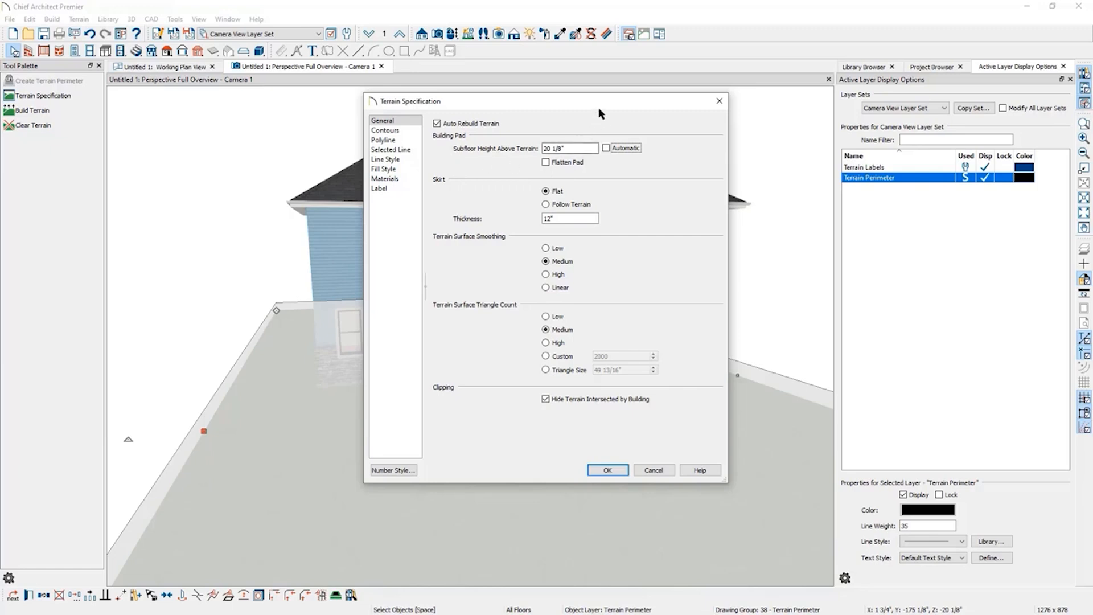
pyautogui.moveTo(599, 103); pyautogui.dragTo(870, 86)
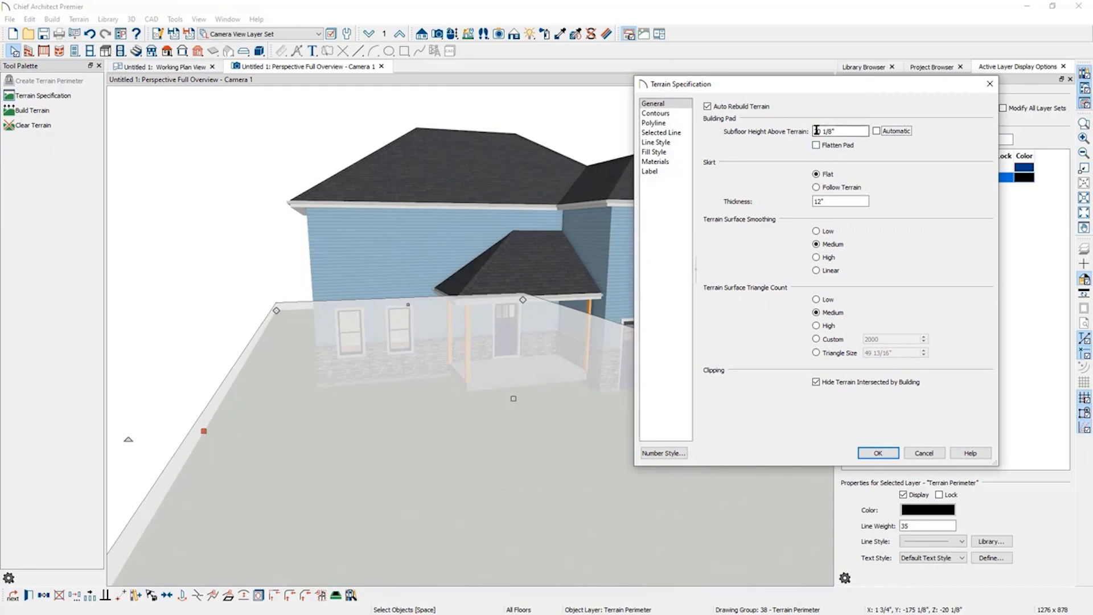
pyautogui.click(879, 130)
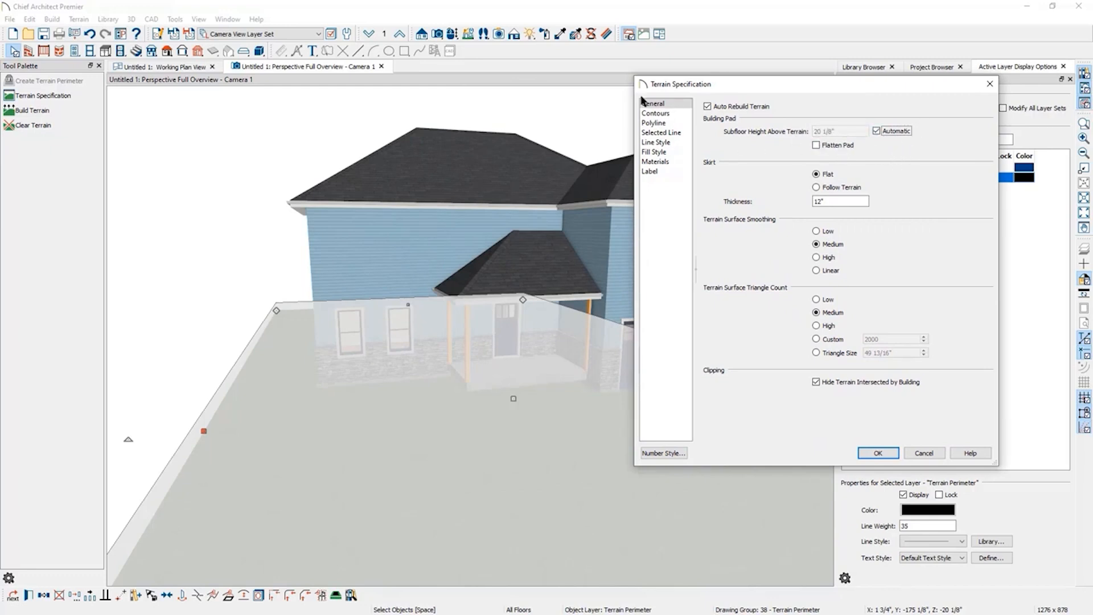
pyautogui.click(889, 452)
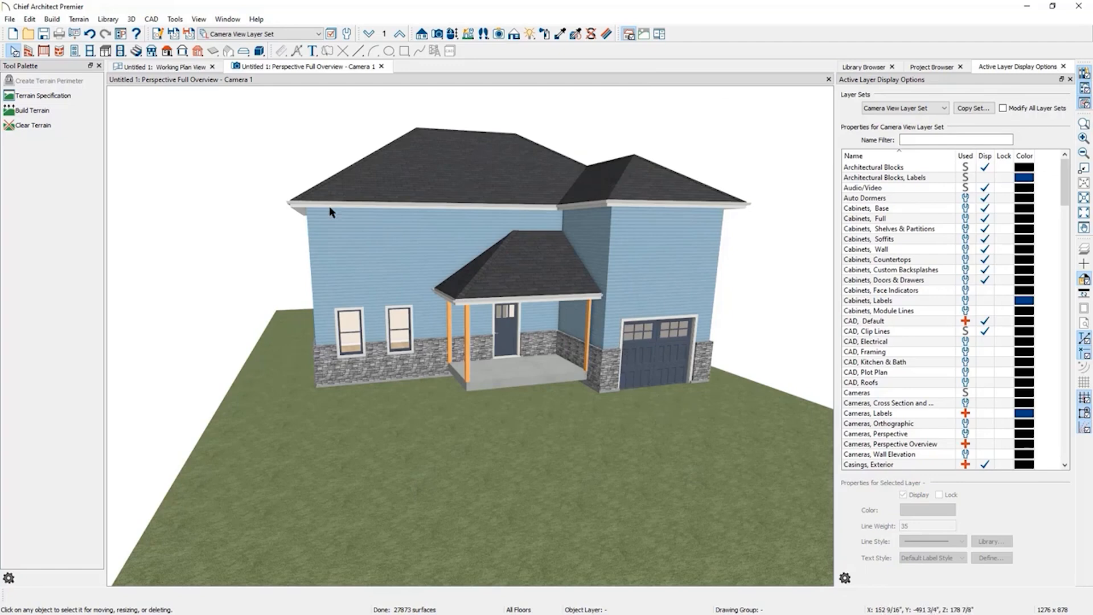
# Move the terrain perimeter's front edge closer to the house in plan view.
pyautogui.click(177, 70)
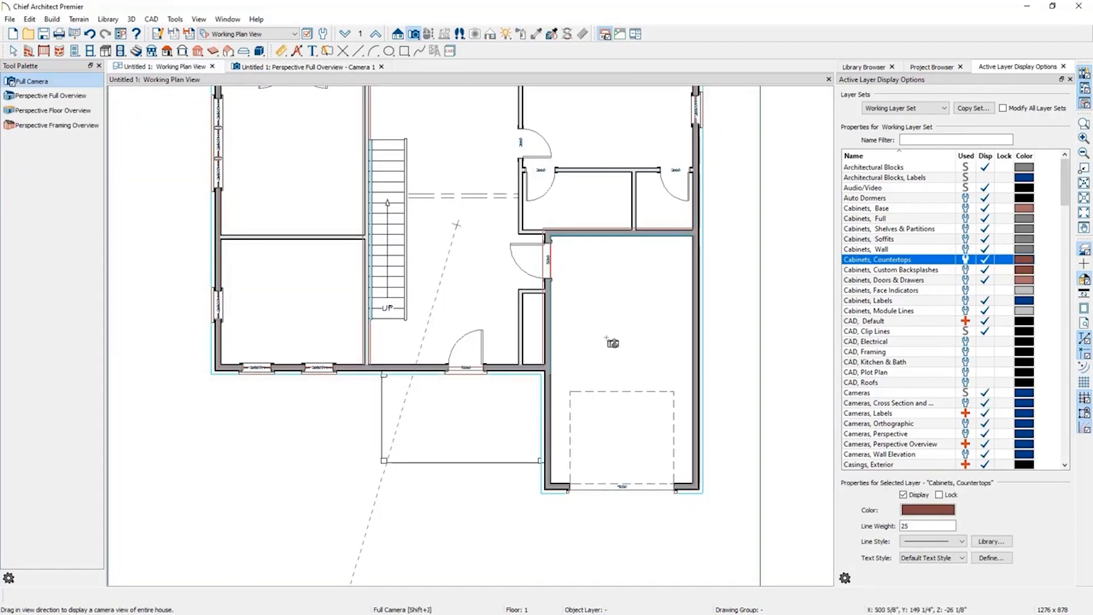
pyautogui.scroll(-5, 545, 358)
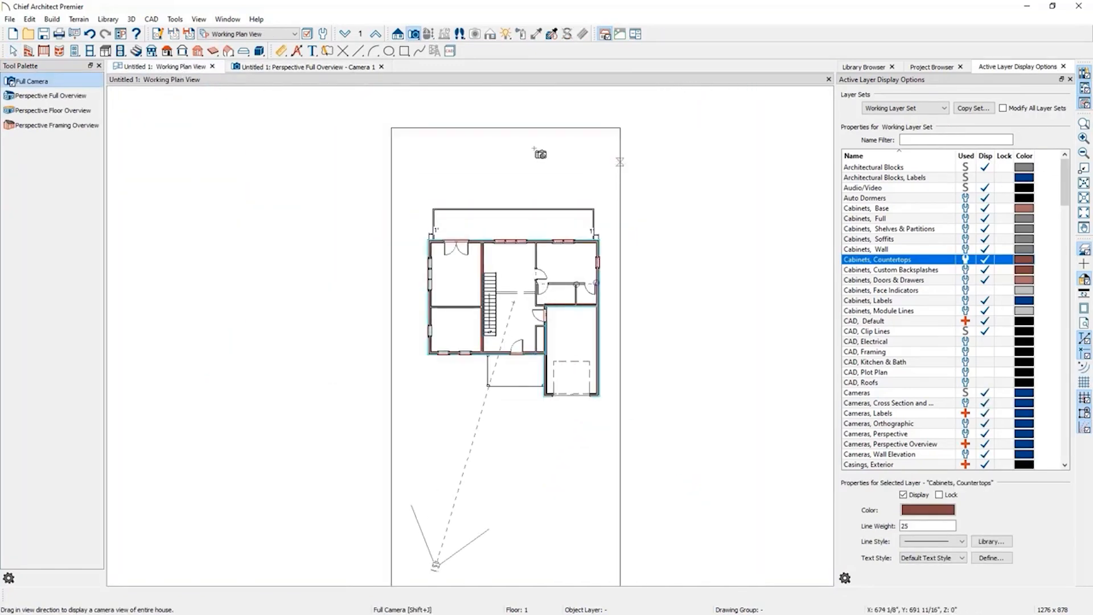
pyautogui.press('space')
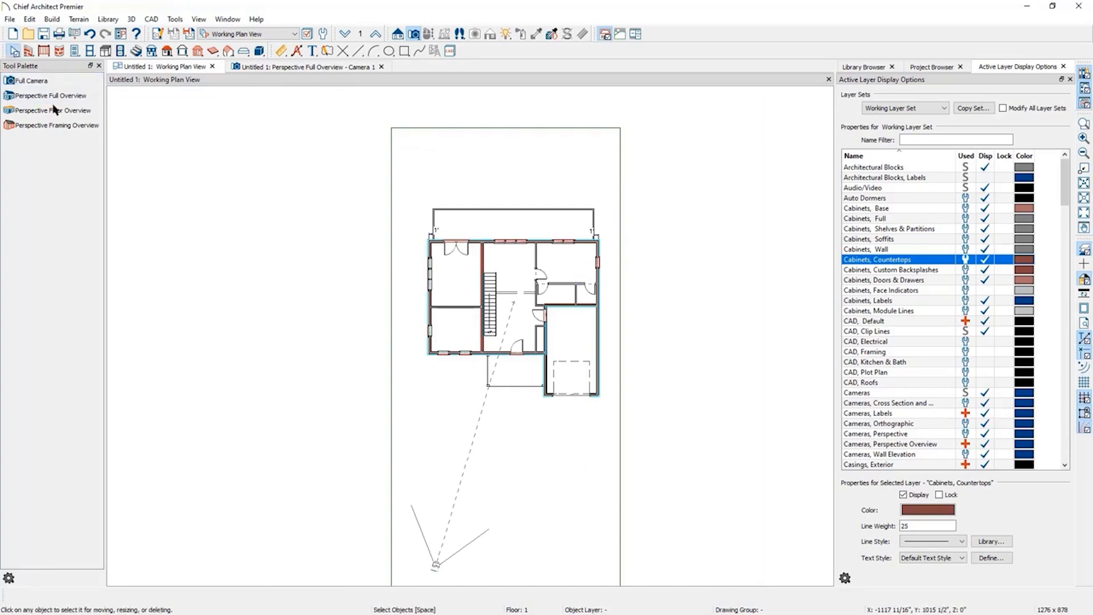
pyautogui.scroll(-2, 353, 257)
pyautogui.click(480, 527)
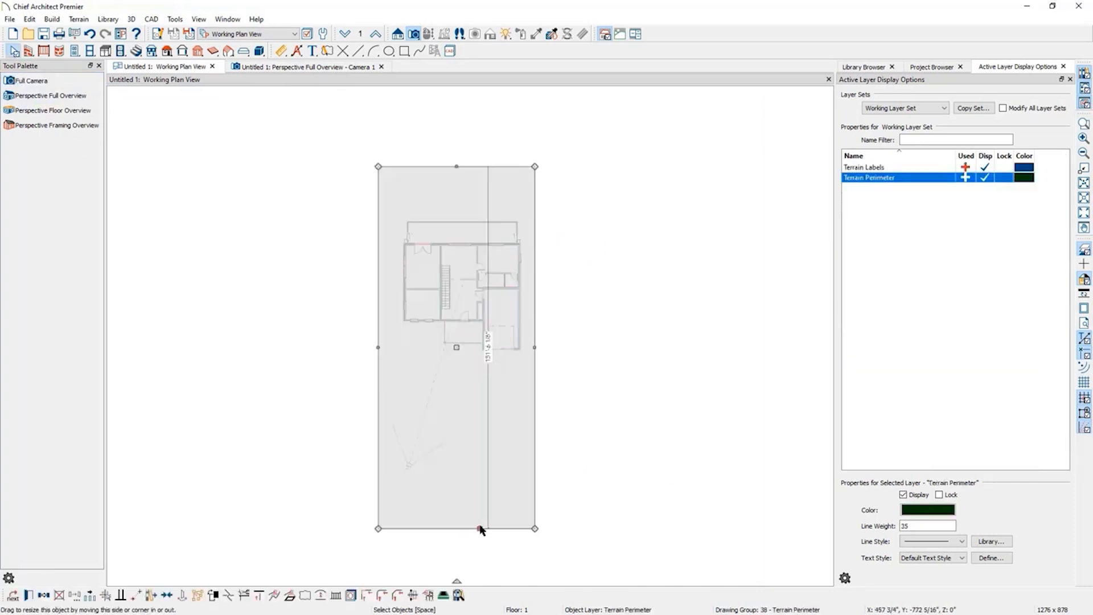
pyautogui.moveTo(480, 527); pyautogui.dragTo(476, 408)
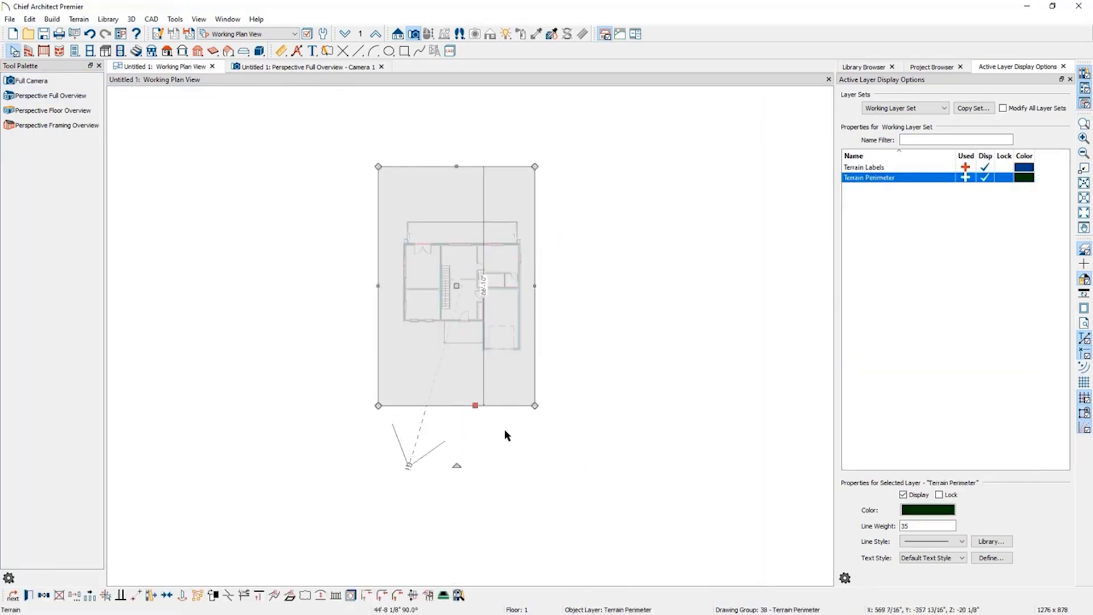
pyautogui.scroll(3, 506, 354)
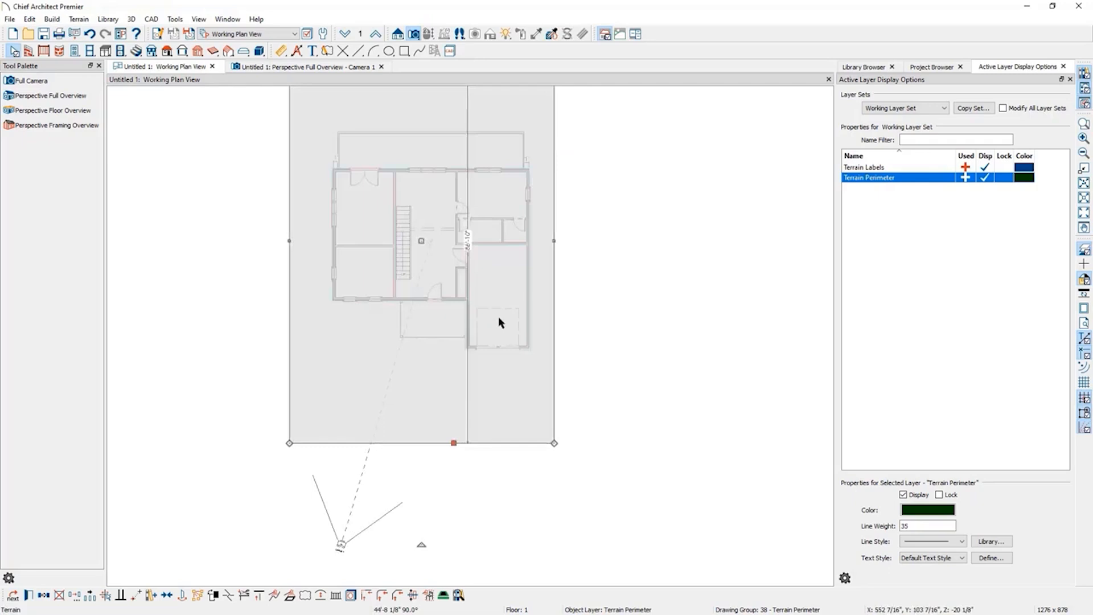
pyautogui.click(578, 450)
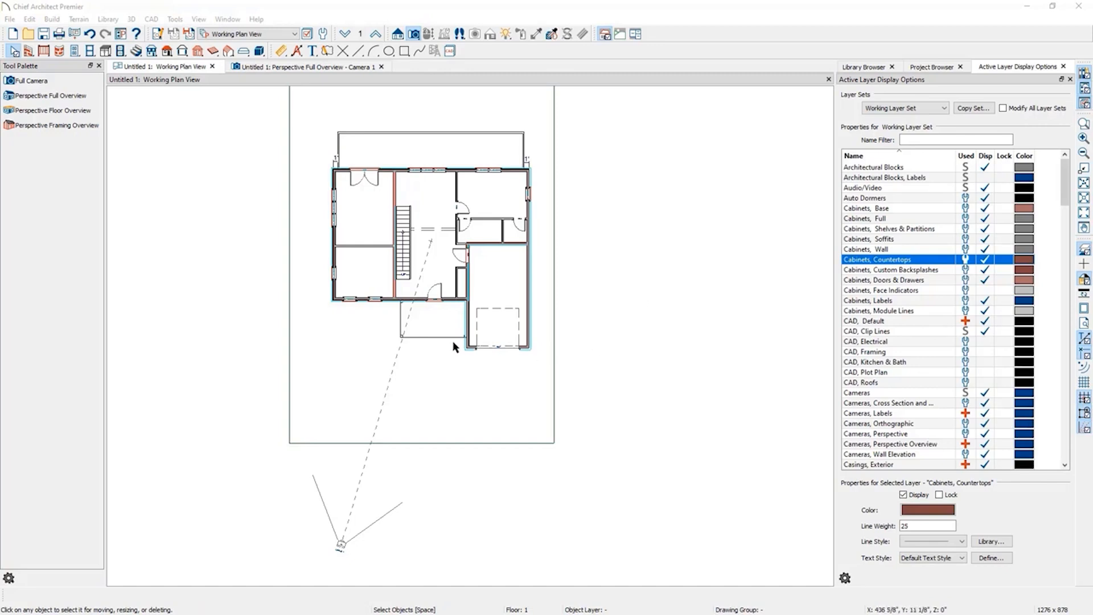
# Place a staircase at the front edge of the entry porch slab.
pyautogui.click(136, 52)
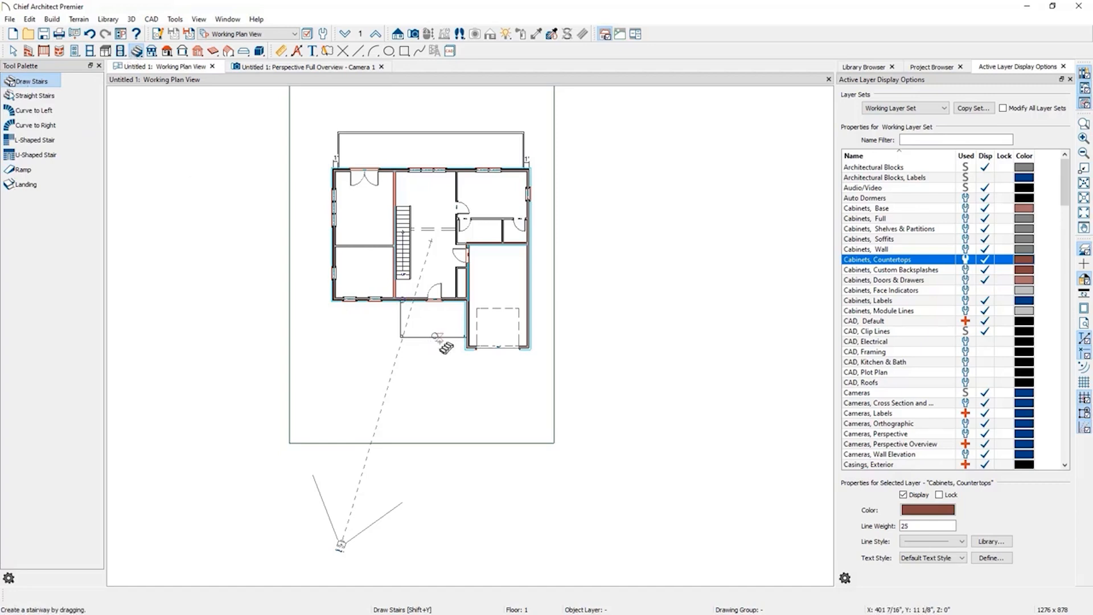
pyautogui.scroll(3, 440, 342)
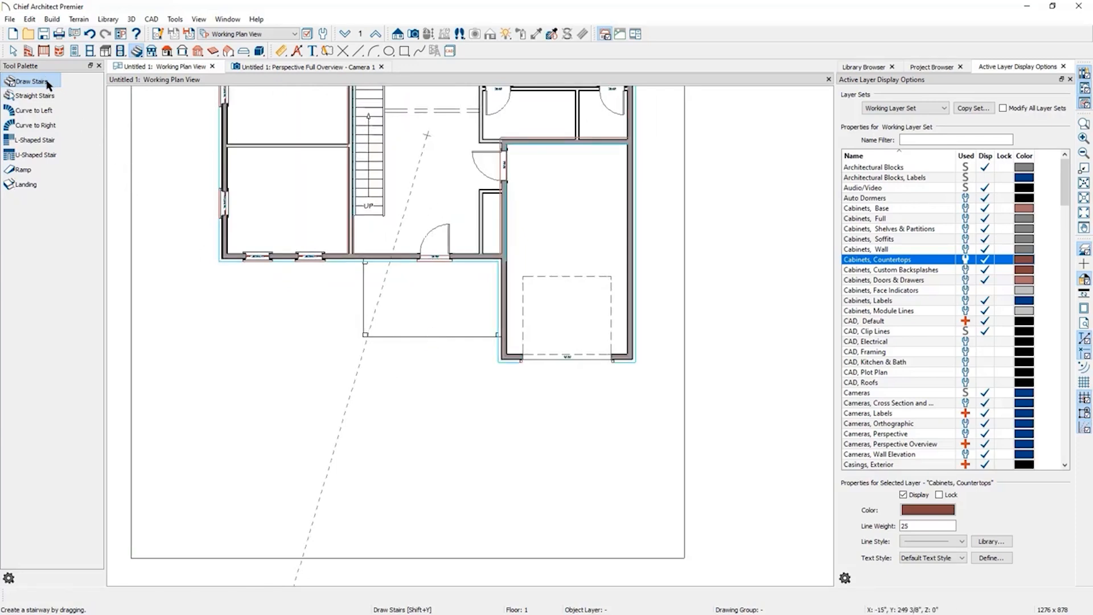
pyautogui.scroll(2, 435, 342)
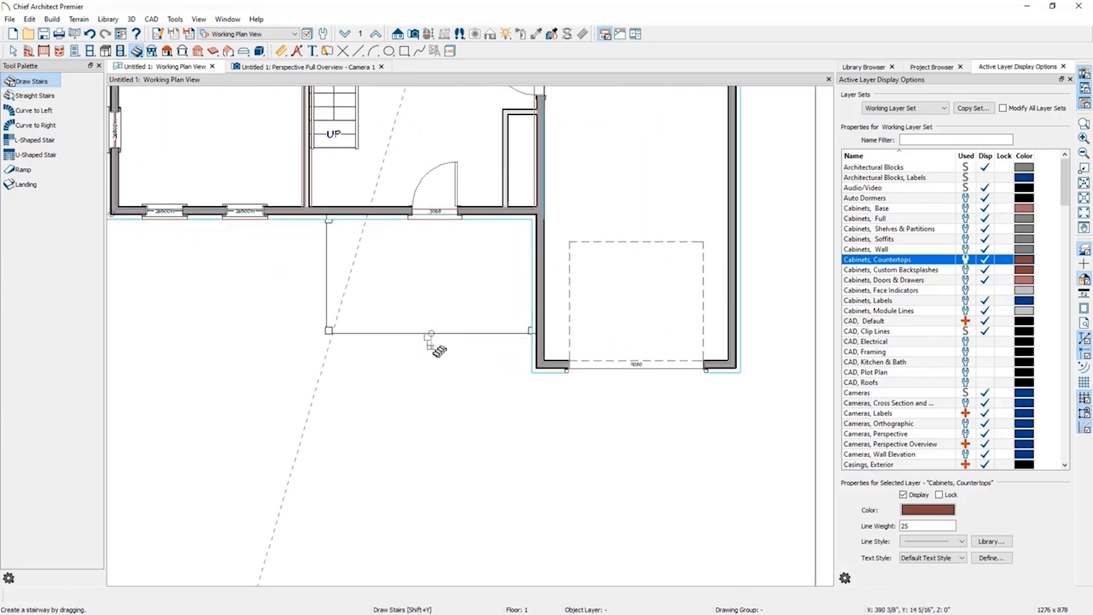
pyautogui.click(431, 336)
# Open the new front stairs' specification and turn off open risers and open underneath.
pyautogui.click(312, 68)
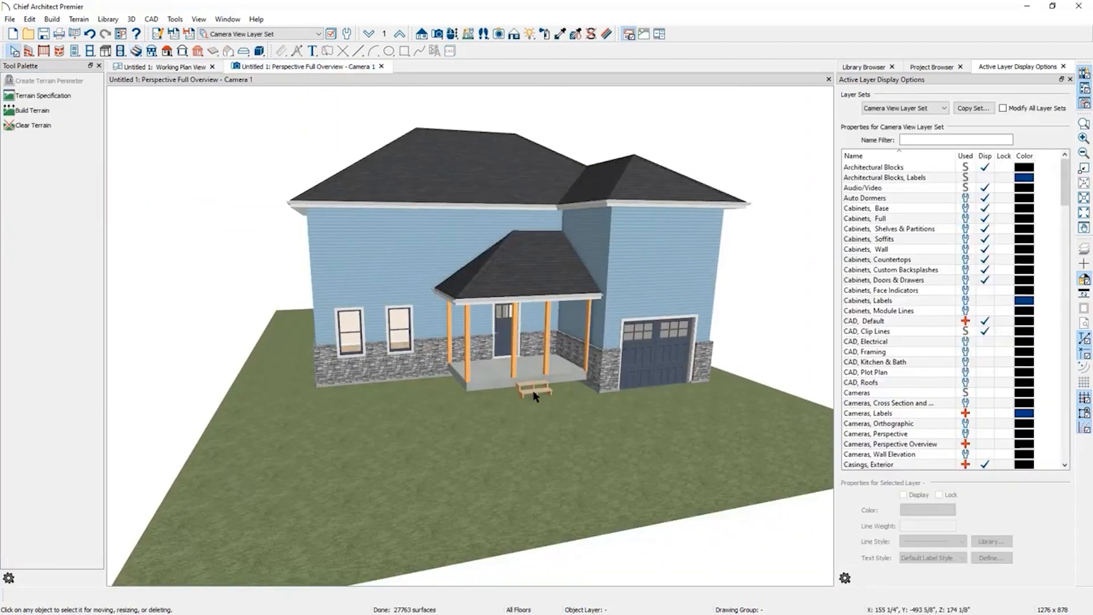
pyautogui.scroll(3, 535, 396)
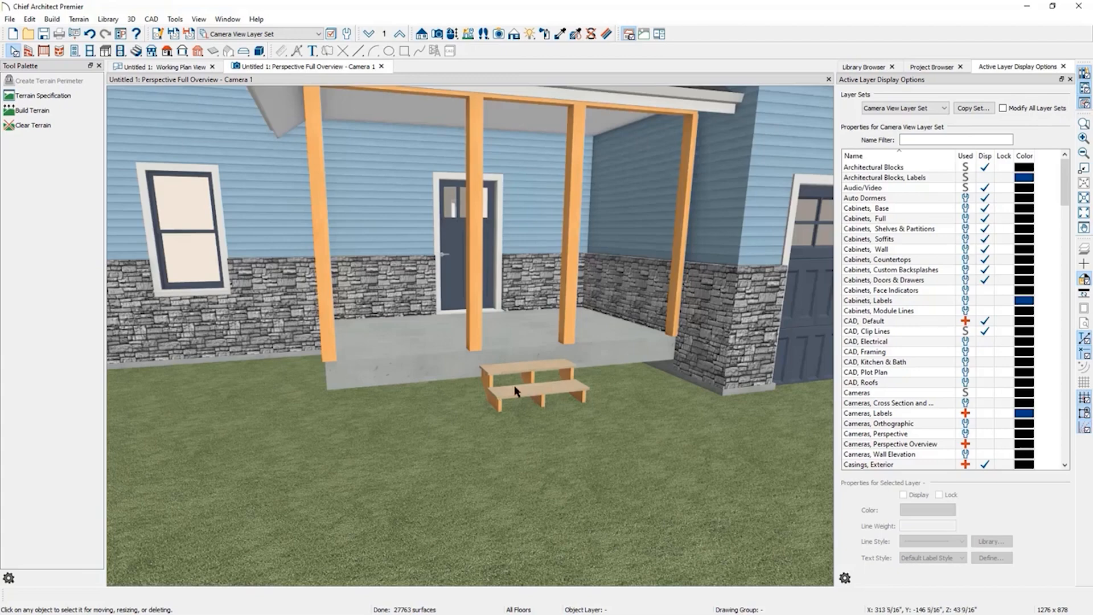
pyautogui.rightClick(535, 396)
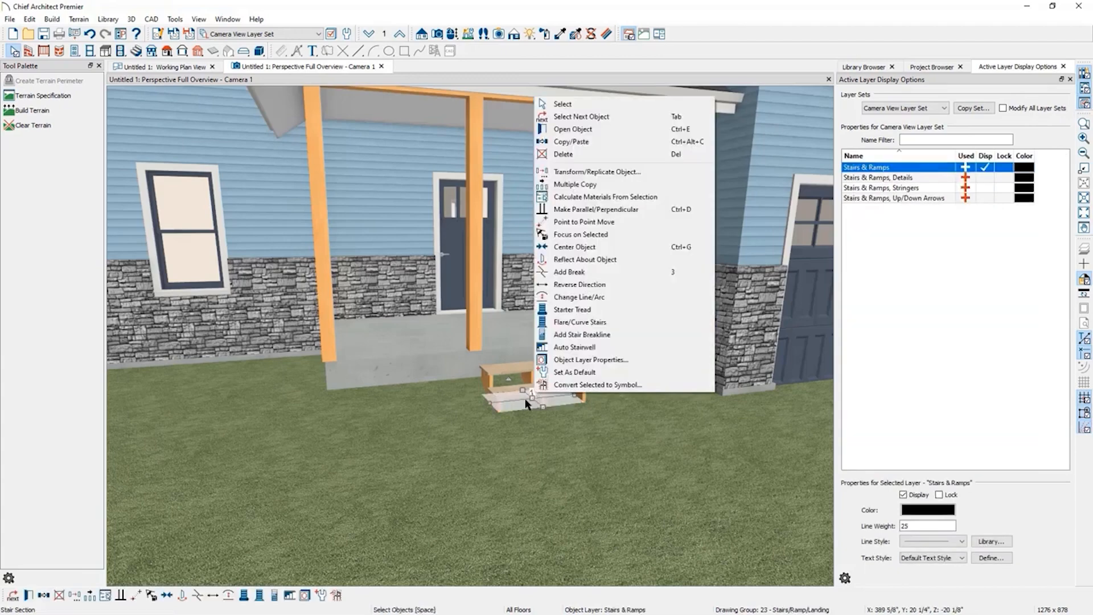
pyautogui.click(519, 391)
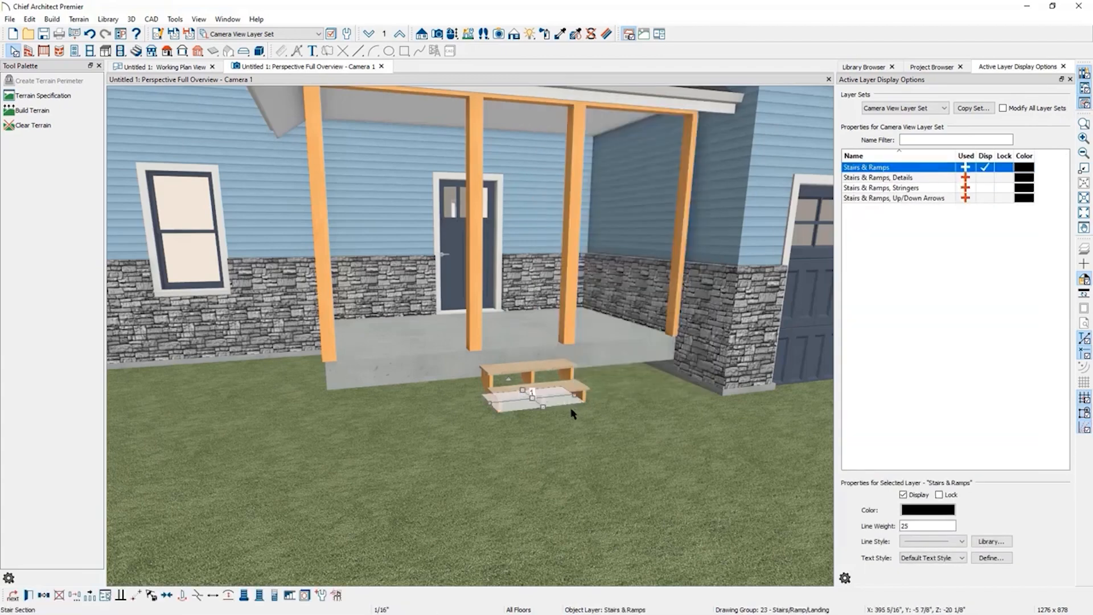
pyautogui.rightClick(549, 394)
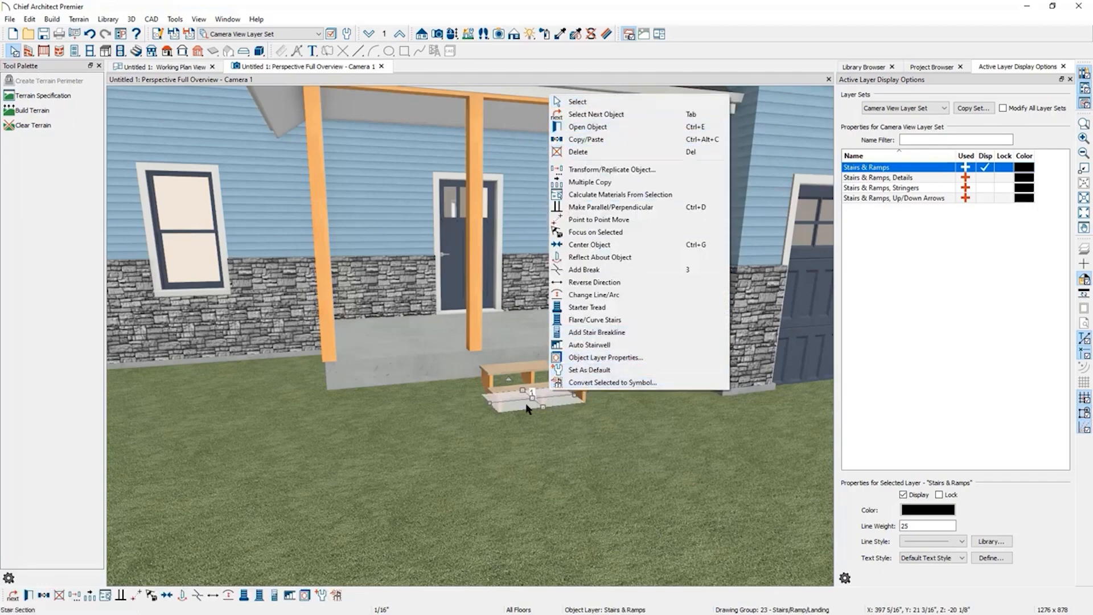
pyautogui.click(10, 54)
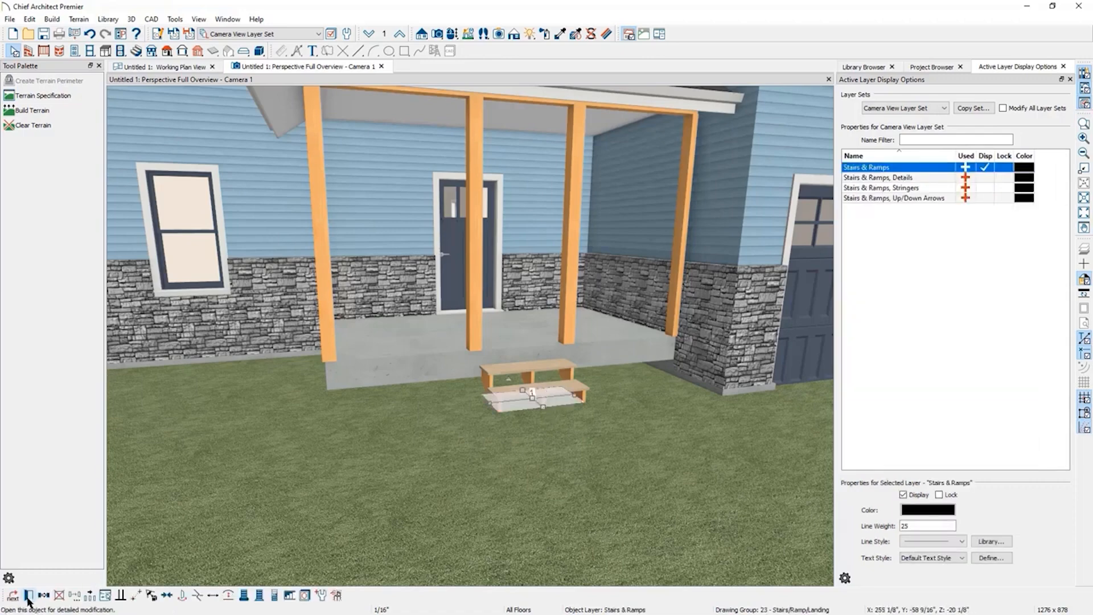
pyautogui.click(29, 597)
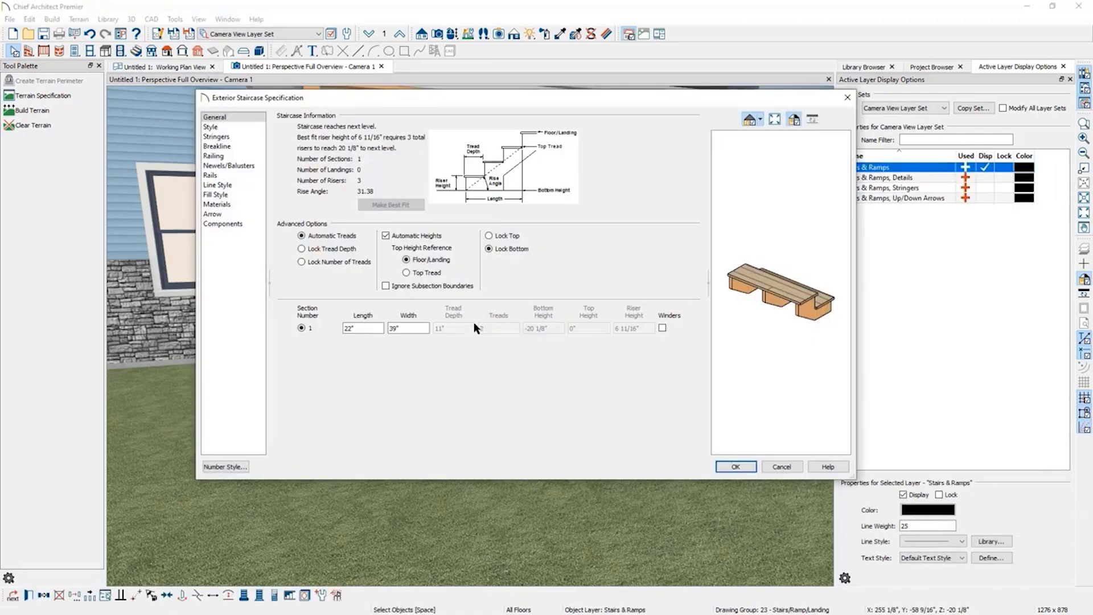
pyautogui.click(233, 127)
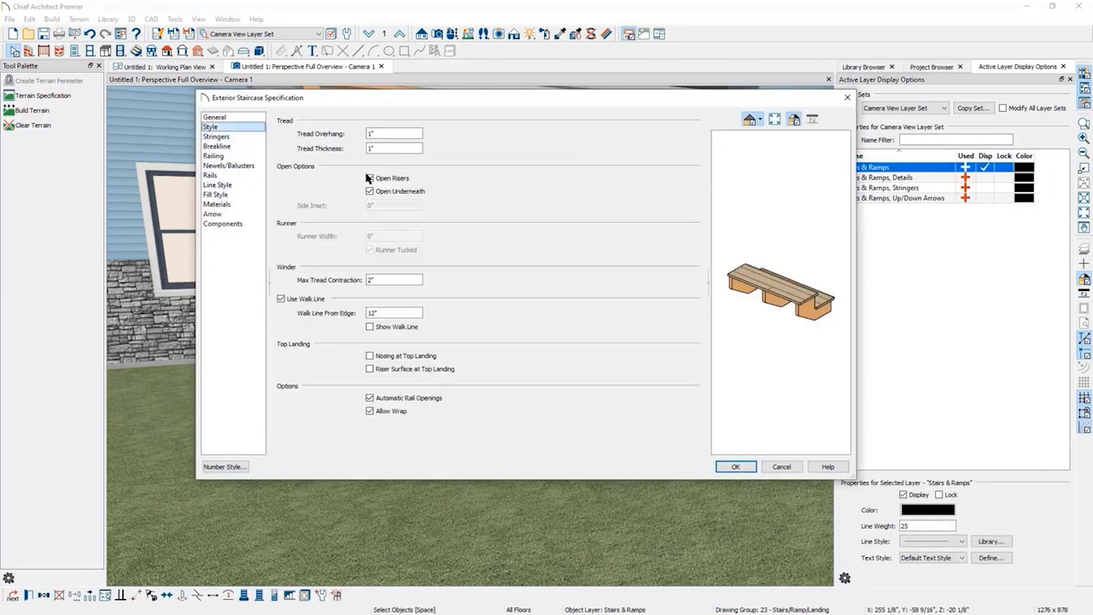
pyautogui.click(392, 180)
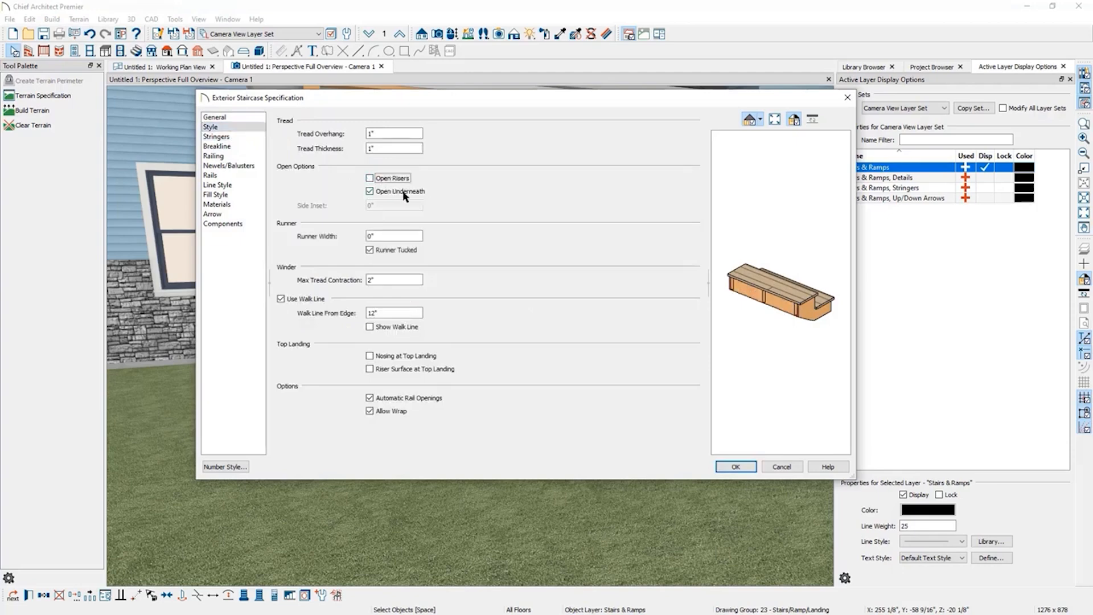
pyautogui.moveTo(826, 328); pyautogui.dragTo(623, 299)
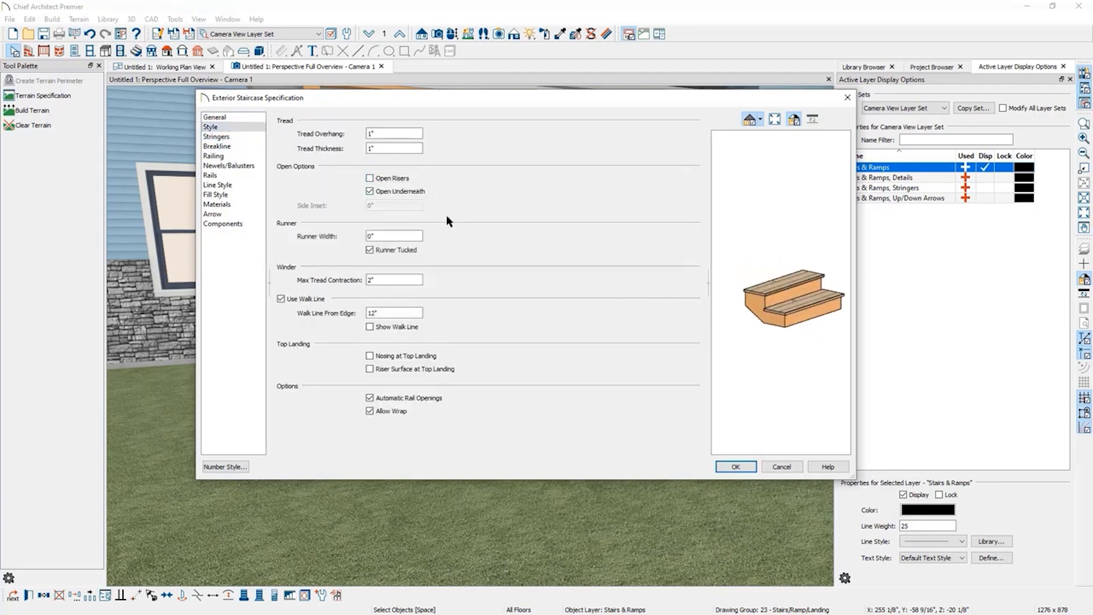
pyautogui.click(371, 191)
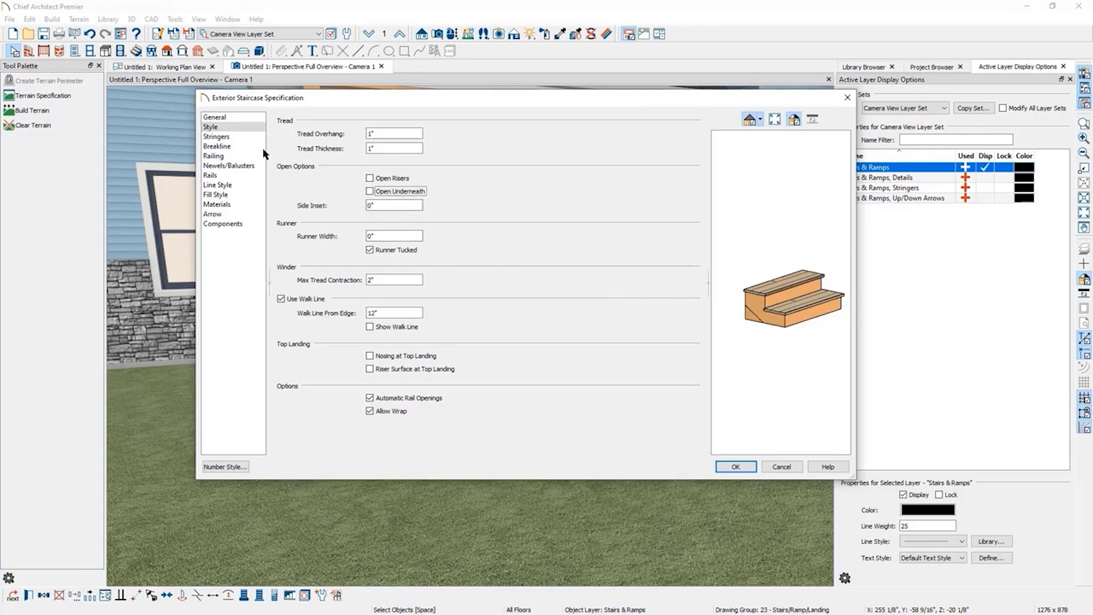
# Set all stair section materials to Concrete - Porous.
pyautogui.click(233, 204)
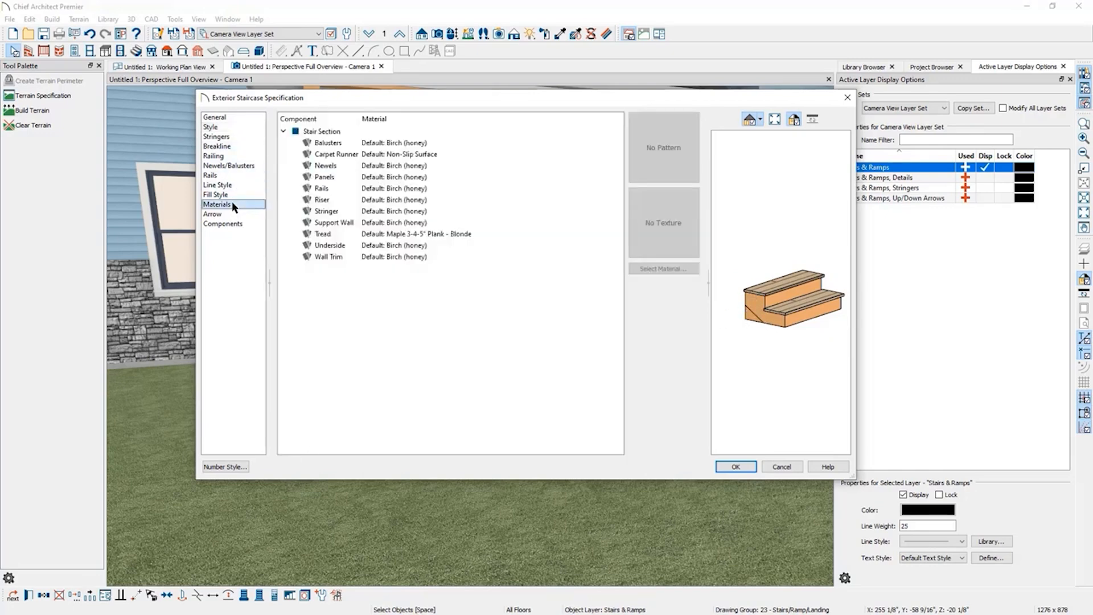
pyautogui.click(408, 146)
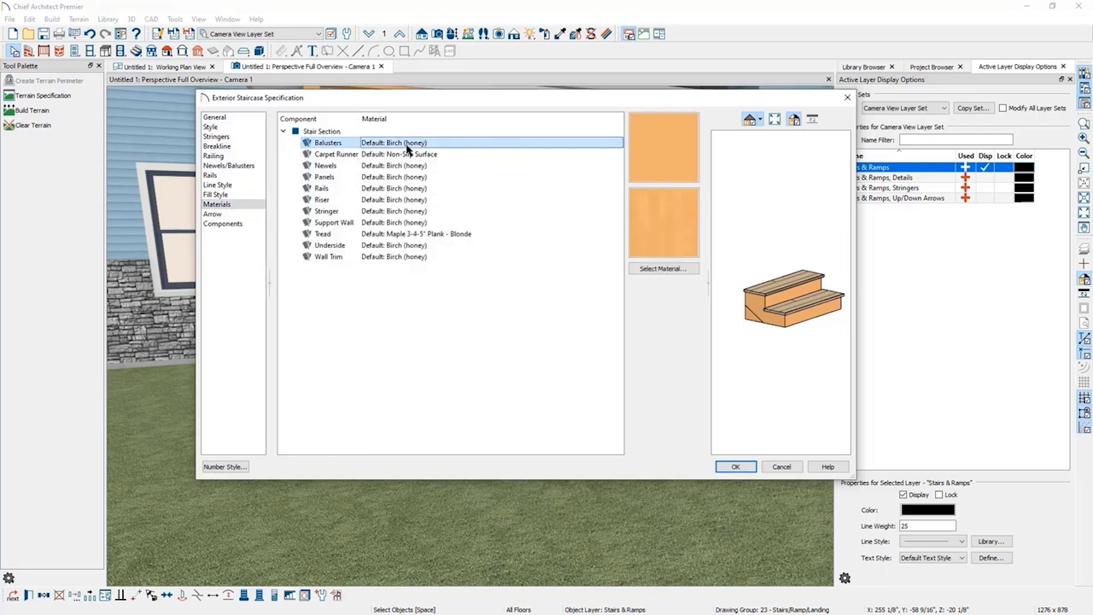
pyautogui.keyDown('shift'); pyautogui.click(400, 261); pyautogui.keyUp('shift')
pyautogui.click(656, 269)
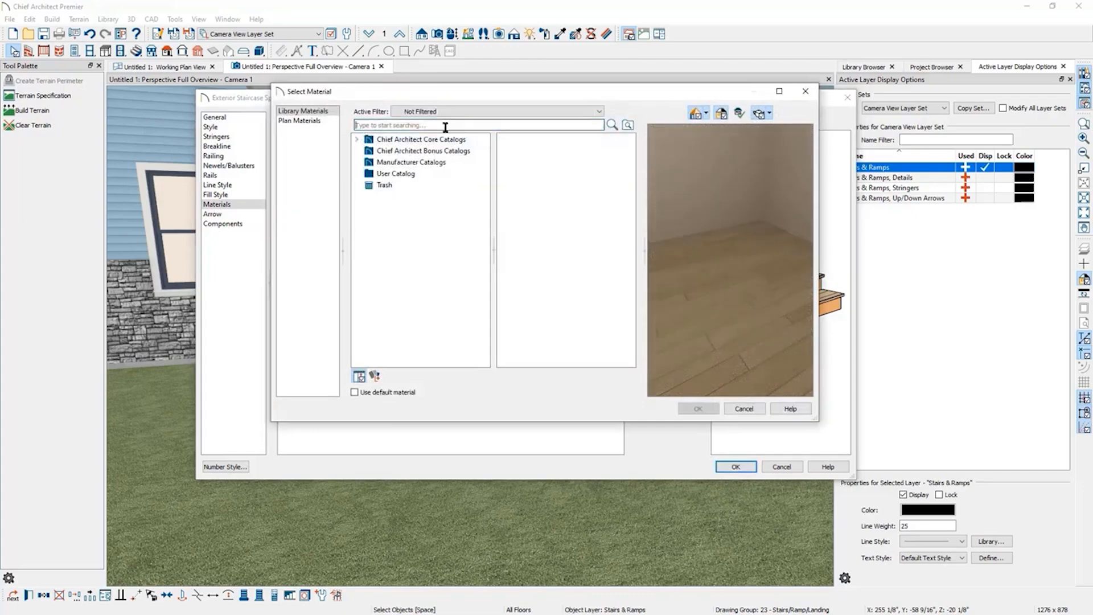
pyautogui.write('d')
pyautogui.press('Return')
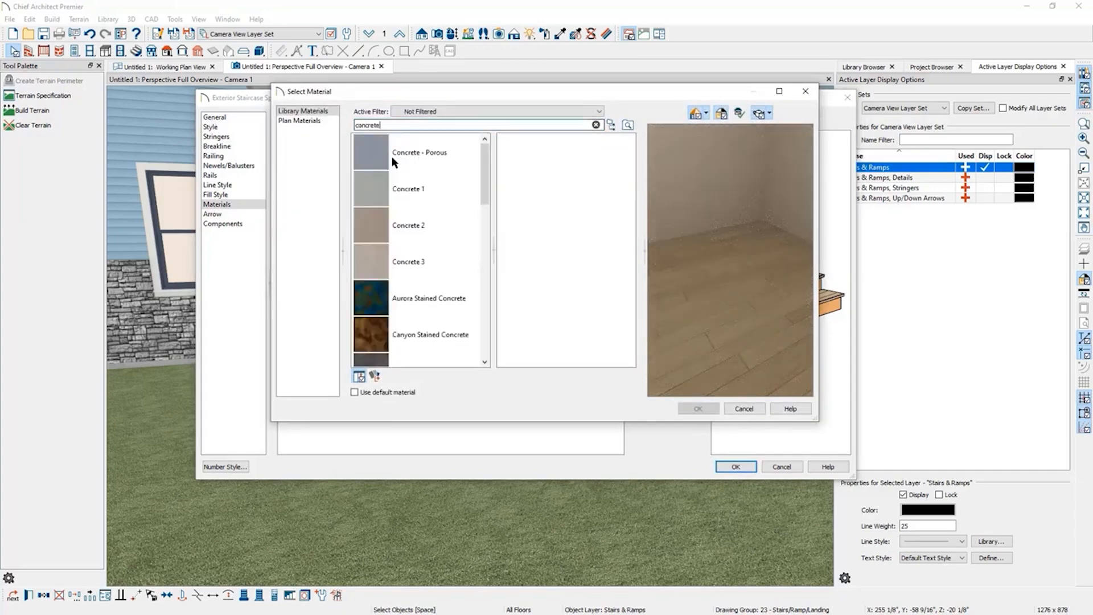
pyautogui.click(374, 154)
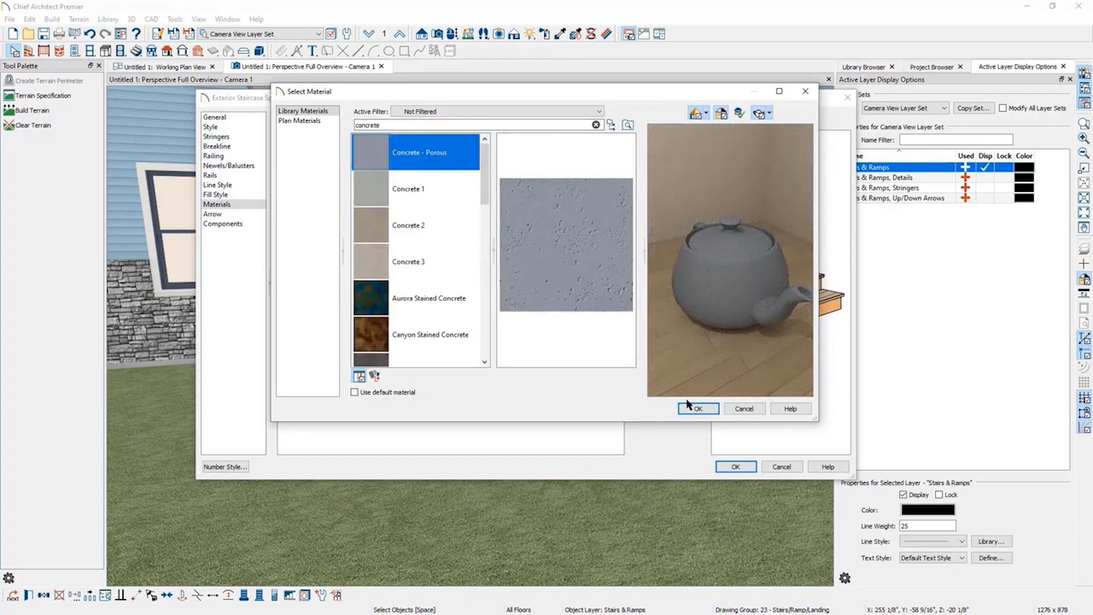
pyautogui.click(698, 408)
pyautogui.click(746, 466)
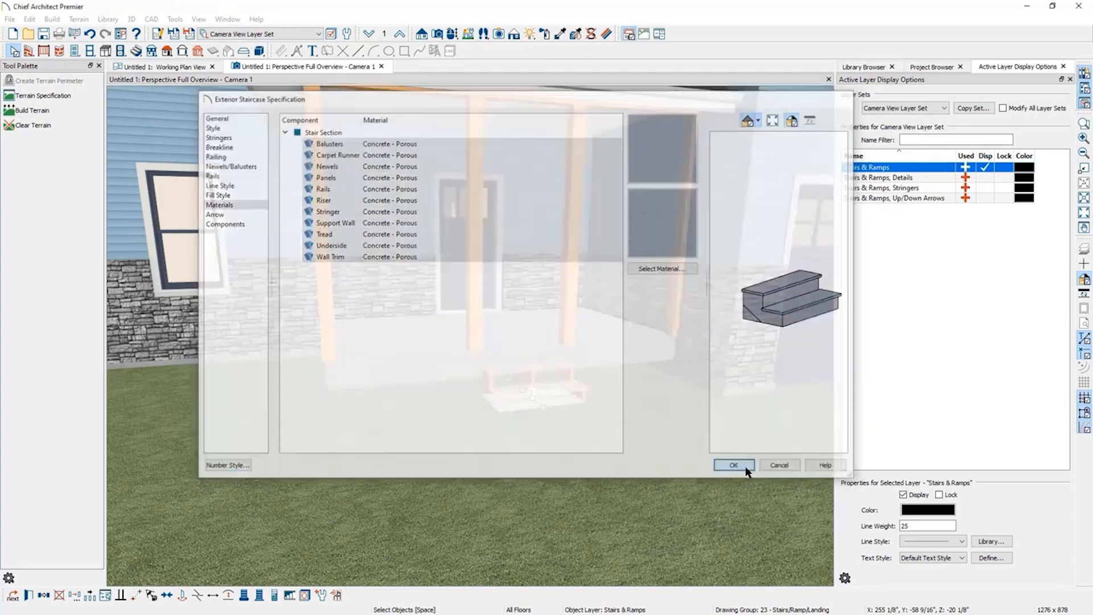
# Sample the porch slab's concrete material and paint it onto the front stairs.
pyautogui.press('Escape')
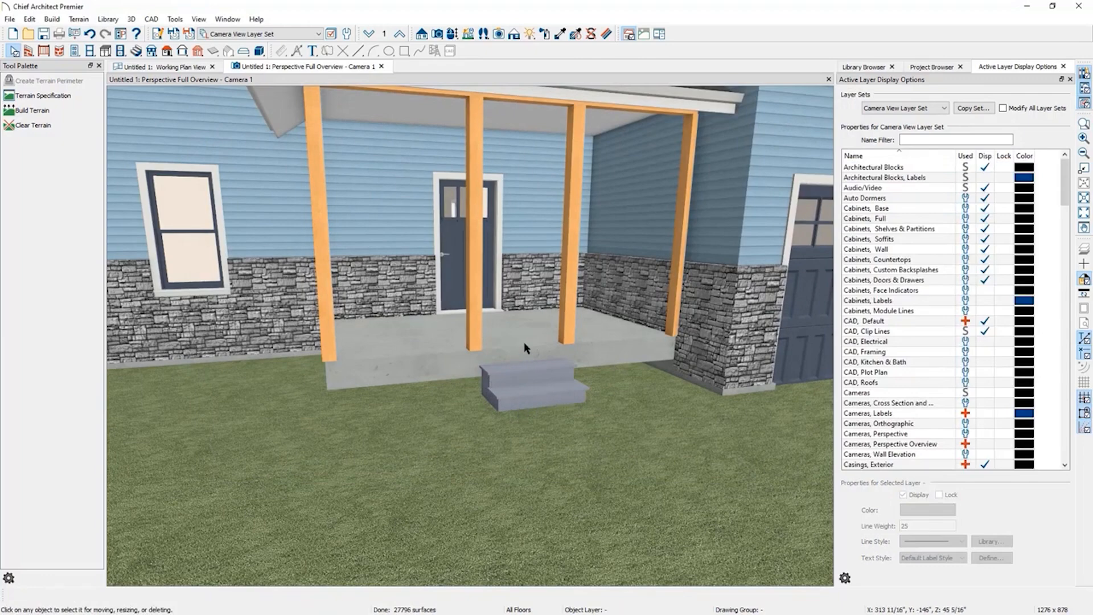
pyautogui.click(562, 37)
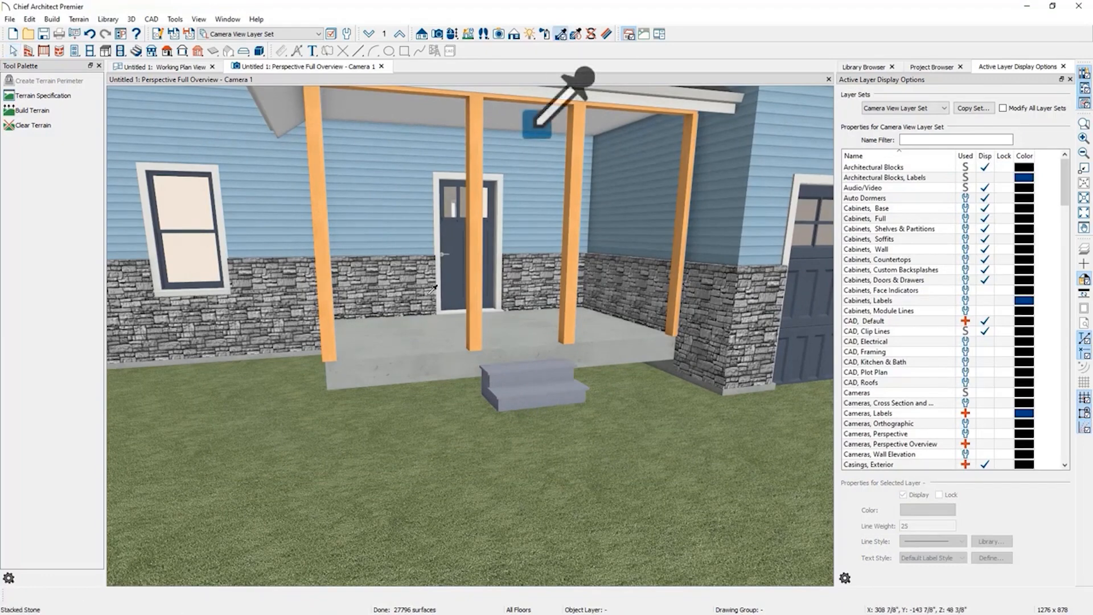
pyautogui.click(423, 354)
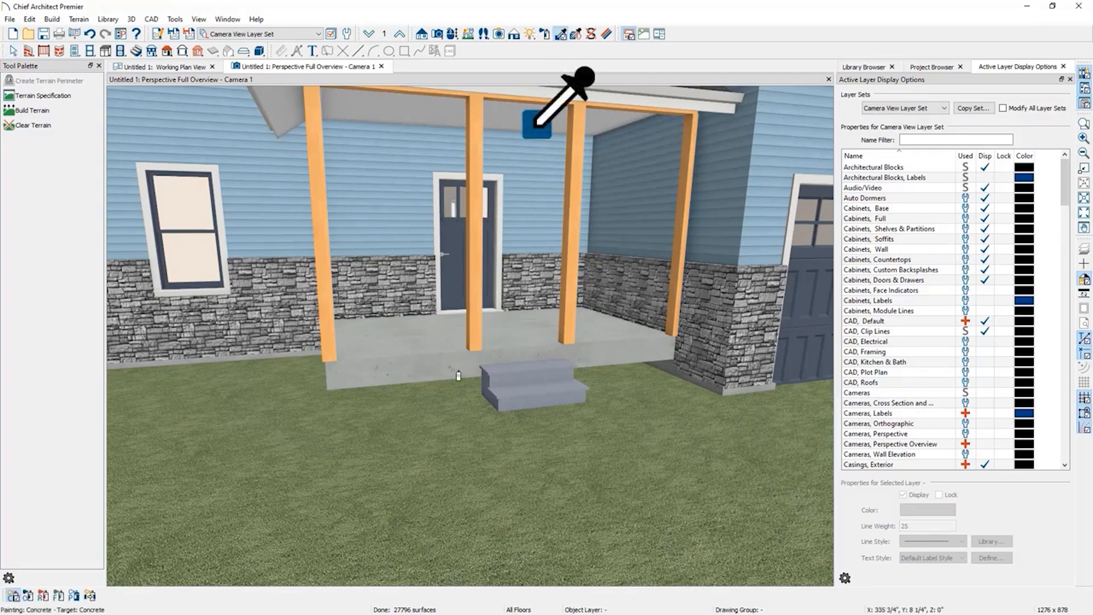
pyautogui.click(543, 385)
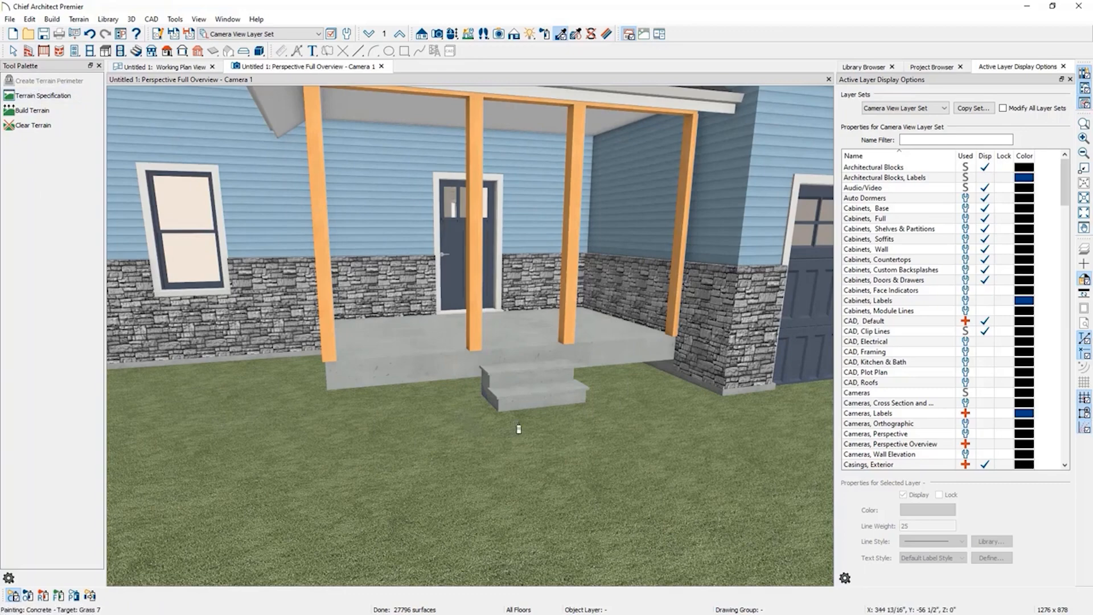
# Orbit the 3D camera to inspect the underside of the porch slab and front stairs.
pyautogui.click(454, 37)
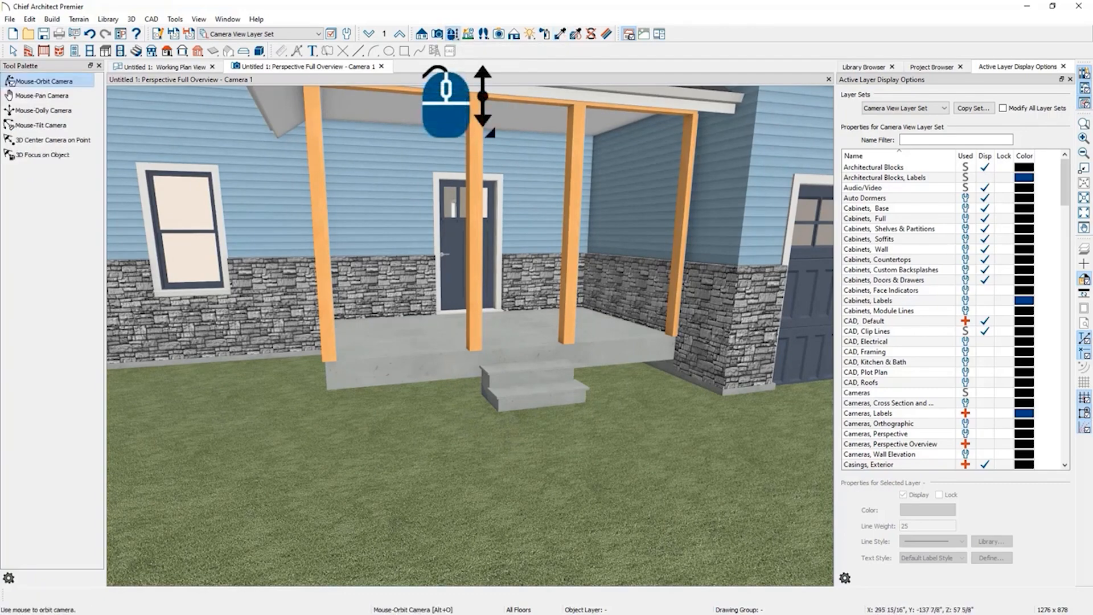
pyautogui.moveTo(464, 530); pyautogui.dragTo(549, 442)
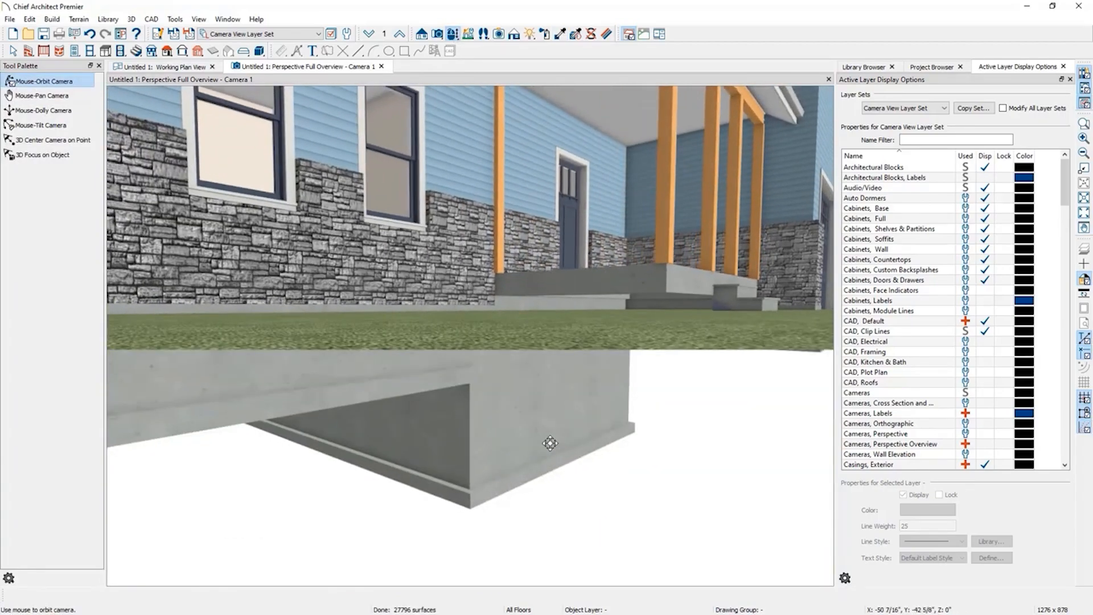
pyautogui.moveTo(668, 317); pyautogui.dragTo(637, 345)
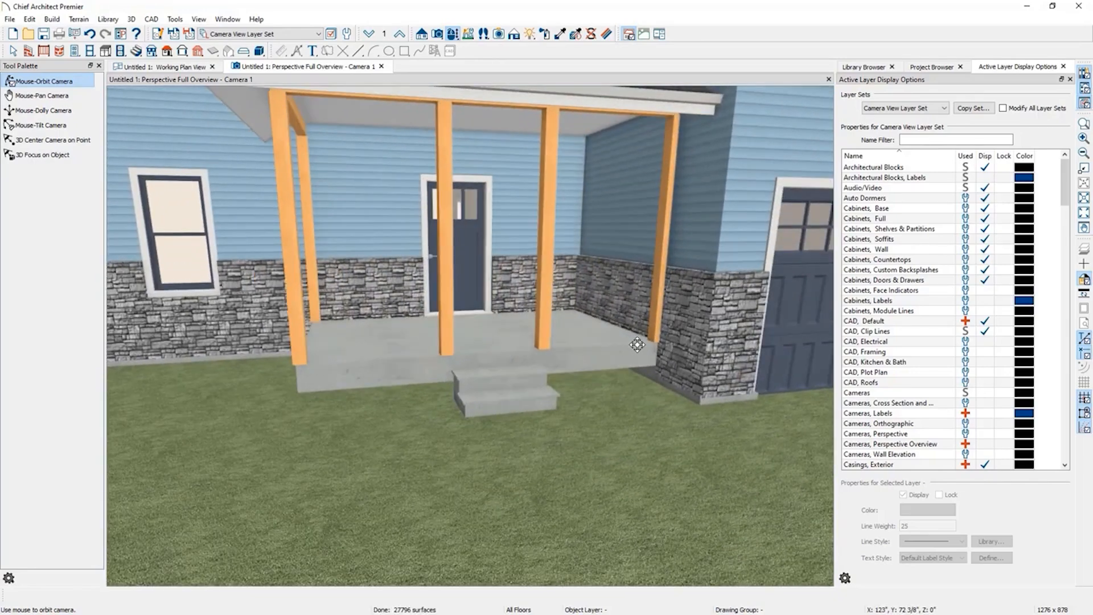
# Switch to the foundation floor and draw straight foundation walls under the entry porch.
pyautogui.click(191, 68)
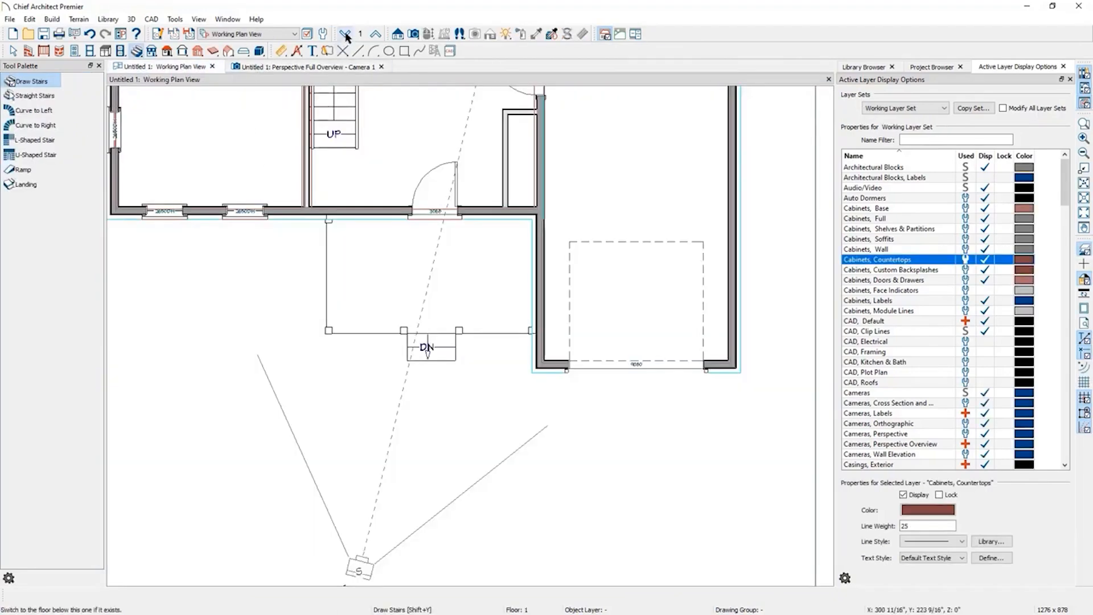
pyautogui.click(346, 36)
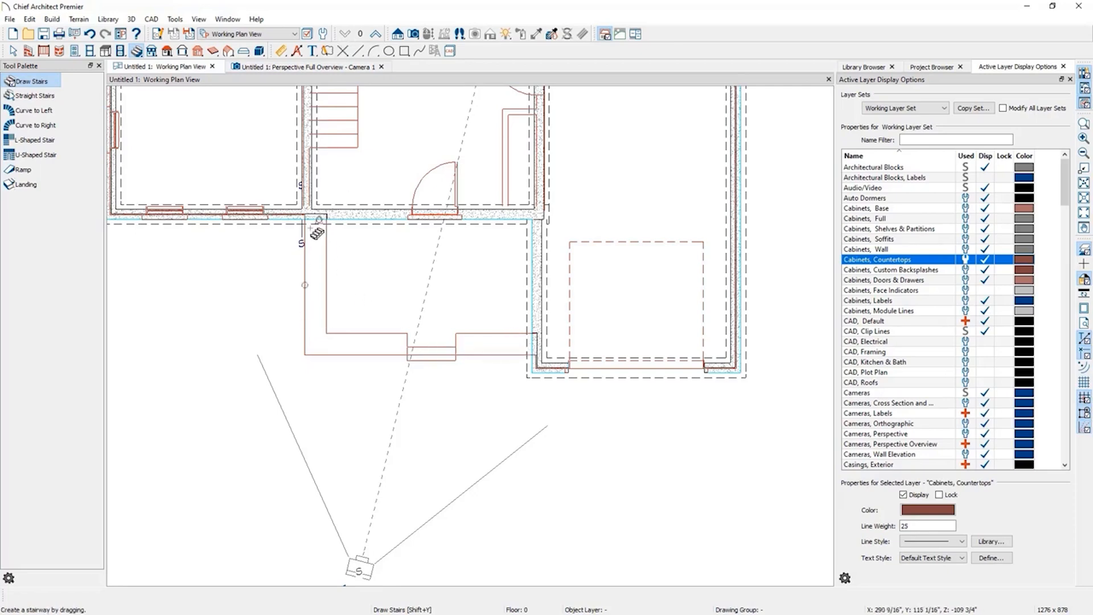
pyautogui.click(1086, 251)
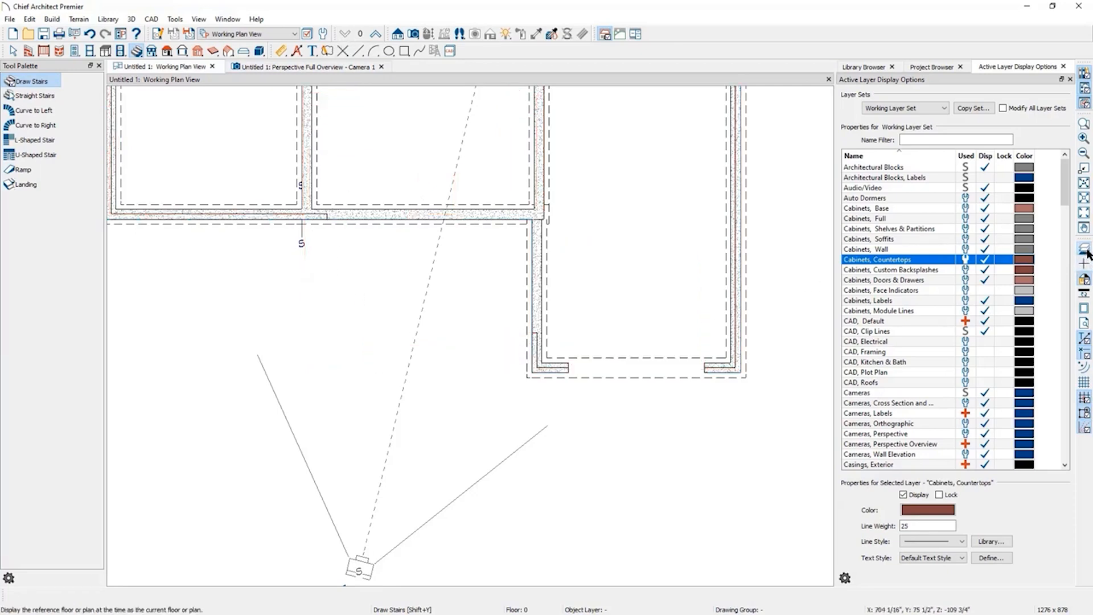
pyautogui.click(1086, 253)
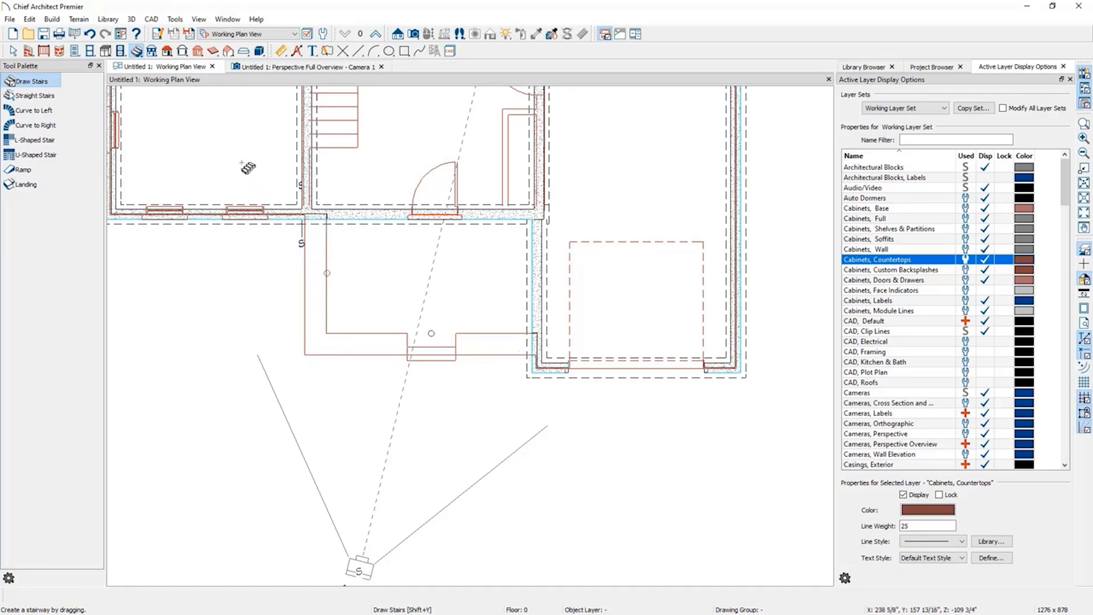
pyautogui.click(26, 52)
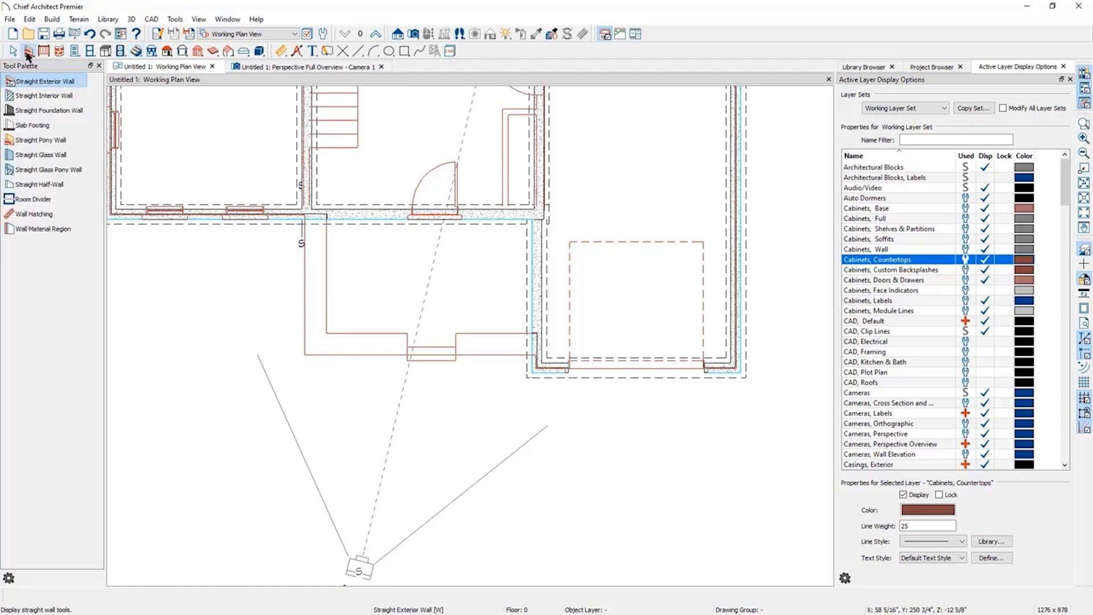
pyautogui.click(40, 112)
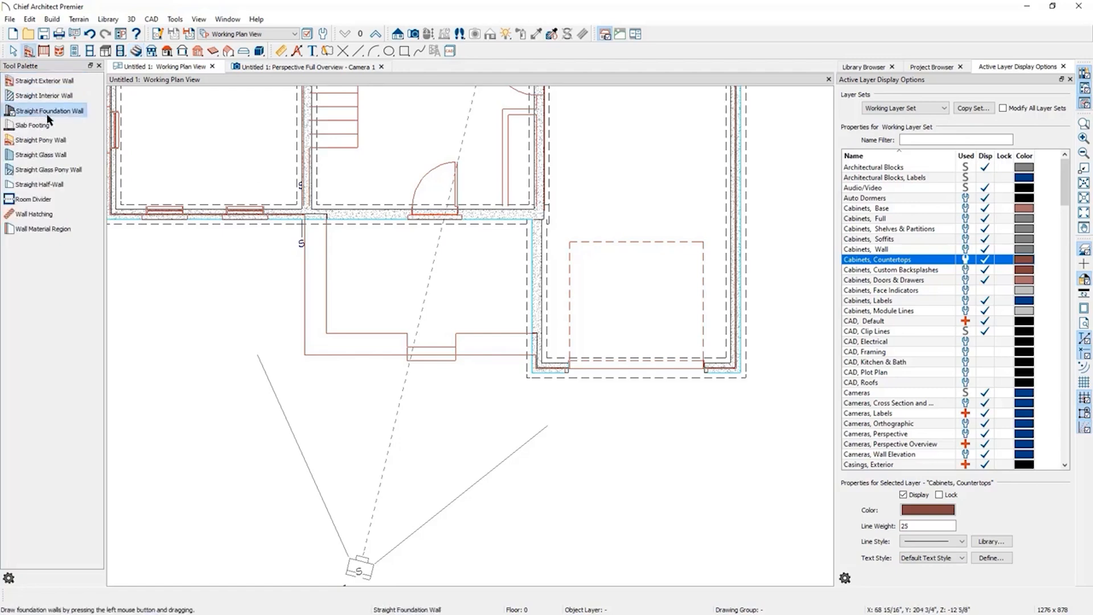
pyautogui.moveTo(328, 219)
pyautogui.mouseDown()
pyautogui.moveTo(329, 334)
pyautogui.moveTo(534, 336)
pyautogui.mouseUp()
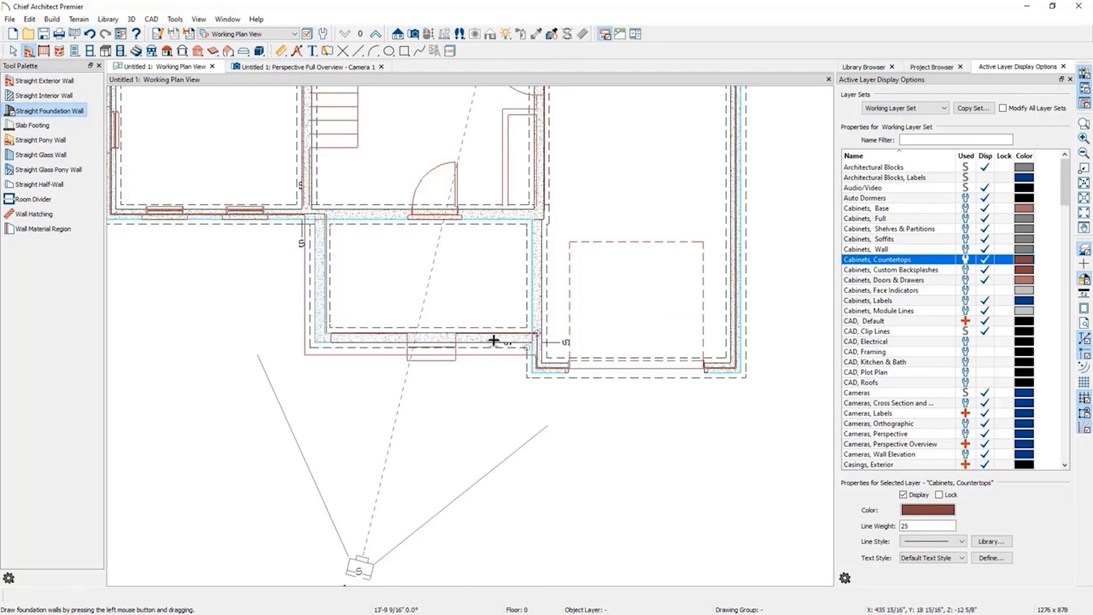
# Nudge the porch's front foundation wall and align it with the wall above.
pyautogui.click(494, 340)
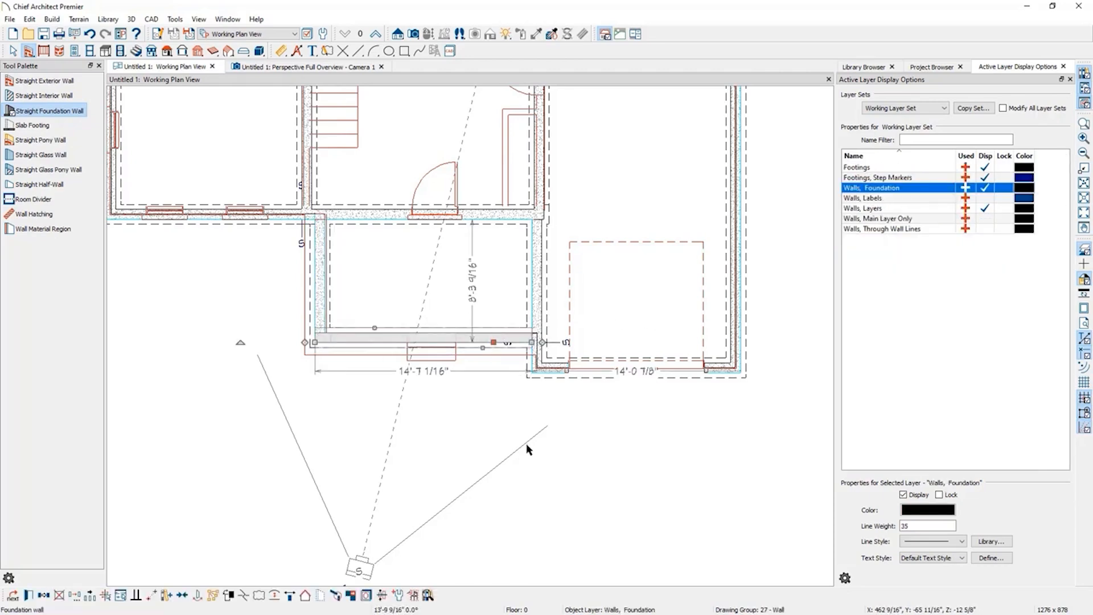
pyautogui.press('Up')
pyautogui.press('Up')
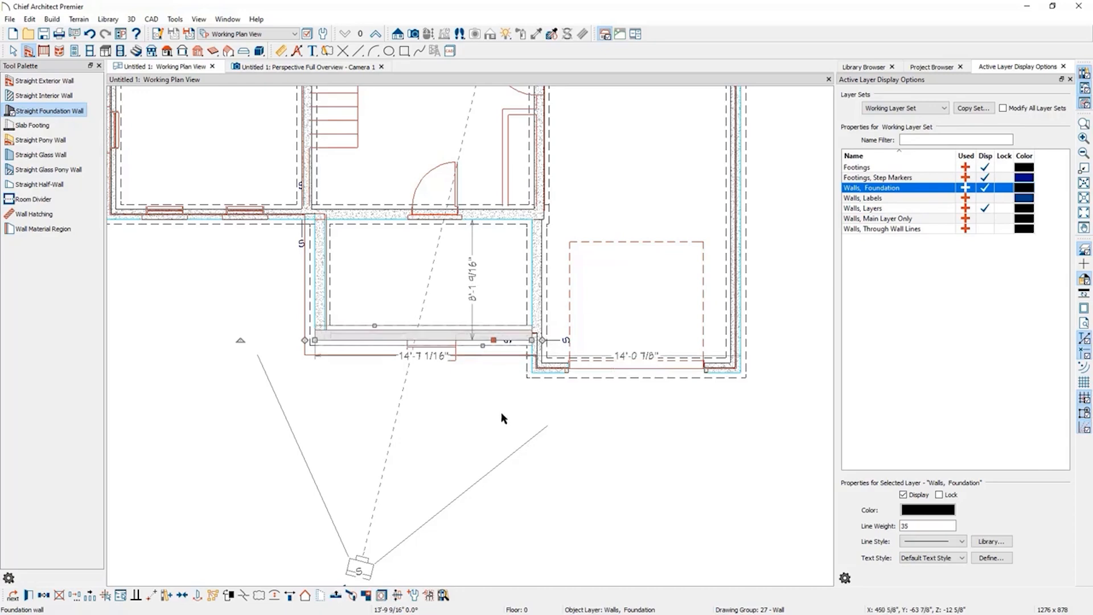
pyautogui.click(336, 595)
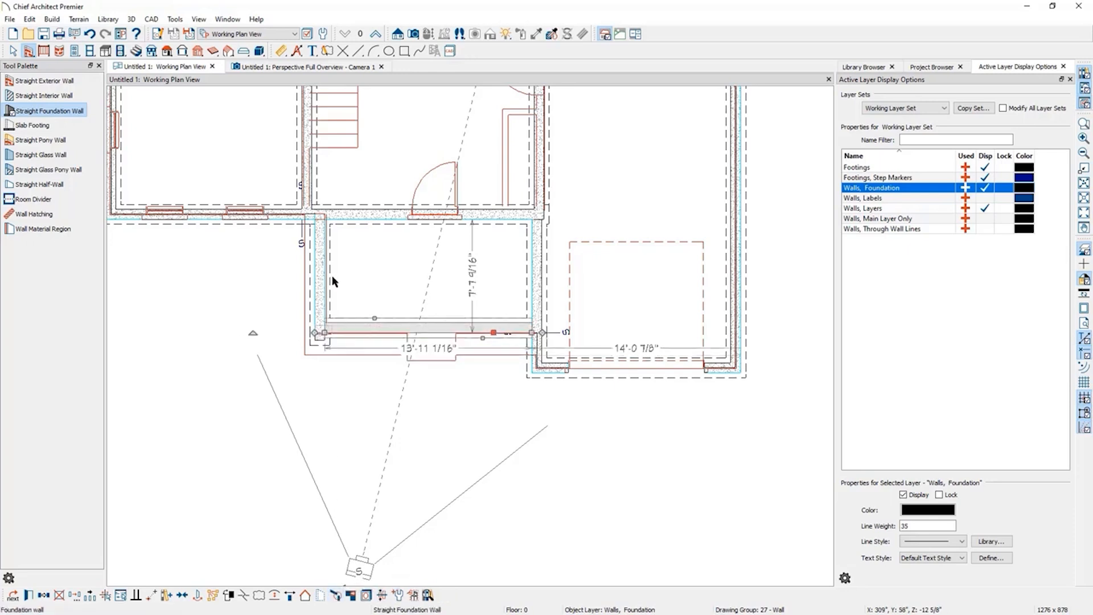
# Nudge the porch's side foundation wall and align it with the wall above.
pyautogui.click(317, 245)
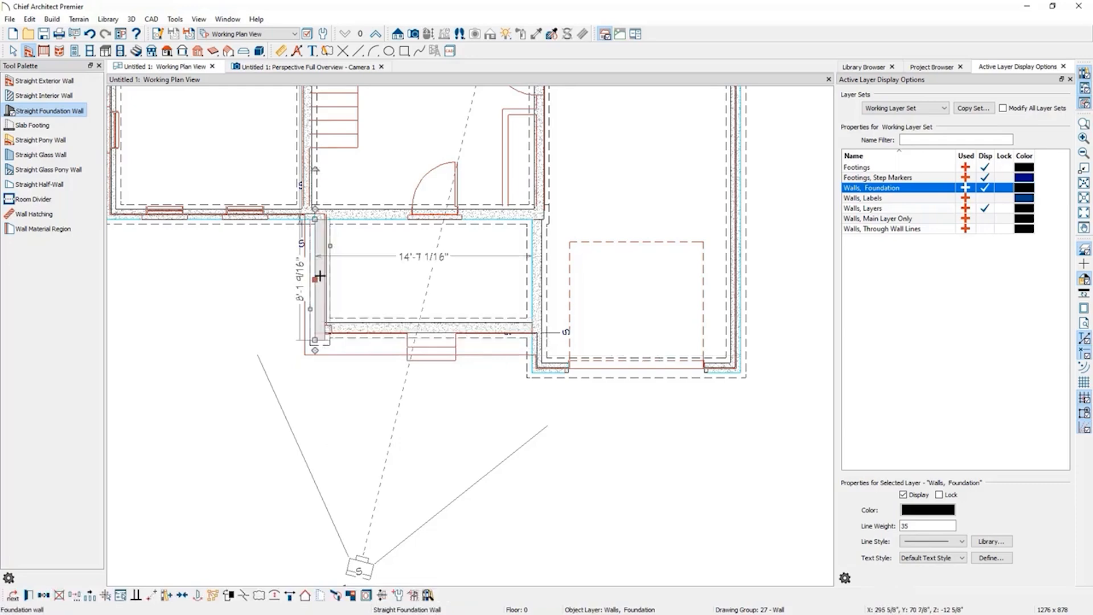
pyautogui.press('Right')
pyautogui.press('Right')
pyautogui.press('Right')
pyautogui.press('Right')
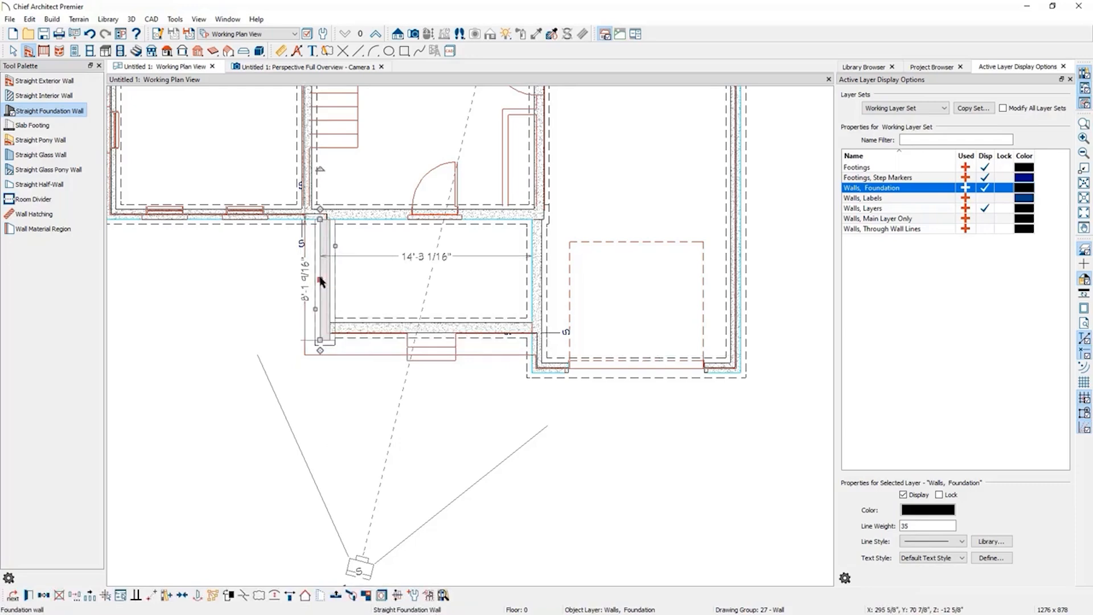
pyautogui.click(339, 596)
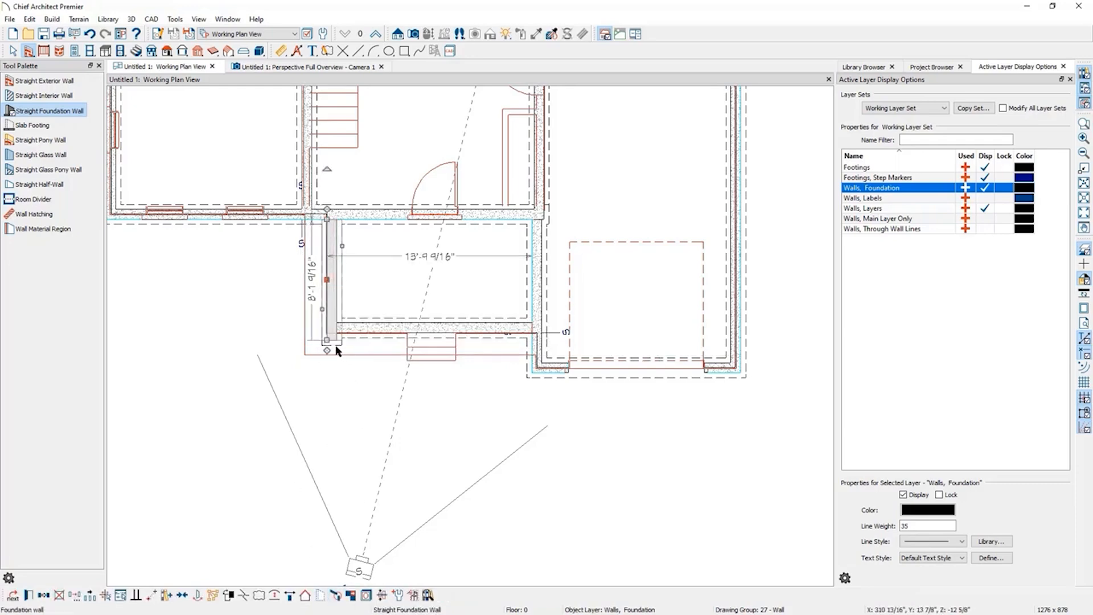
pyautogui.click(245, 452)
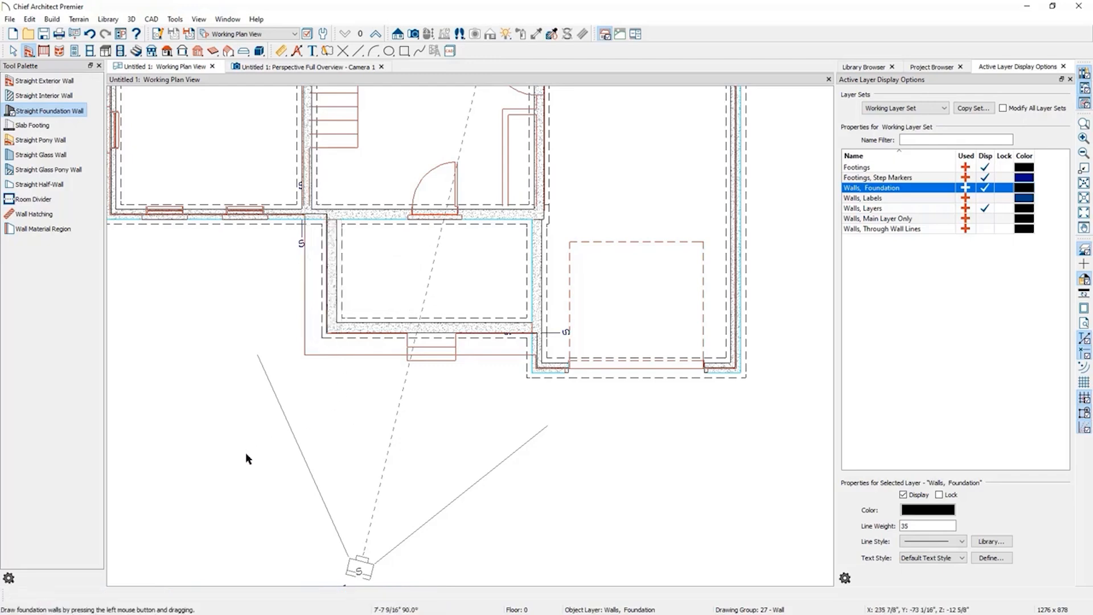
# Review the porch in 3D, then inspect the porch edge railing on the main floor plan.
pyautogui.click(298, 67)
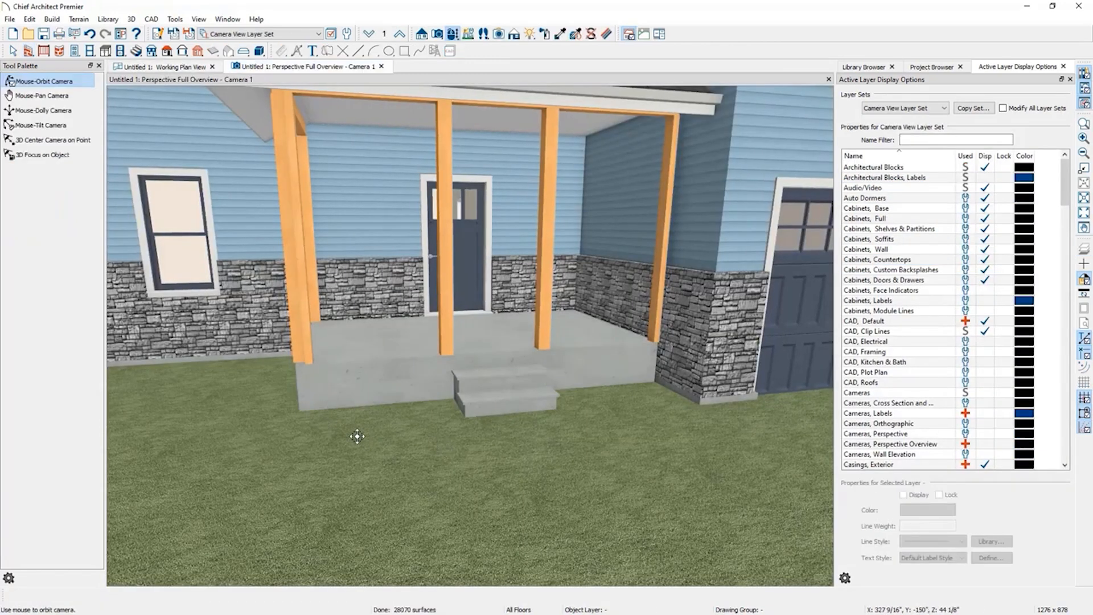
pyautogui.moveTo(359, 437); pyautogui.dragTo(624, 430)
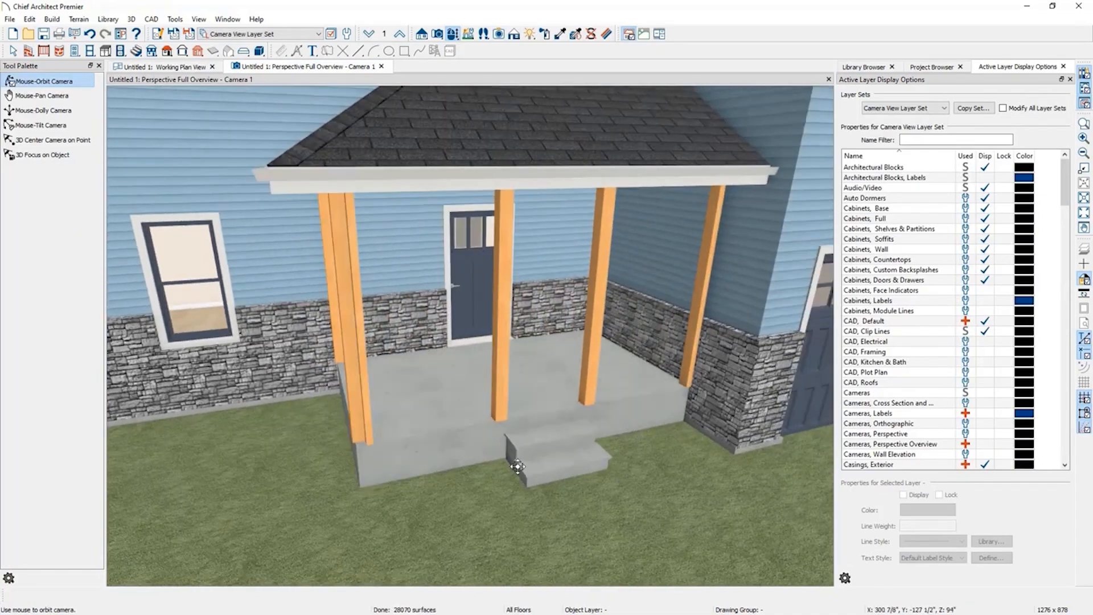
pyautogui.click(178, 71)
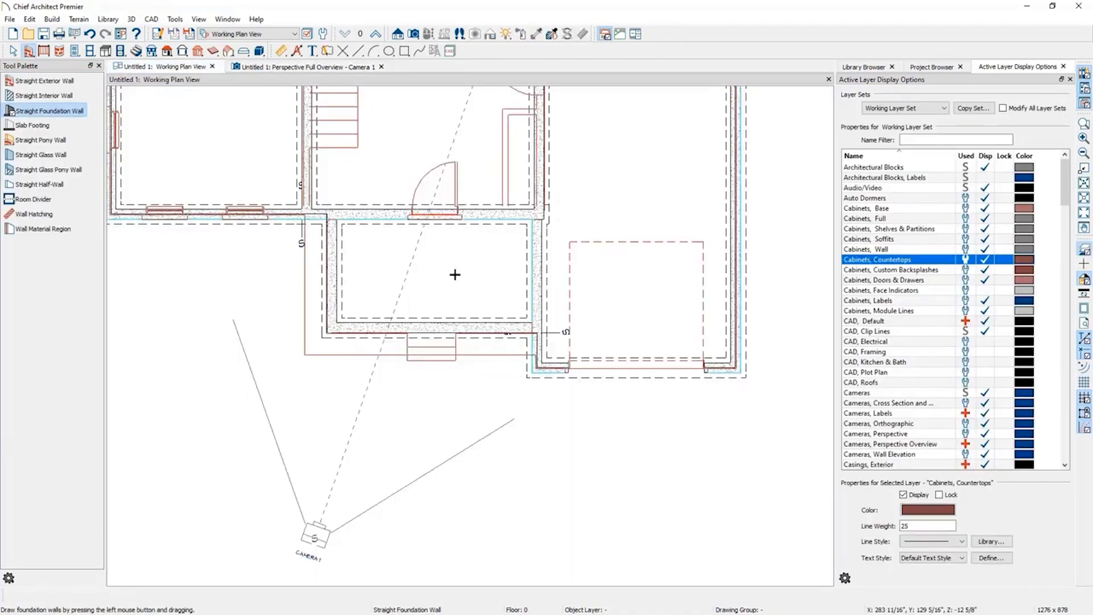
pyautogui.scroll(-4, 458, 500)
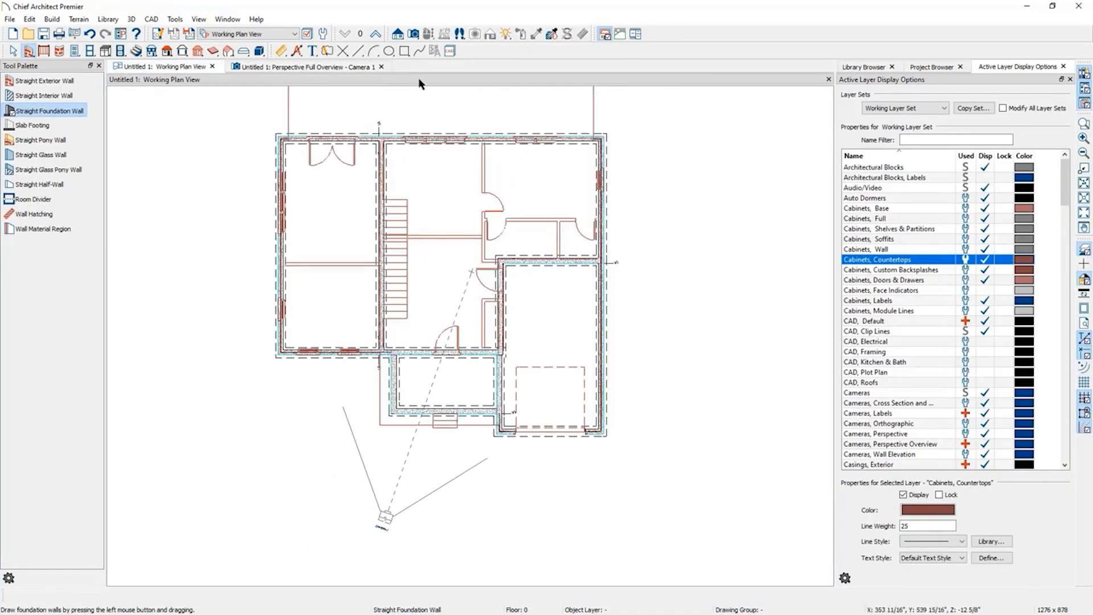
pyautogui.click(375, 34)
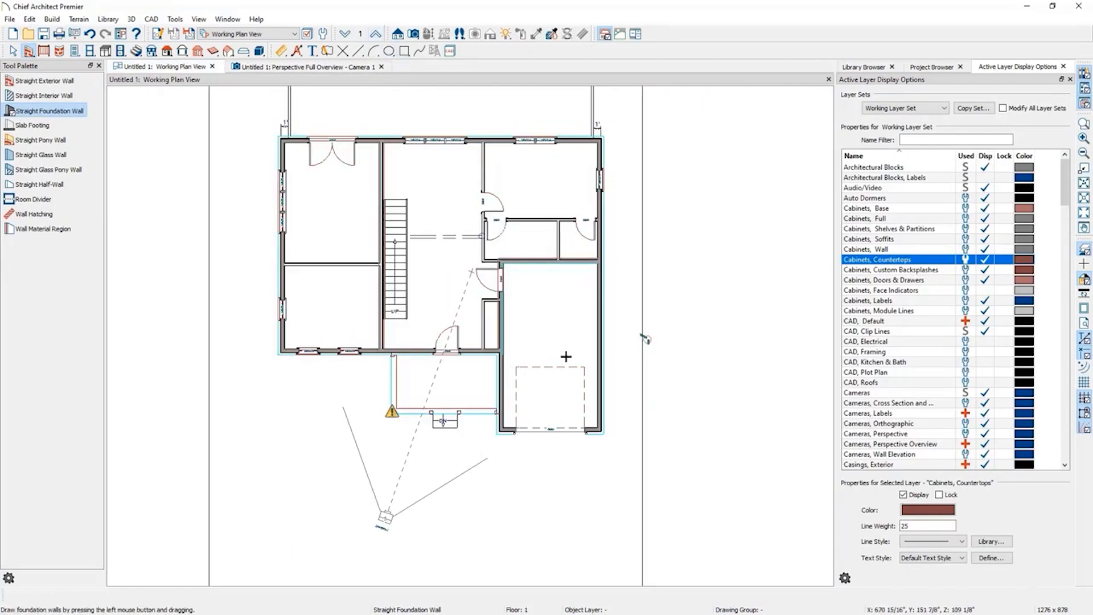
pyautogui.scroll(4, 392, 413)
pyautogui.scroll(2, 399, 411)
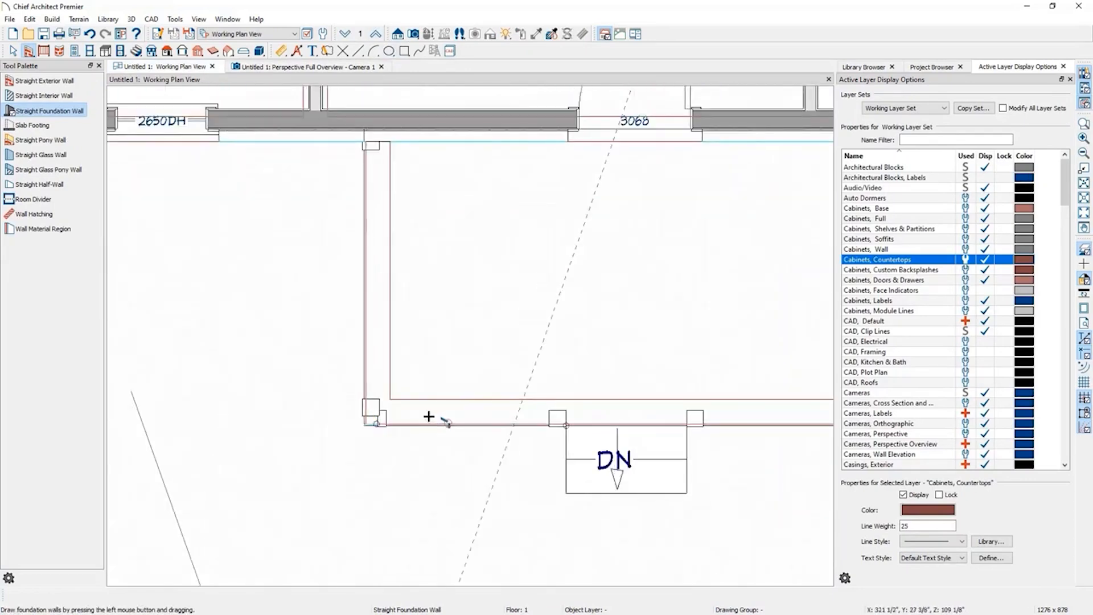
pyautogui.click(392, 414)
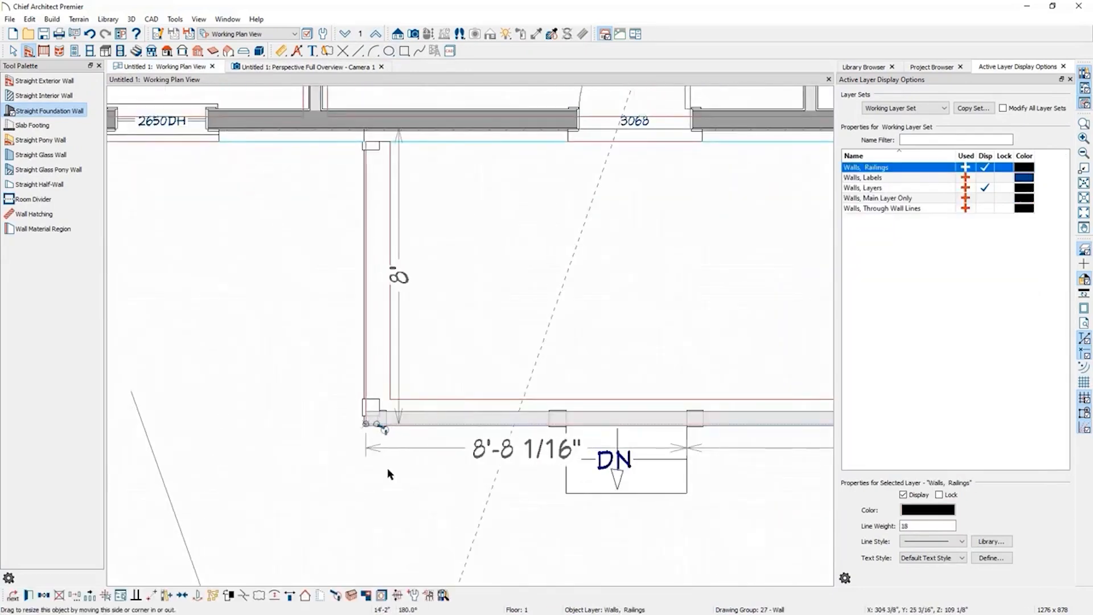
pyautogui.press('Escape')
pyautogui.scroll(-2, 482, 452)
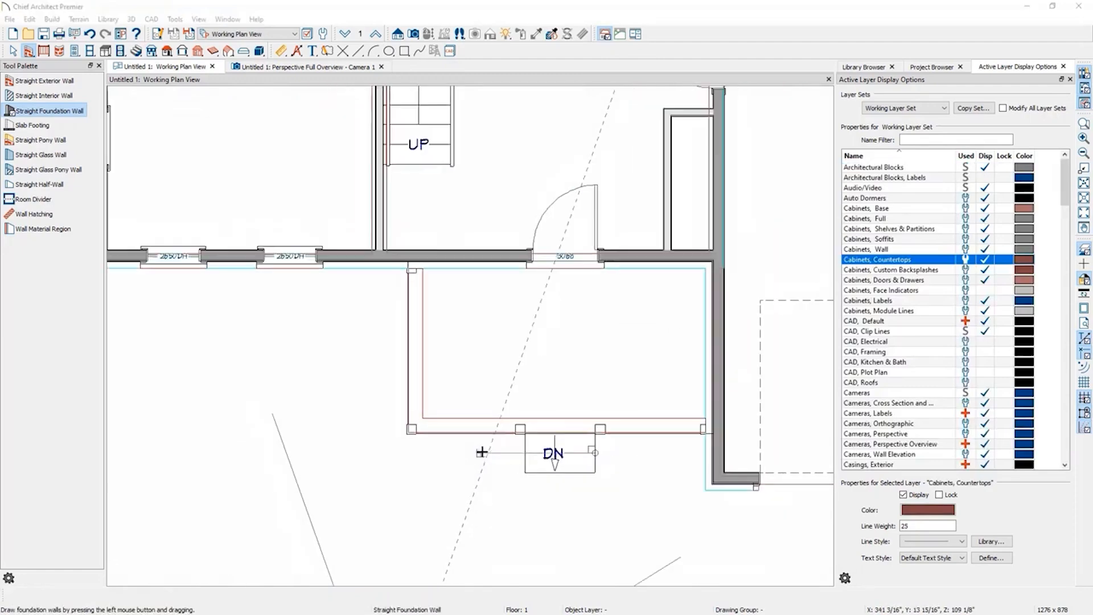
pyautogui.scroll(-3, 600, 391)
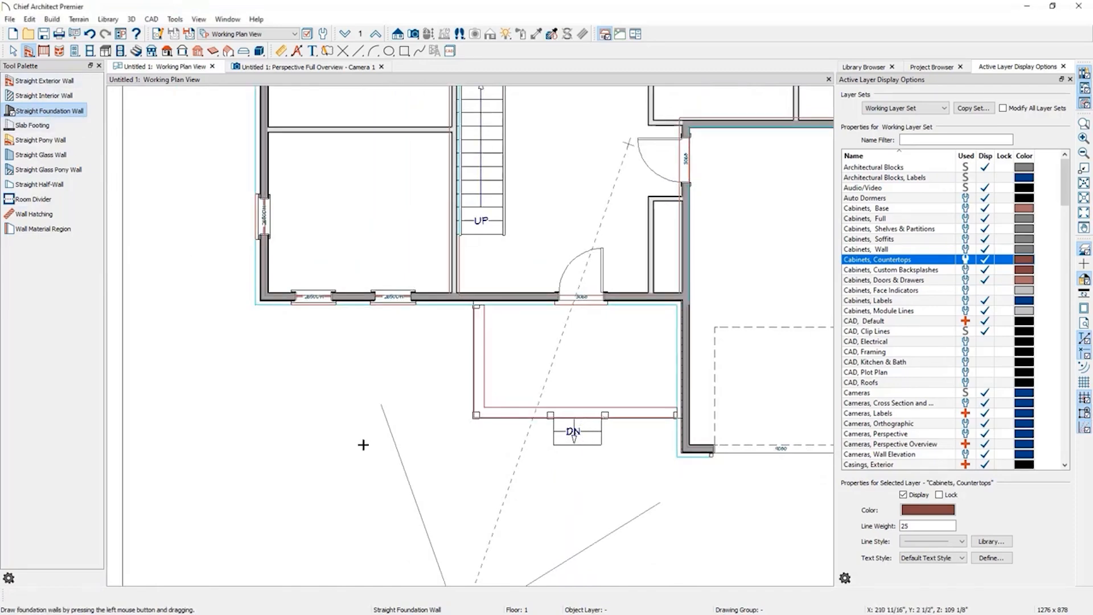
# Center the front stairs on the entry door.
pyautogui.press('space')
pyautogui.click(575, 438)
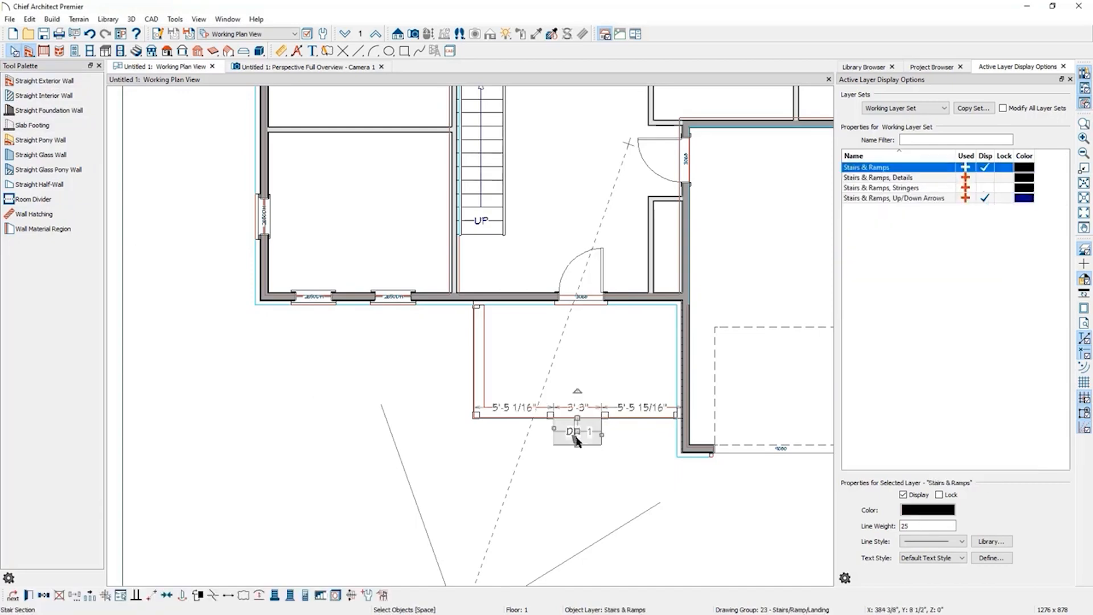
pyautogui.click(166, 595)
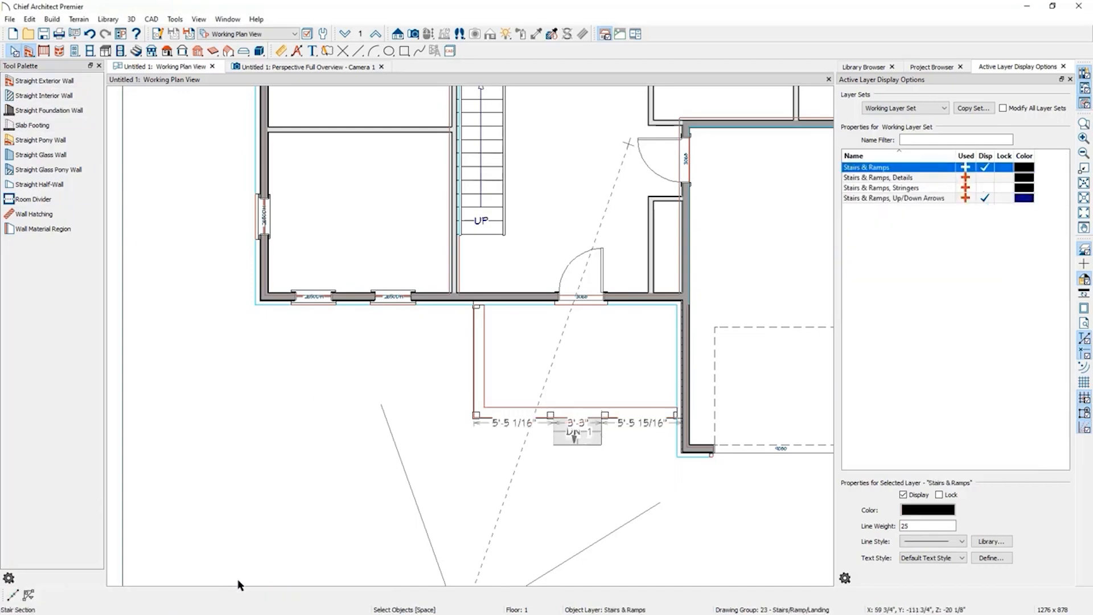
pyautogui.click(583, 298)
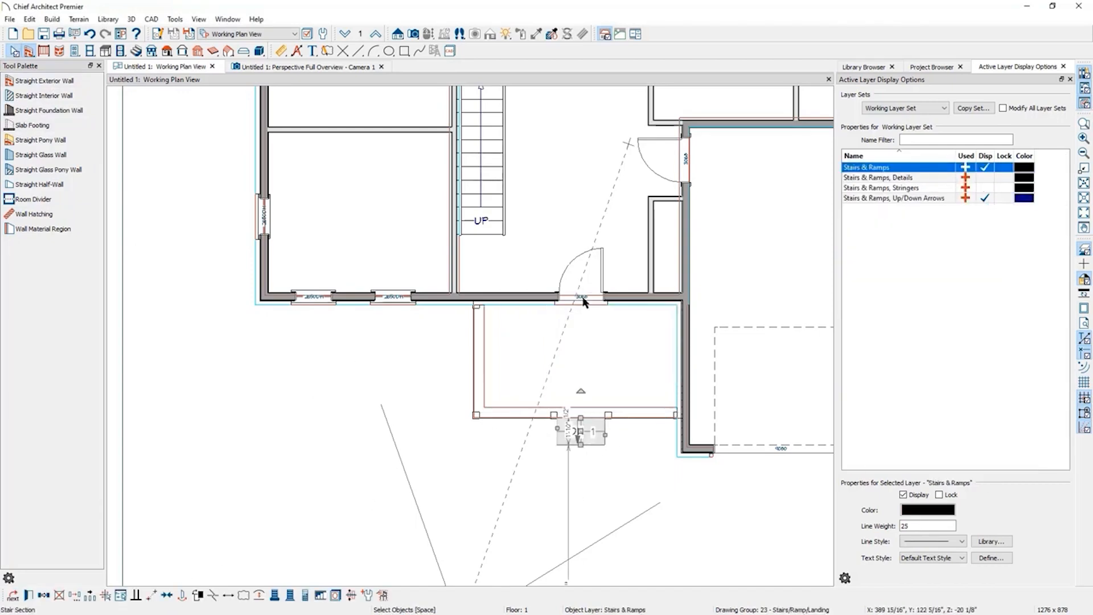
pyautogui.click(360, 464)
pyautogui.scroll(-5, 360, 460)
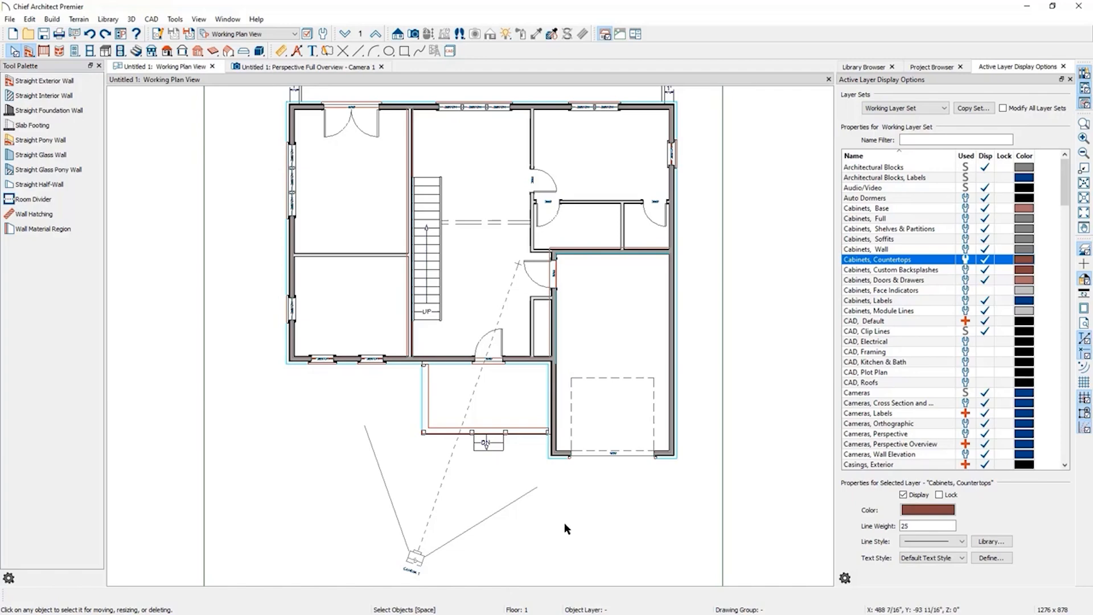
# Arrange the 3D camera view and the working plan view side by side.
pyautogui.click(350, 68)
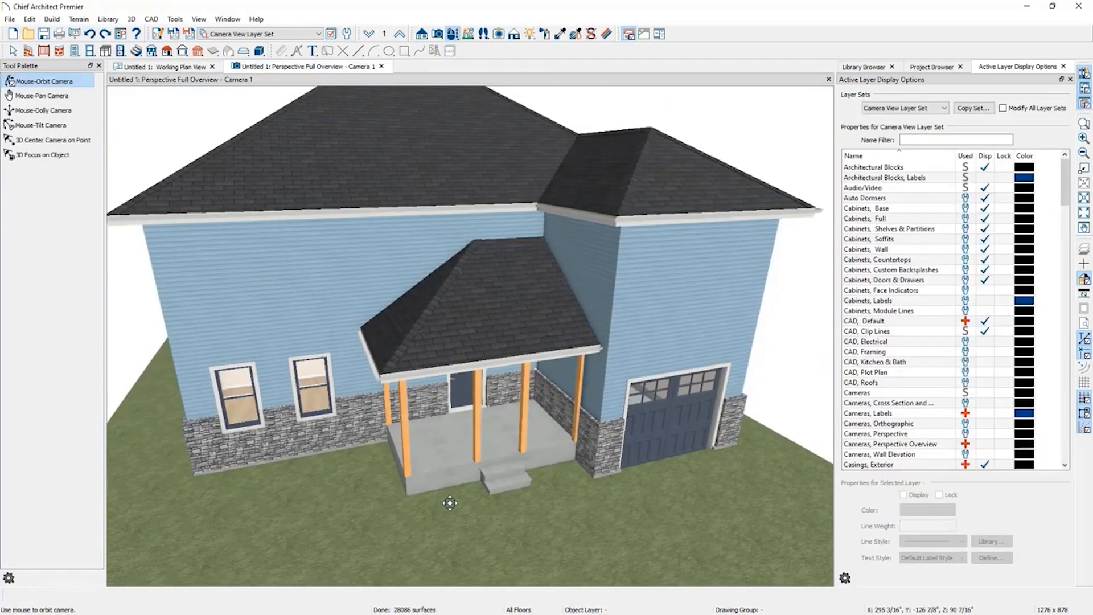
pyautogui.scroll(-3, 449, 503)
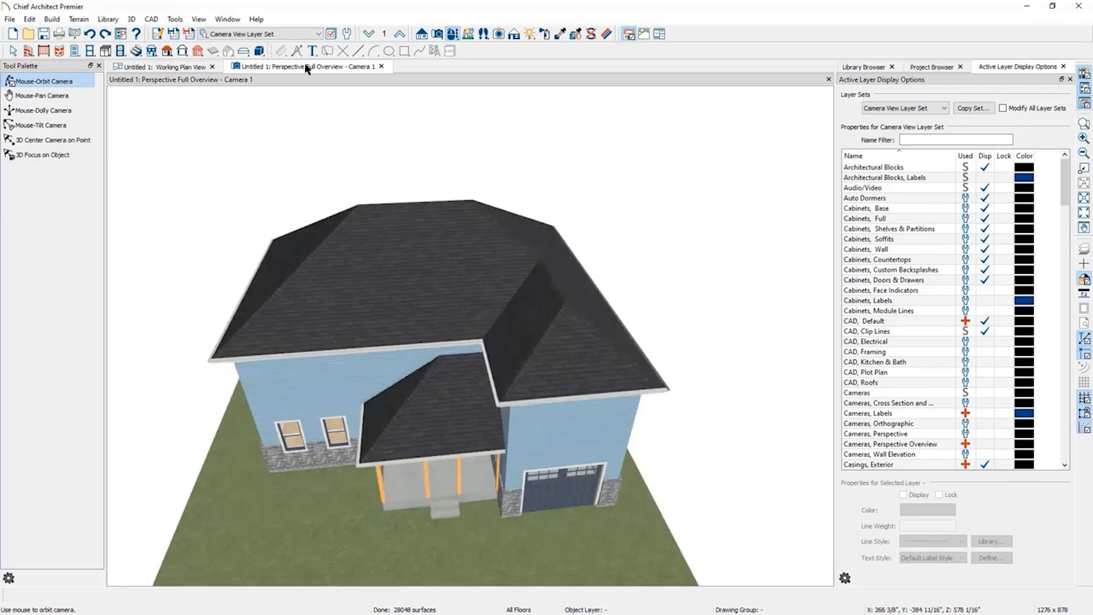
pyautogui.moveTo(306, 65); pyautogui.dragTo(661, 110)
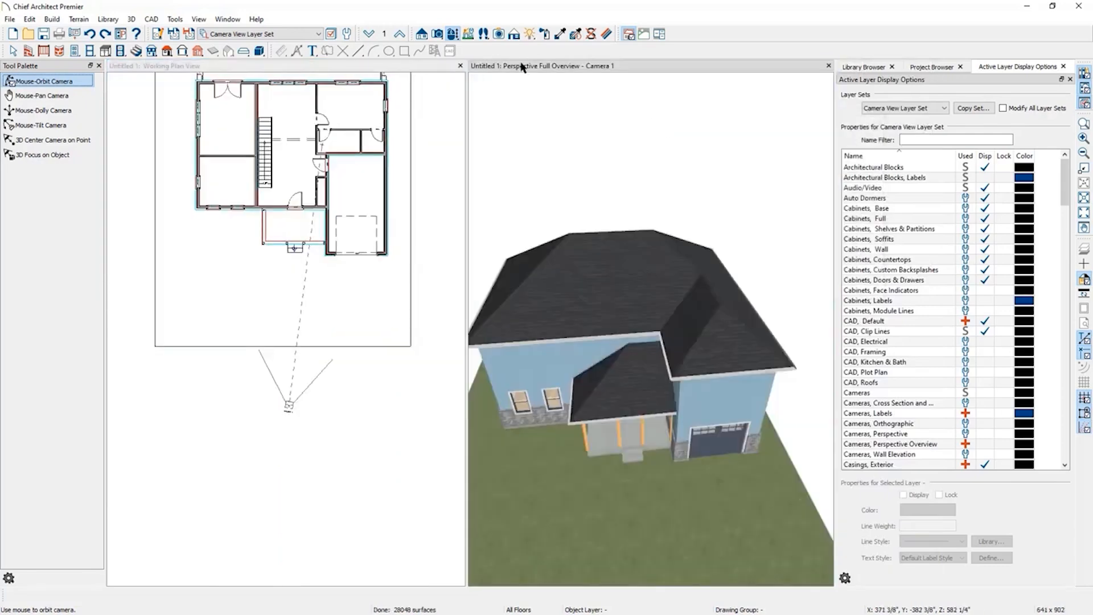
pyautogui.moveTo(567, 67); pyautogui.dragTo(707, 131)
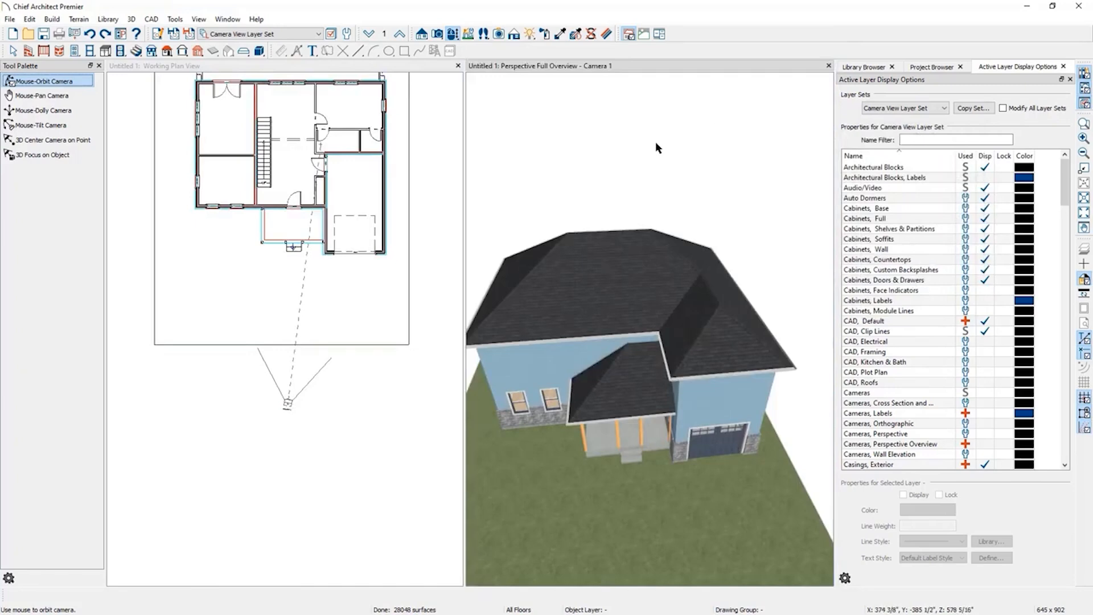
pyautogui.scroll(4, 303, 124)
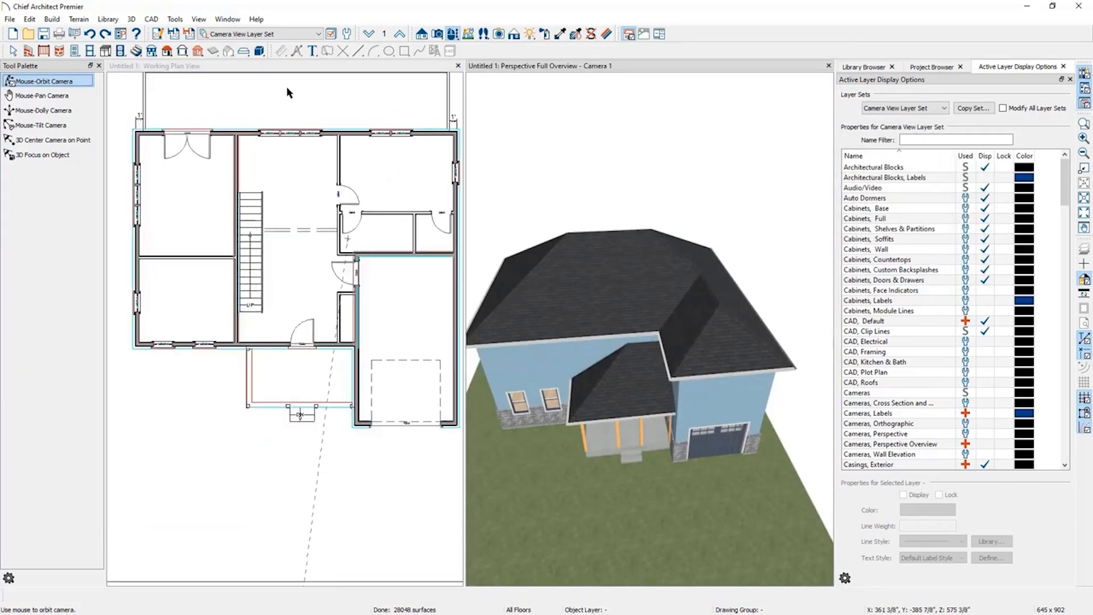
# Hide the side panels and orbit the 3D view toward the front porch corner of the house.
pyautogui.scroll(-1, 287, 87)
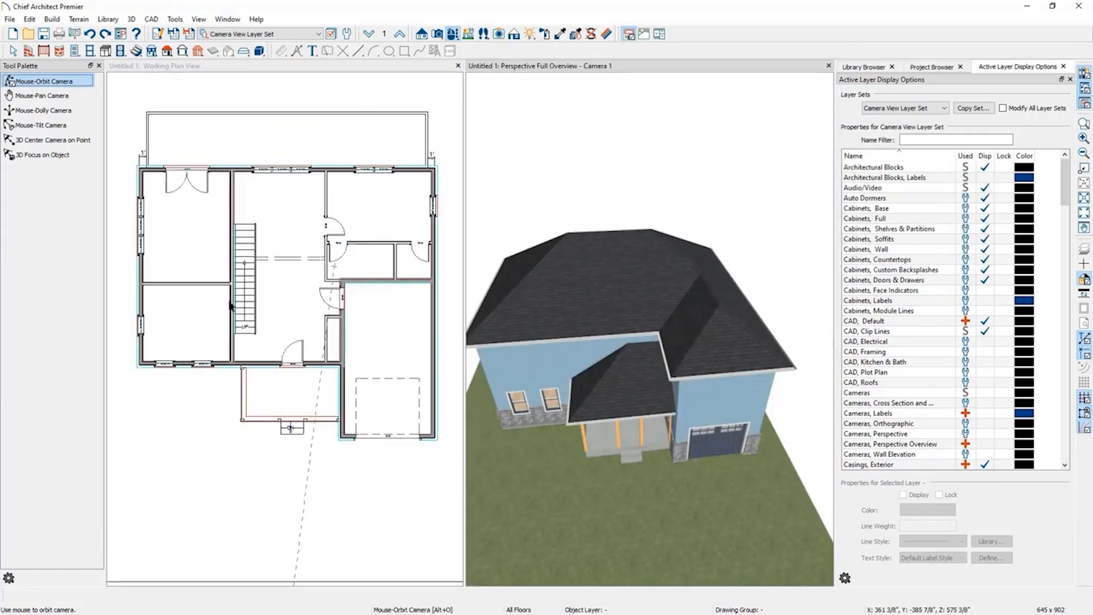
pyautogui.click(1084, 104)
pyautogui.click(1085, 88)
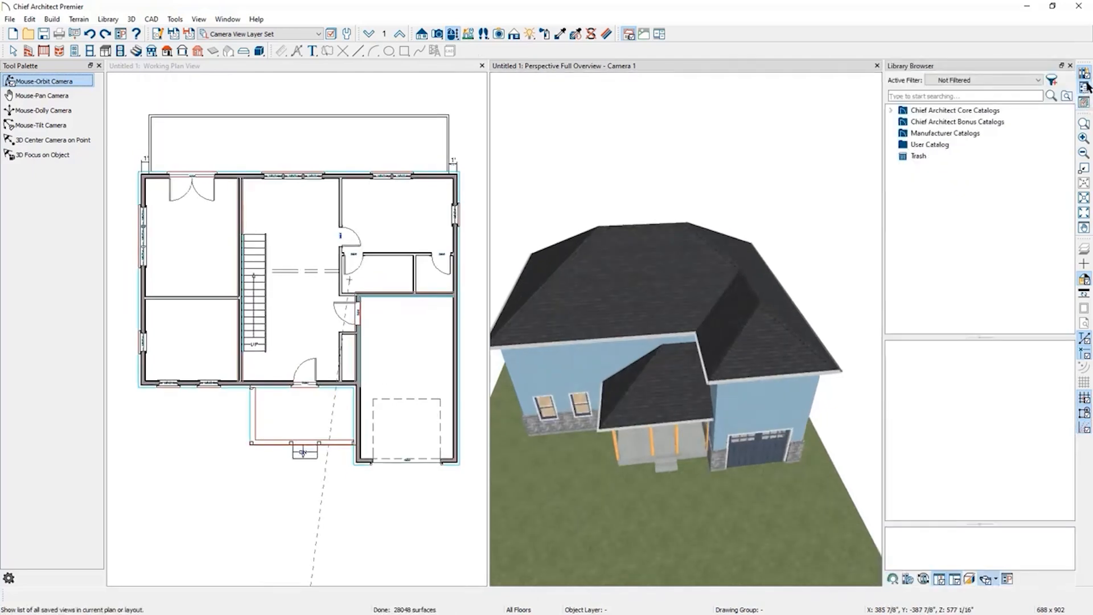
pyautogui.click(1085, 74)
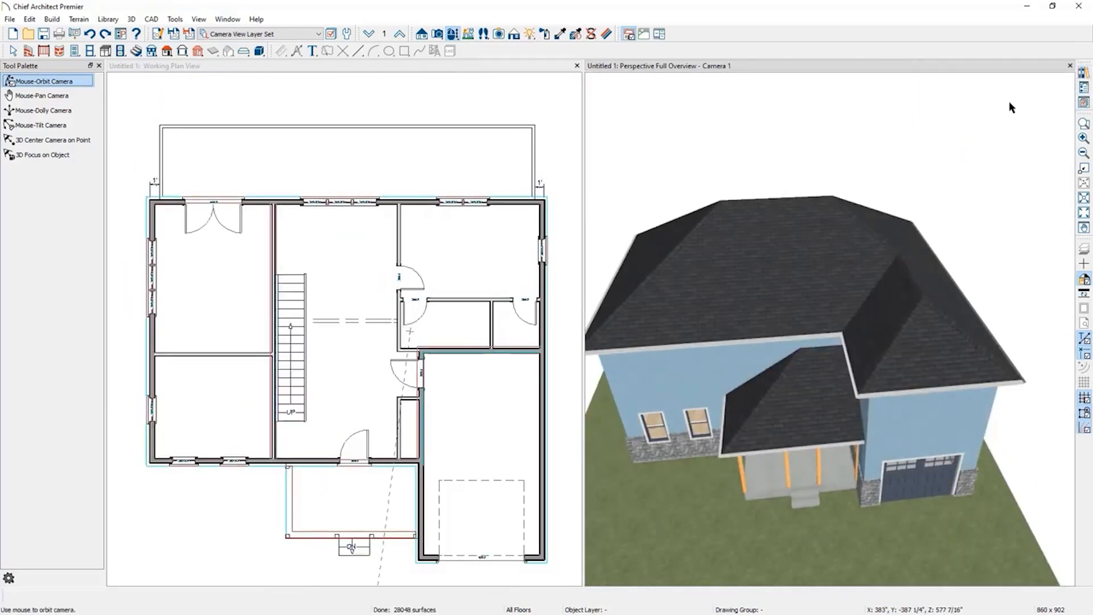
pyautogui.moveTo(770, 398); pyautogui.dragTo(792, 458)
pyautogui.scroll(-1, 476, 122)
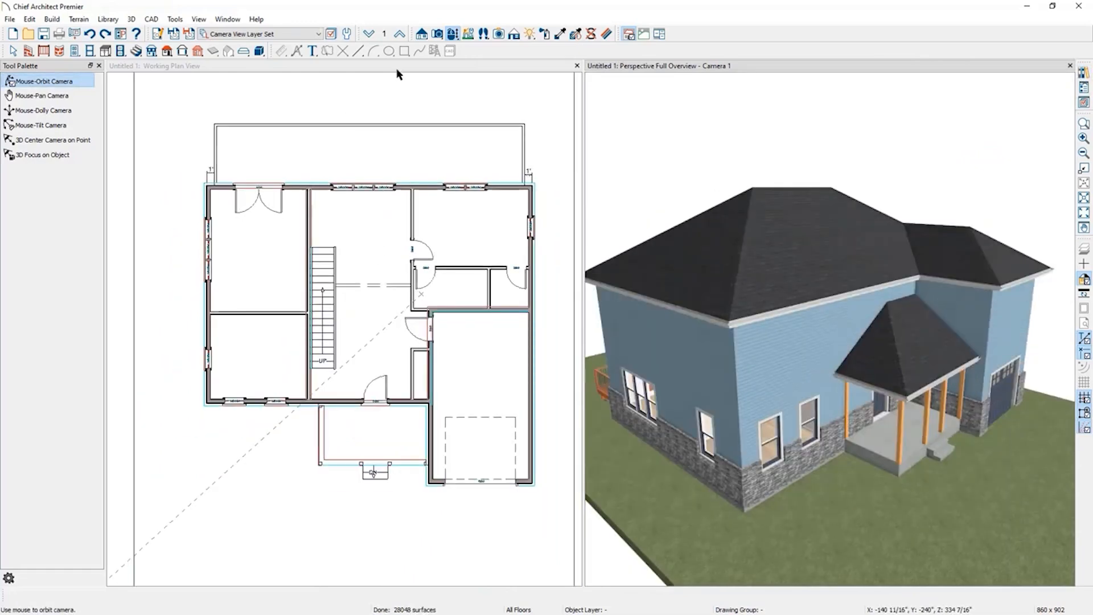
# Move up to the second floor and turn off the reference floor display in the plan.
pyautogui.click(358, 151)
pyautogui.click(376, 34)
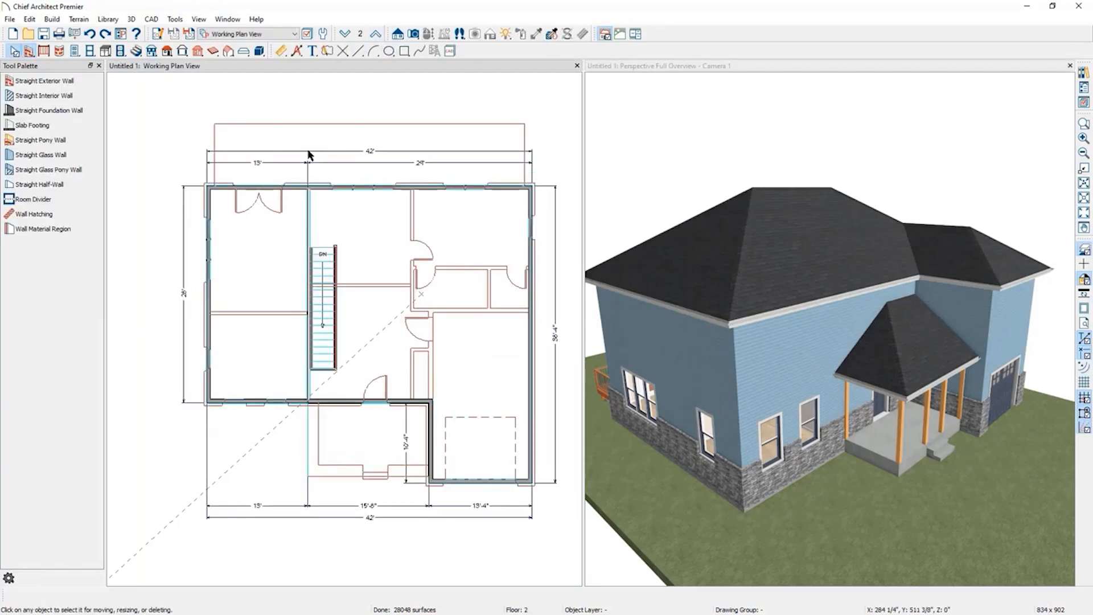
pyautogui.click(1085, 251)
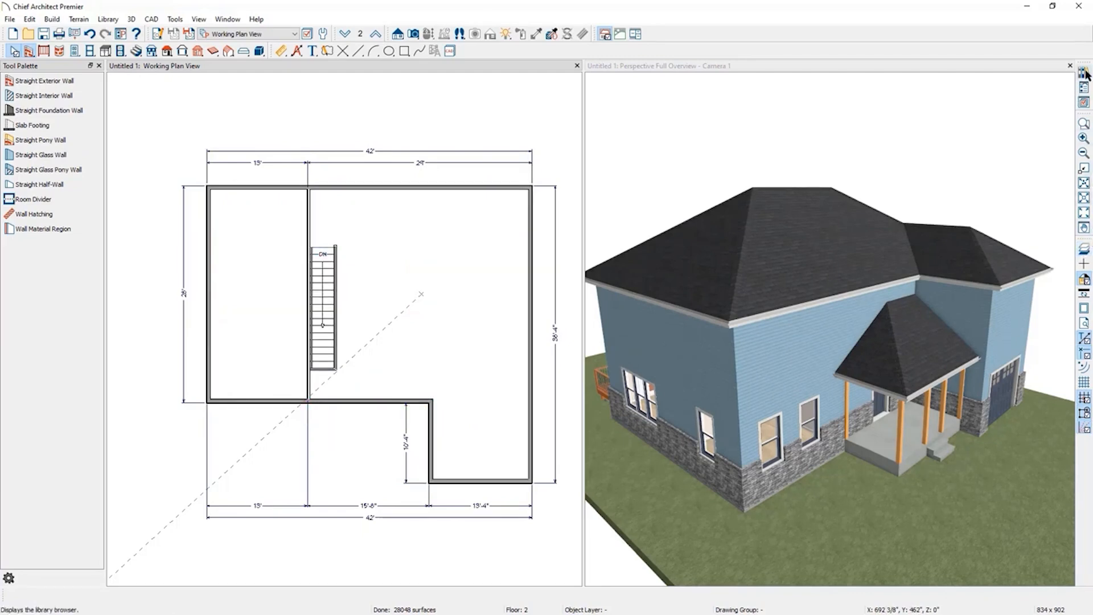
# Filter the layer list for roof and turn on display of the Roof Planes layer, then widen the plan view.
pyautogui.click(1084, 104)
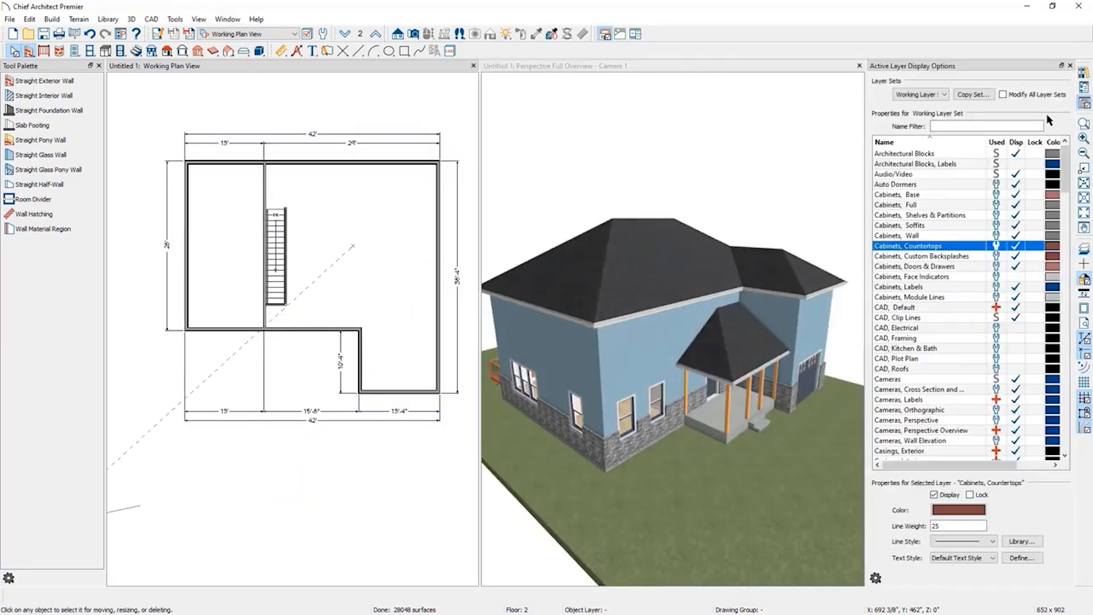
pyautogui.click(977, 126)
pyautogui.write('roof')
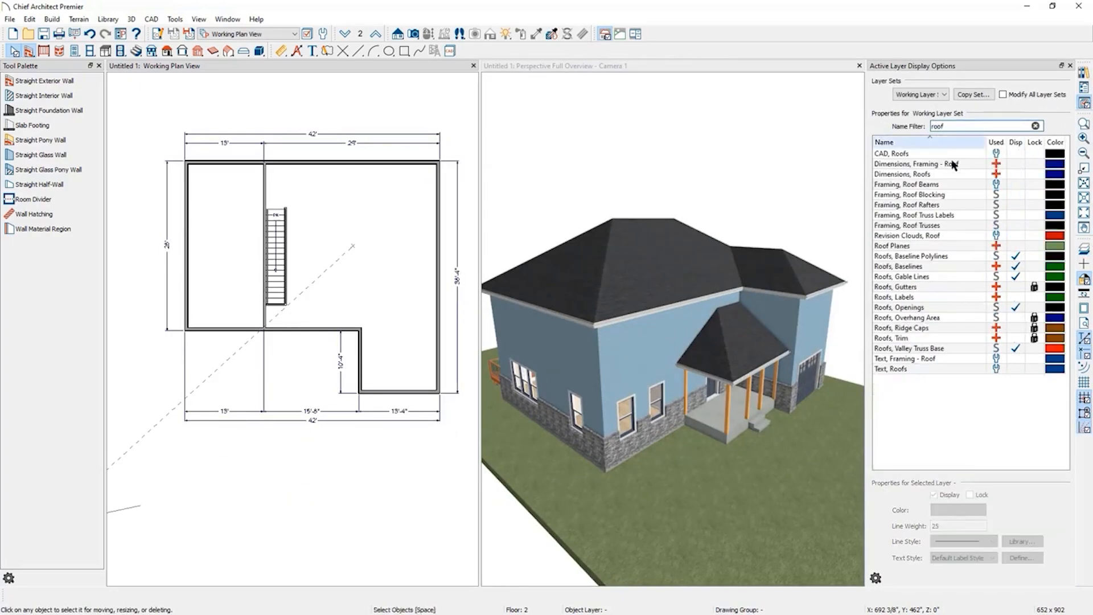
pyautogui.click(1013, 247)
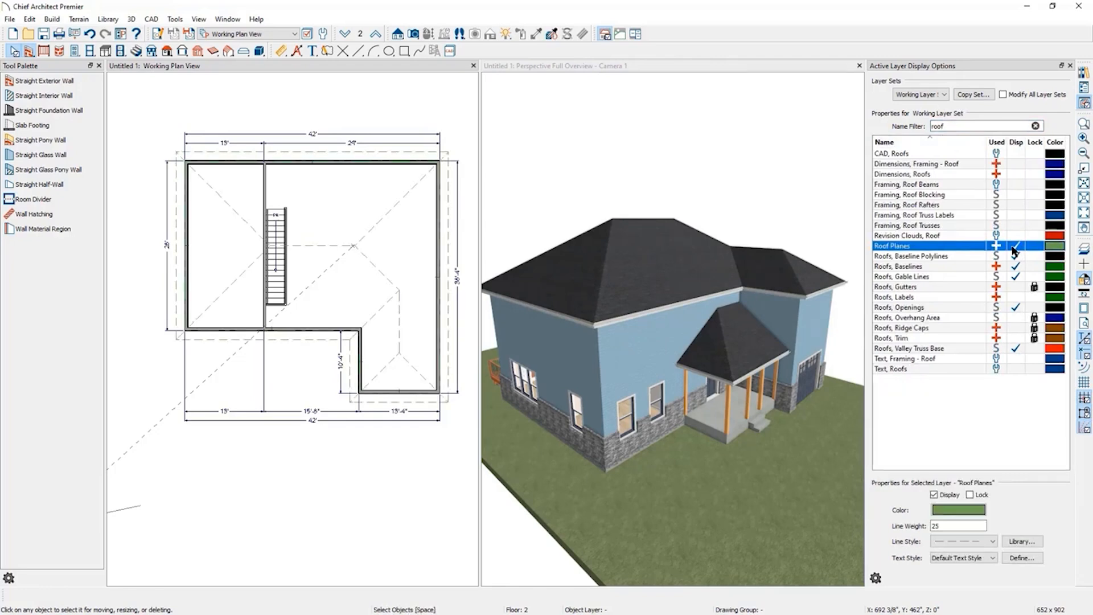
pyautogui.click(1085, 104)
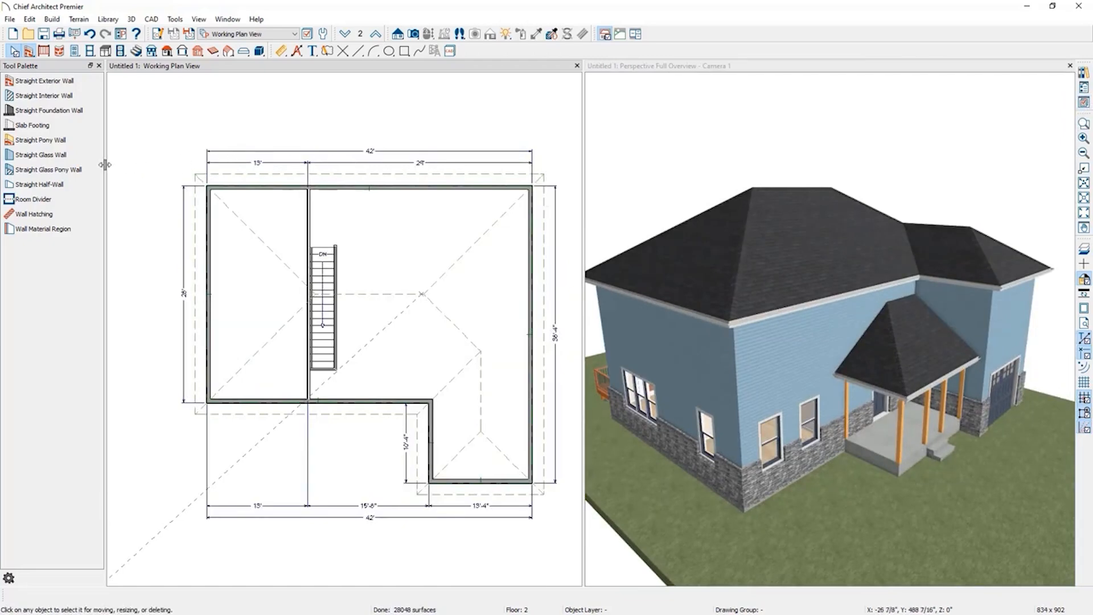
pyautogui.moveTo(105, 168); pyautogui.dragTo(91, 168)
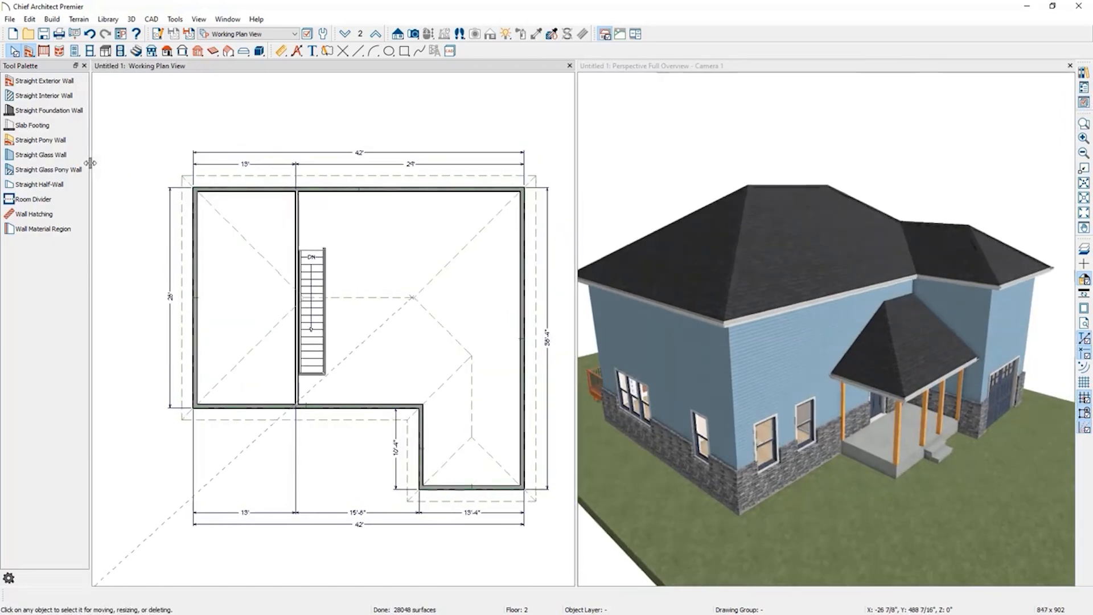
# Select individual roof planes on the second-floor plan to inspect them.
pyautogui.click(254, 247)
pyautogui.click(446, 337)
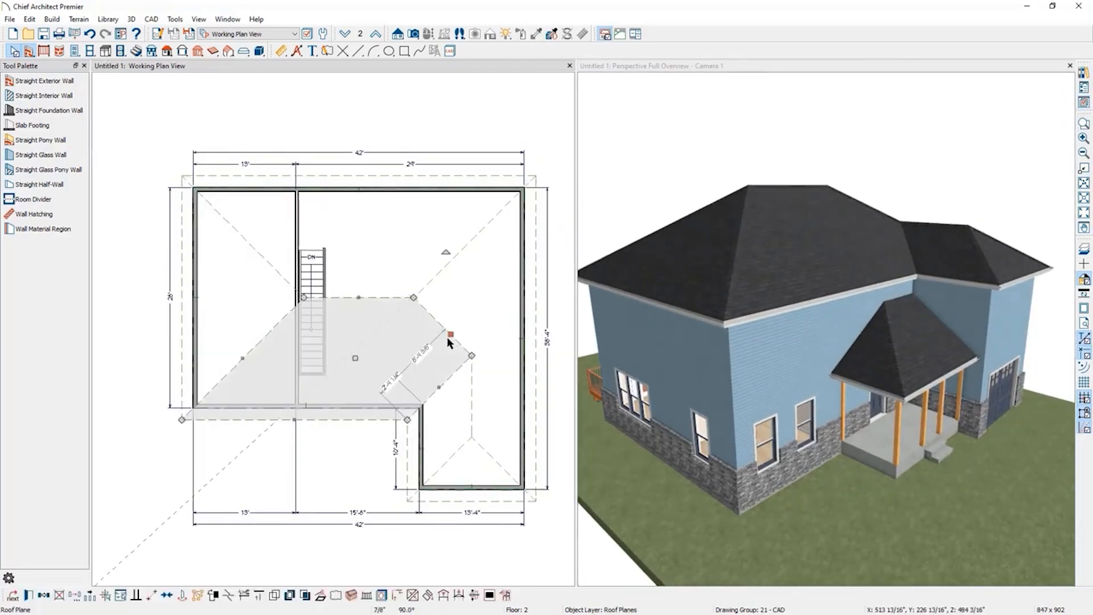
pyautogui.click(466, 251)
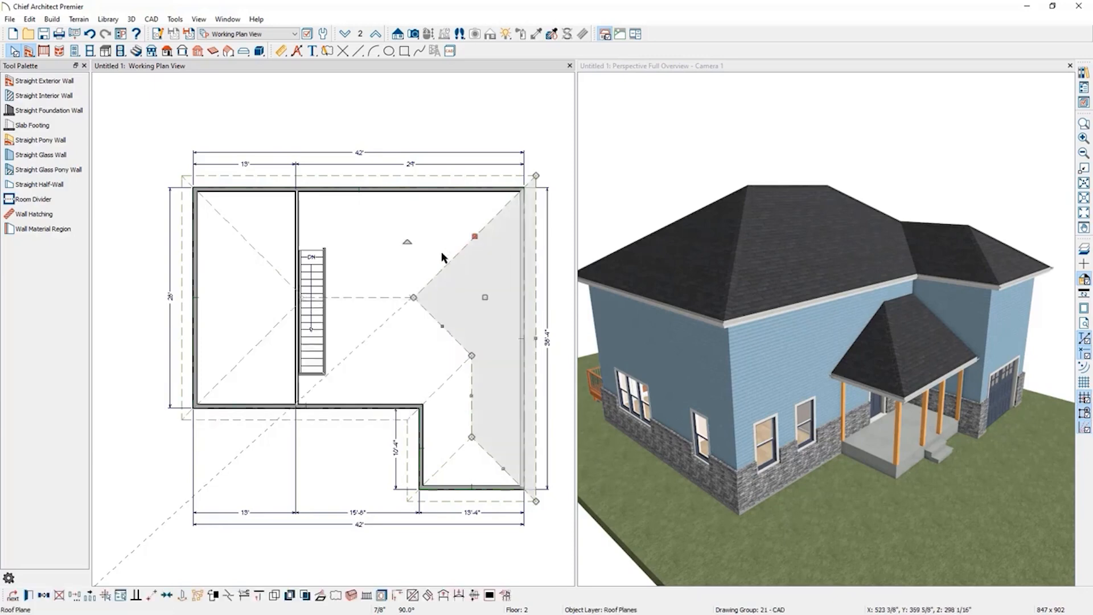
pyautogui.click(462, 109)
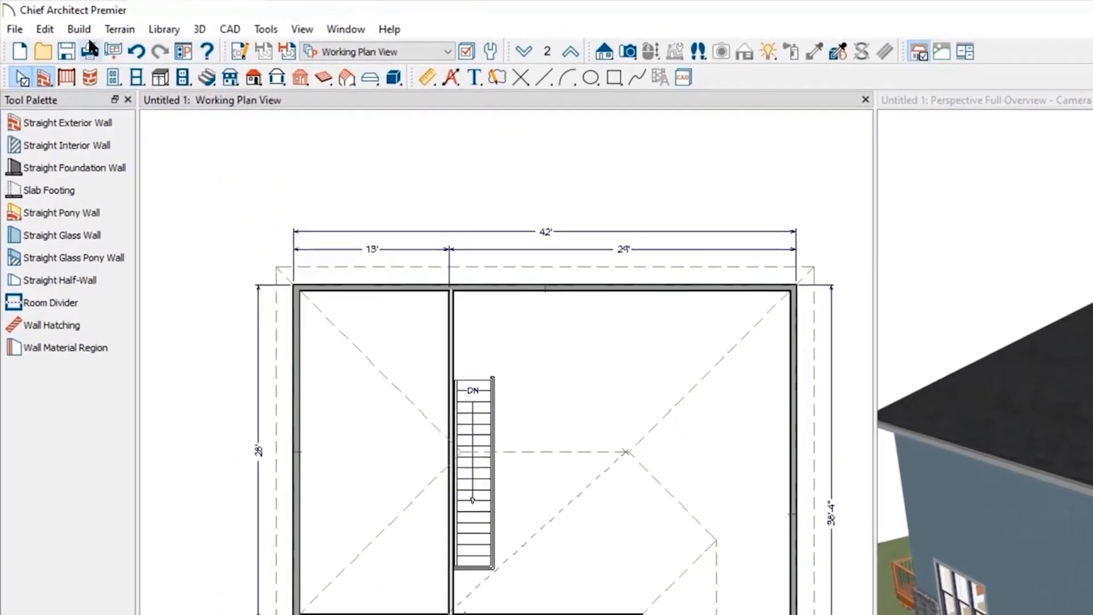
# Open Build Roof and rebuild the roof with a pitch of 12 in 12.
pyautogui.click(81, 29)
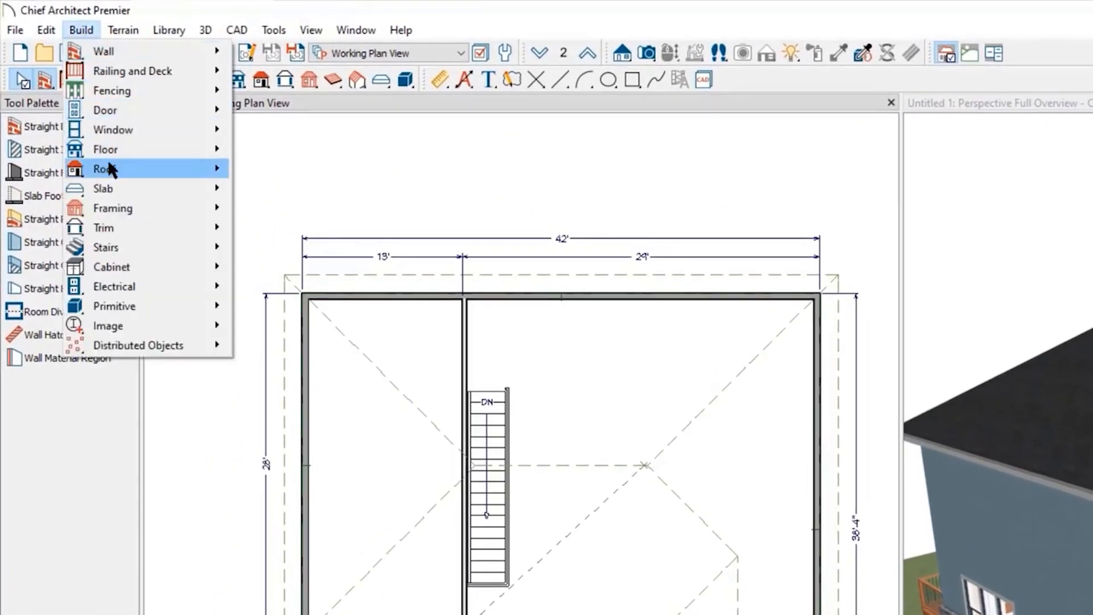
pyautogui.moveTo(156, 165)
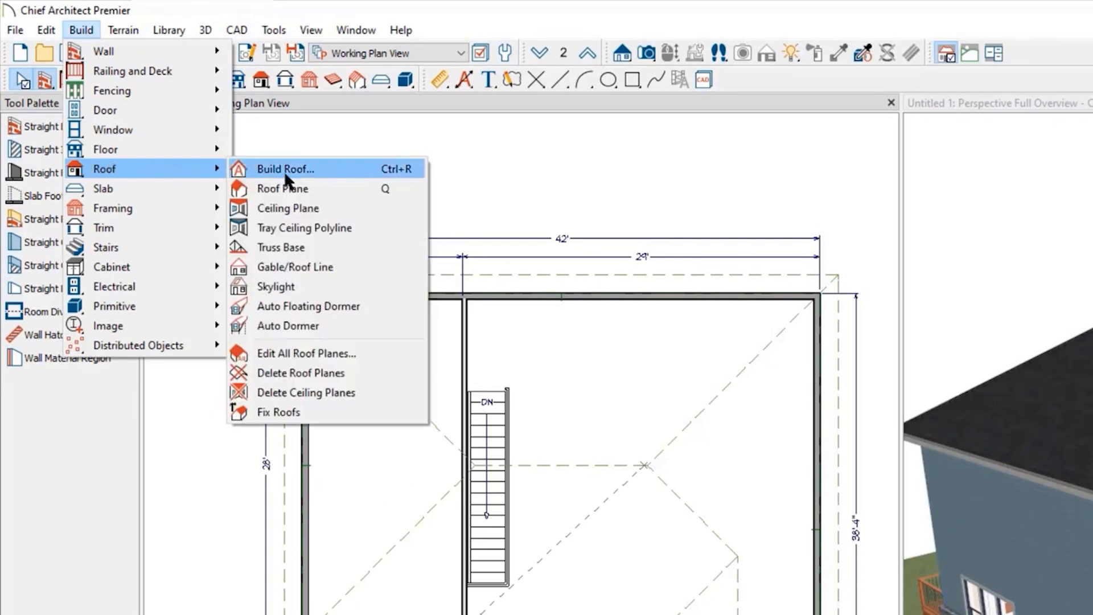
pyautogui.click(459, 15)
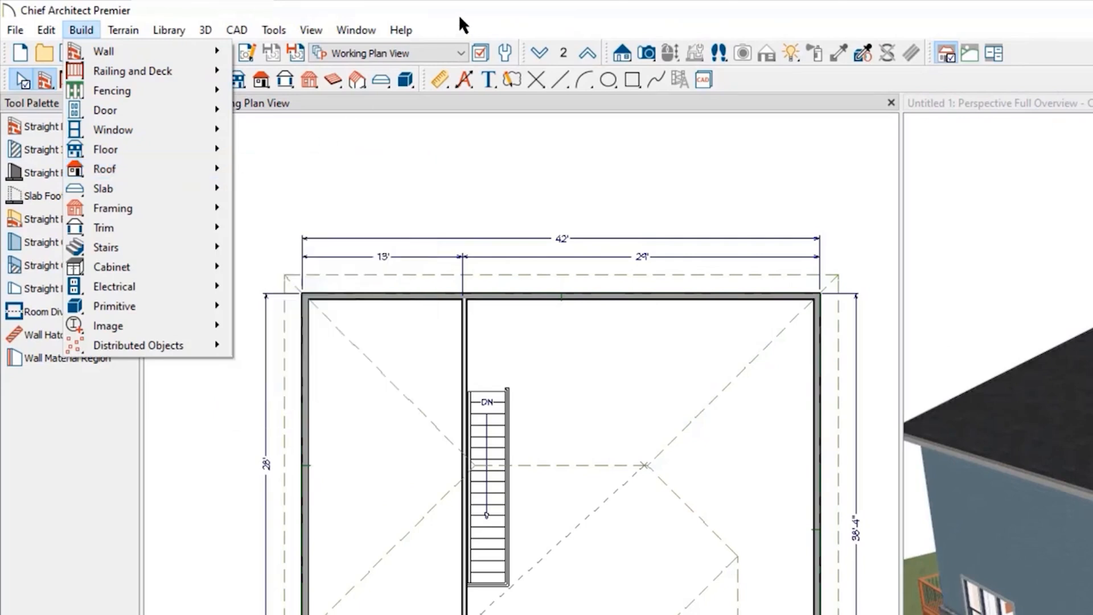
pyautogui.click(262, 81)
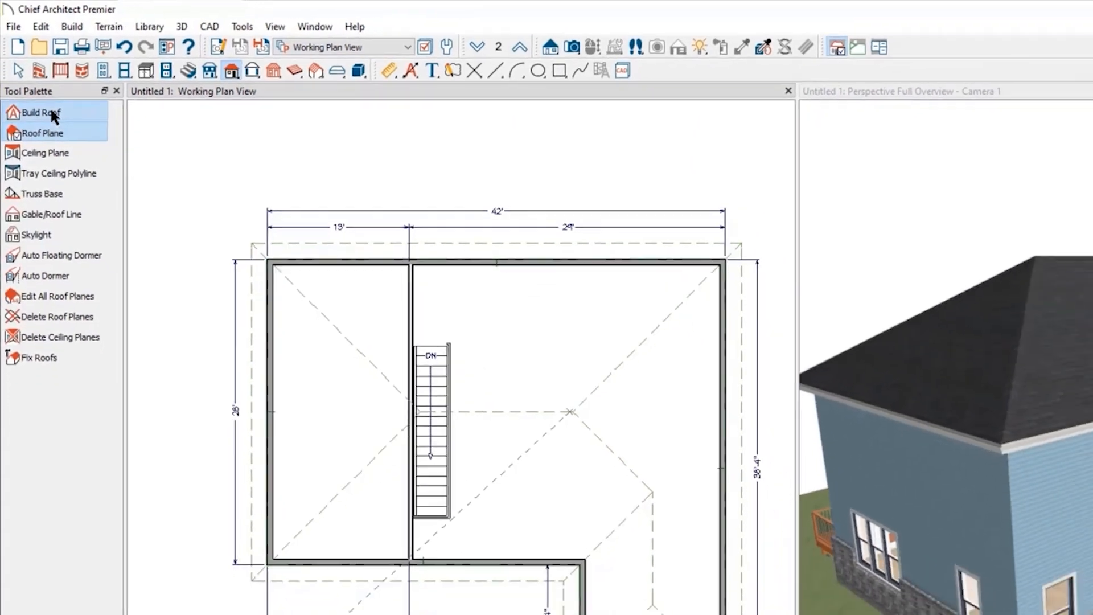
pyautogui.click(57, 123)
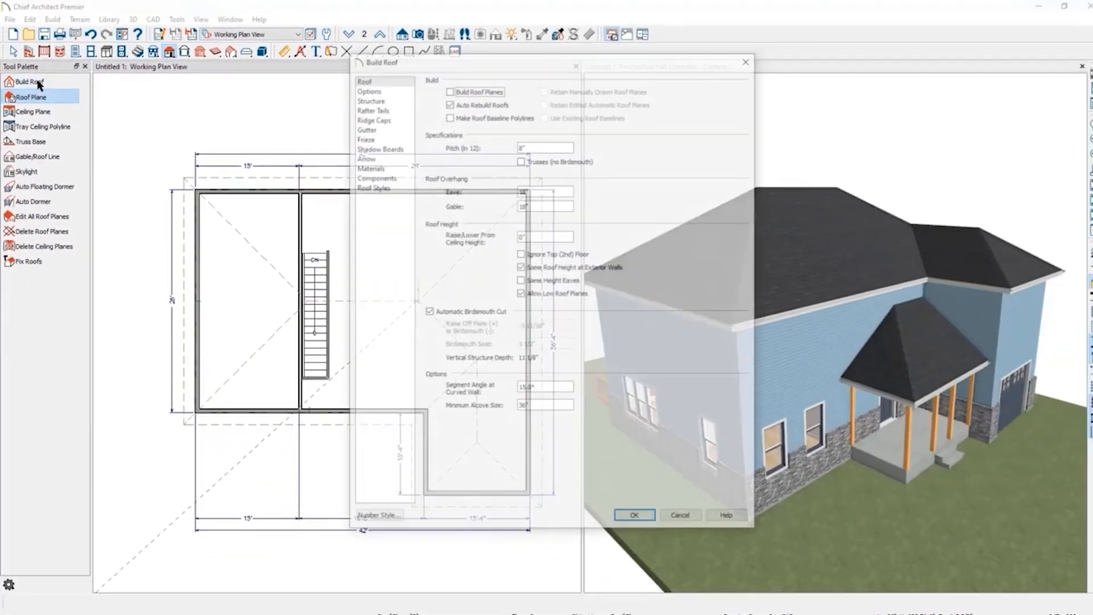
pyautogui.moveTo(505, 57); pyautogui.dragTo(459, 86)
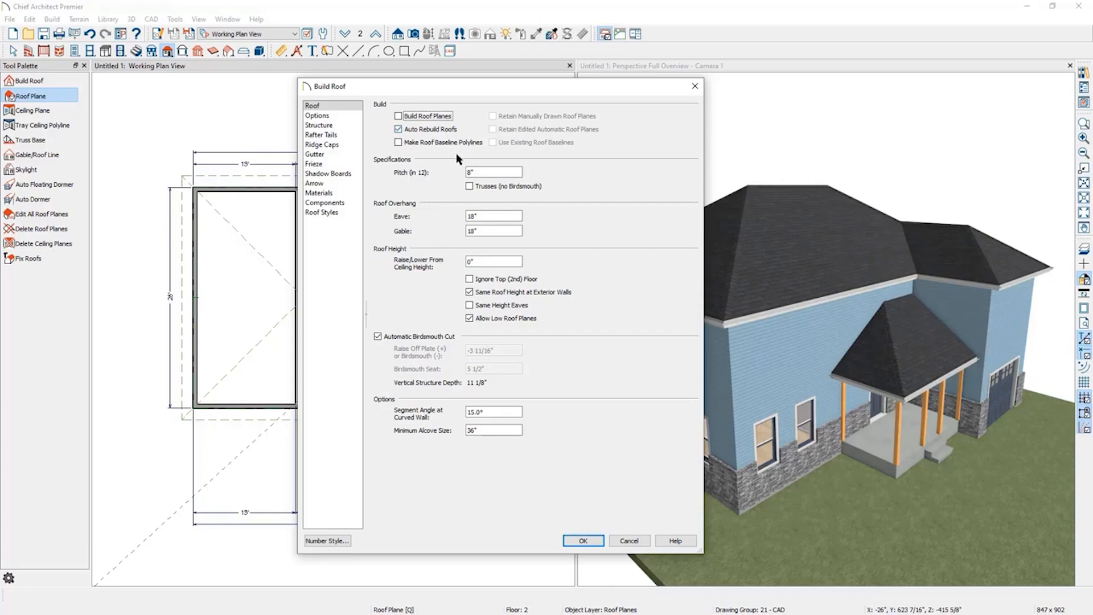
pyautogui.click(495, 171)
pyautogui.click(488, 216)
pyautogui.moveTo(488, 172); pyautogui.dragTo(426, 172)
pyautogui.write('12')
pyautogui.click(584, 541)
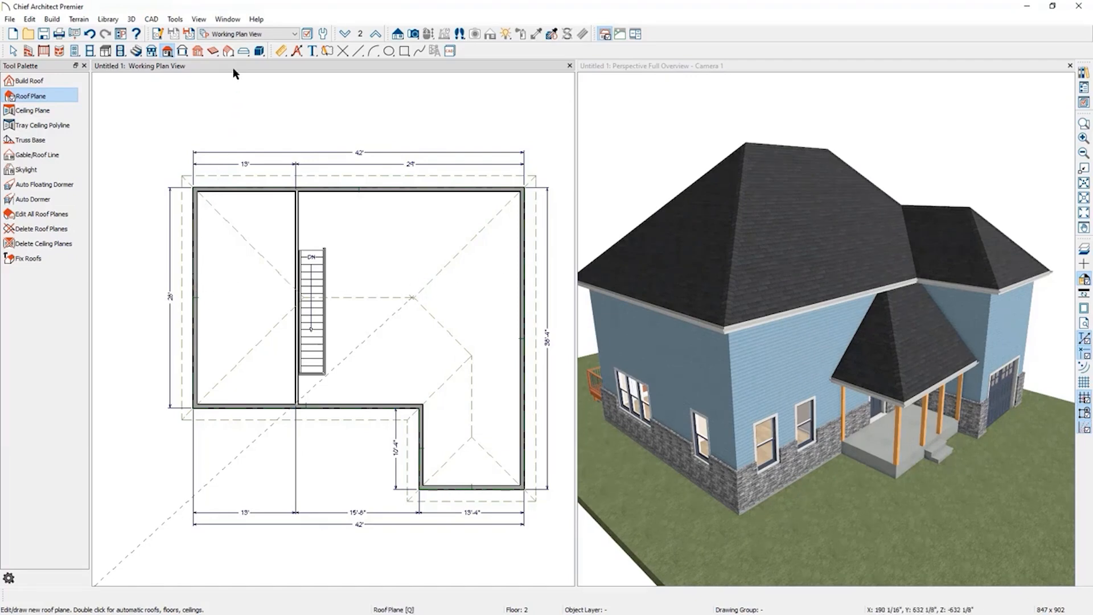
# Change the second floor's left exterior wall into a gable wall.
pyautogui.click(28, 52)
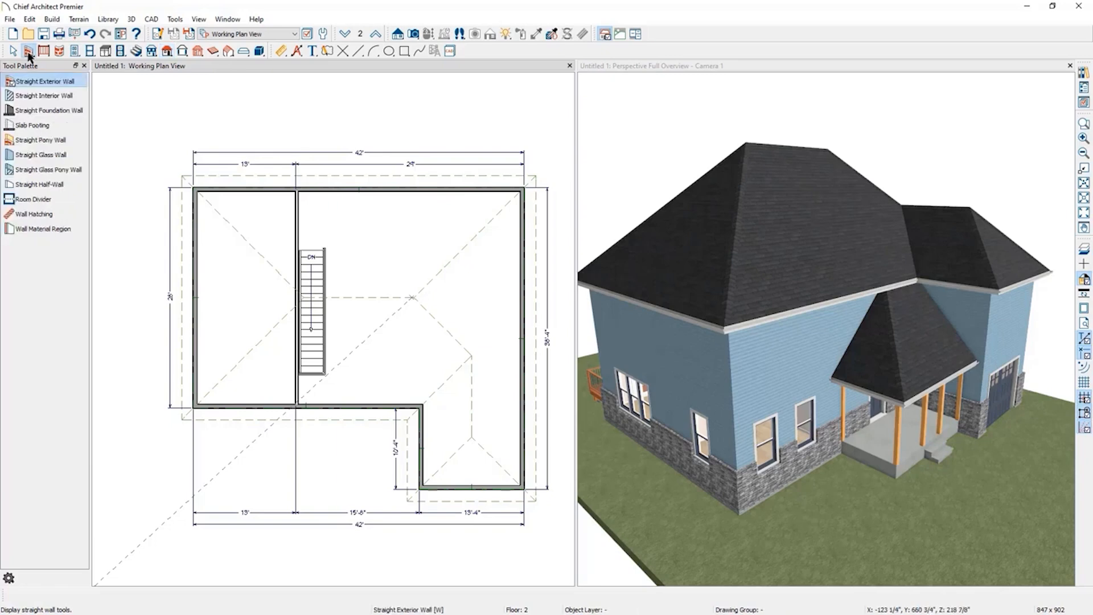
pyautogui.click(13, 51)
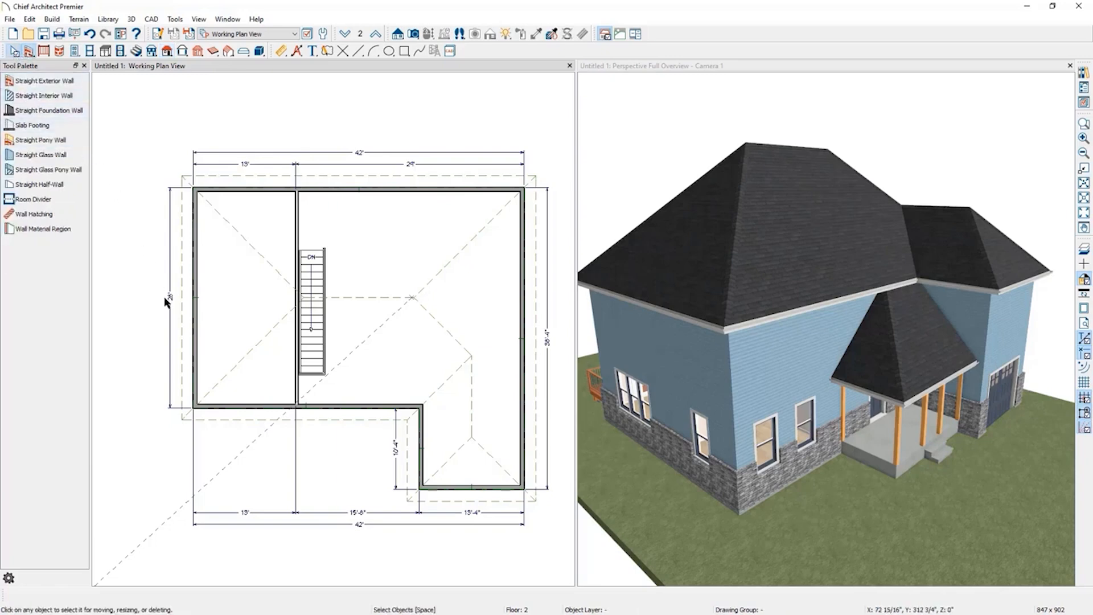
pyautogui.click(195, 312)
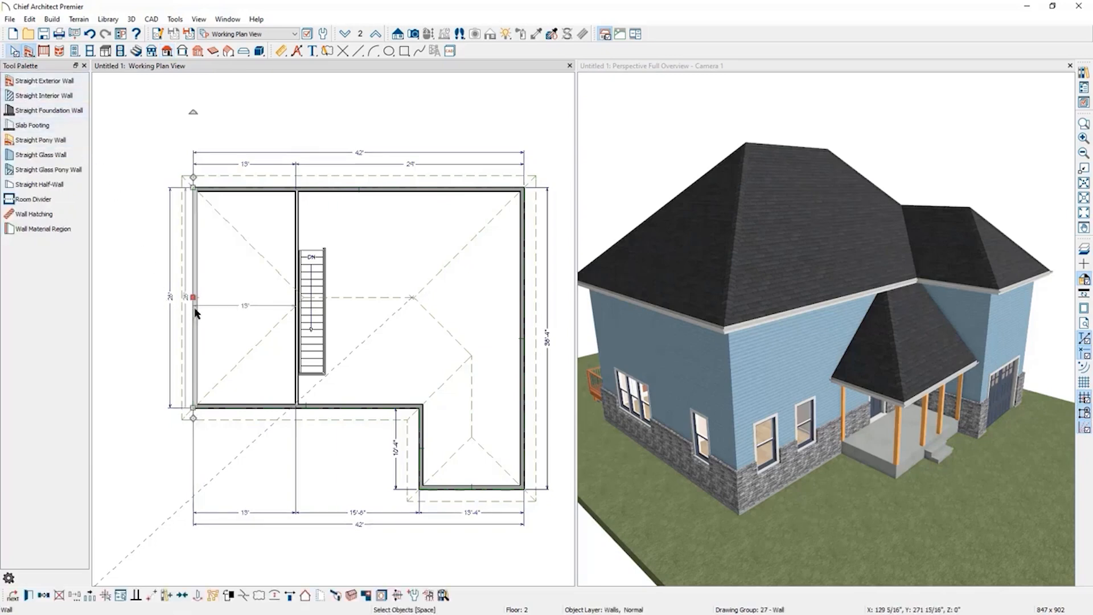
pyautogui.click(304, 598)
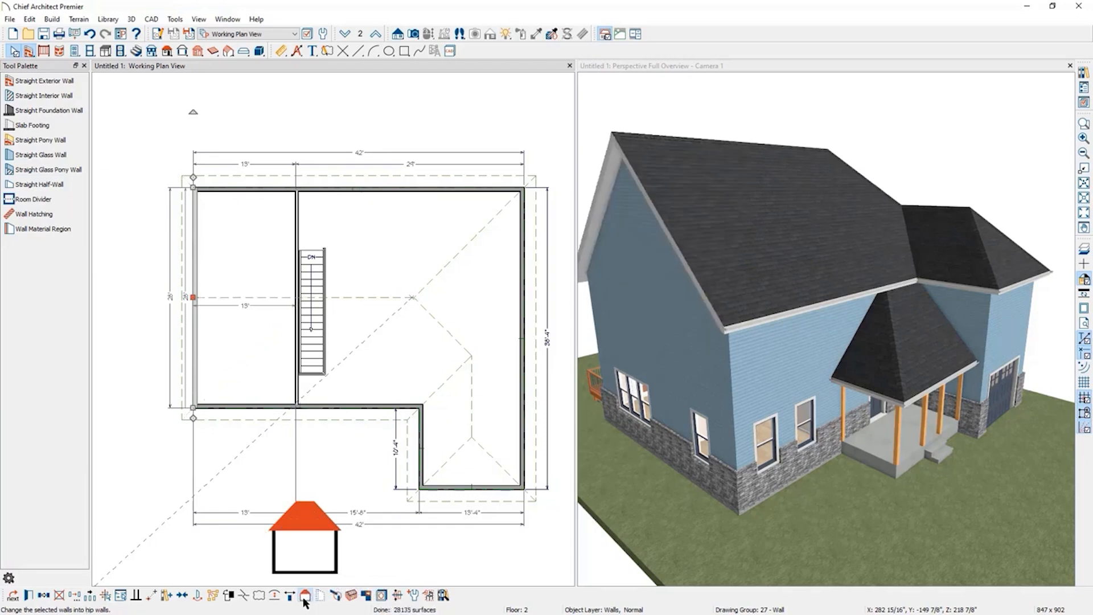
pyautogui.click(304, 599)
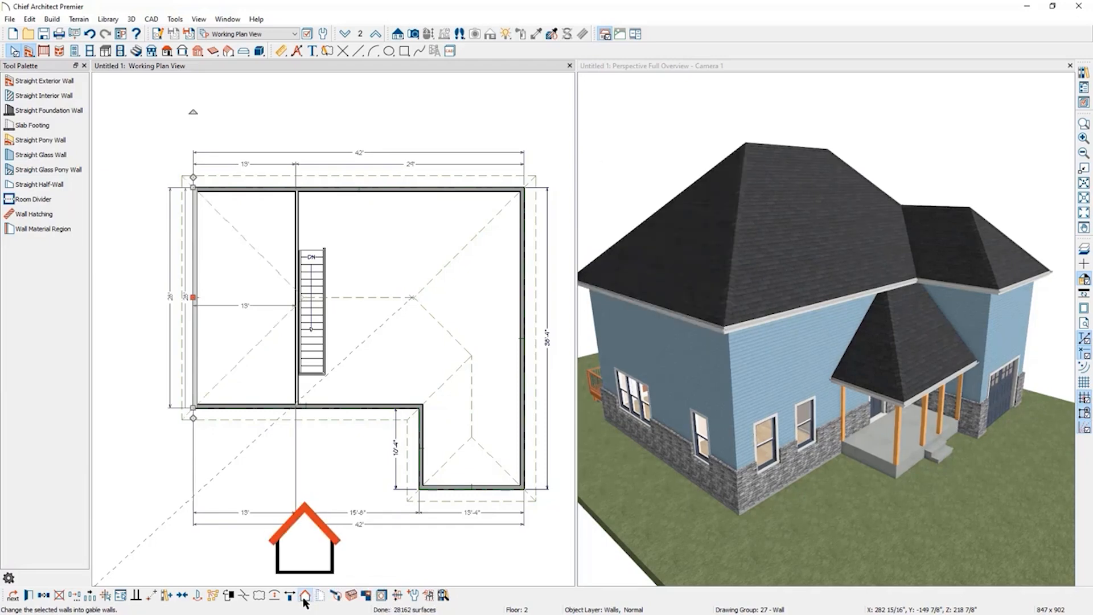
pyautogui.click(304, 598)
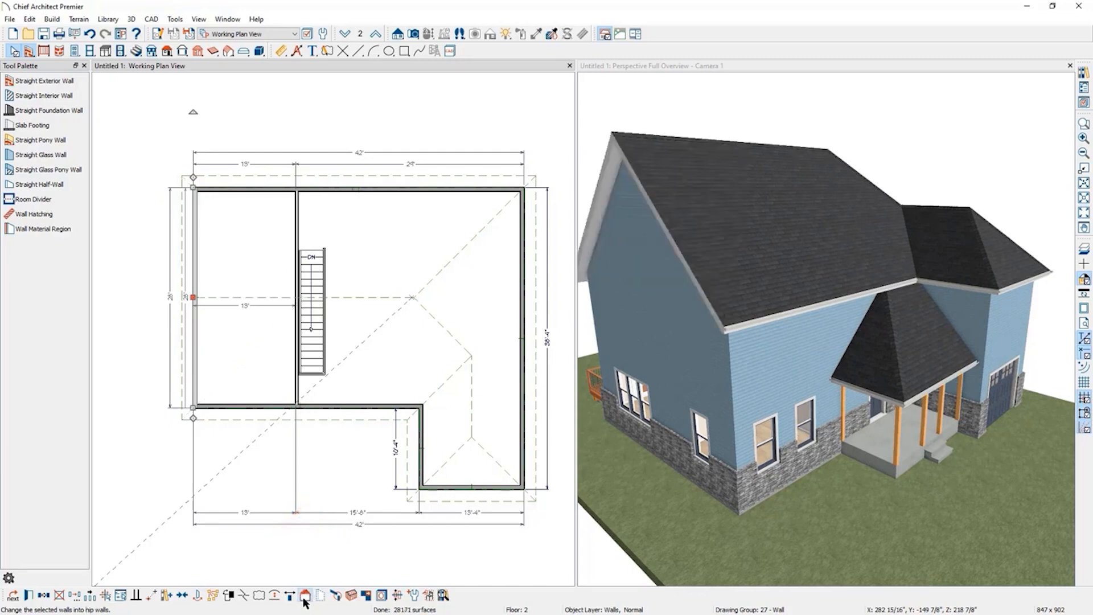
# Change the lower front-wing exterior wall on the second floor into a gable wall.
pyautogui.click(501, 489)
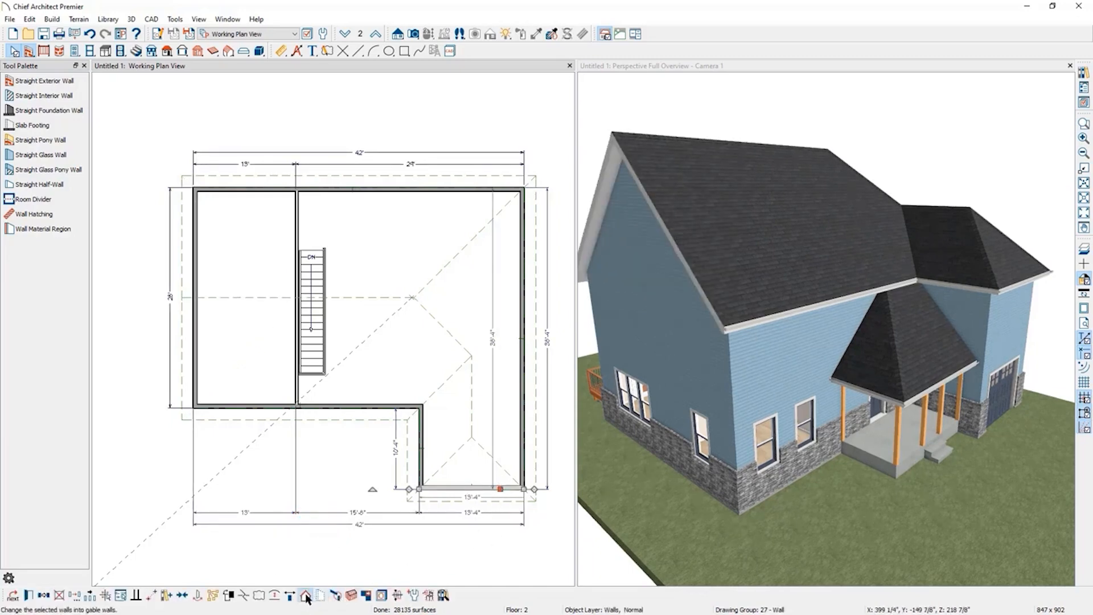
pyautogui.click(305, 596)
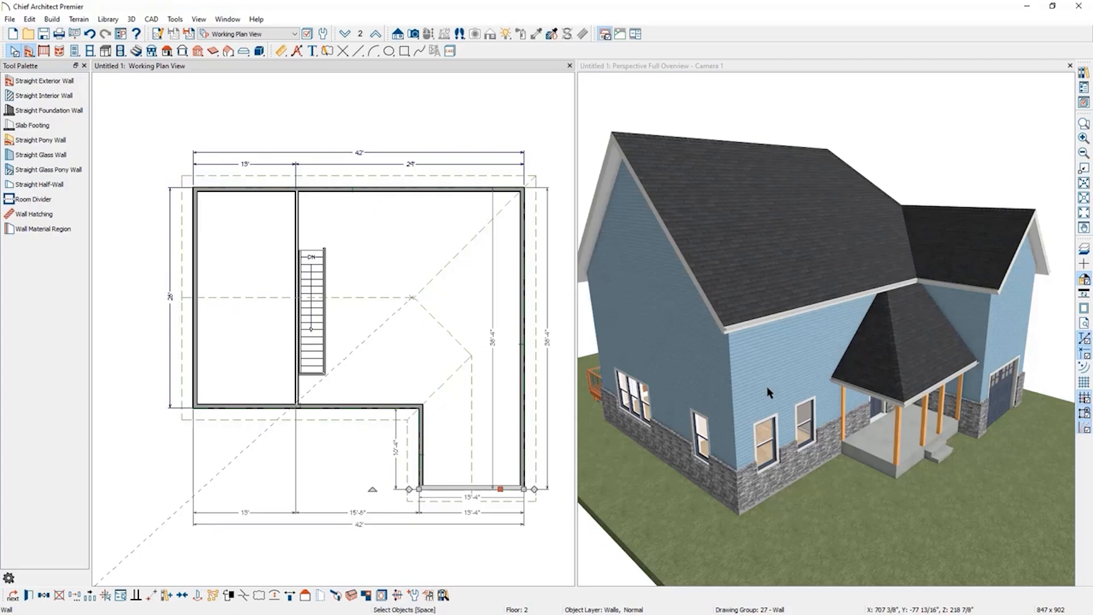
pyautogui.click(332, 448)
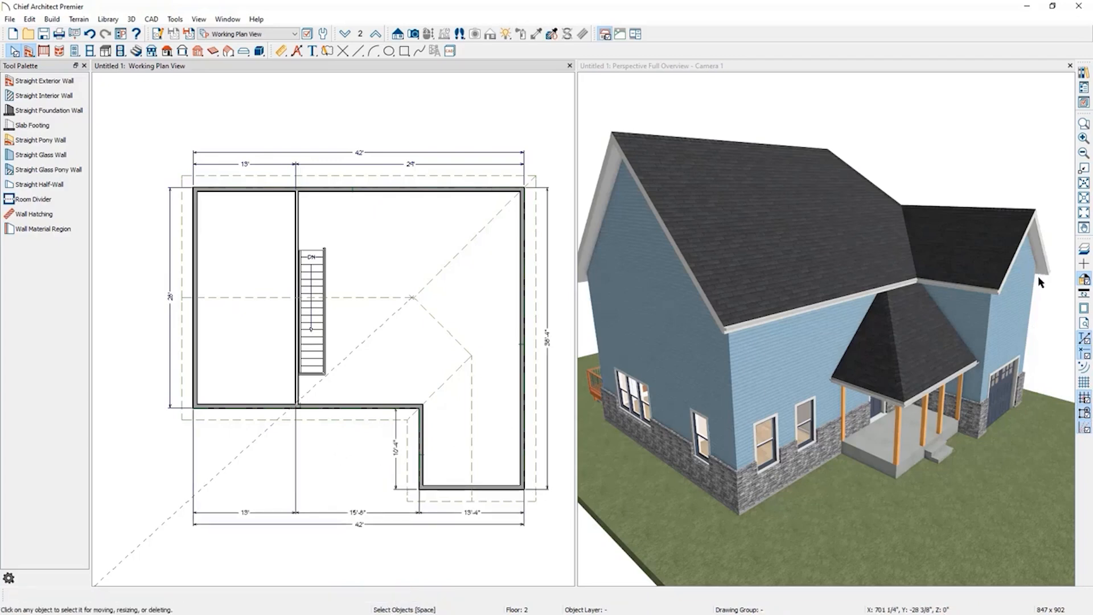
# Draw exterior walls enclosing a second-floor room above the front porch, with the lower floor shown as reference.
pyautogui.click(1083, 250)
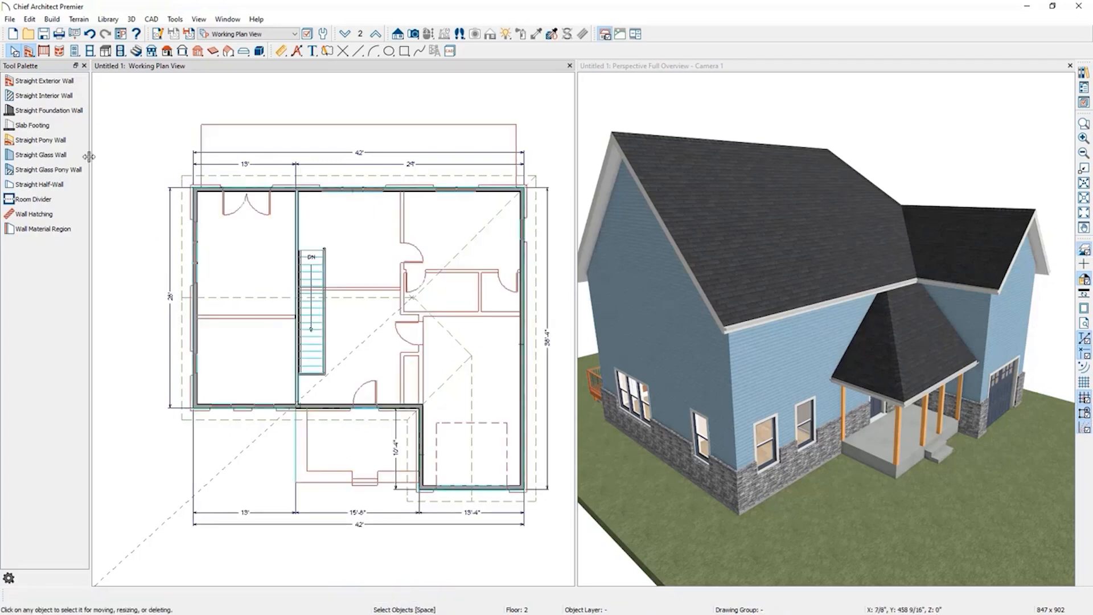
pyautogui.click(49, 84)
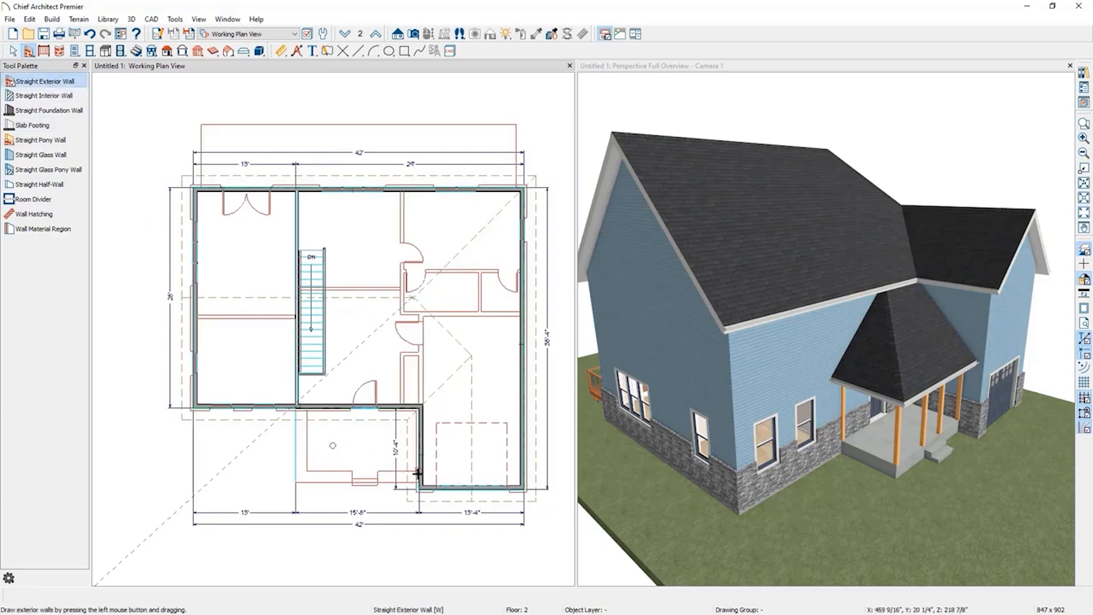
pyautogui.moveTo(418, 471); pyautogui.dragTo(306, 407)
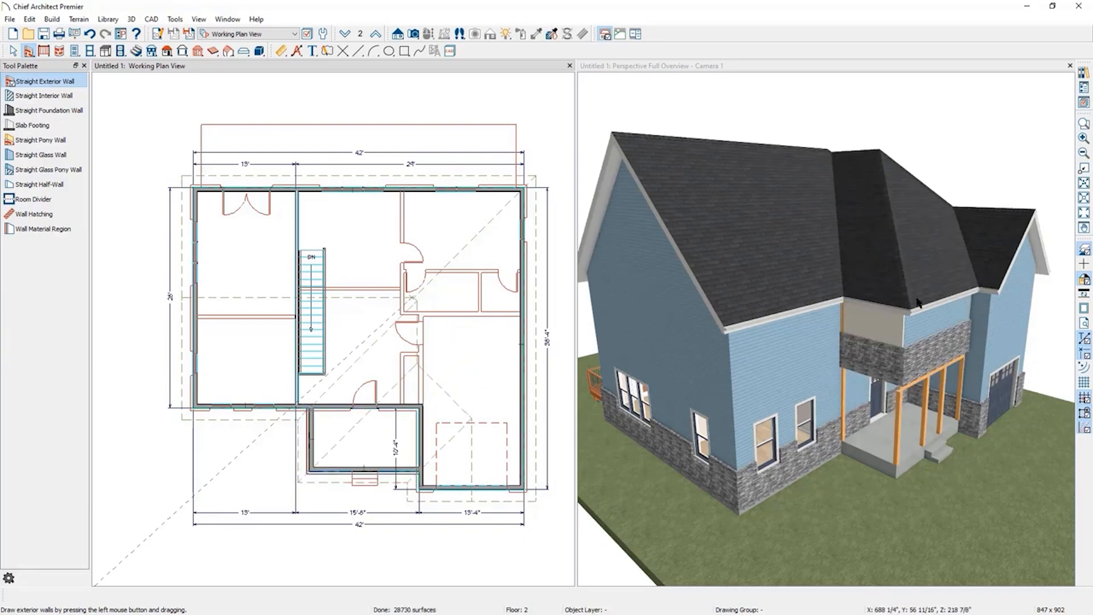
# Turn off the Pony Wall option for the new room's walls so they use only the Siding-6 wall type.
pyautogui.click(309, 446)
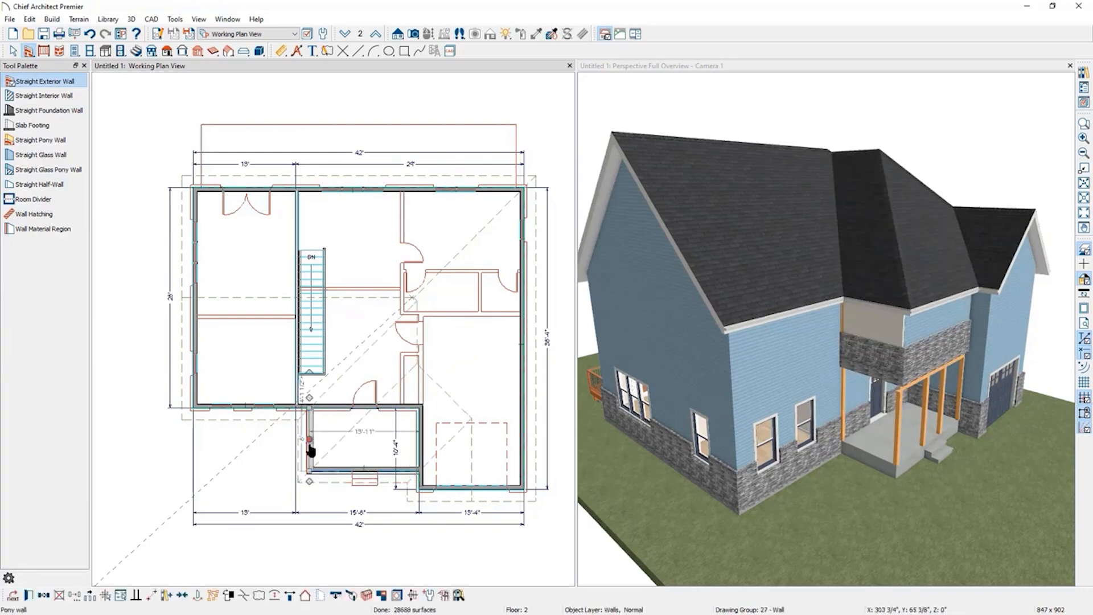
pyautogui.click(327, 471)
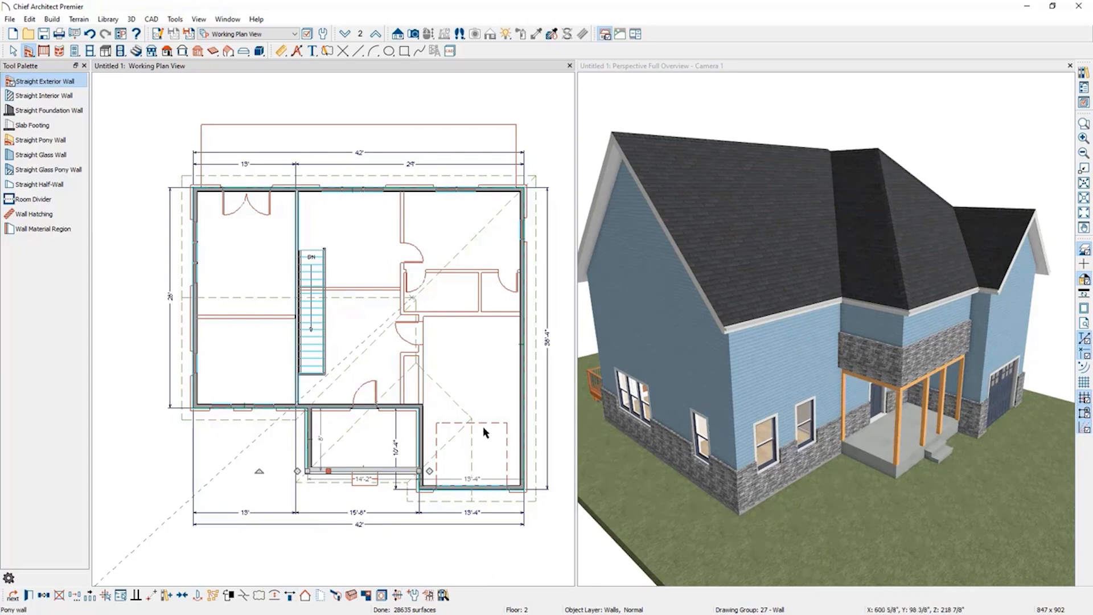
pyautogui.keyDown('shift'); pyautogui.click(310, 443); pyautogui.keyUp('shift')
pyautogui.click(13, 595)
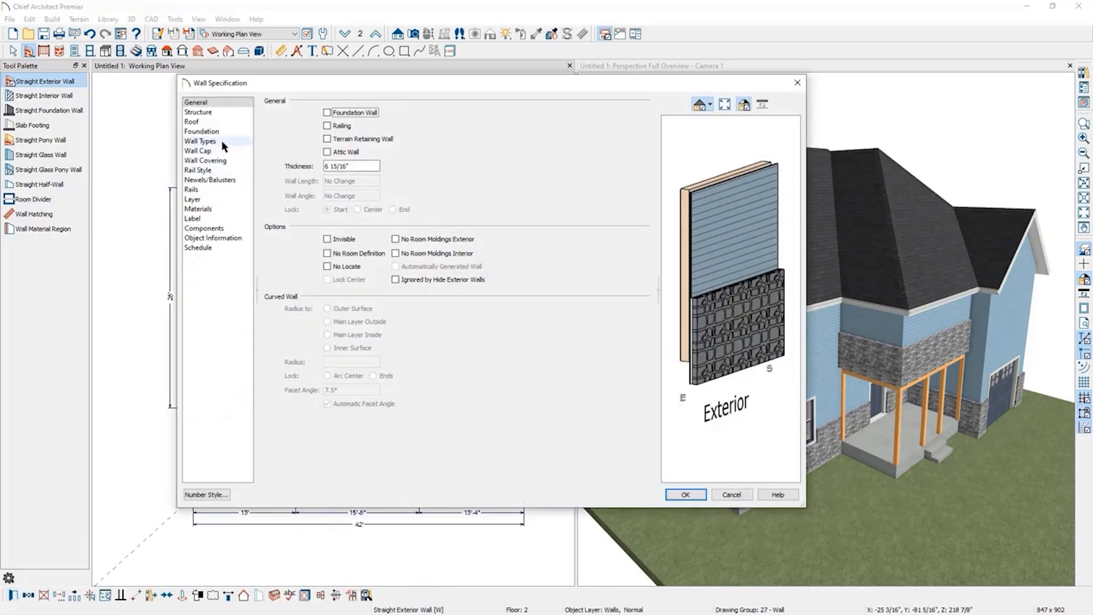
pyautogui.click(221, 140)
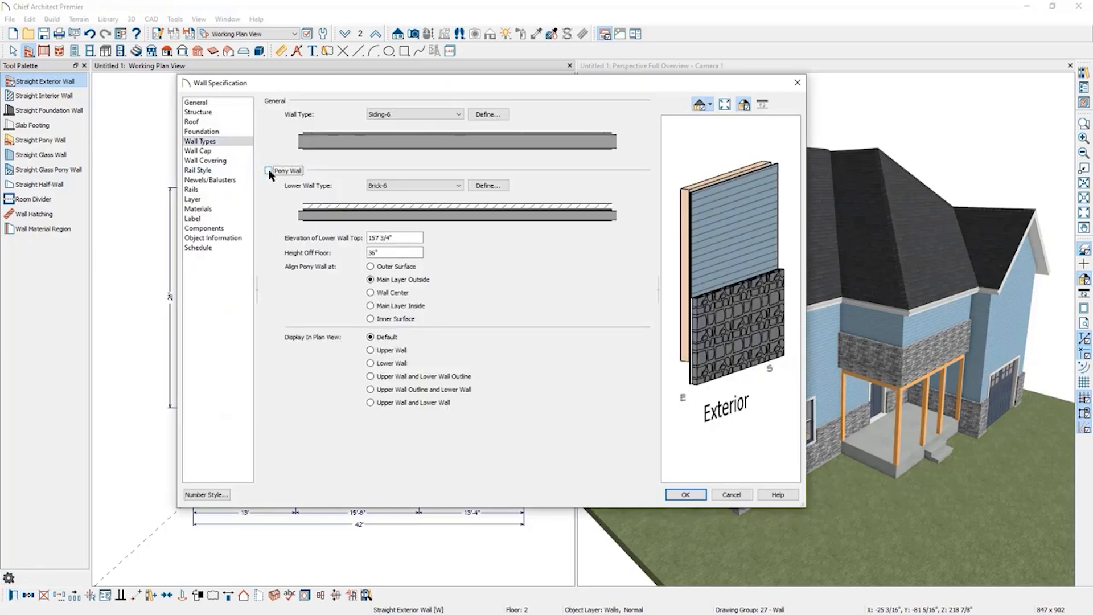
pyautogui.click(268, 170)
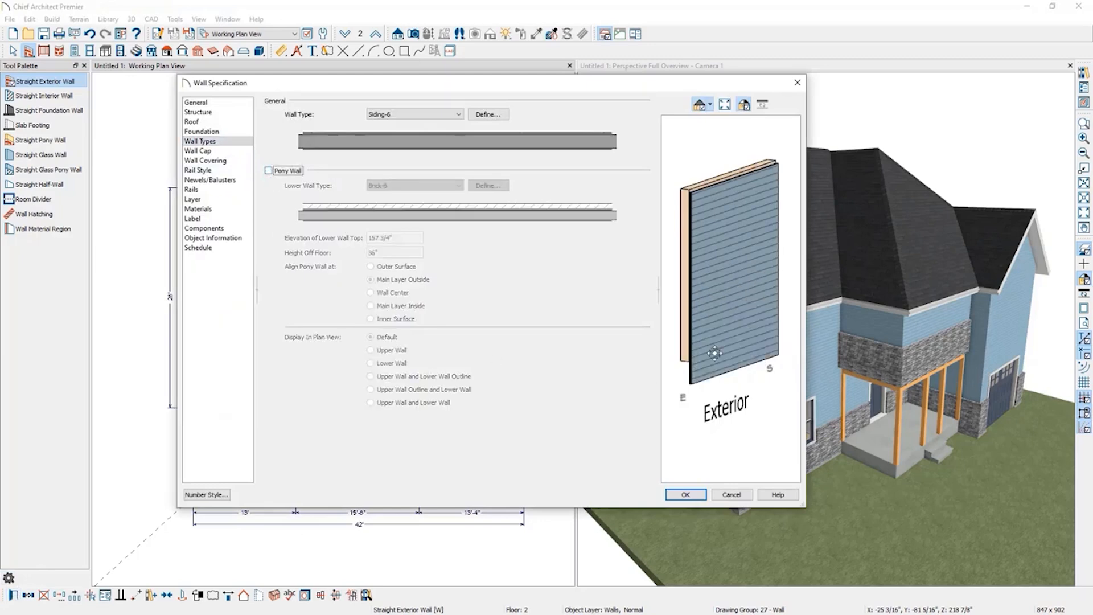
pyautogui.click(681, 495)
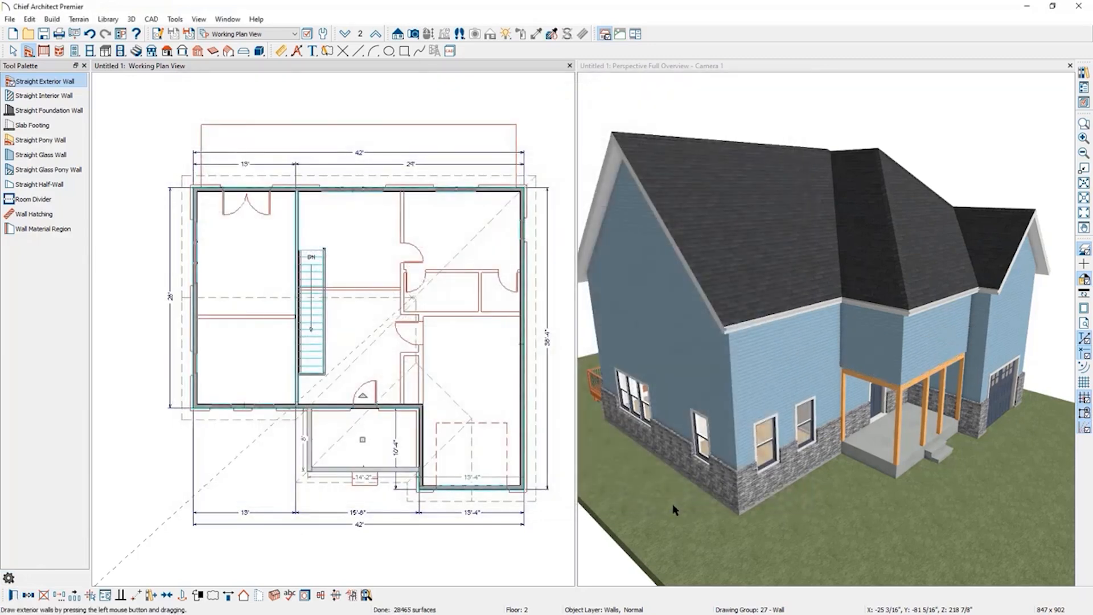
pyautogui.click(350, 448)
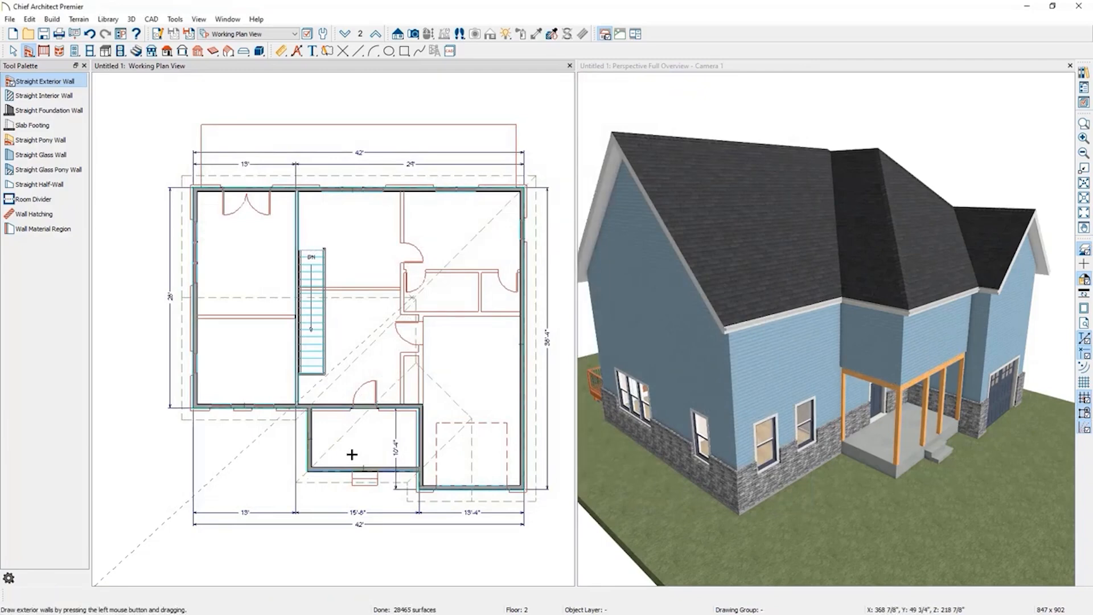
pyautogui.press('space')
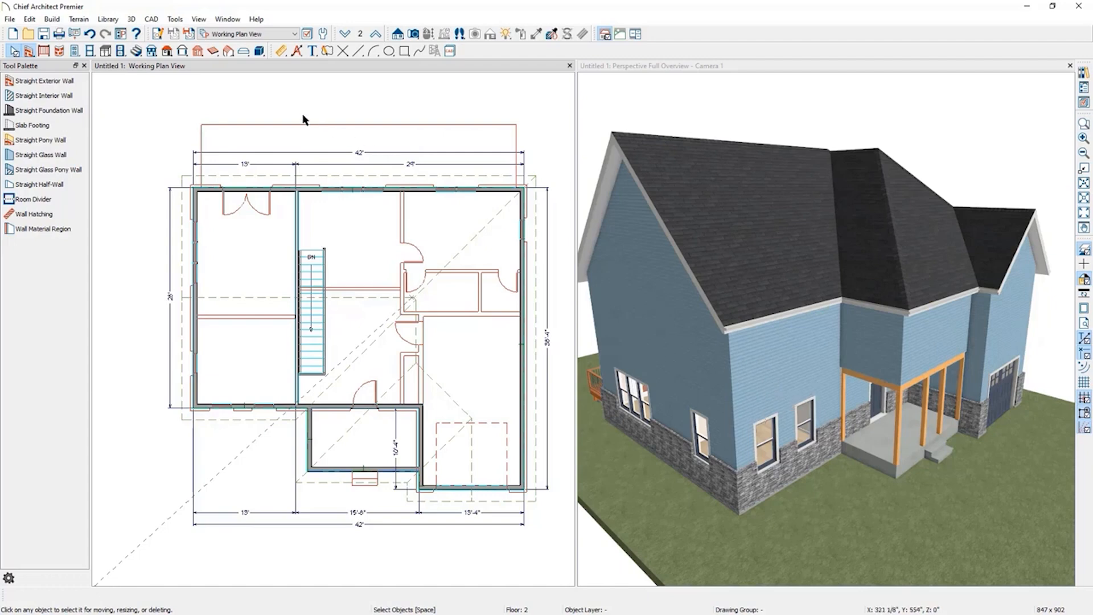
# Rebuild the roof in Build Roof with Ignore Top (2nd) Floor enabled.
pyautogui.click(169, 52)
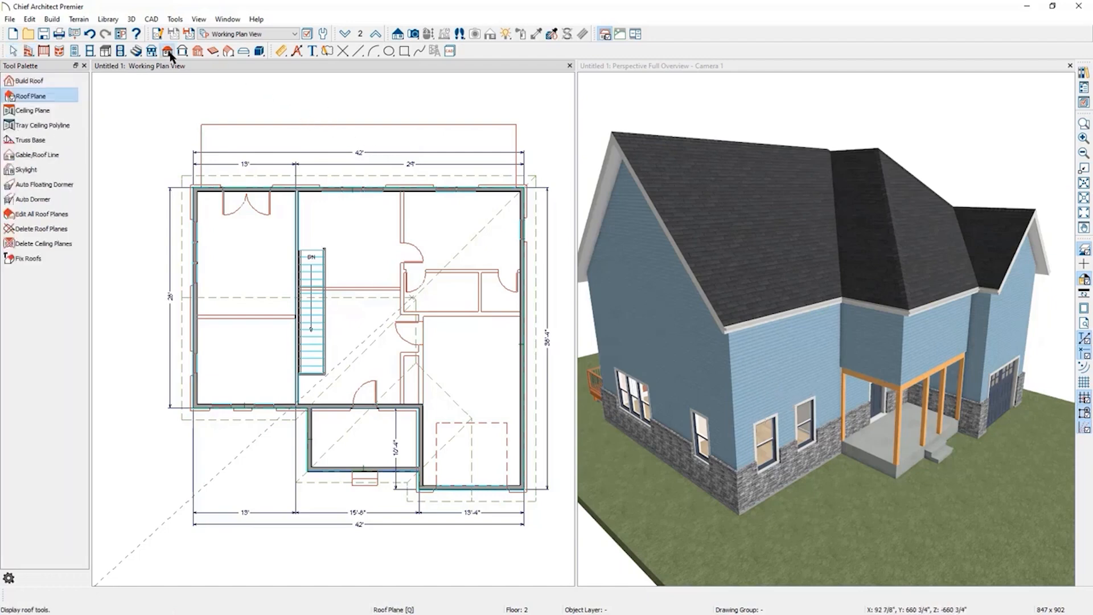
pyautogui.click(45, 81)
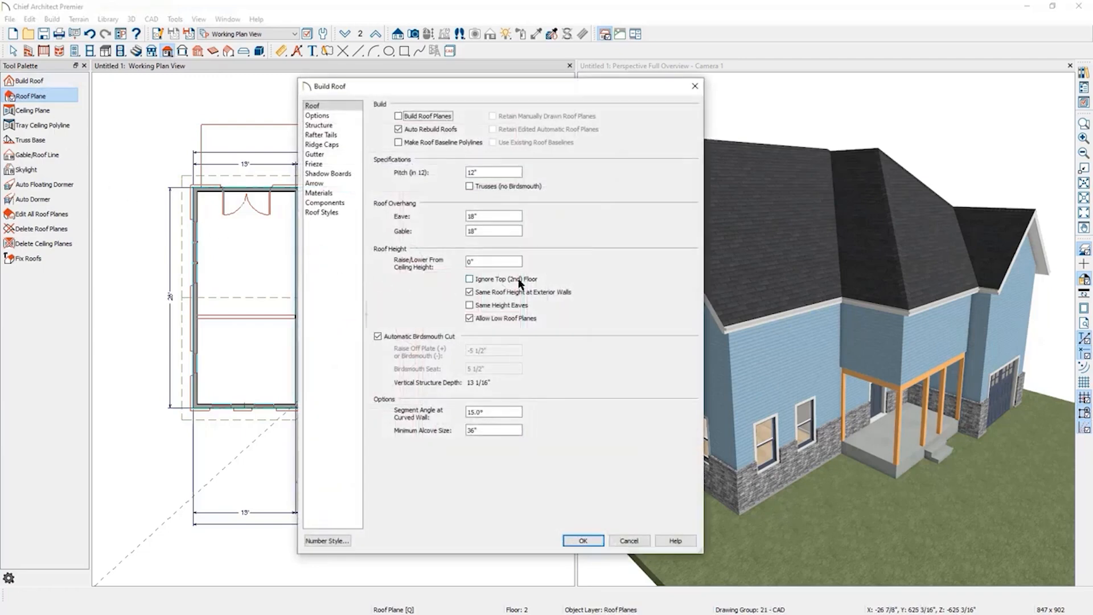
pyautogui.click(469, 279)
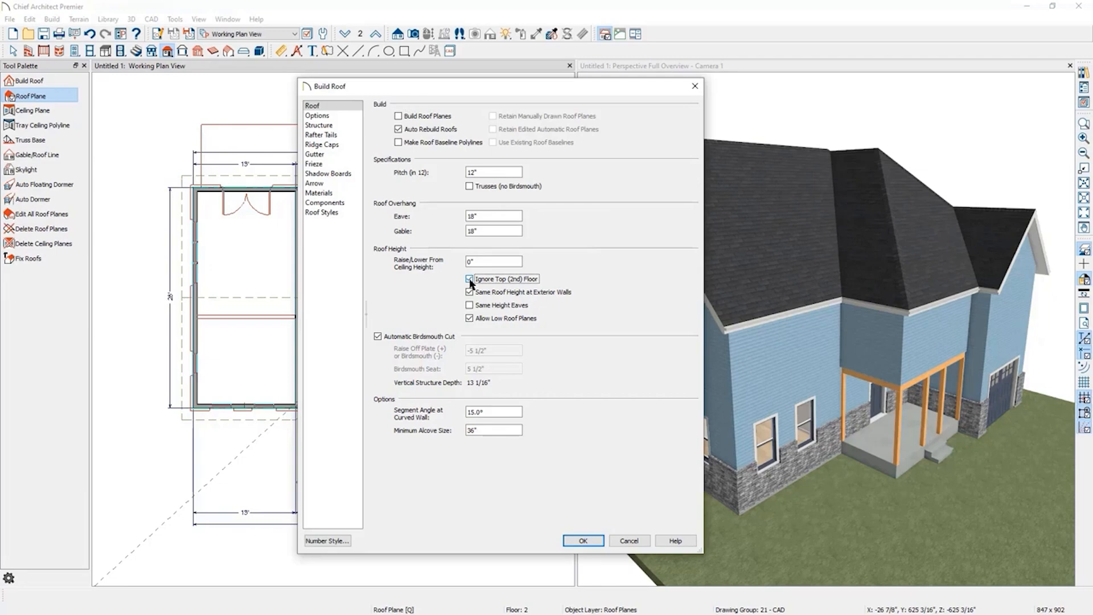
pyautogui.click(590, 544)
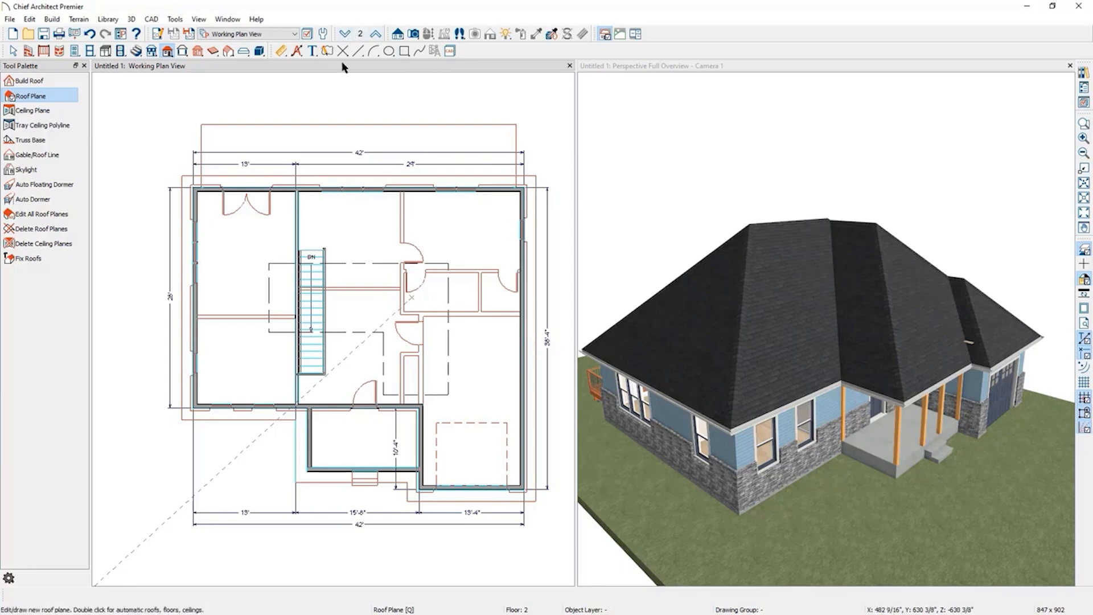
# Change the first floor's left exterior wall into a gable wall.
pyautogui.click(345, 34)
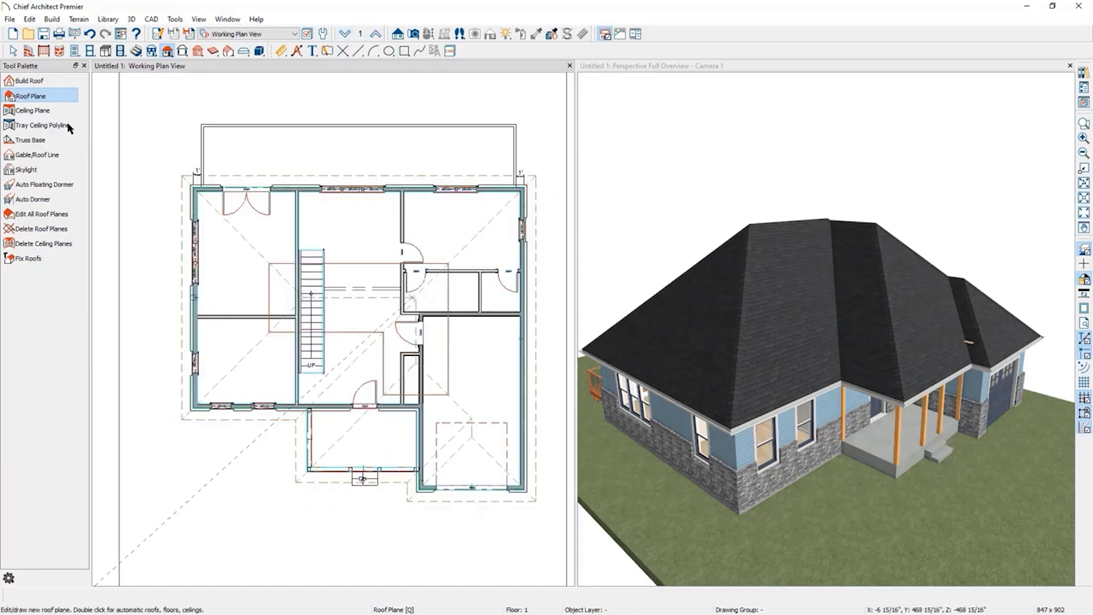
pyautogui.press('space')
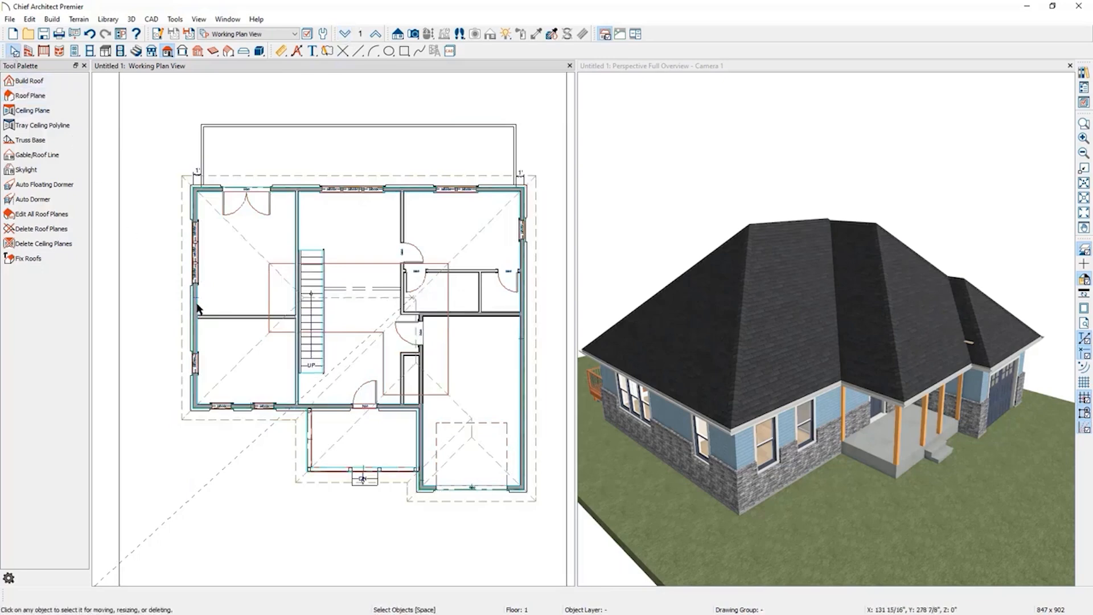
pyautogui.click(199, 308)
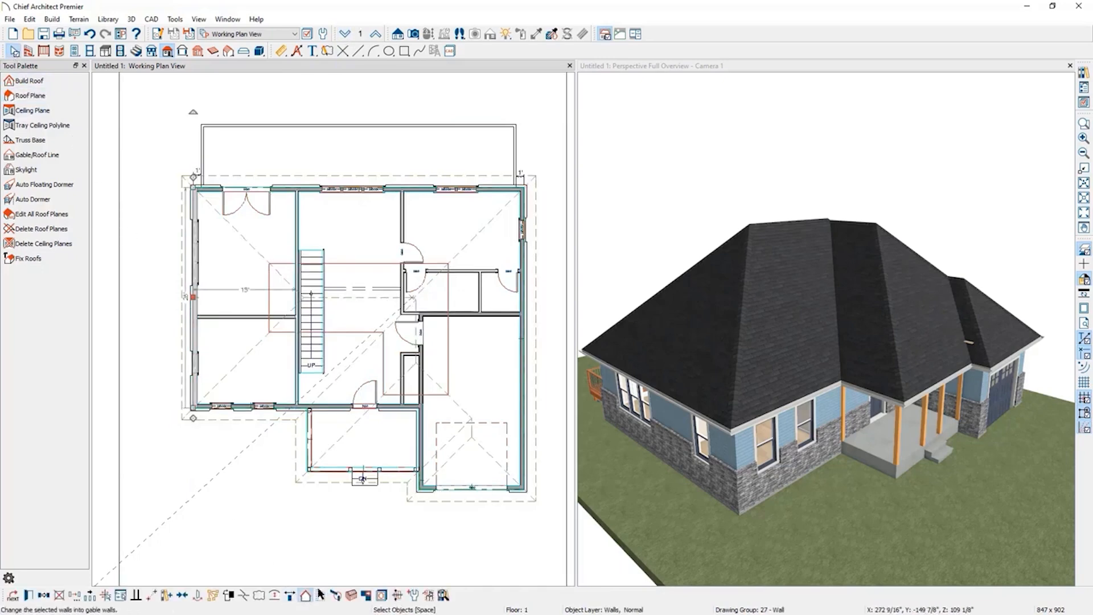
pyautogui.click(305, 595)
# Change the first floor's garage front wall and porch front wall into gable walls.
pyautogui.click(430, 489)
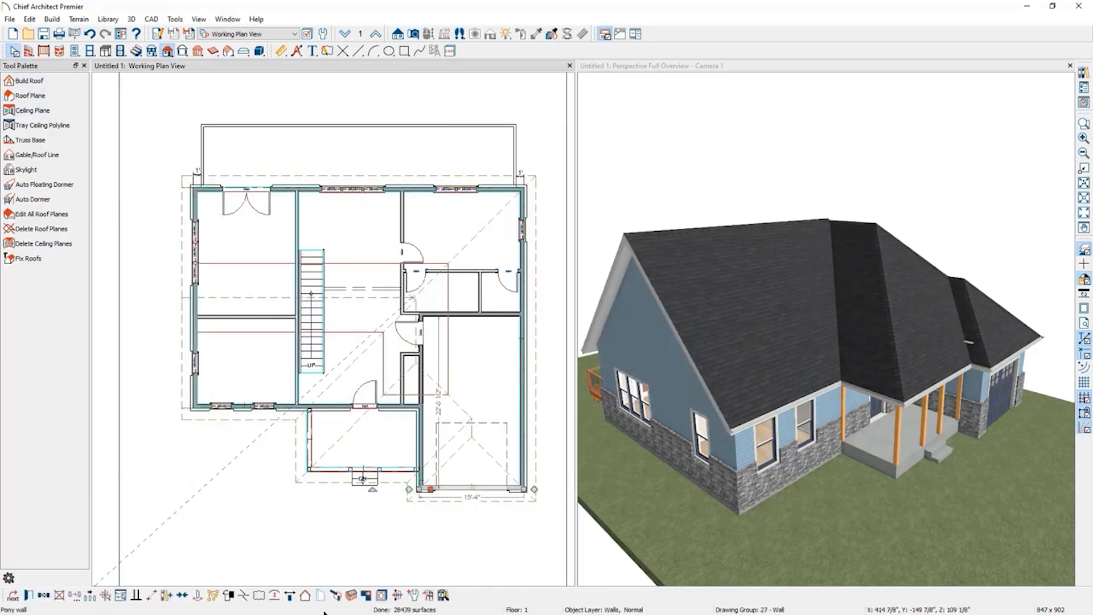
pyautogui.click(305, 595)
pyautogui.click(393, 471)
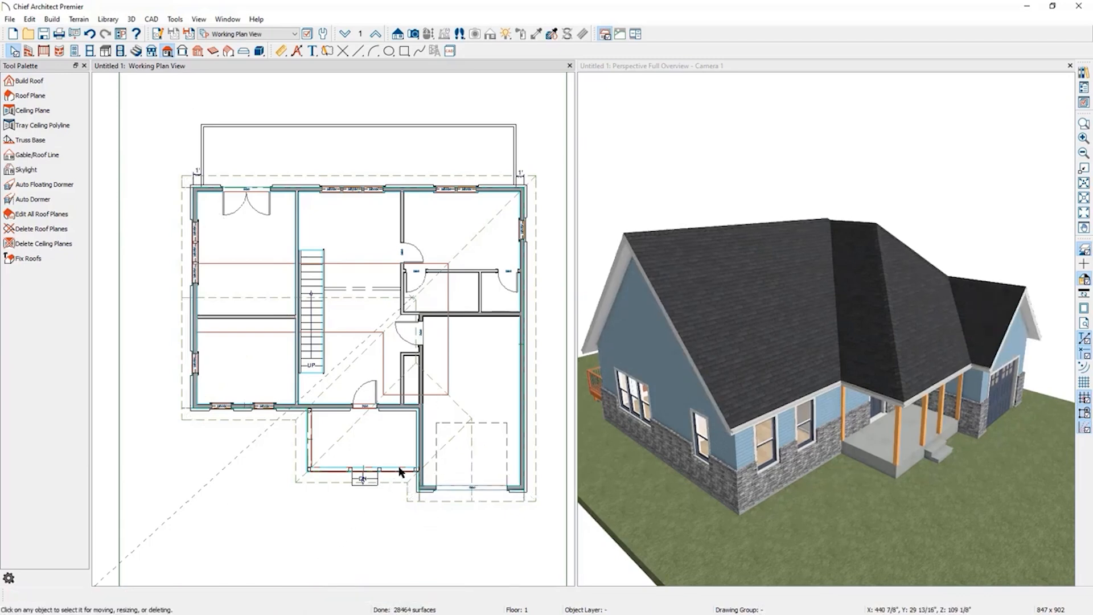
pyautogui.click(305, 595)
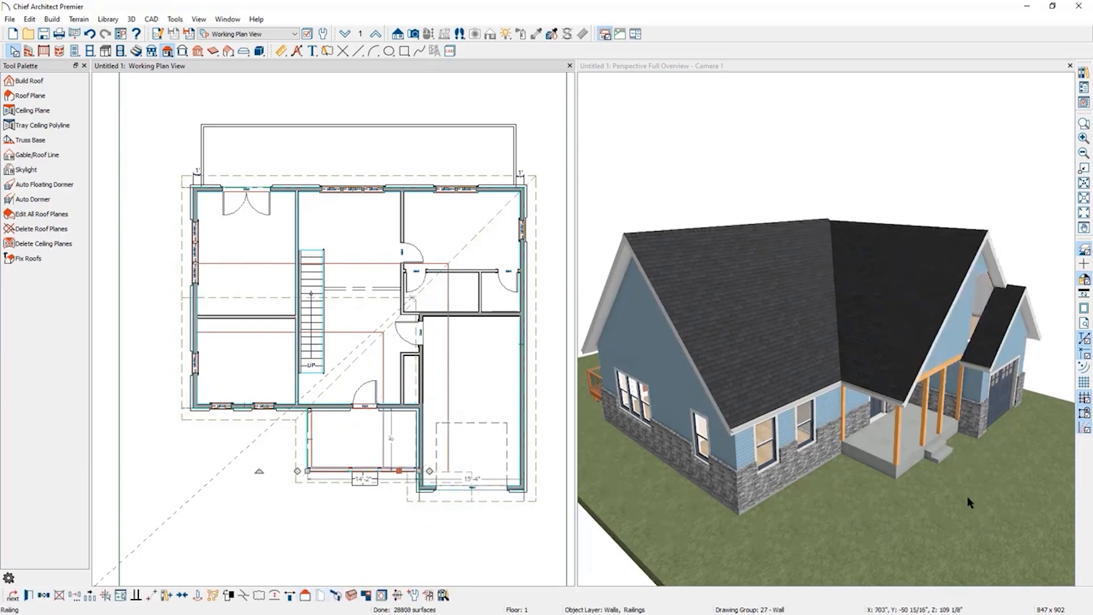
# Inspect the front gables and the new second-floor walls in the 3D view.
pyautogui.click(1028, 282)
pyautogui.moveTo(1030, 283); pyautogui.dragTo(842, 352)
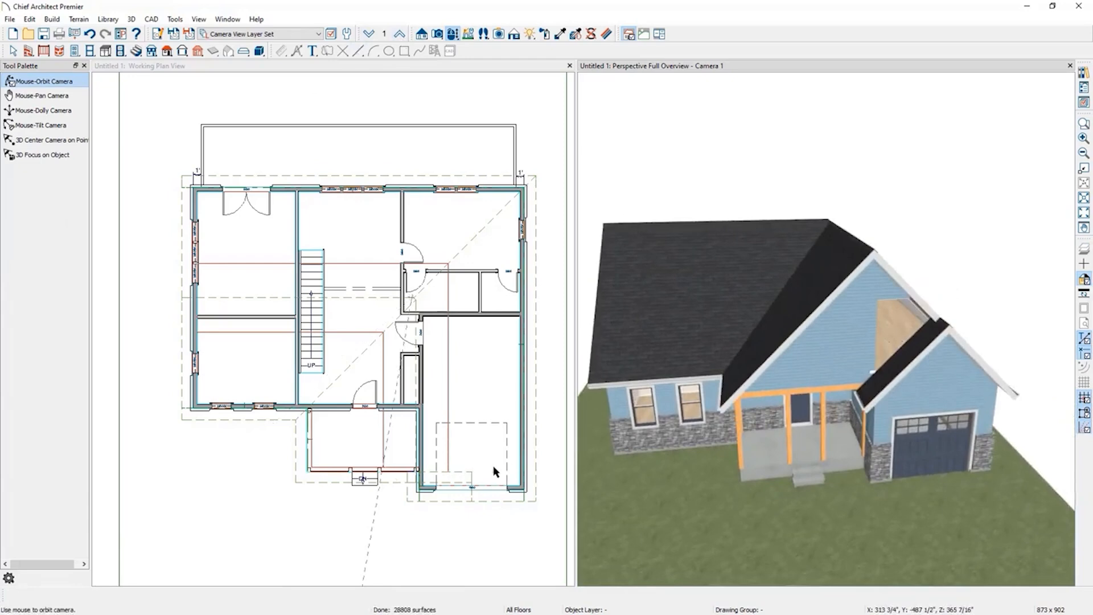
pyautogui.click(391, 104)
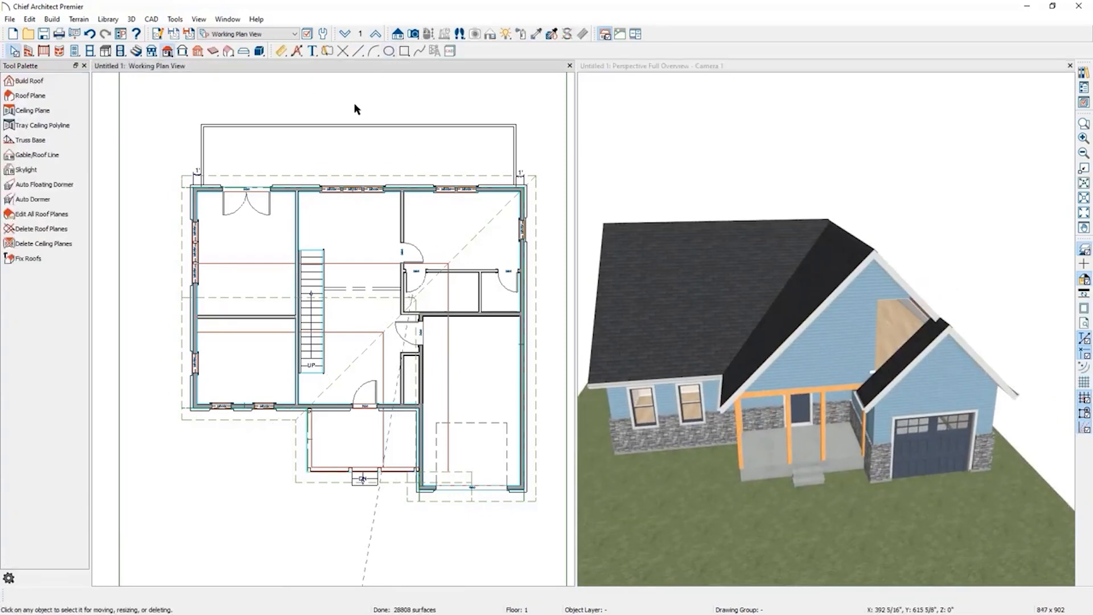
pyautogui.click(379, 33)
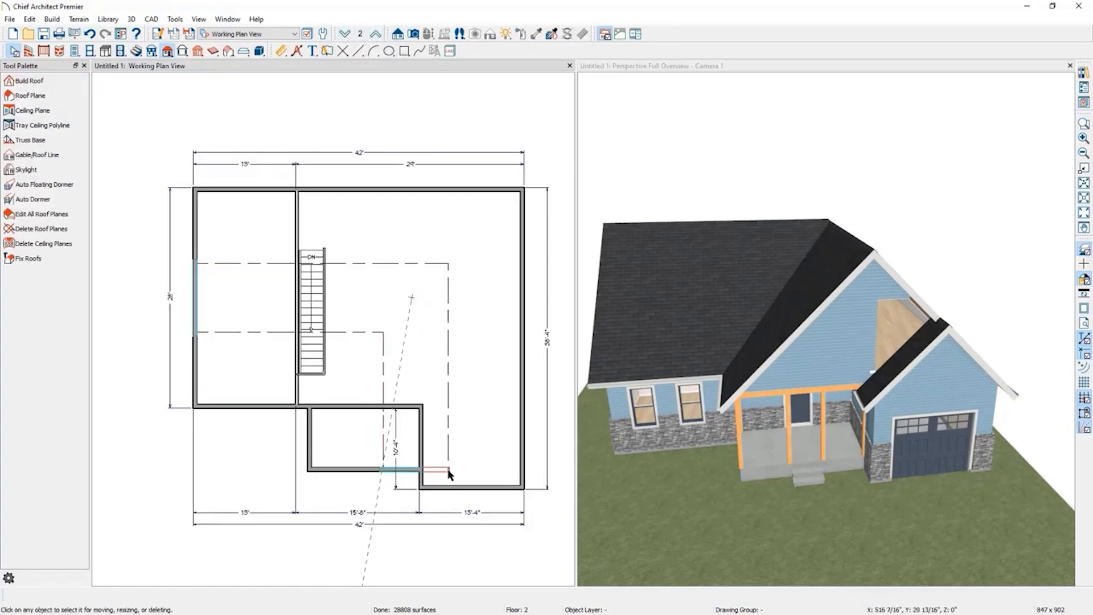
pyautogui.scroll(2, 486, 503)
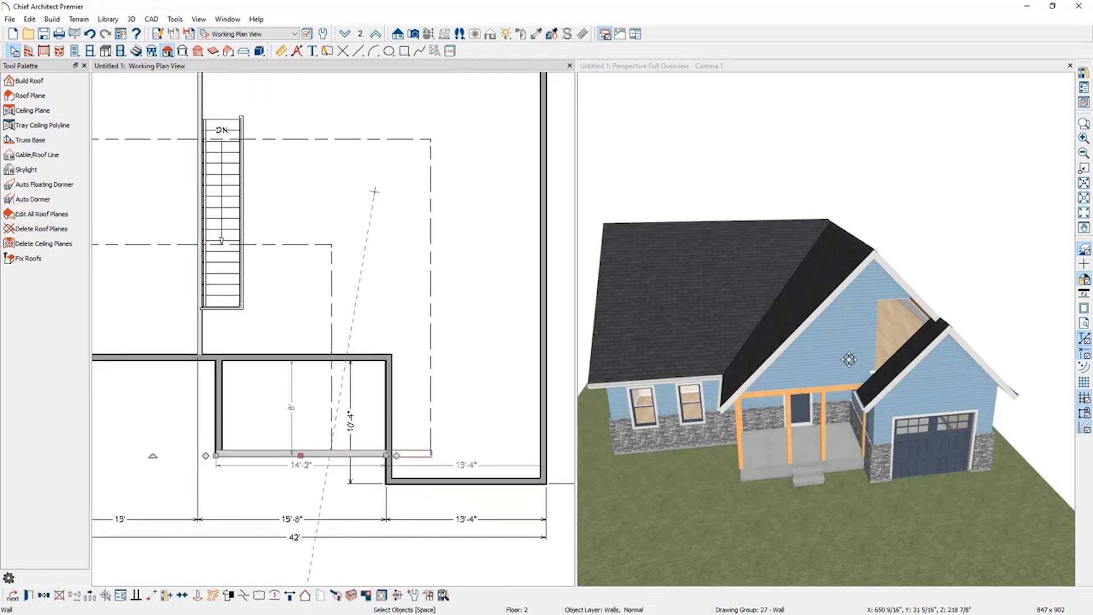
pyautogui.click(836, 360)
pyautogui.rightClick(837, 361)
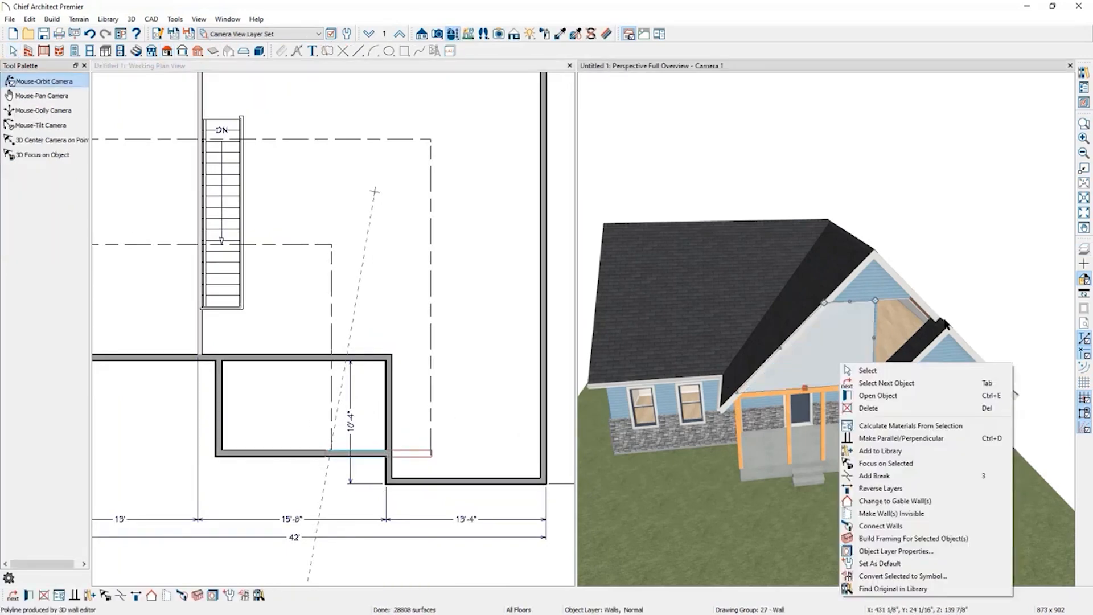
pyautogui.click(966, 310)
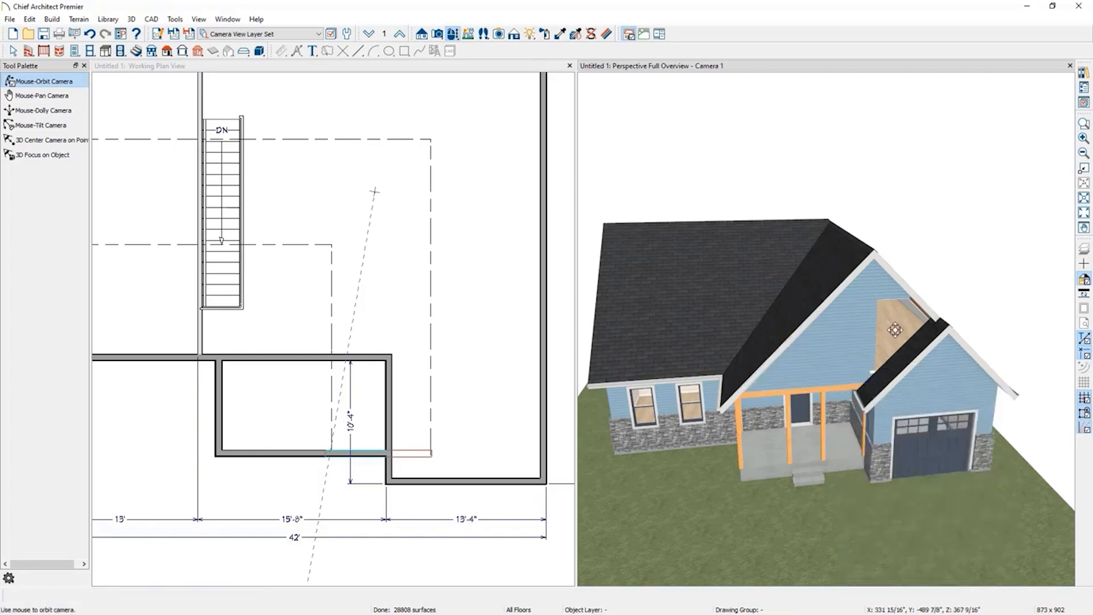
# Delete the porch room's right wall and extend its front wall to the second floor's right exterior wall.
pyautogui.click(302, 453)
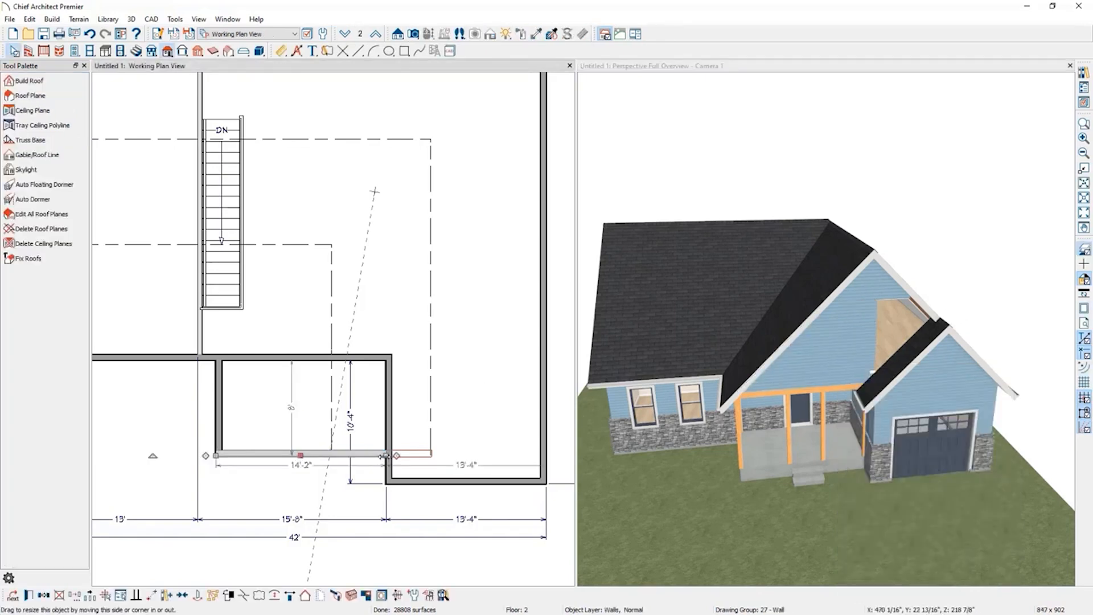
pyautogui.moveTo(387, 454); pyautogui.dragTo(540, 450)
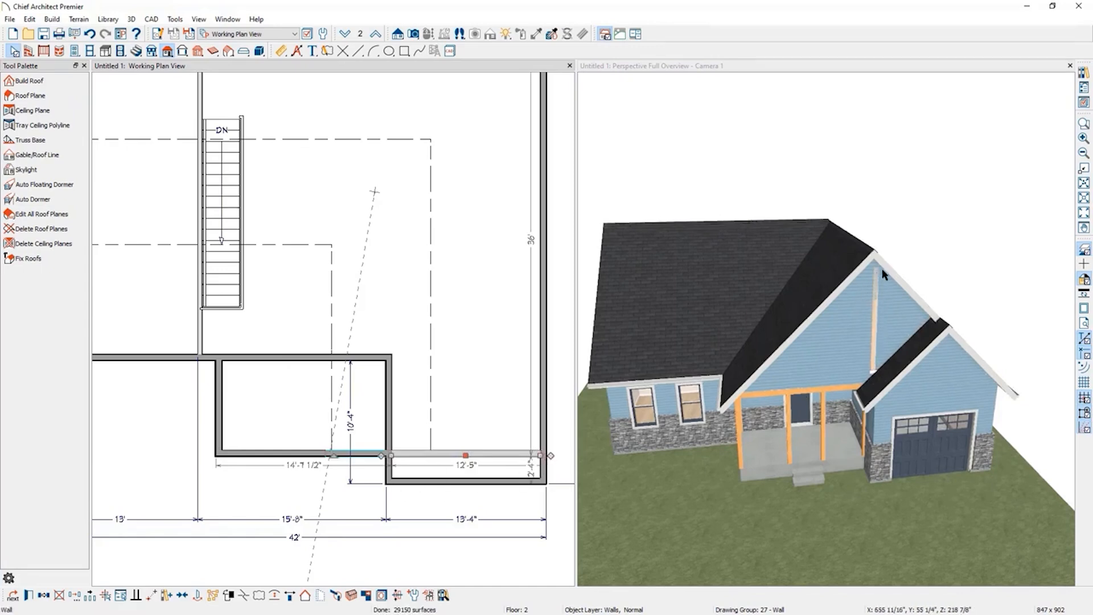
pyautogui.click(387, 476)
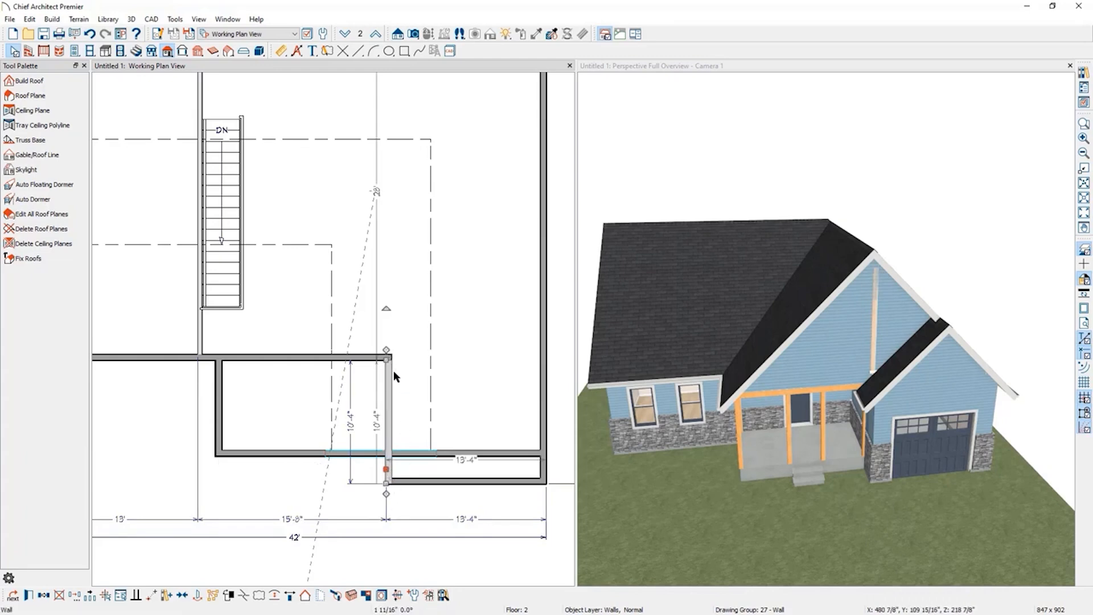
pyautogui.click(266, 456)
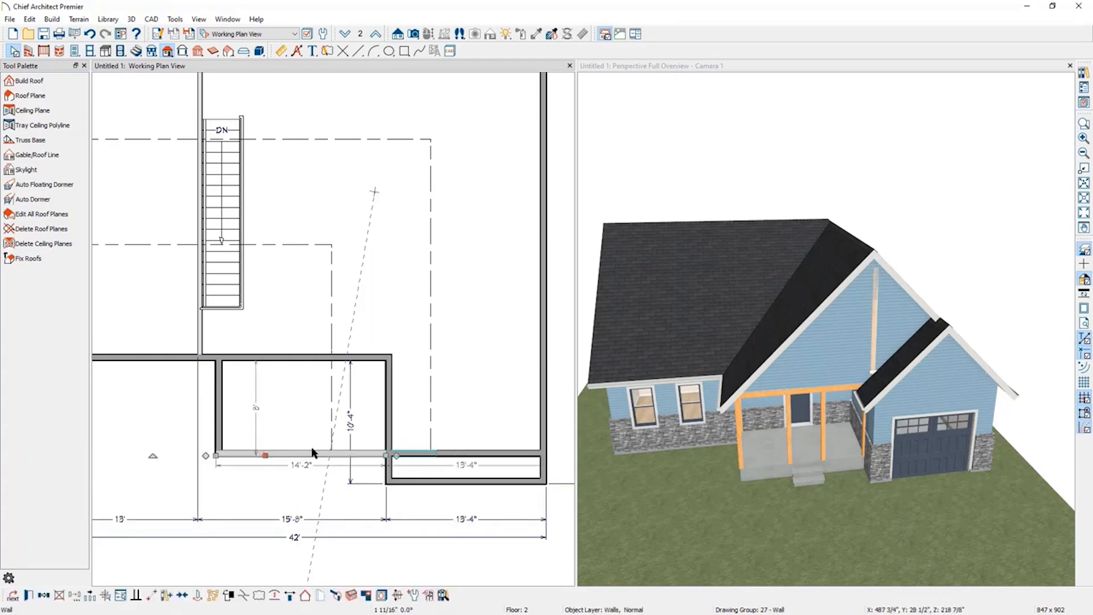
pyautogui.click(388, 428)
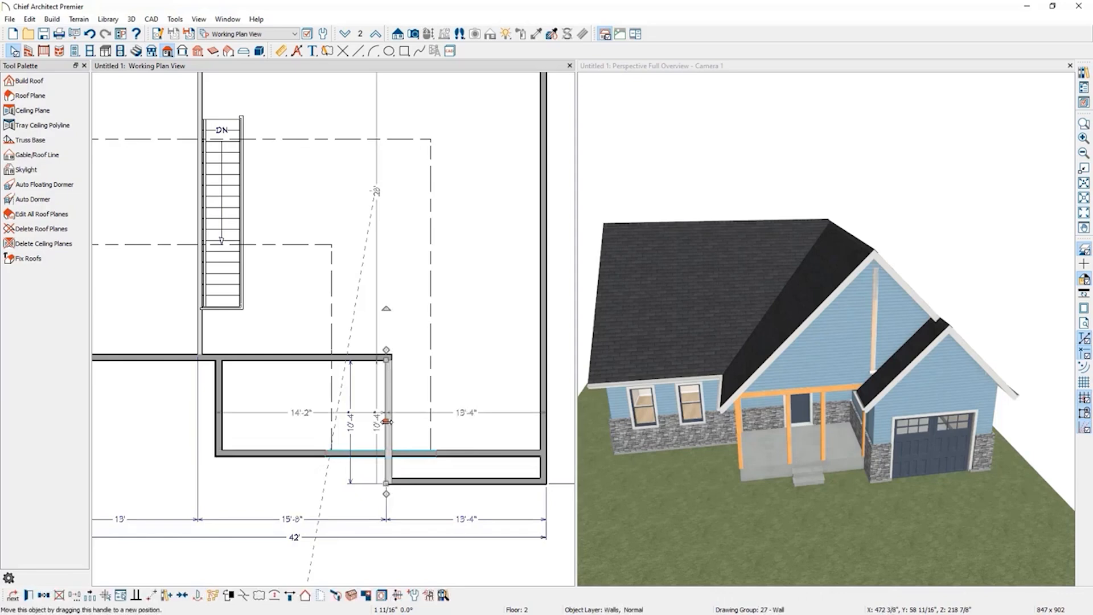
pyautogui.click(244, 596)
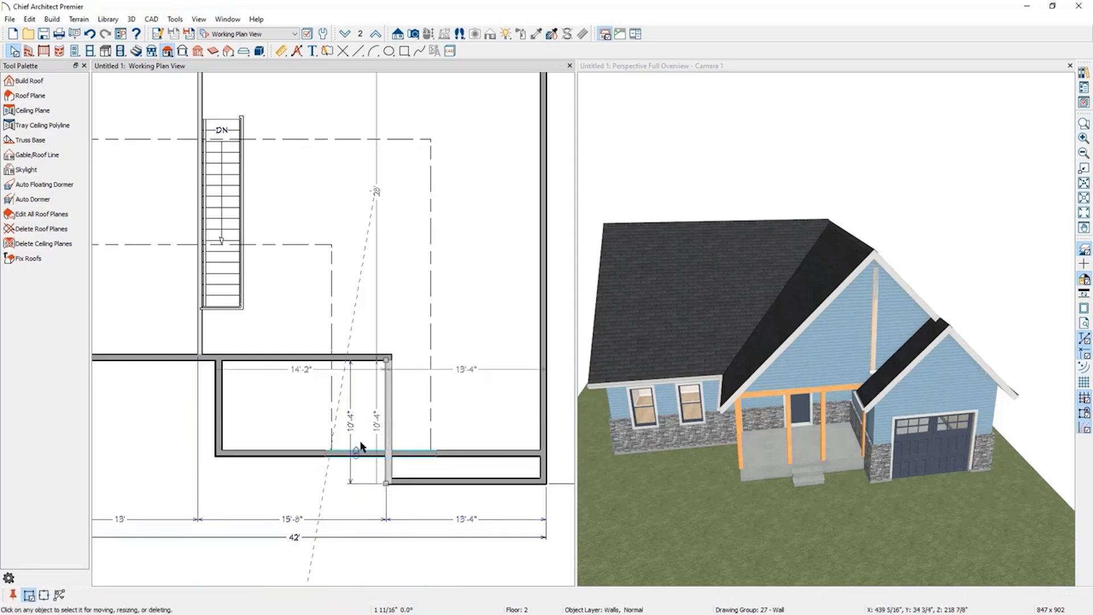
pyautogui.click(390, 454)
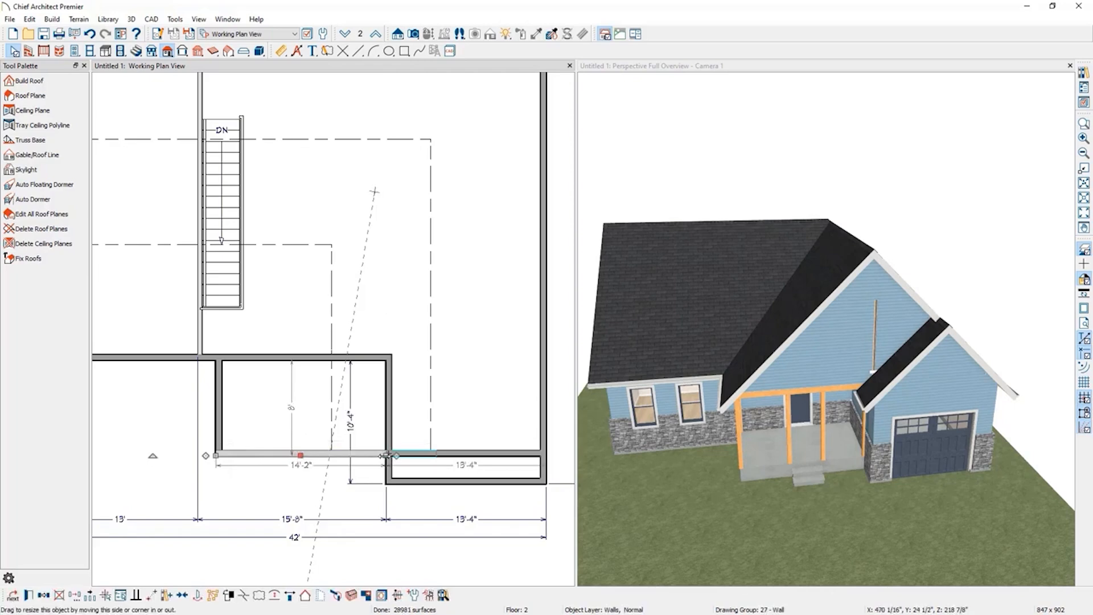
pyautogui.moveTo(388, 454); pyautogui.dragTo(539, 453)
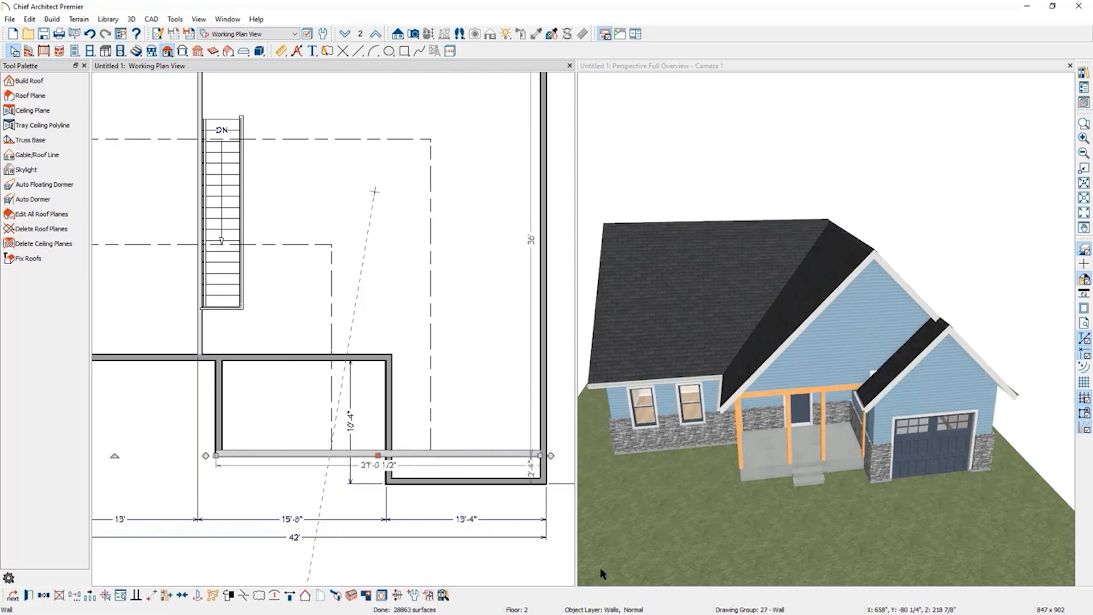
# Create a cross section through the second floor's left exterior wall and dock it beside the plan to inspect the eave.
pyautogui.click(475, 556)
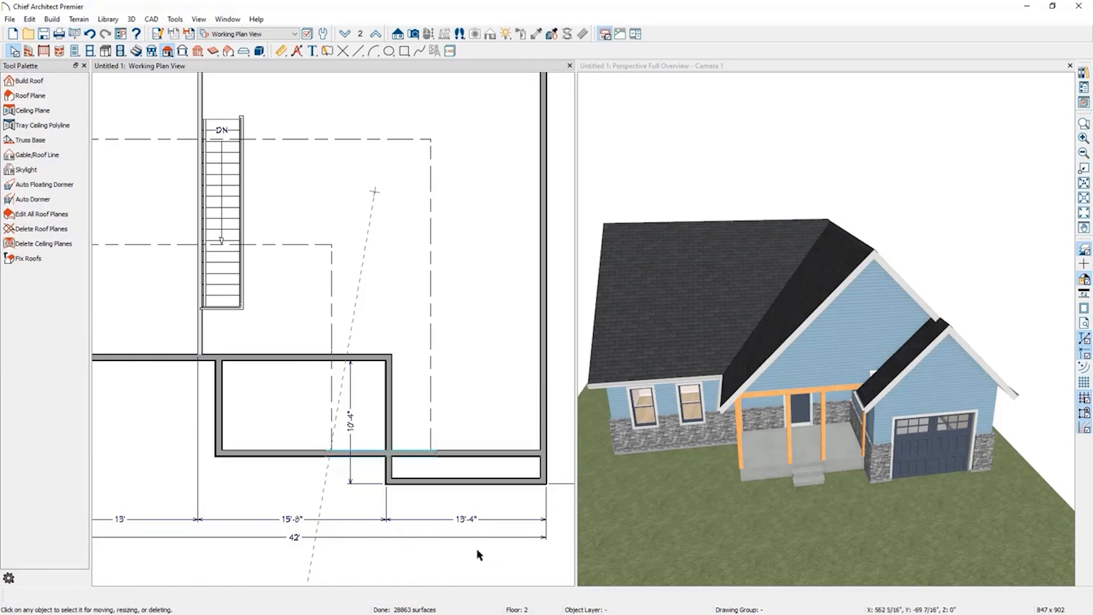
pyautogui.scroll(-1, 477, 530)
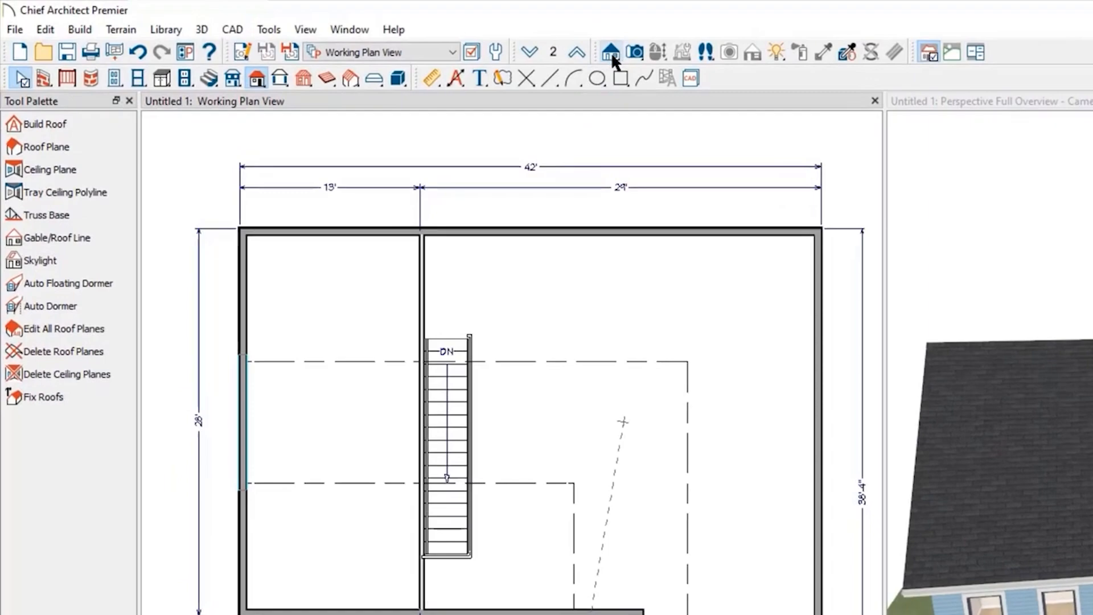
pyautogui.click(610, 53)
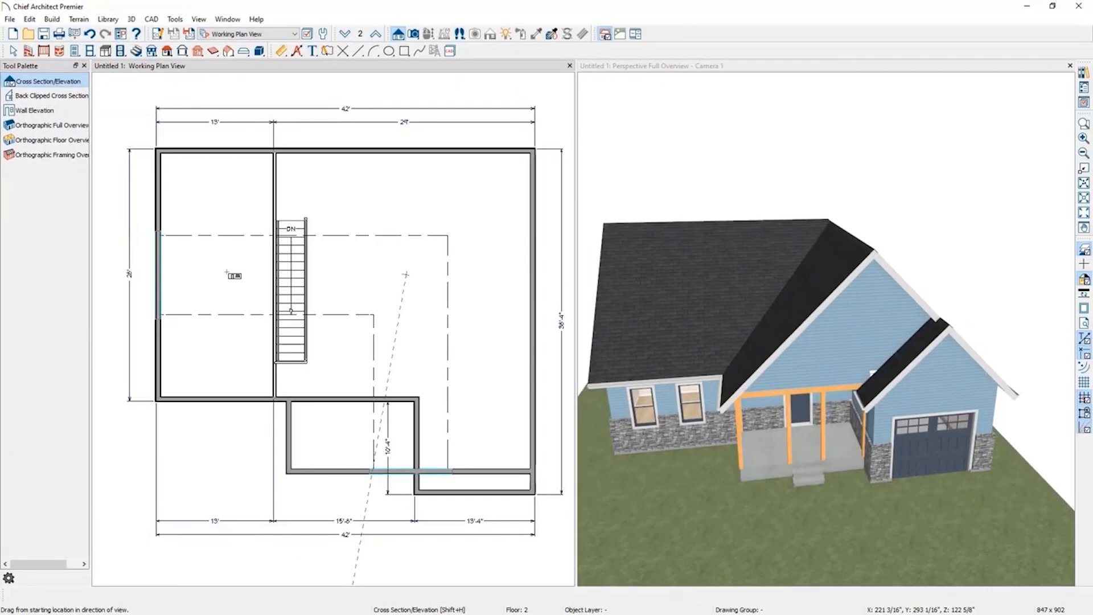
pyautogui.moveTo(348, 417); pyautogui.dragTo(316, 417)
pyautogui.moveTo(198, 270); pyautogui.dragTo(181, 271)
pyautogui.scroll(4, 429, 320)
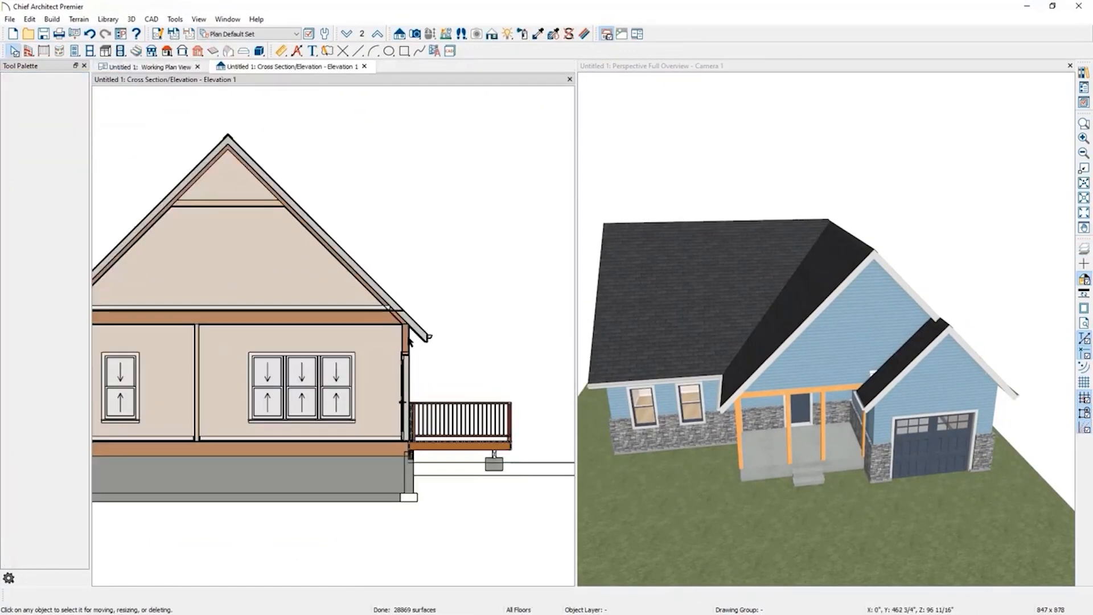
pyautogui.scroll(2, 409, 342)
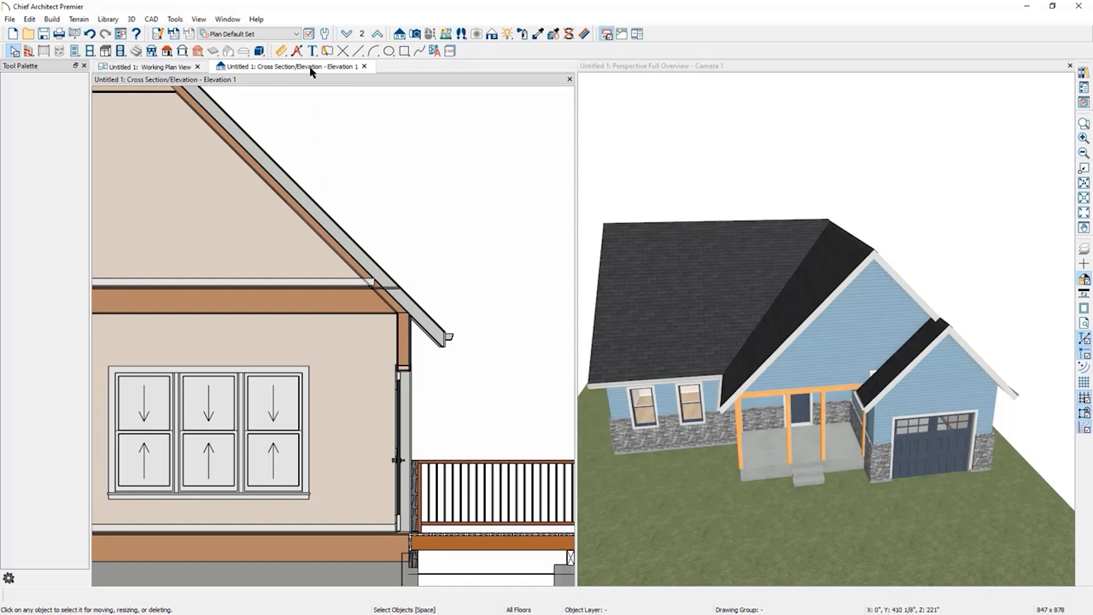
pyautogui.moveTo(309, 71); pyautogui.dragTo(777, 230)
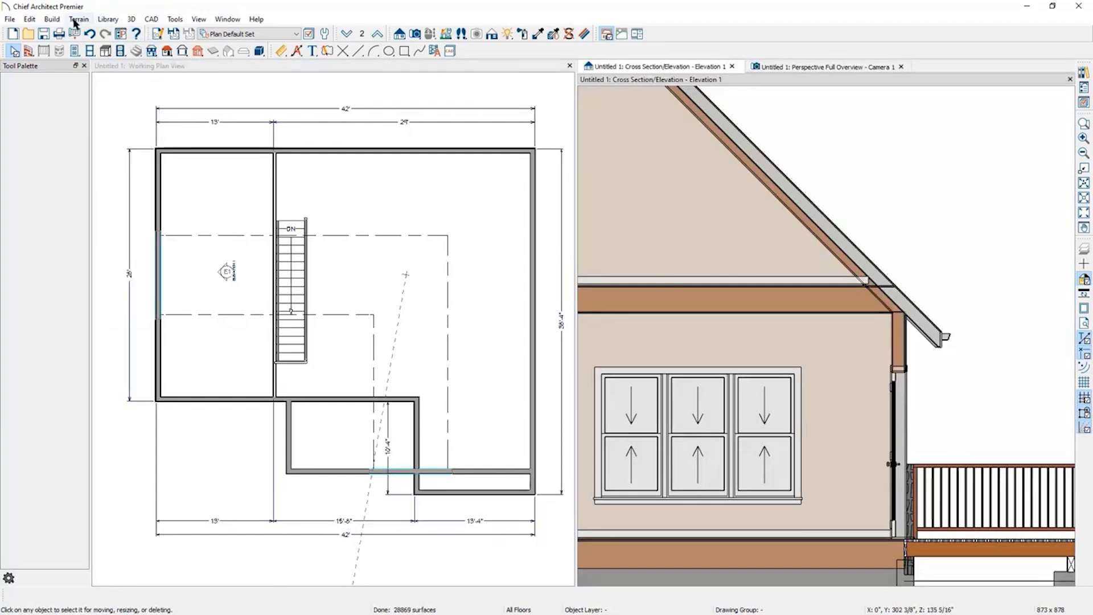
# Rebuild the roof with the roof height raised 15 5/8" from the ceiling height.
pyautogui.click(52, 20)
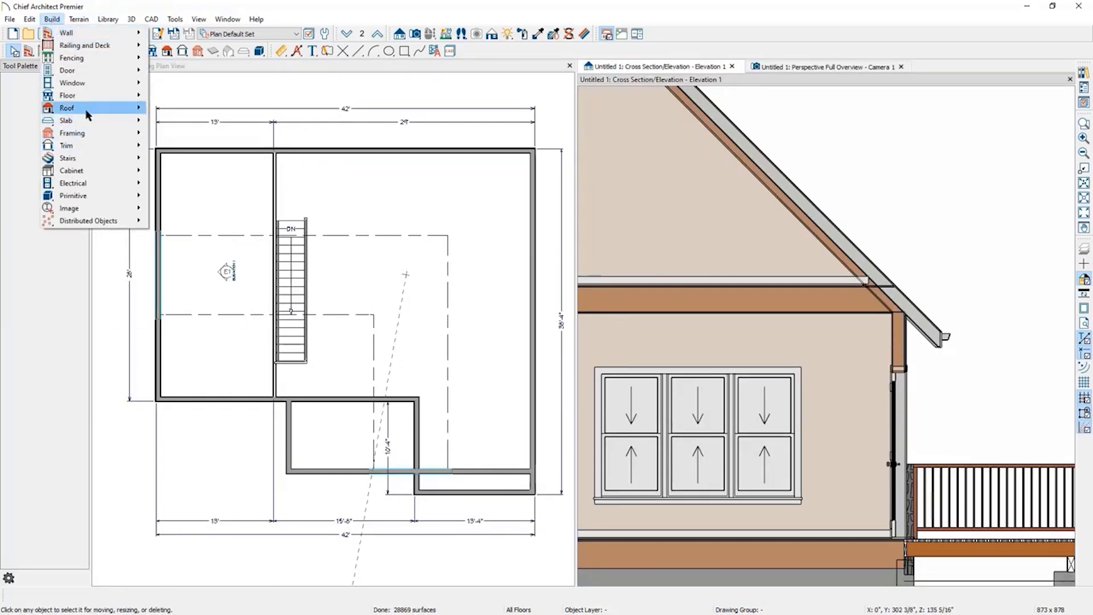
pyautogui.moveTo(88, 108)
pyautogui.click(179, 108)
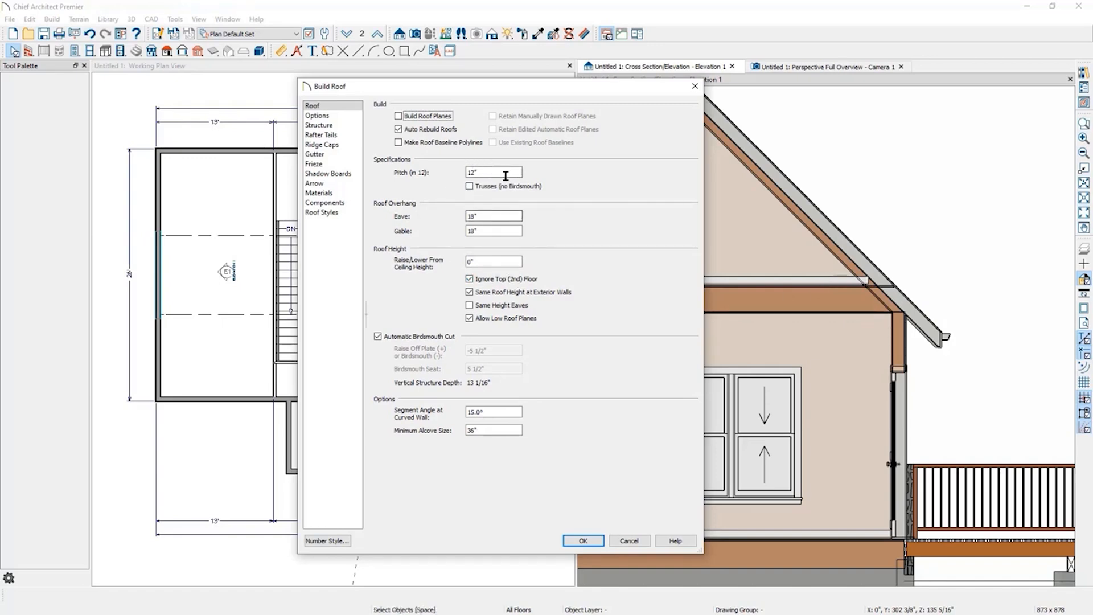
pyautogui.moveTo(498, 262); pyautogui.dragTo(381, 256)
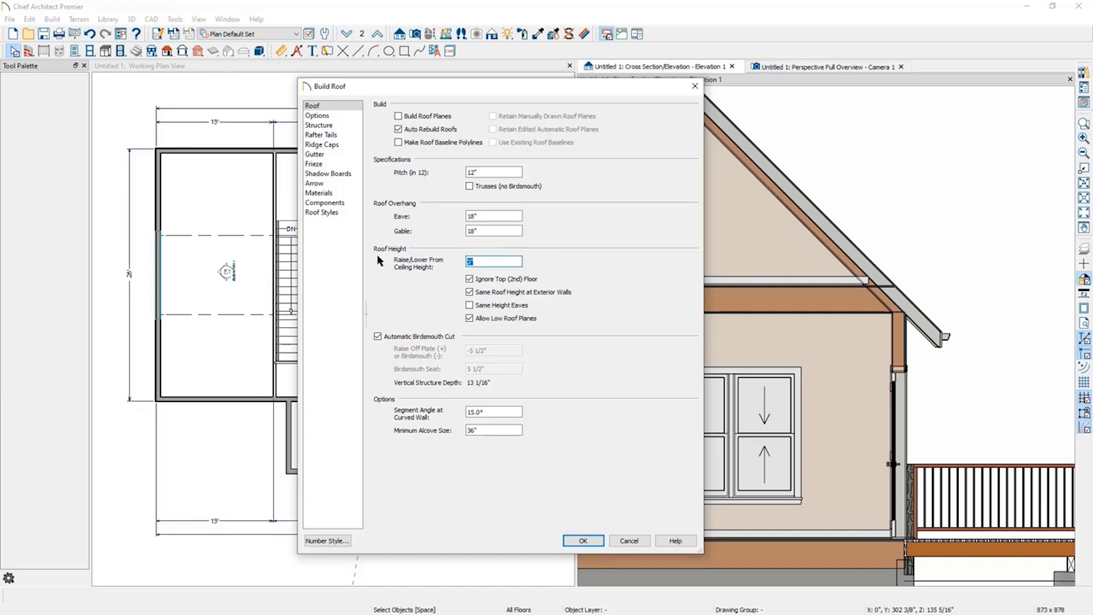
pyautogui.write('15 5/8')
pyautogui.click(582, 541)
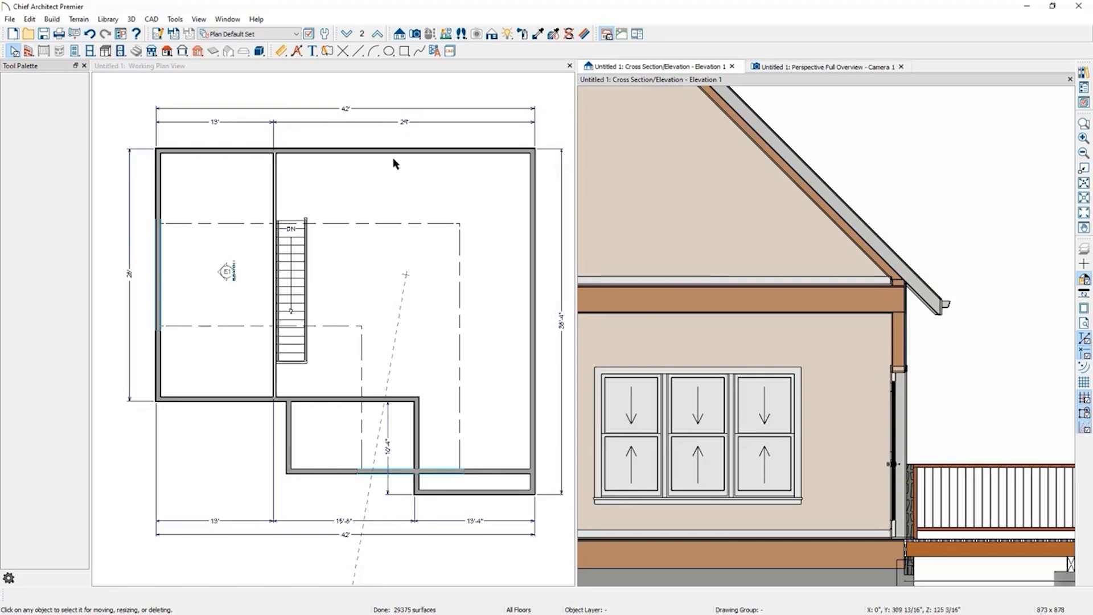
# On the first floor, break the right exterior wall in line with the porch wall and make its upper segment a gable wall.
pyautogui.click(733, 67)
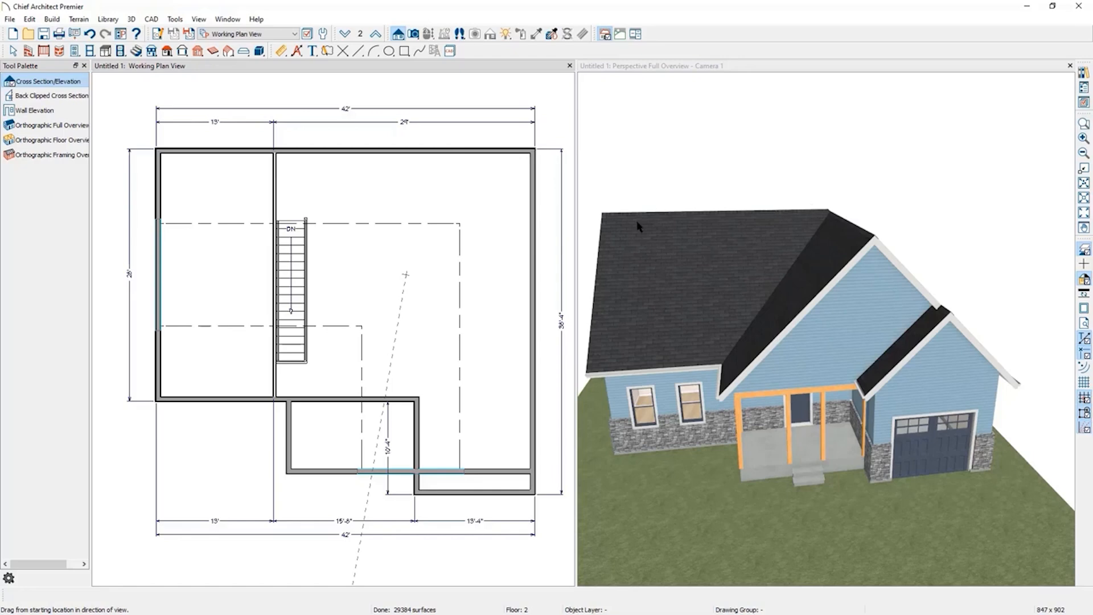
pyautogui.click(949, 218)
pyautogui.moveTo(949, 218); pyautogui.dragTo(912, 369)
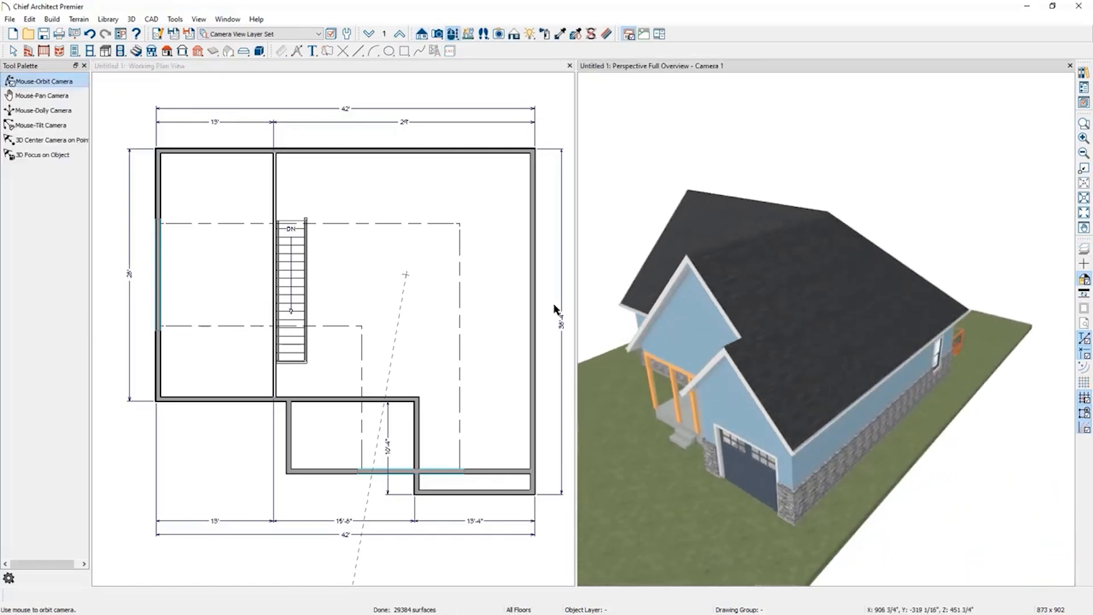
pyautogui.click(390, 66)
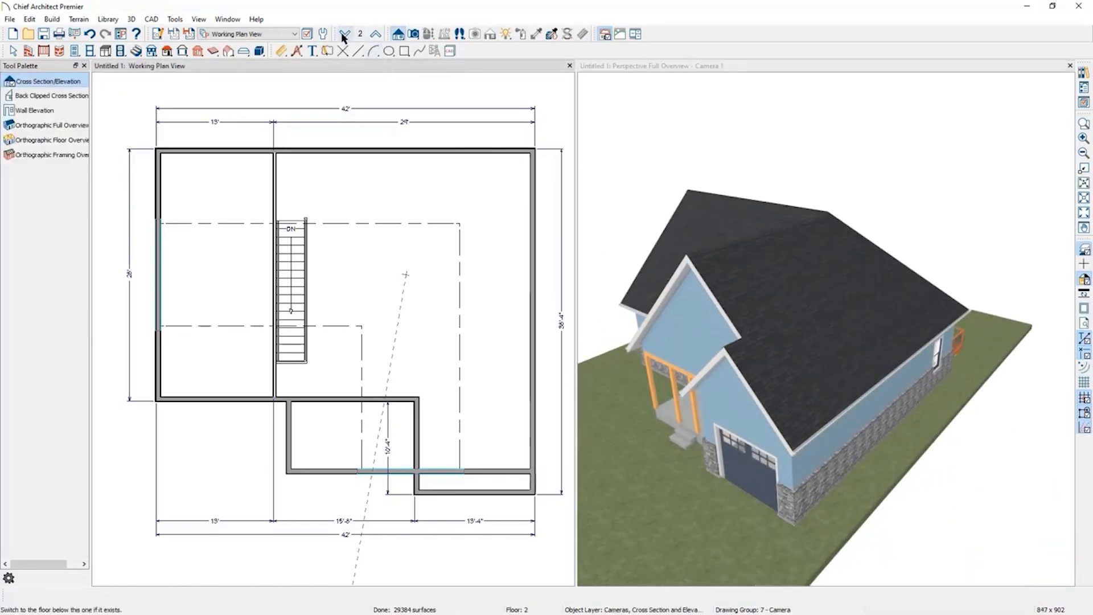
pyautogui.click(344, 34)
pyautogui.press('space')
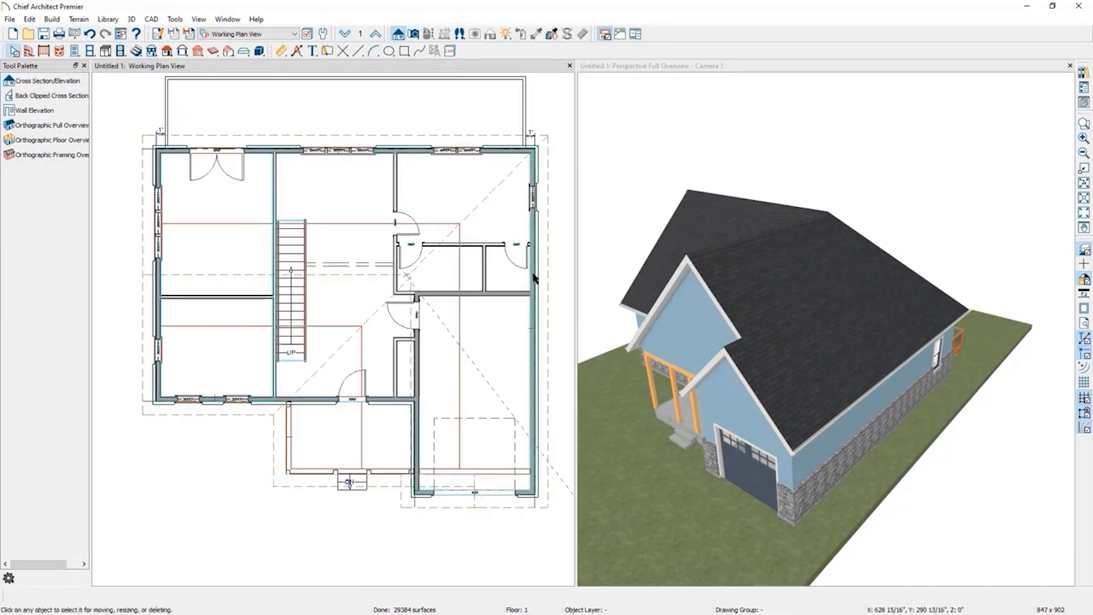
pyautogui.click(536, 272)
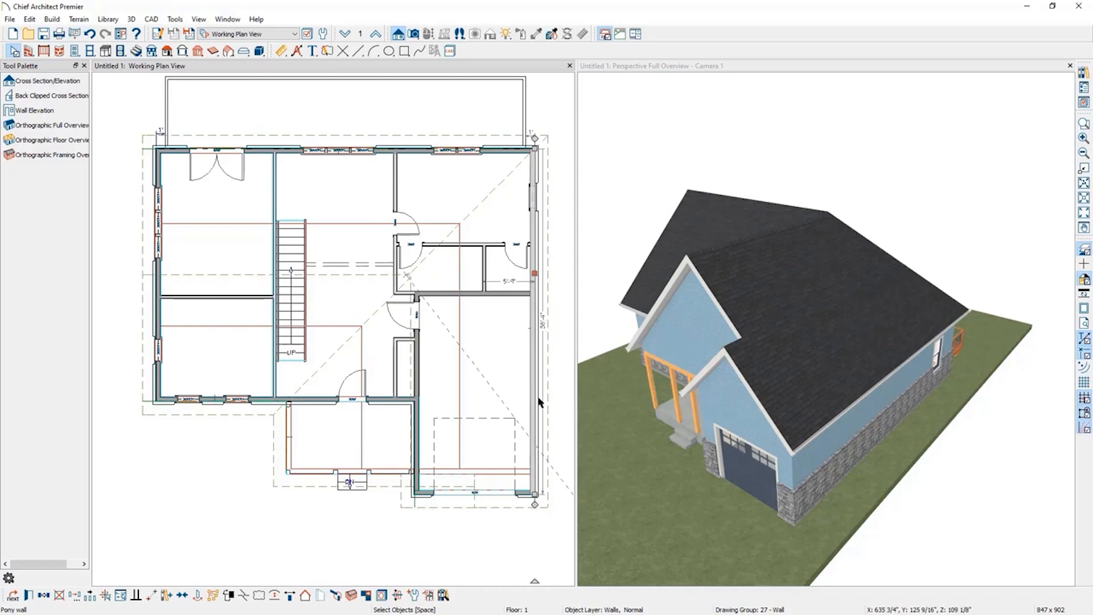
pyautogui.click(247, 596)
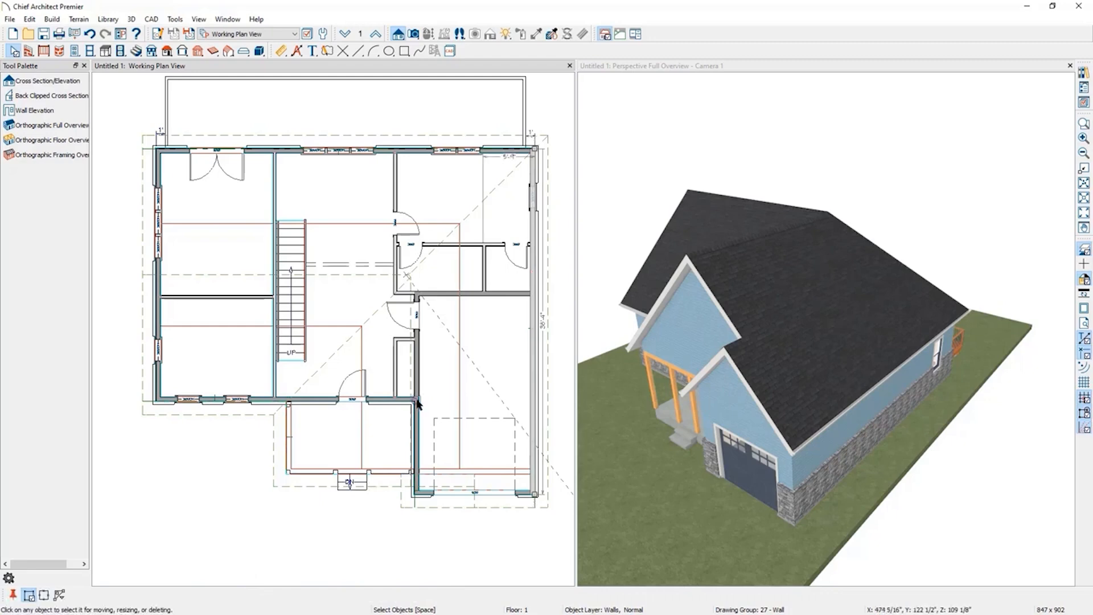
pyautogui.scroll(4, 418, 403)
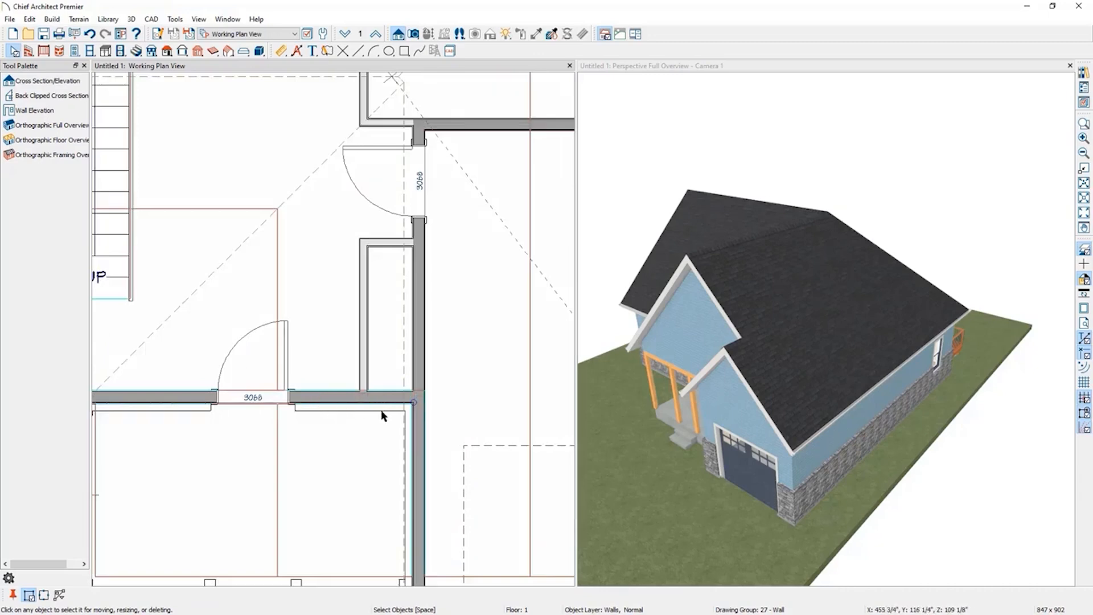
pyautogui.scroll(-3, 381, 416)
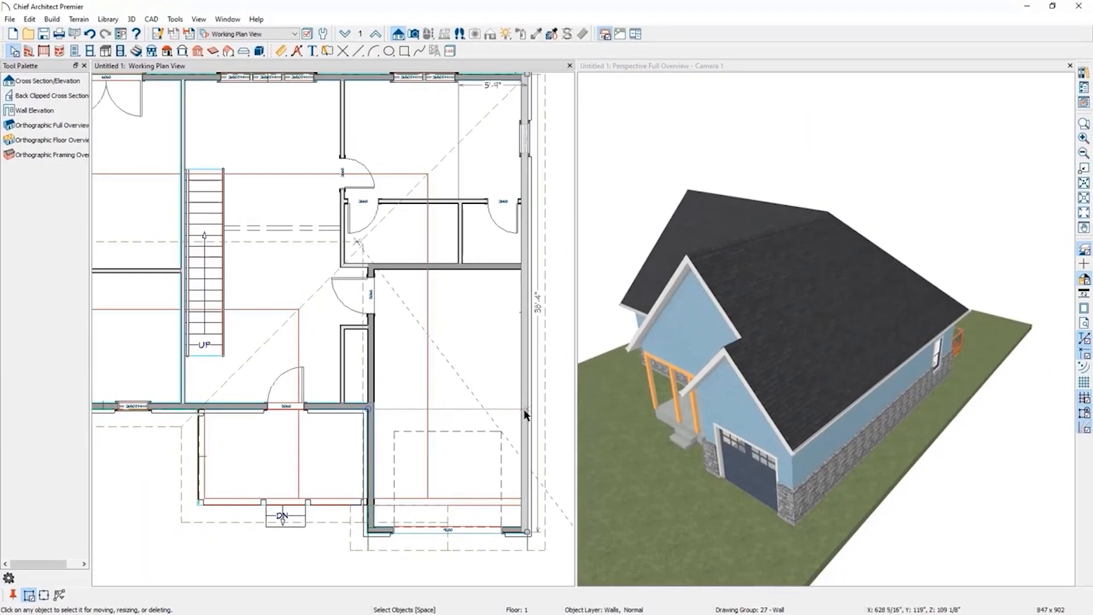
pyautogui.click(525, 410)
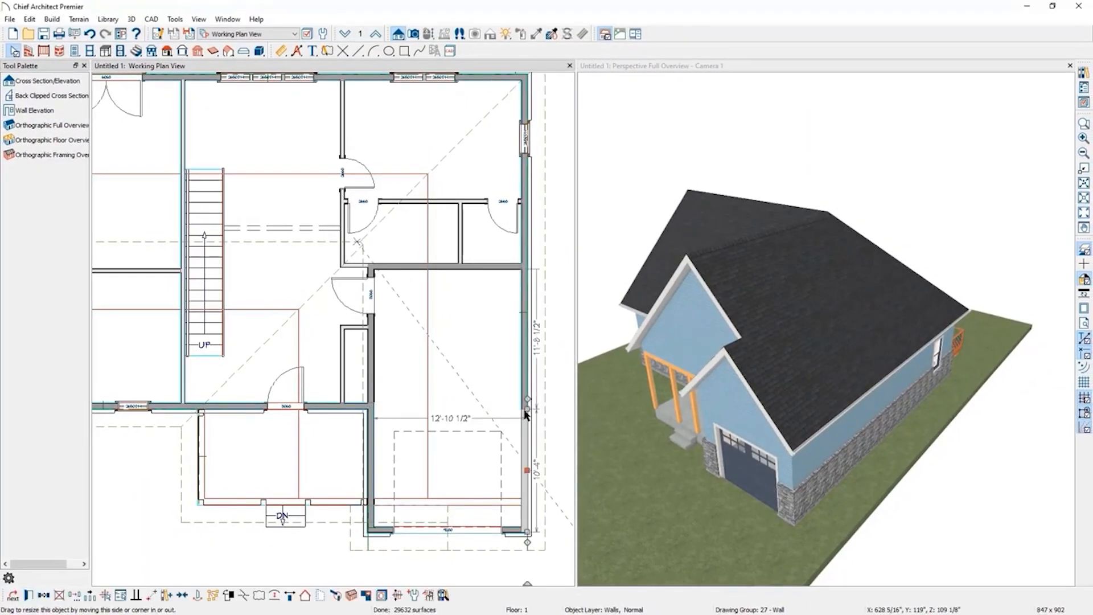
pyautogui.click(525, 361)
pyautogui.click(525, 365)
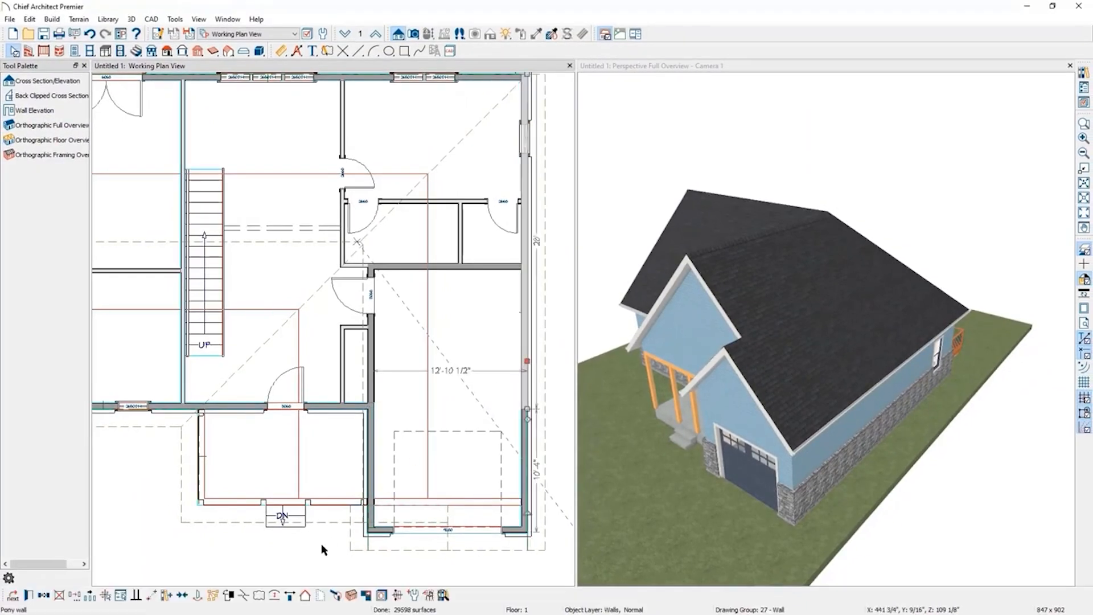
pyautogui.click(306, 596)
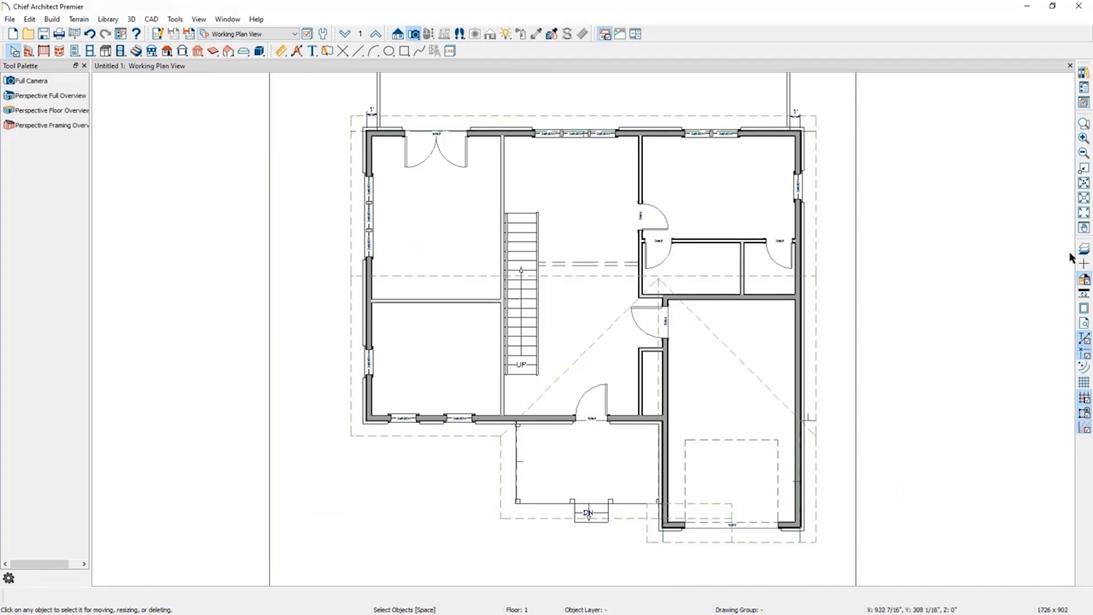
# Place an auto floating dormer on the front roof of the second floor's left room.
pyautogui.click(376, 36)
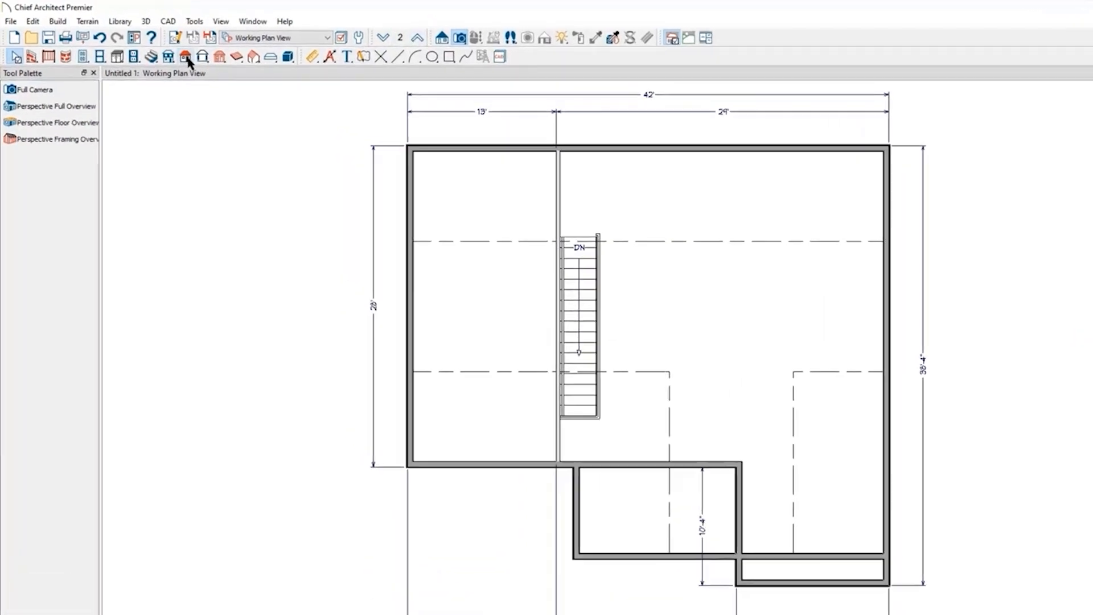
pyautogui.click(187, 58)
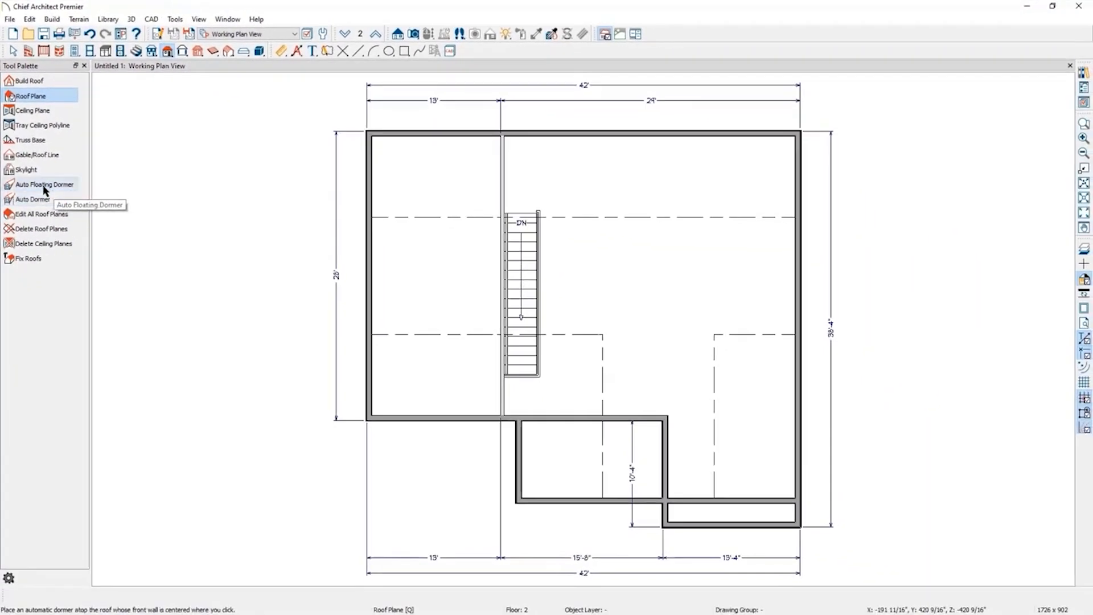
pyautogui.click(40, 186)
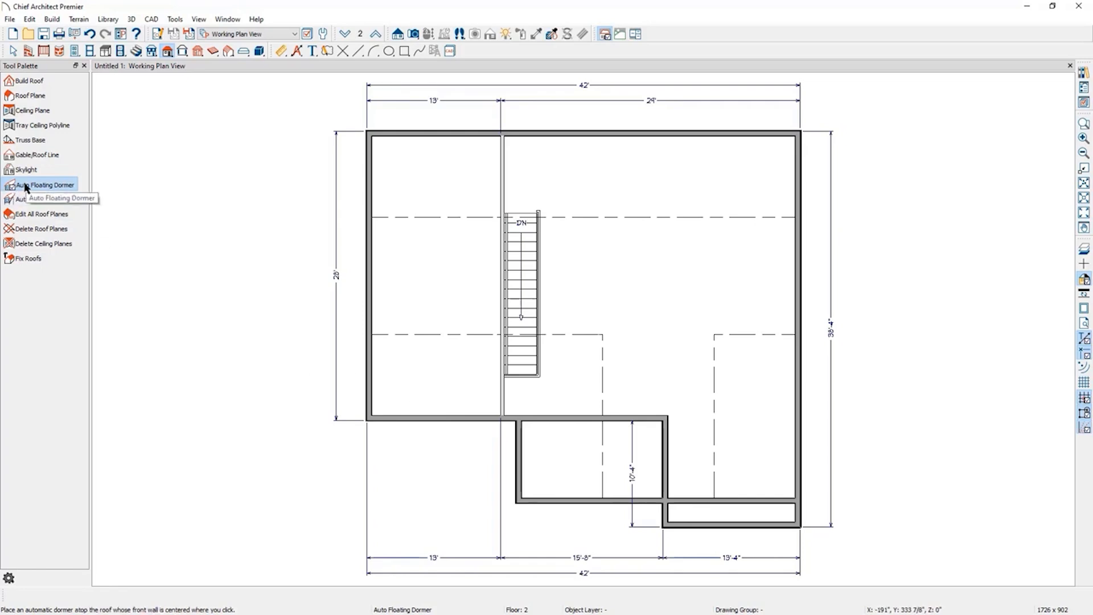
pyautogui.click(434, 406)
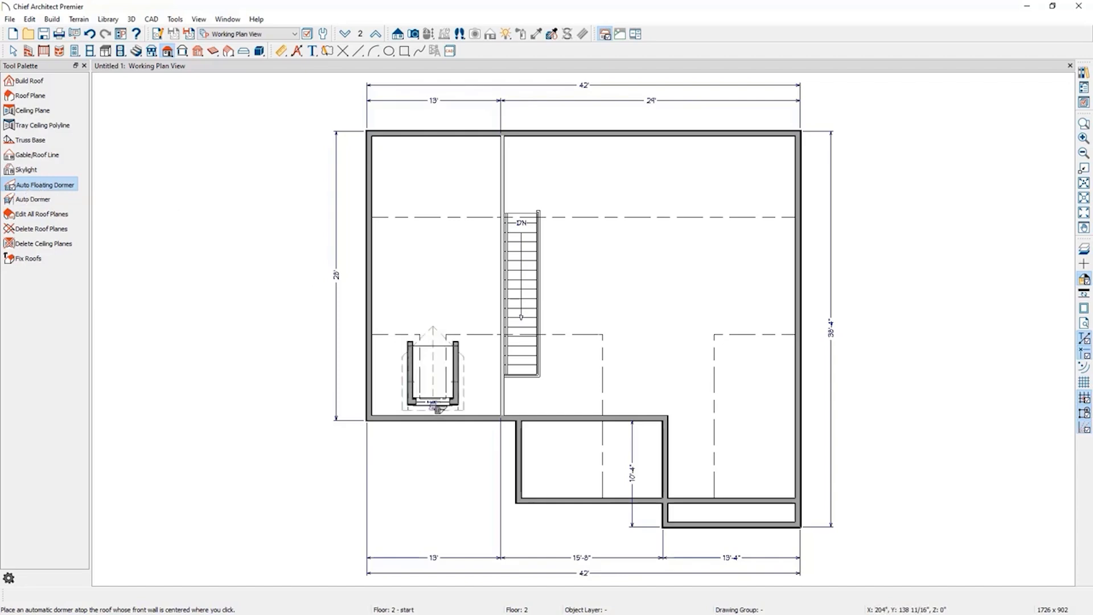
# Create a full camera view inside the second floor's left room looking toward the dormer.
pyautogui.click(414, 35)
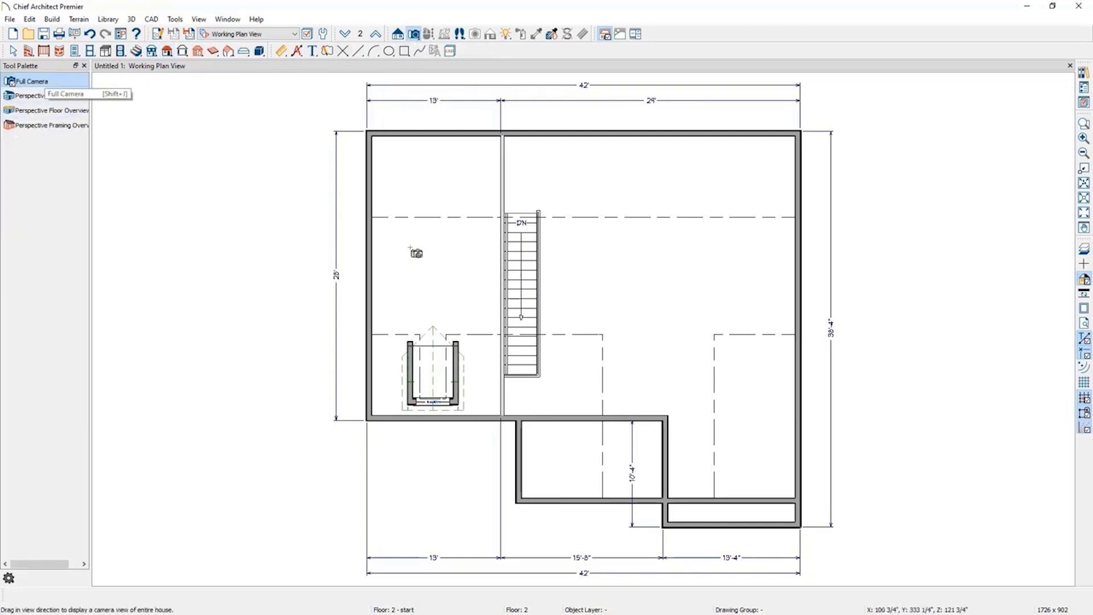
pyautogui.moveTo(485, 234); pyautogui.dragTo(450, 342)
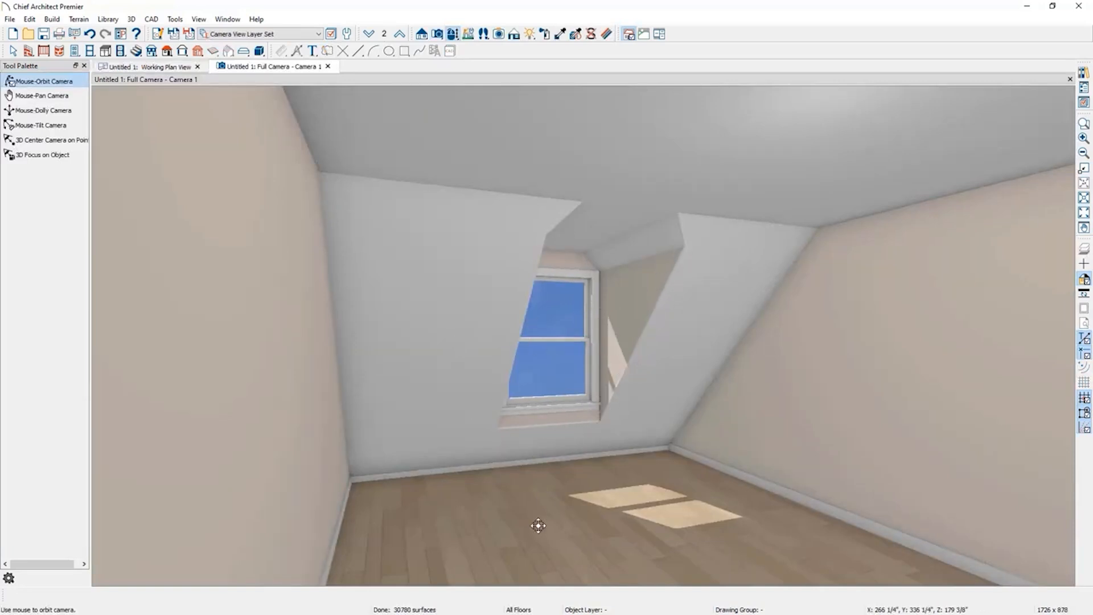
pyautogui.click(174, 68)
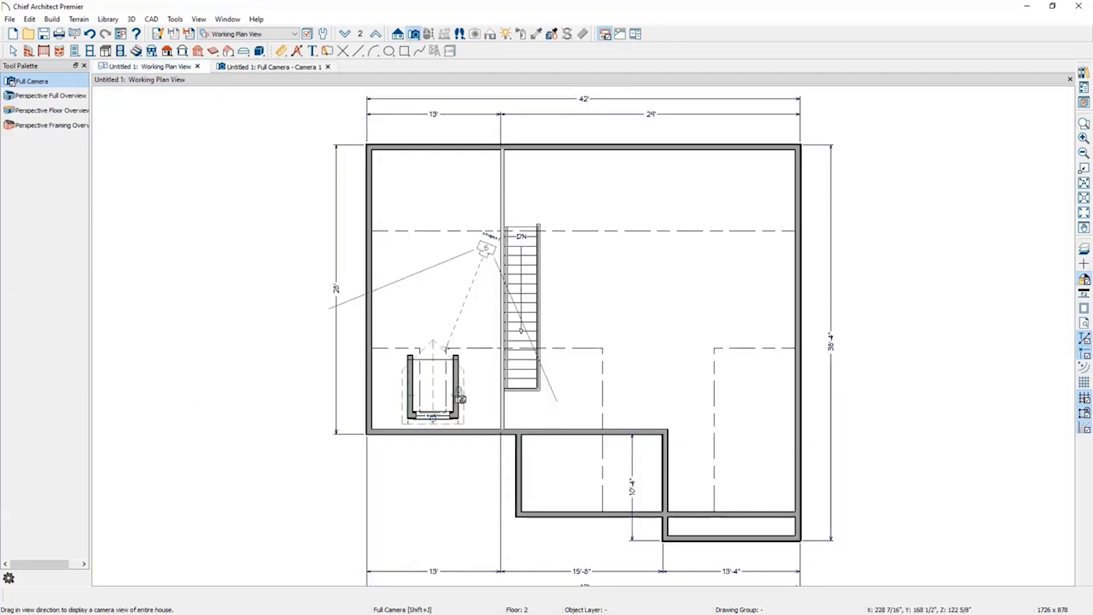
pyautogui.press('space')
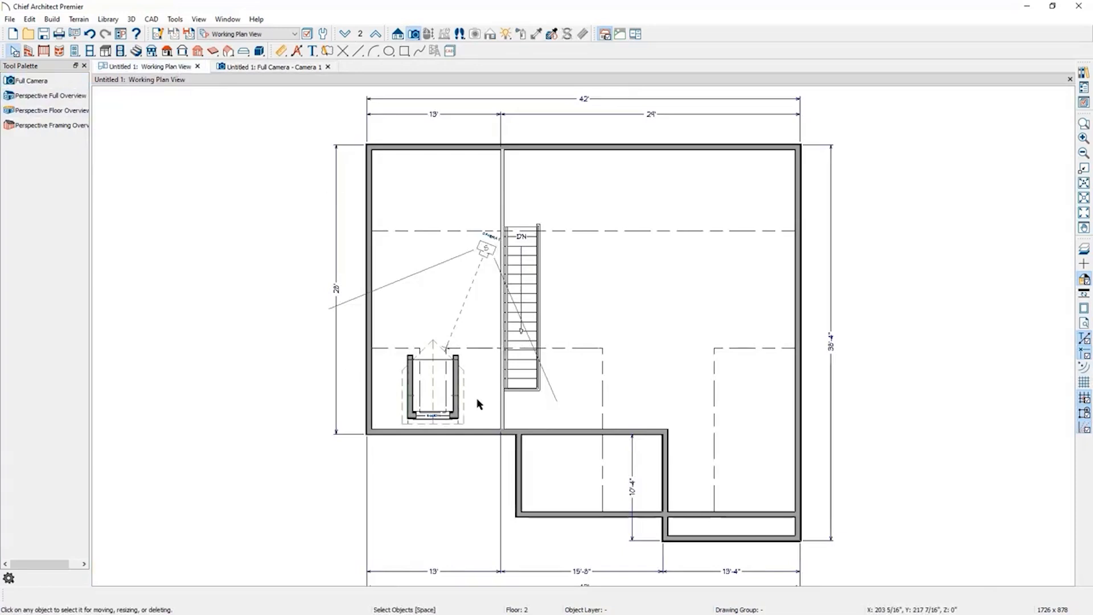
# Open the dormer's specification to review its roof and wall settings, then close it without changes.
pyautogui.click(455, 406)
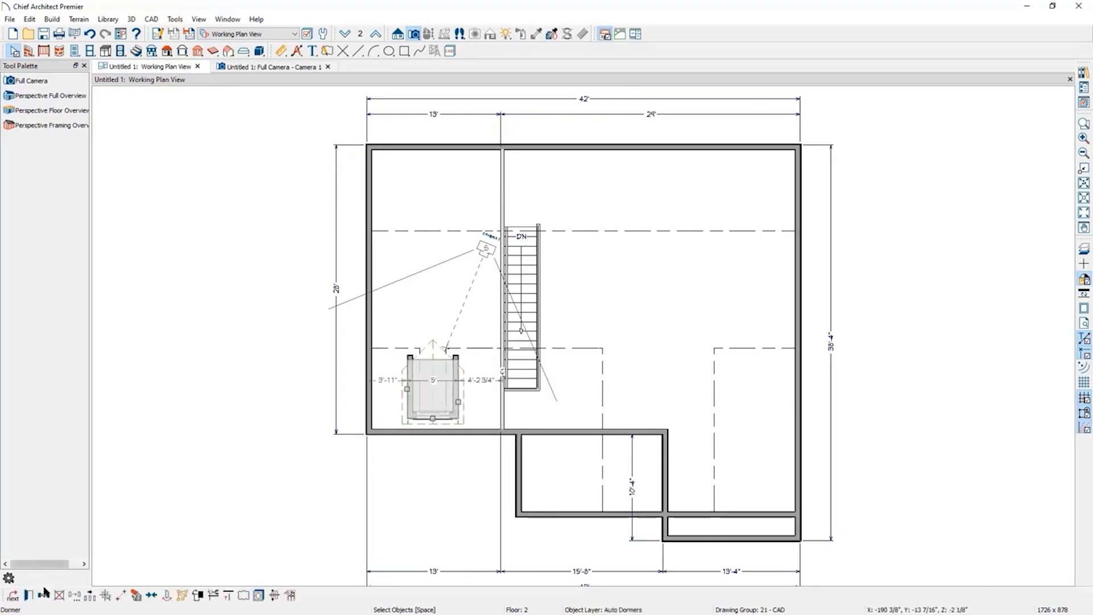
pyautogui.click(28, 597)
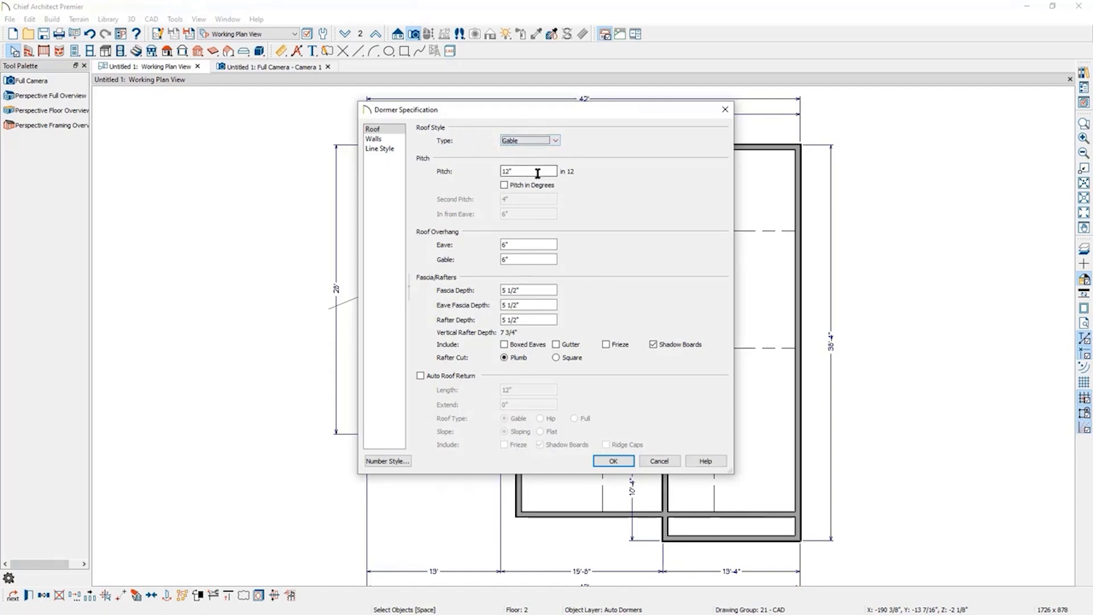
pyautogui.click(395, 141)
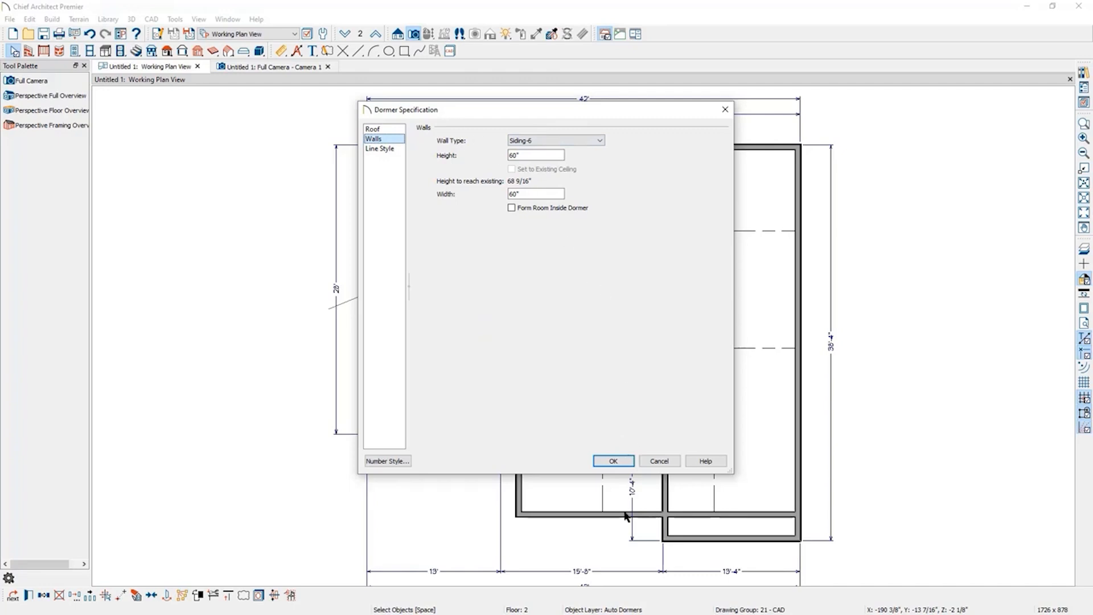
pyautogui.click(660, 462)
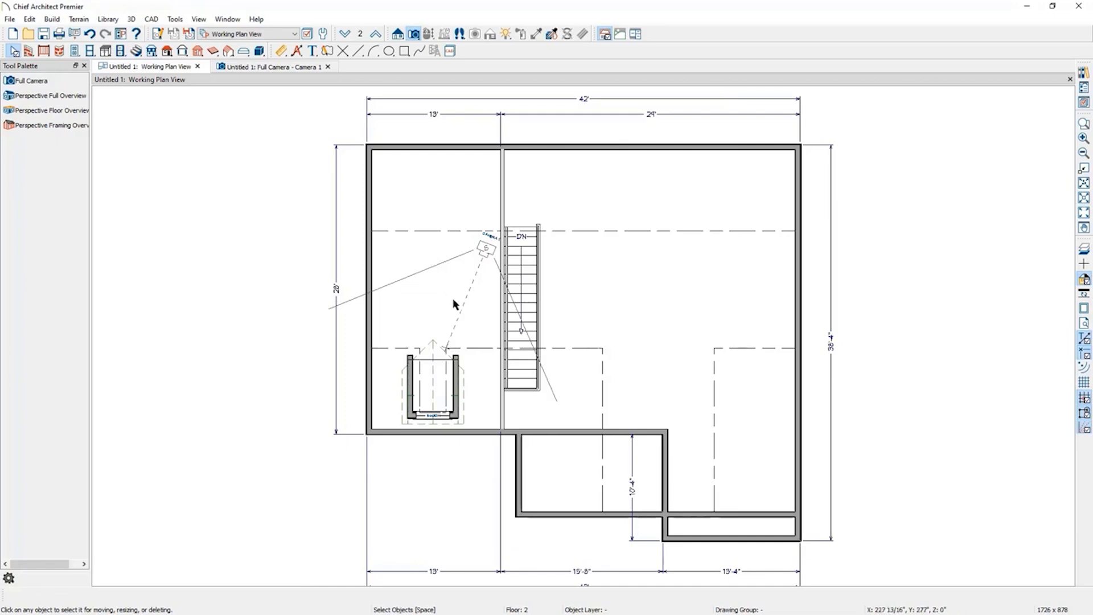
pyautogui.click(167, 51)
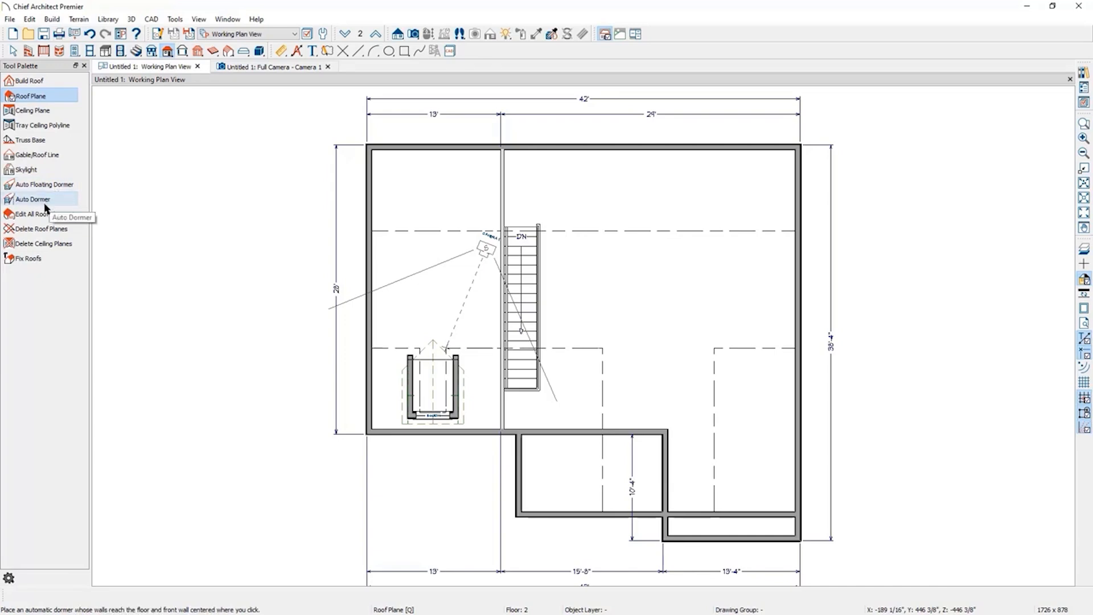
# Draw an interior wall about 13' long across the upper part of the second floor's left room, from the exterior wall to the partition.
pyautogui.click(30, 52)
pyautogui.click(43, 96)
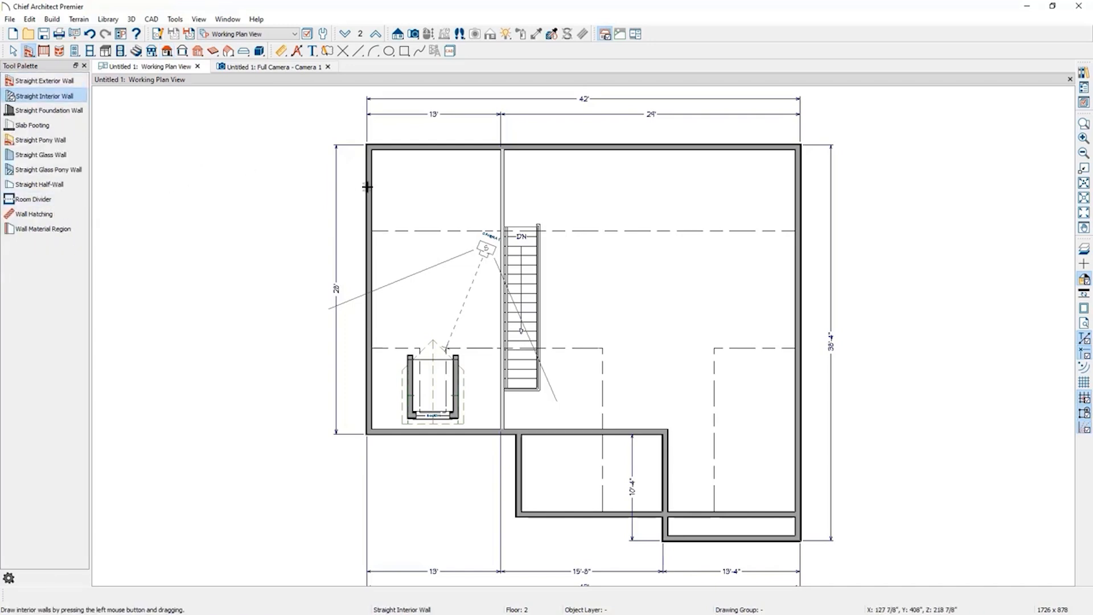
pyautogui.moveTo(367, 187)
pyautogui.mouseDown()
pyautogui.moveTo(791, 179)
pyautogui.moveTo(455, 163)
pyautogui.mouseUp()
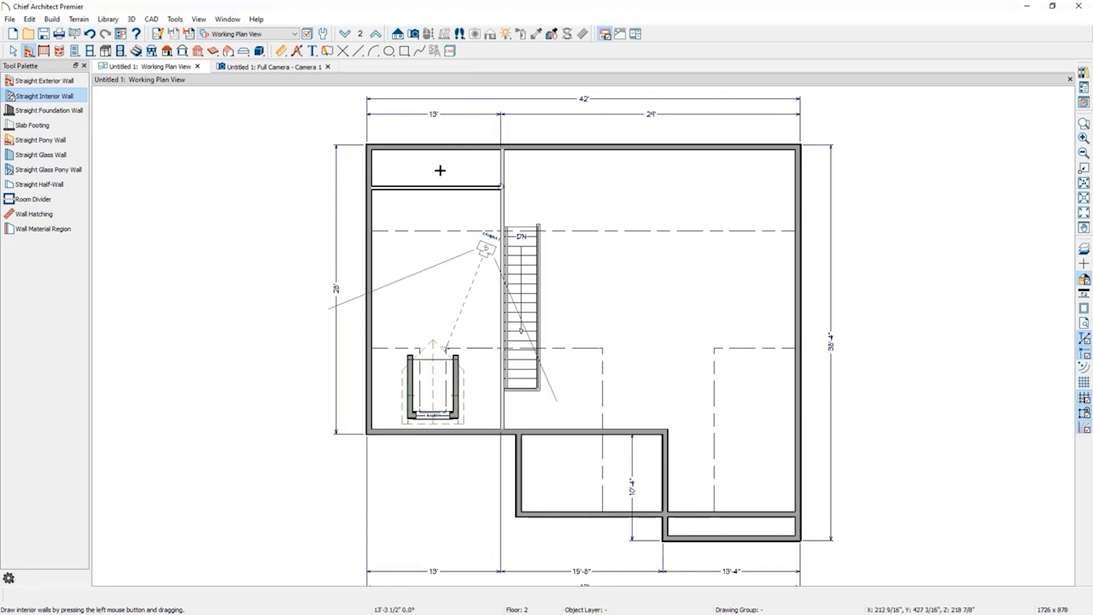
# Place an auto dormer on the rear roof over the new narrow space at the top of the left room.
pyautogui.click(167, 52)
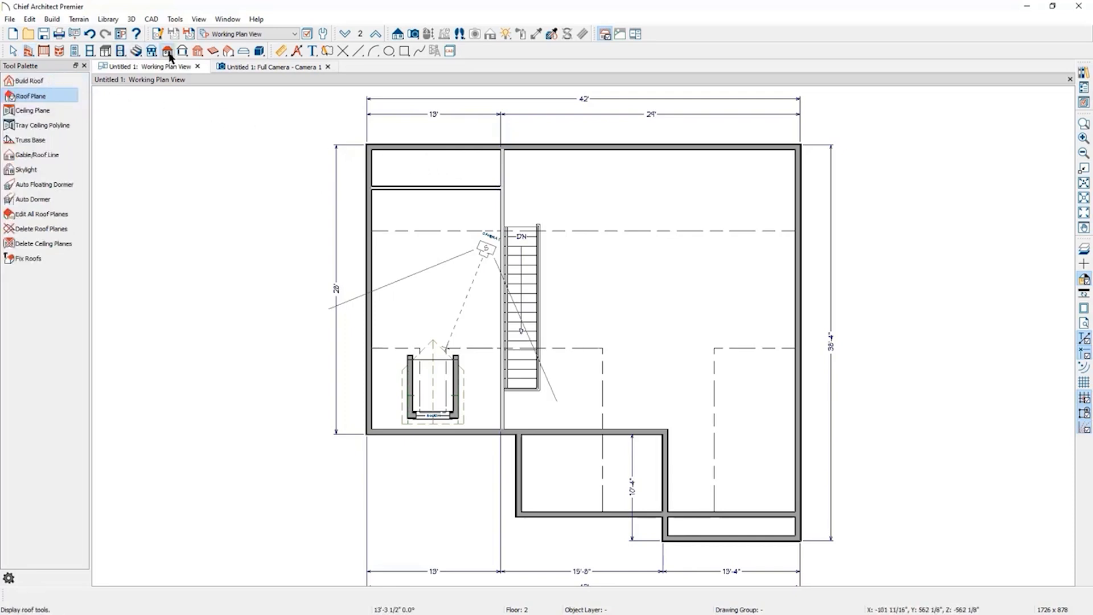
pyautogui.click(33, 200)
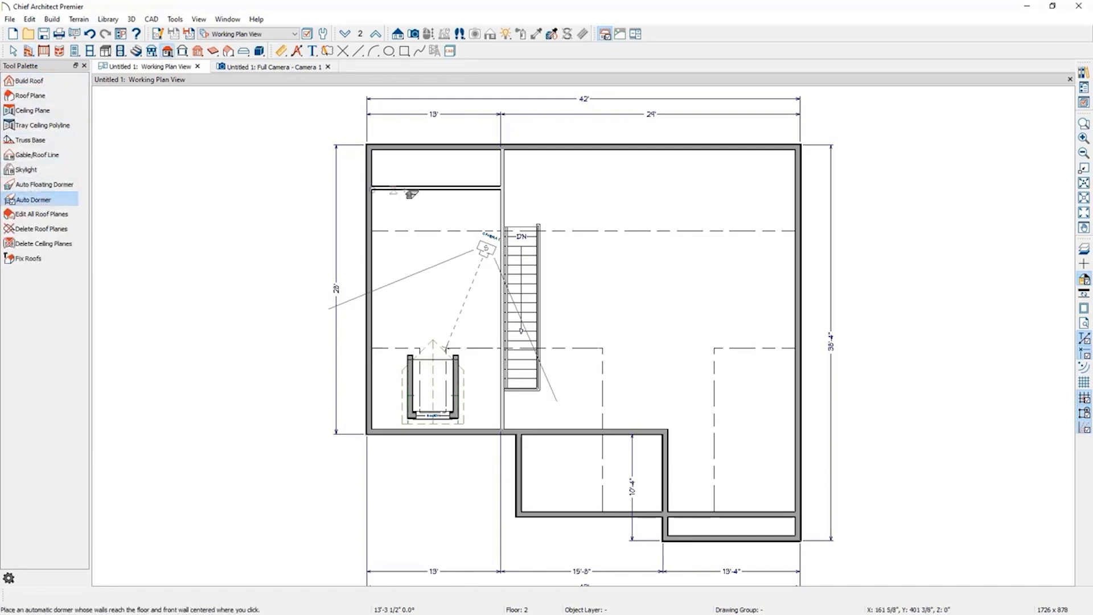
pyautogui.click(437, 160)
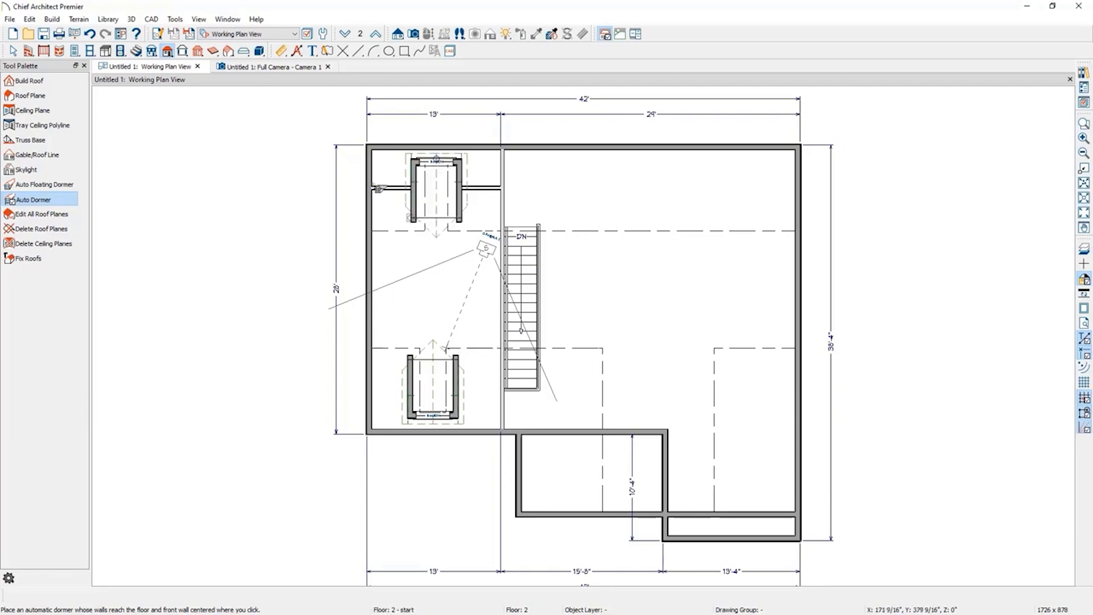
# Orbit and zoom the full camera view to examine the dormer from inside the room, then close the camera view.
pyautogui.click(290, 68)
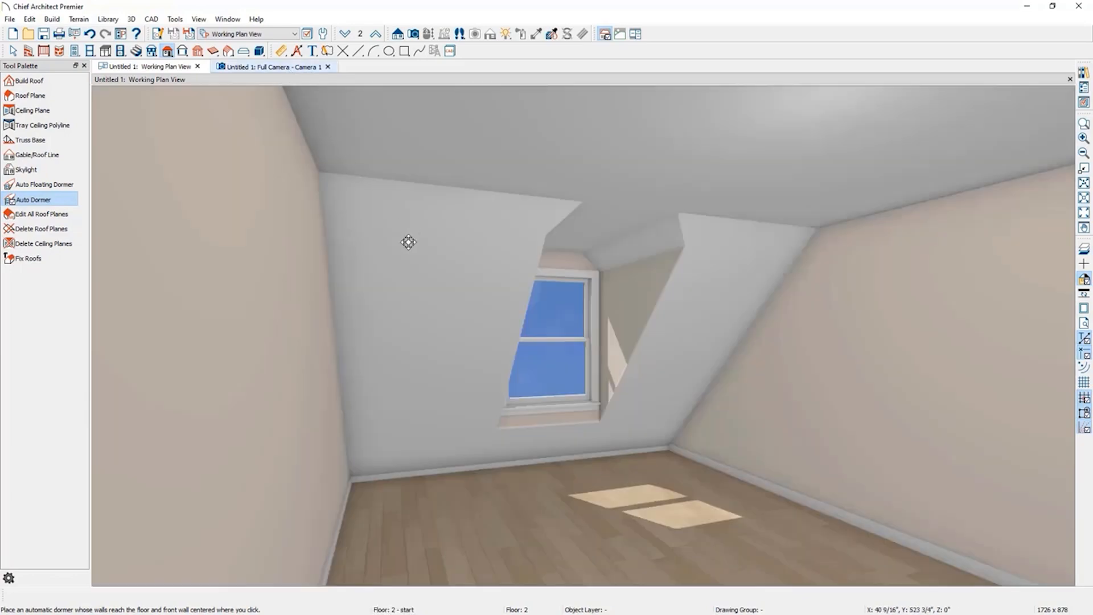
pyautogui.moveTo(410, 295); pyautogui.dragTo(747, 305)
pyautogui.scroll(7, 572, 334)
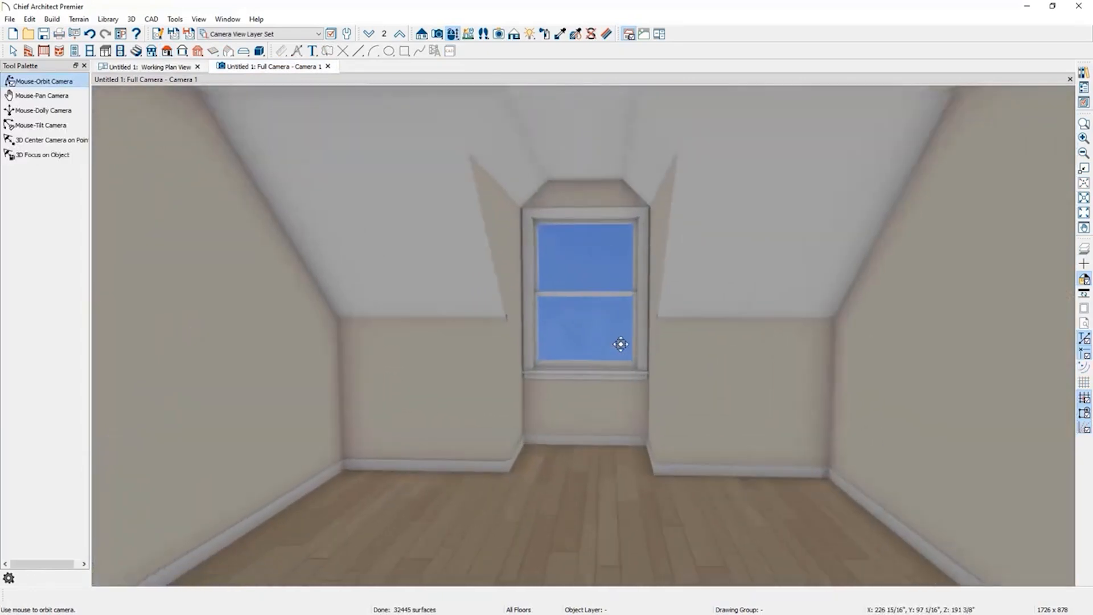
pyautogui.scroll(2, 621, 344)
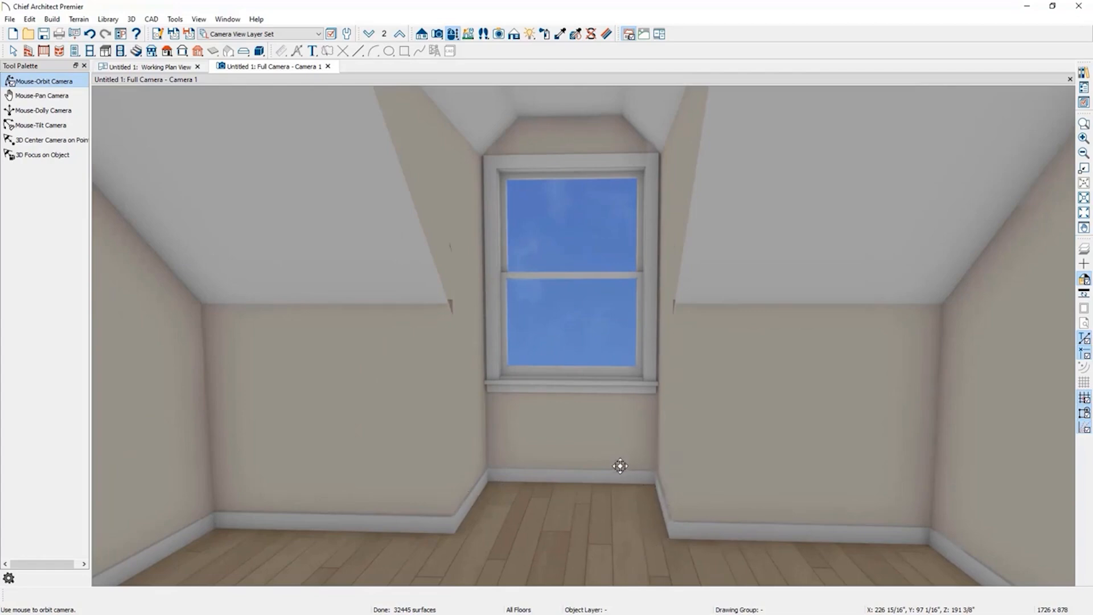
pyautogui.moveTo(400, 350); pyautogui.dragTo(424, 349)
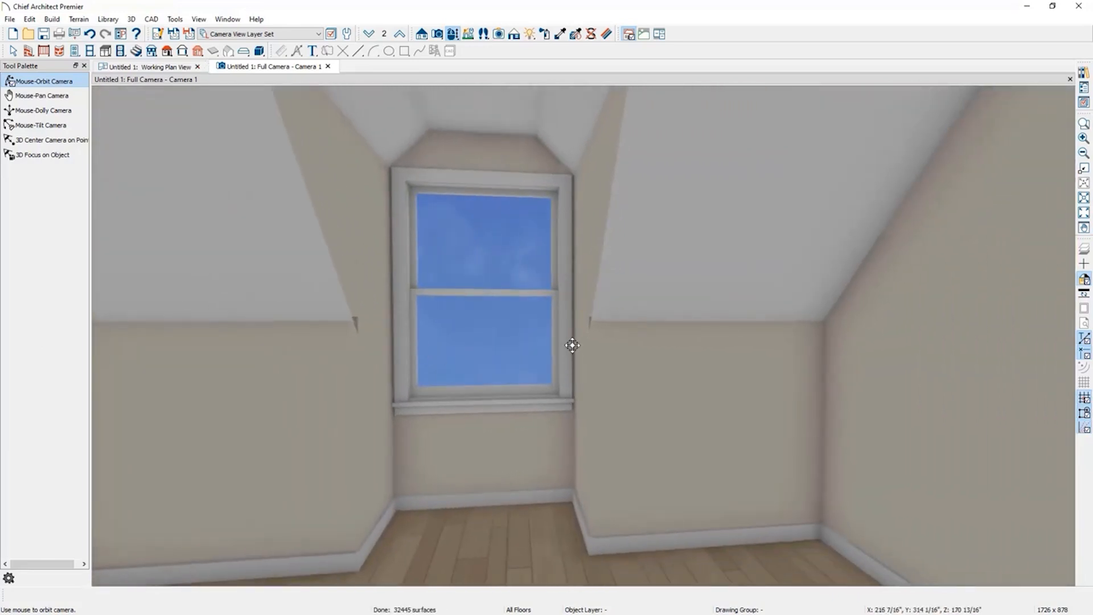
pyautogui.click(328, 66)
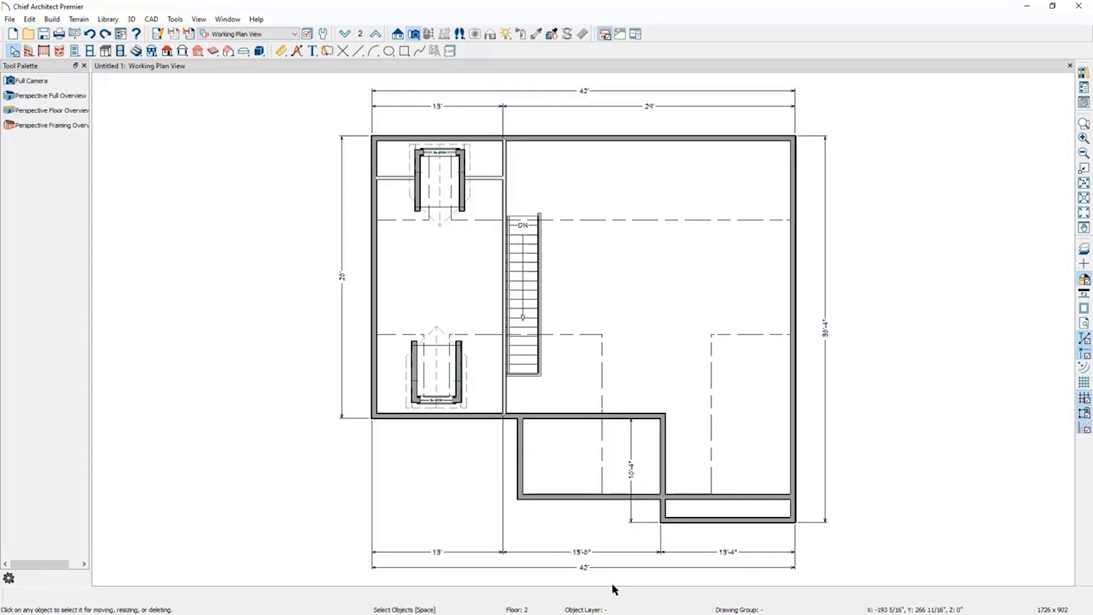
# Go down to the first floor and hide the Roof Planes and Roofs, Openings layers in the layer display options.
pyautogui.click(346, 35)
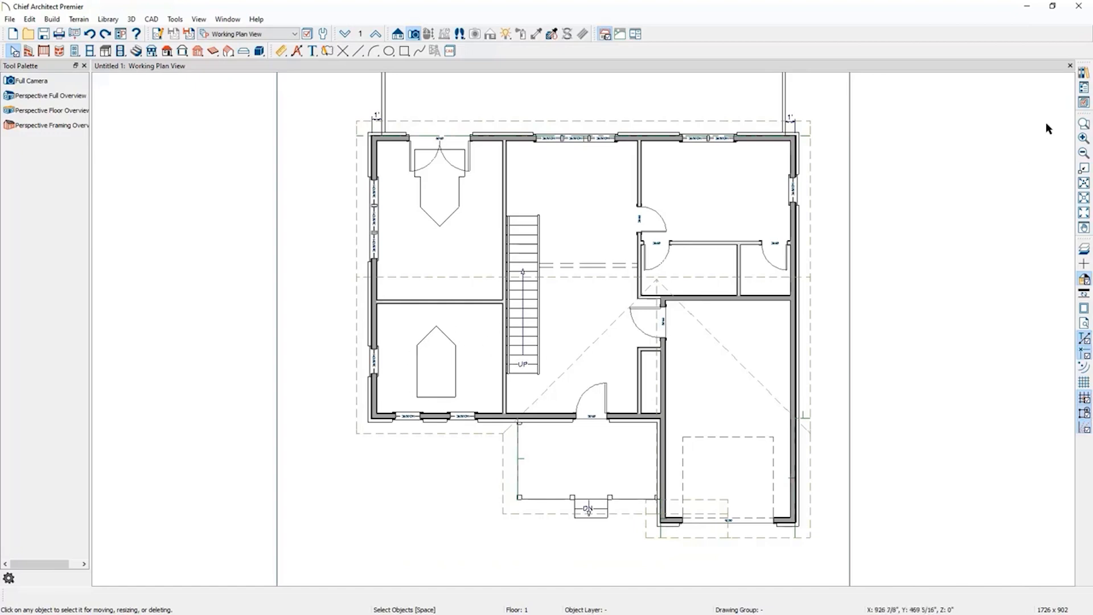
pyautogui.click(1083, 104)
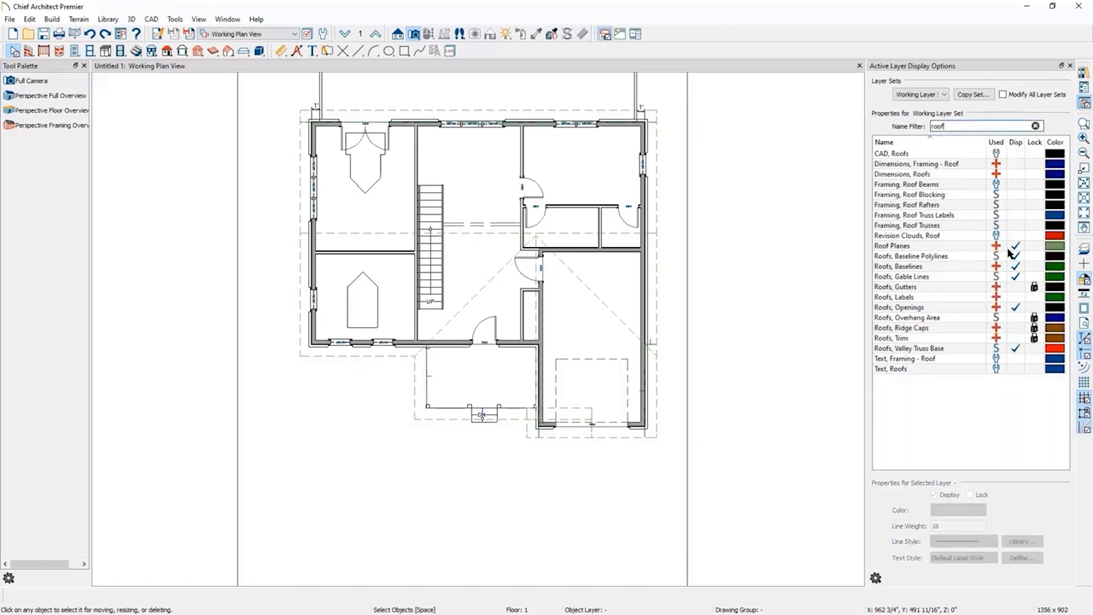
pyautogui.click(1018, 248)
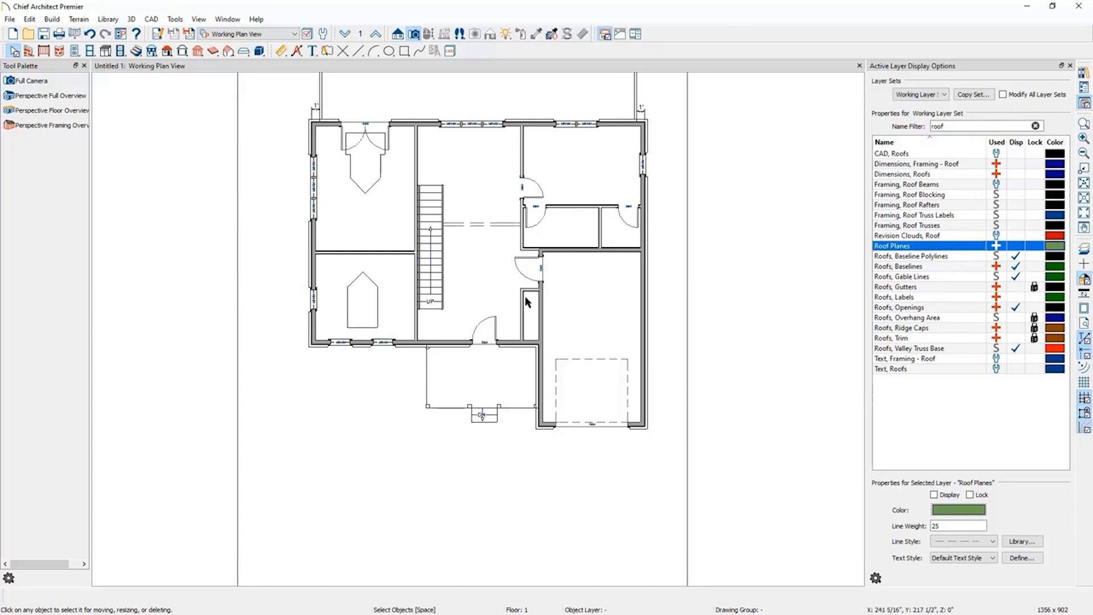
pyautogui.click(1017, 308)
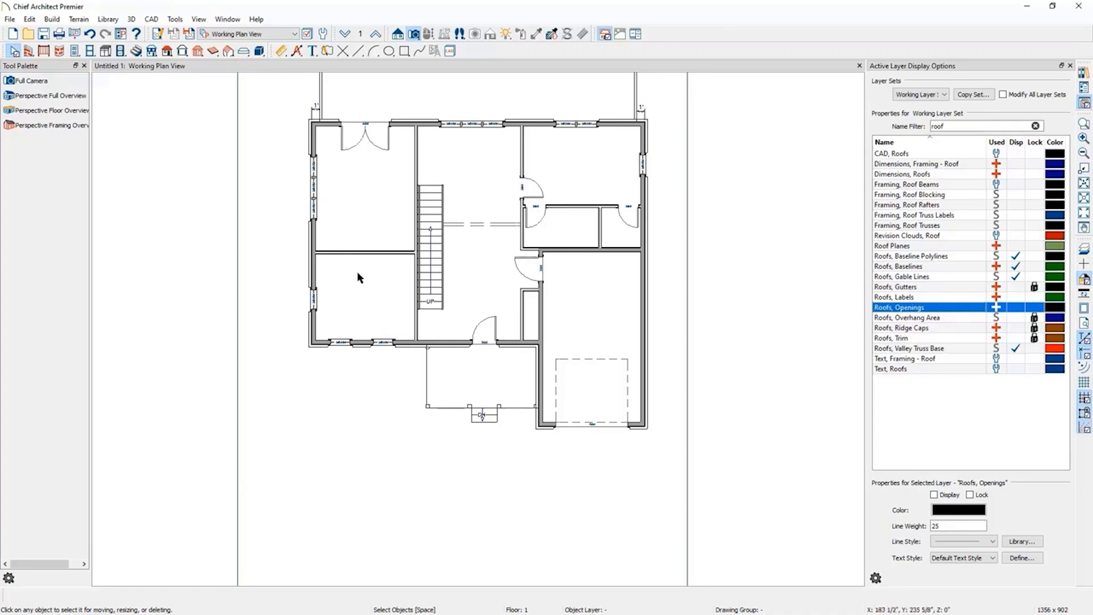
# Place doorways in the upper partition of the first floor's left room and in its wall beside the stairs.
pyautogui.scroll(2, 360, 277)
pyautogui.scroll(1, 367, 279)
pyautogui.scroll(1, 367, 279)
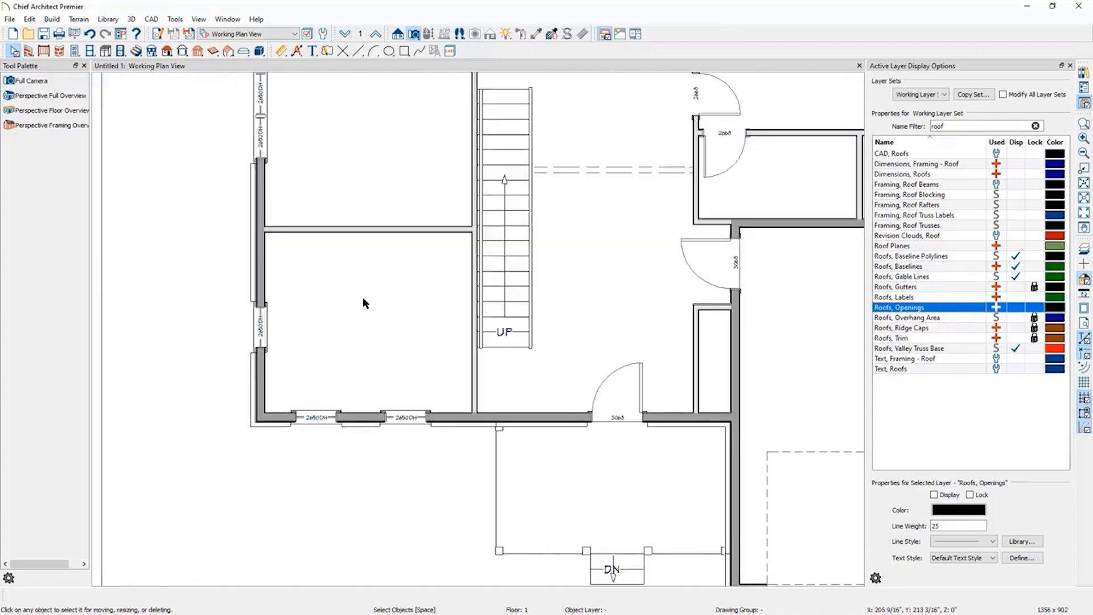
pyautogui.scroll(1, 363, 293)
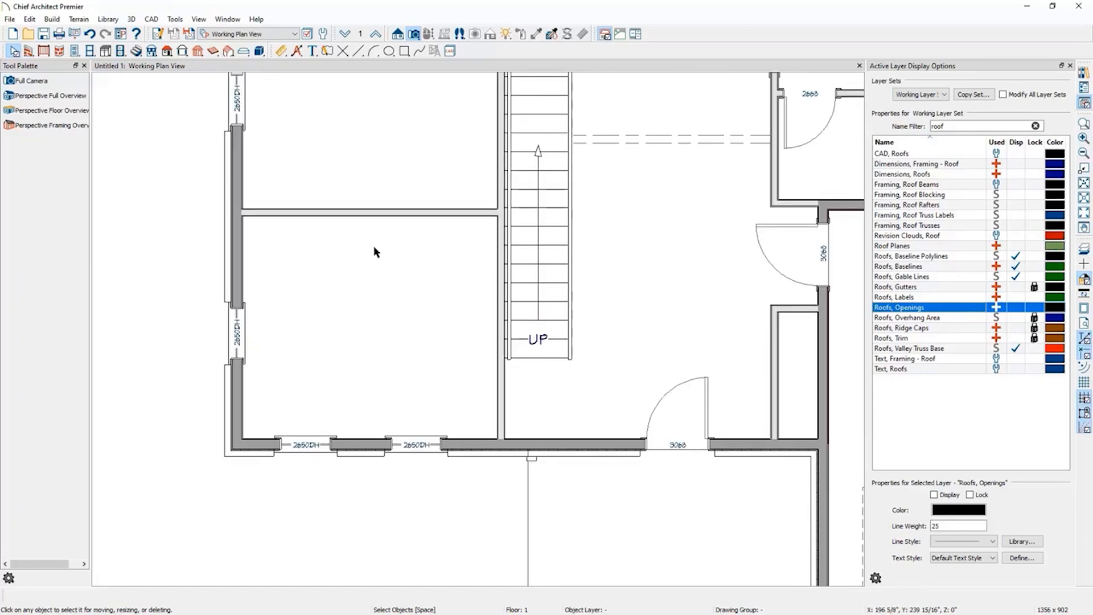
pyautogui.click(74, 51)
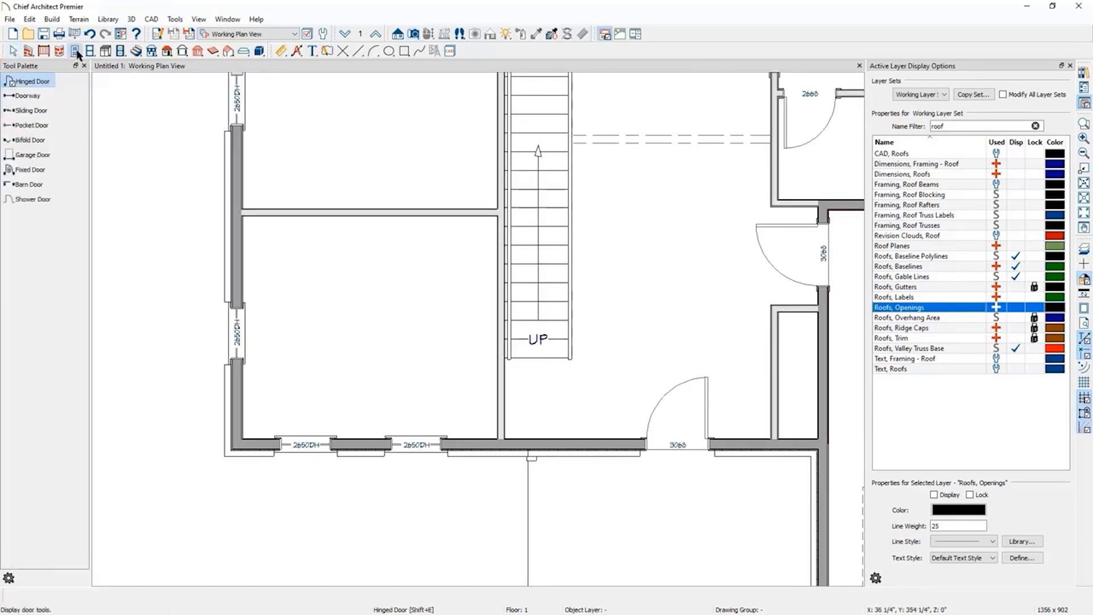
pyautogui.click(27, 96)
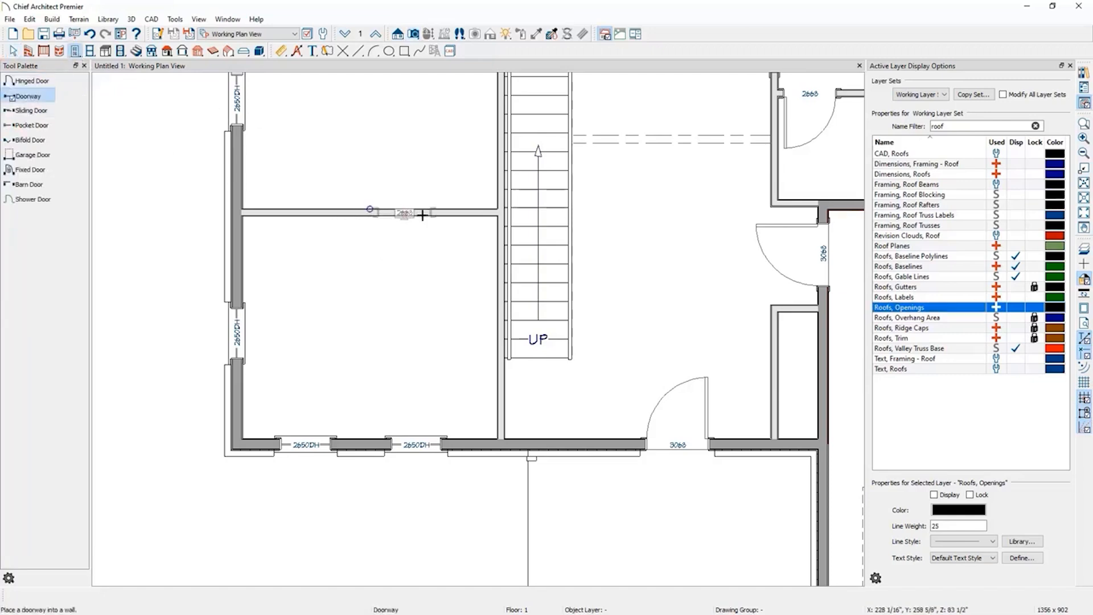
pyautogui.click(462, 214)
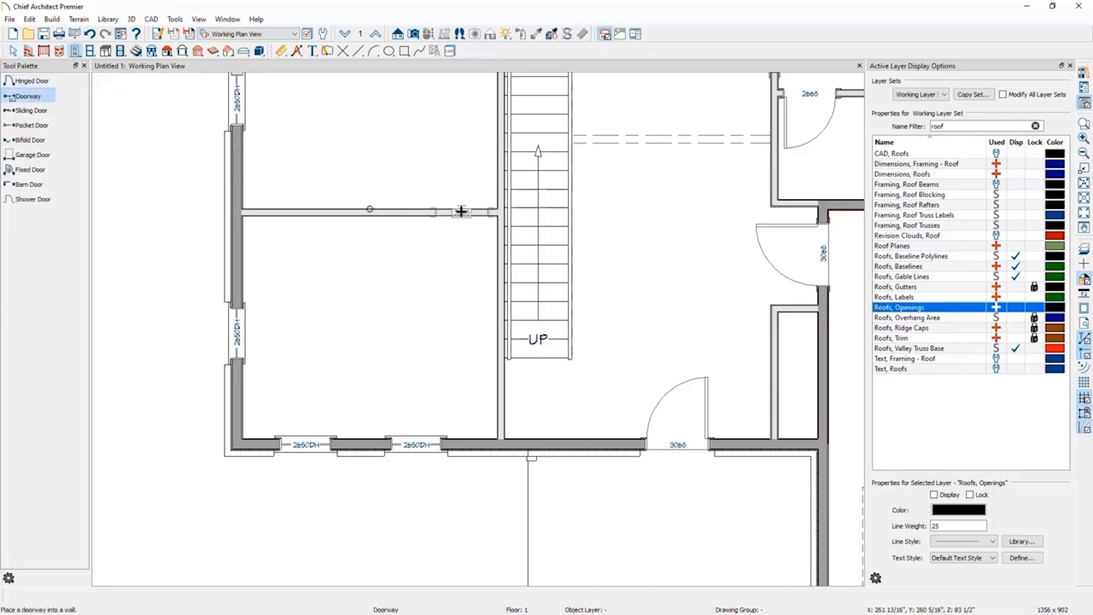
pyautogui.click(499, 400)
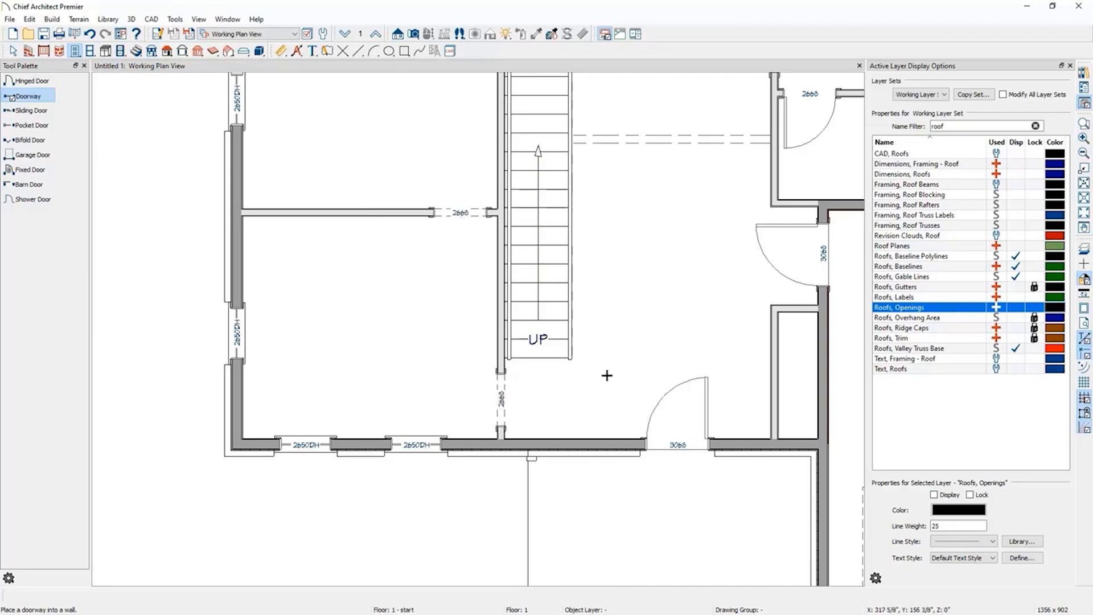
# Search the library for couch and place an Anemone Loveseat against the exterior wall of the lower-left room.
pyautogui.click(1071, 66)
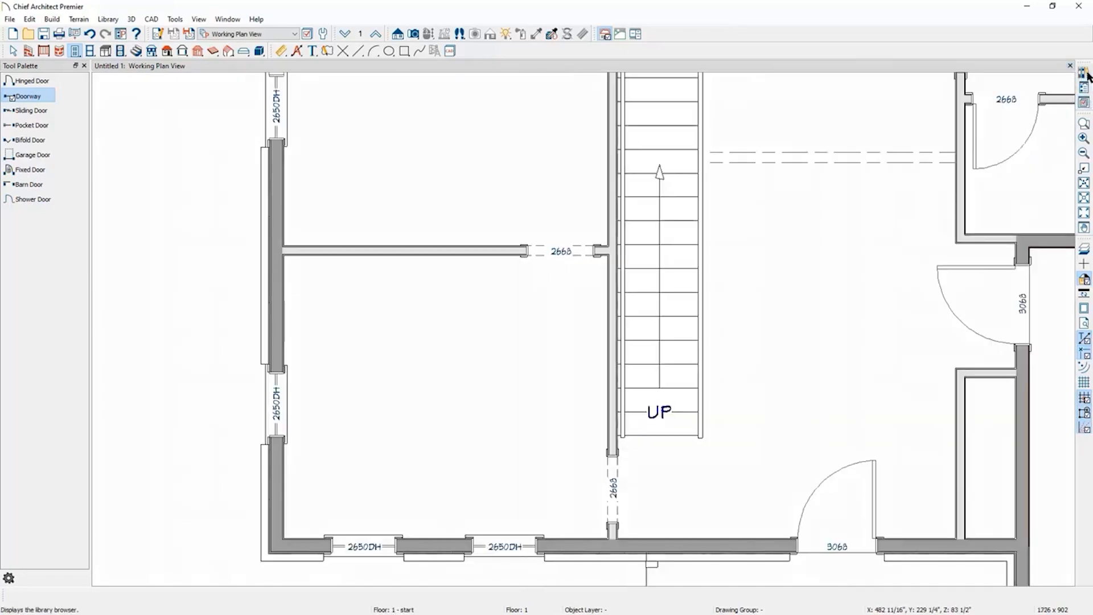
pyautogui.click(1086, 74)
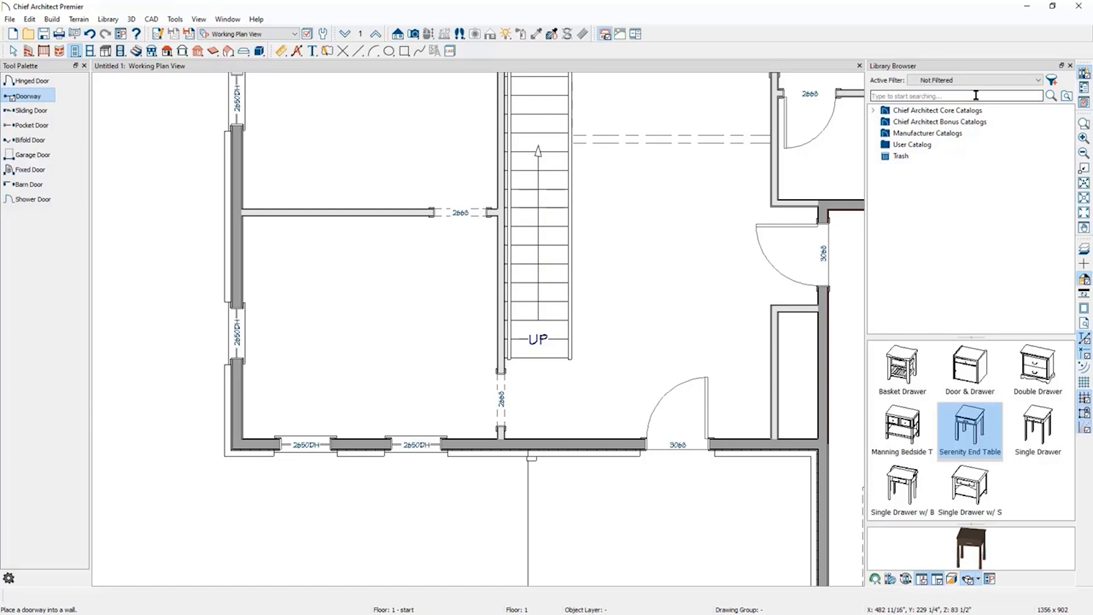
pyautogui.doubleClick(897, 110)
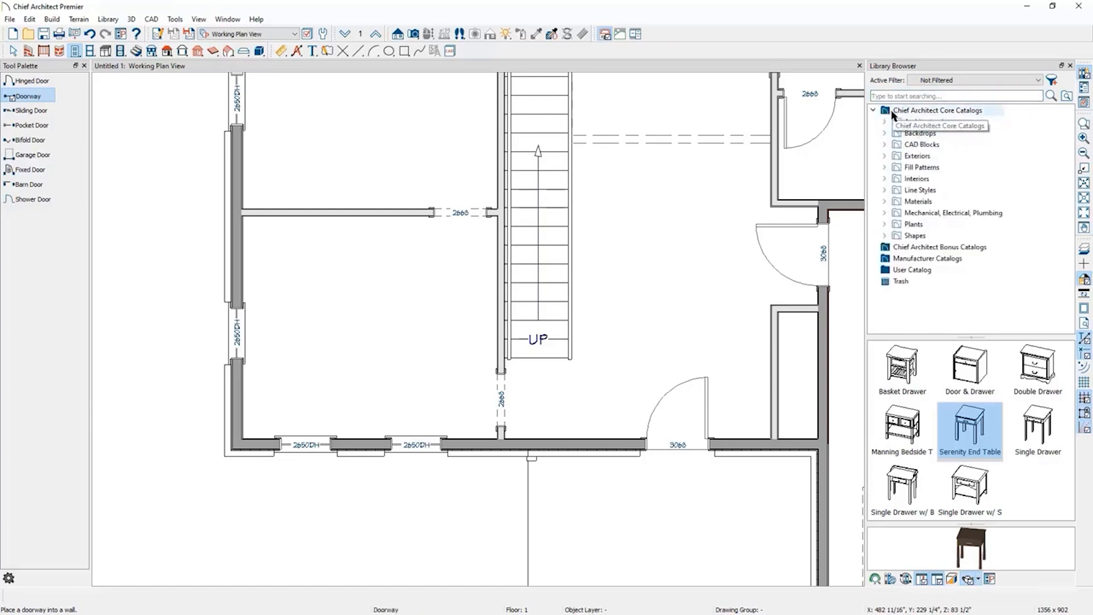
pyautogui.click(884, 178)
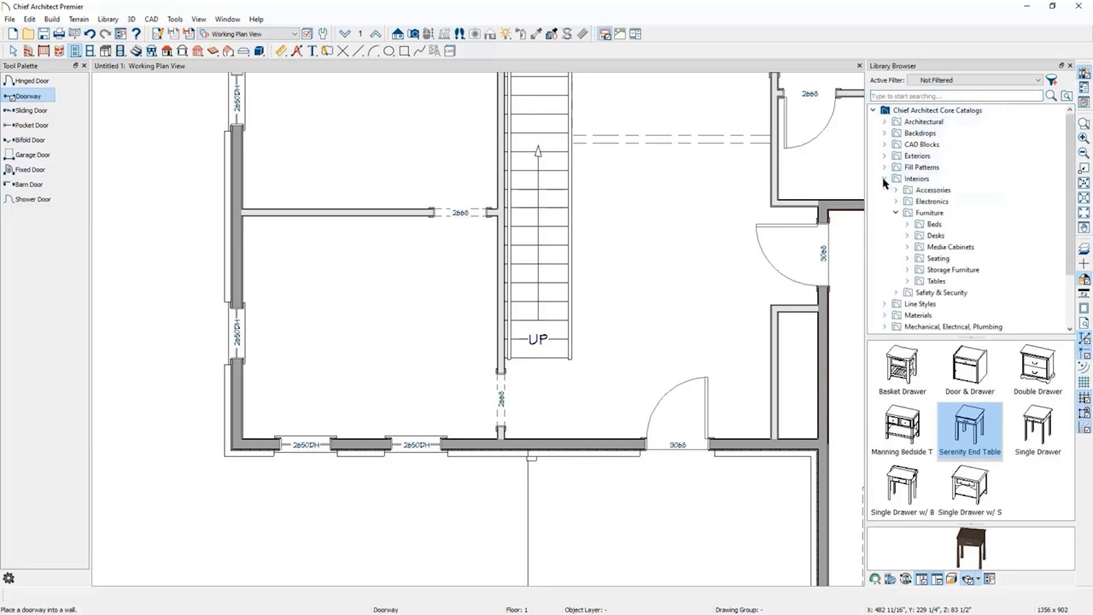
pyautogui.click(896, 212)
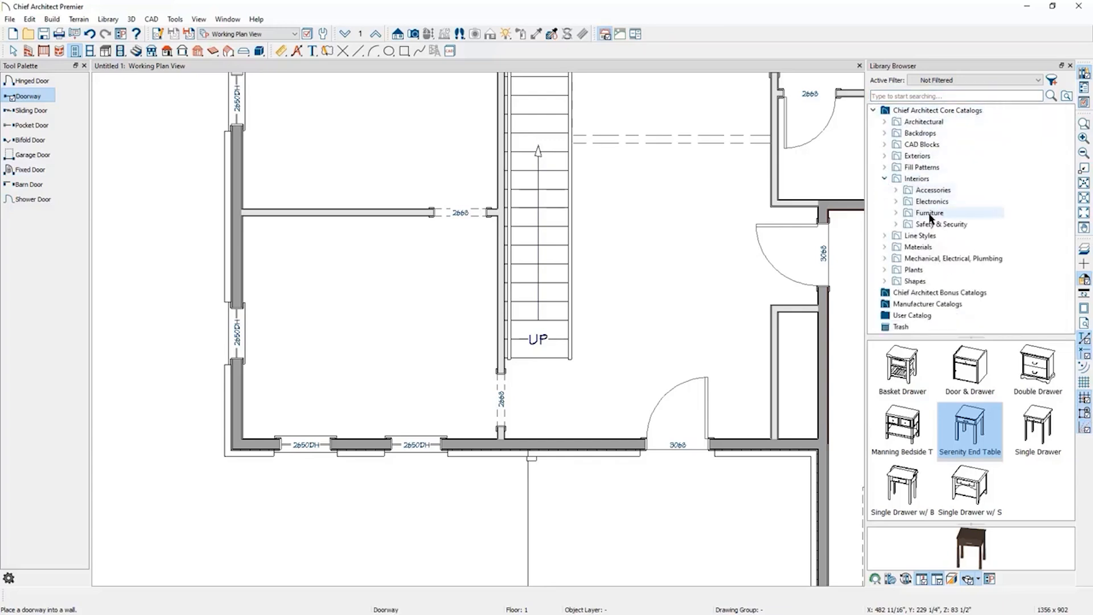
pyautogui.click(896, 213)
pyautogui.click(952, 96)
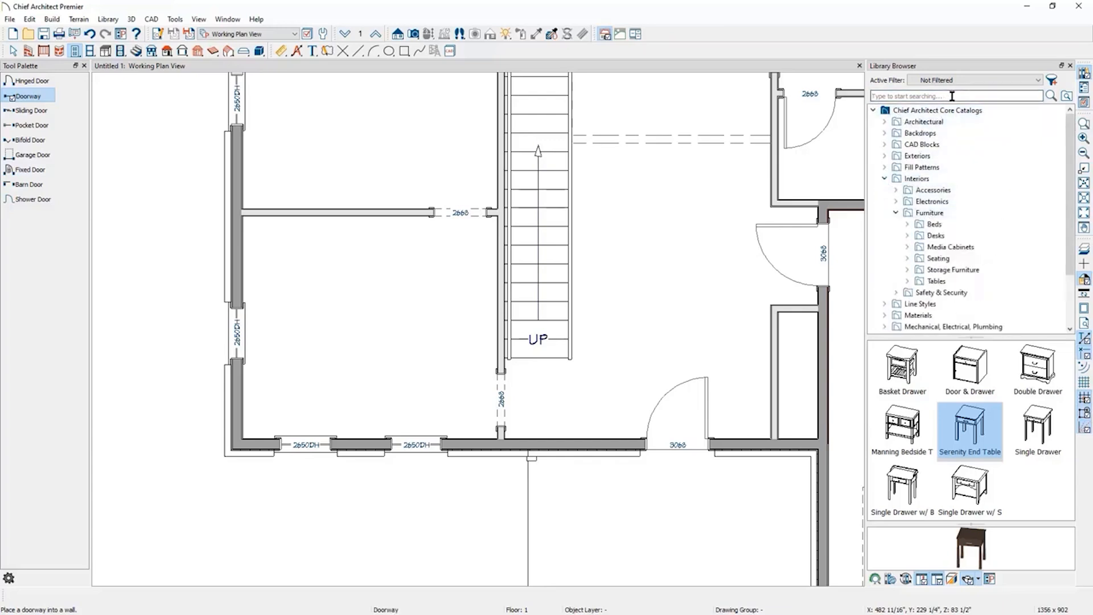
pyautogui.write('d')
pyautogui.press('Return')
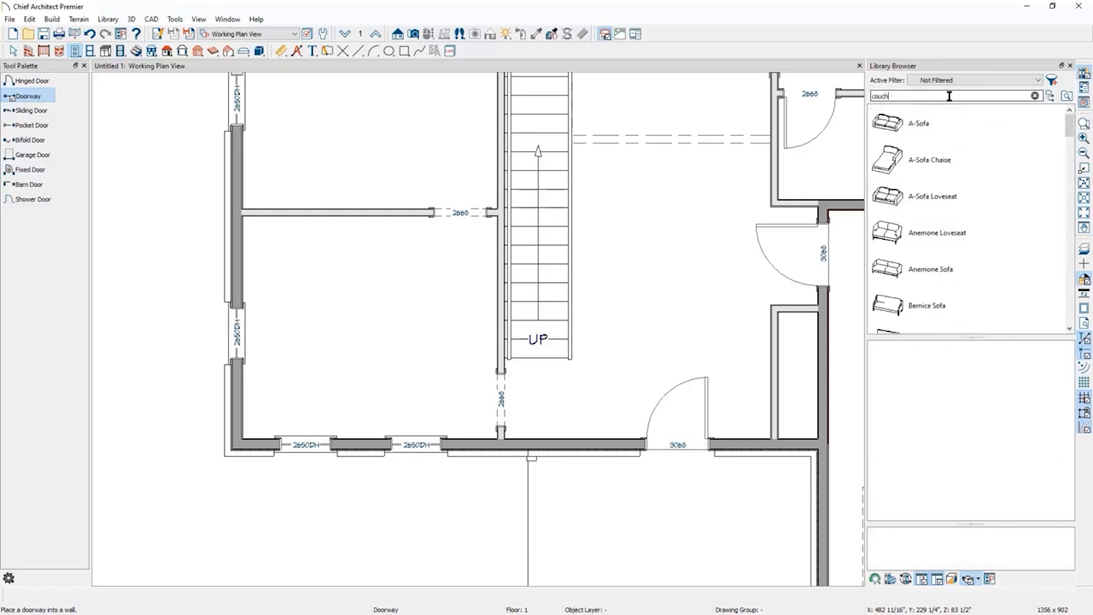
pyautogui.click(889, 125)
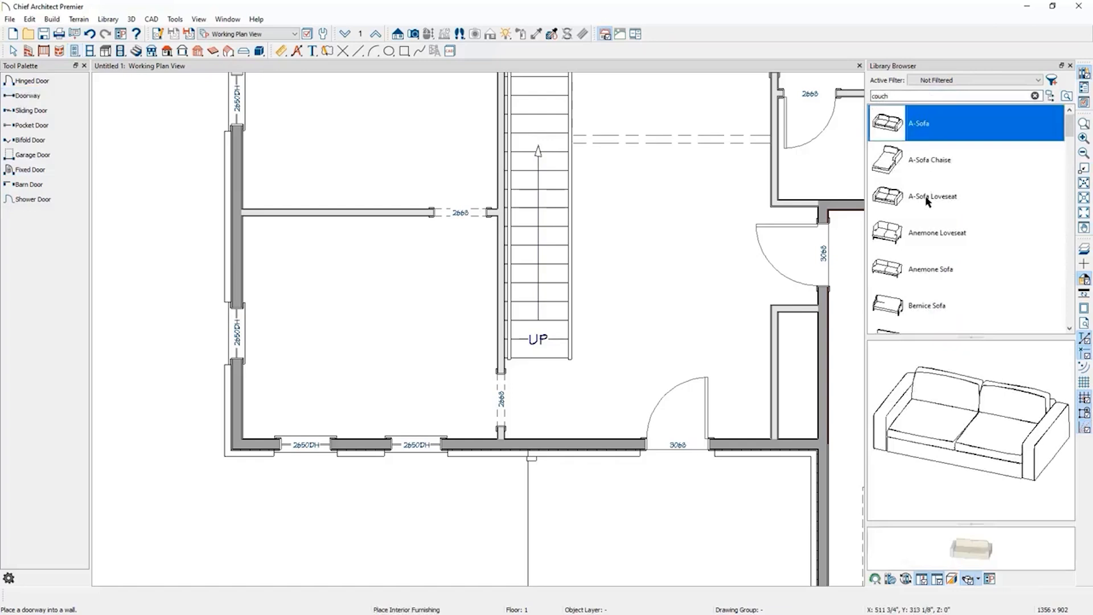
pyautogui.click(887, 230)
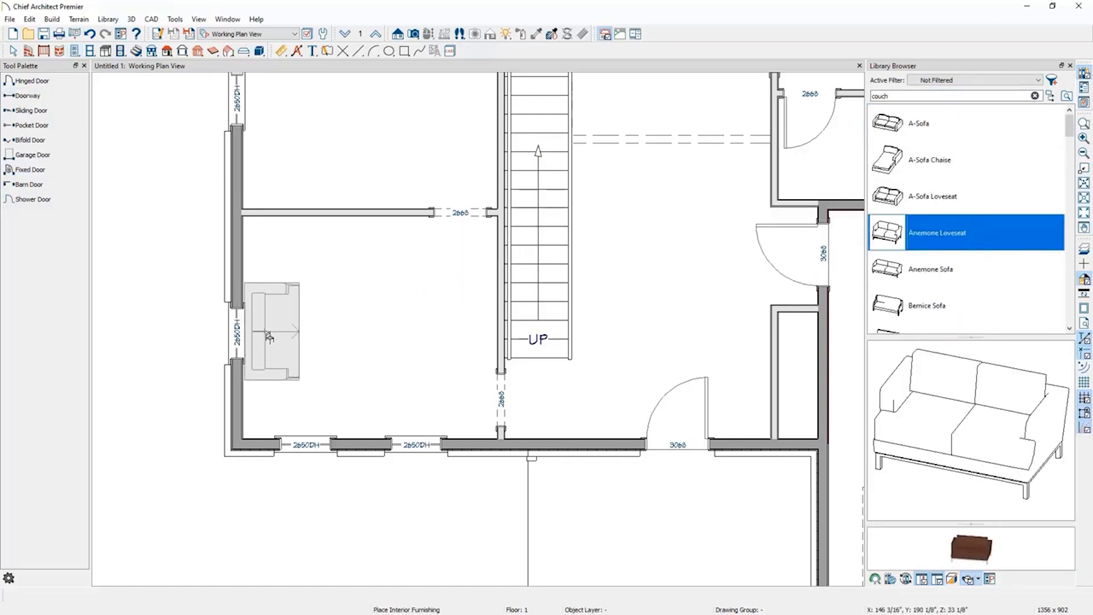
pyautogui.click(266, 336)
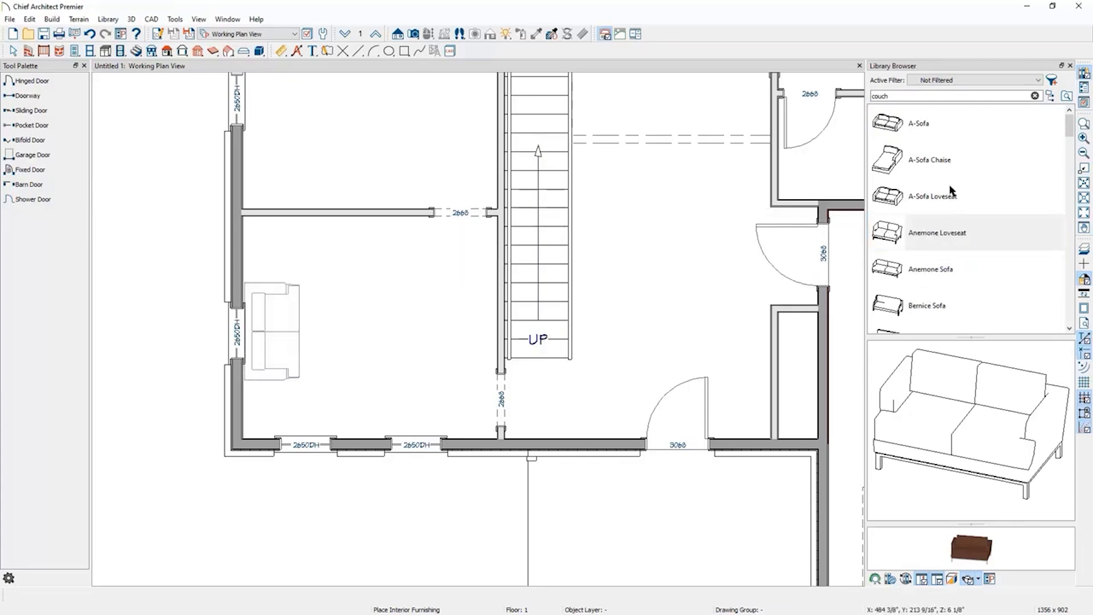
# Search the library for end table and show the Low End Table in the library browser.
pyautogui.doubleClick(991, 97)
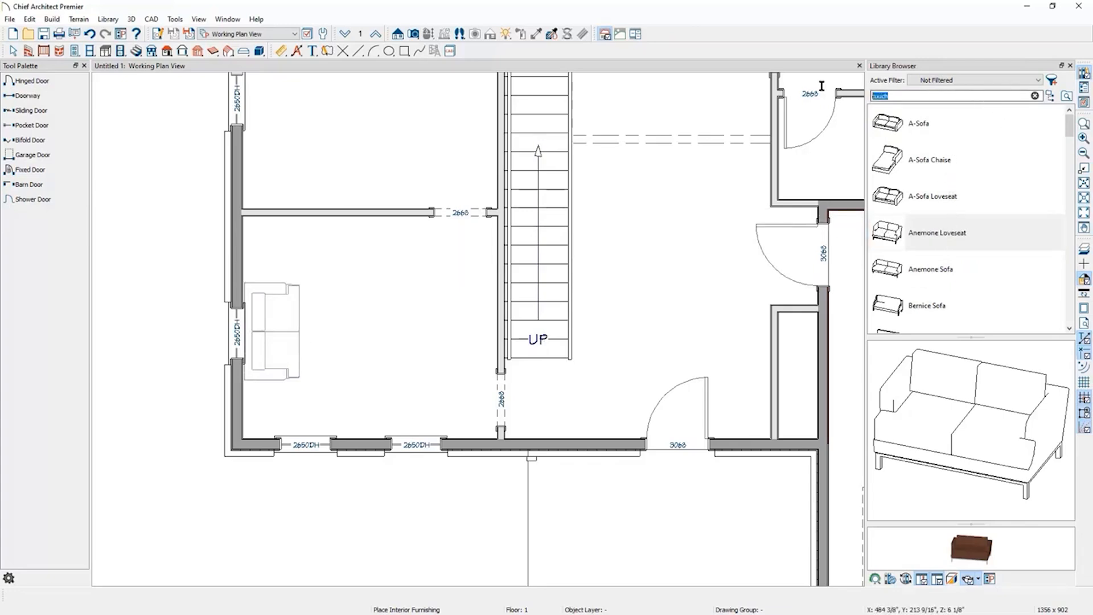
pyautogui.write('e')
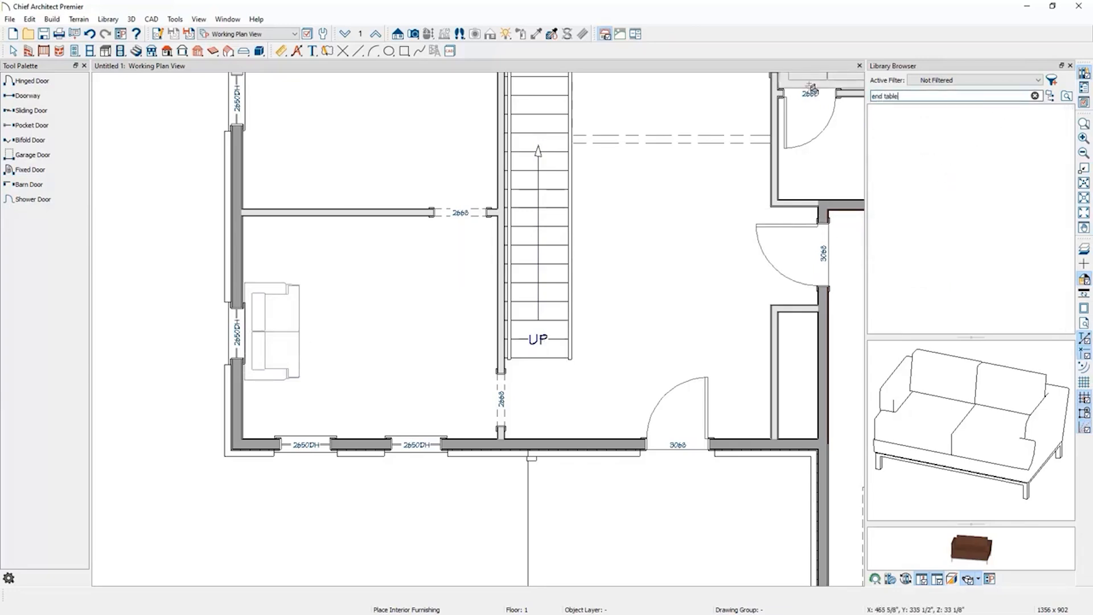
pyautogui.write('nd table')
pyautogui.press('Return')
pyautogui.scroll(-3, 975, 237)
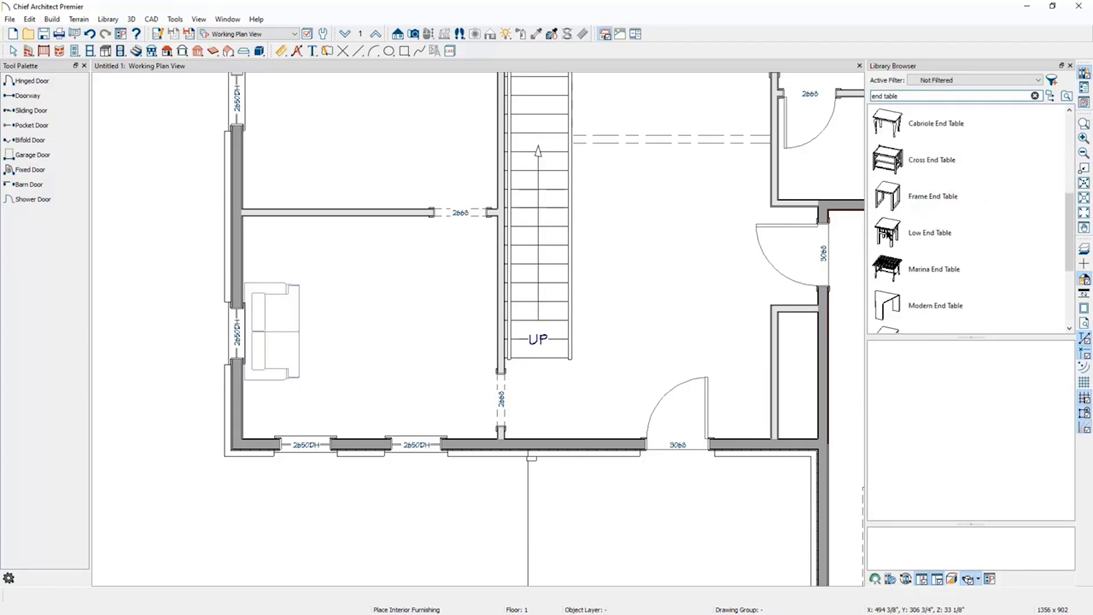
pyautogui.click(931, 233)
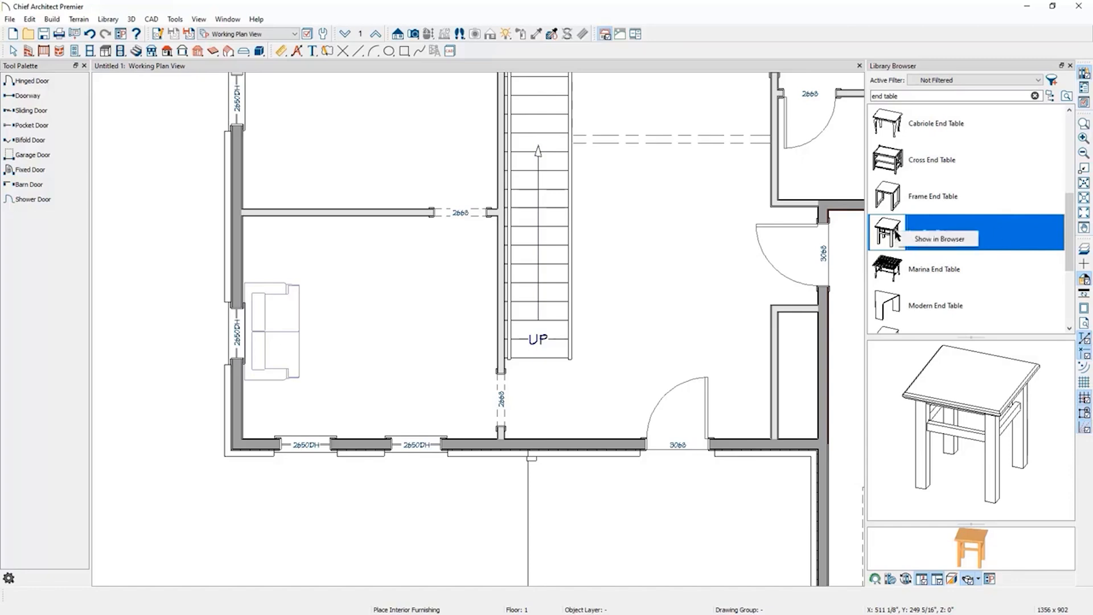
pyautogui.rightClick(899, 232)
pyautogui.click(925, 239)
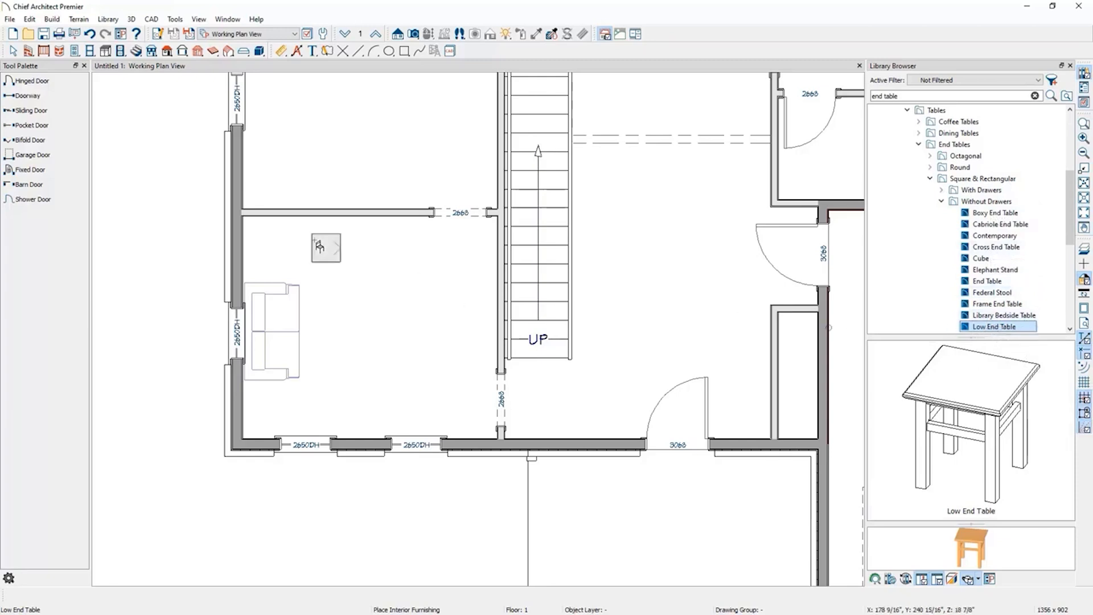
# Place Low End Tables on both sides of the loveseat in the lower-left room.
pyautogui.click(260, 249)
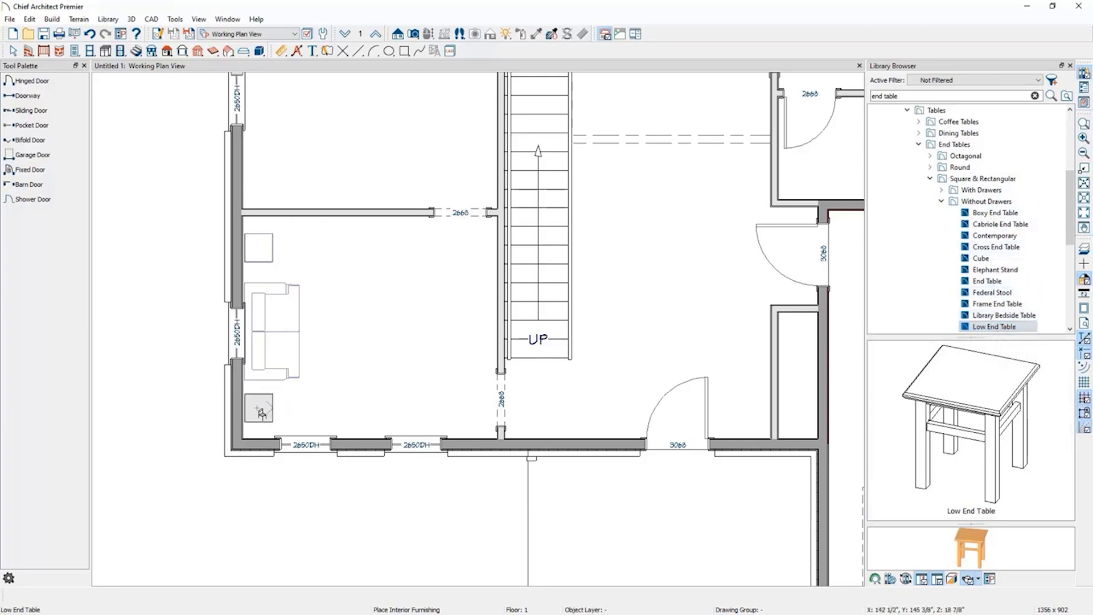
pyautogui.click(260, 410)
pyautogui.click(931, 179)
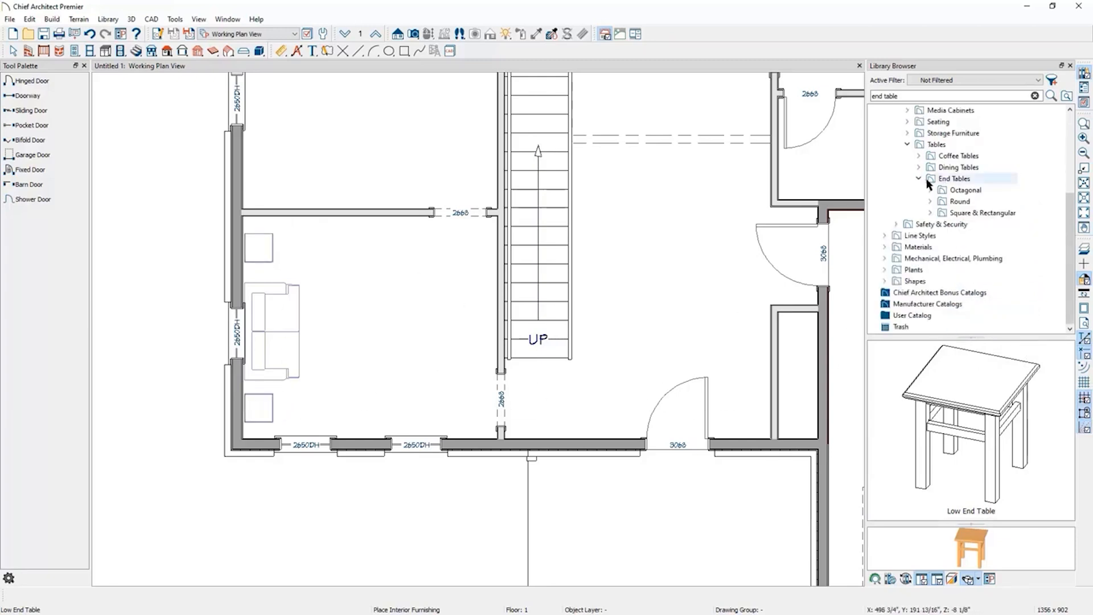
# Search the library for rug and preview several rug options.
pyautogui.moveTo(917, 95); pyautogui.dragTo(779, 78)
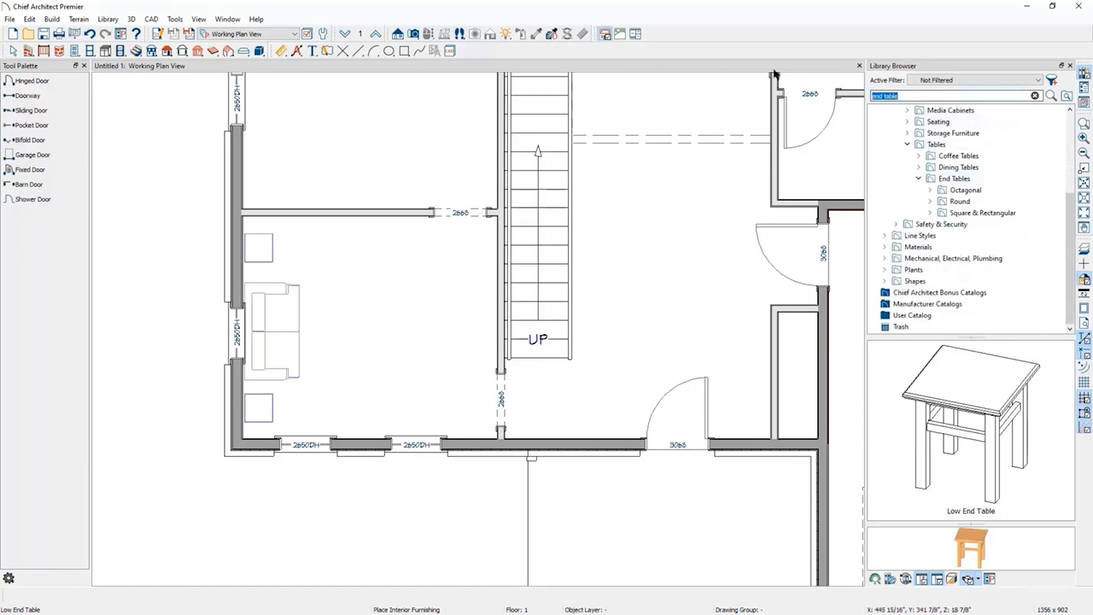
pyautogui.write('rug')
pyautogui.press('Return')
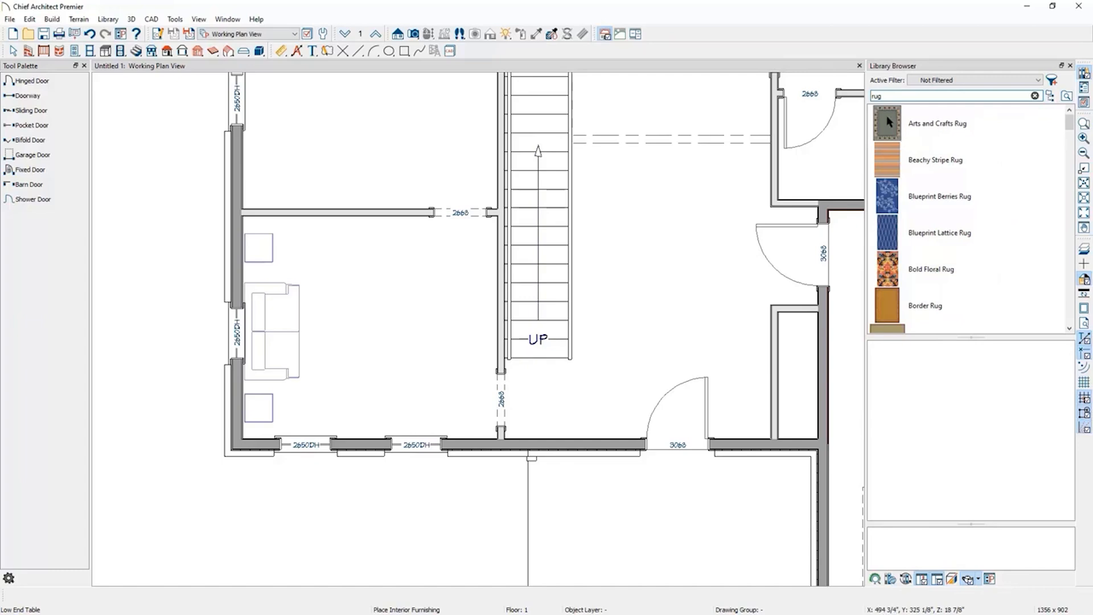
pyautogui.click(894, 130)
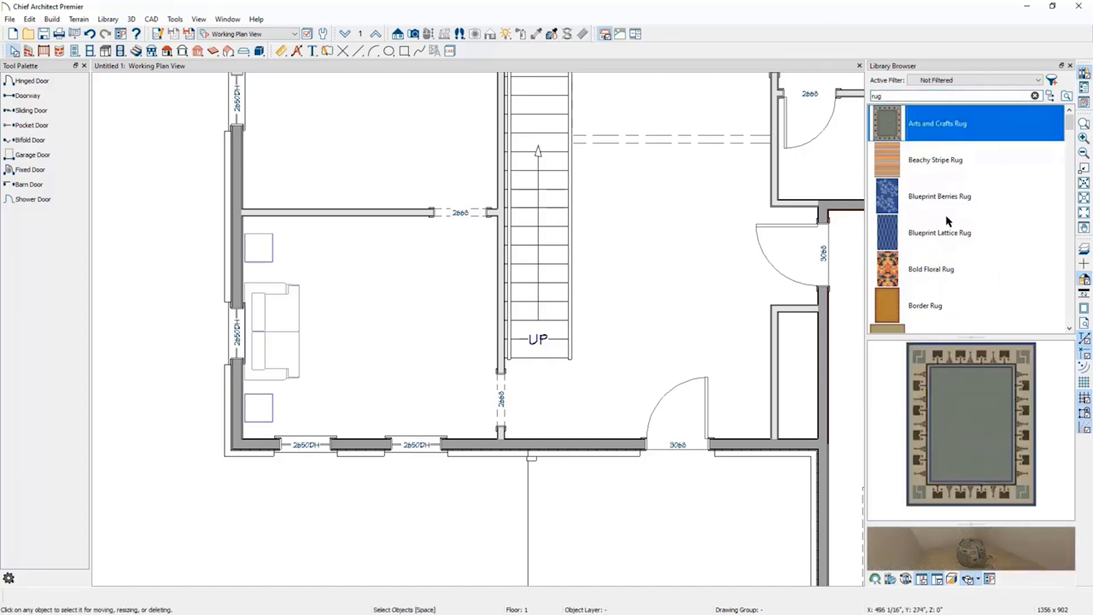
pyautogui.scroll(-3, 945, 215)
pyautogui.scroll(-3, 946, 217)
pyautogui.scroll(2, 946, 217)
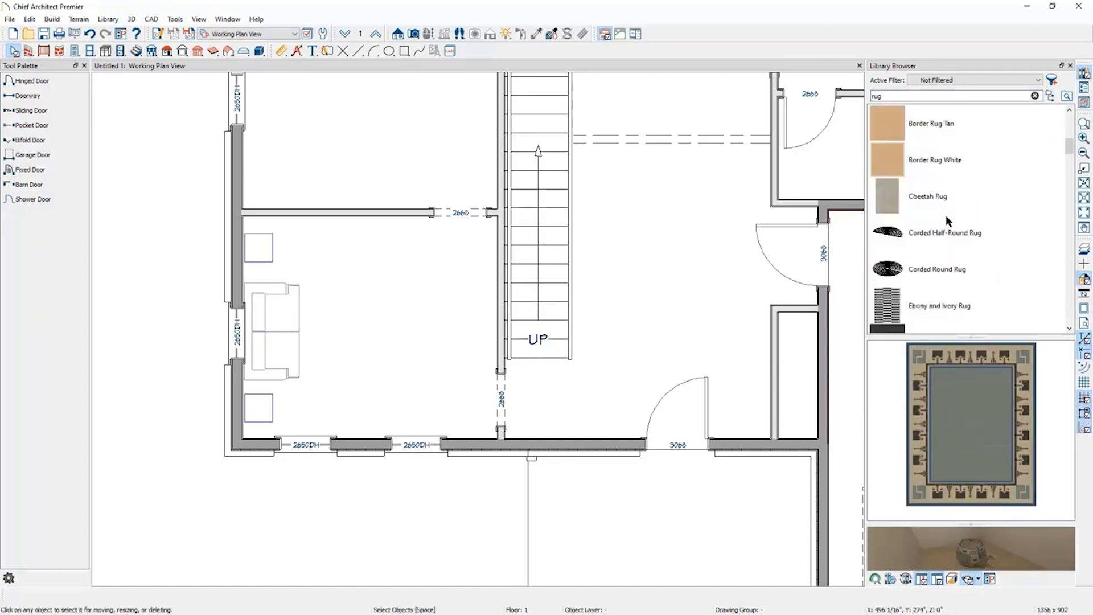
pyautogui.click(946, 222)
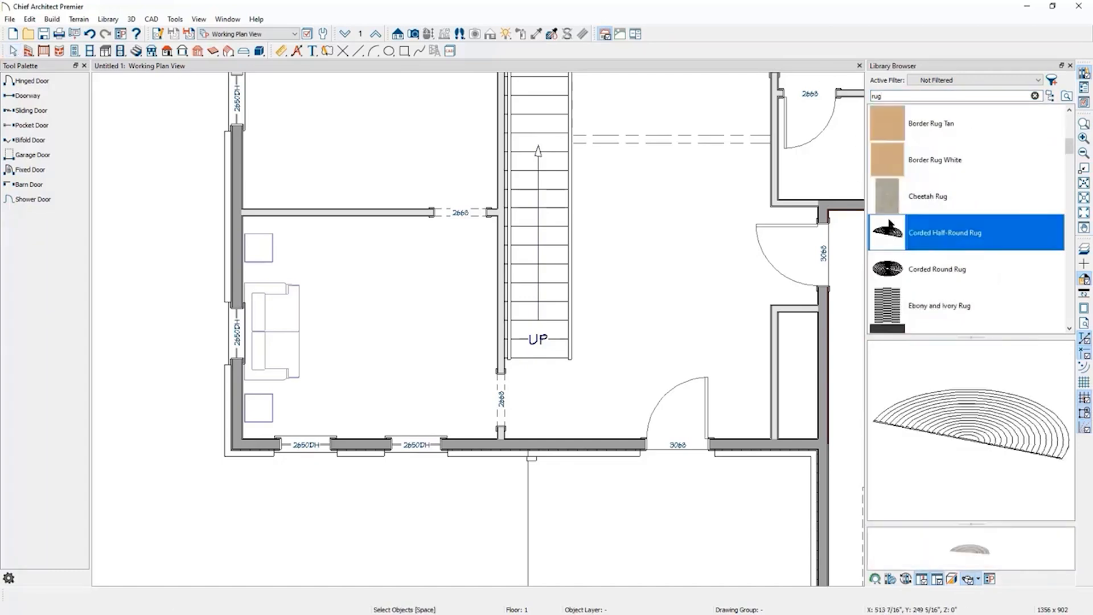
pyautogui.click(886, 274)
pyautogui.click(959, 551)
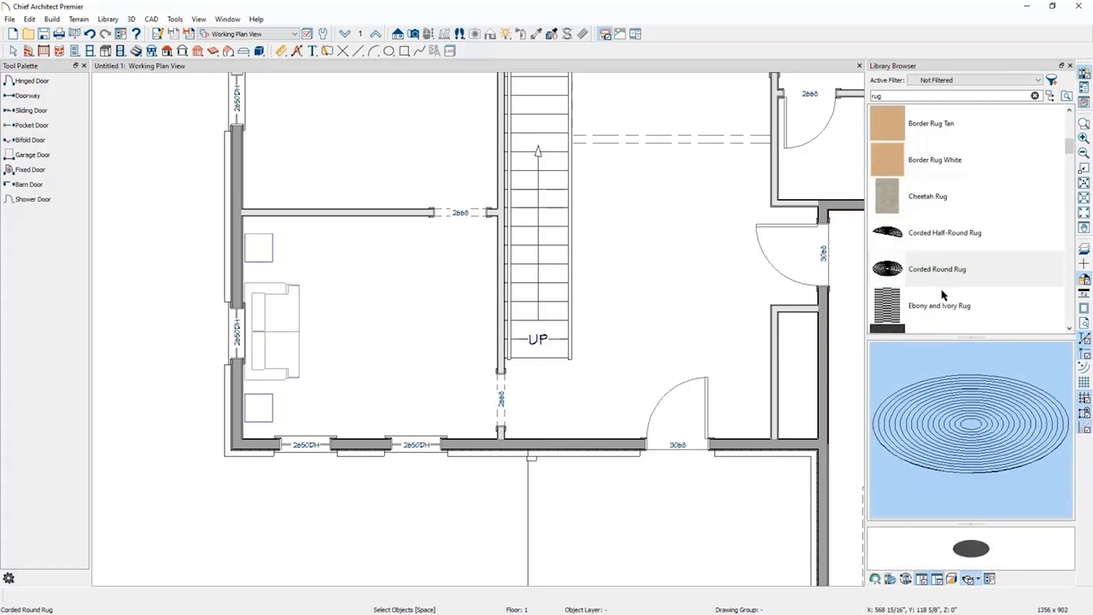
pyautogui.click(912, 196)
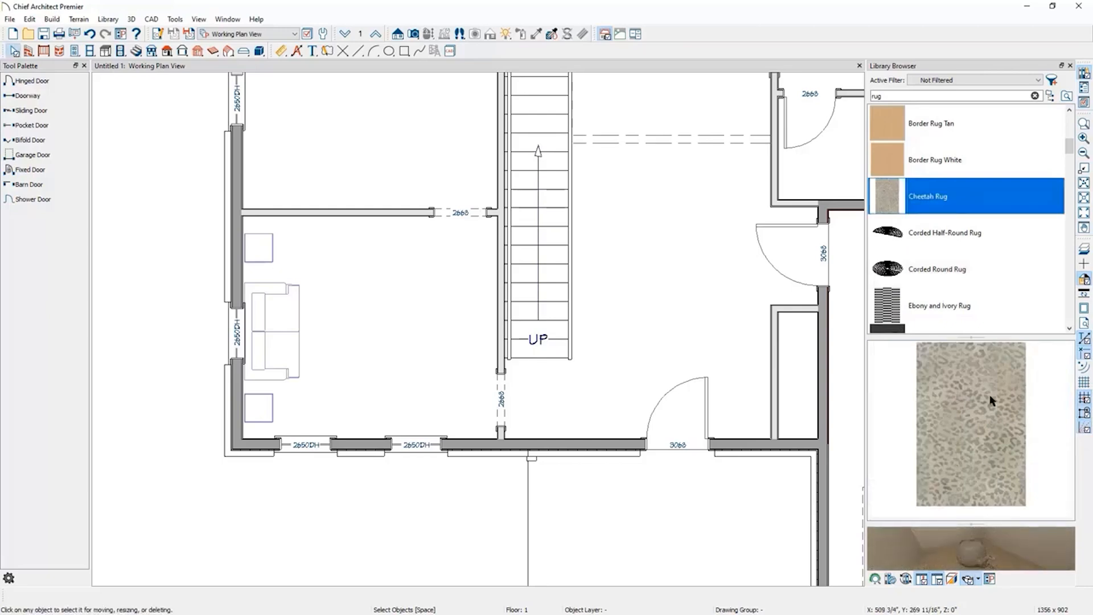
# Place a Med Area Rug in the middle of the lower-left room in front of the loveseat.
pyautogui.moveTo(997, 552); pyautogui.dragTo(839, 544)
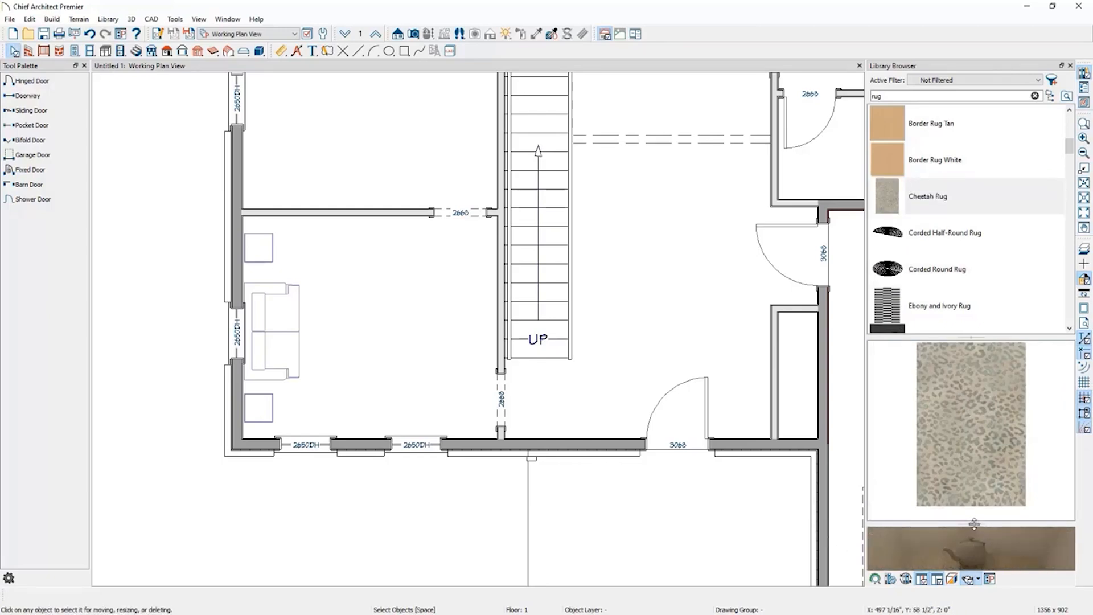
pyautogui.moveTo(974, 523); pyautogui.dragTo(965, 438)
pyautogui.scroll(-2, 951, 206)
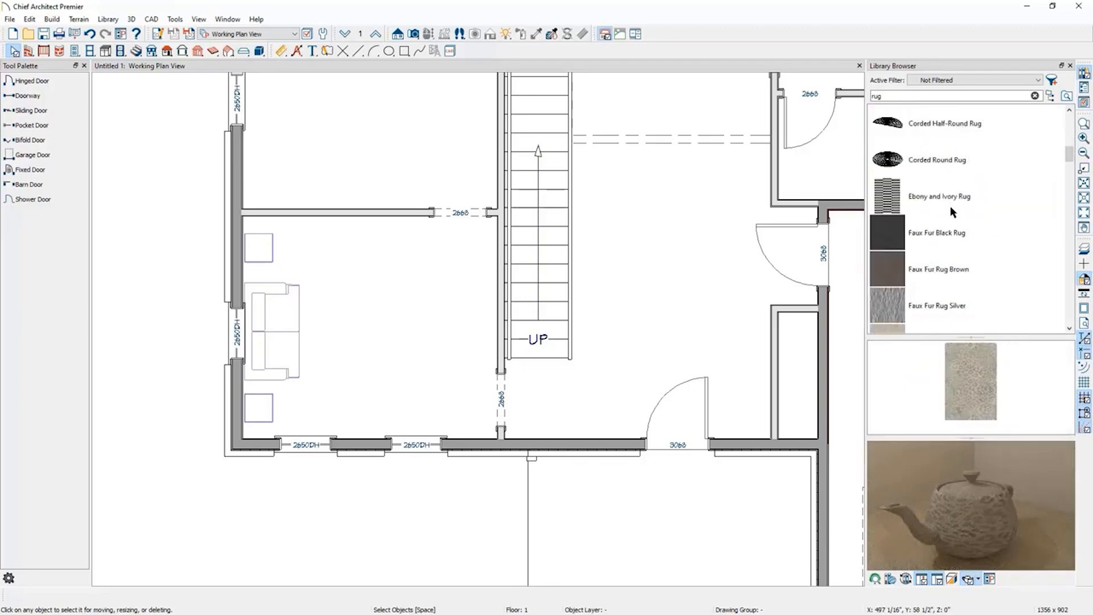
pyautogui.scroll(-6, 951, 206)
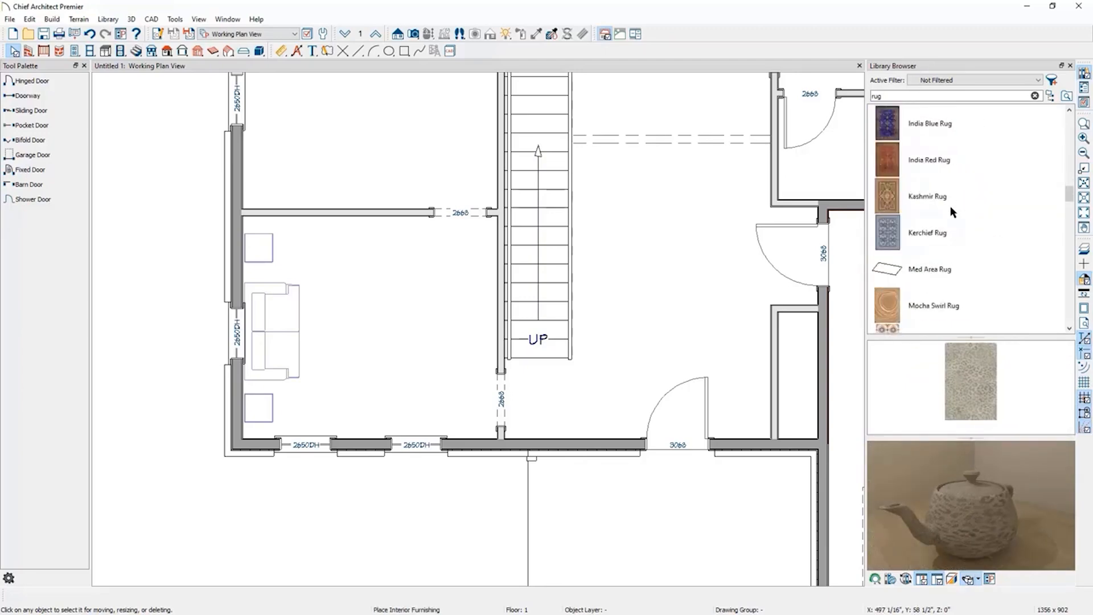
pyautogui.click(892, 272)
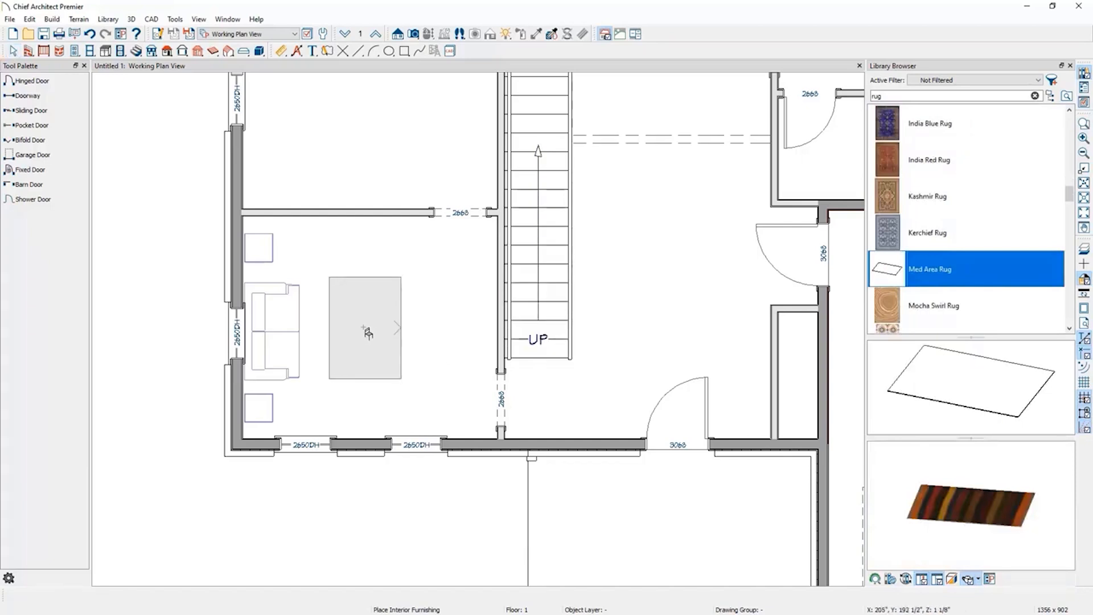
pyautogui.click(363, 331)
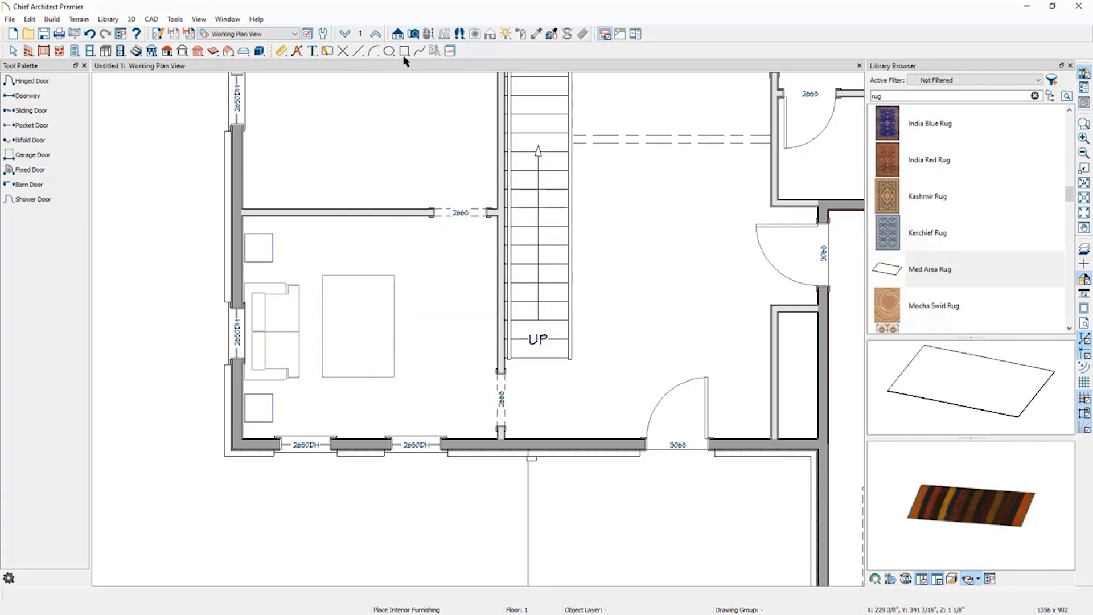
# Create a full camera view looking toward the loveseat from the room's lower-right corner.
pyautogui.click(414, 34)
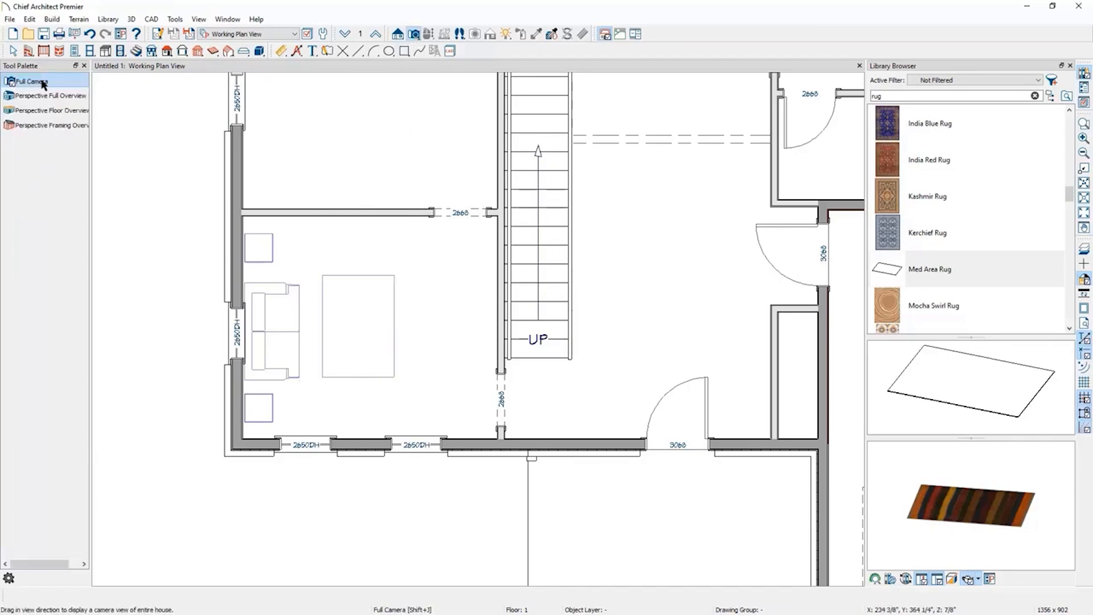
pyautogui.moveTo(490, 406); pyautogui.dragTo(347, 349)
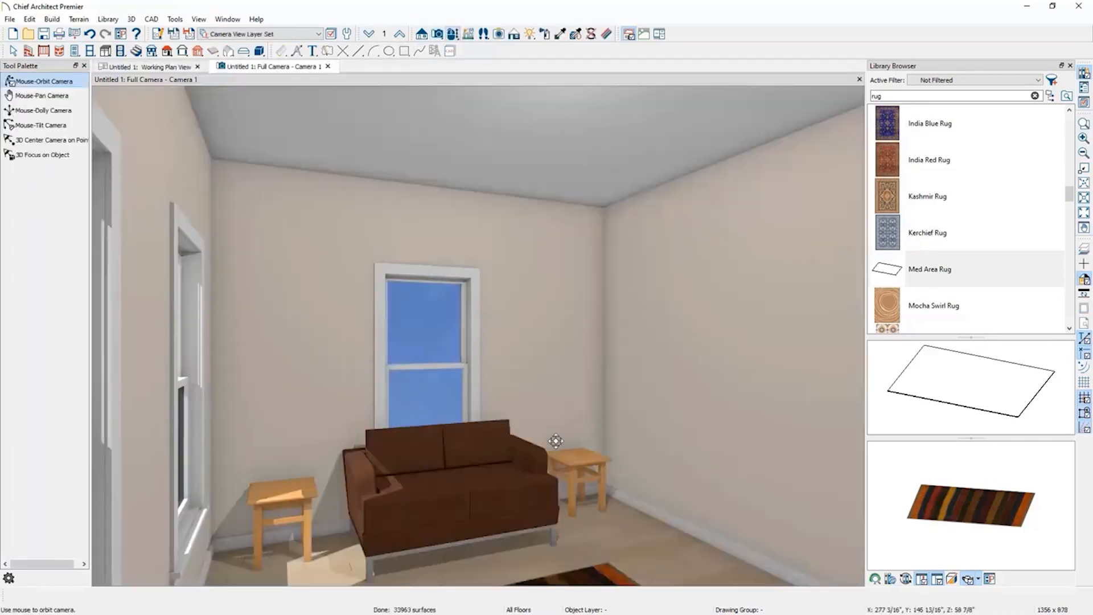
pyautogui.moveTo(557, 441); pyautogui.dragTo(488, 403)
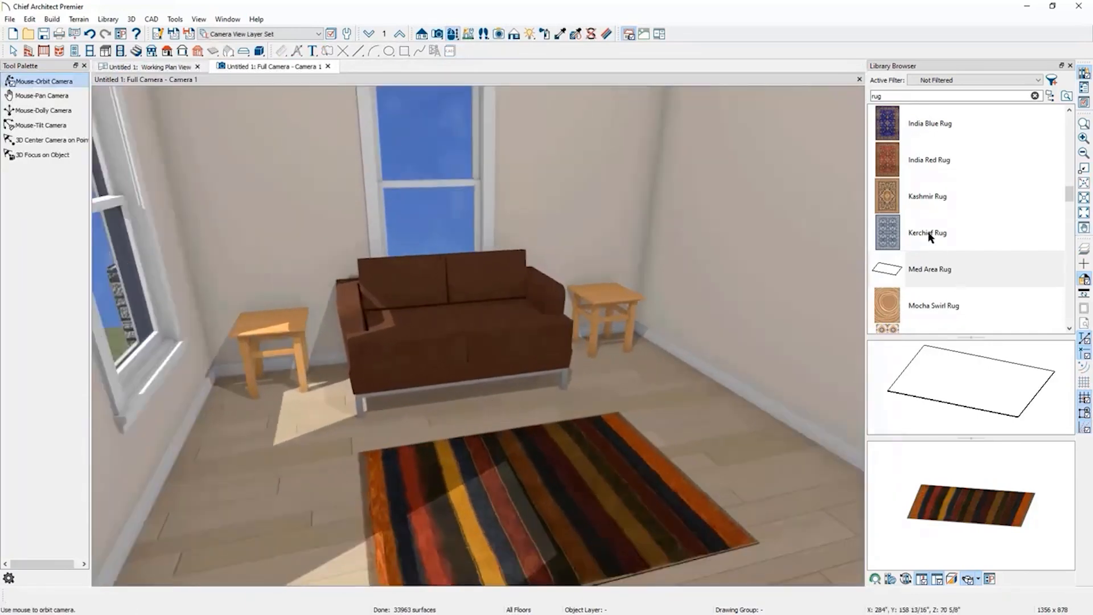
# Paint the area rug with the Indego Zig Zag Rug material.
pyautogui.scroll(1, 971, 227)
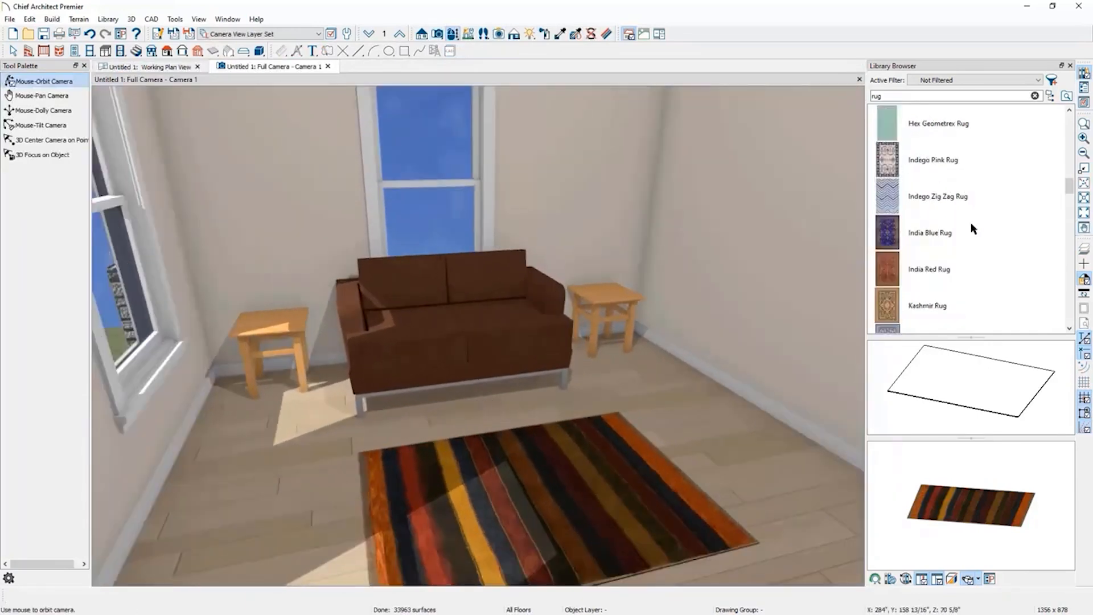
pyautogui.click(887, 196)
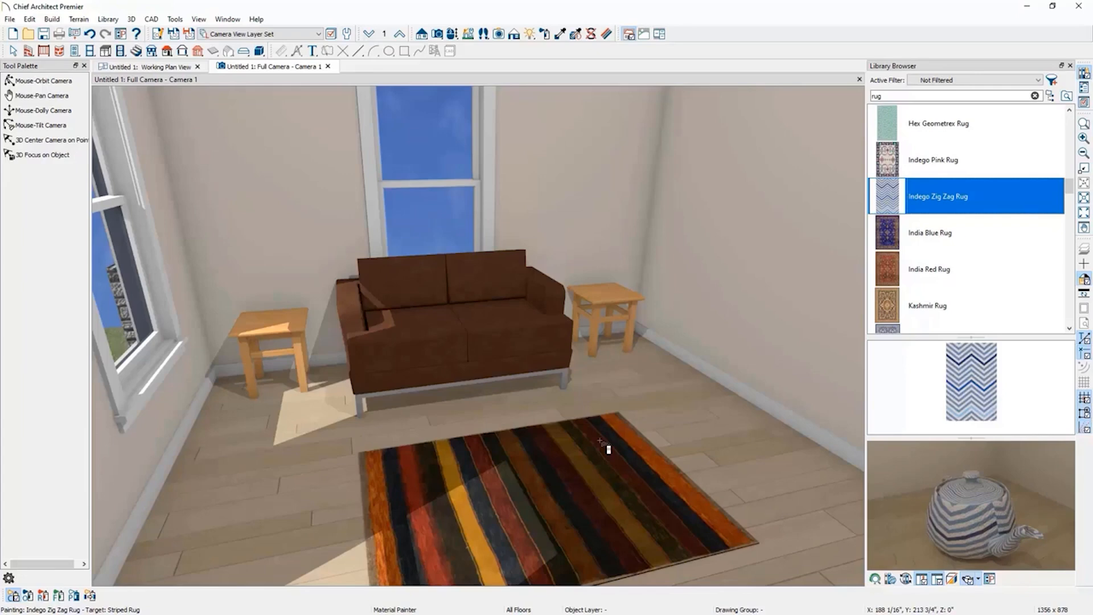
pyautogui.click(579, 502)
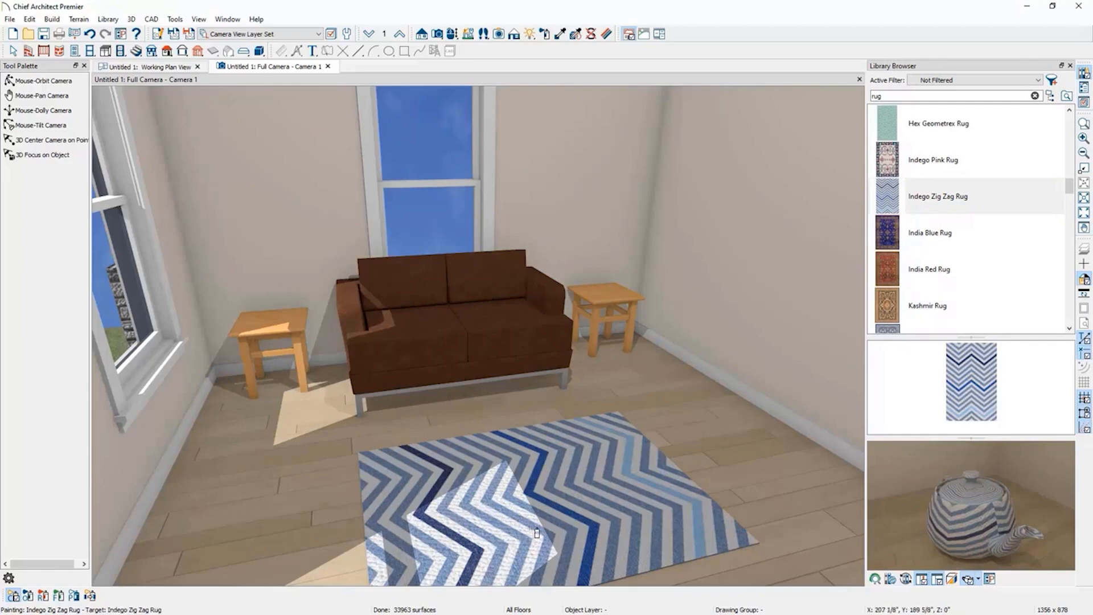
# Search the library for leather and pick the Leather-03 material for painting.
pyautogui.scroll(-1, 954, 238)
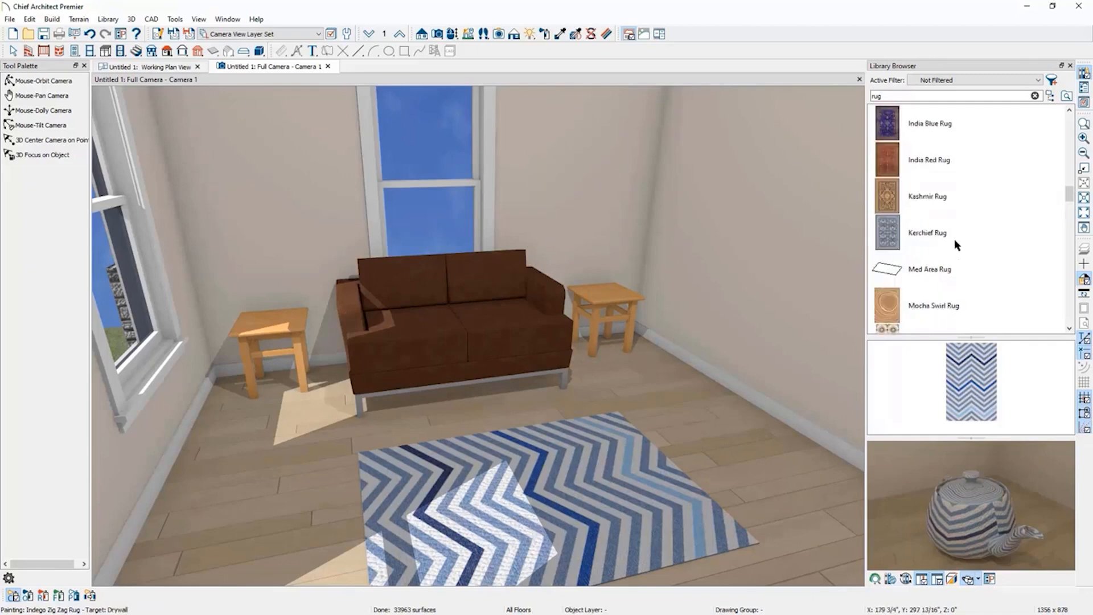
pyautogui.click(1009, 233)
pyautogui.scroll(-1, 1009, 235)
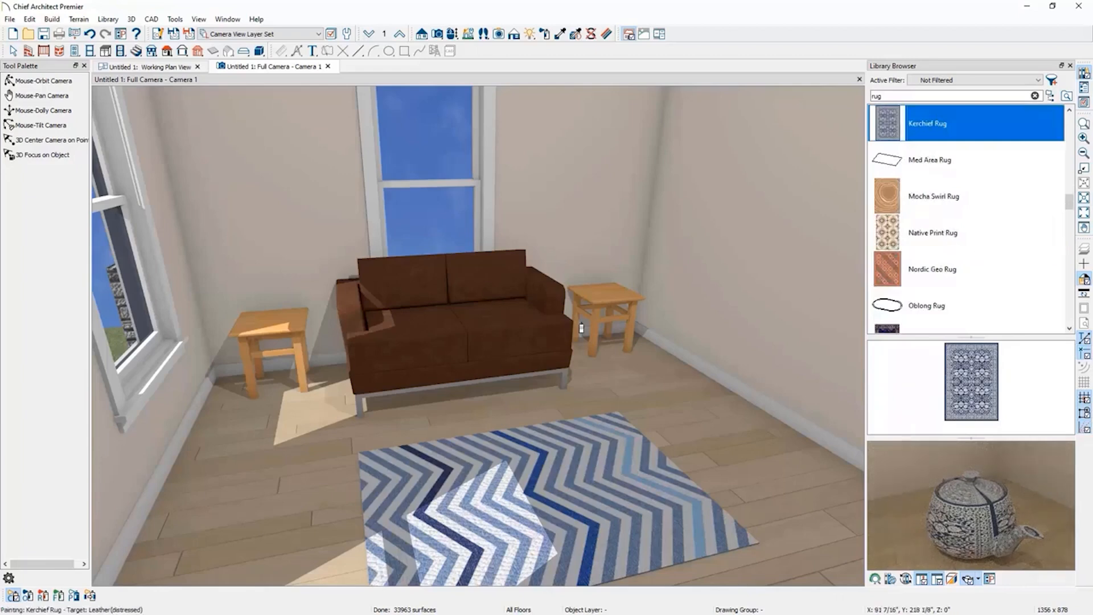
pyautogui.scroll(4, 976, 268)
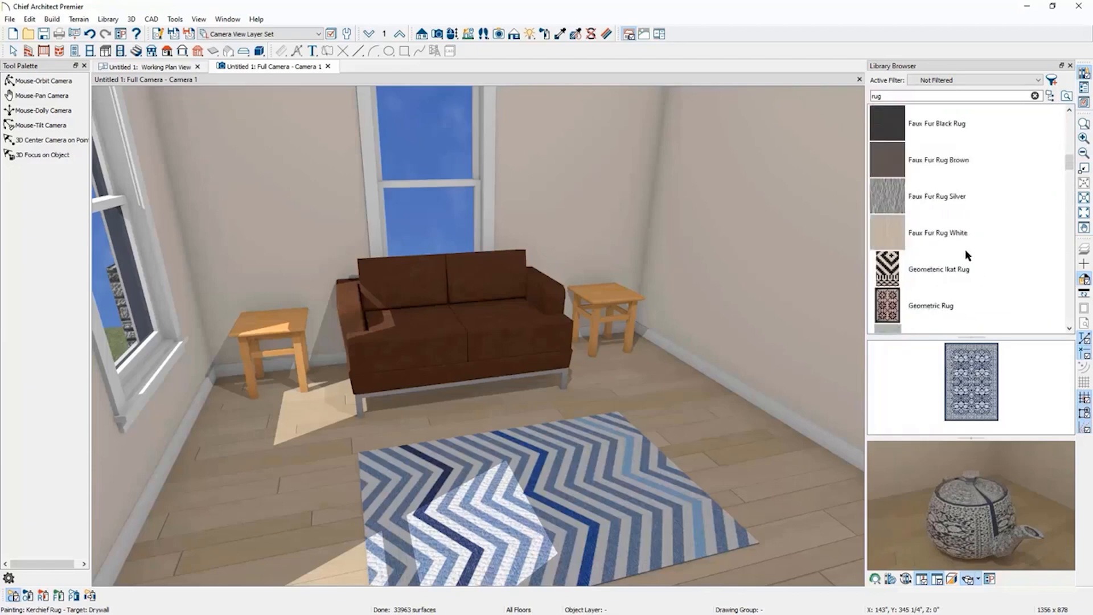
pyautogui.doubleClick(895, 94)
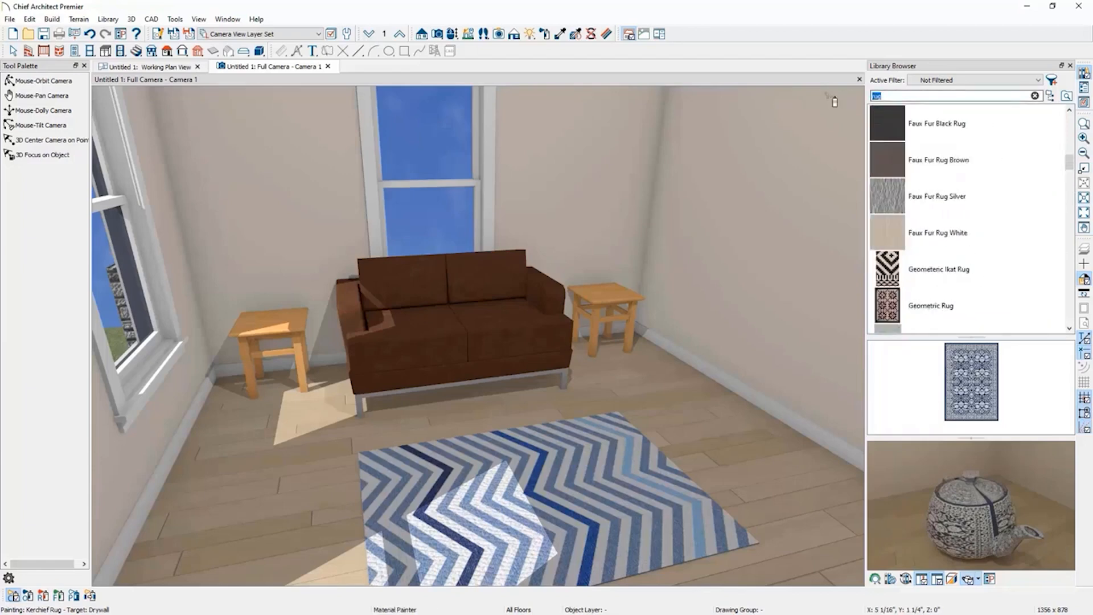
pyautogui.write('leather')
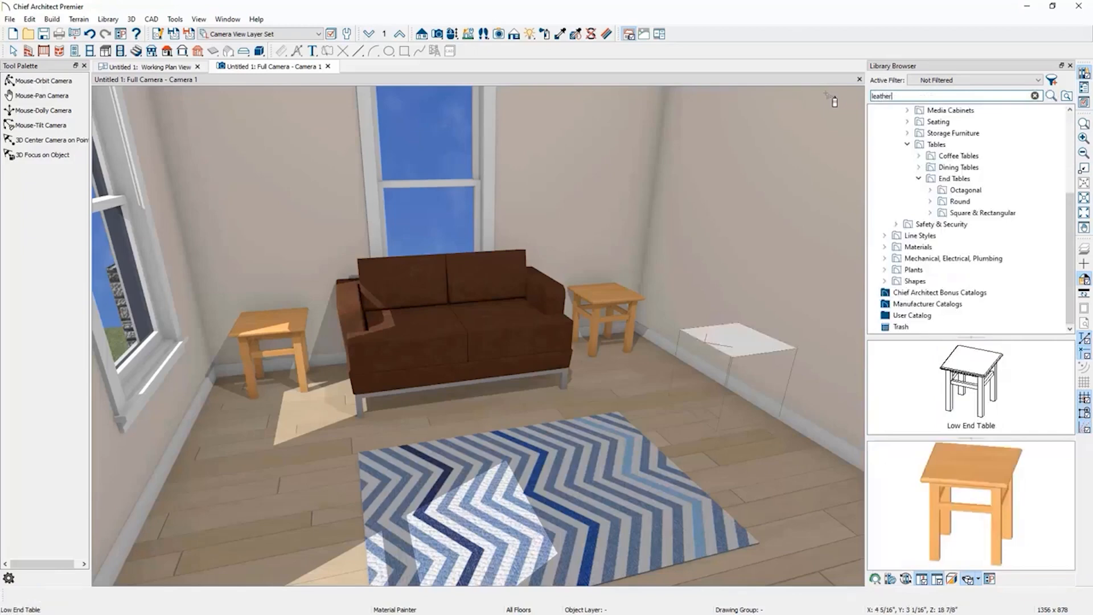
pyautogui.press('Return')
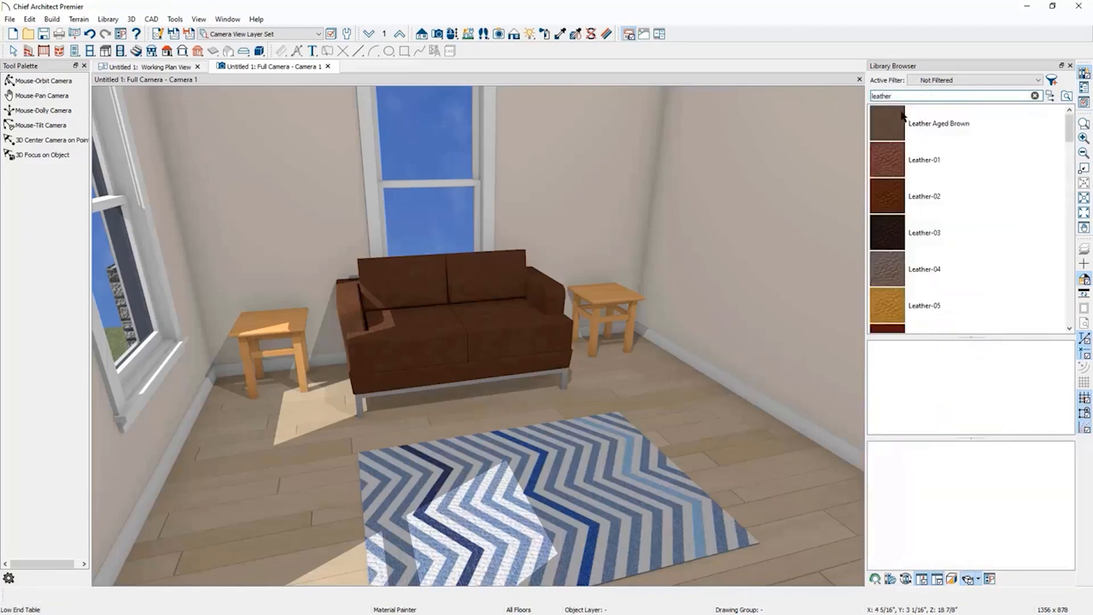
pyautogui.click(946, 233)
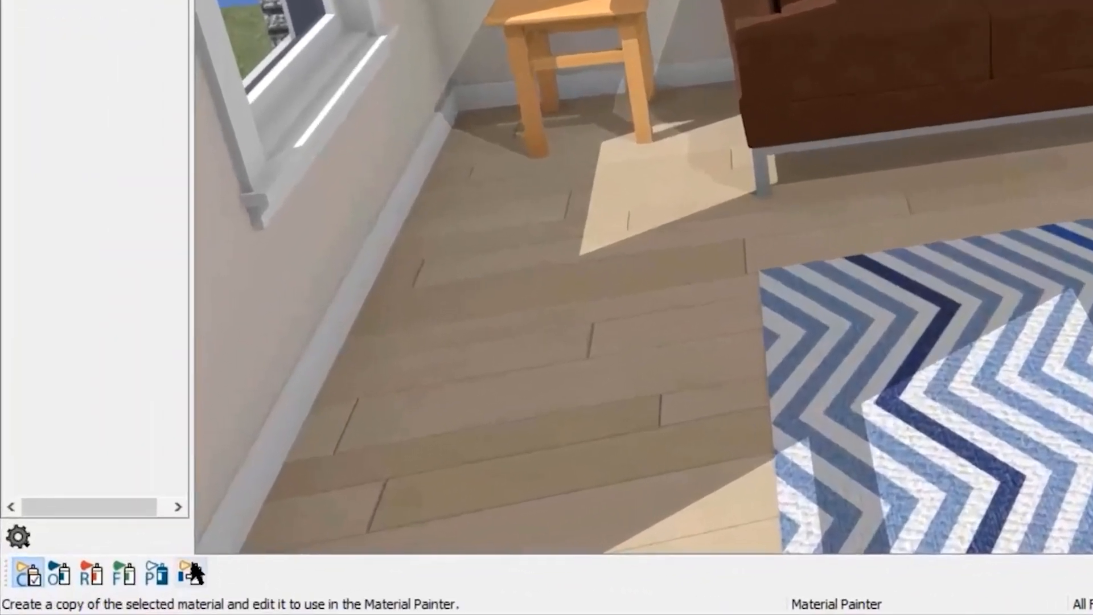
# Open the loveseat's specification and inspect its frame and main materials without changing them.
pyautogui.click(14, 577)
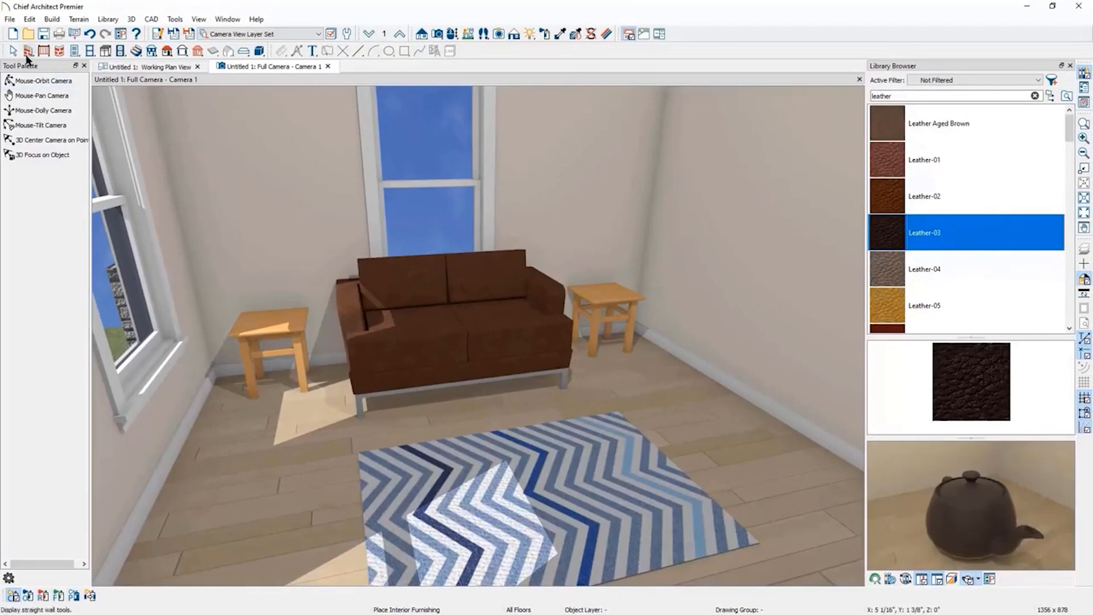
pyautogui.click(14, 50)
pyautogui.click(463, 354)
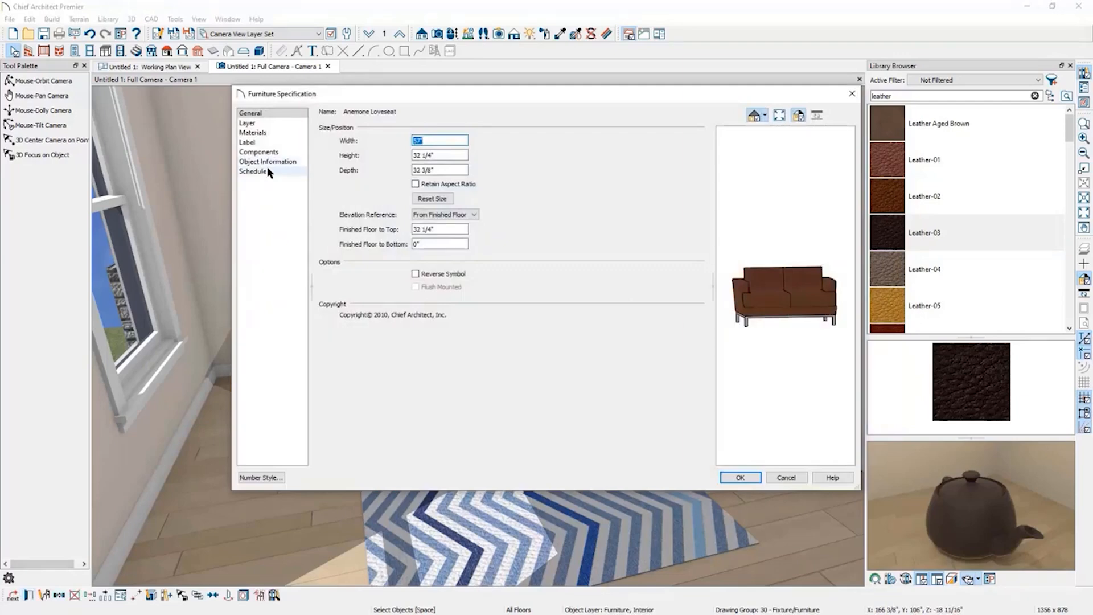
pyautogui.click(271, 132)
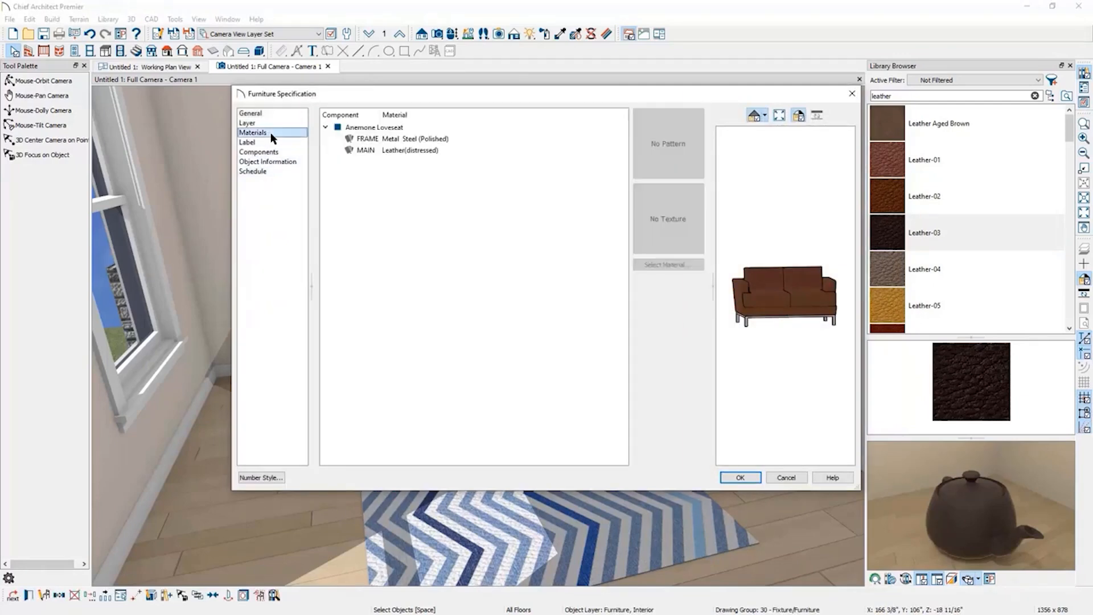
pyautogui.click(400, 139)
pyautogui.click(403, 152)
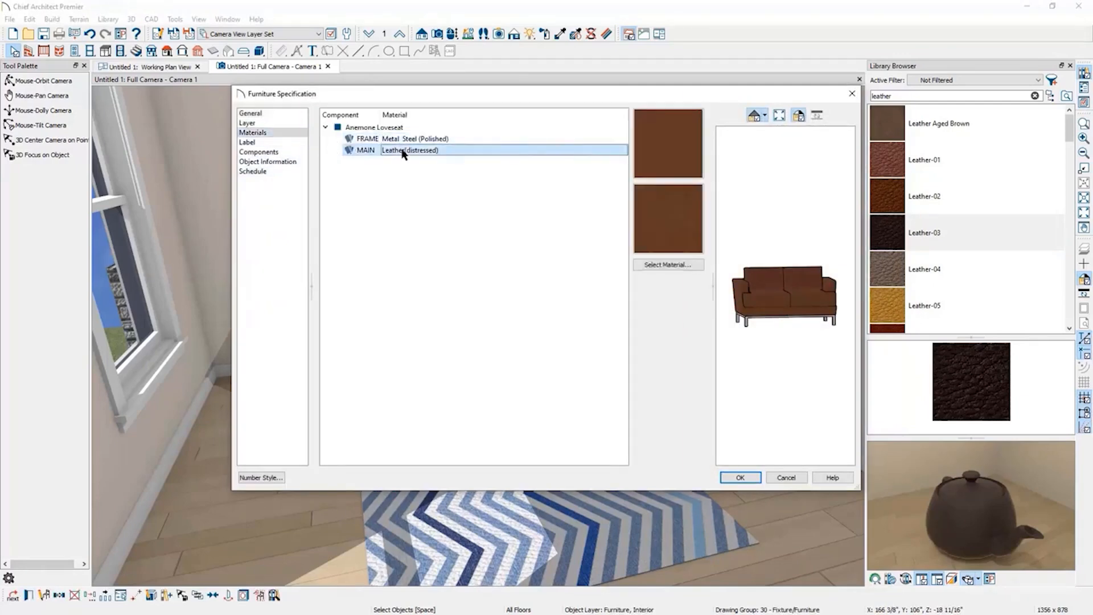
pyautogui.click(399, 139)
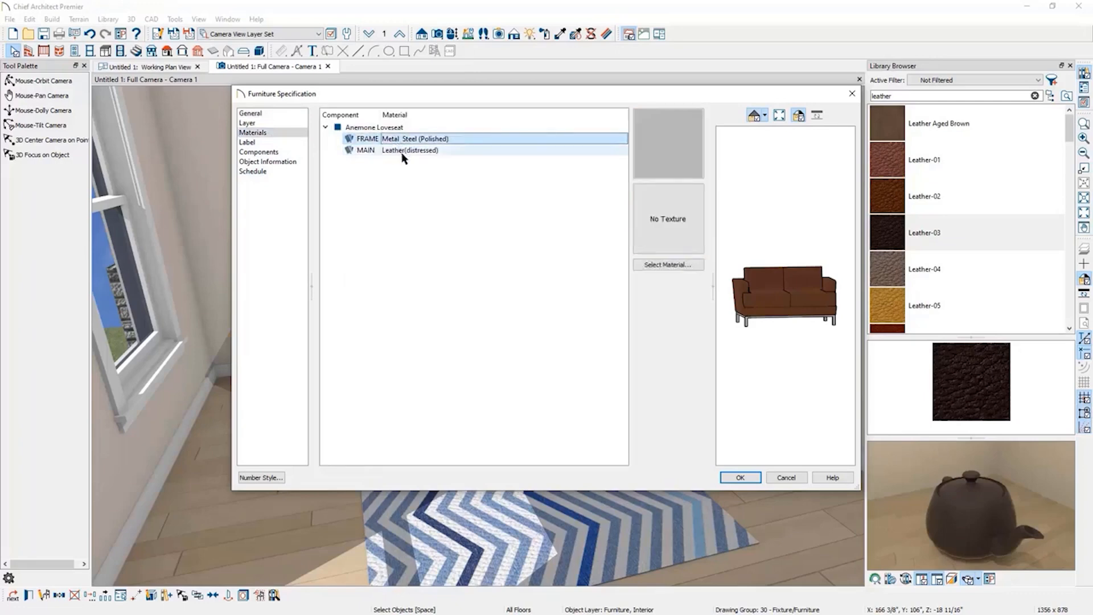
pyautogui.click(397, 151)
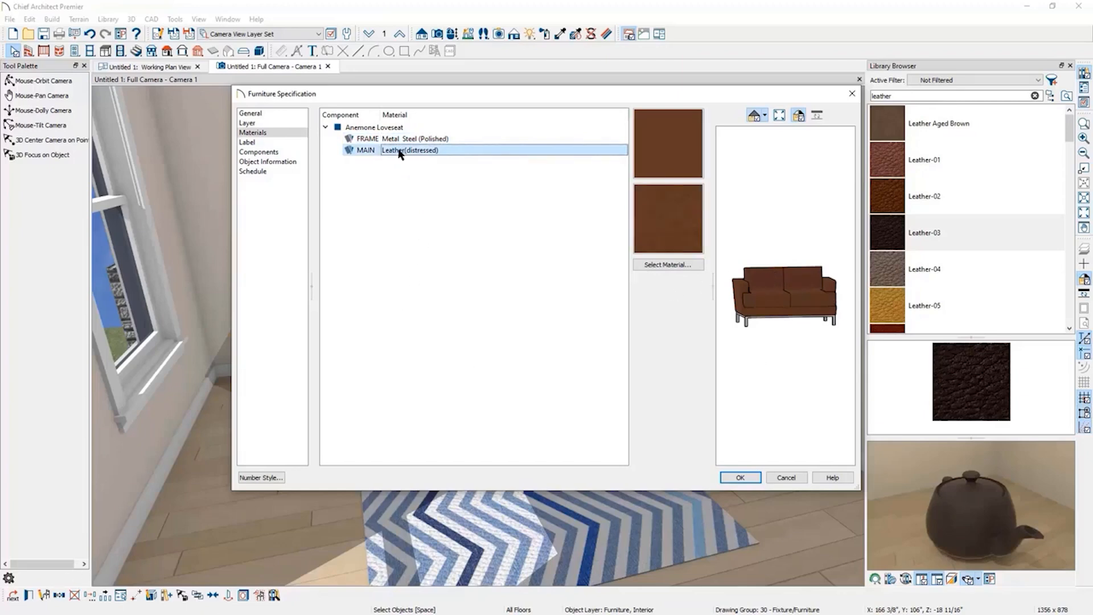
pyautogui.click(786, 478)
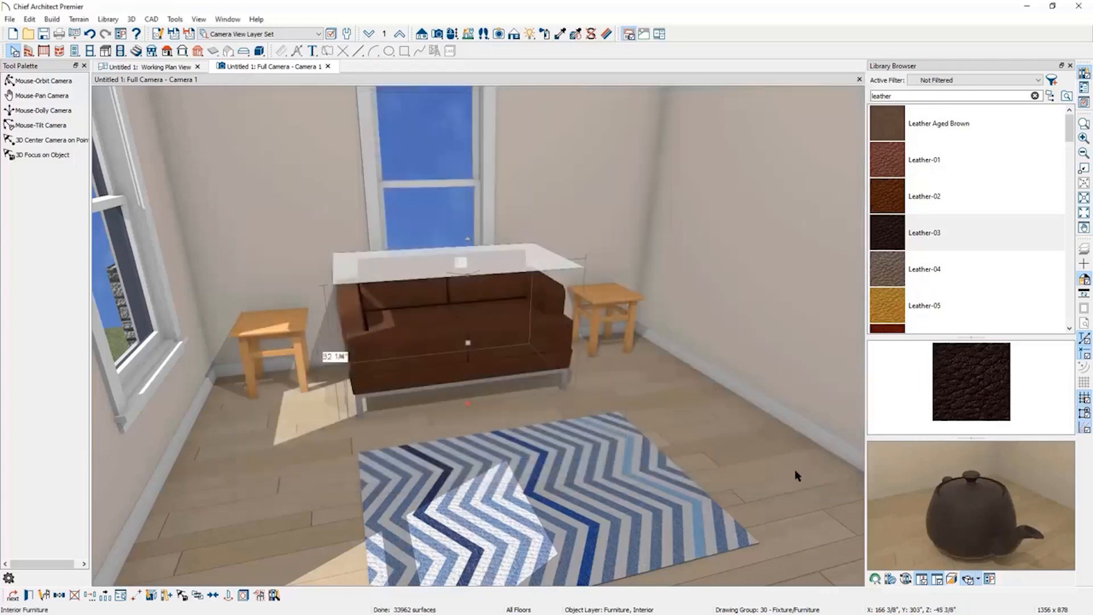
# Paint the loveseat's upholstery with the Leather-03 material.
pyautogui.click(939, 233)
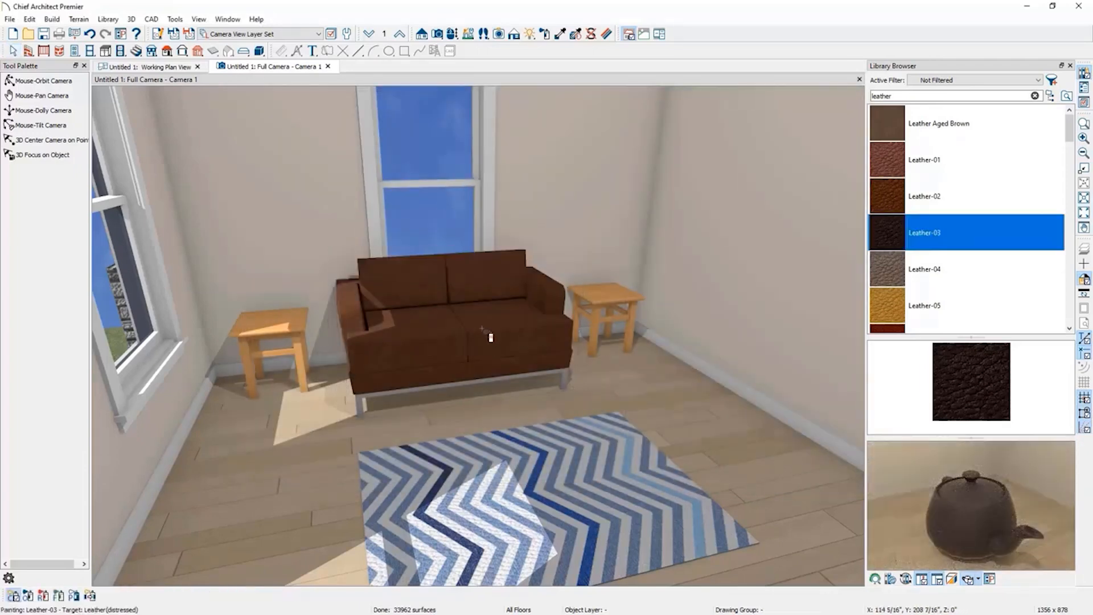
pyautogui.scroll(-1, 937, 250)
pyautogui.scroll(-2, 937, 251)
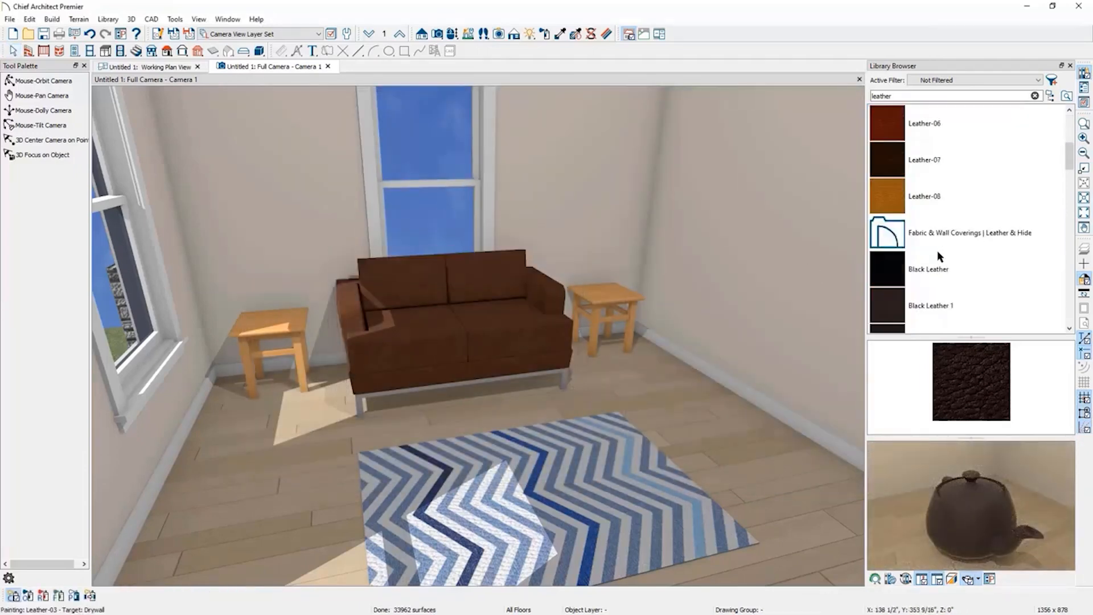
pyautogui.click(935, 160)
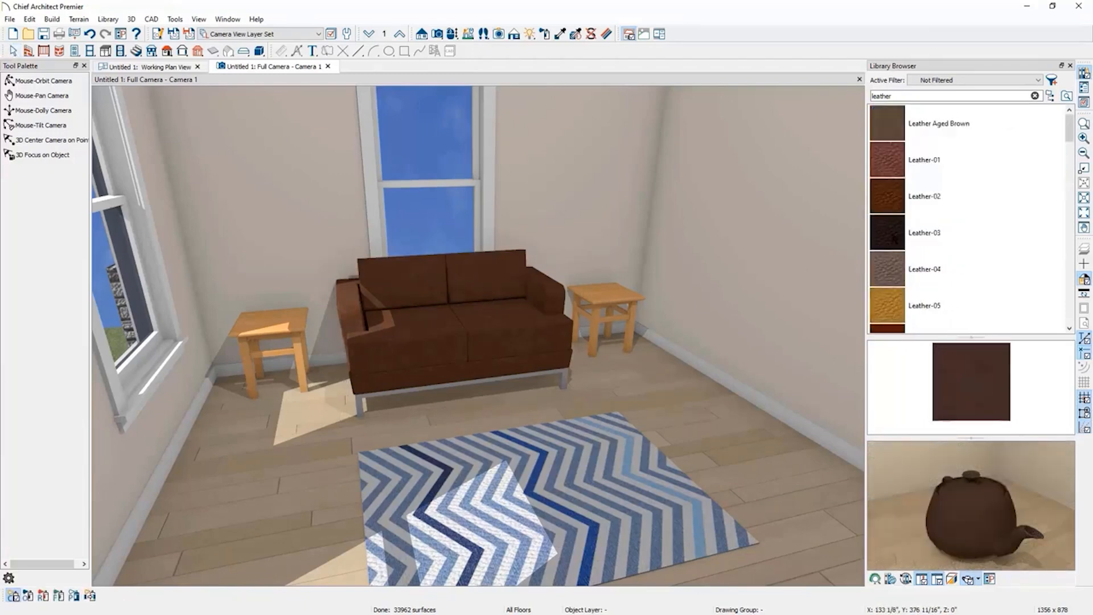
pyautogui.click(904, 230)
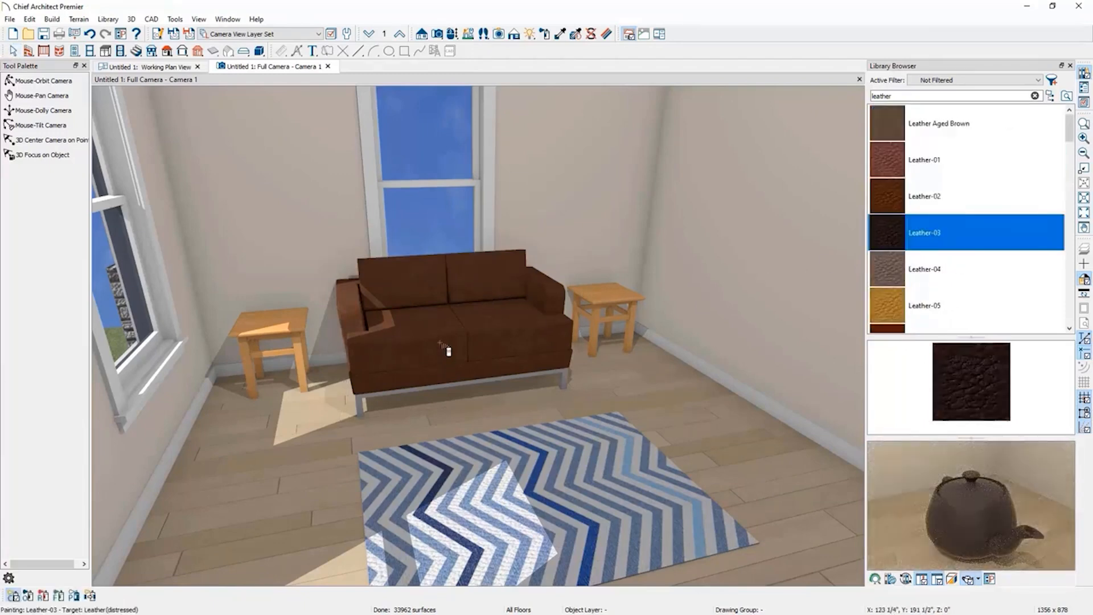
pyautogui.click(443, 345)
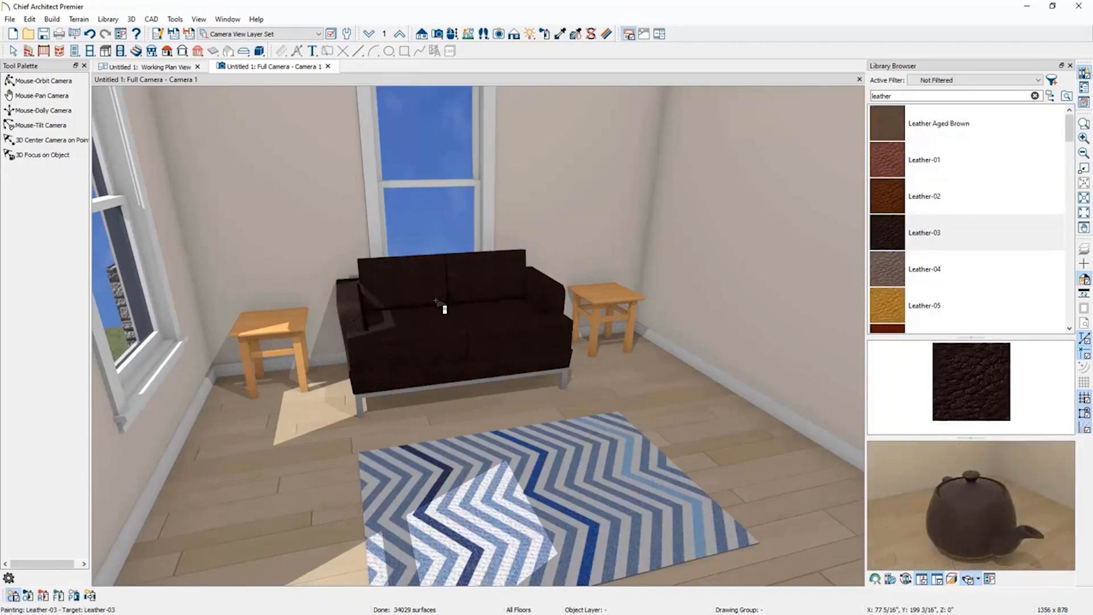
# Set the Material Painter to room mode, search the library for robin, and paint the room's walls with Color - Robin's Egg.
pyautogui.click(28, 597)
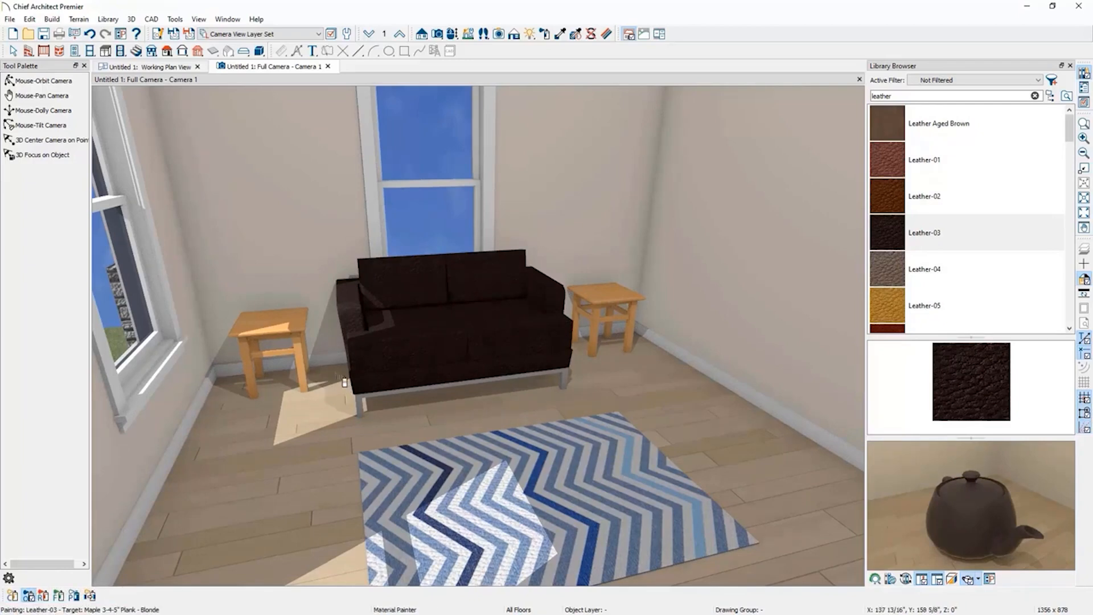
pyautogui.click(892, 235)
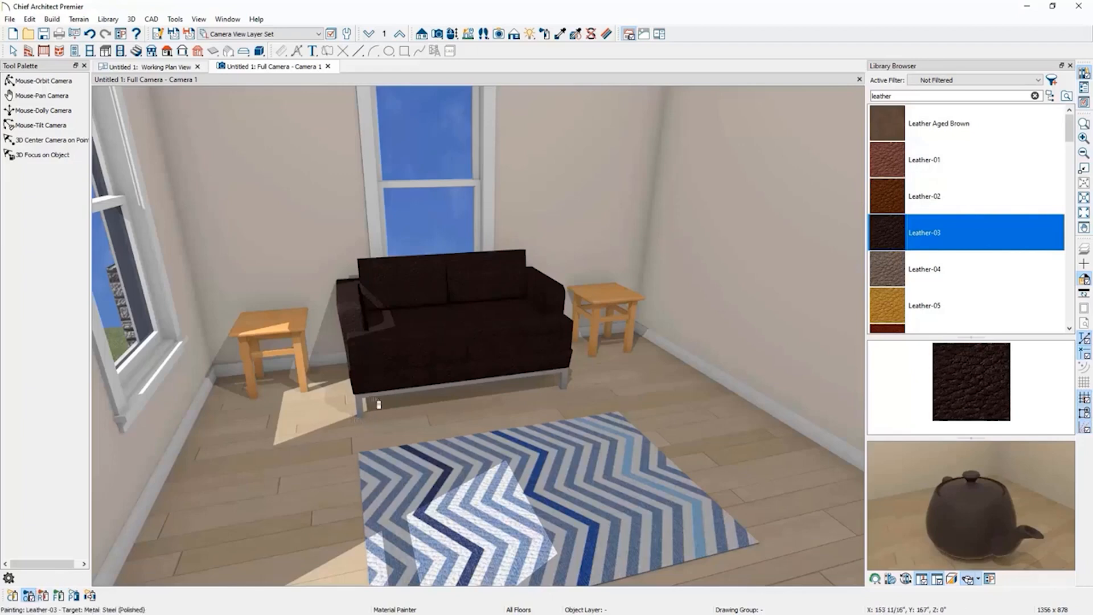
pyautogui.click(45, 595)
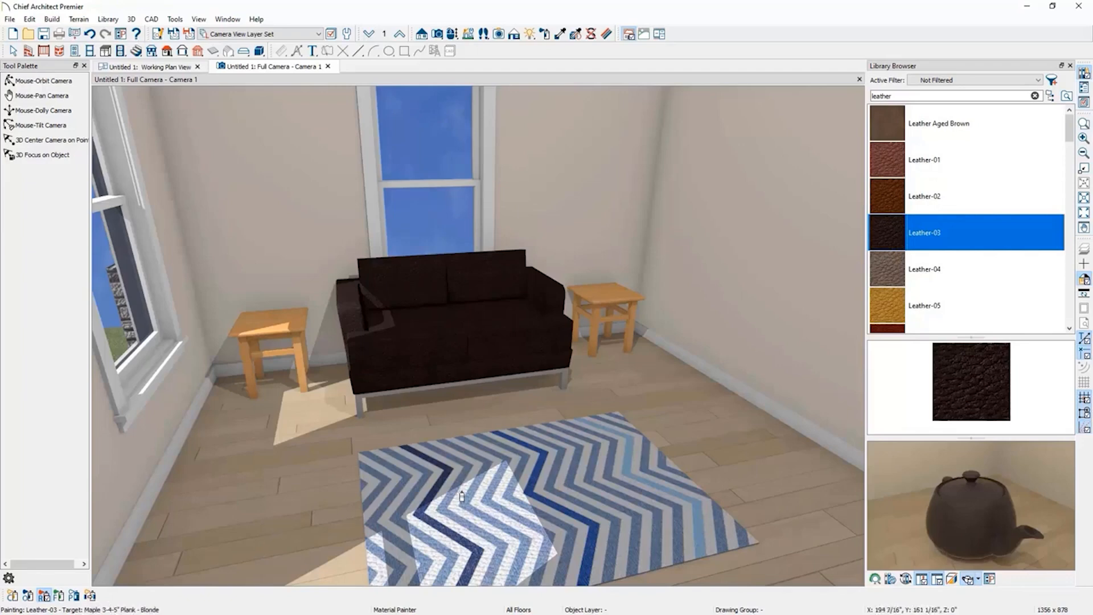
pyautogui.doubleClick(955, 95)
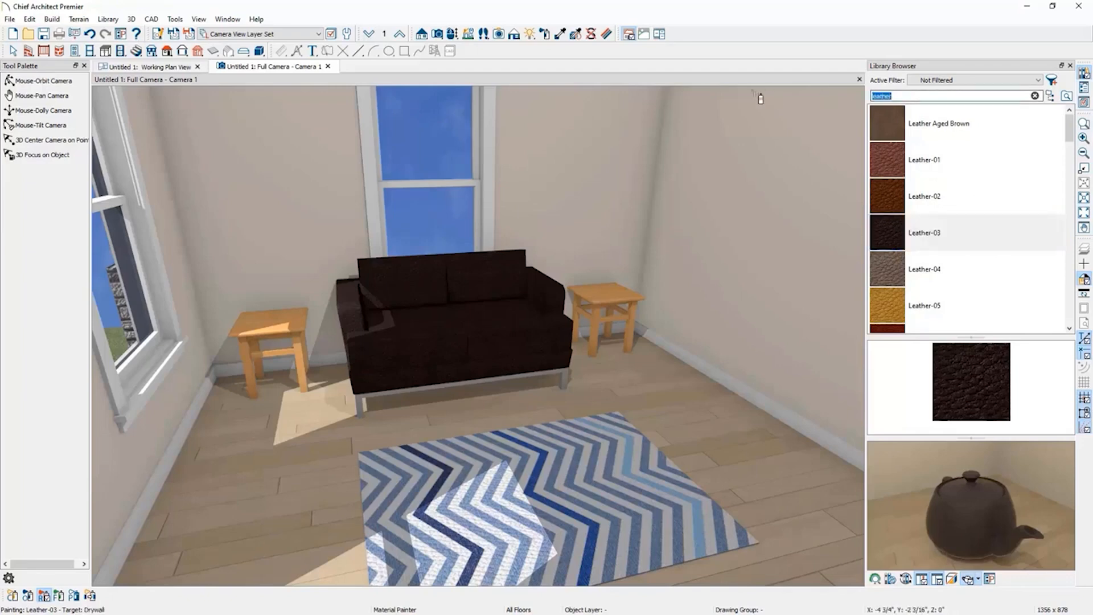
pyautogui.write('robin')
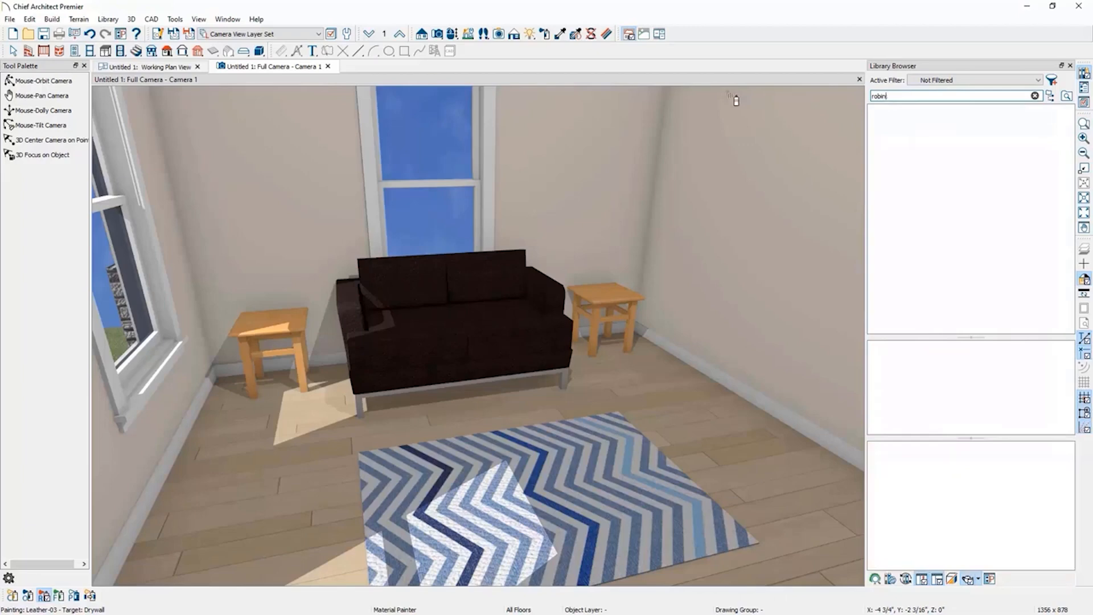
pyautogui.click(871, 127)
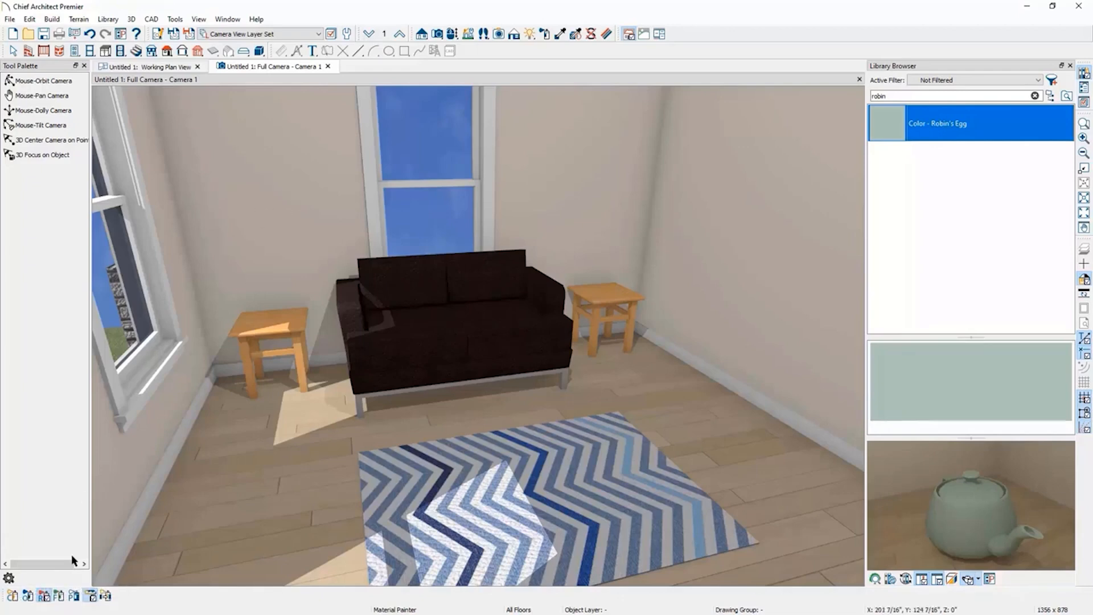
pyautogui.click(306, 207)
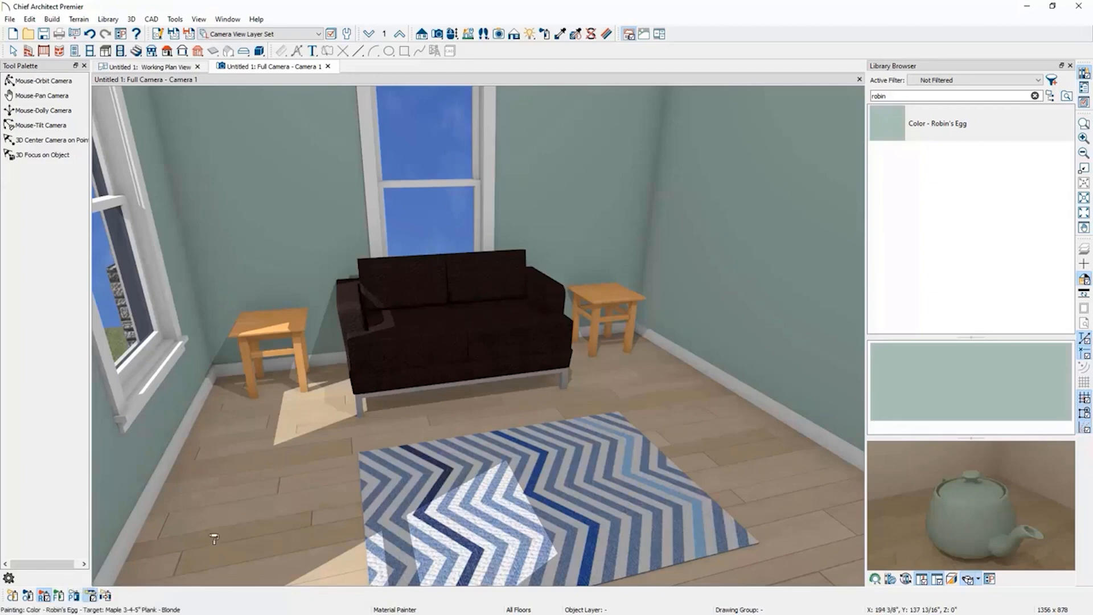
# Try painting the area rug with Robin's Egg blended with its material, undoing each attempt.
pyautogui.click(90, 596)
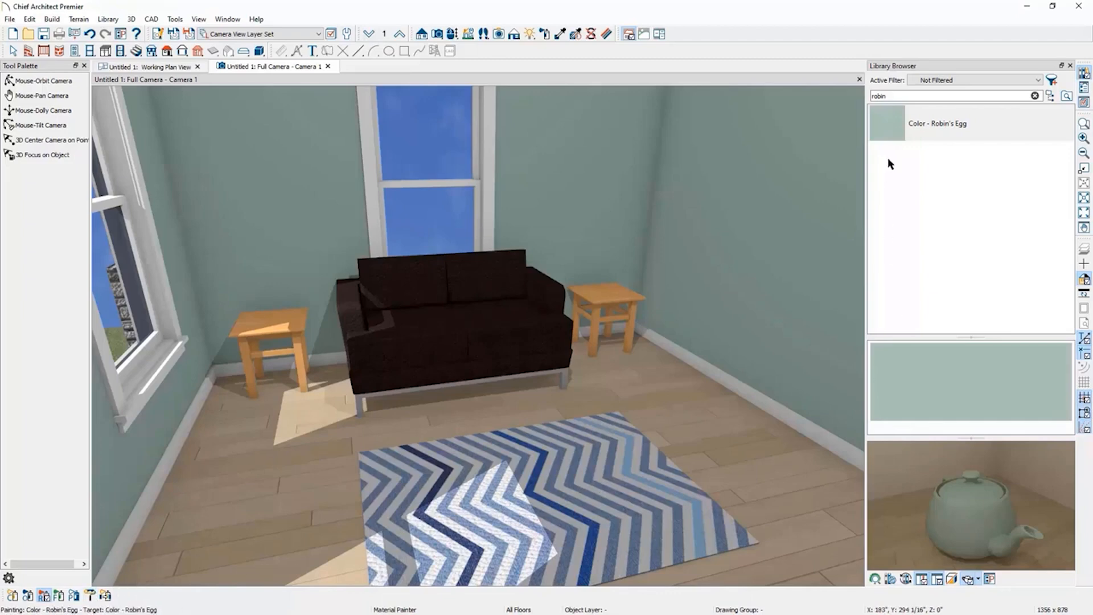
pyautogui.click(898, 128)
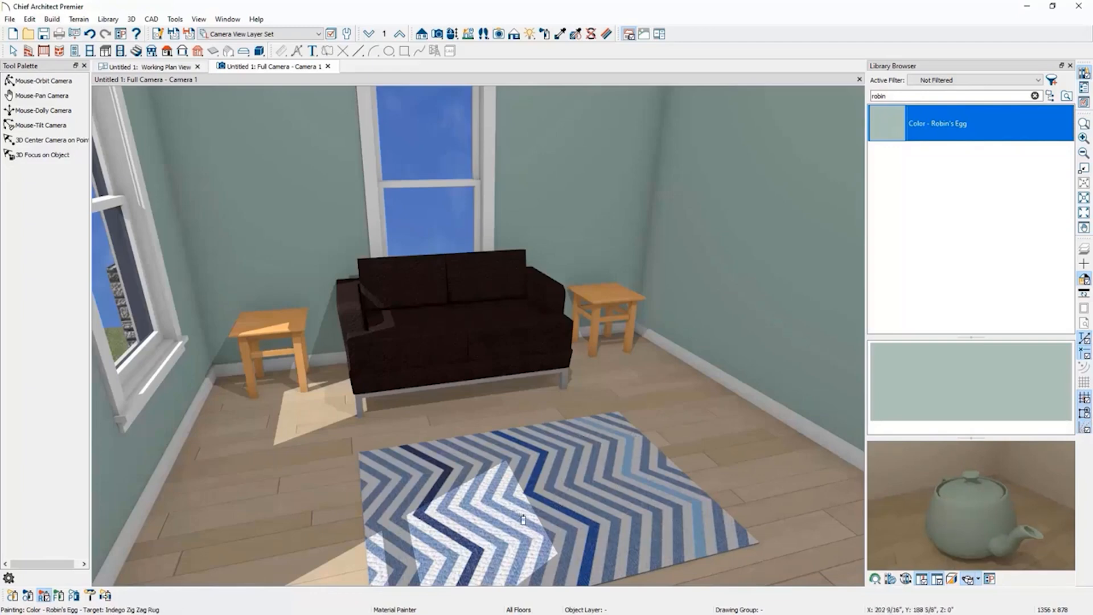
pyautogui.click(553, 509)
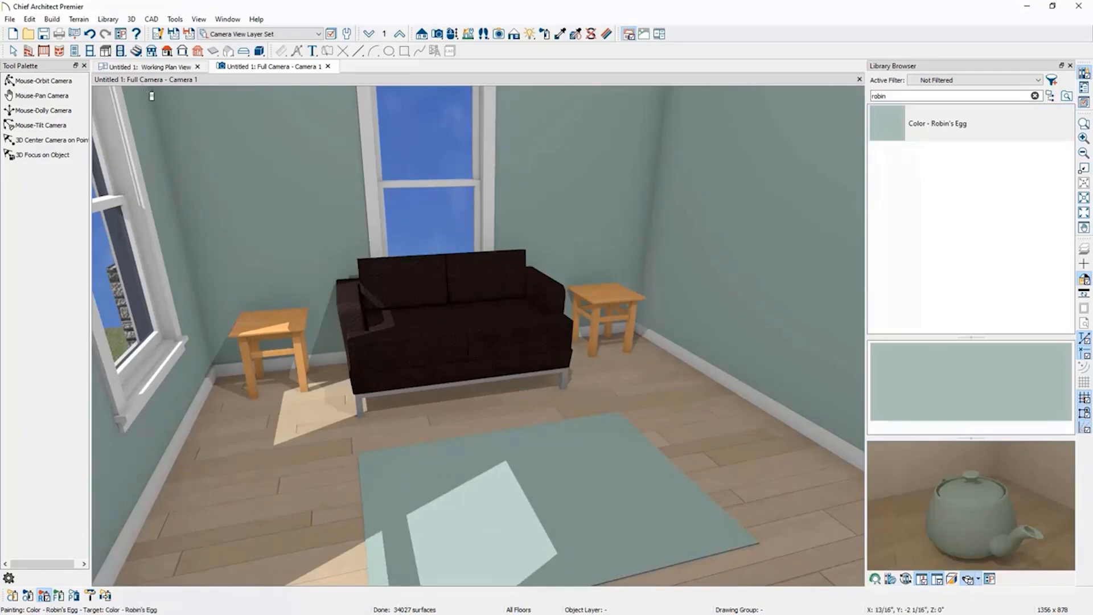
pyautogui.click(89, 34)
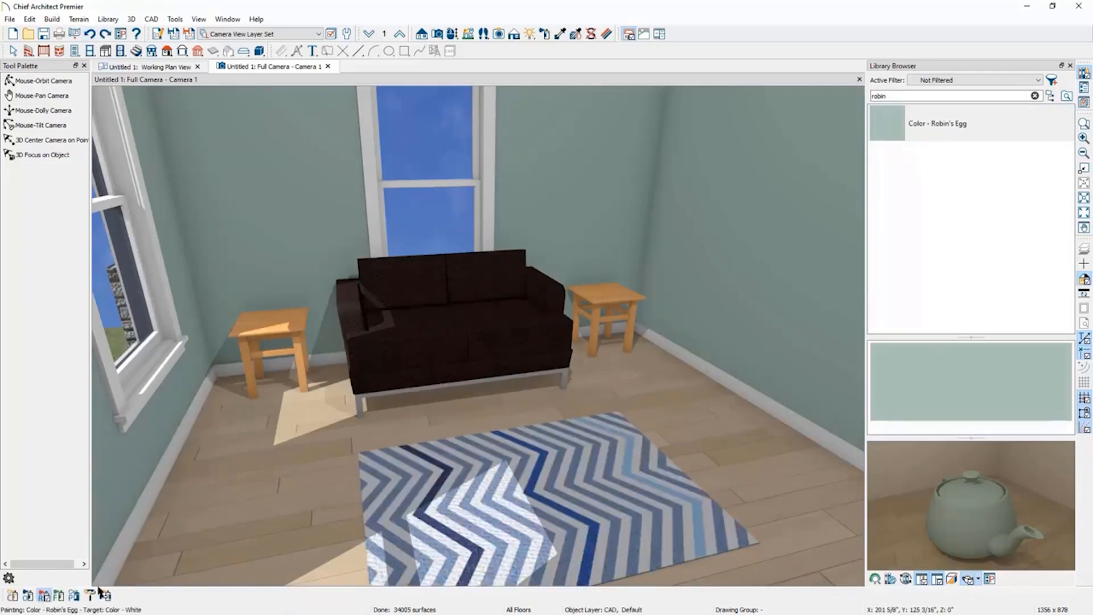
pyautogui.click(593, 523)
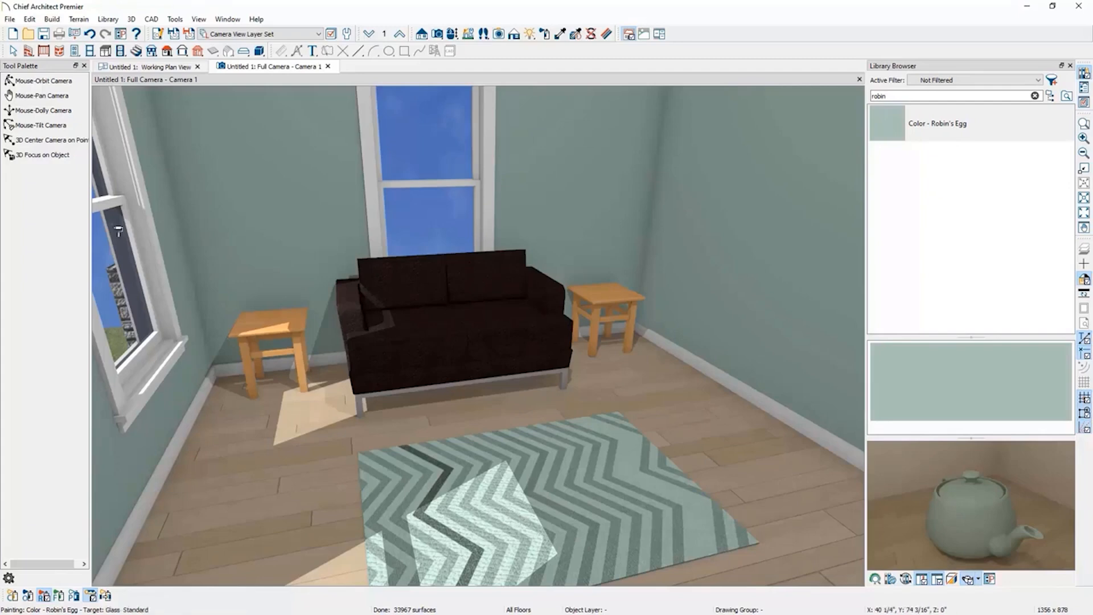
pyautogui.click(91, 34)
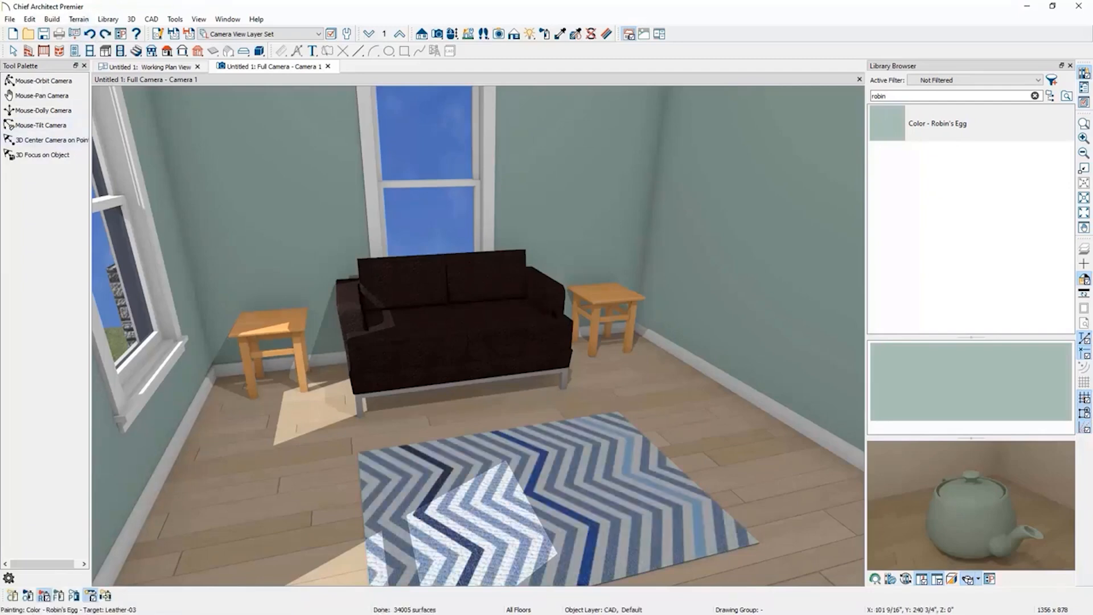
# Close the camera view and switch the plan view's layer set to Kitchen and Bath Plan View.
pyautogui.click(328, 67)
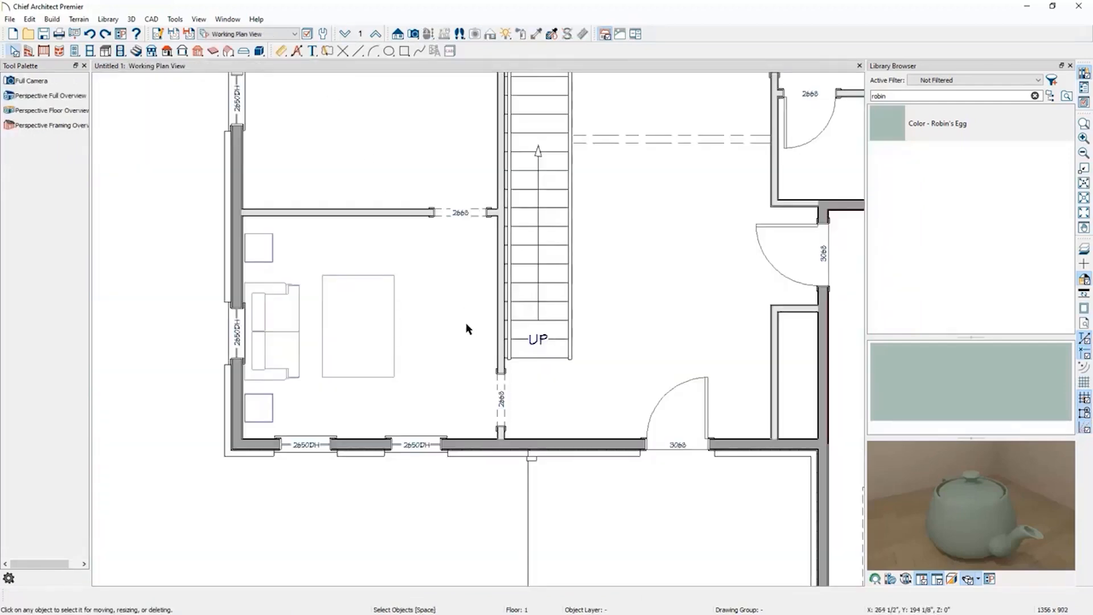
pyautogui.scroll(-3, 335, 539)
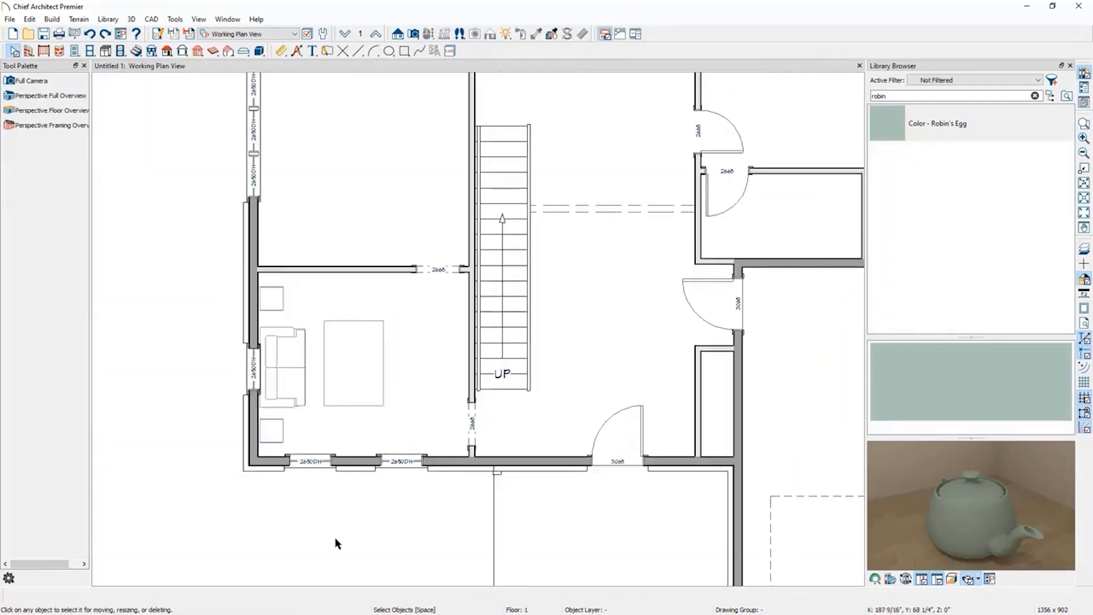
pyautogui.moveTo(365, 165); pyautogui.dragTo(384, 349, button='middle')
pyautogui.scroll(3, 384, 351)
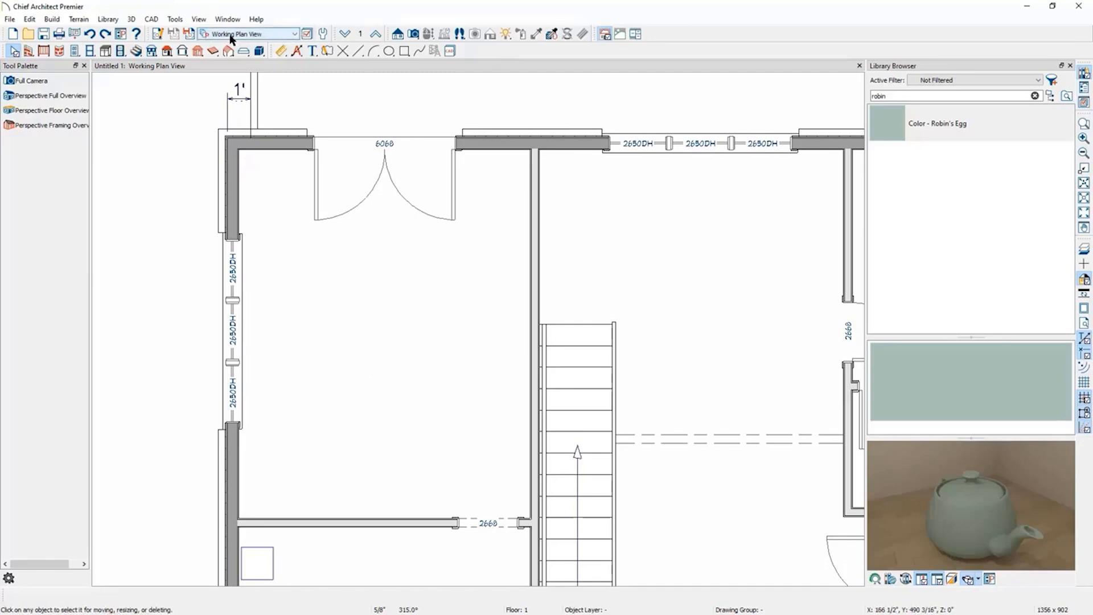
pyautogui.click(277, 34)
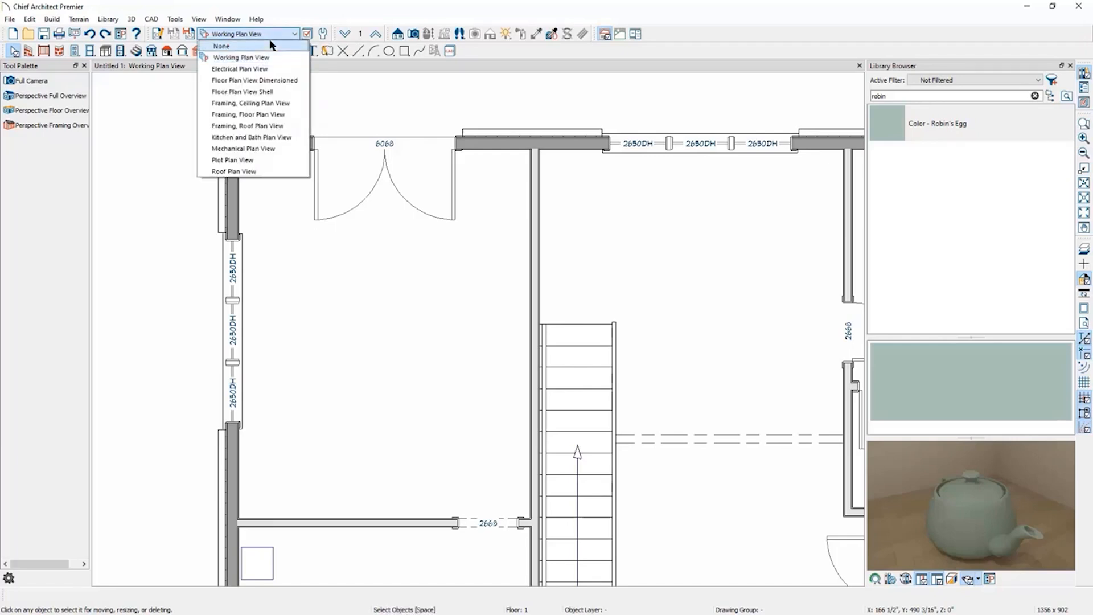
pyautogui.click(281, 137)
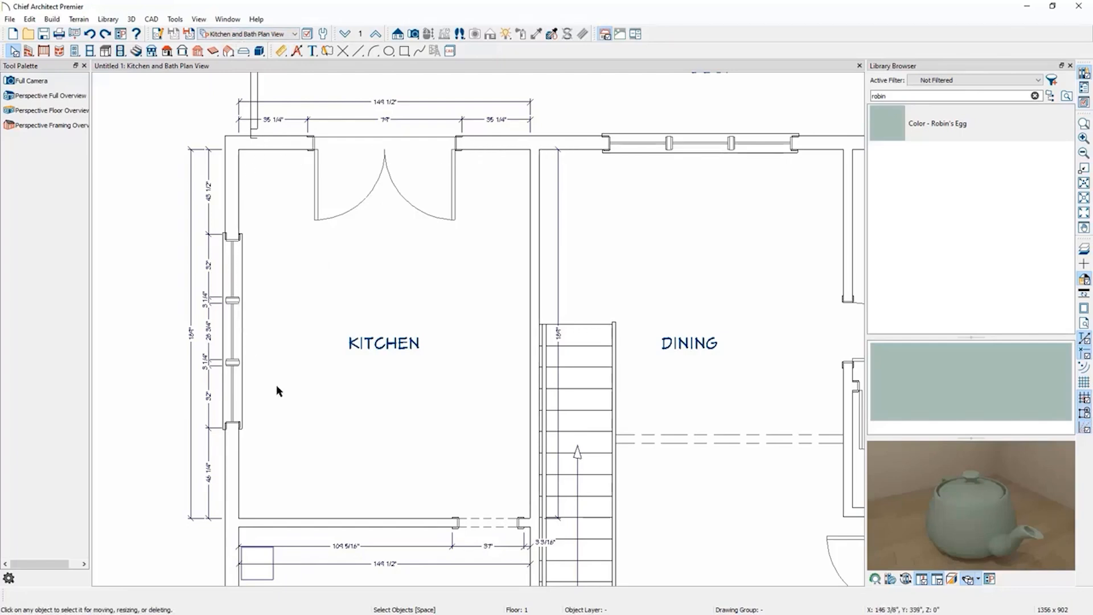
# Open the cabinet tools with the kitchen in view.
pyautogui.scroll(-3, 428, 208)
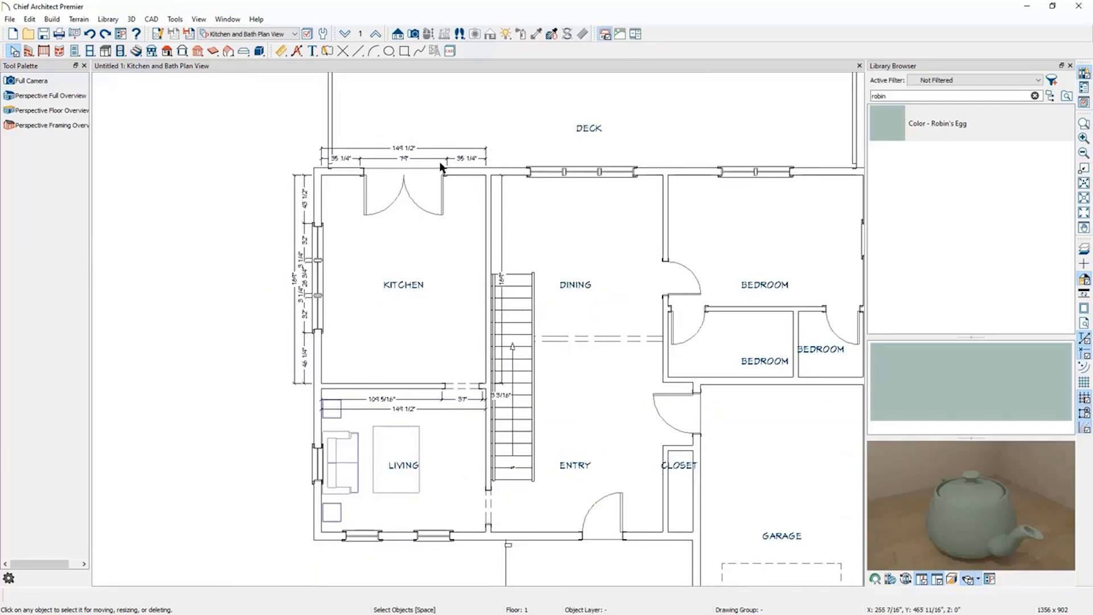
pyautogui.scroll(2, 386, 219)
pyautogui.scroll(1, 379, 284)
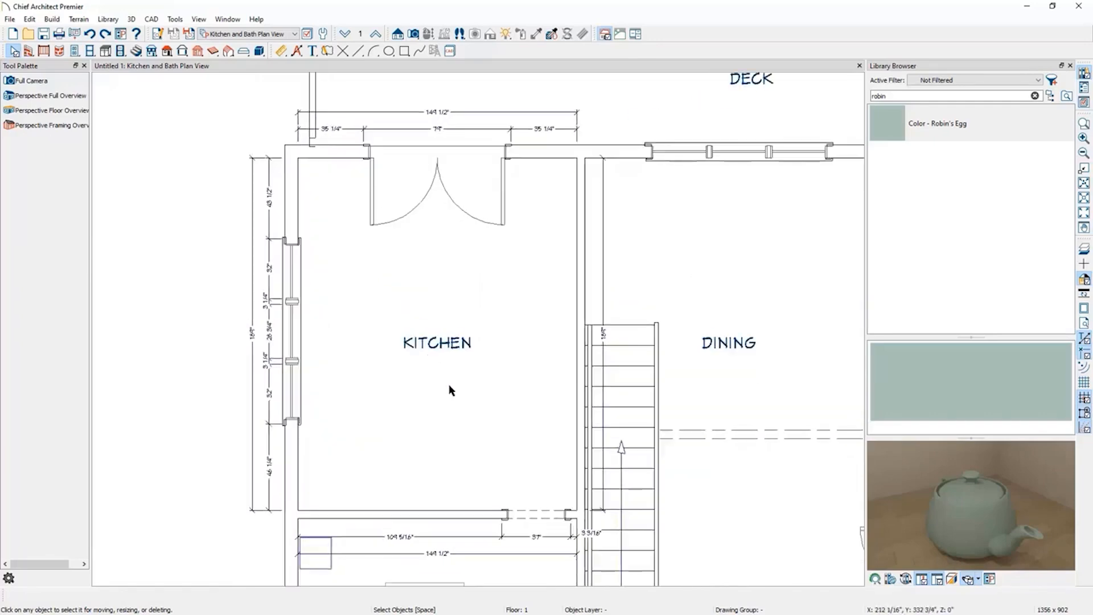
pyautogui.scroll(1, 456, 385)
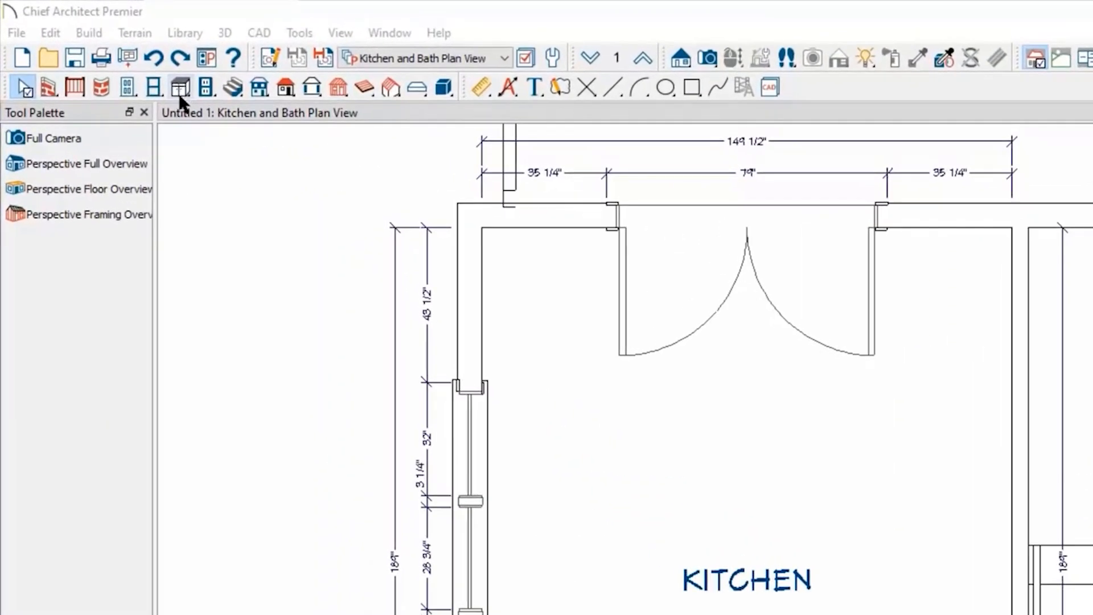
pyautogui.click(181, 91)
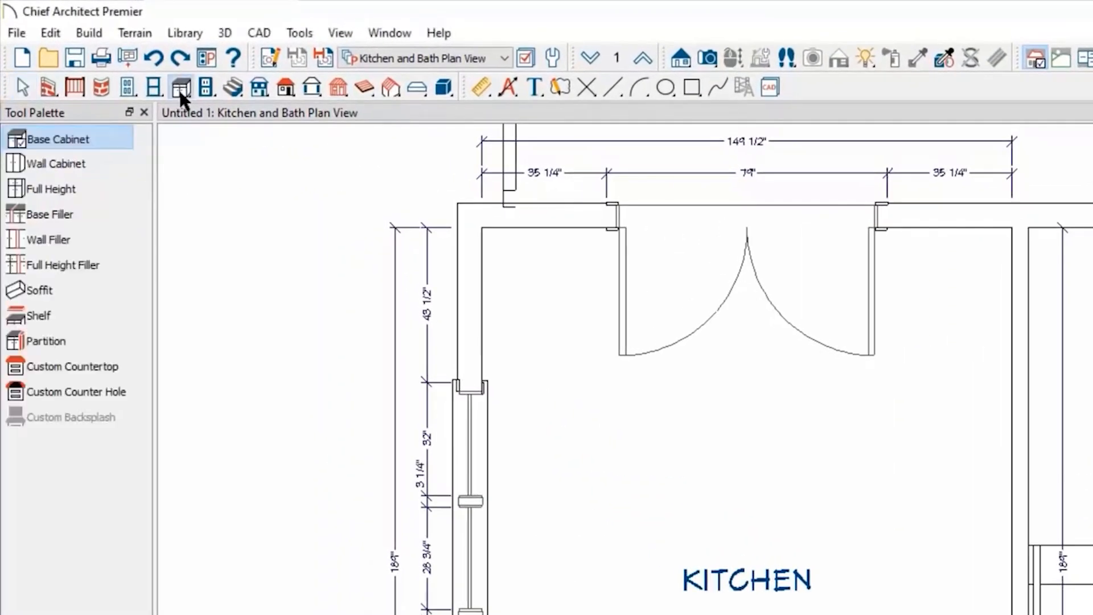
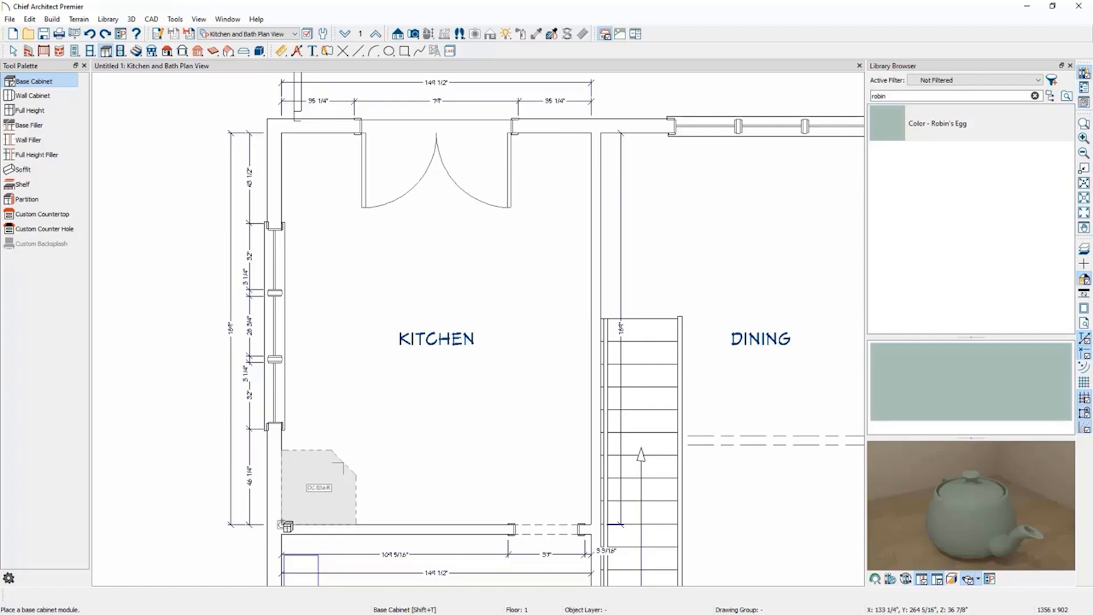
# Place a corner base cabinet in the kitchen's lower-left corner, then undo it.
pyautogui.click(286, 525)
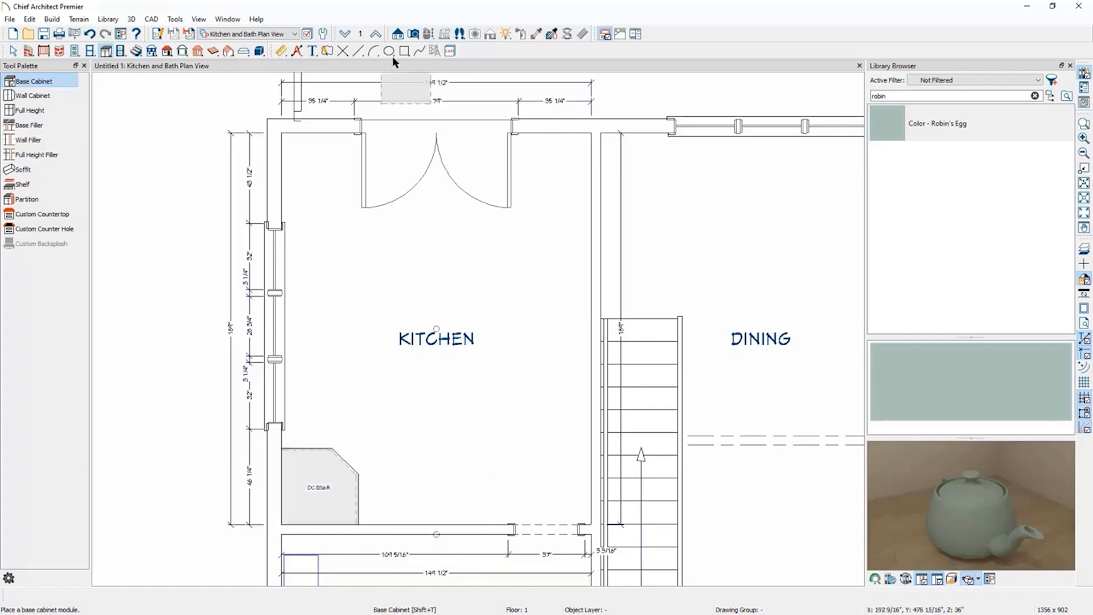
pyautogui.click(89, 34)
# Create a full camera view toward the kitchen's lower-left corner and place a corner base cabinet there.
pyautogui.click(414, 33)
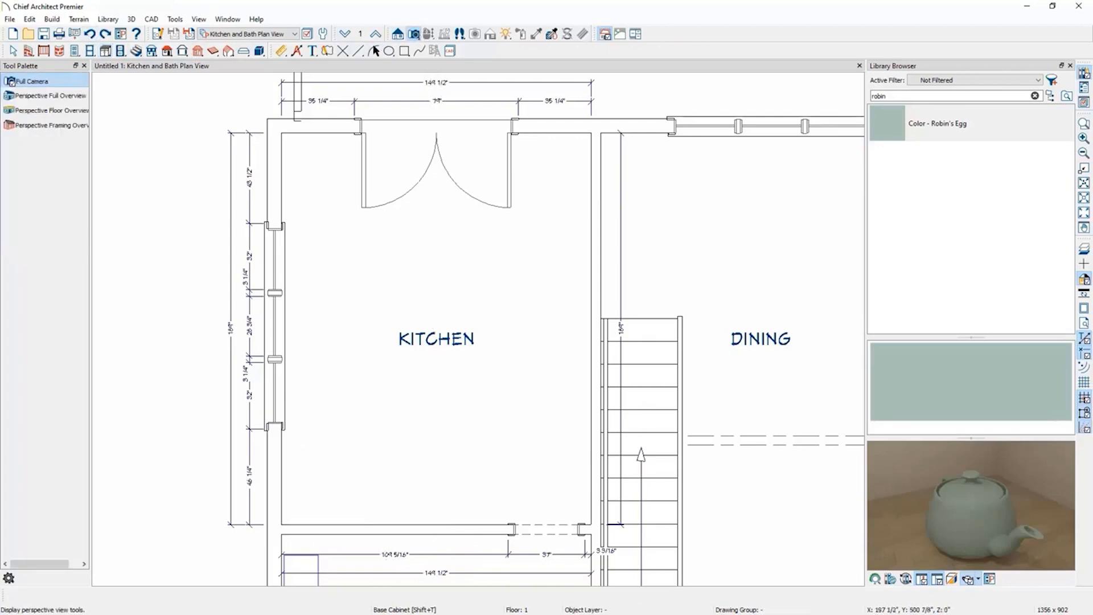
pyautogui.moveTo(563, 176); pyautogui.dragTo(487, 261)
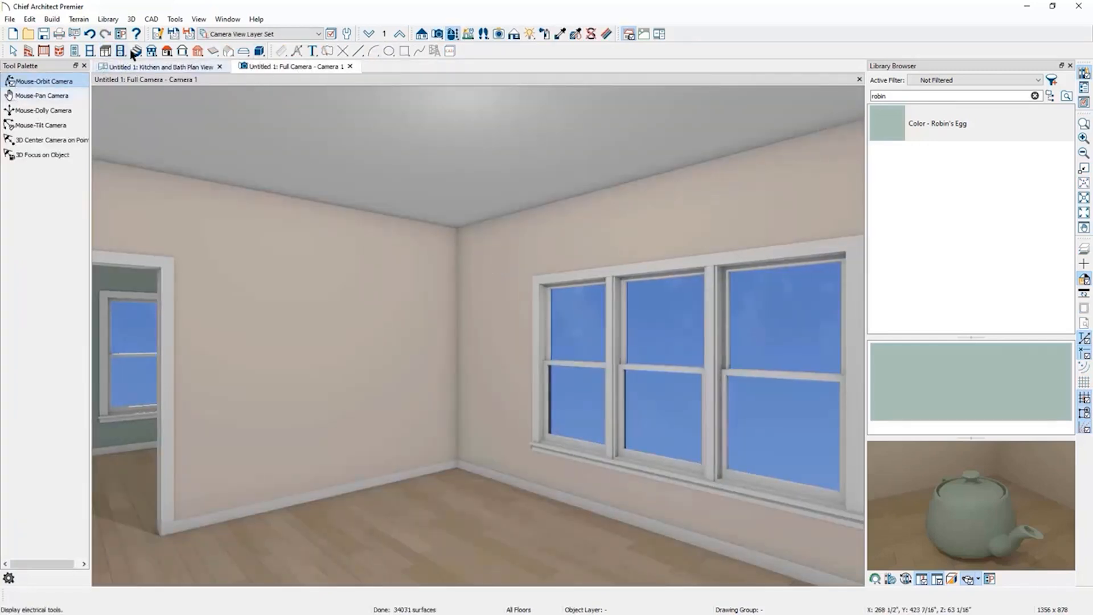
pyautogui.click(105, 51)
pyautogui.click(37, 80)
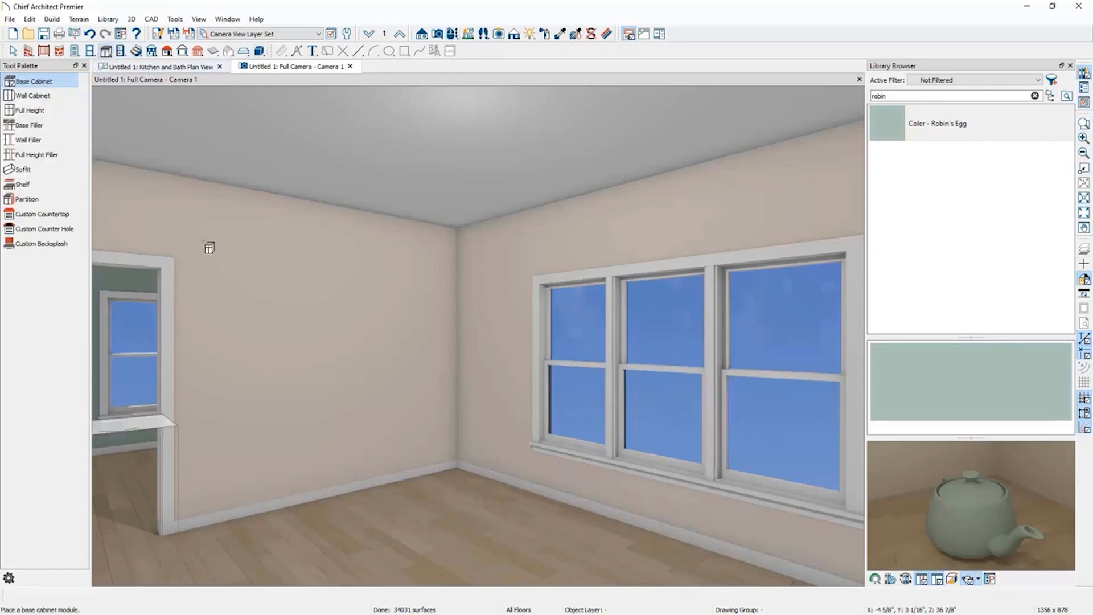
pyautogui.click(460, 441)
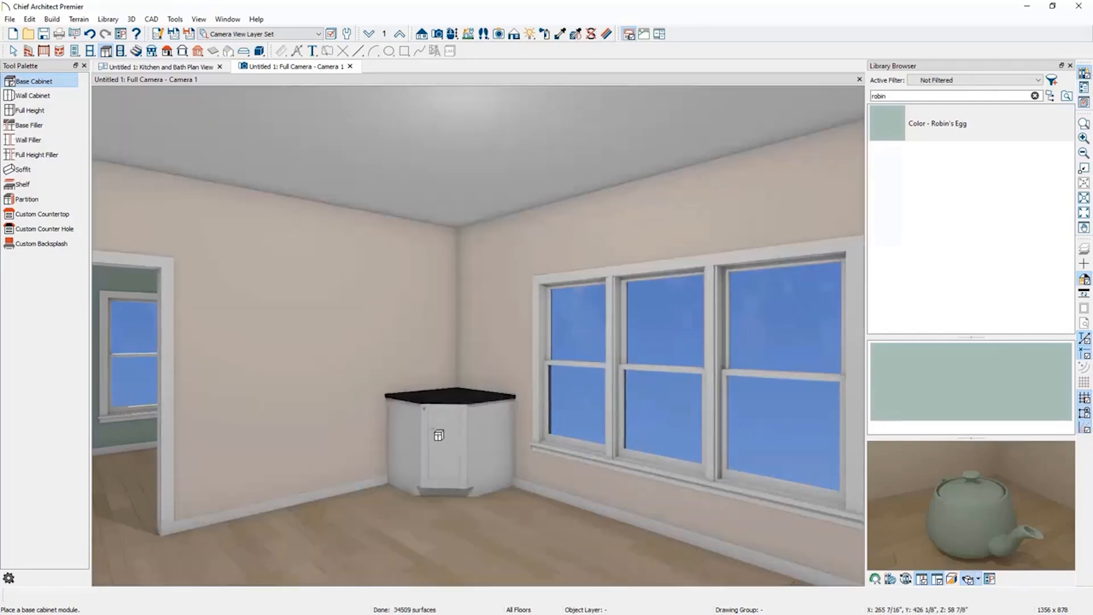
# Place a base cabinet along the bottom wall near the corner cabinet and close the camera view.
pyautogui.click(262, 501)
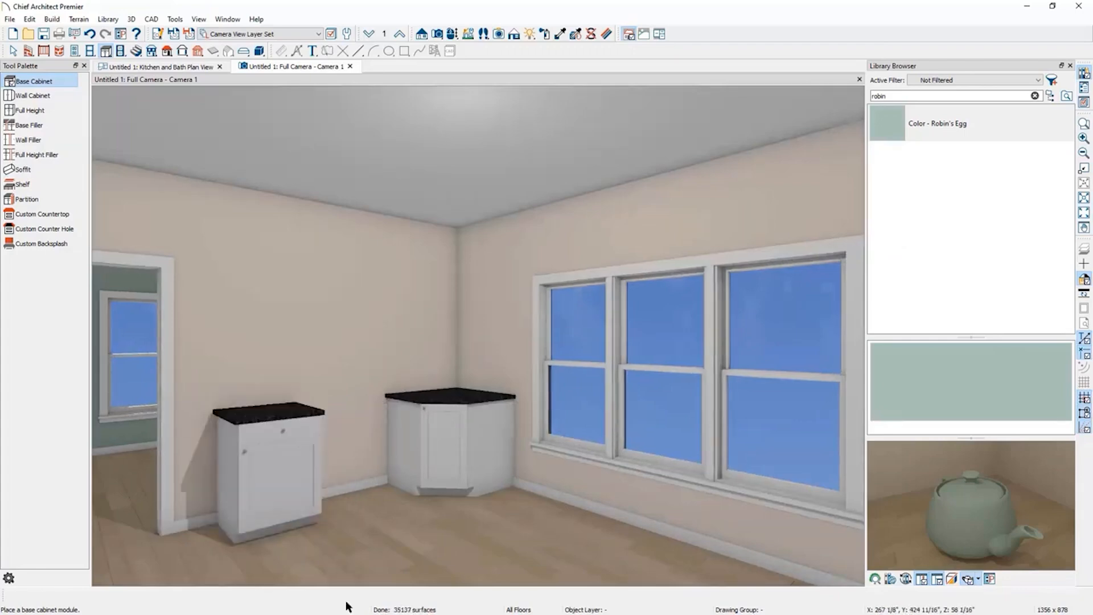
pyautogui.click(349, 66)
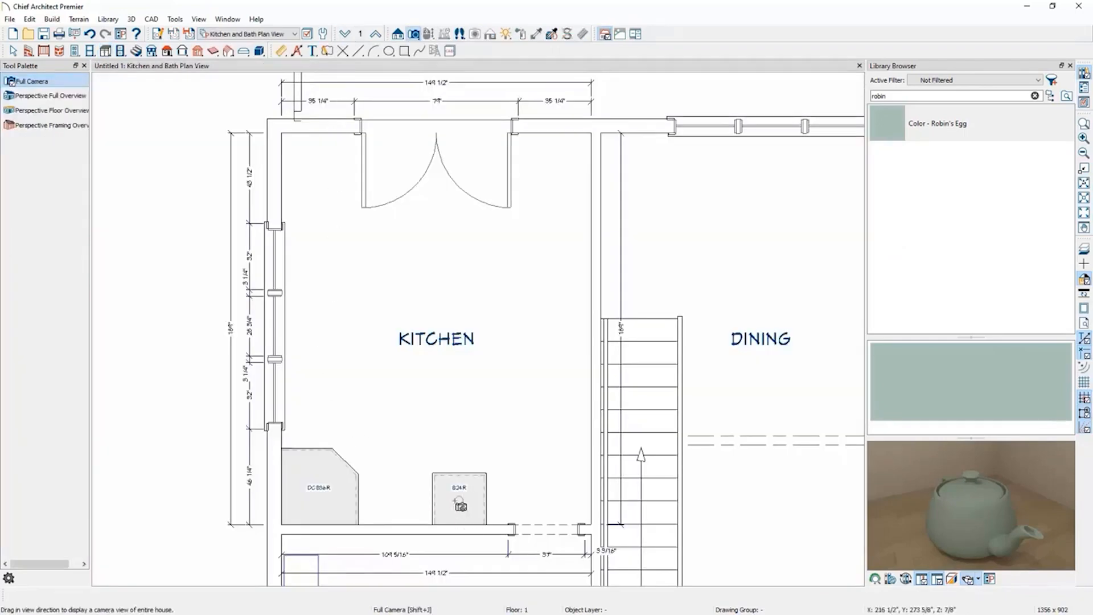
# Move the bottom-wall base cabinet left so it butts against the corner cabinet.
pyautogui.press('space')
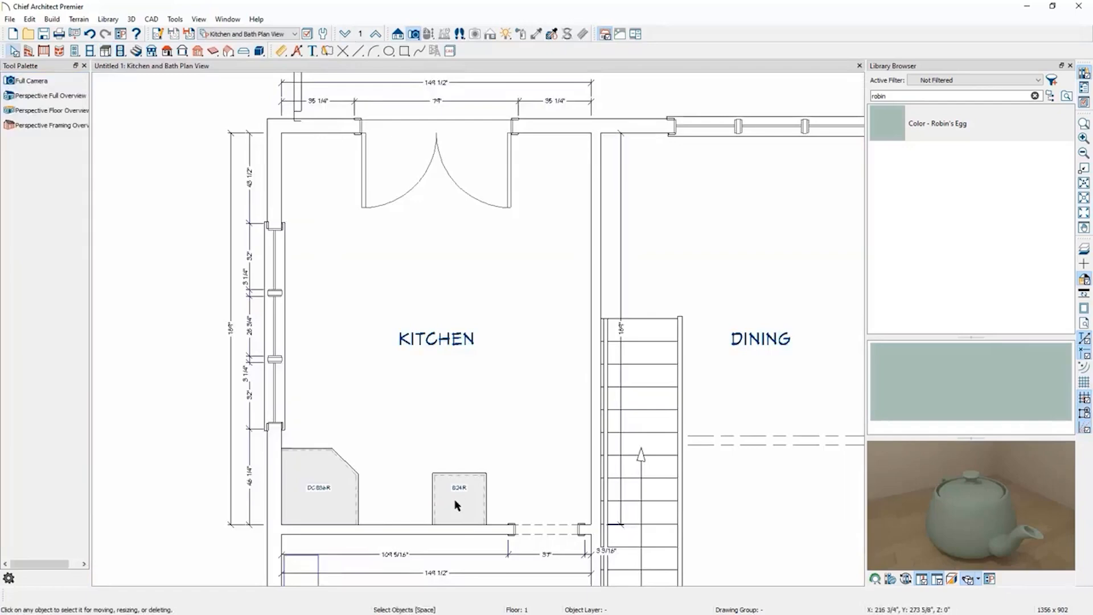
pyautogui.click(456, 504)
pyautogui.moveTo(456, 504); pyautogui.dragTo(366, 505)
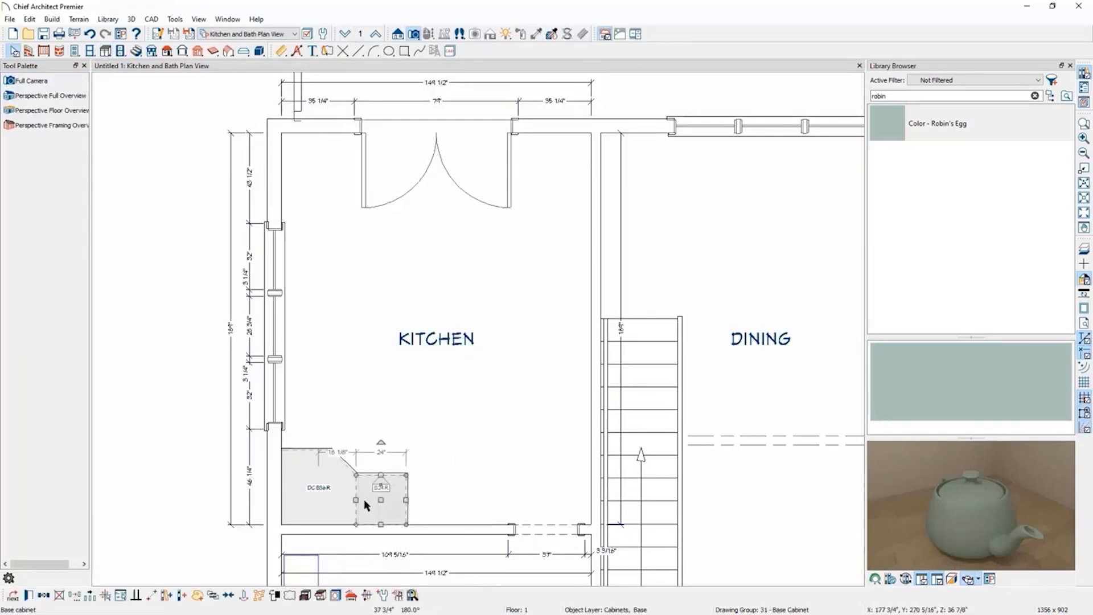
# Add base cabinets up the kitchen's left wall from the corner cabinet, resizing them to fit between windows.
pyautogui.click(108, 51)
pyautogui.click(38, 82)
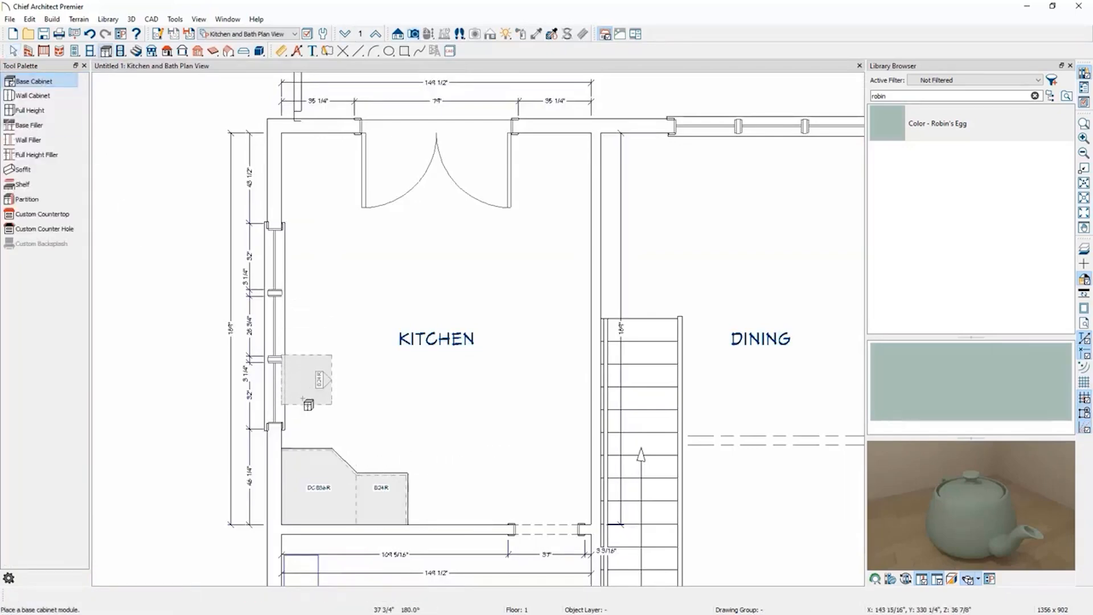
pyautogui.click(297, 427)
pyautogui.moveTo(307, 401); pyautogui.dragTo(306, 426)
pyautogui.press('Escape')
pyautogui.click(300, 401)
pyautogui.click(300, 364)
pyautogui.click(302, 354)
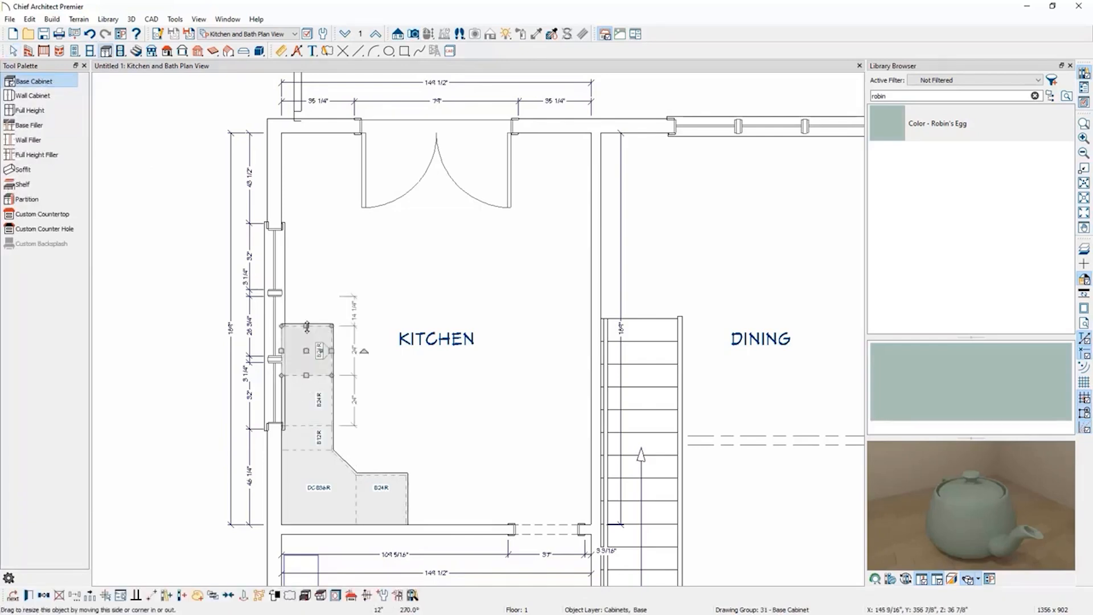
pyautogui.moveTo(307, 326); pyautogui.dragTo(306, 299)
pyautogui.press('Escape')
# Continue the left-wall base cabinet run up to the kitchen's top wall, resizing the last cabinet.
pyautogui.click(307, 291)
pyautogui.click(306, 240)
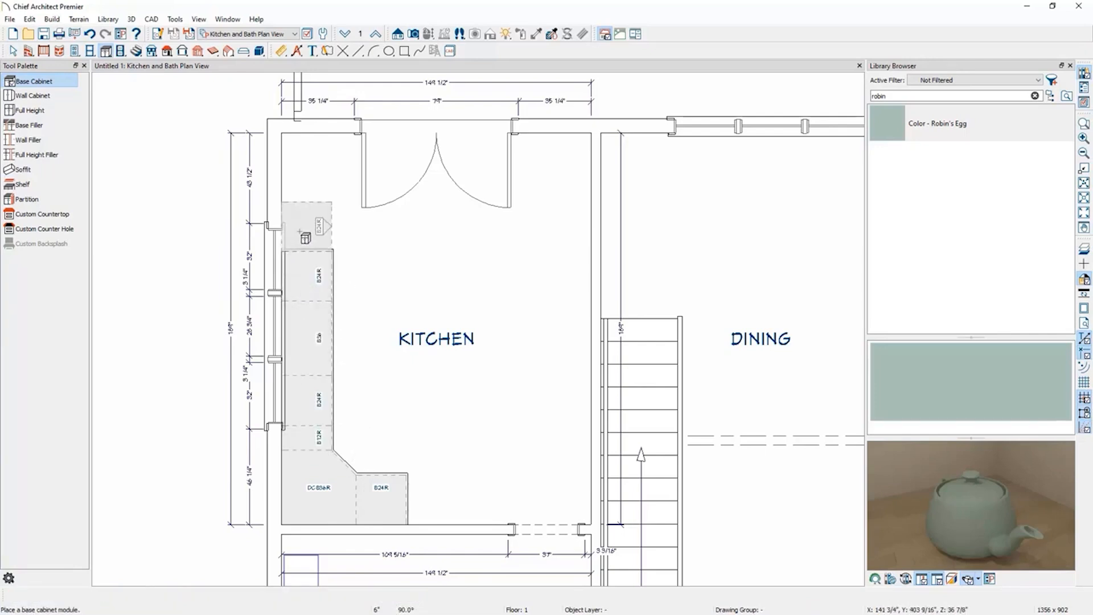
pyautogui.click(305, 206)
pyautogui.moveTo(306, 201); pyautogui.dragTo(307, 226)
pyautogui.press('Escape')
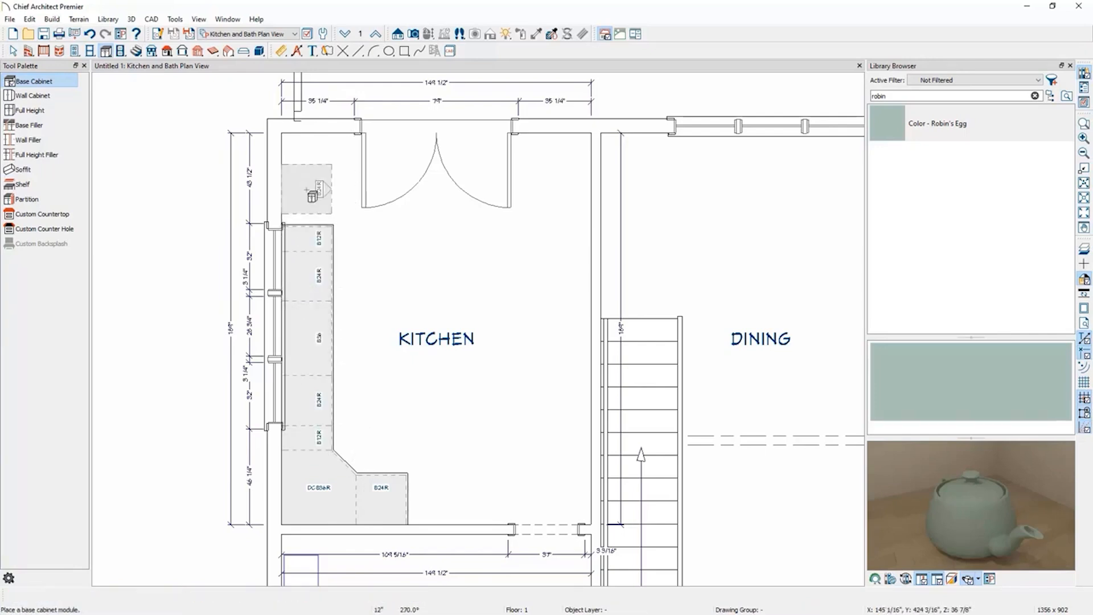
pyautogui.click(307, 189)
pyautogui.click(300, 165)
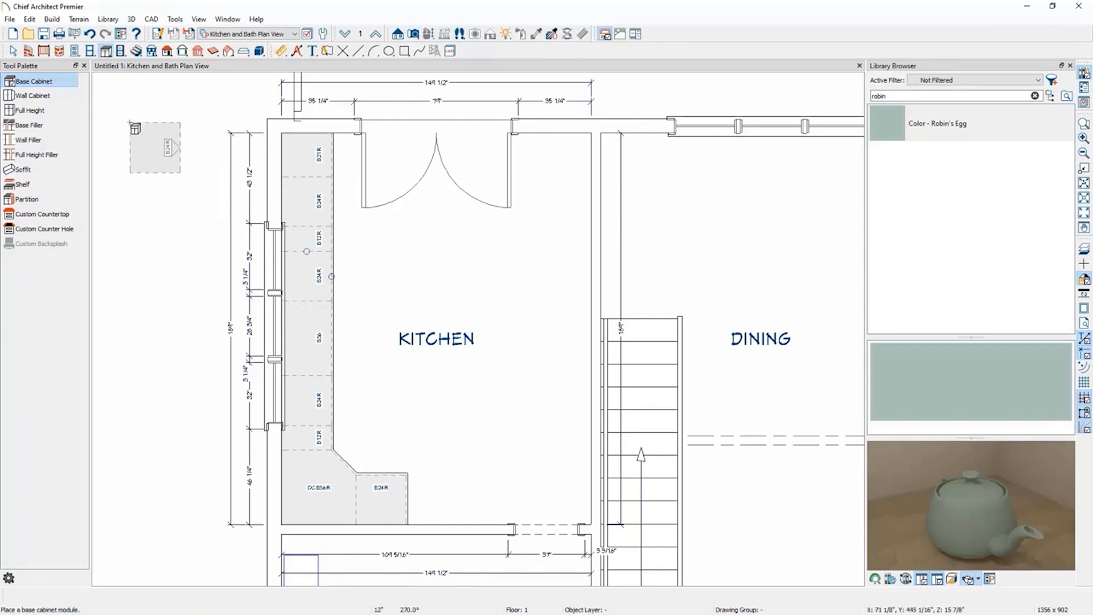
# Place a full-height cabinet in the kitchen's lower-right corner and slide the bottom-wall doorway left.
pyautogui.click(30, 111)
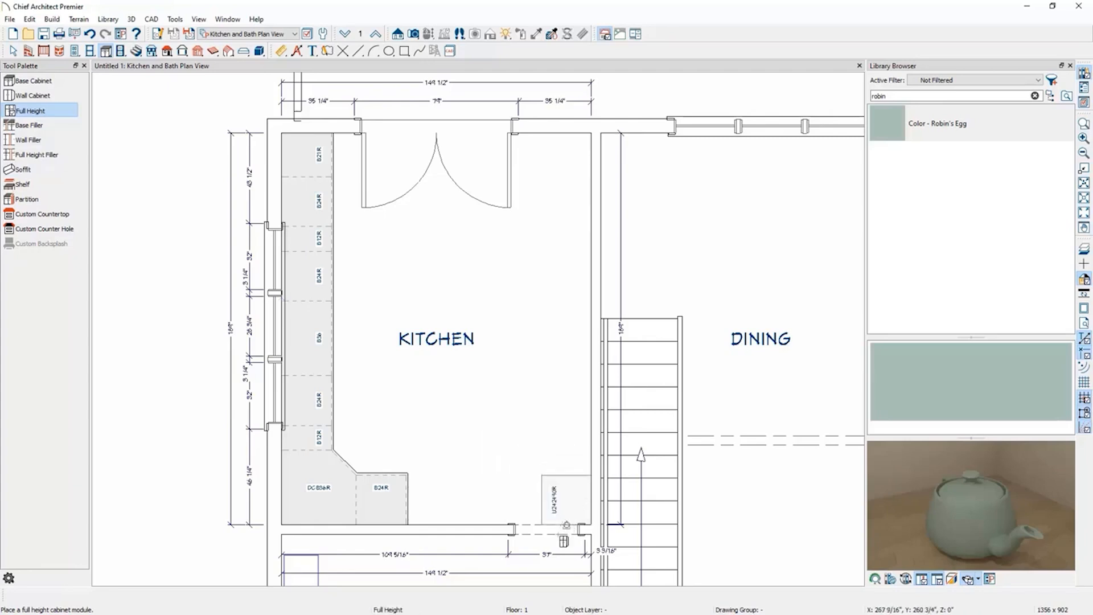
pyautogui.press('space')
pyautogui.click(555, 532)
pyautogui.moveTo(546, 529); pyautogui.dragTo(494, 525)
# Extend the full-height cabinet up the right wall to about 48 inches long.
pyautogui.click(567, 482)
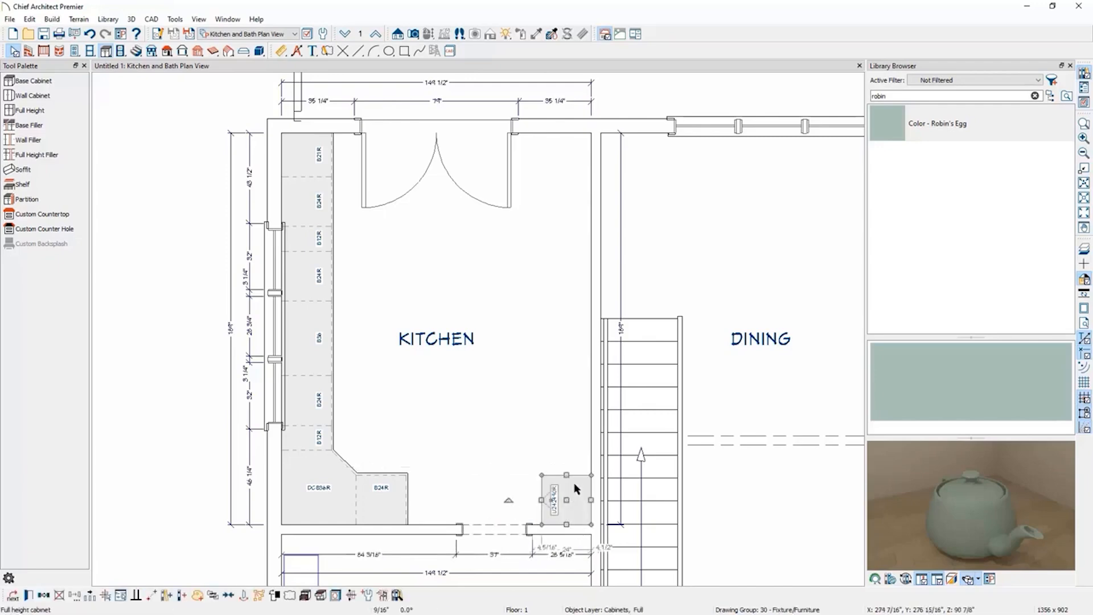
pyautogui.moveTo(567, 475); pyautogui.dragTo(566, 426)
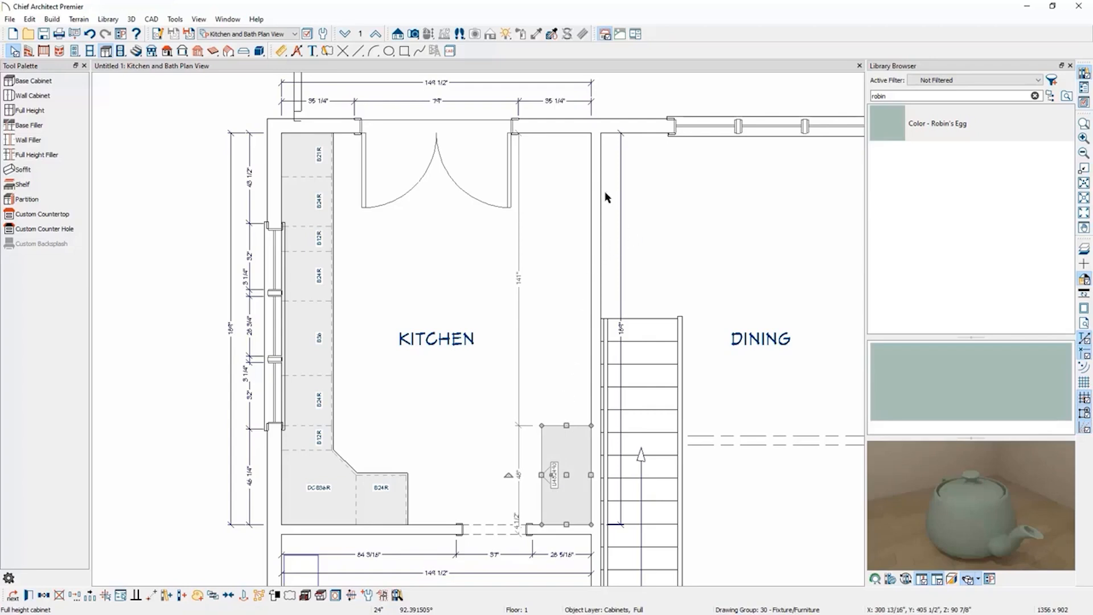
# Add a doorway in the kitchen's right wall near the top, widened to about 52 inches.
pyautogui.click(75, 51)
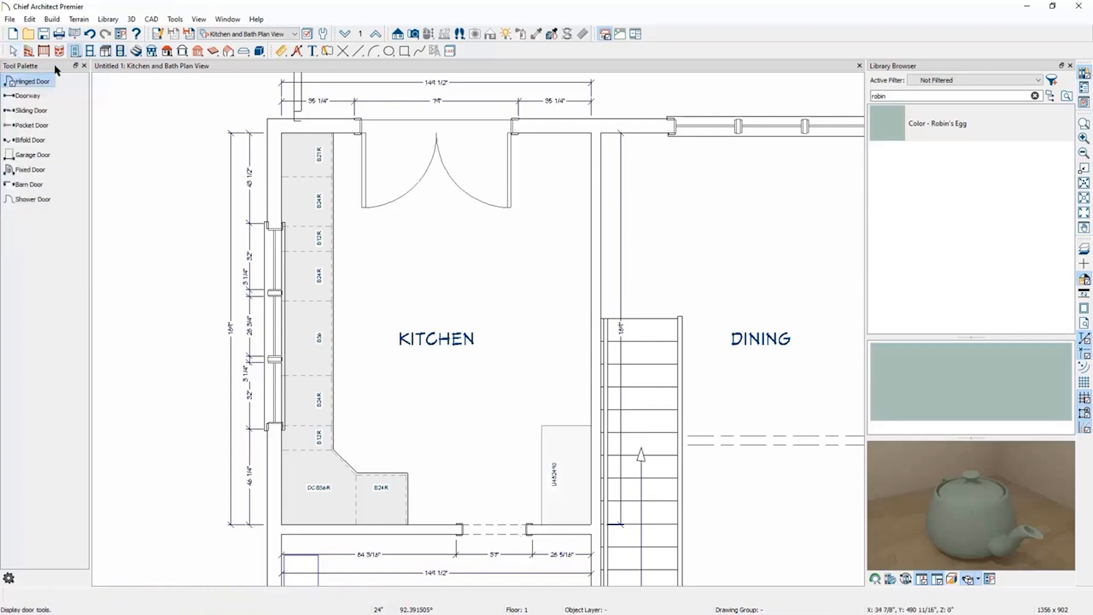
pyautogui.click(28, 96)
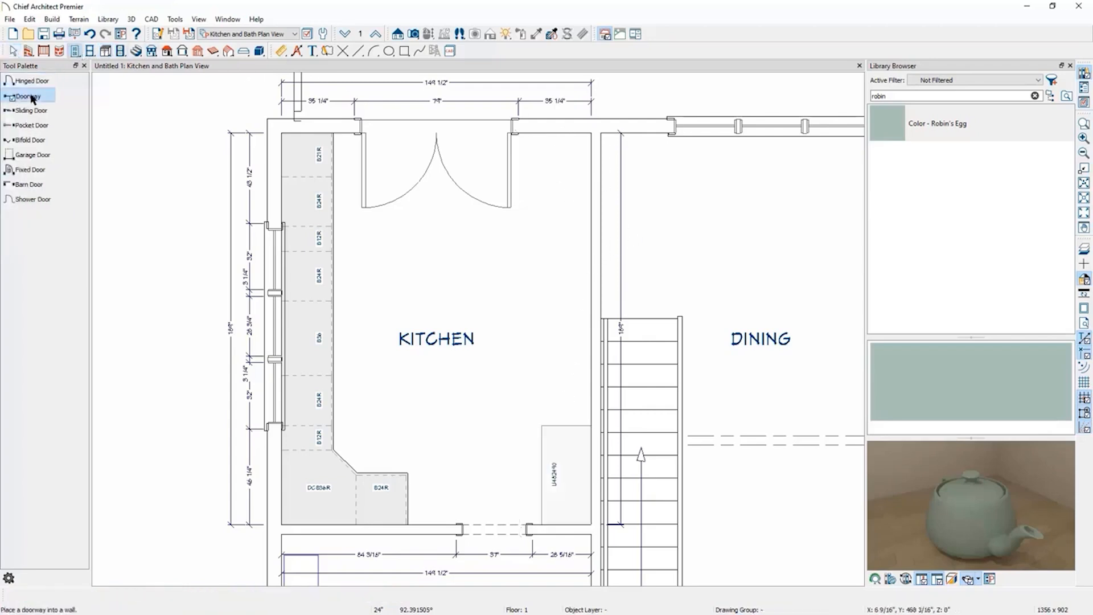
pyautogui.click(595, 192)
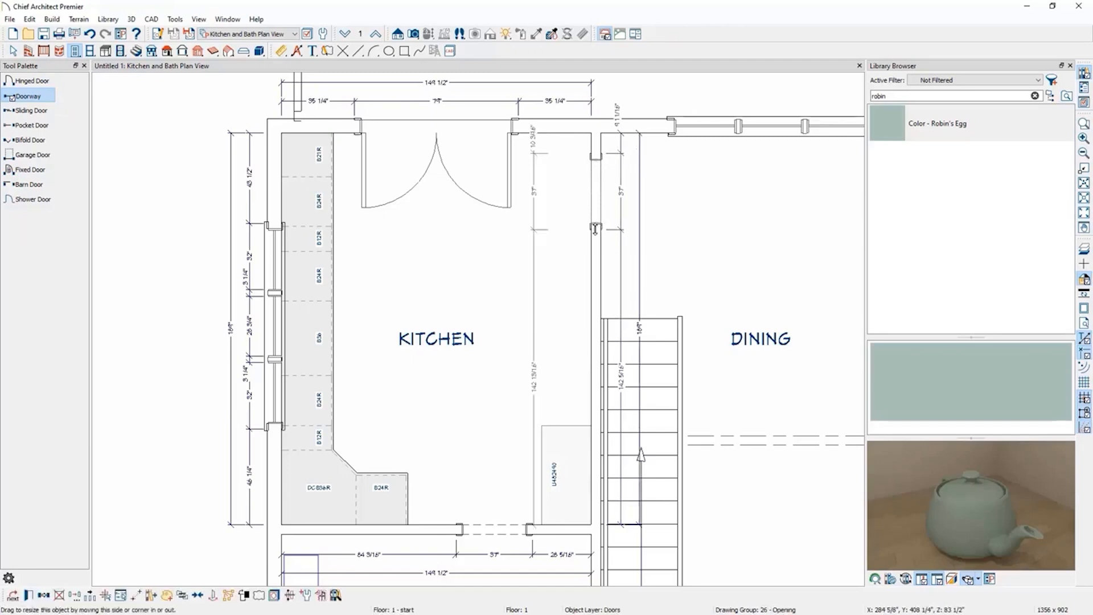
pyautogui.moveTo(595, 228); pyautogui.dragTo(596, 271)
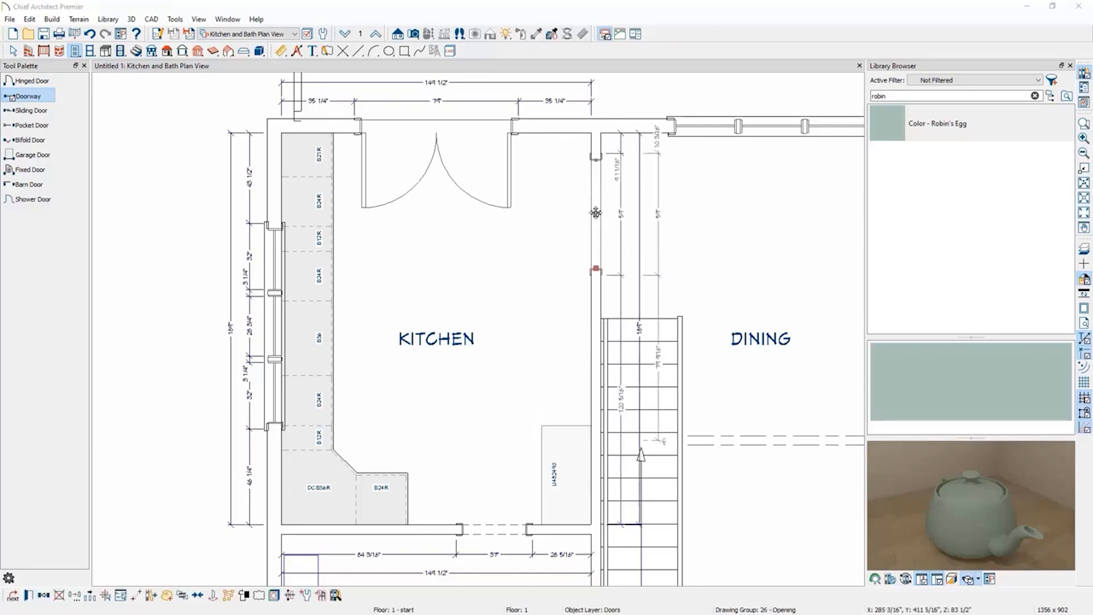
pyautogui.doubleClick(596, 213)
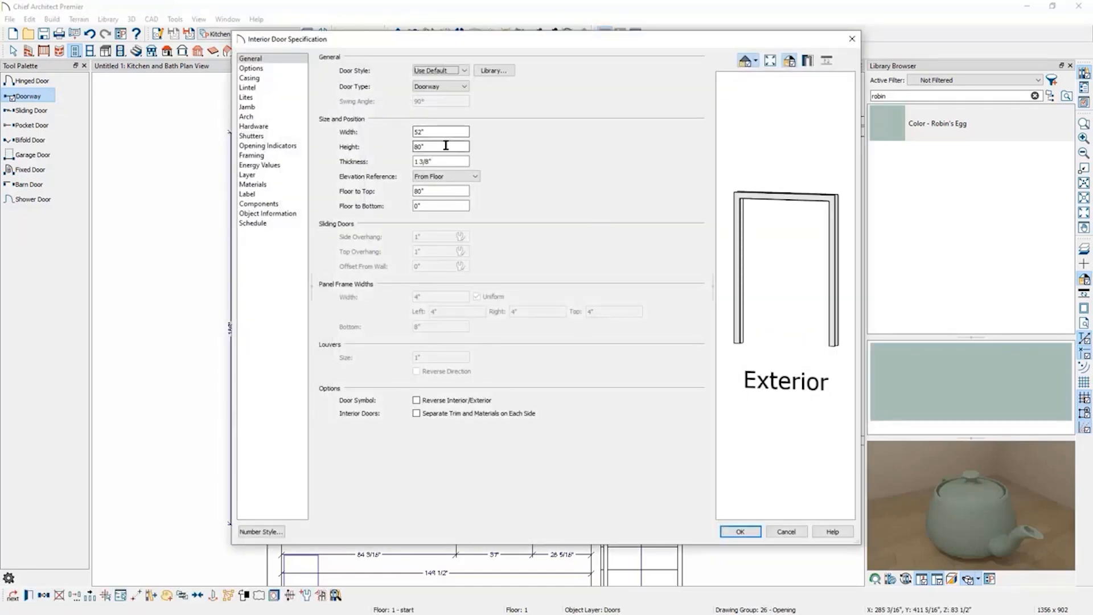
pyautogui.click(851, 40)
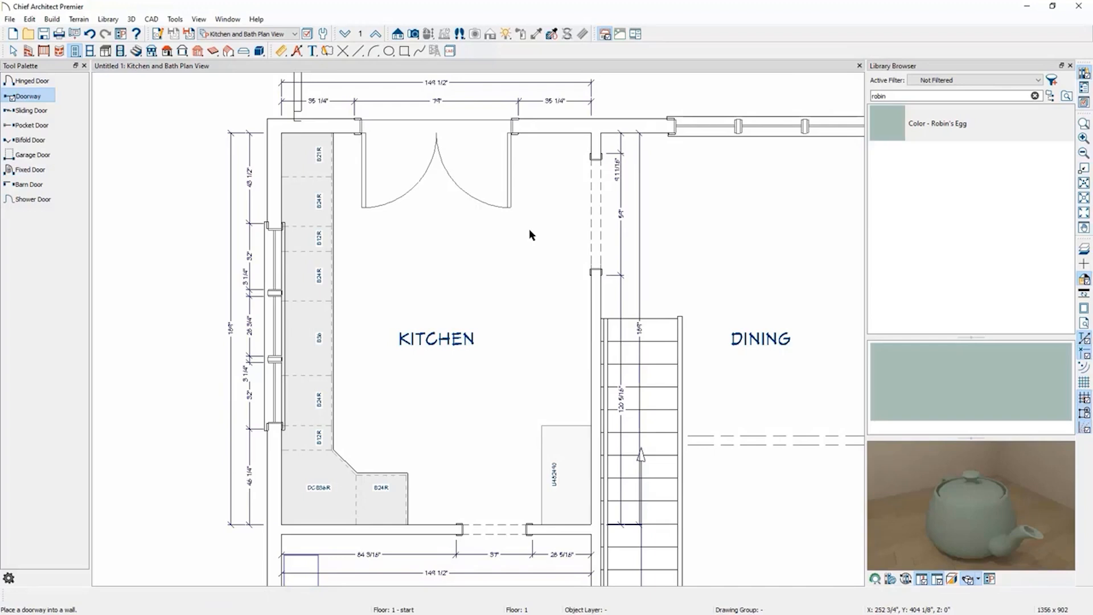
# Place three base cabinets in a row in the middle of the kitchen to form an island.
pyautogui.click(106, 51)
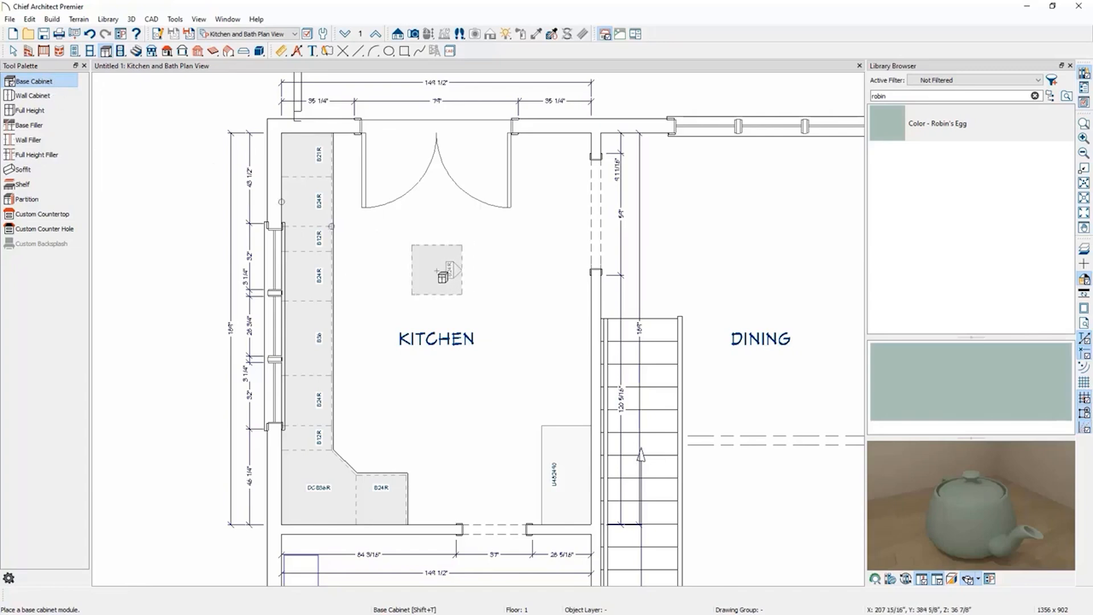
pyautogui.click(443, 277)
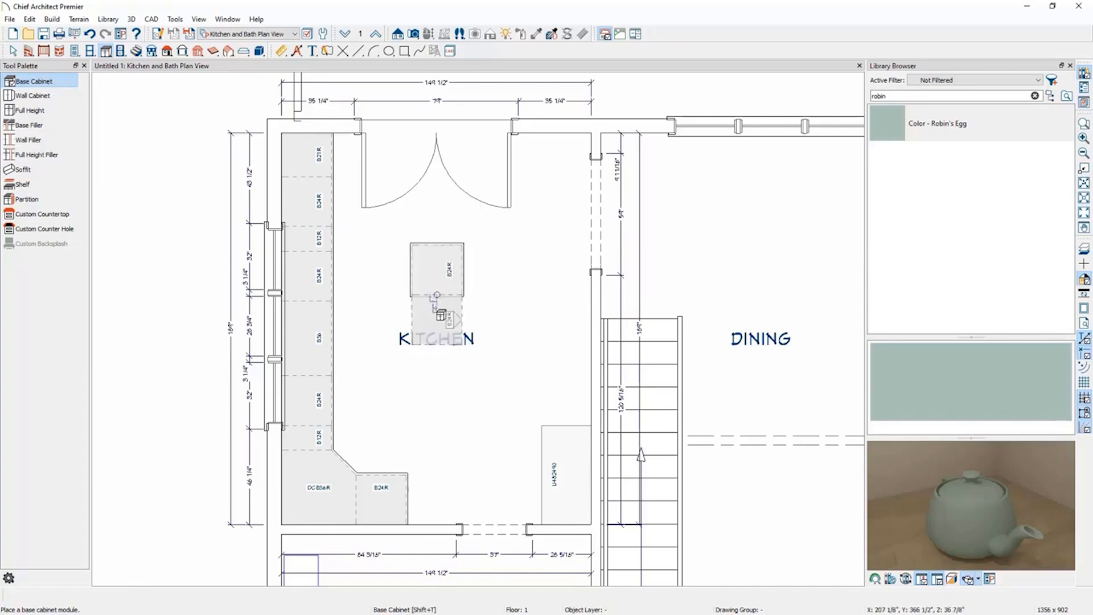
pyautogui.click(441, 315)
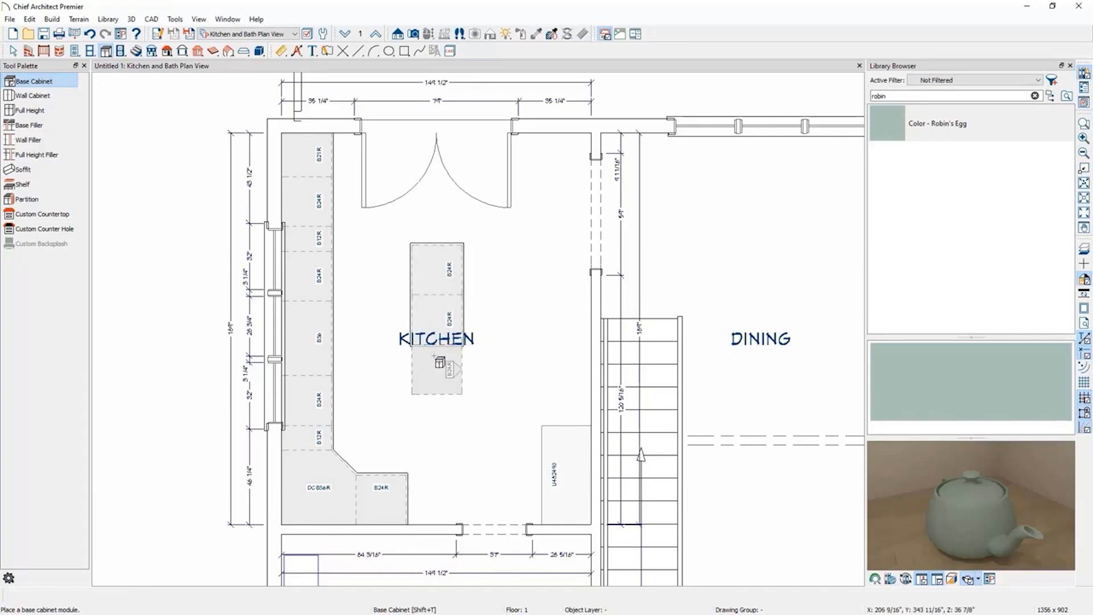
pyautogui.click(436, 336)
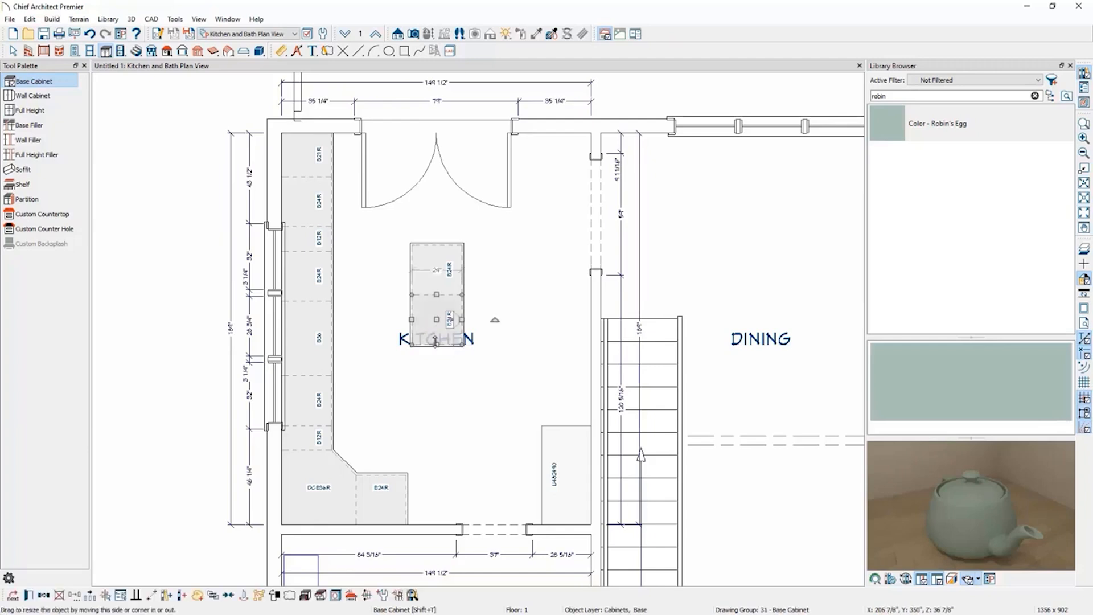
pyautogui.moveTo(436, 347); pyautogui.dragTo(439, 370)
pyautogui.click(438, 401)
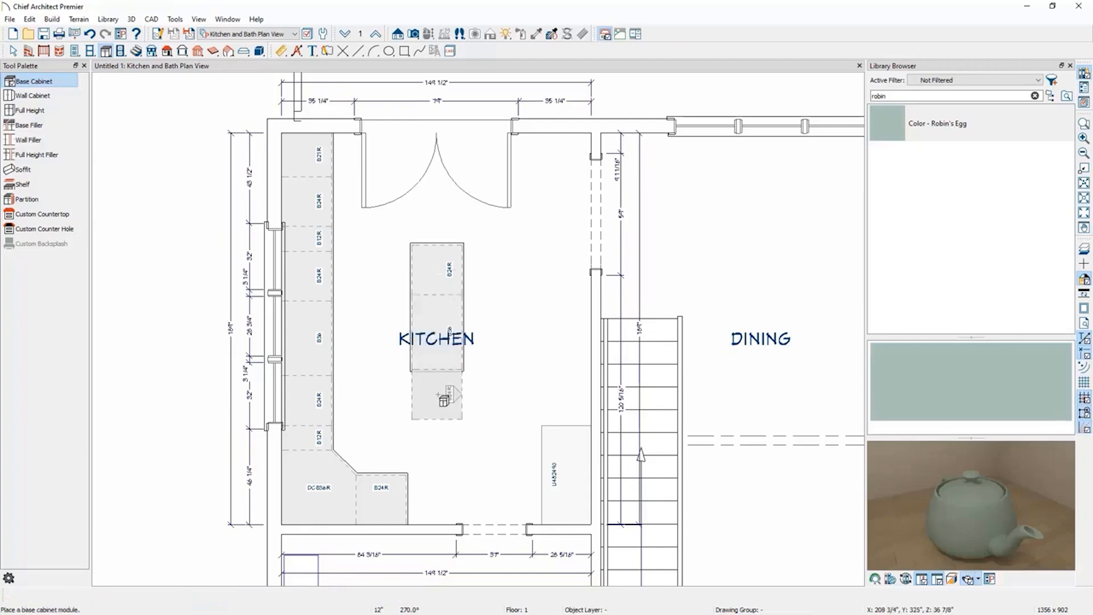
# Select the three island cabinets and rotate them 180 degrees to face the left wall.
pyautogui.click(444, 371)
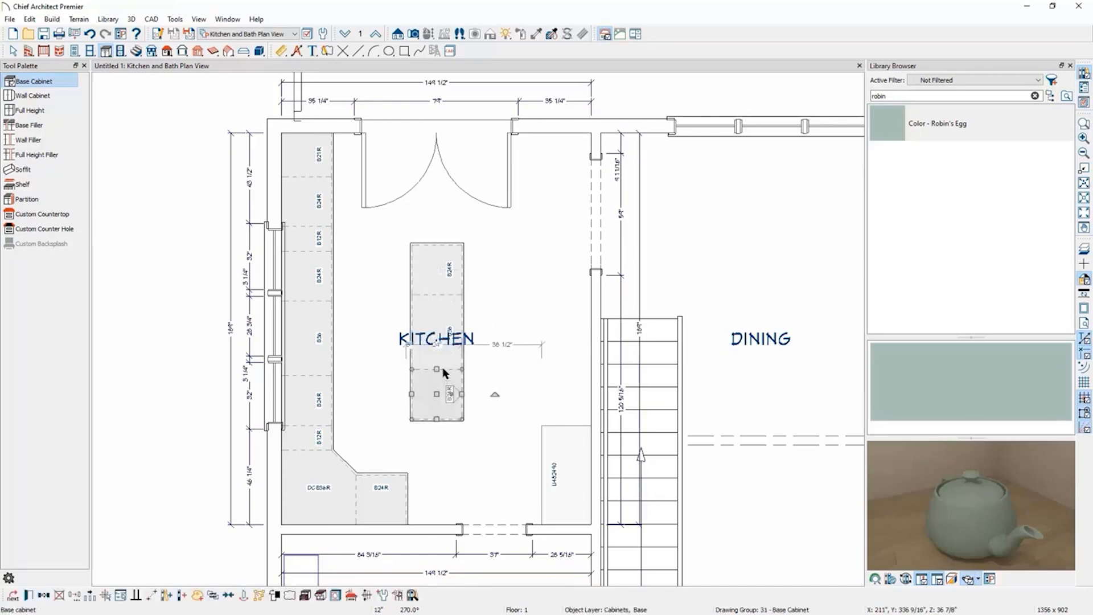
pyautogui.keyDown('shift'); pyautogui.click(447, 349); pyautogui.keyUp('shift')
pyautogui.keyDown('shift'); pyautogui.click(447, 281); pyautogui.keyUp('shift')
pyautogui.press('Escape')
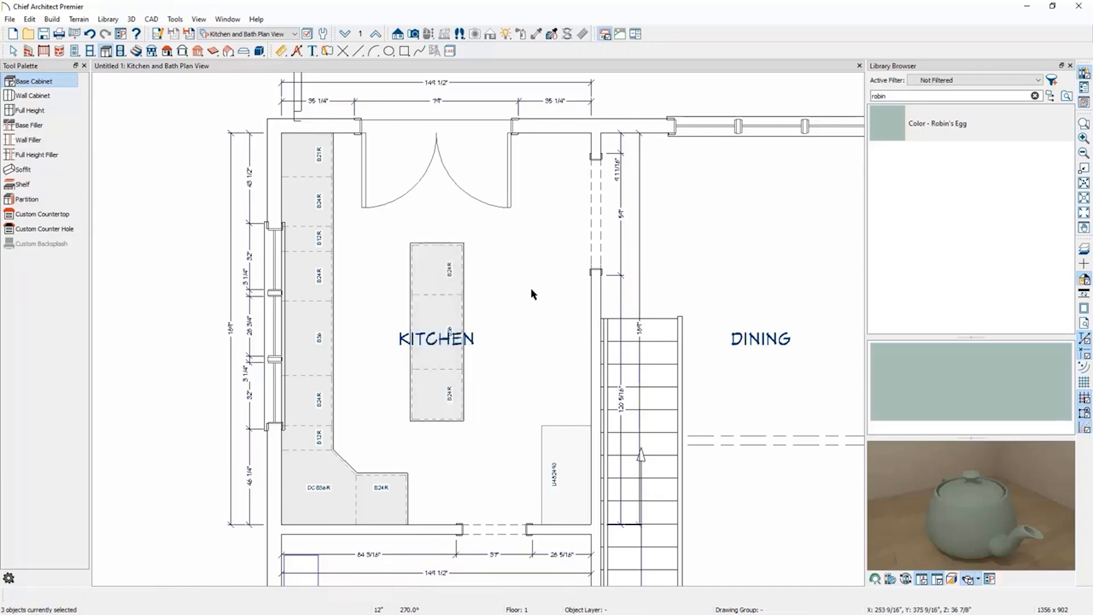
pyautogui.scroll(2, 491, 283)
pyautogui.scroll(2, 474, 270)
pyautogui.press('space')
pyautogui.click(360, 285)
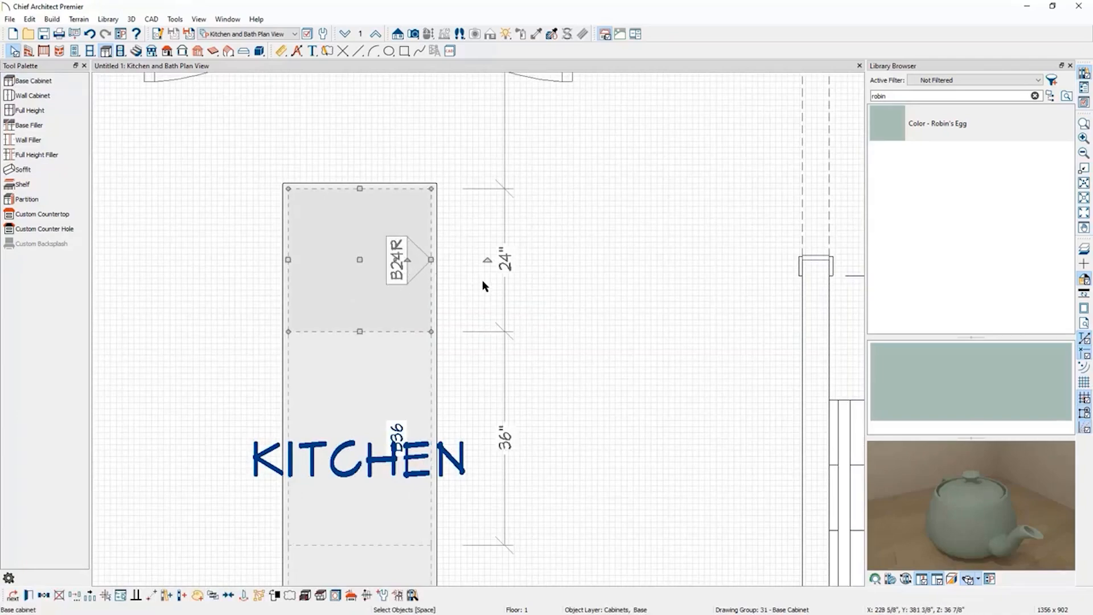
pyautogui.scroll(-2, 589, 188)
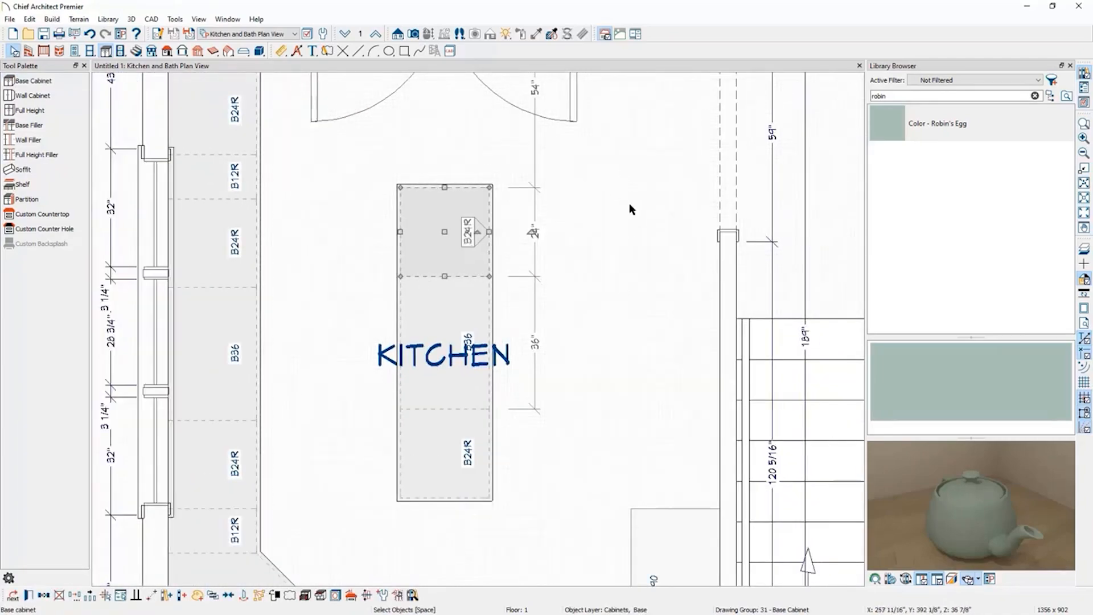
pyautogui.keyDown('shift'); pyautogui.click(445, 295); pyautogui.keyUp('shift')
pyautogui.keyDown('shift'); pyautogui.click(445, 437); pyautogui.keyUp('shift')
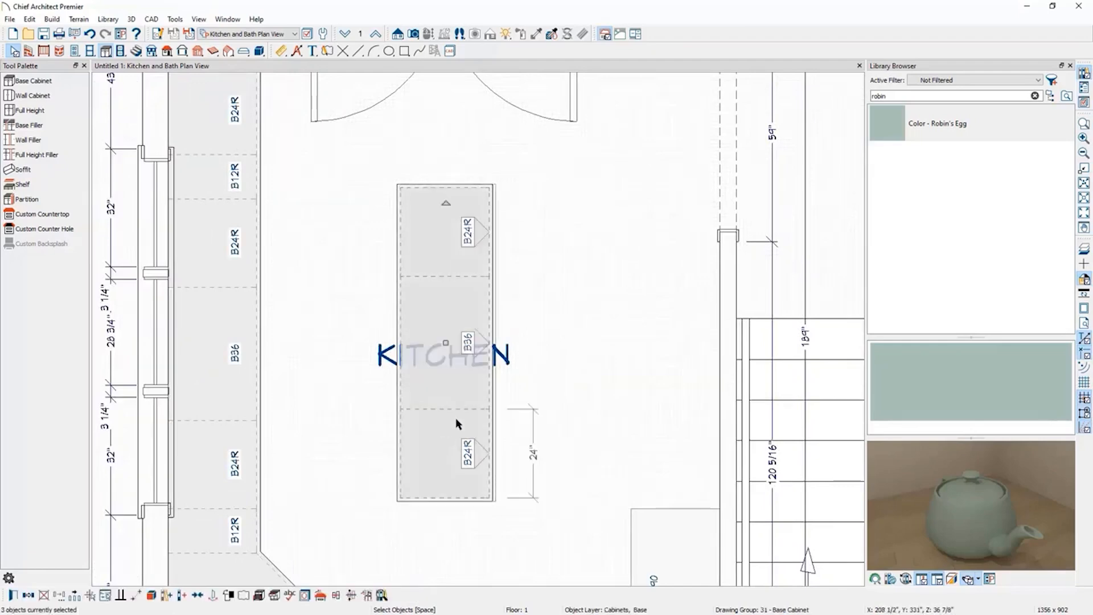
pyautogui.moveTo(446, 203); pyautogui.dragTo(431, 510)
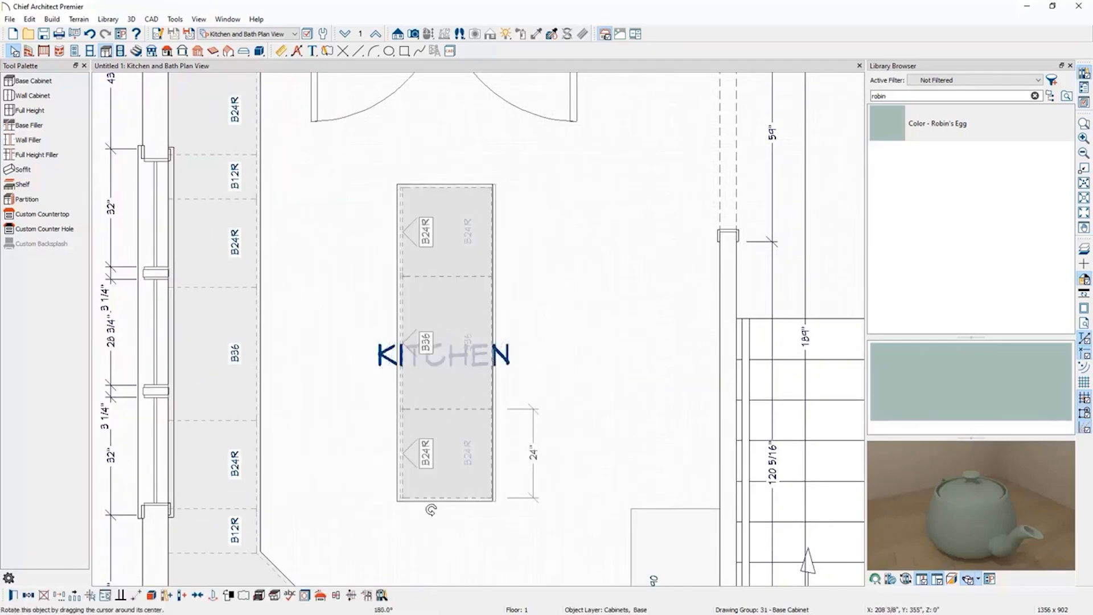
# Resize the island's two end cabinets down to 15 inches wide each.
pyautogui.scroll(-1, 465, 302)
pyautogui.moveTo(450, 328); pyautogui.dragTo(450, 308)
pyautogui.click(542, 349)
pyautogui.click(450, 408)
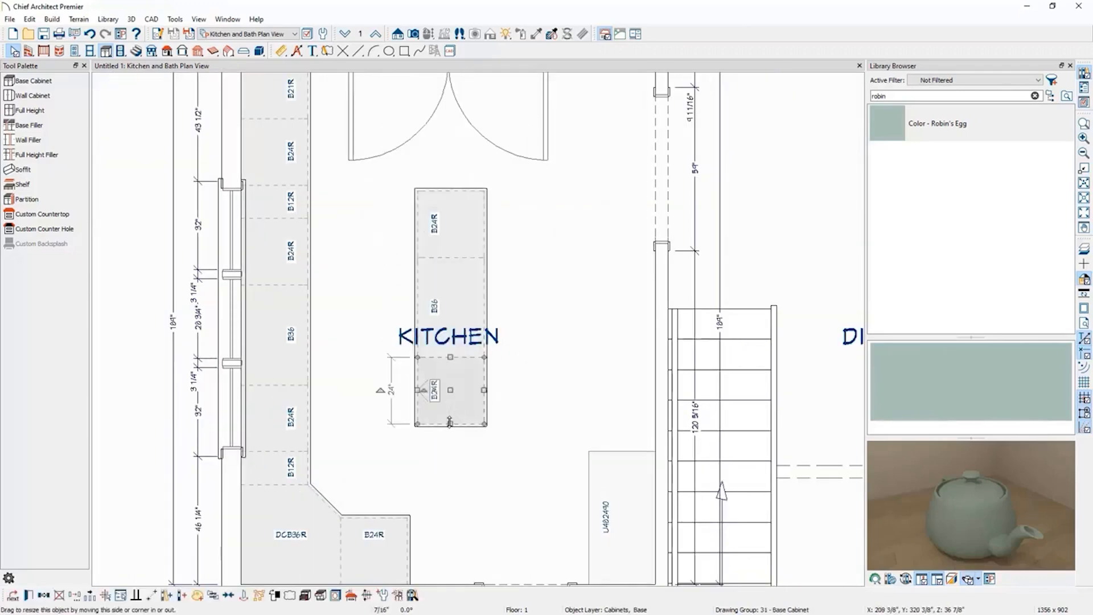
pyautogui.moveTo(450, 426); pyautogui.dragTo(451, 409)
pyautogui.press('Escape')
pyautogui.click(460, 225)
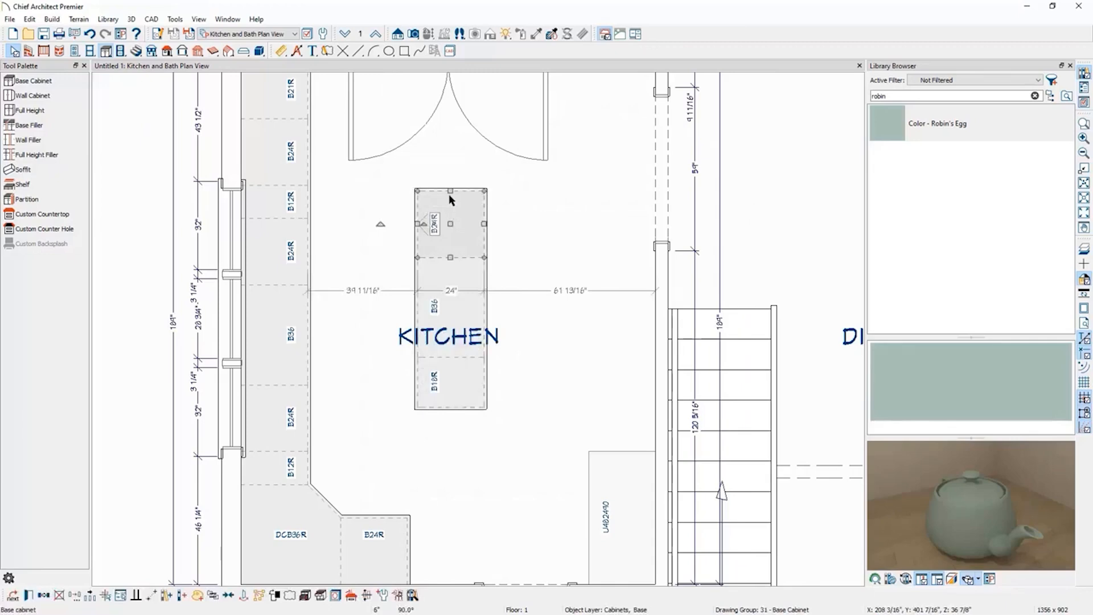
pyautogui.moveTo(450, 189); pyautogui.dragTo(450, 206)
pyautogui.click(561, 268)
pyautogui.scroll(-2, 561, 268)
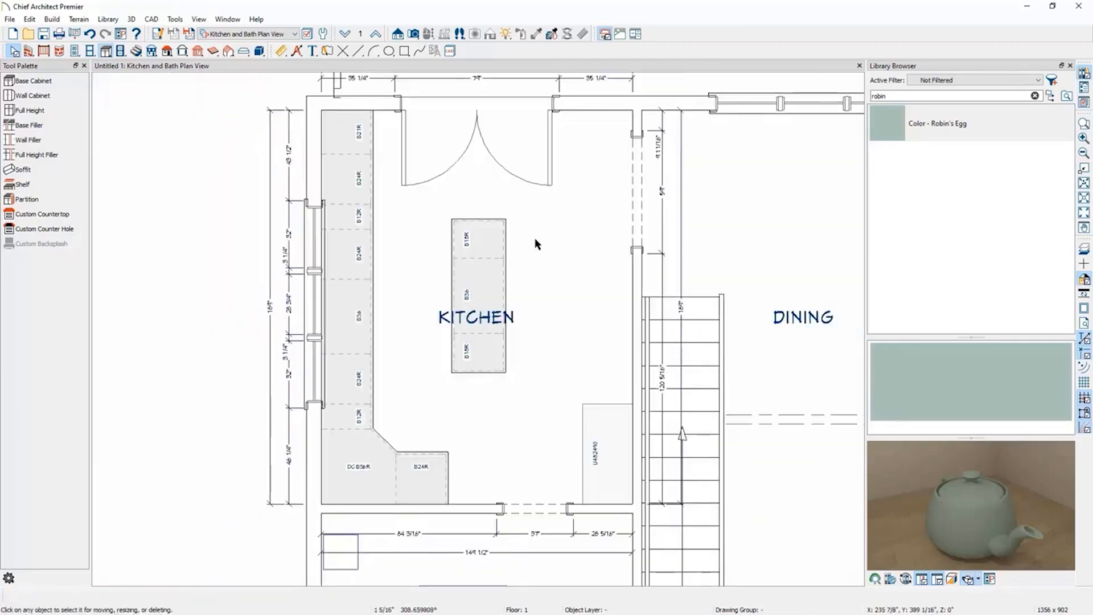
# Find the Offset Undermount Sink in the kitchen sinks library and place it in the 36-inch cabinet on the left wall.
pyautogui.click(1050, 95)
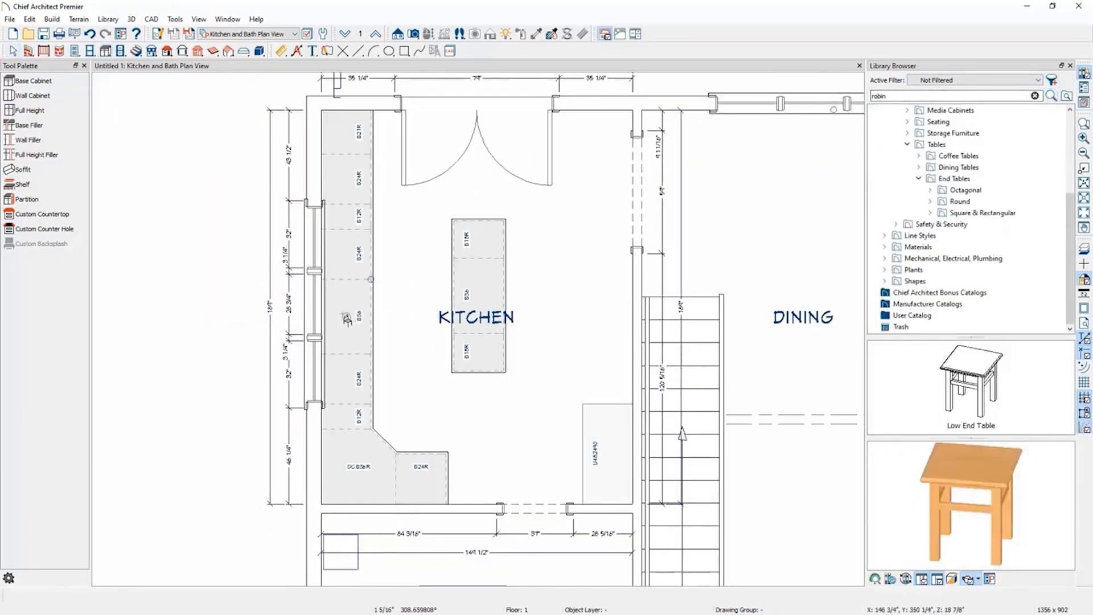
pyautogui.doubleClick(971, 95)
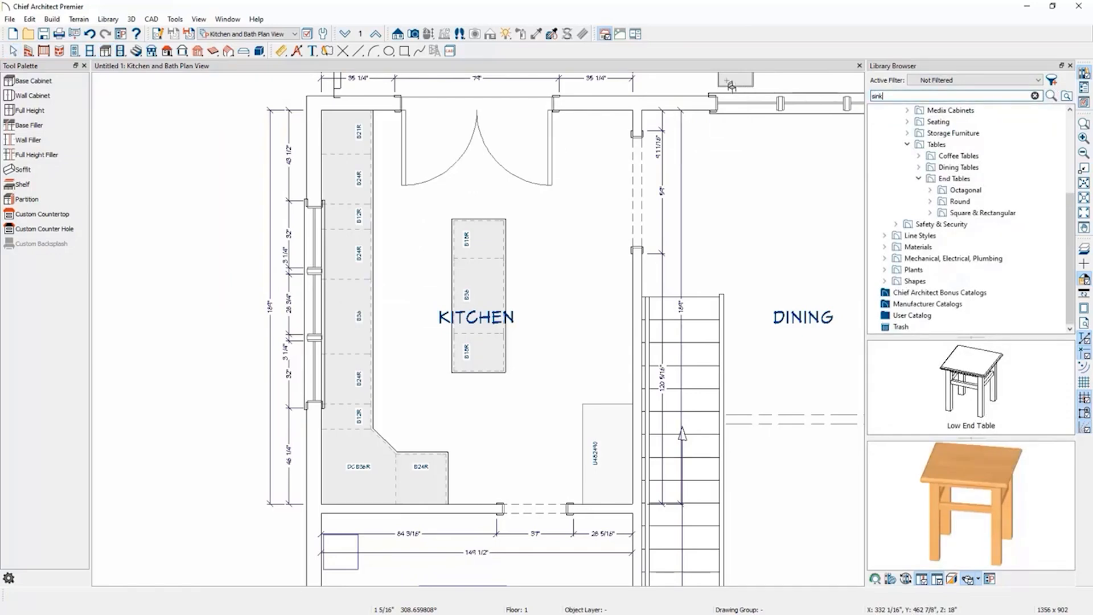
pyautogui.press('Return')
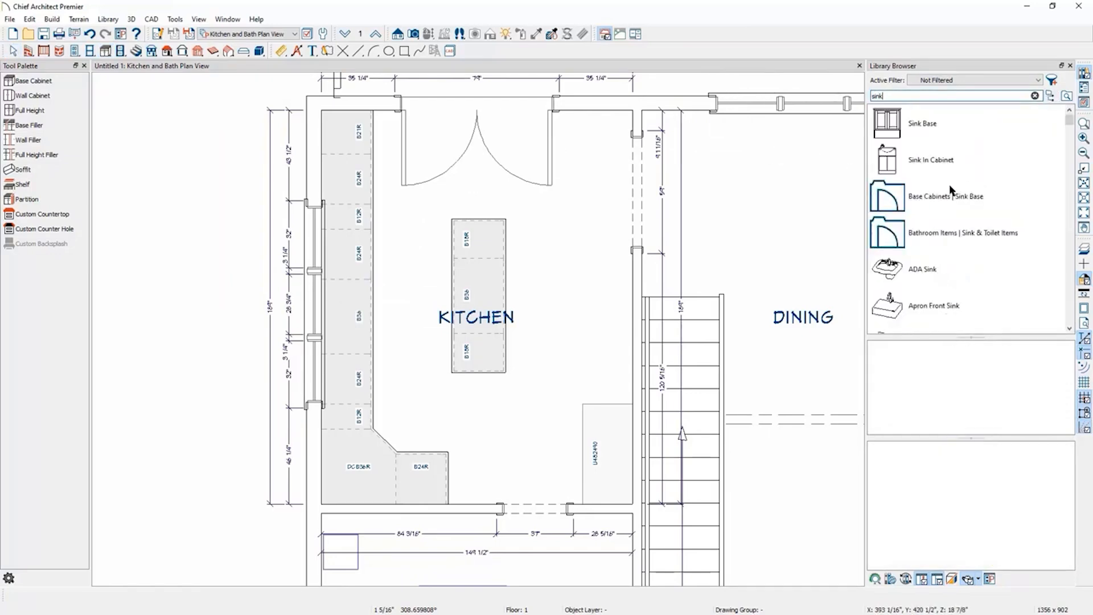
pyautogui.scroll(-5, 1012, 166)
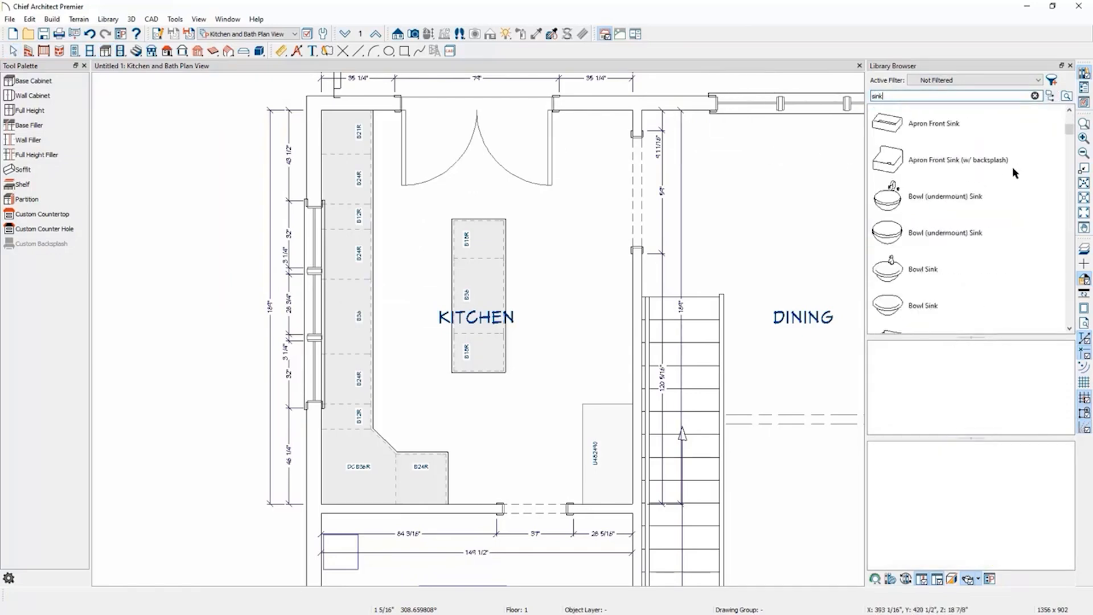
pyautogui.click(1050, 96)
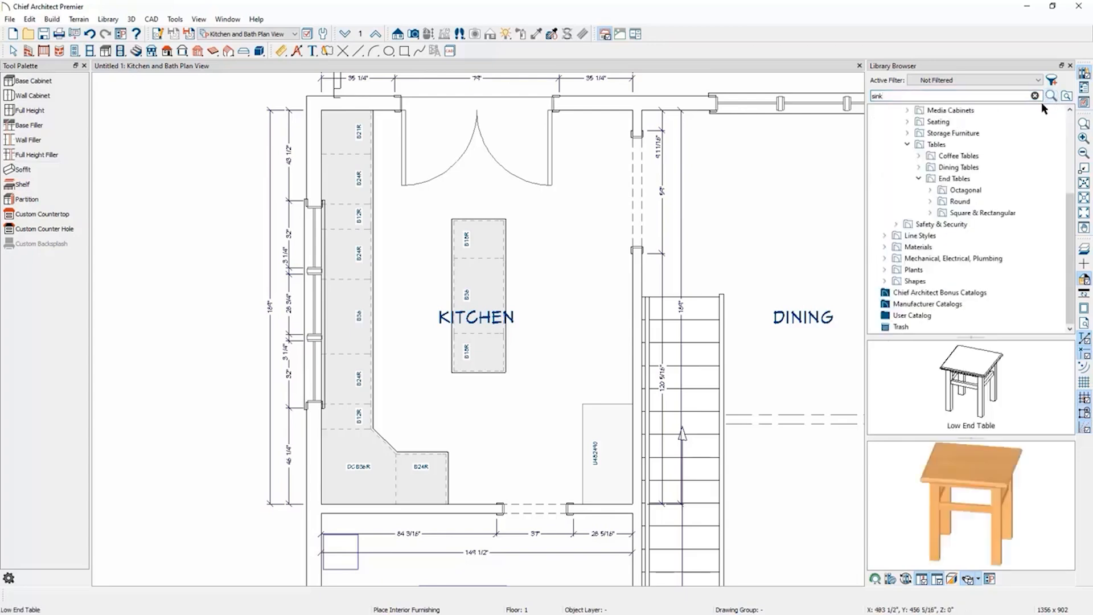
pyautogui.scroll(4, 968, 182)
pyautogui.click(885, 178)
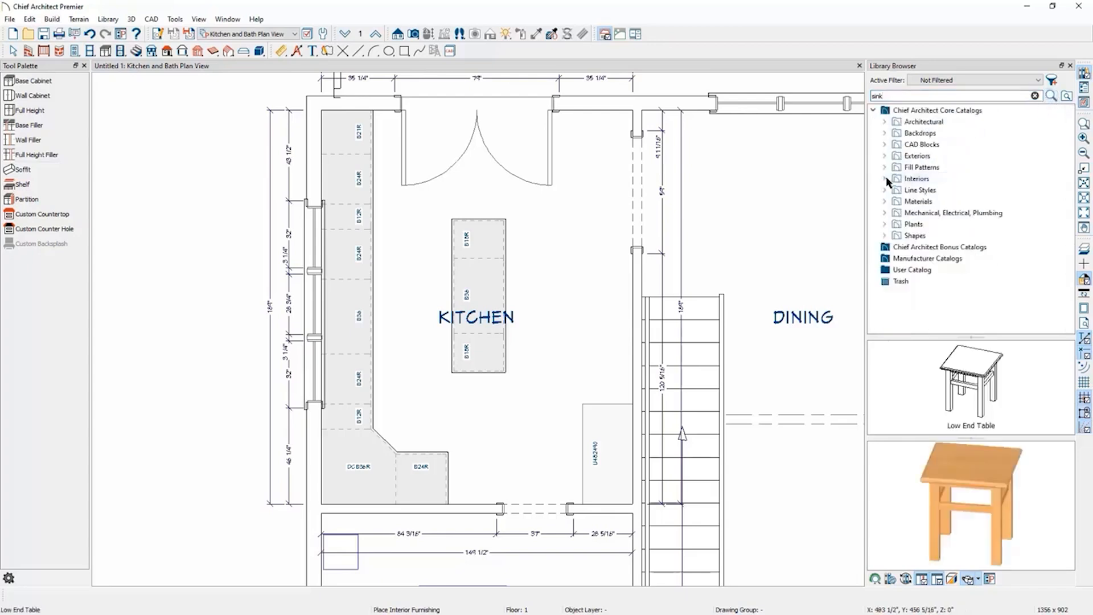
pyautogui.click(884, 121)
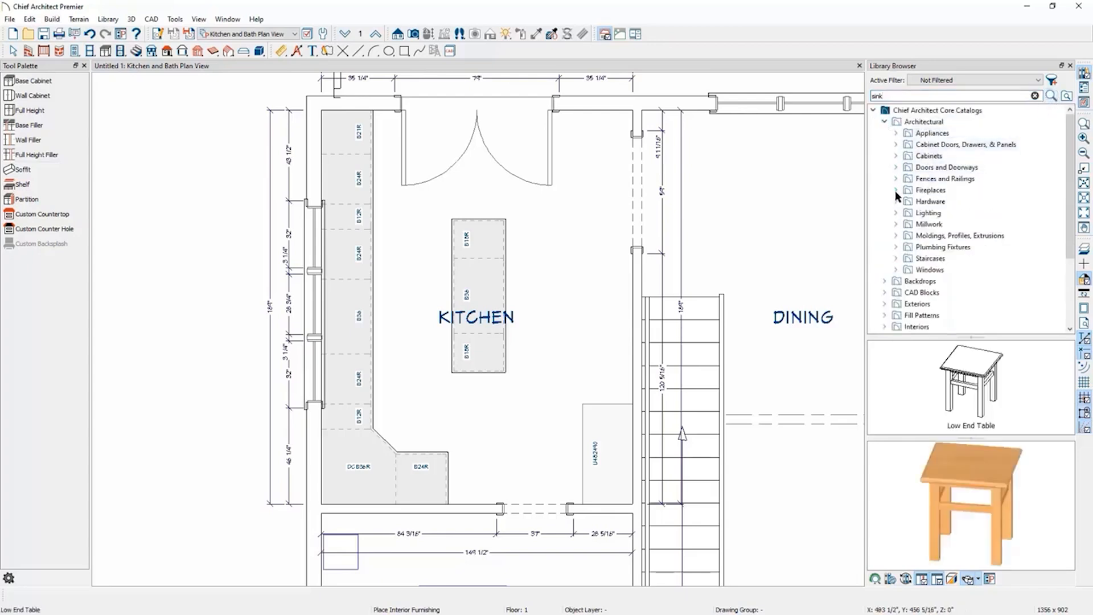
pyautogui.click(896, 247)
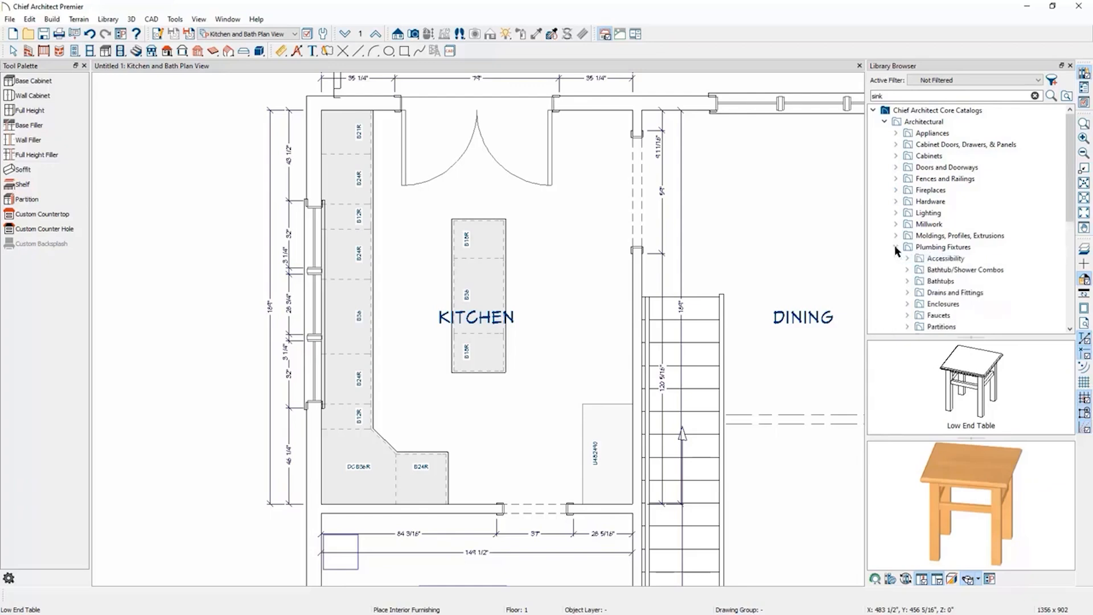
pyautogui.scroll(-1, 896, 251)
pyautogui.click(907, 247)
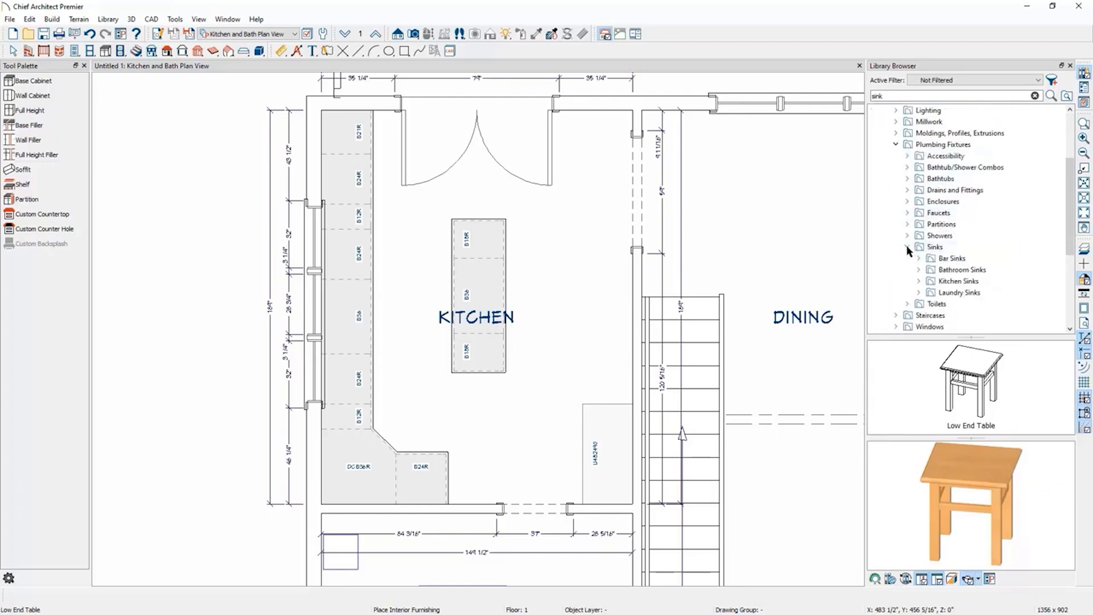
pyautogui.click(919, 281)
pyautogui.scroll(-2, 978, 260)
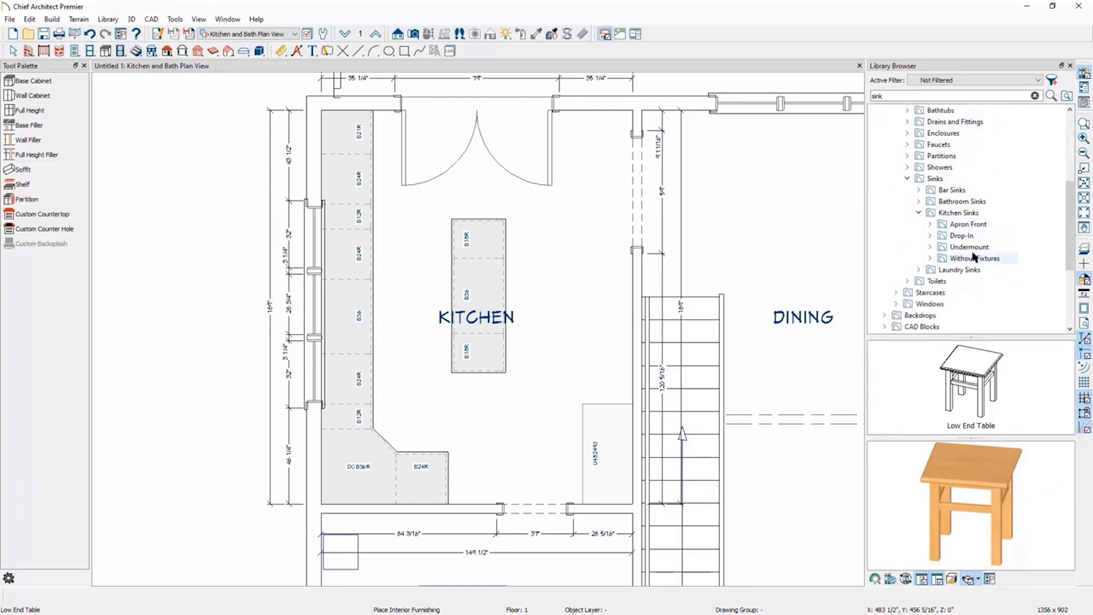
pyautogui.doubleClick(959, 248)
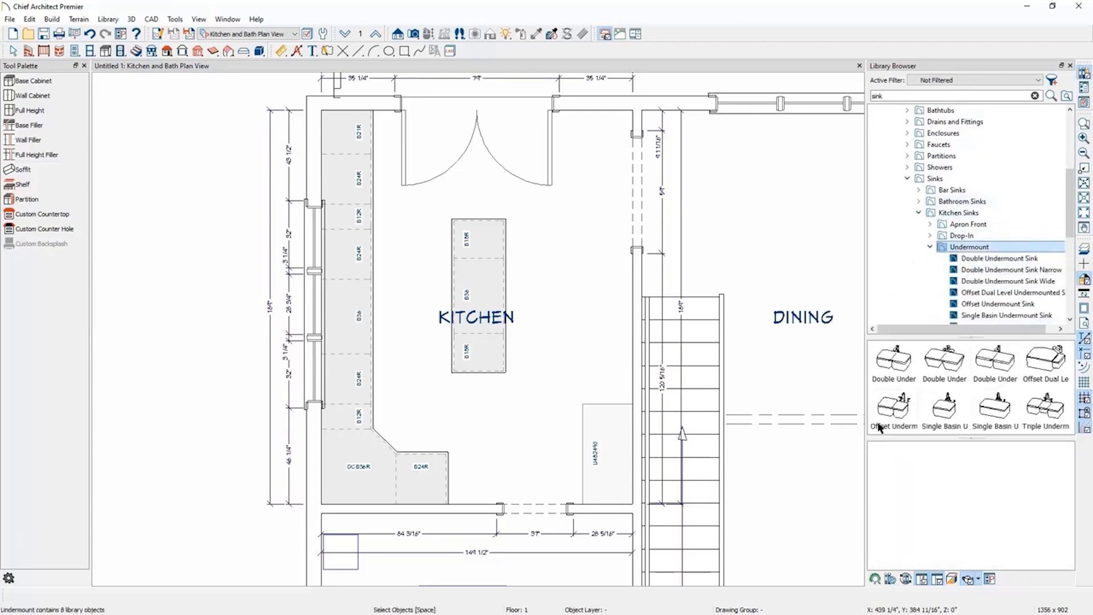
pyautogui.click(898, 414)
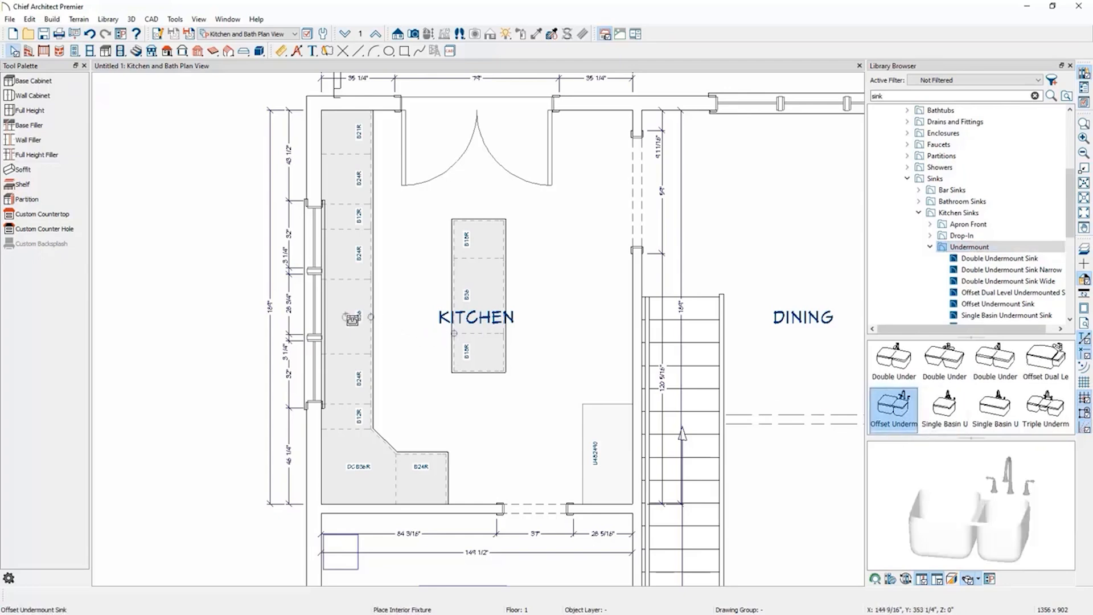
pyautogui.click(350, 318)
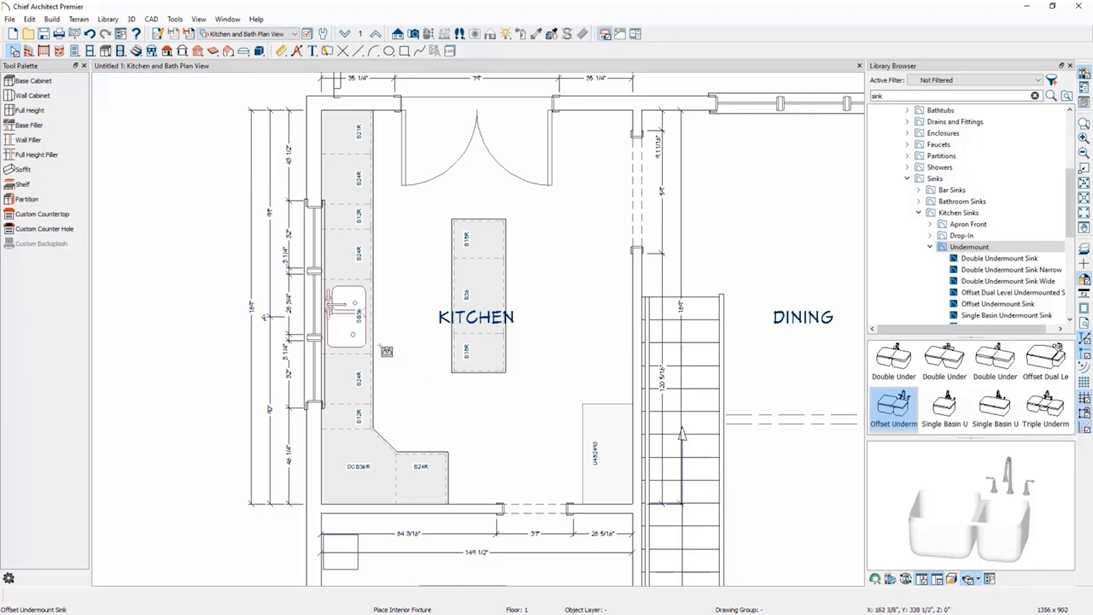
# Open the sink cabinet's specification and examine its 3D preview and front layout.
pyautogui.click(349, 322)
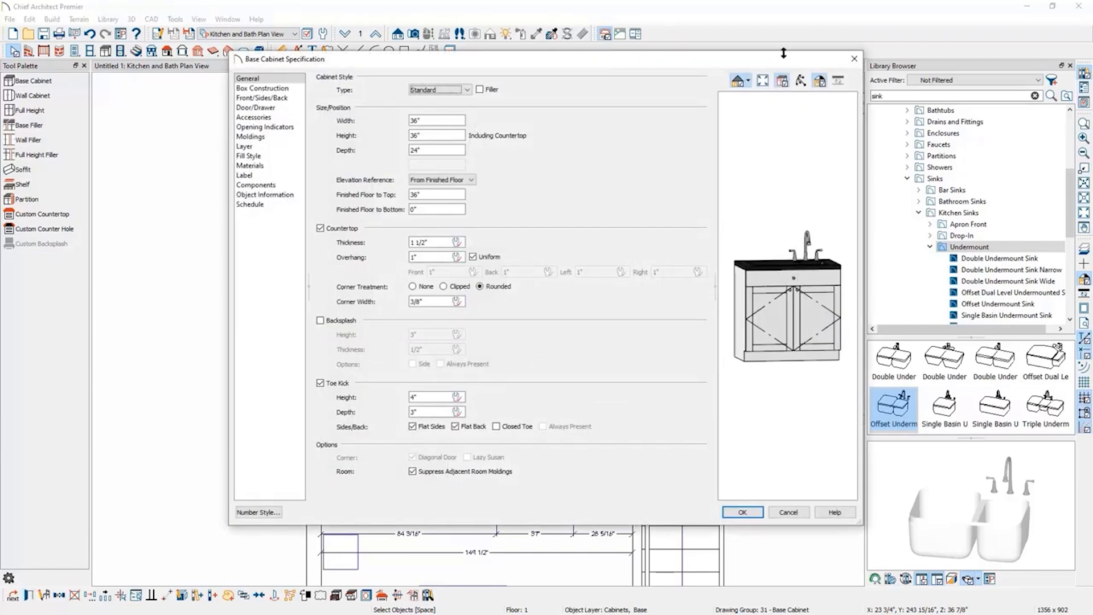
pyautogui.click(800, 80)
pyautogui.moveTo(785, 140); pyautogui.dragTo(803, 235)
pyautogui.scroll(2, 810, 279)
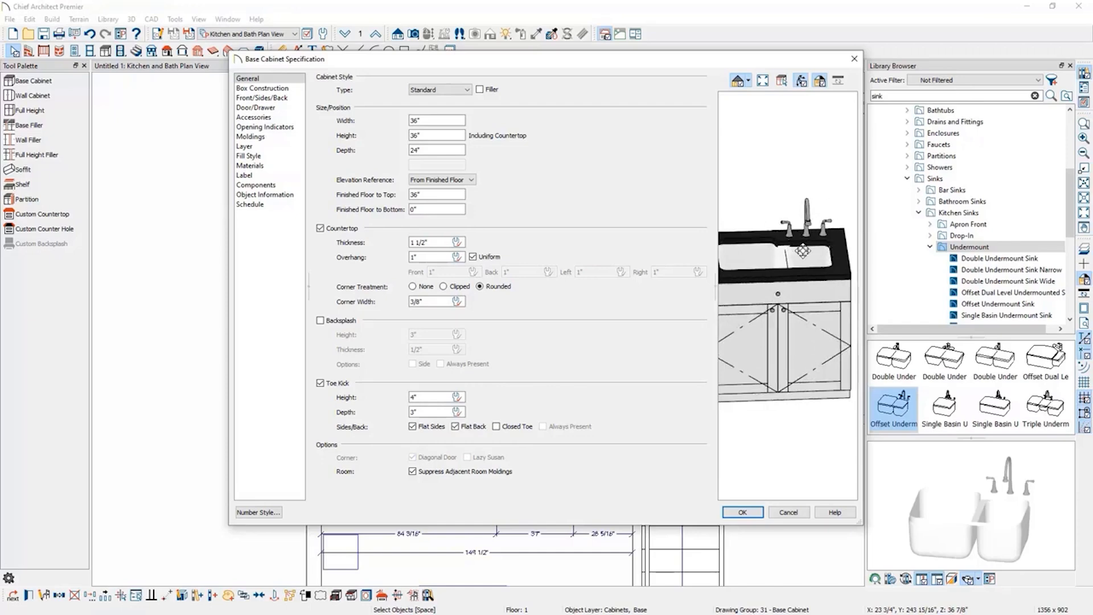
pyautogui.moveTo(792, 324); pyautogui.dragTo(849, 301)
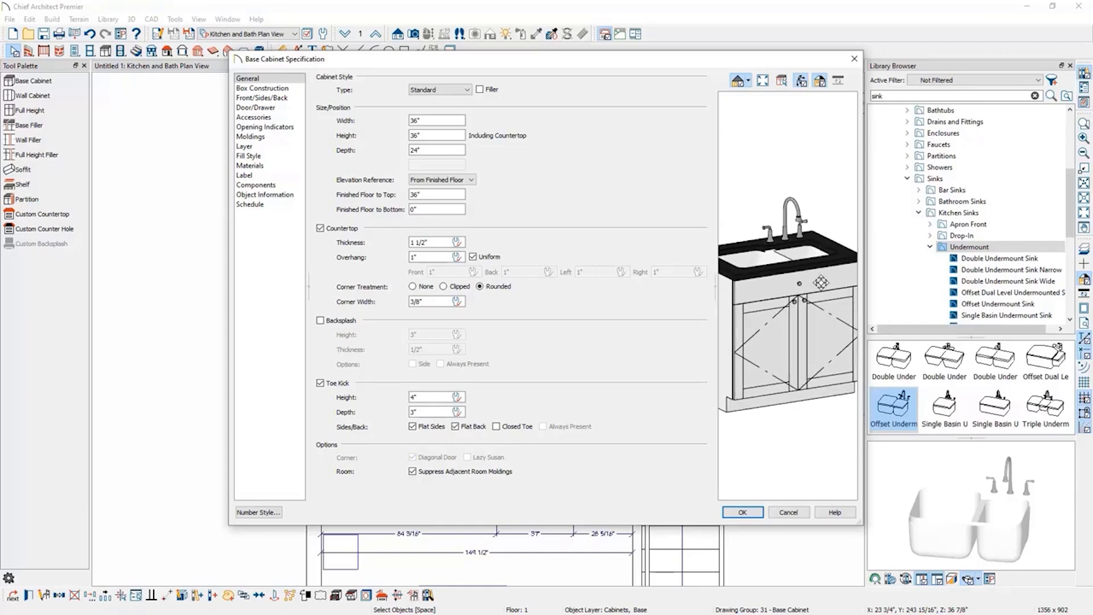
pyautogui.click(821, 283)
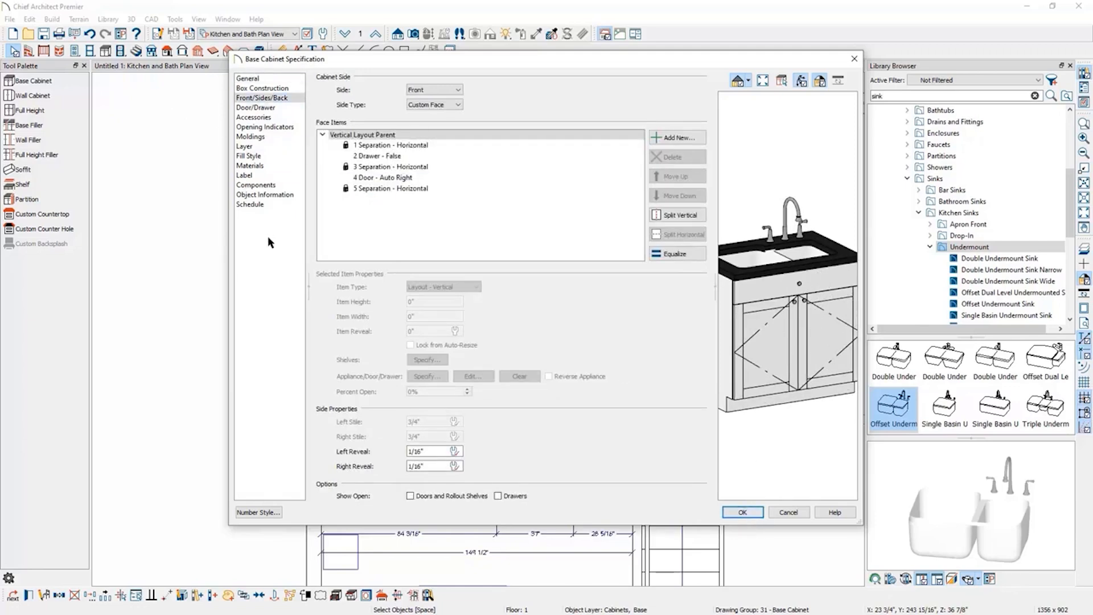
pyautogui.click(743, 512)
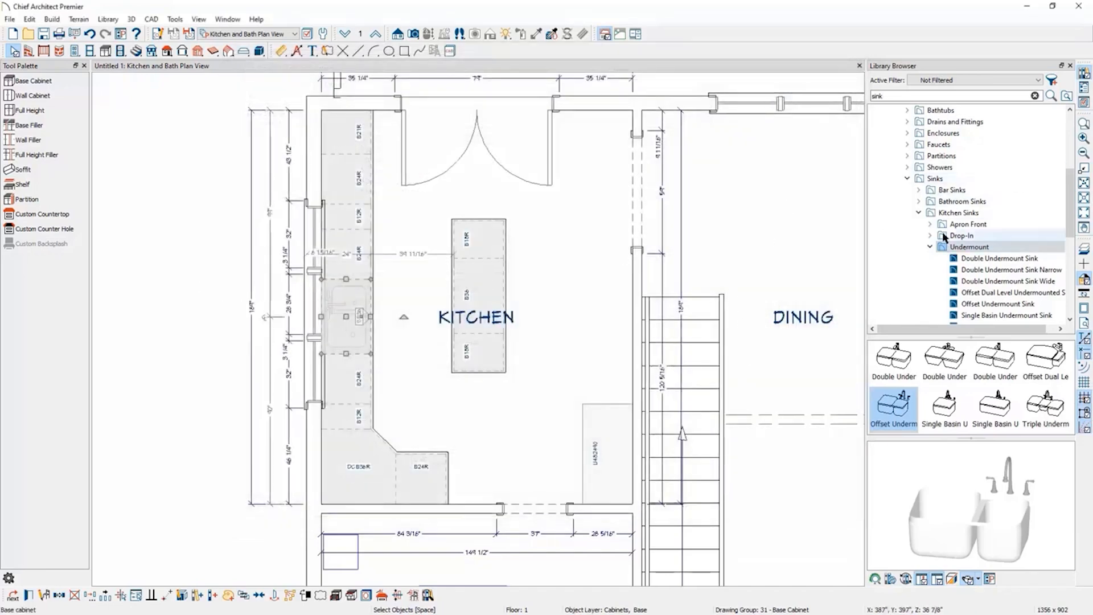
# Place an Electric Cooktop from the large cooktops library on the island's middle cabinet.
pyautogui.click(930, 246)
pyautogui.click(908, 179)
pyautogui.scroll(5, 929, 226)
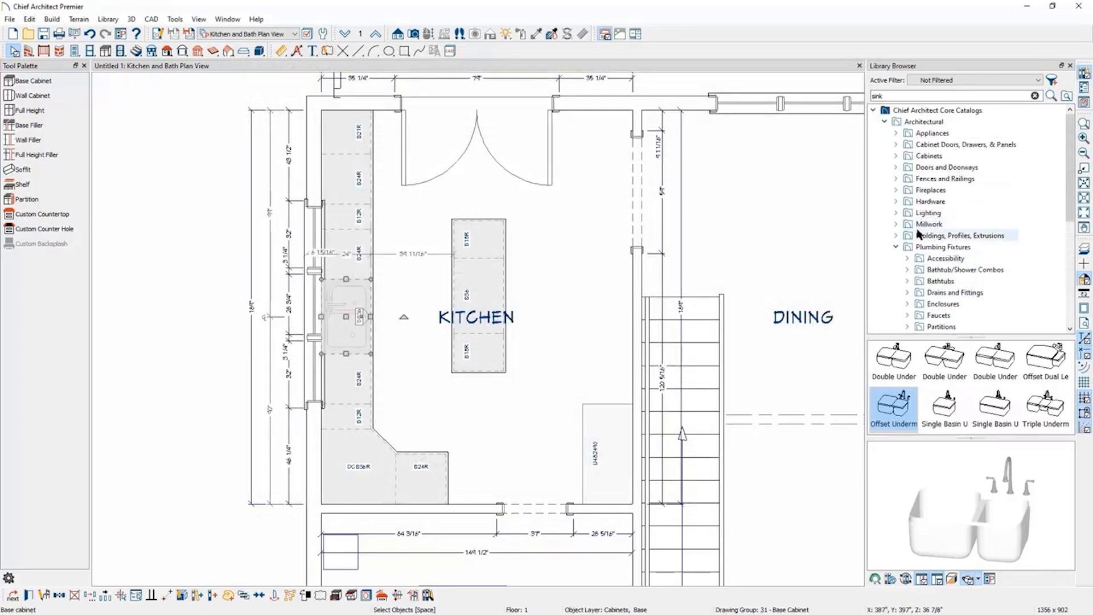
pyautogui.click(896, 246)
pyautogui.click(895, 133)
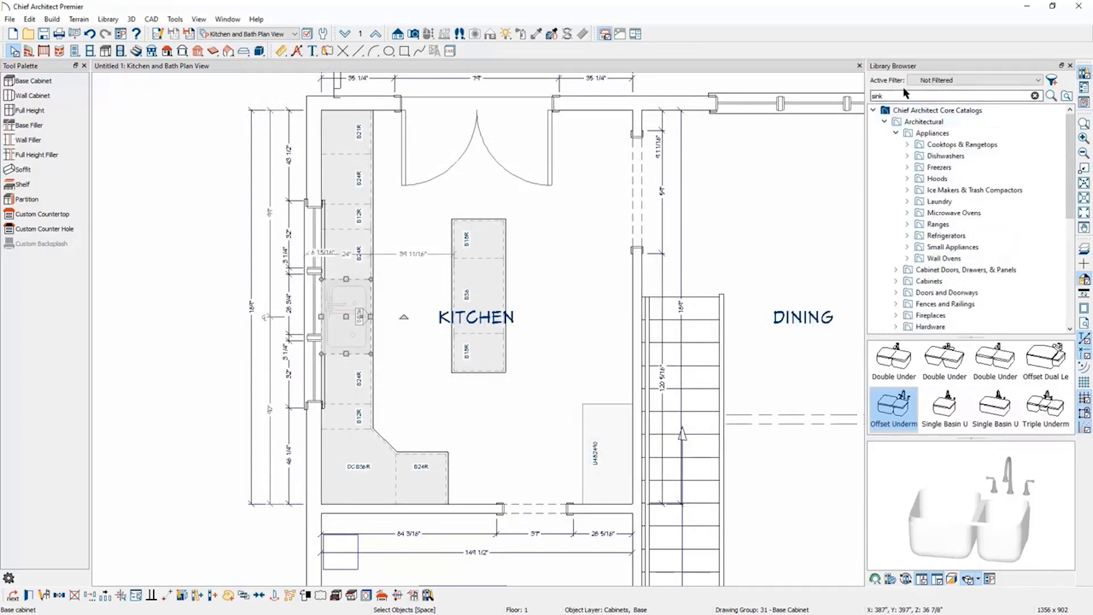
pyautogui.moveTo(918, 95); pyautogui.dragTo(789, 91)
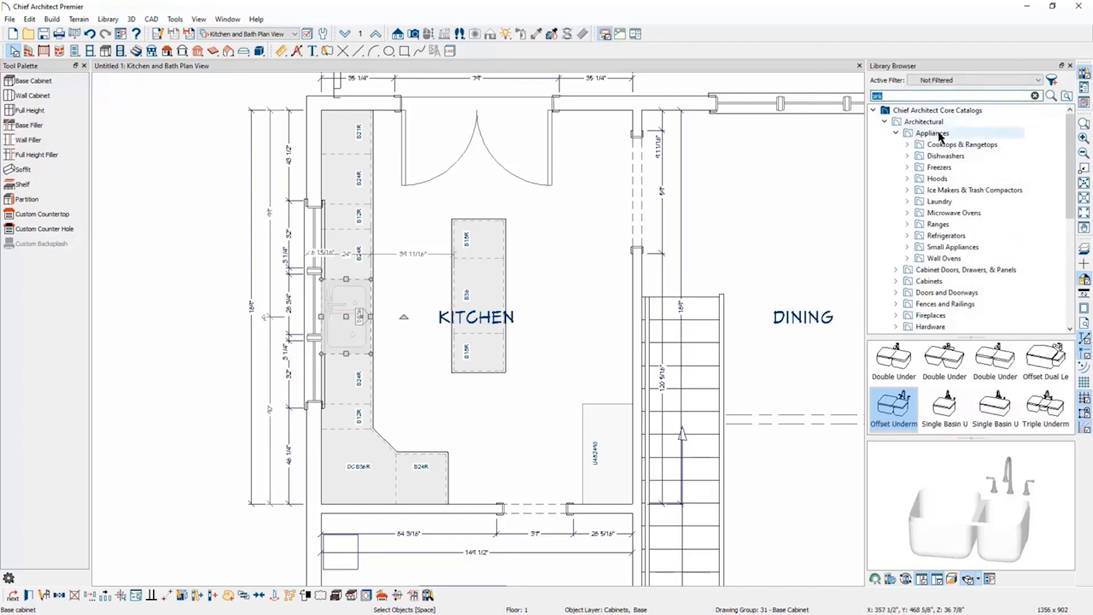
pyautogui.click(908, 145)
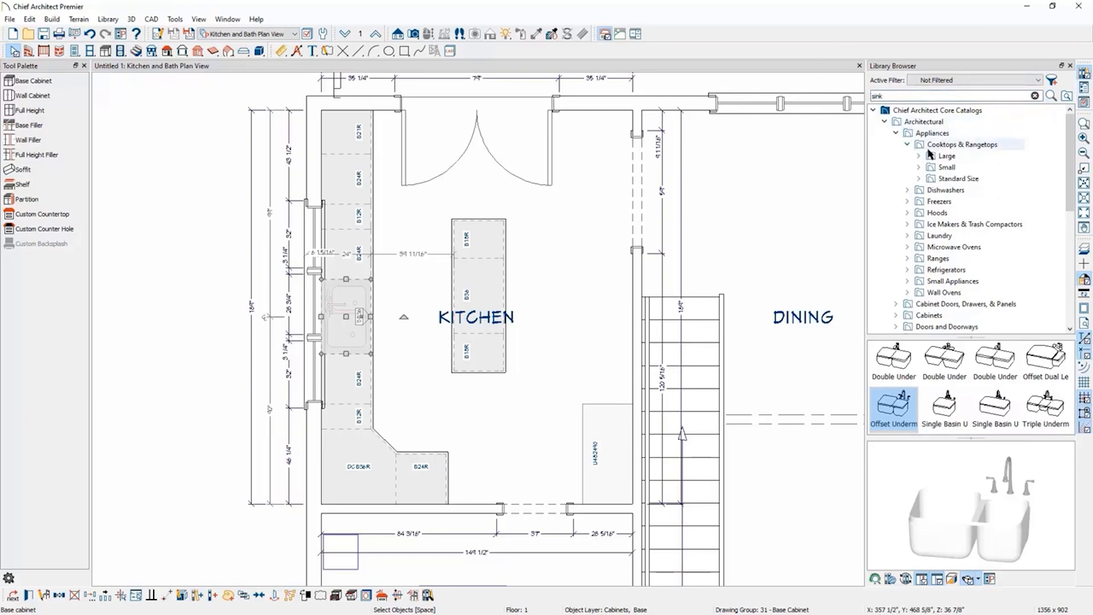
pyautogui.click(930, 154)
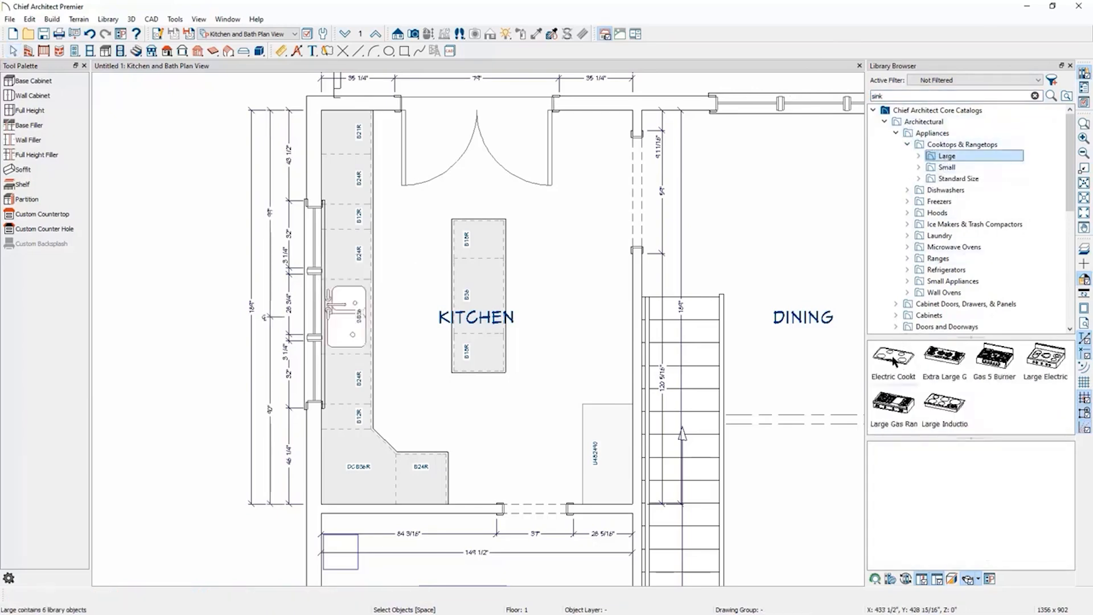
pyautogui.click(894, 360)
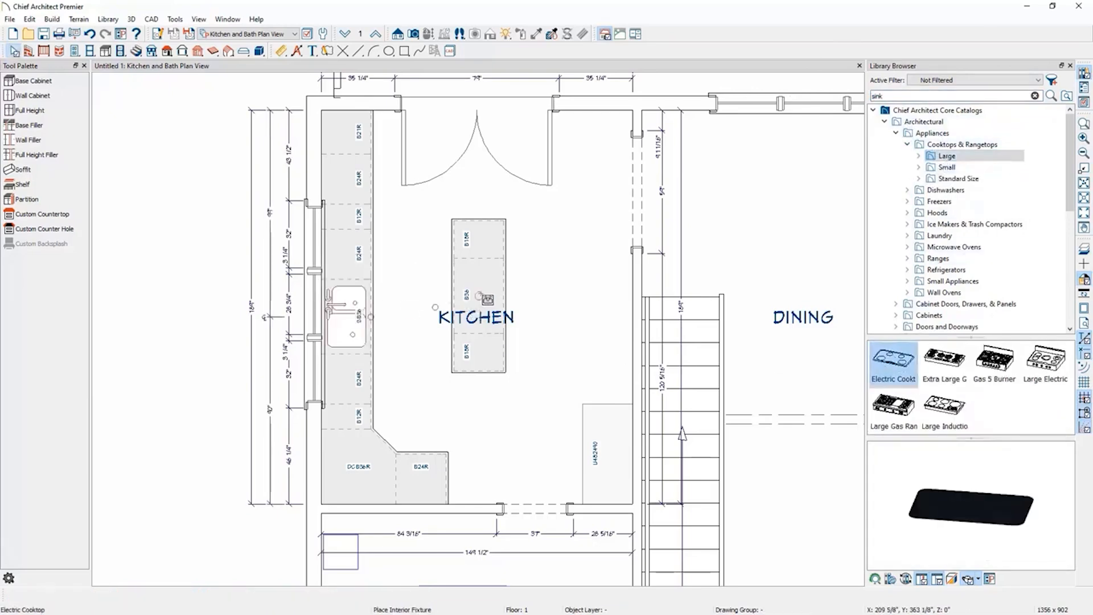
pyautogui.click(480, 296)
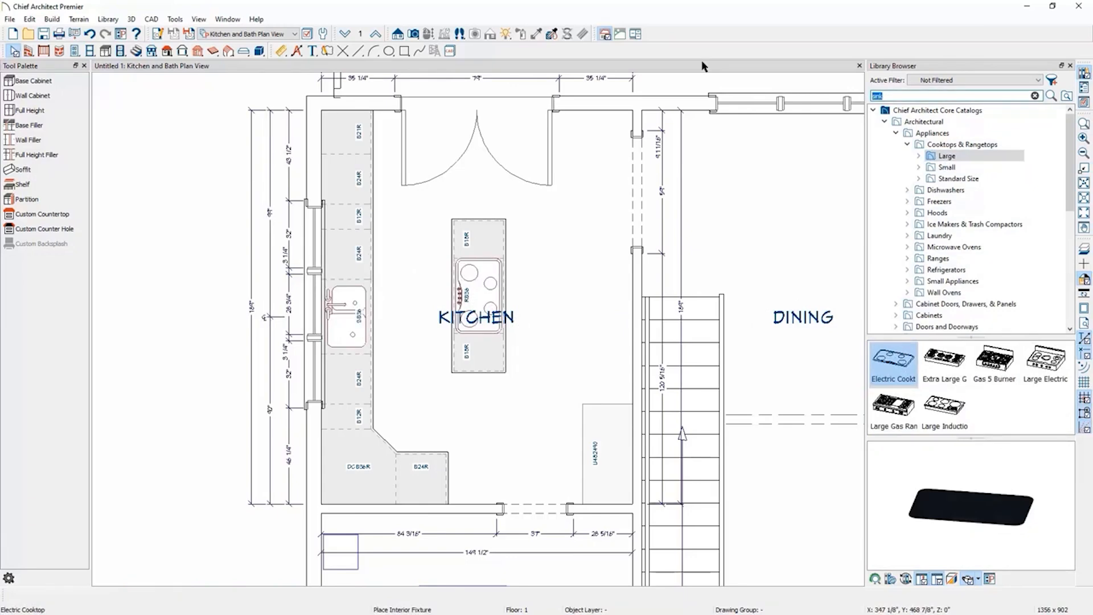
# Search the library for hoods and place an Arc Hood over the island cooktop.
pyautogui.press('Return')
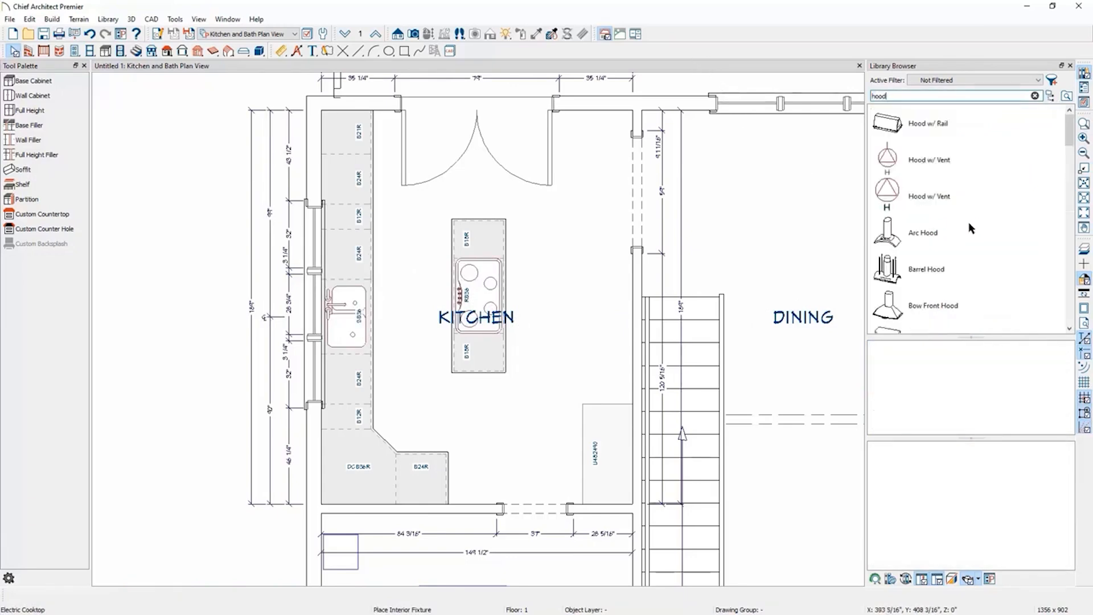
pyautogui.scroll(-1, 972, 228)
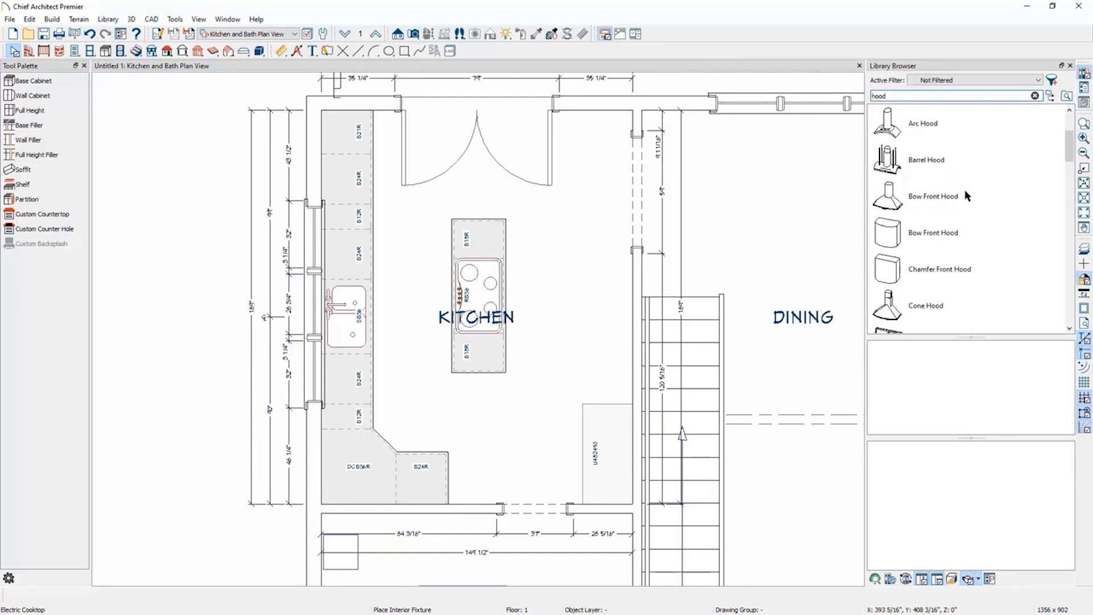
pyautogui.click(886, 125)
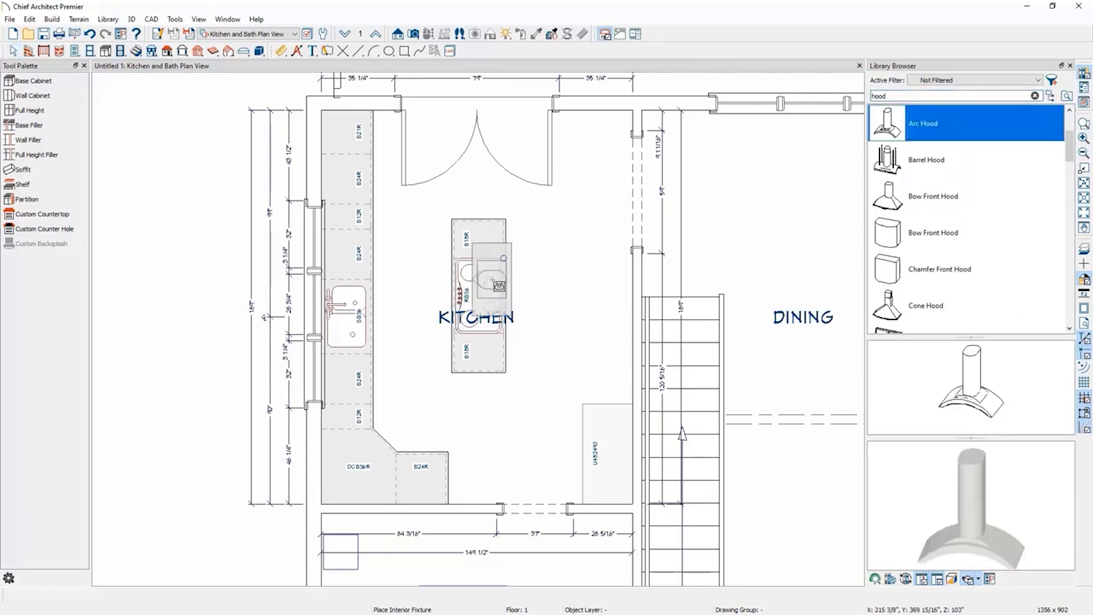
pyautogui.click(479, 297)
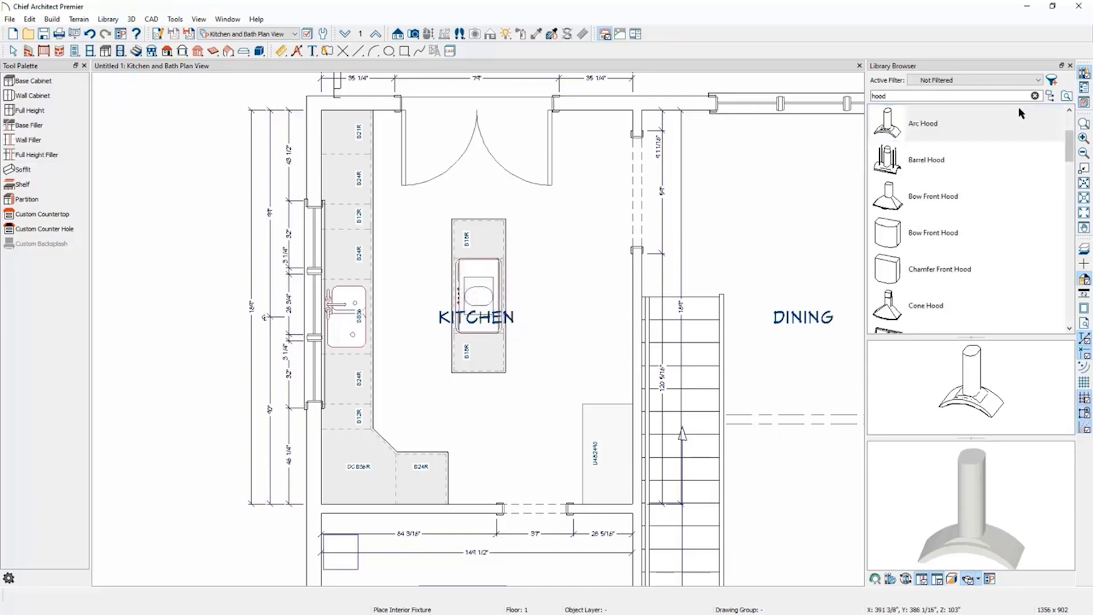
pyautogui.click(1050, 96)
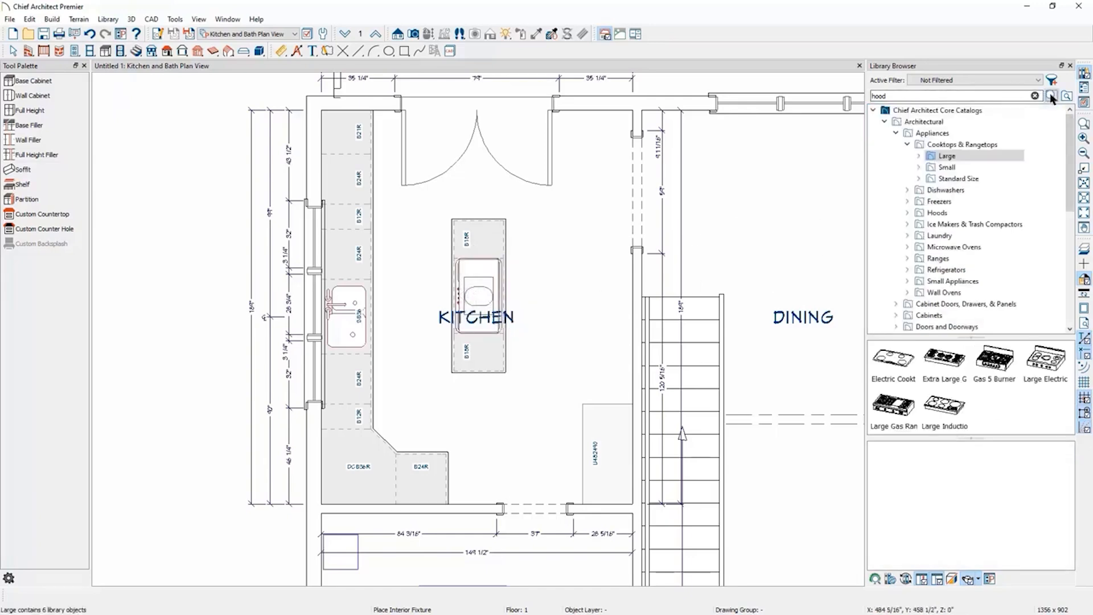
pyautogui.click(908, 146)
pyautogui.click(896, 135)
pyautogui.click(885, 122)
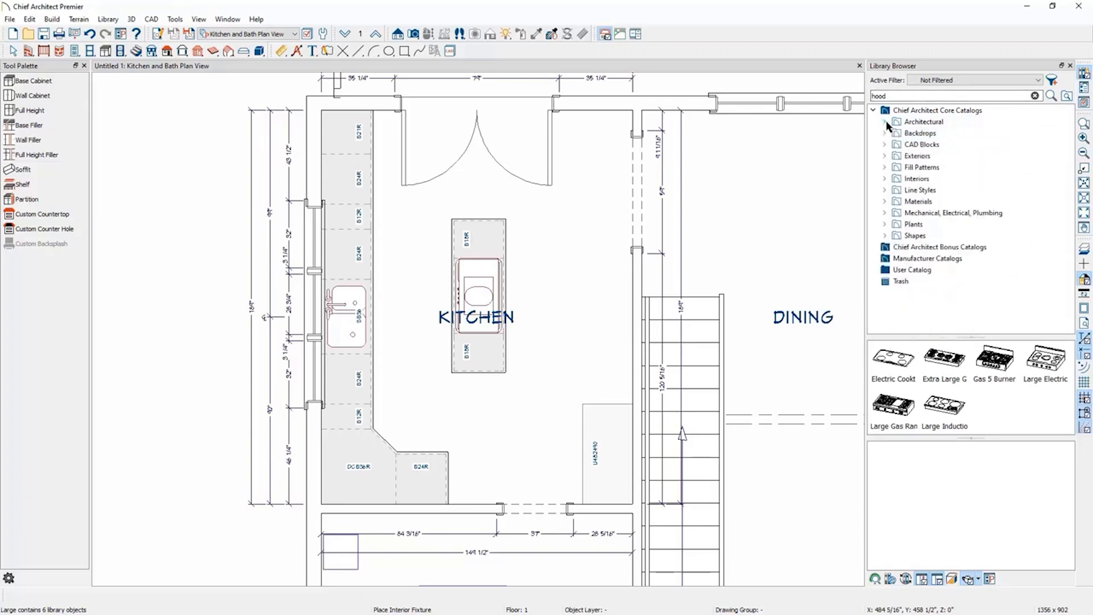
pyautogui.click(873, 111)
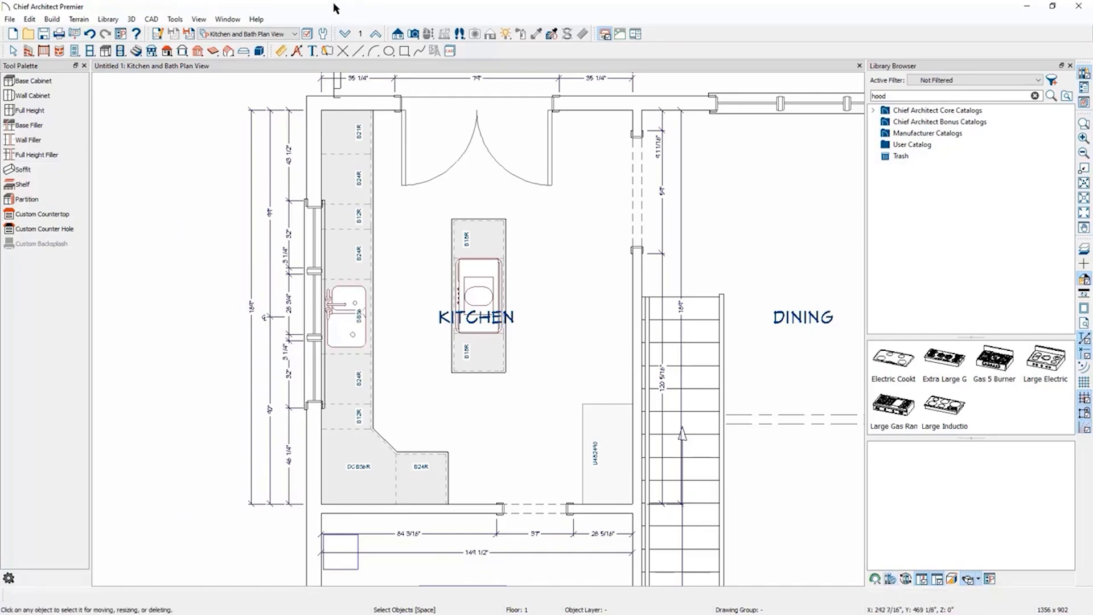
pyautogui.click(114, 20)
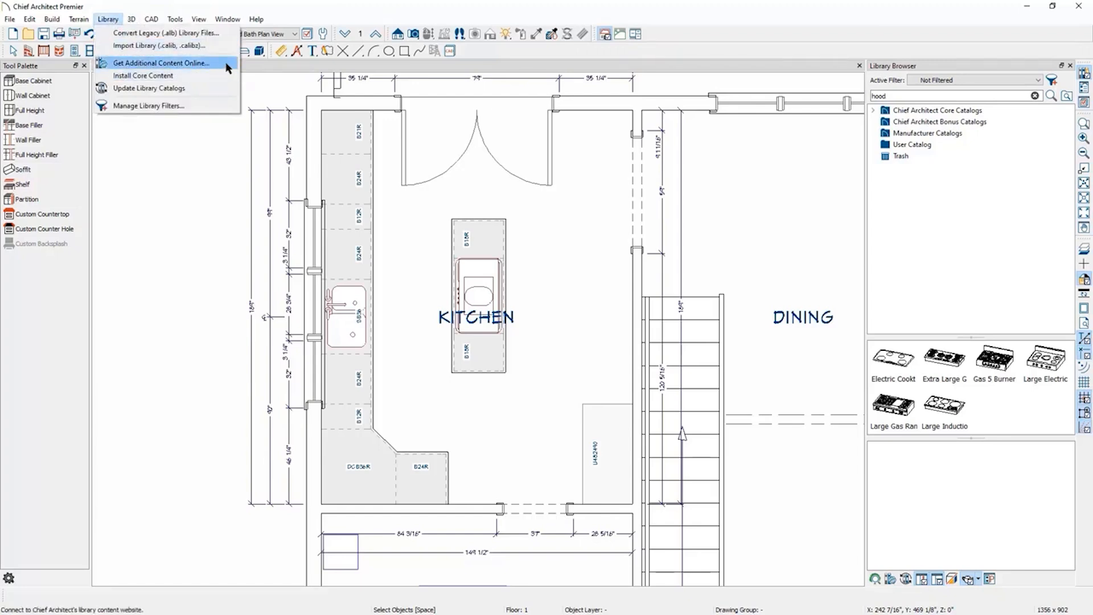
pyautogui.click(483, 286)
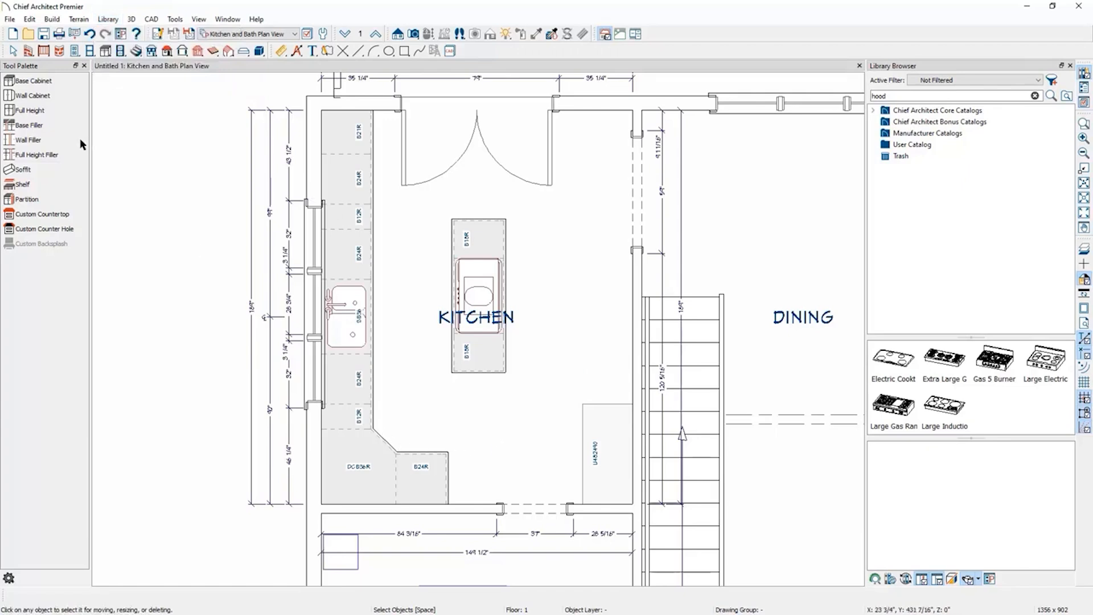
# Place two wall cabinets at the top of the left wall above the base cabinets.
pyautogui.click(34, 96)
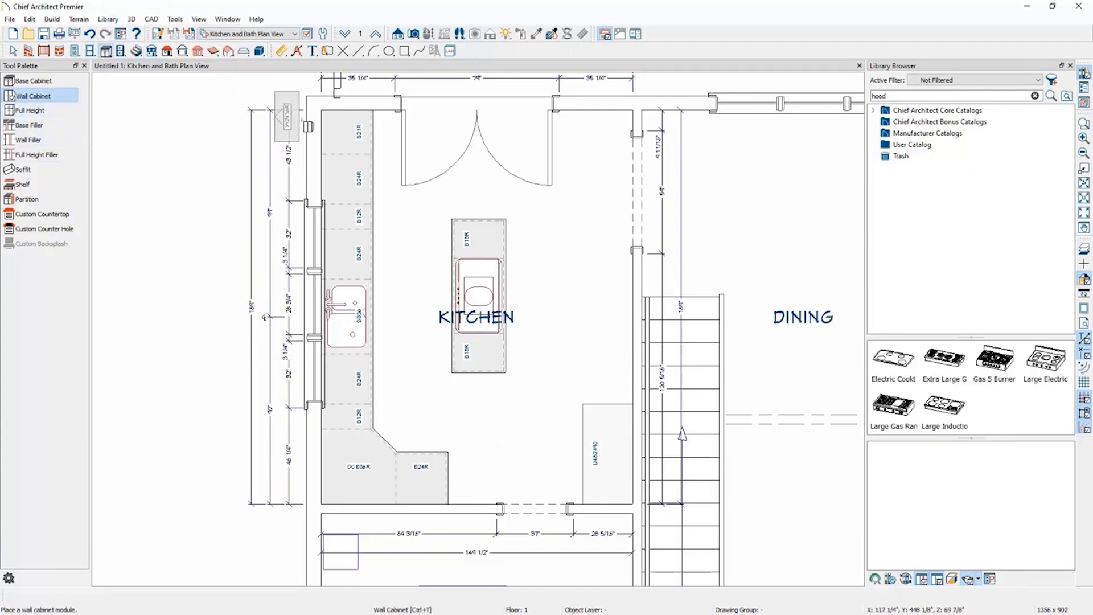
pyautogui.click(341, 152)
pyautogui.click(340, 153)
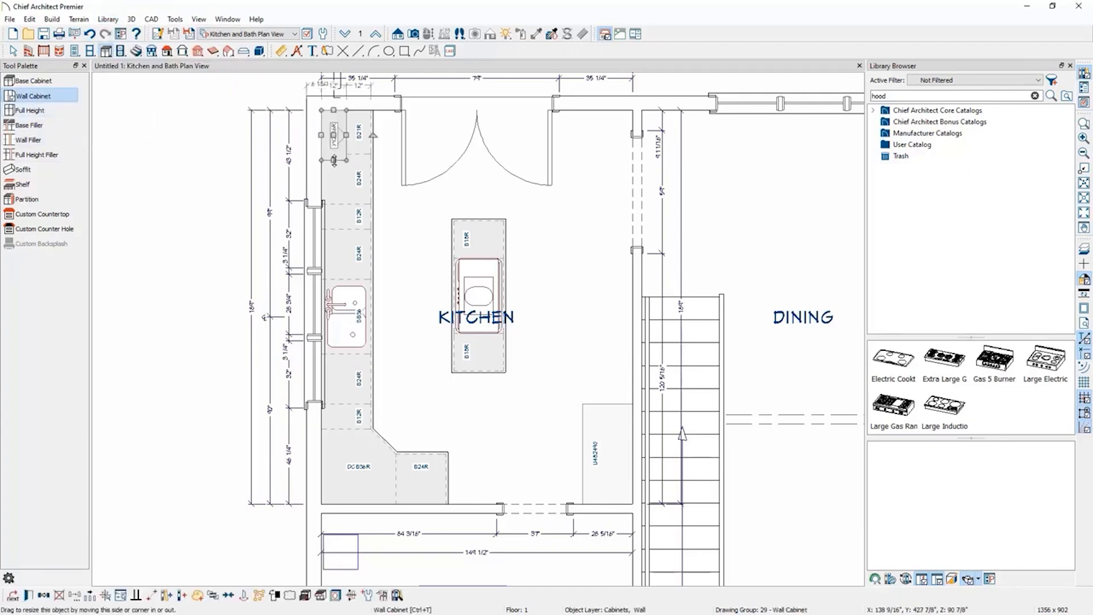
pyautogui.moveTo(335, 155); pyautogui.dragTo(334, 154)
pyautogui.press('Escape')
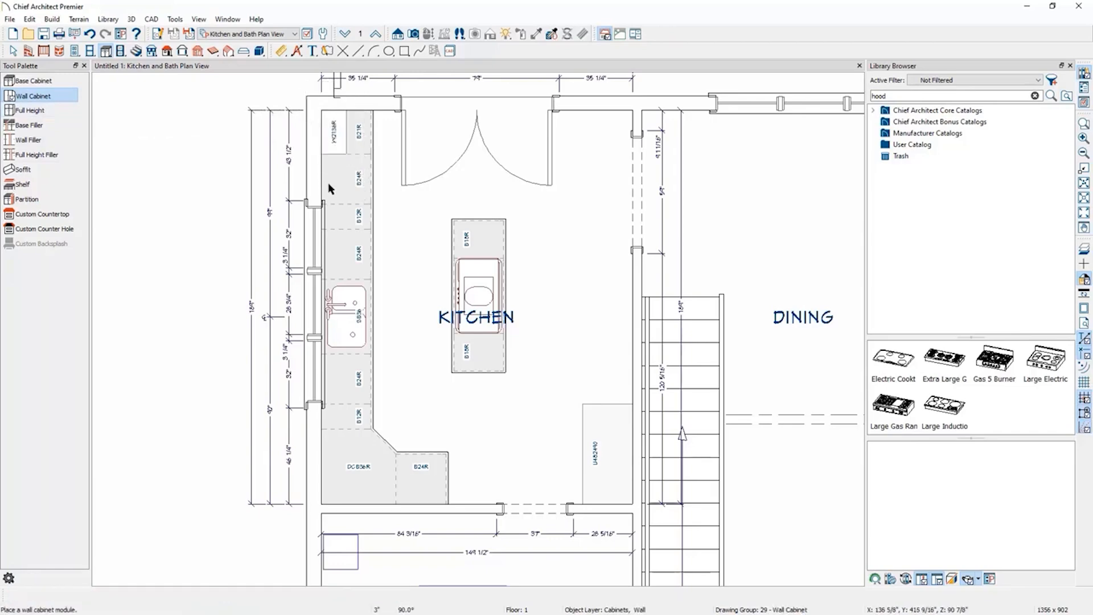
pyautogui.click(331, 185)
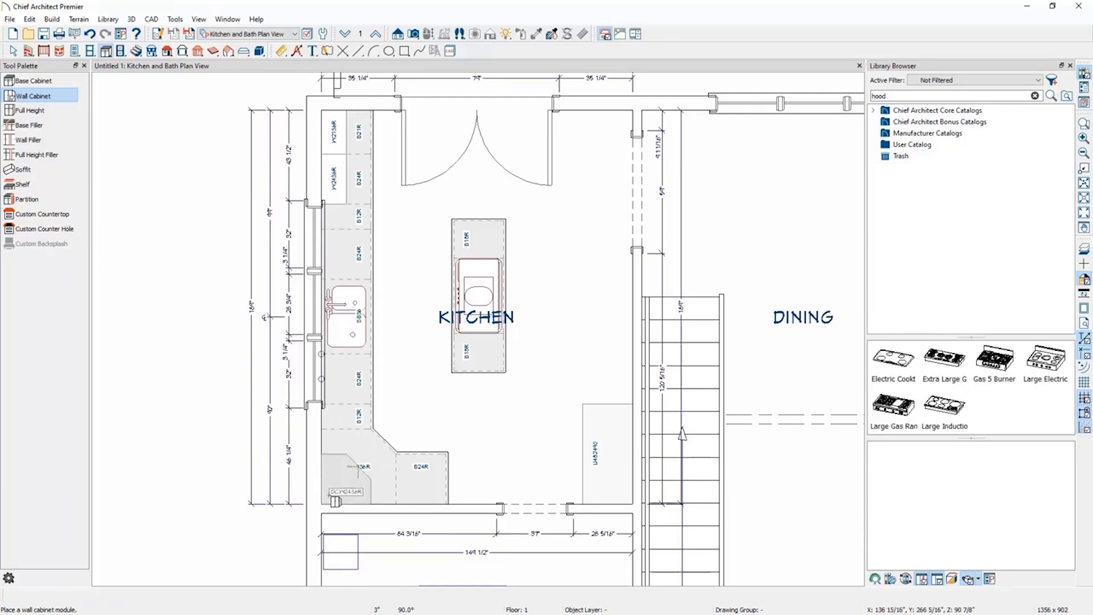
# Add wall cabinets at the lower-left corner and along the bottom wall, widening the bottom-wall cabinet.
pyautogui.click(321, 504)
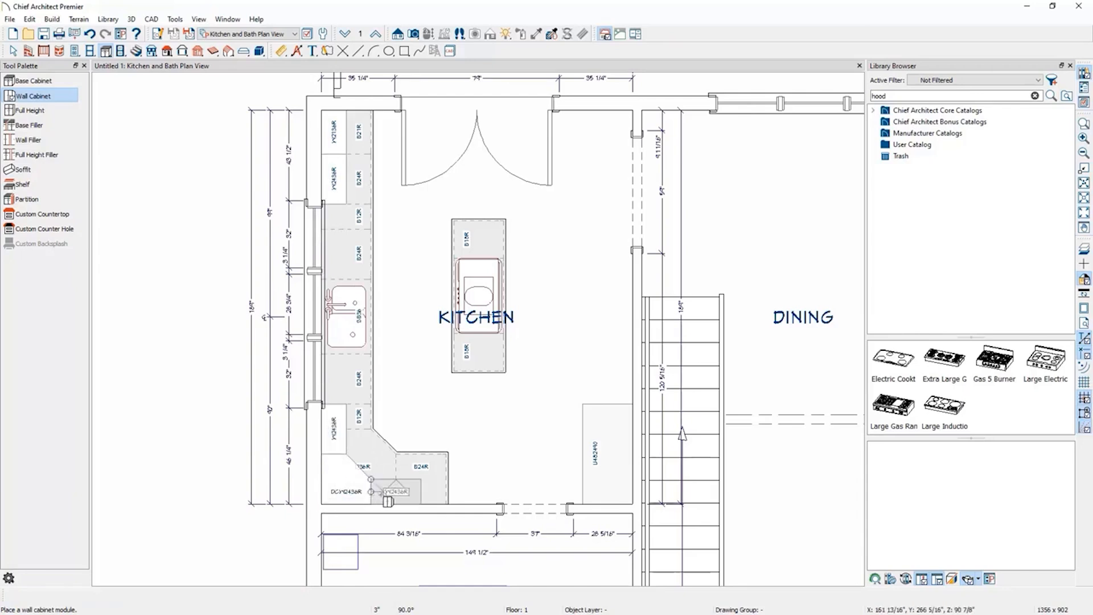
pyautogui.click(394, 495)
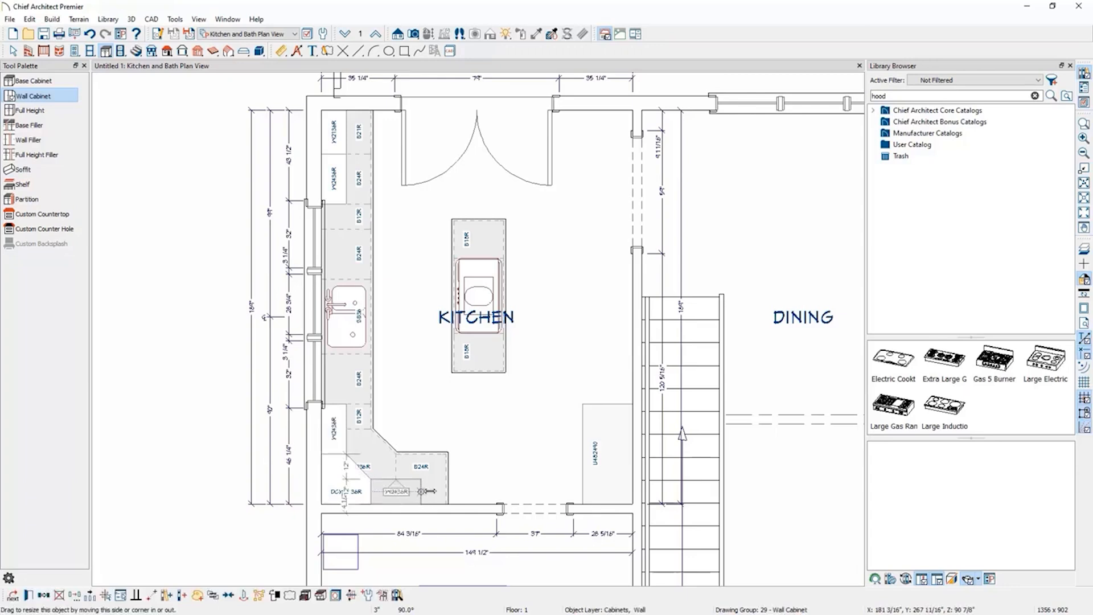
pyautogui.moveTo(431, 491); pyautogui.dragTo(446, 491)
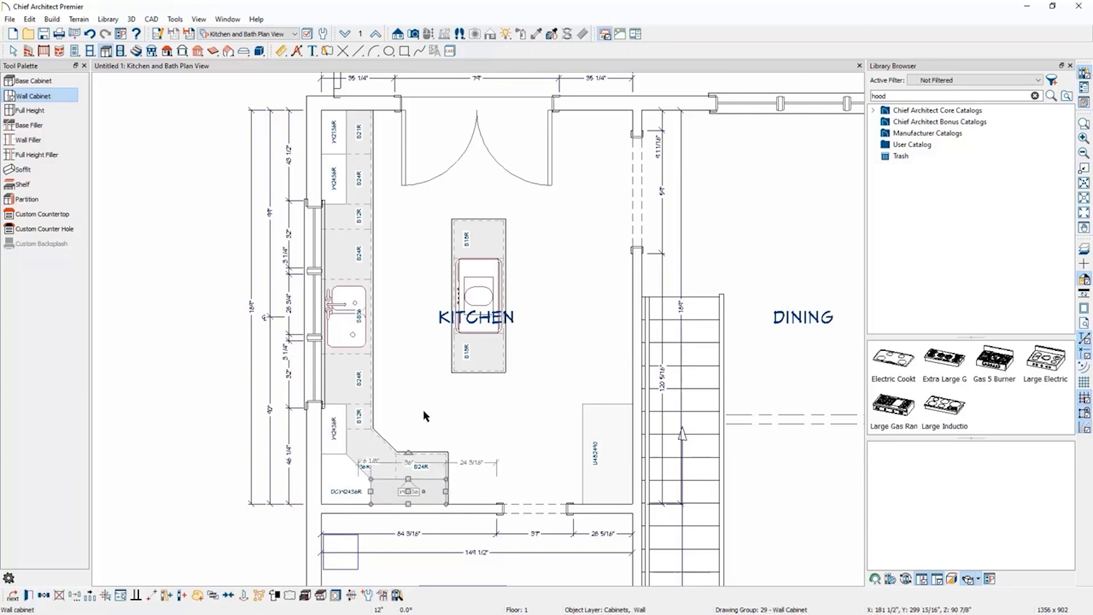
pyautogui.click(332, 425)
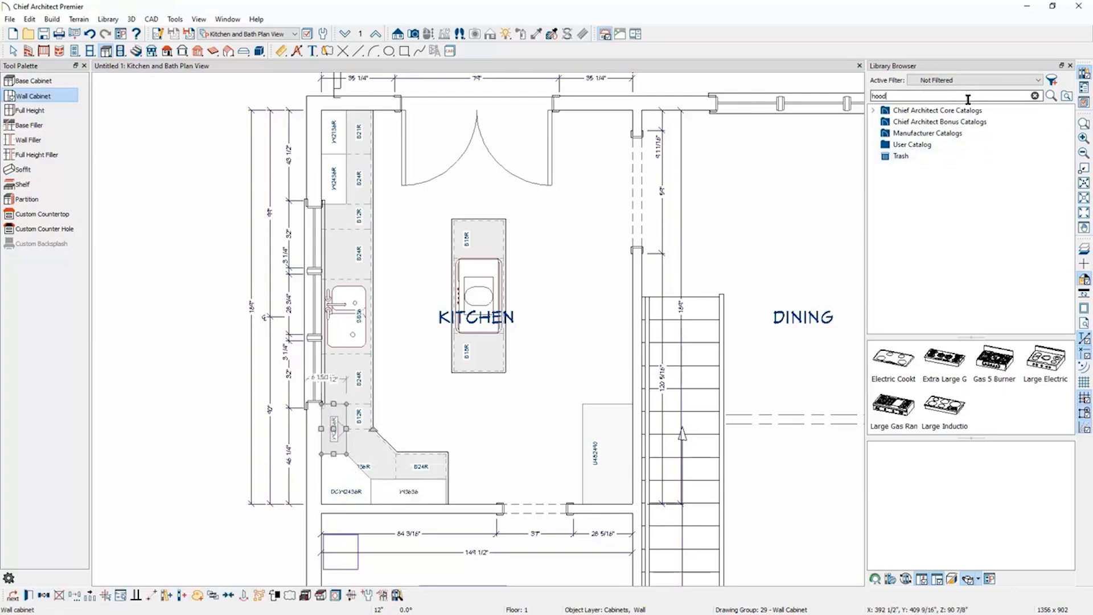
# Search the library for "frige" and place Bottom Mount Refrigerator 2 beside the cabinets on the bottom wall.
pyautogui.doubleClick(911, 97)
pyautogui.write('frige')
pyautogui.click(891, 234)
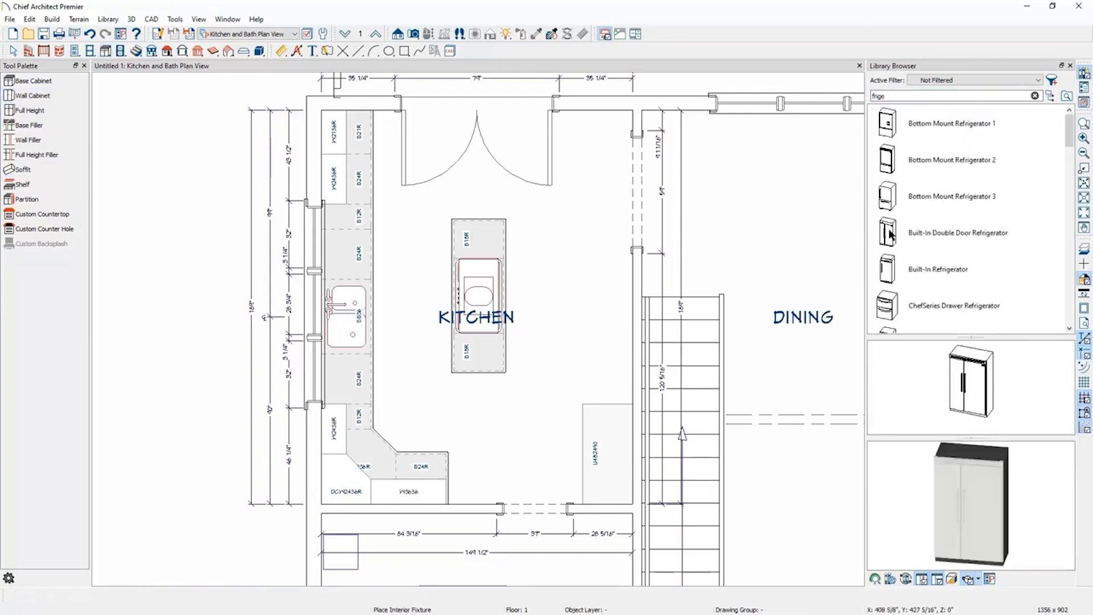
pyautogui.click(892, 163)
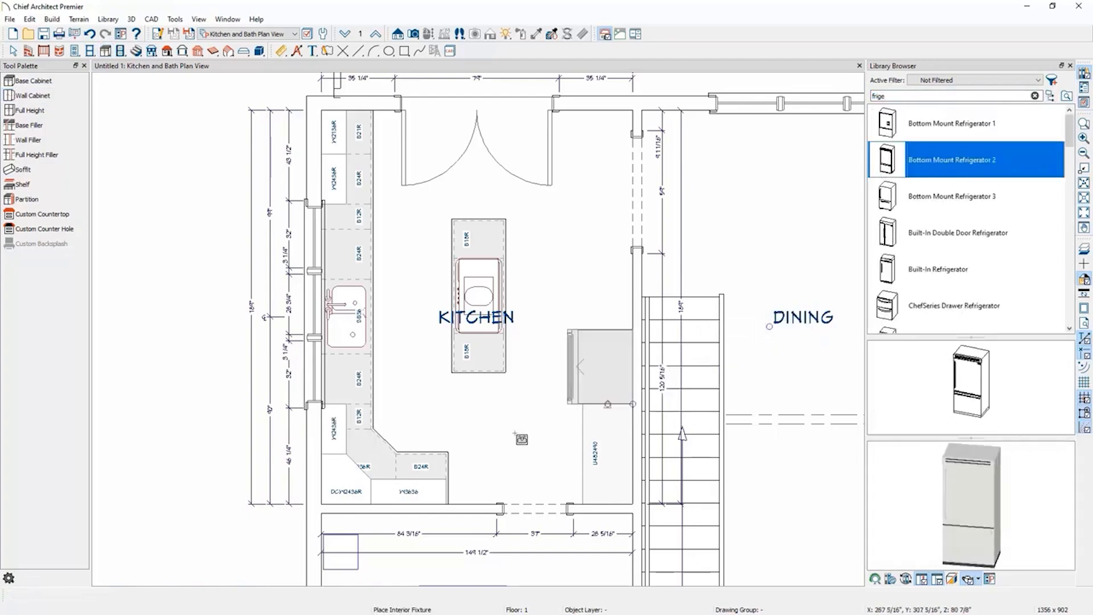
pyautogui.click(473, 488)
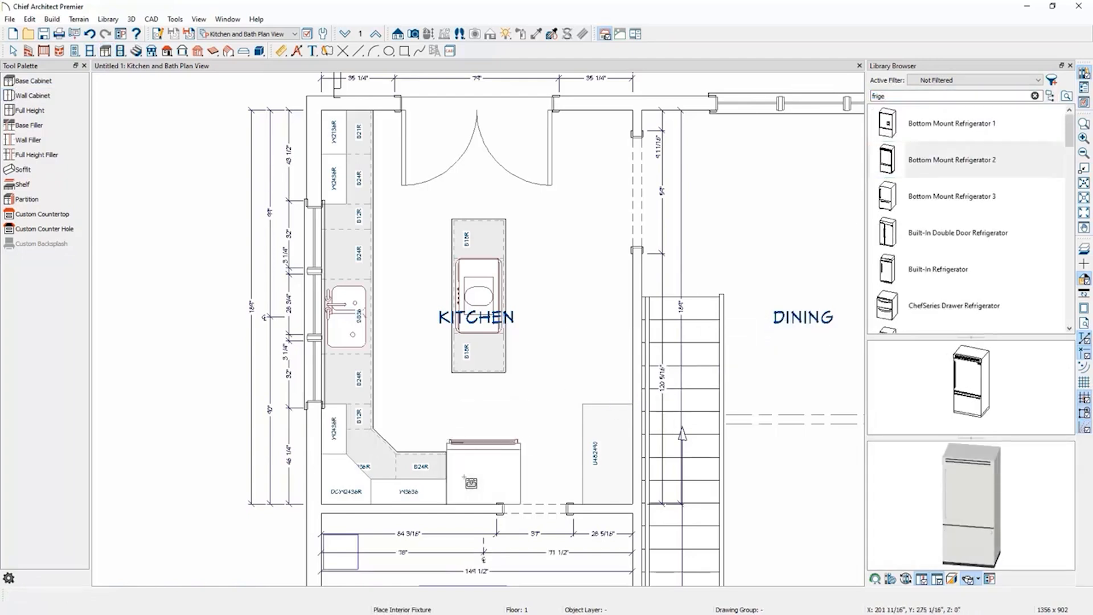
# Narrow the bottom-wall wall cabinet next to the refrigerator to 12 inches.
pyautogui.click(431, 474)
pyautogui.moveTo(444, 479); pyautogui.dragTo(424, 492)
pyautogui.click(437, 494)
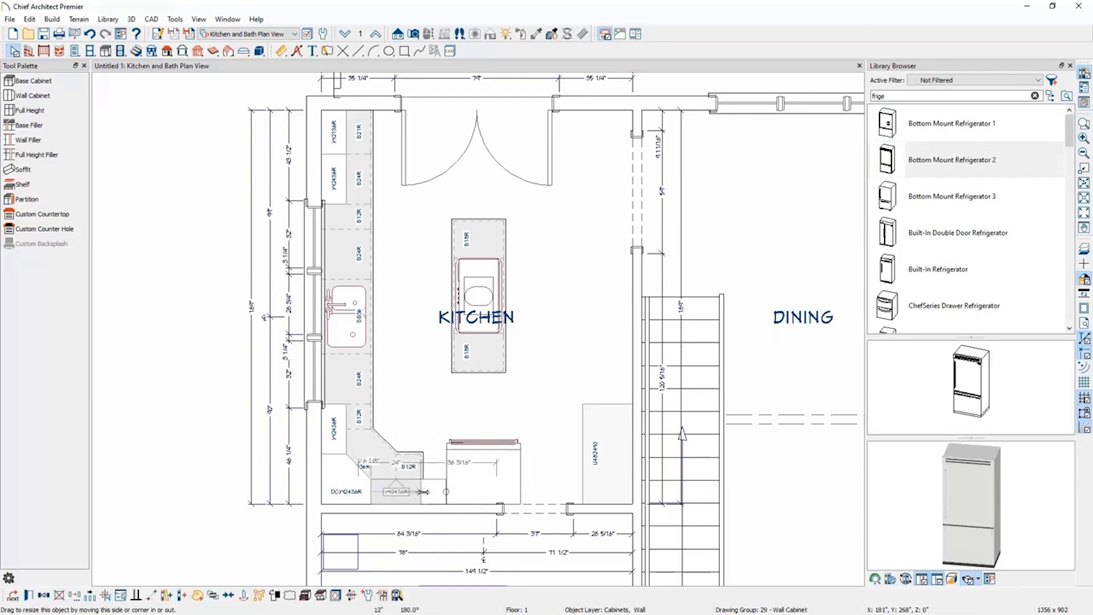
# Slide the refrigerator left against the corner cabinets.
pyautogui.click(484, 477)
pyautogui.moveTo(482, 474); pyautogui.dragTo(457, 474)
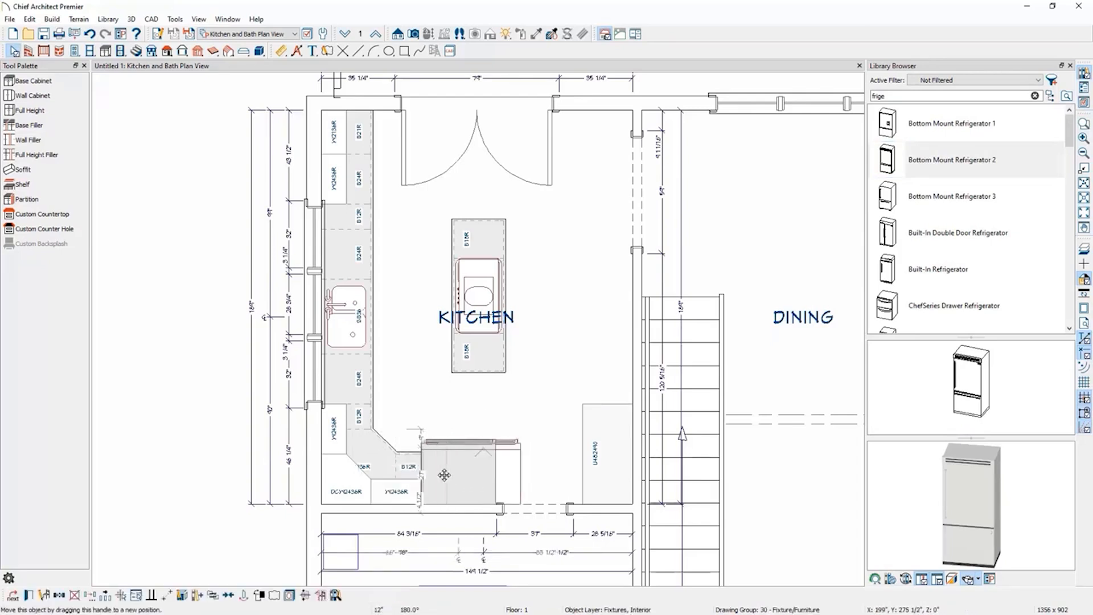
# Shift the doorway opening in the bottom kitchen wall slightly to the right.
pyautogui.click(526, 506)
pyautogui.moveTo(536, 510); pyautogui.dragTo(542, 510)
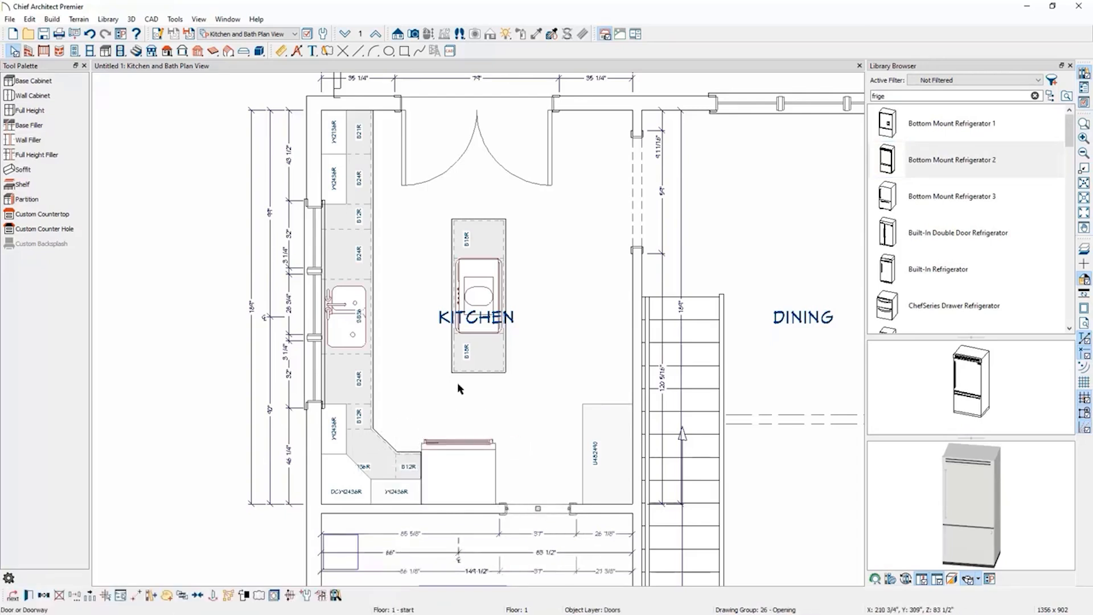
pyautogui.click(175, 418)
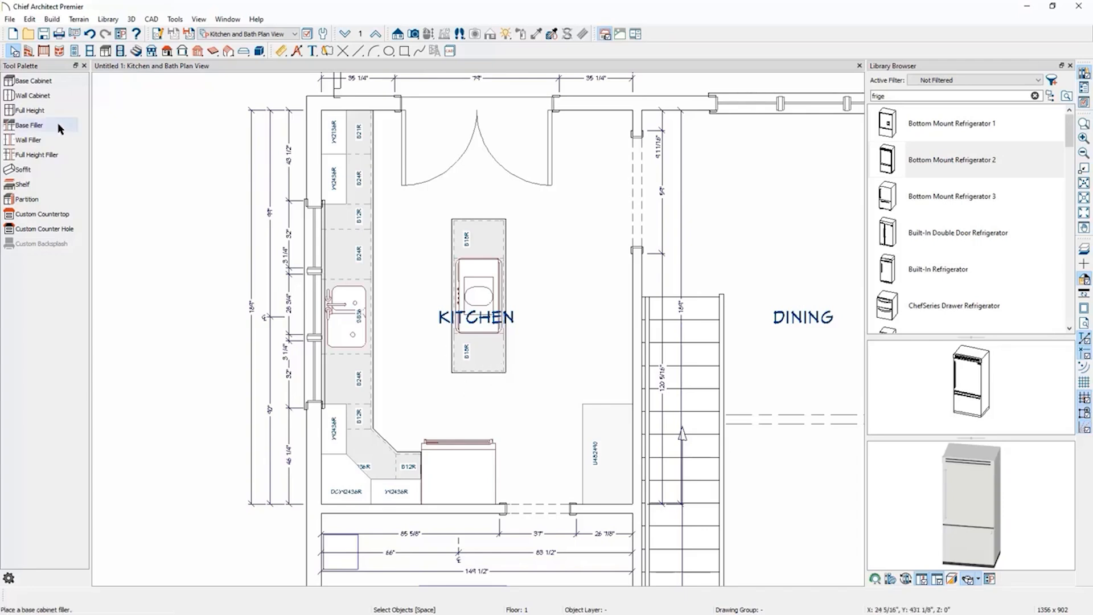
# Draw a custom countertop rectangle along the island's right side, about 73 inches long.
pyautogui.click(108, 51)
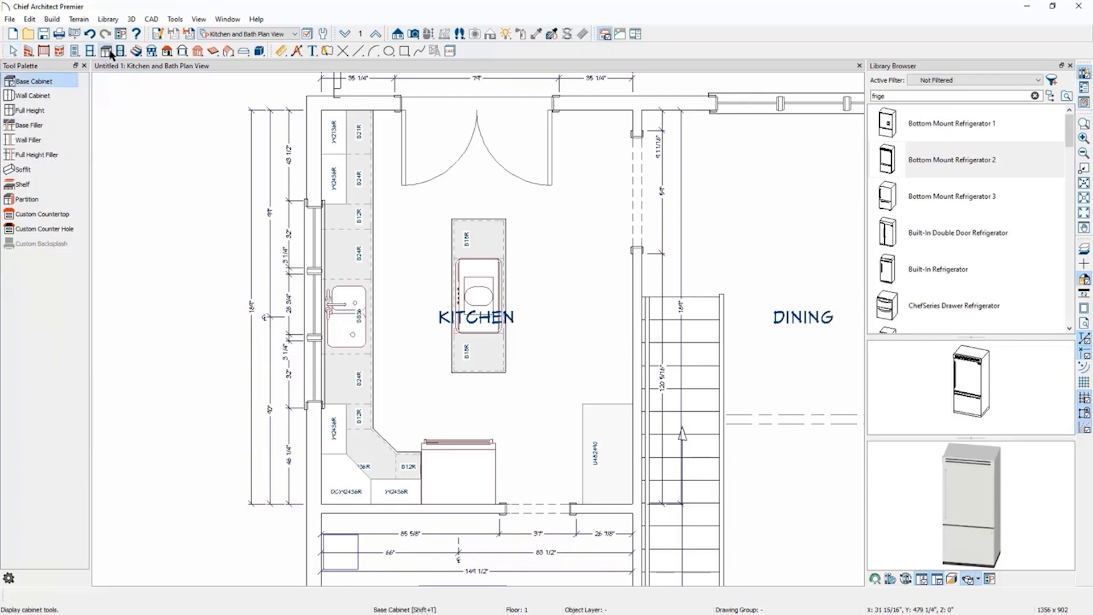
pyautogui.click(52, 219)
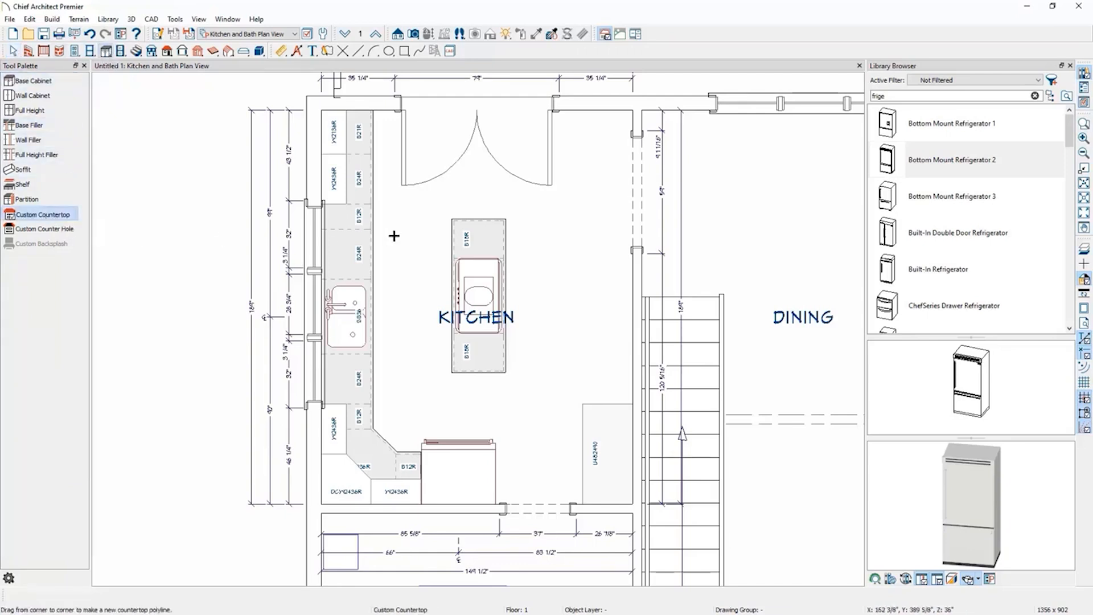
pyautogui.moveTo(504, 220); pyautogui.dragTo(539, 373)
pyautogui.click(519, 213)
pyautogui.scroll(5, 520, 219)
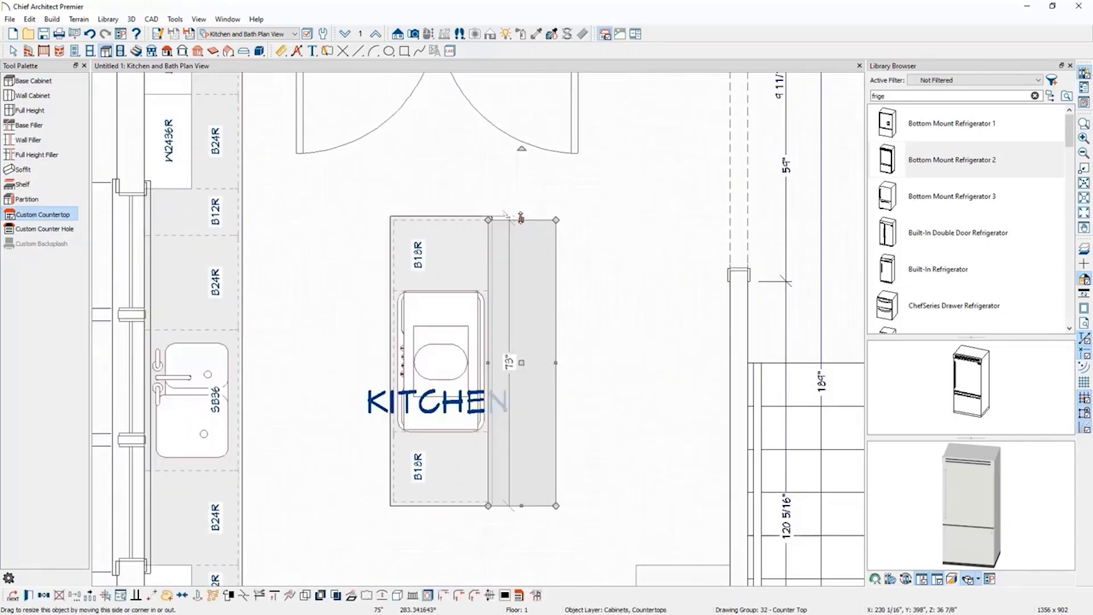
pyautogui.scroll(-5, 460, 211)
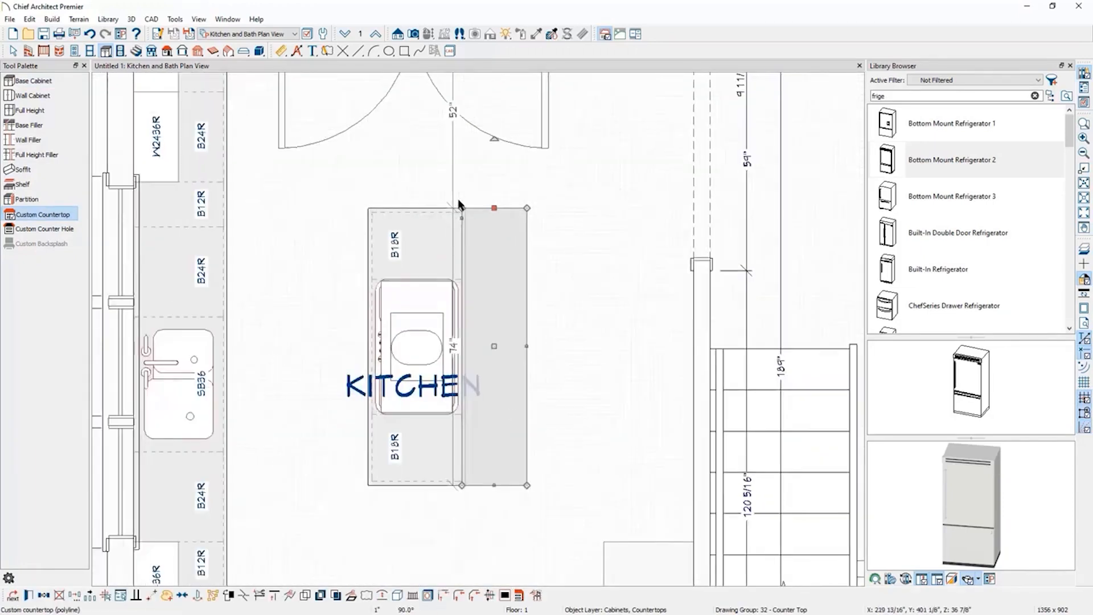
pyautogui.press('Escape')
# Set the new countertop extension's width to 12 inches.
pyautogui.click(504, 260)
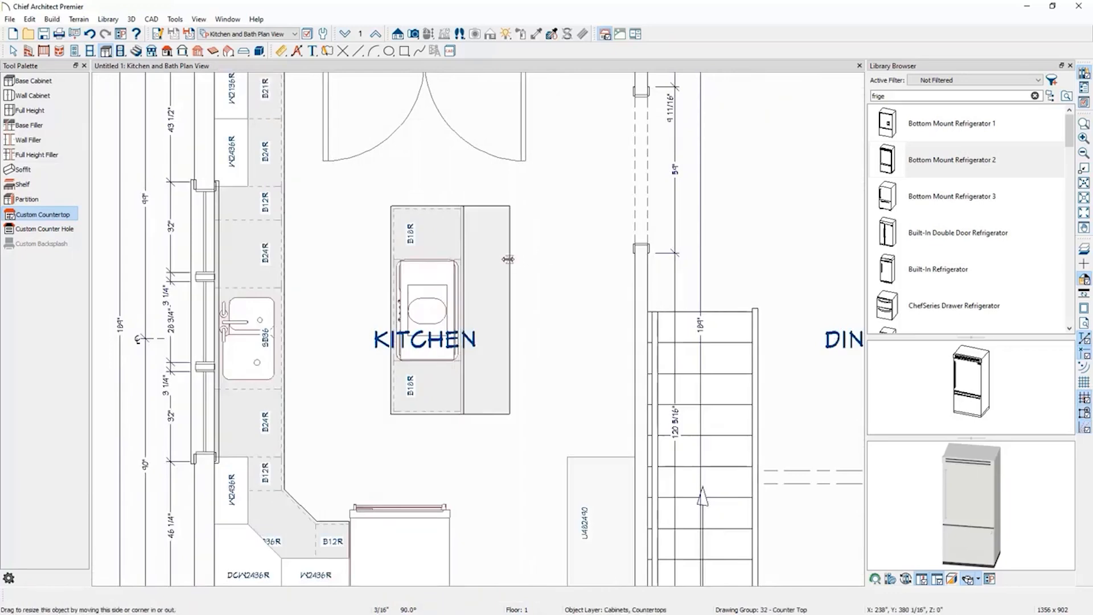
pyautogui.click(481, 268)
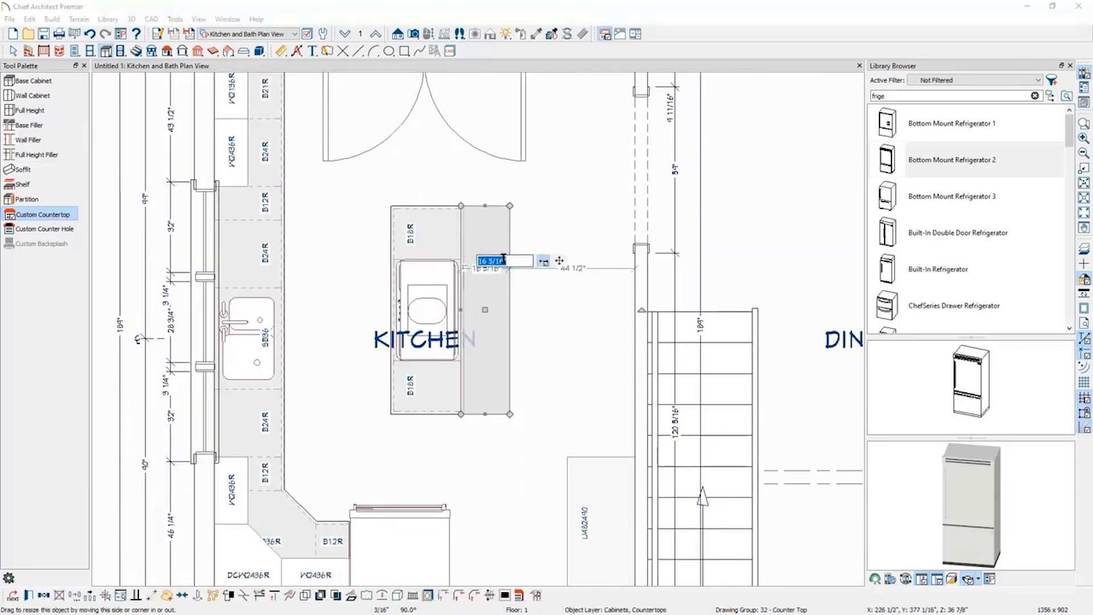
pyautogui.write('12')
pyautogui.press('Return')
pyautogui.press('Escape')
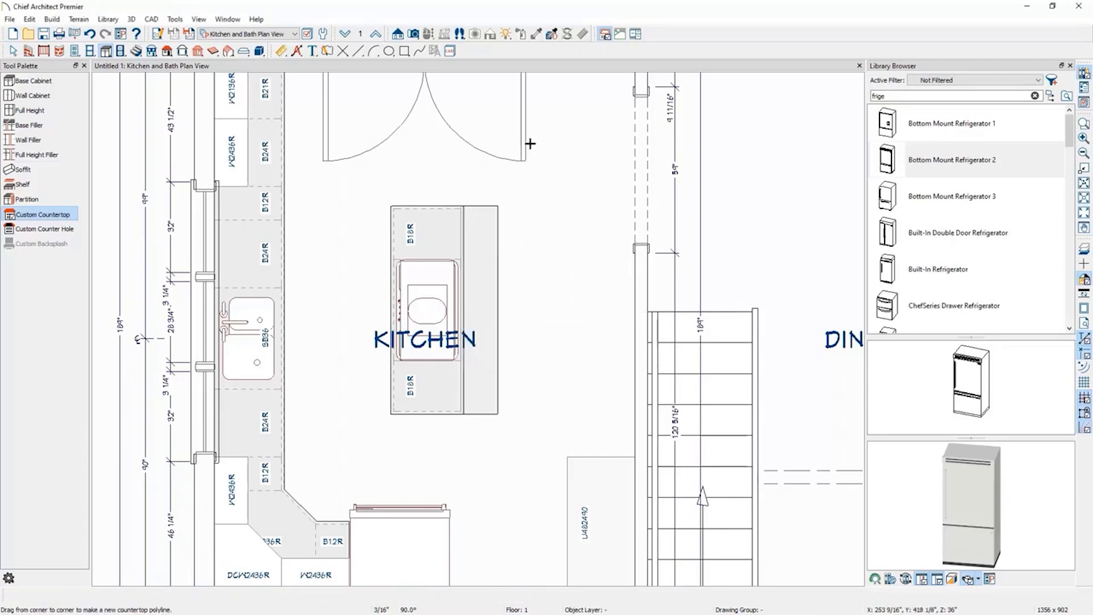
# Open a perspective floor overview and orbit in to examine the kitchen in 3D.
pyautogui.press('space')
pyautogui.scroll(-2, 546, 264)
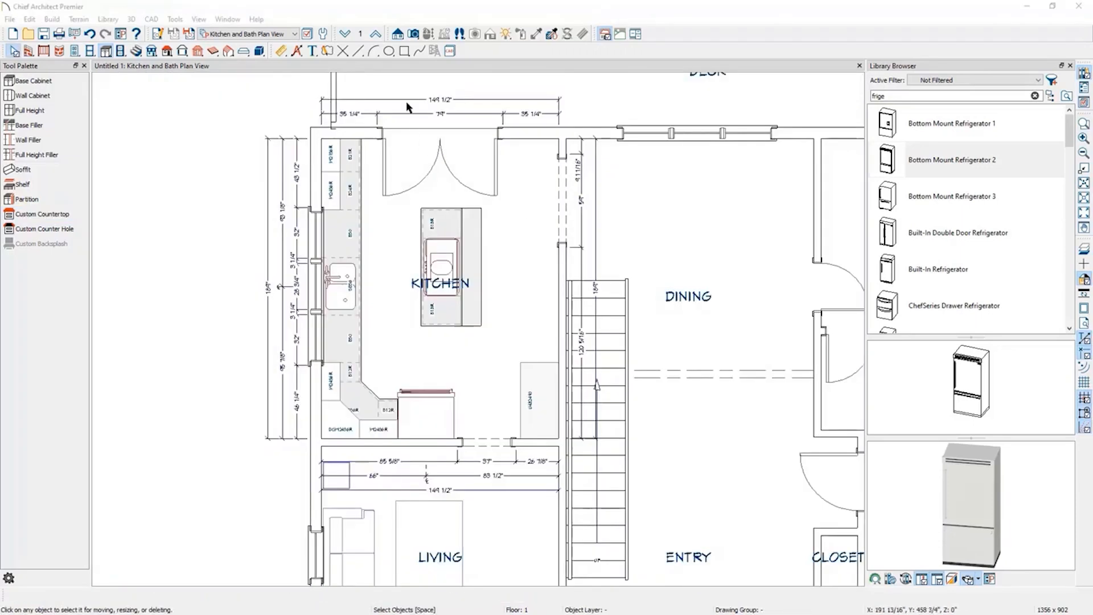
pyautogui.click(414, 36)
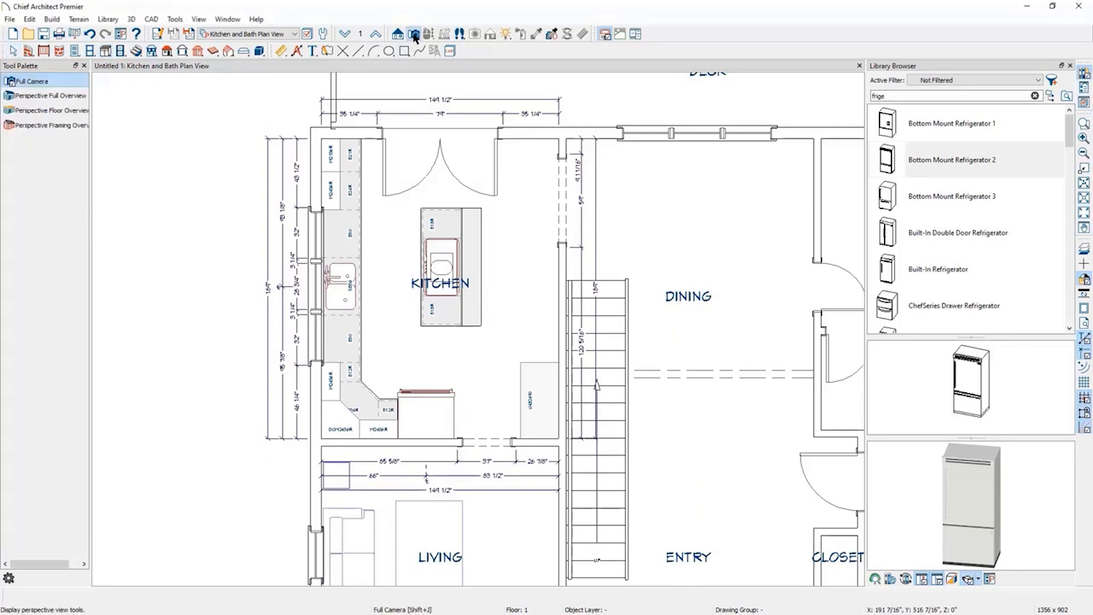
pyautogui.click(80, 112)
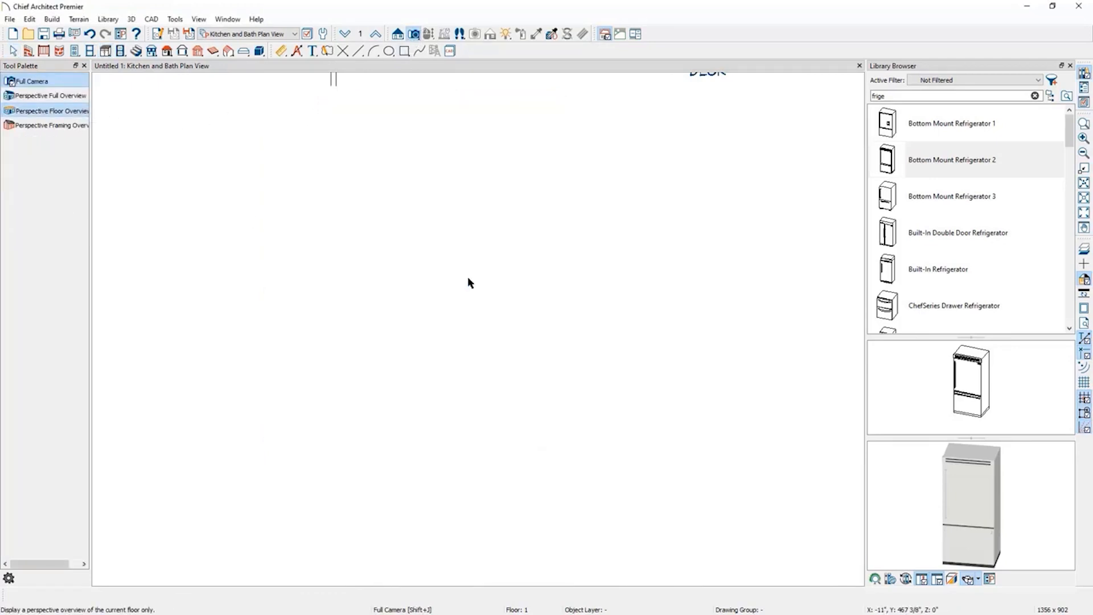
pyautogui.moveTo(467, 277); pyautogui.dragTo(442, 343)
pyautogui.scroll(6, 422, 211)
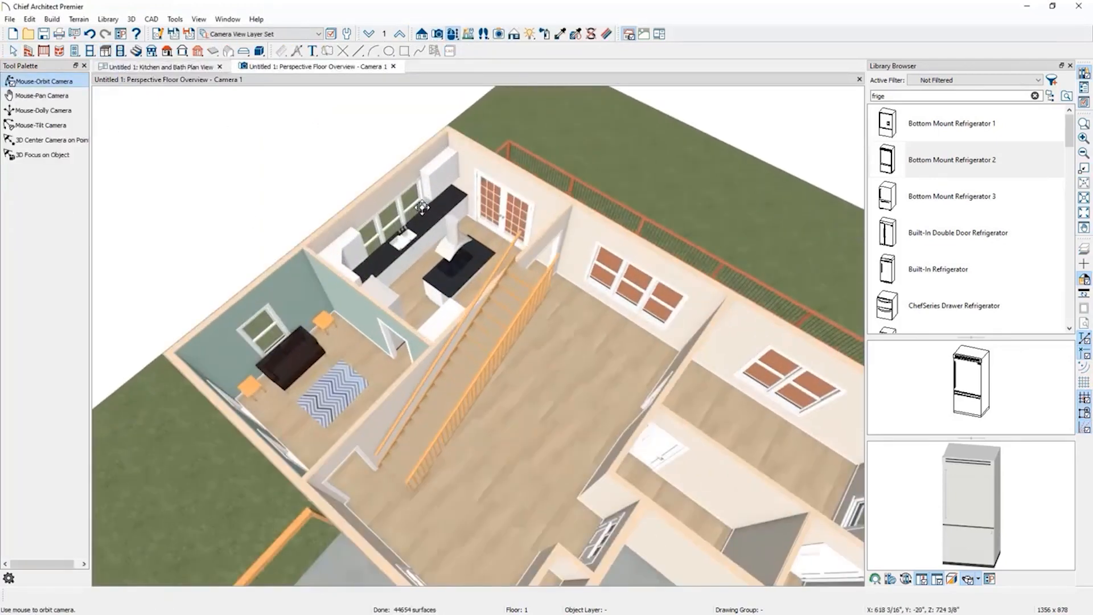
pyautogui.scroll(8, 424, 241)
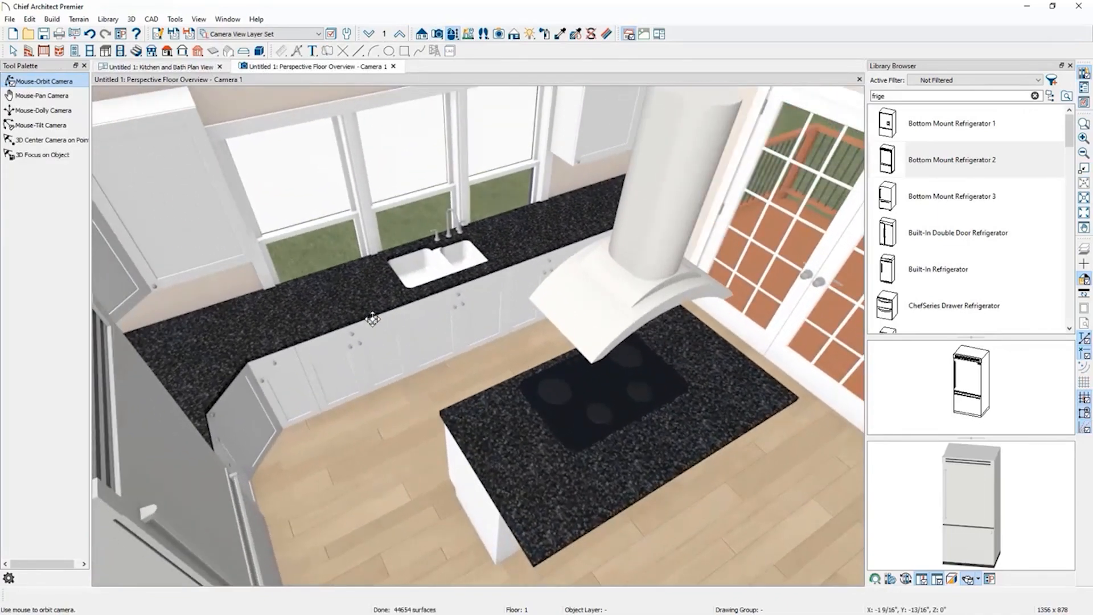
pyautogui.moveTo(373, 319); pyautogui.dragTo(349, 318)
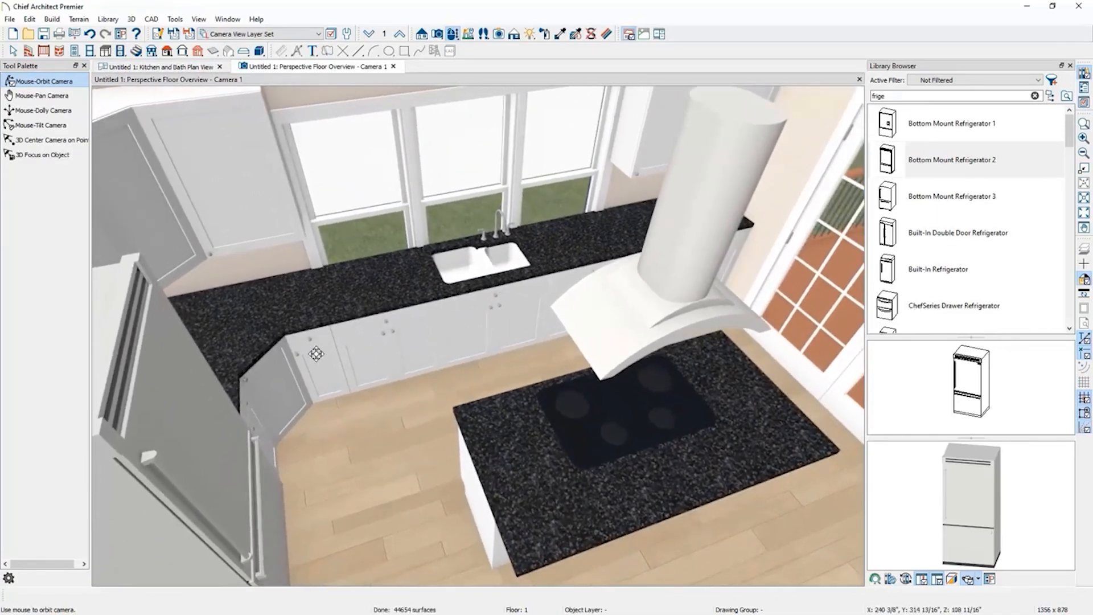
pyautogui.scroll(3, 316, 354)
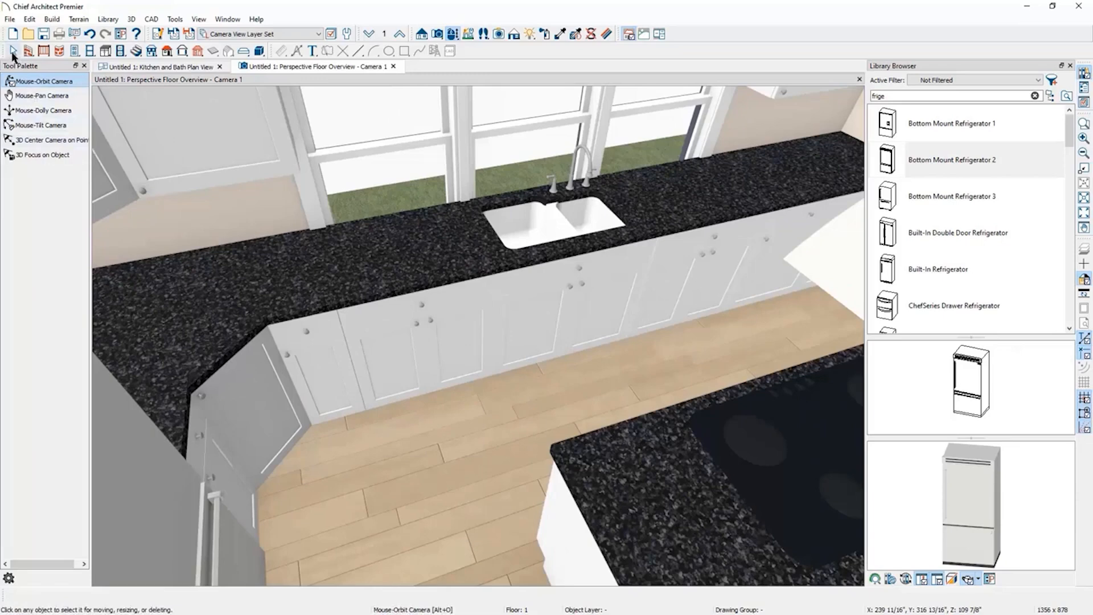
# Open the narrow 12-inch base cabinet's specification and delete its door face items, leaving a single full-height drawer.
pyautogui.click(12, 52)
pyautogui.click(324, 372)
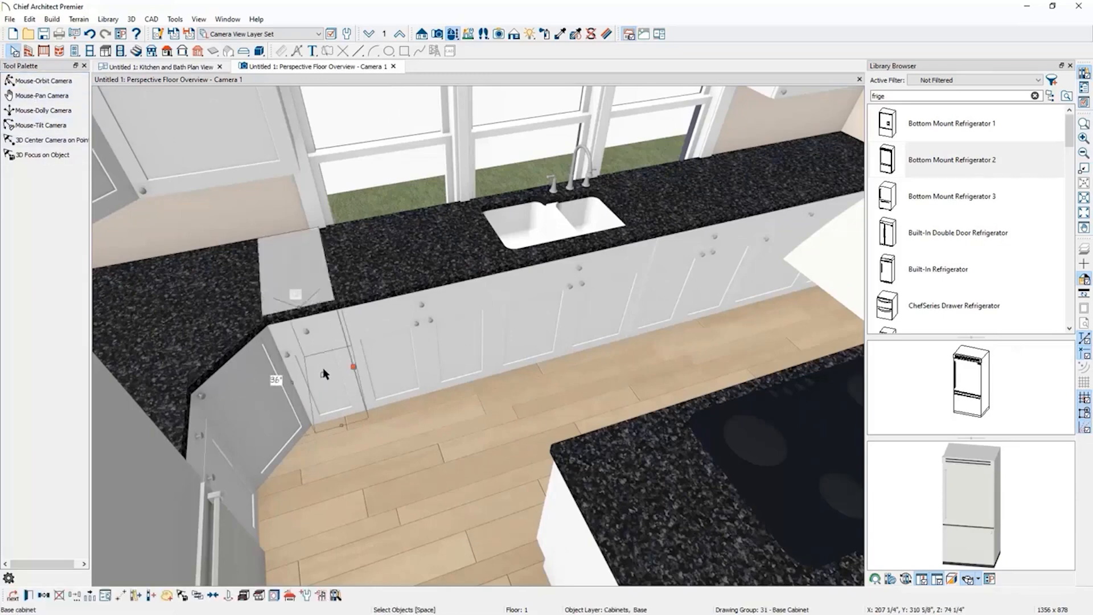
pyautogui.click(29, 596)
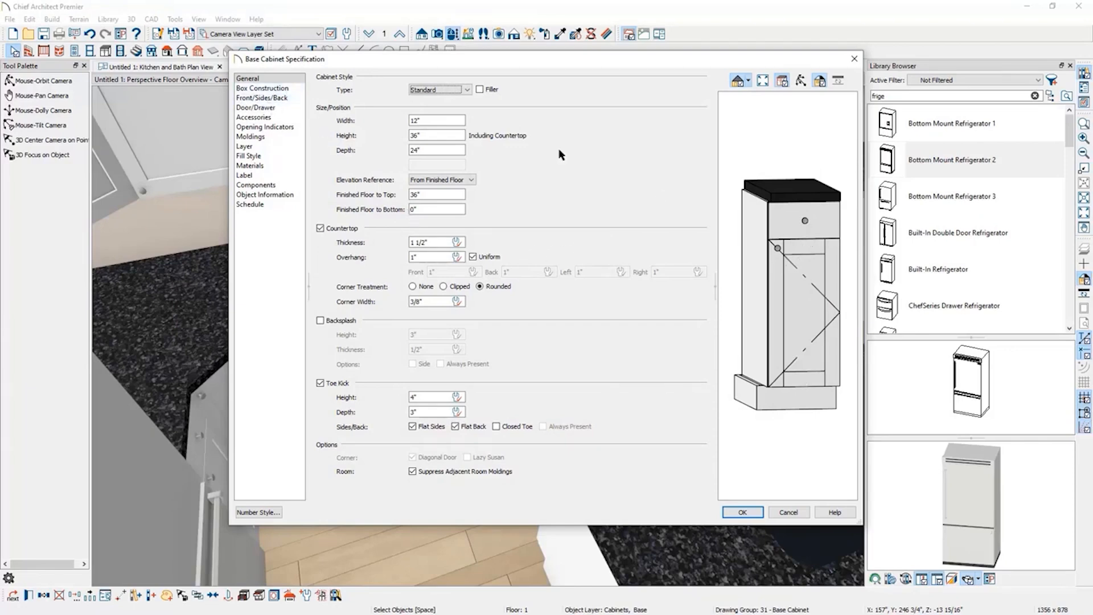
pyautogui.click(262, 98)
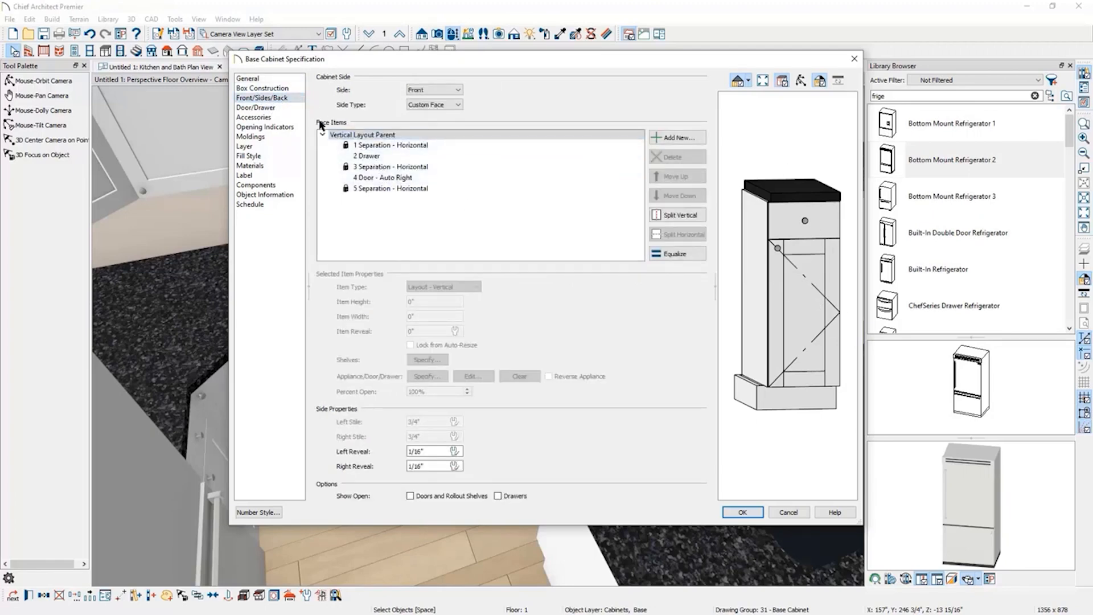
pyautogui.click(385, 157)
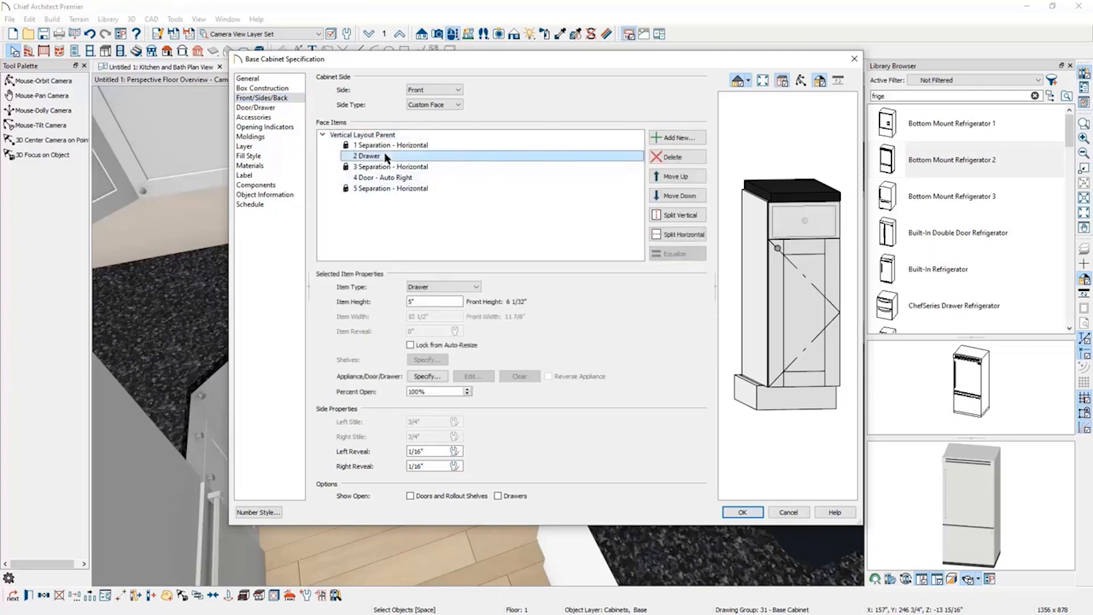
pyautogui.click(394, 179)
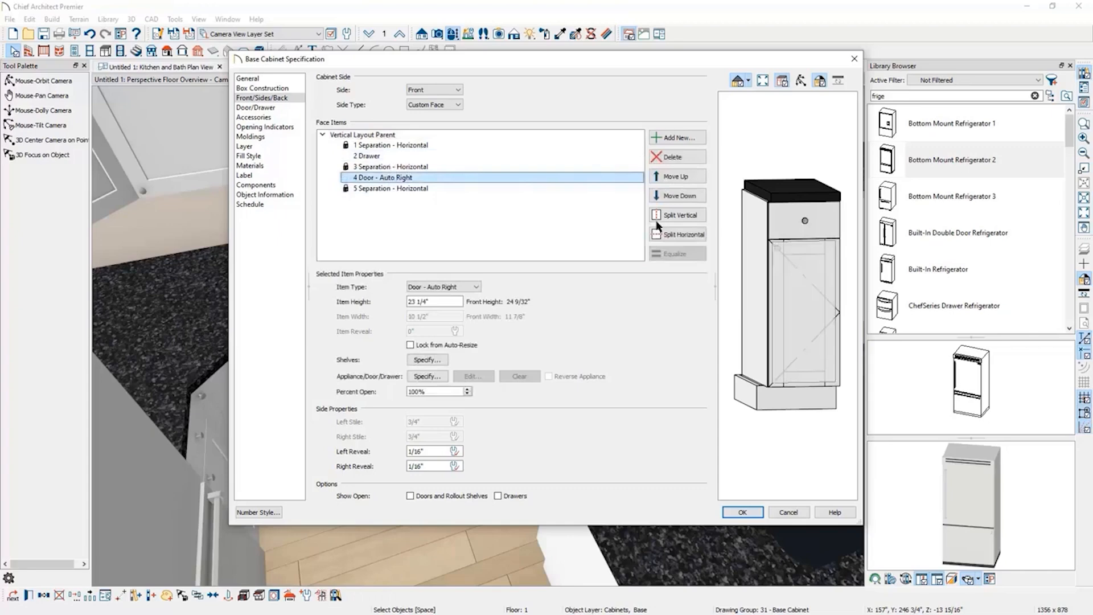
pyautogui.click(695, 156)
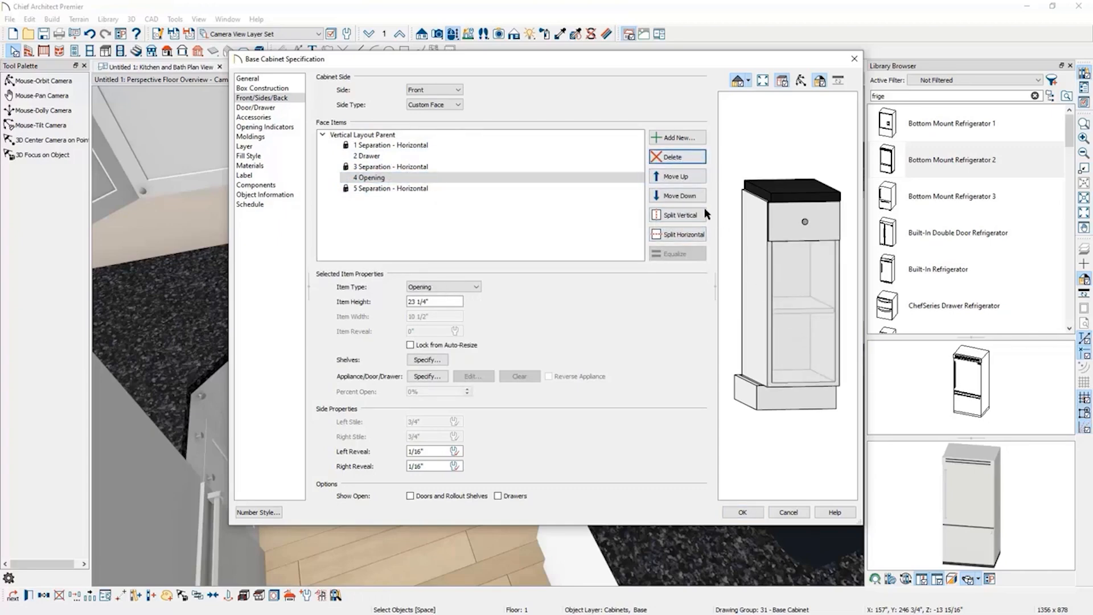
pyautogui.click(680, 158)
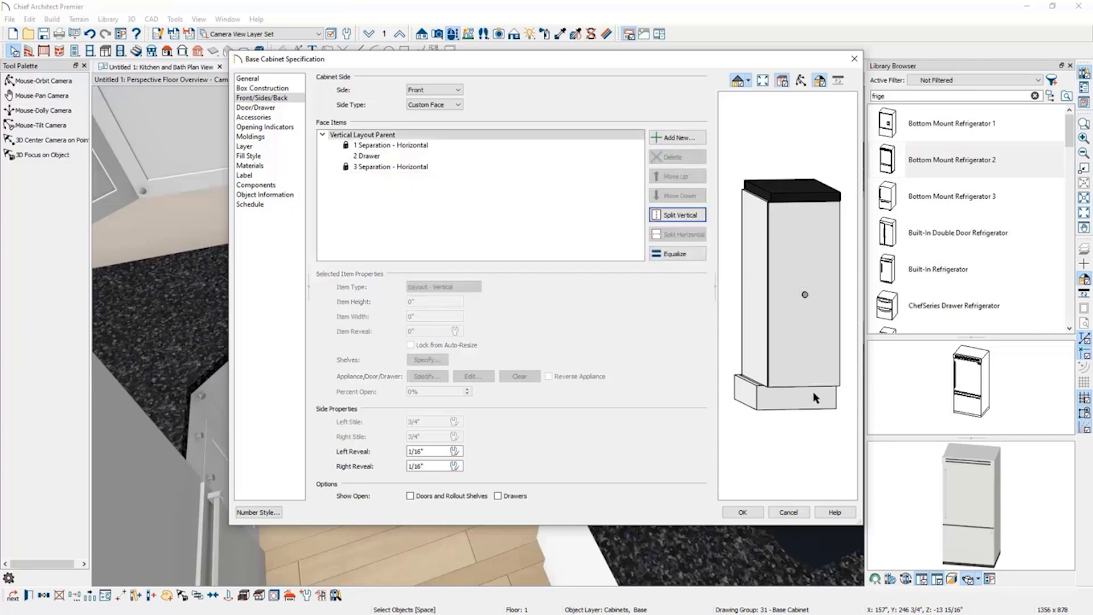
# Set the tall drawer's handle to 3 inches from the top and close the cabinet specification.
pyautogui.click(372, 157)
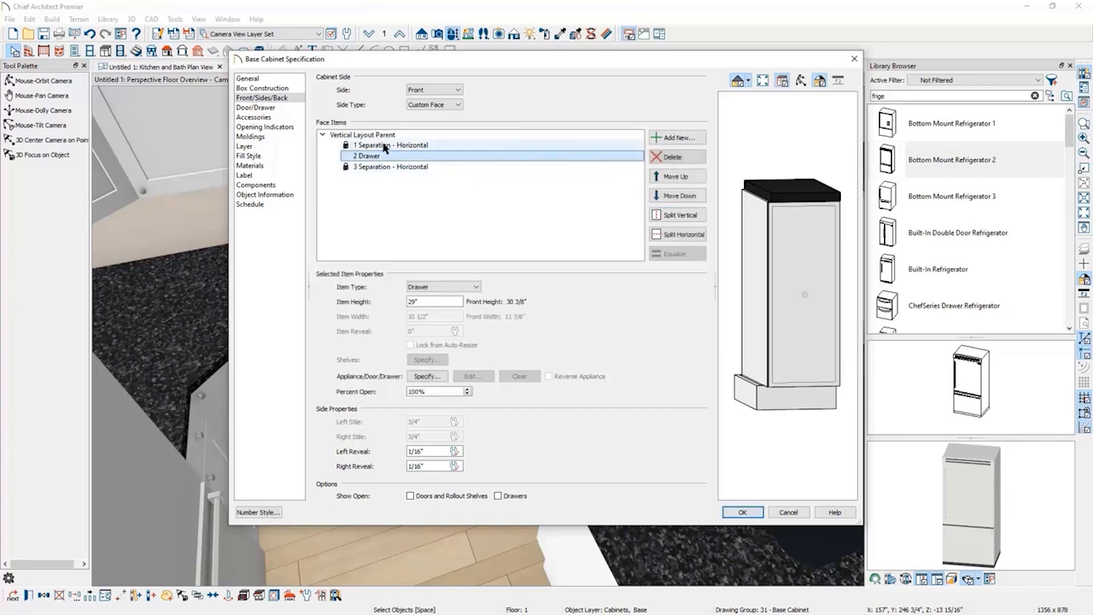
pyautogui.click(384, 146)
pyautogui.click(392, 166)
pyautogui.click(392, 157)
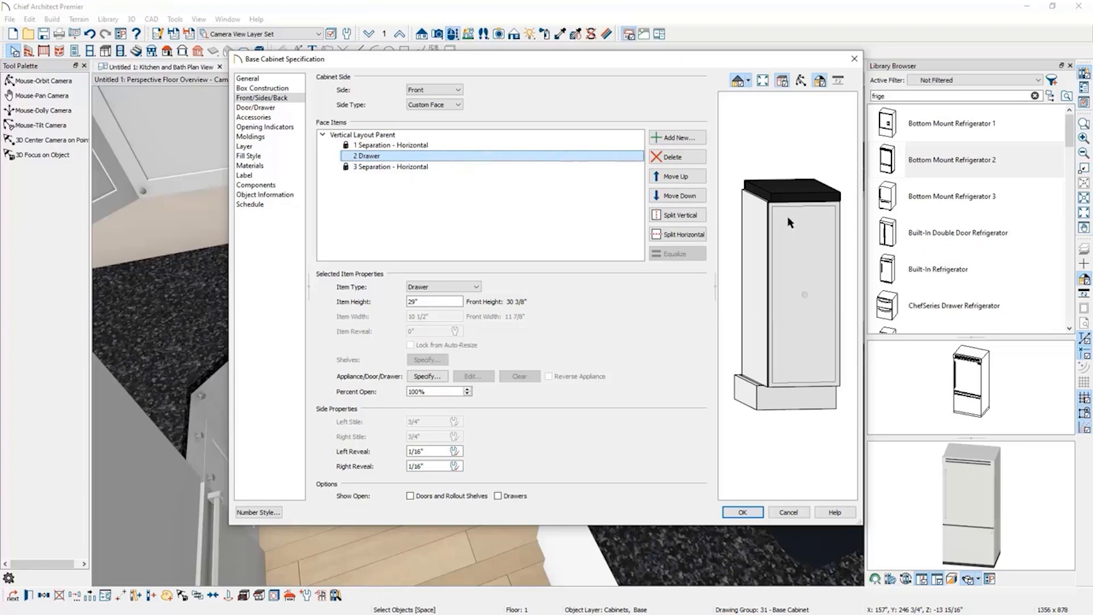
pyautogui.click(273, 109)
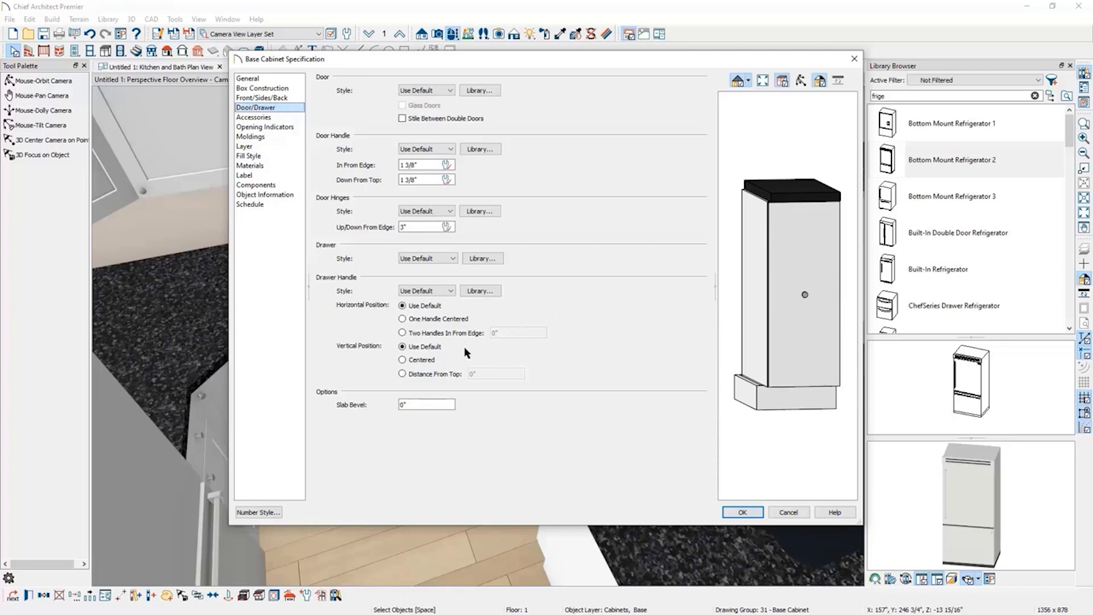
pyautogui.click(402, 374)
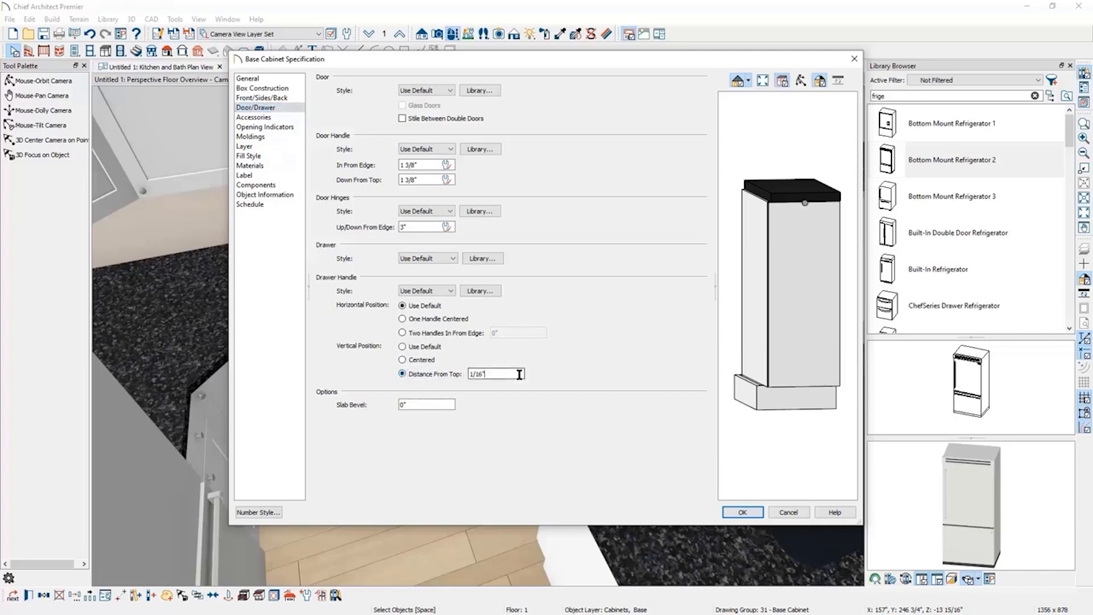
pyautogui.moveTo(519, 374); pyautogui.dragTo(464, 372)
pyautogui.write('3')
pyautogui.press('Tab')
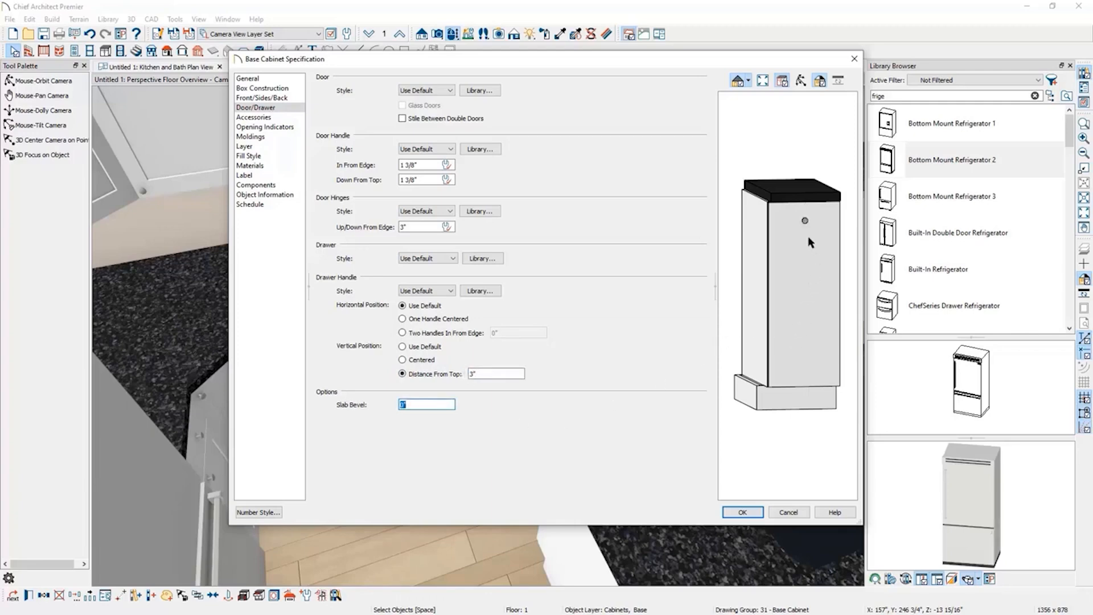
pyautogui.click(743, 512)
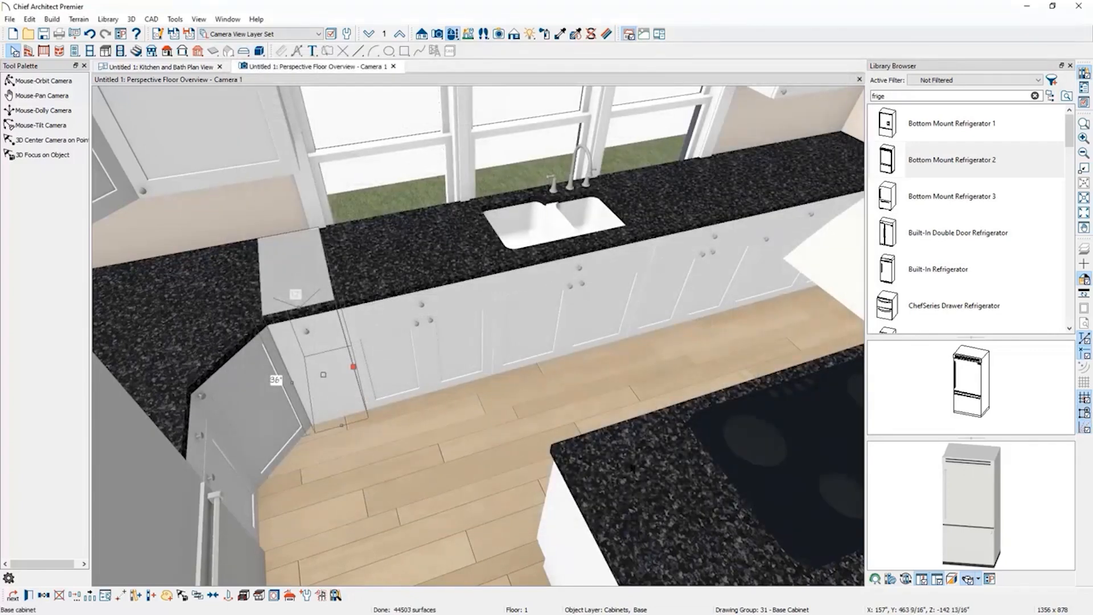
# Change the neighbouring base cabinet's door to a drawer, split it horizontally, and equalize into three equal drawers.
pyautogui.moveTo(368, 389); pyautogui.dragTo(470, 364)
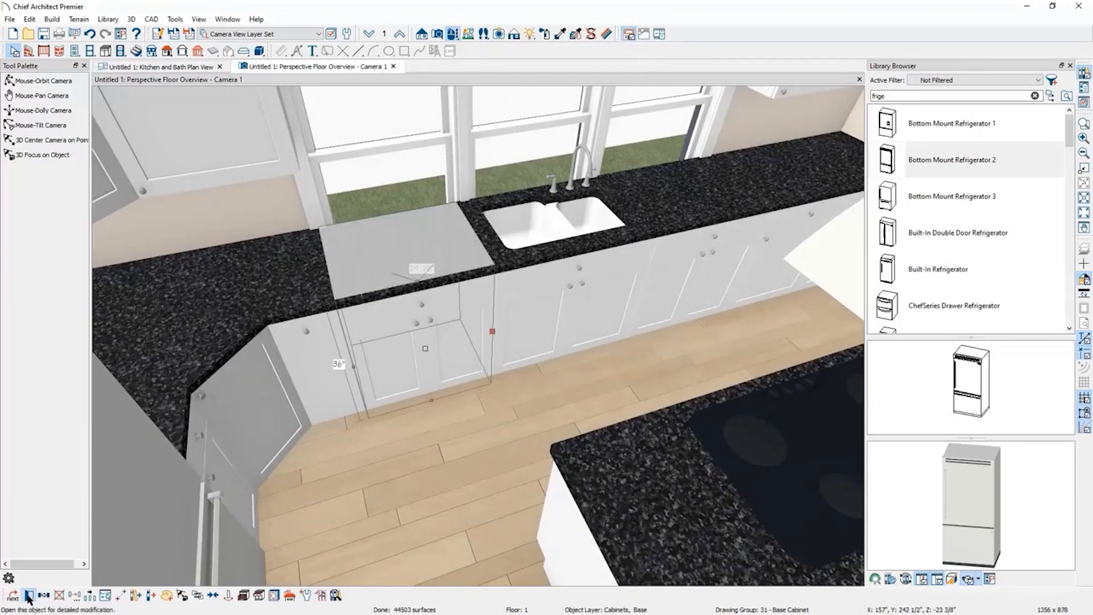
pyautogui.hotkey('ctrl', 'e')
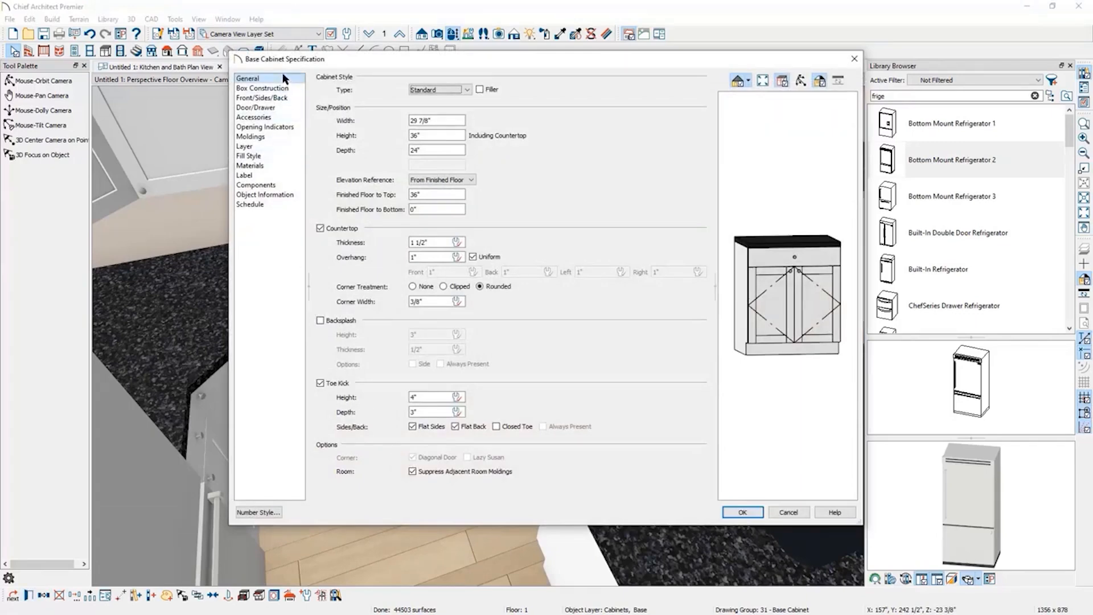
pyautogui.click(818, 313)
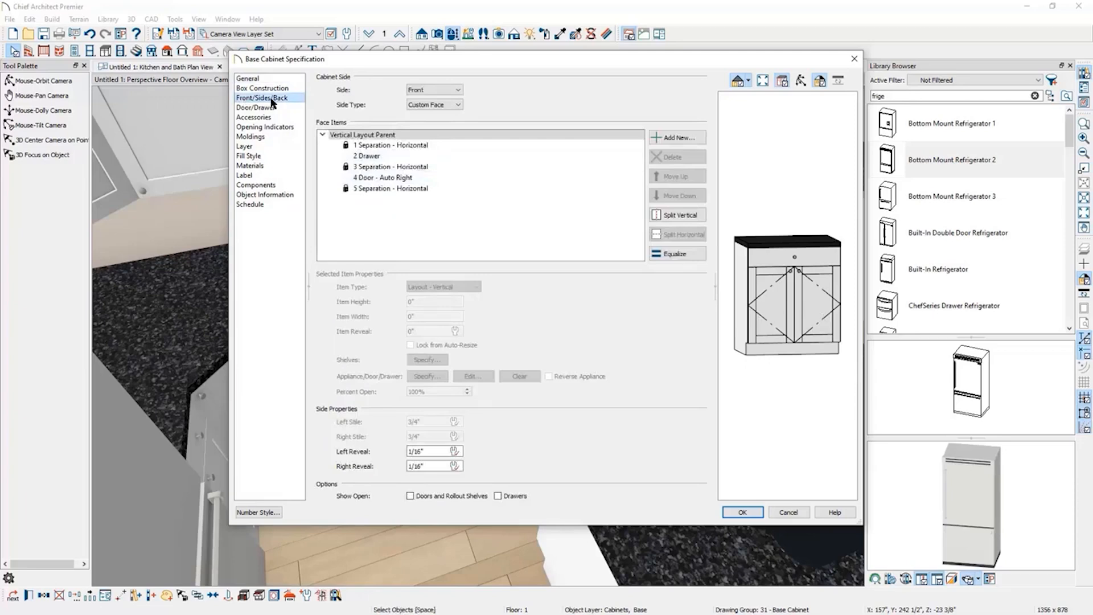
pyautogui.click(371, 158)
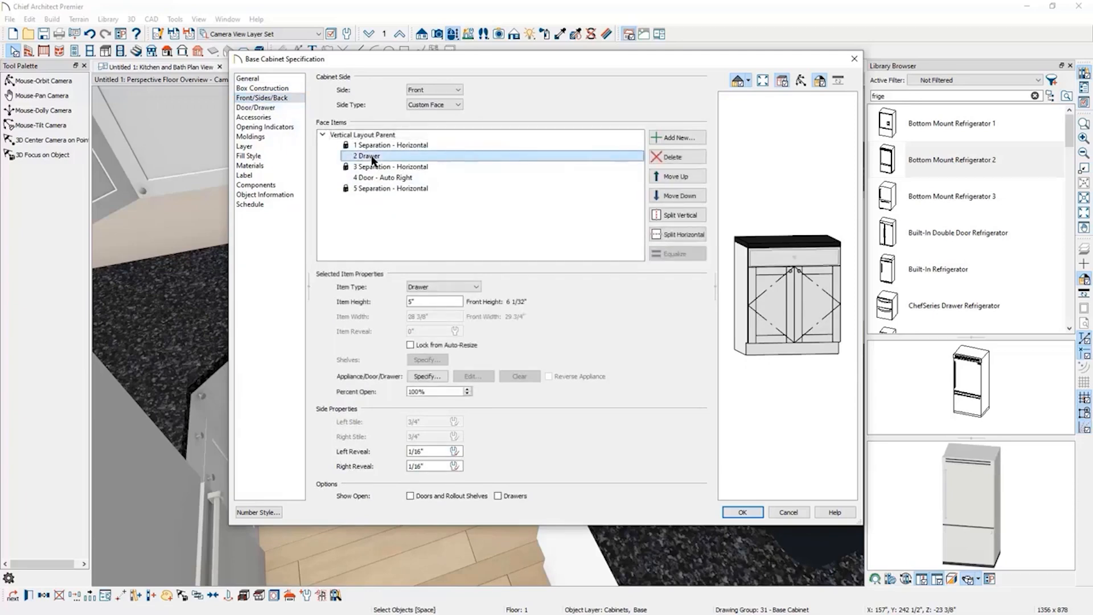
pyautogui.click(374, 178)
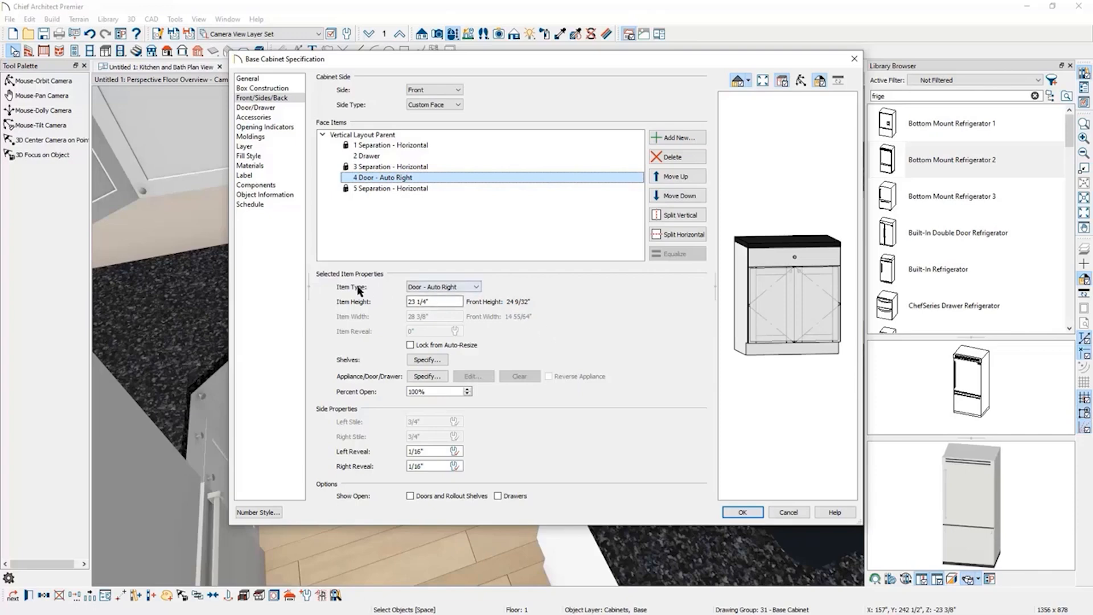
pyautogui.click(477, 287)
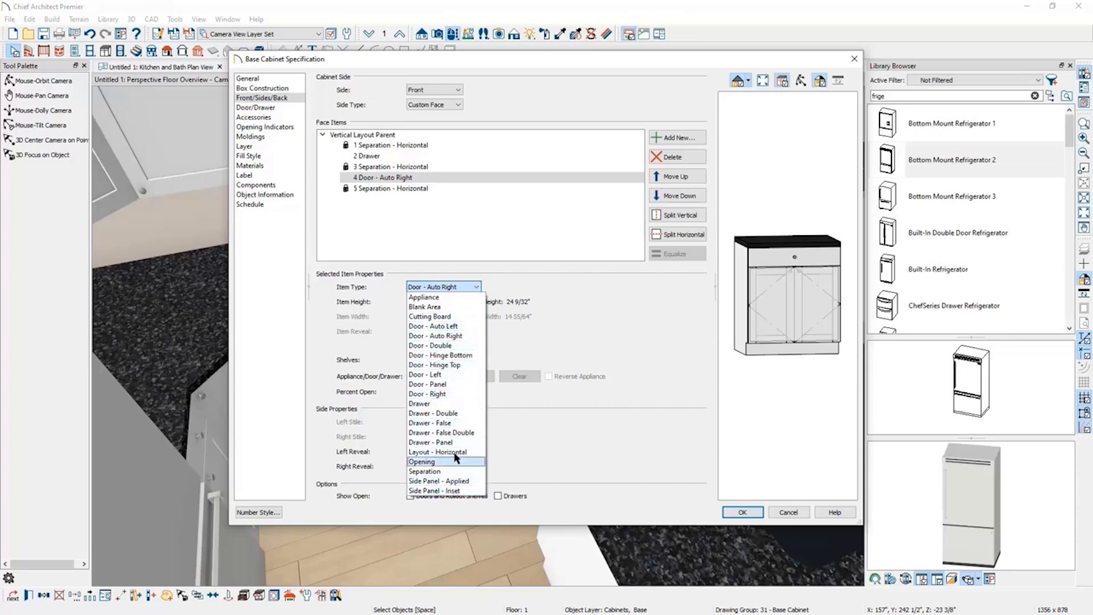
pyautogui.click(464, 404)
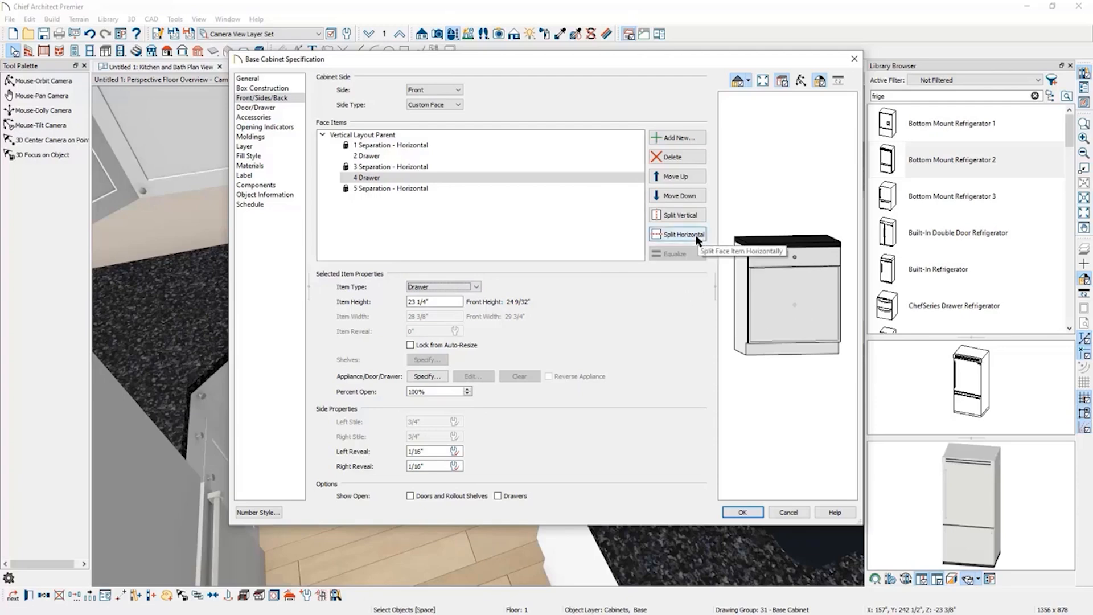
pyautogui.click(682, 236)
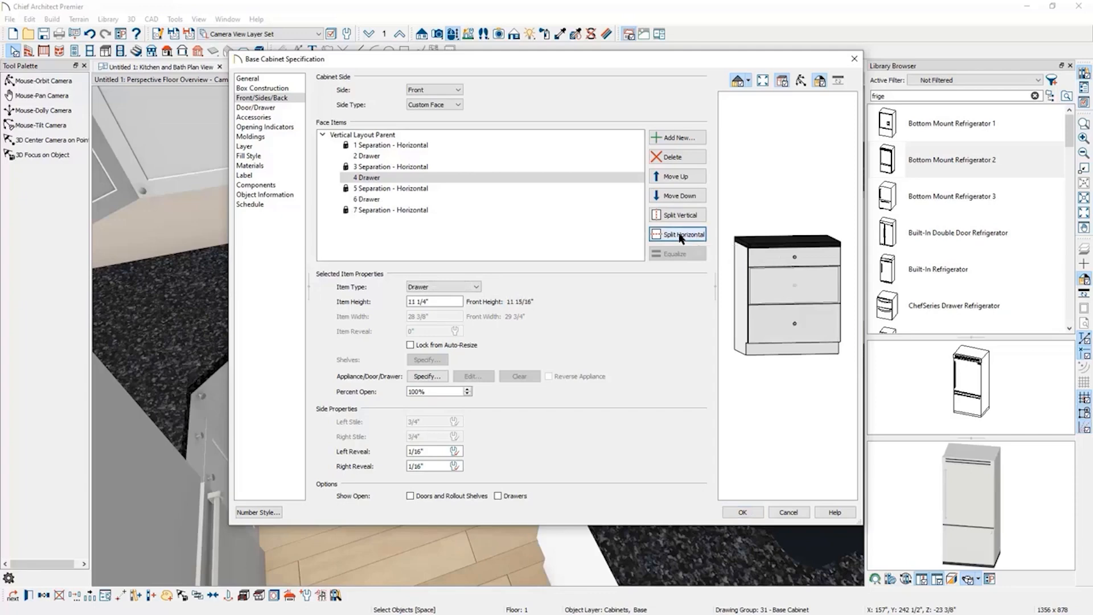
pyautogui.click(808, 328)
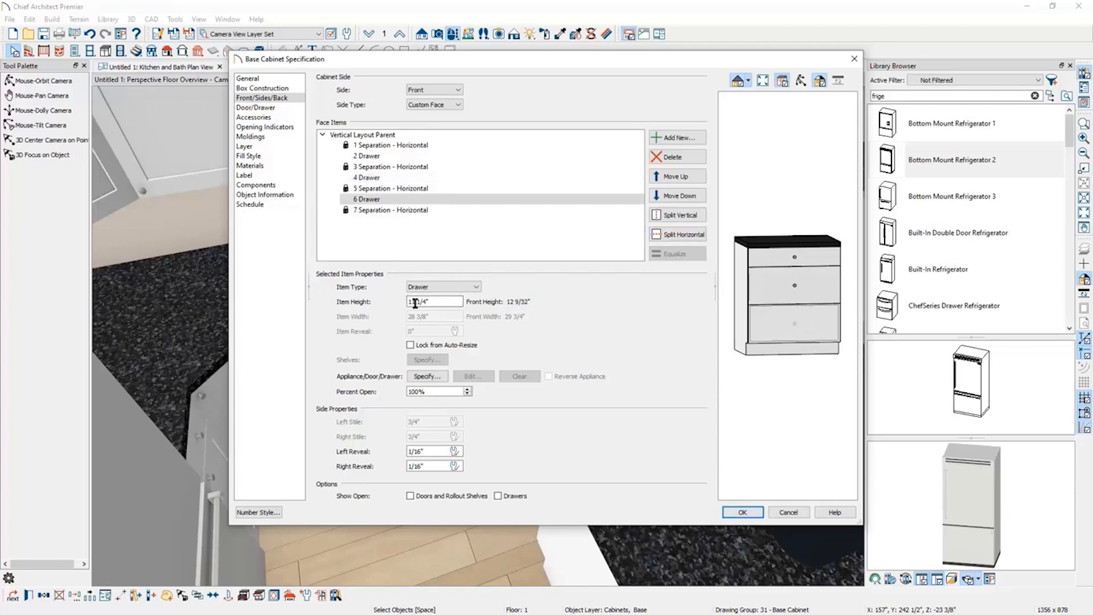
pyautogui.click(765, 288)
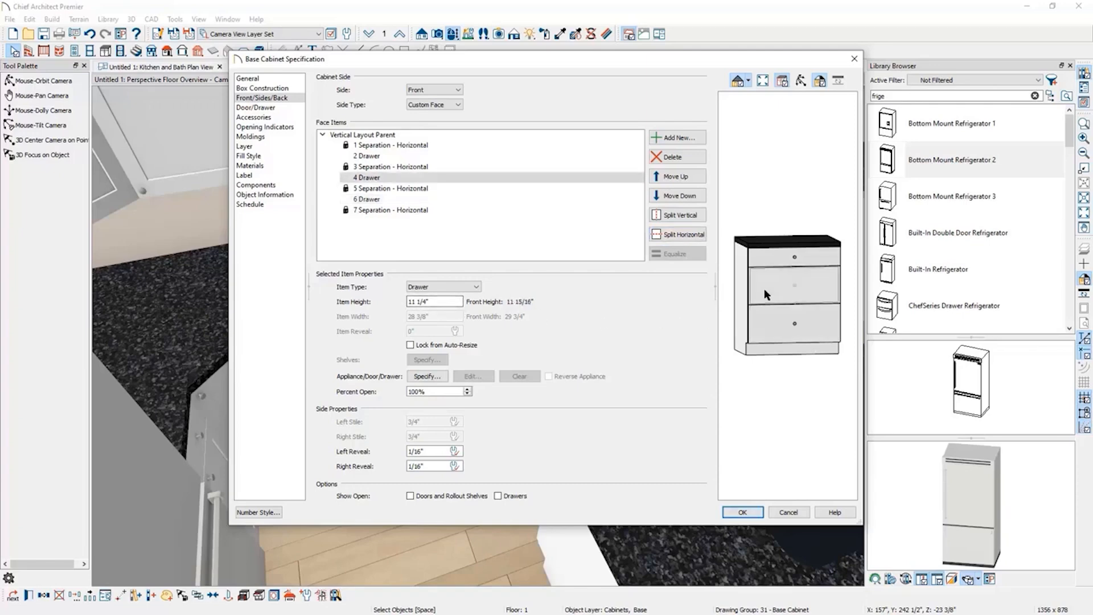
pyautogui.click(780, 261)
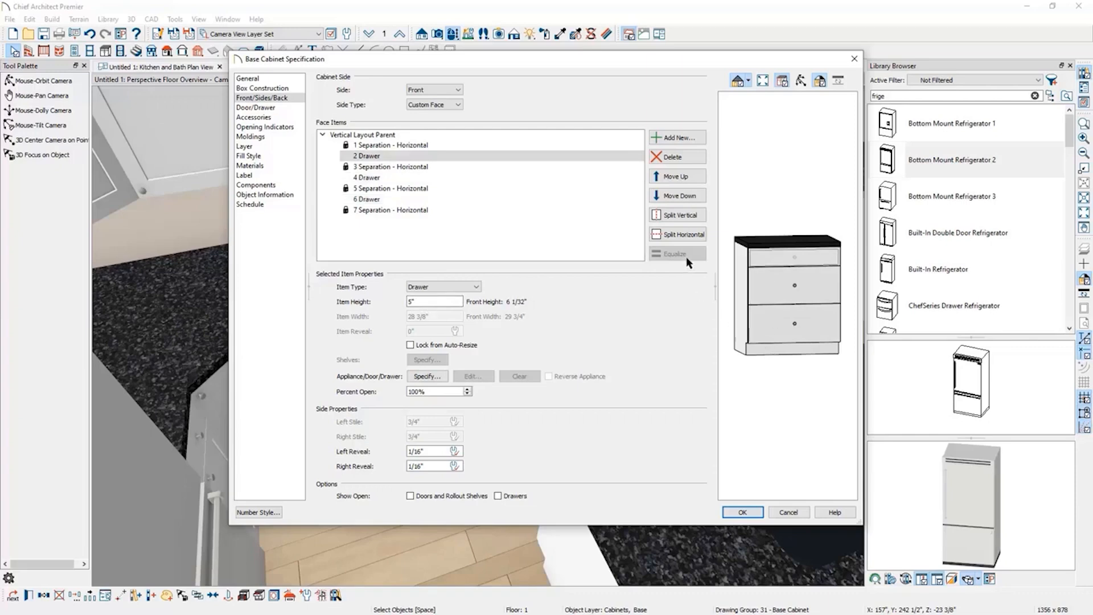
pyautogui.click(357, 137)
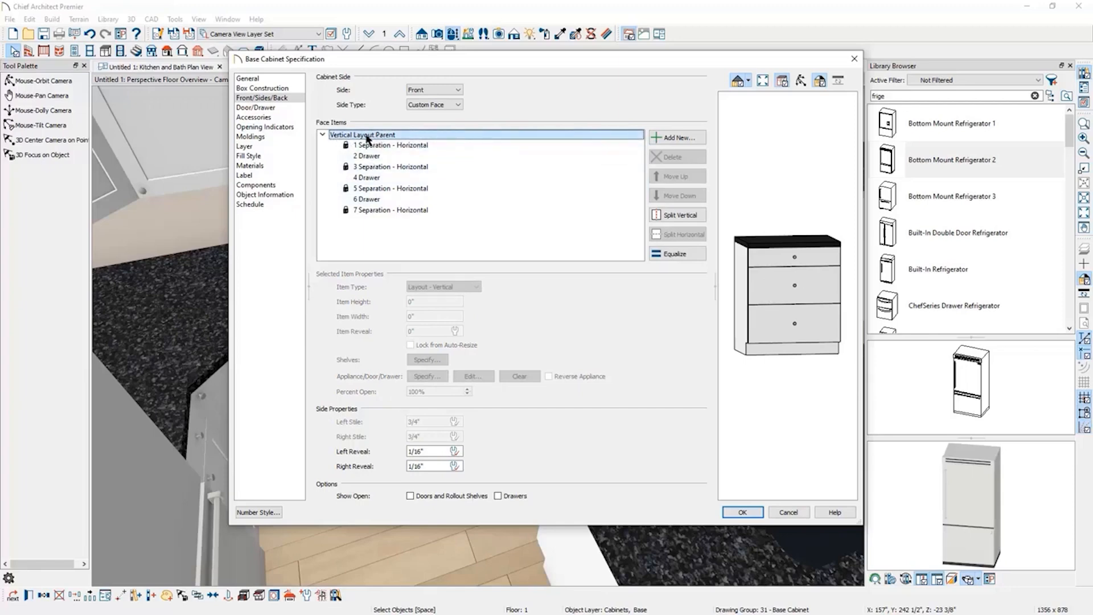
pyautogui.click(676, 253)
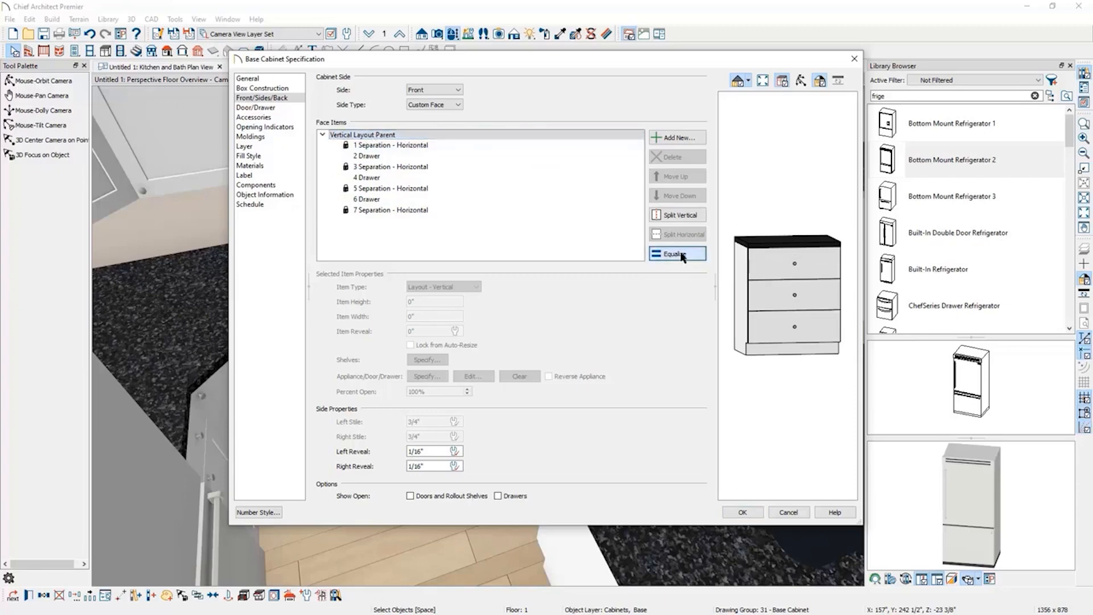
# Try a locked 5-inch bottom drawer height and equalize the drawers above it.
pyautogui.click(775, 336)
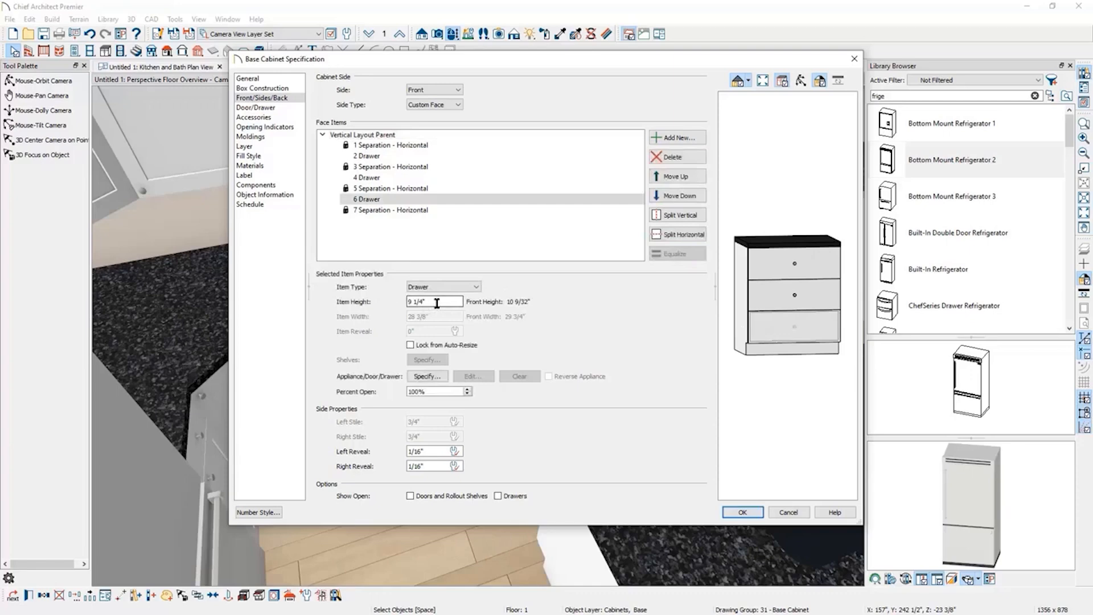
pyautogui.moveTo(439, 303); pyautogui.dragTo(390, 303)
pyautogui.write('9')
pyautogui.press('Tab')
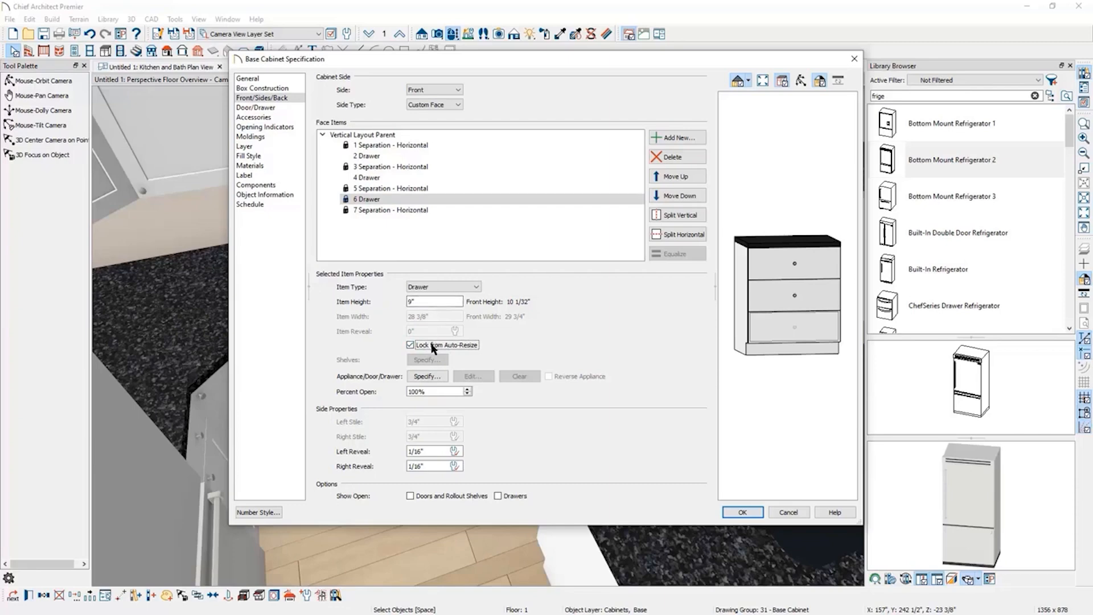
pyautogui.doubleClick(418, 302)
pyautogui.write('5')
pyautogui.press('Tab')
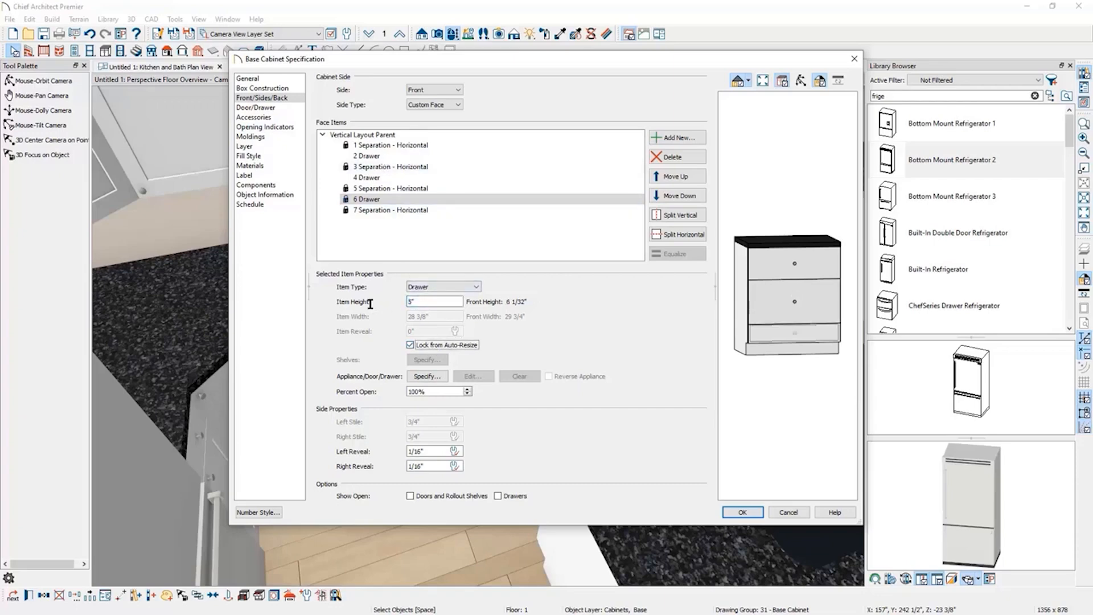
pyautogui.click(369, 136)
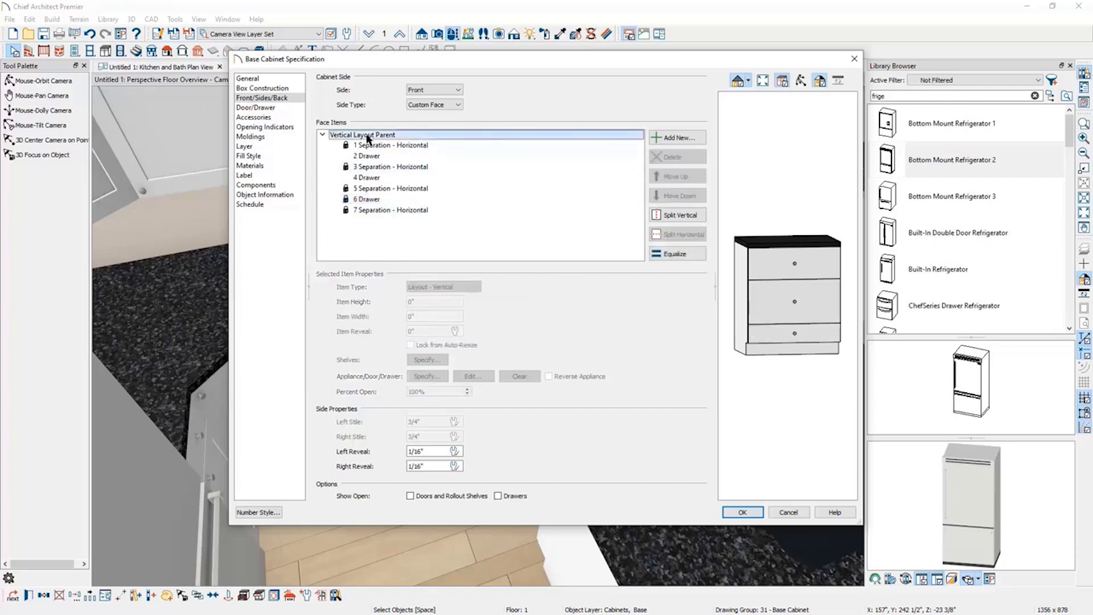
pyautogui.click(680, 256)
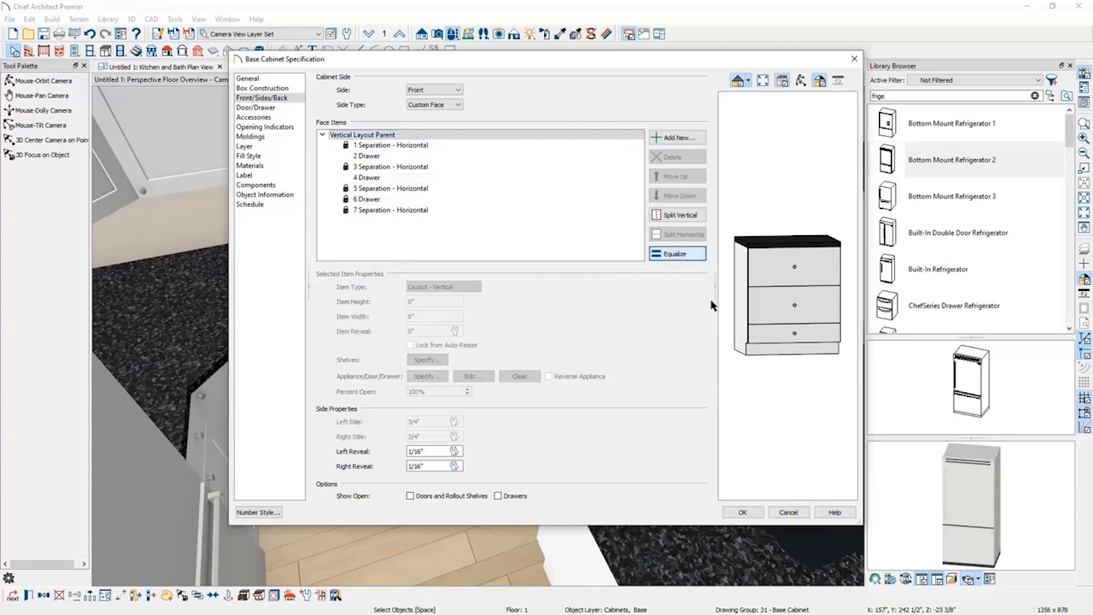
# Unlock the bottom drawer from auto-resize, equalize all three drawers again, and close the specification.
pyautogui.click(776, 333)
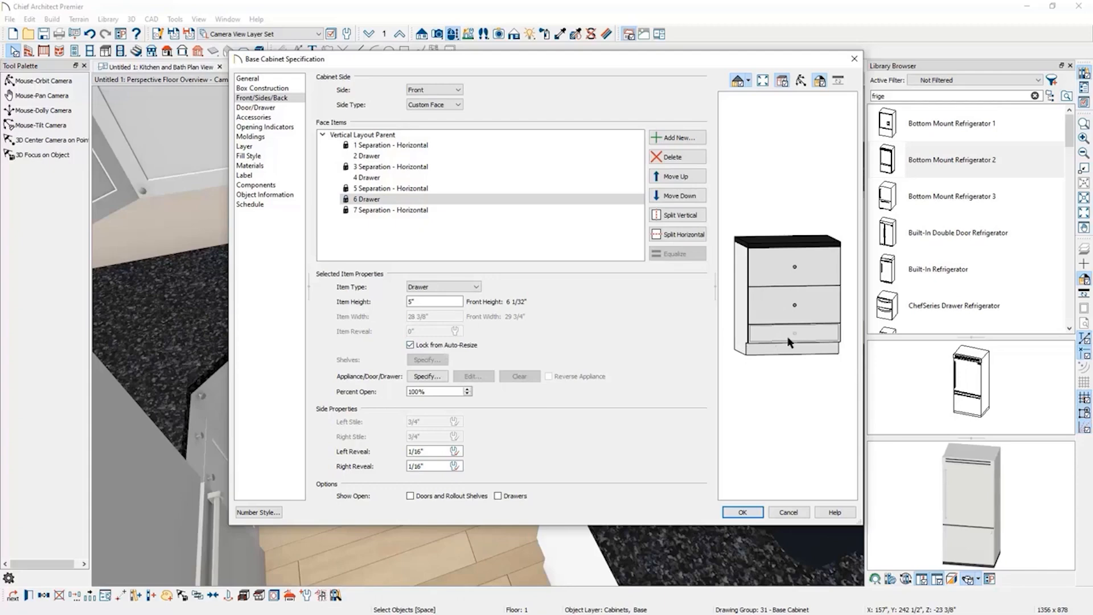
pyautogui.click(411, 346)
pyautogui.click(407, 136)
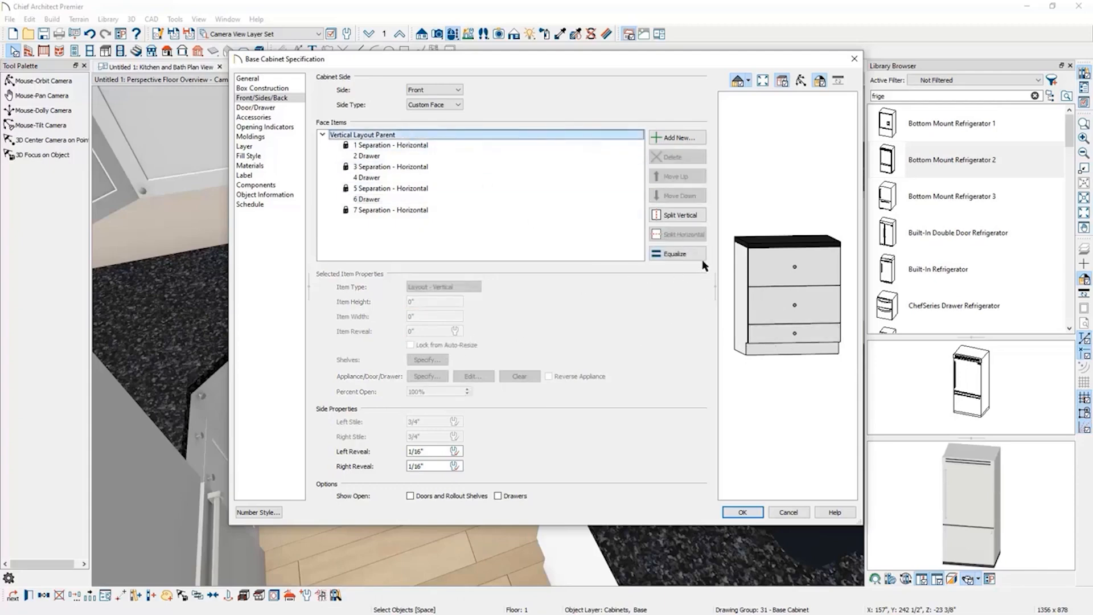
pyautogui.click(682, 255)
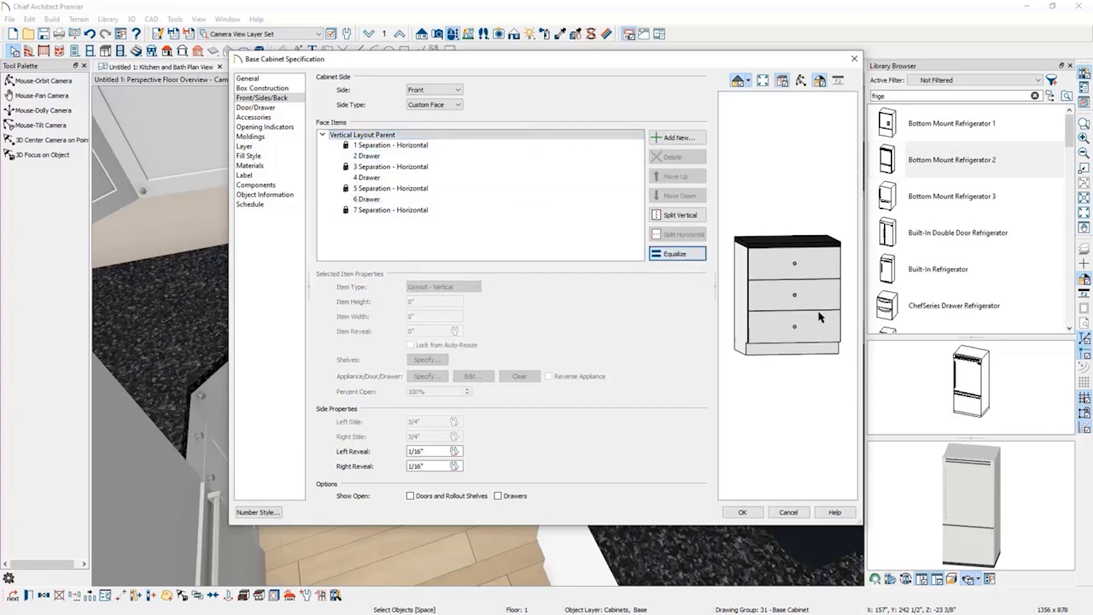
pyautogui.click(743, 512)
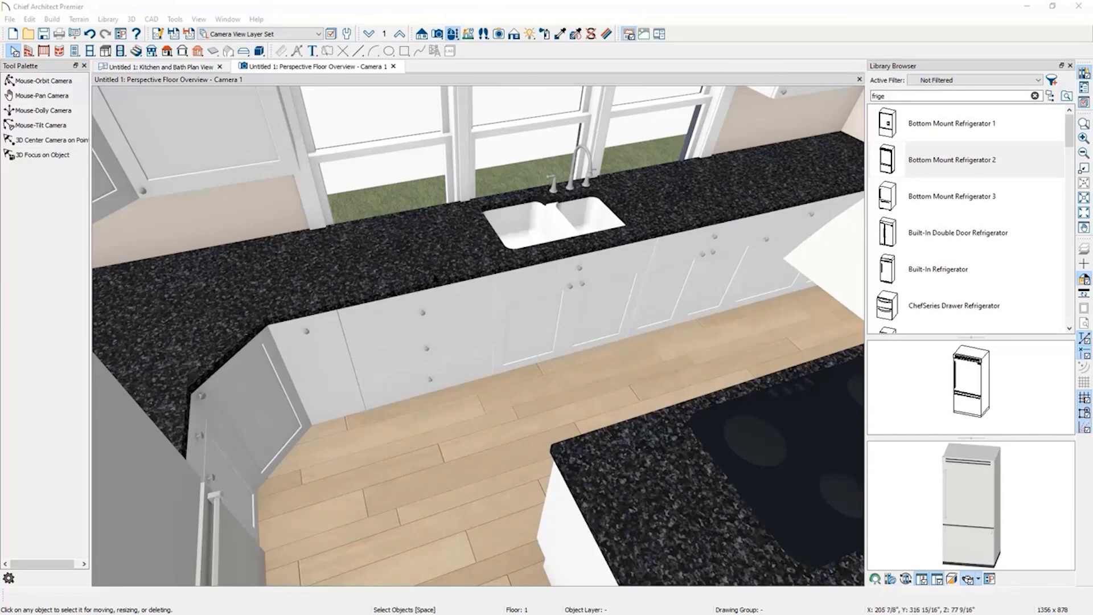
# Set the floor-to-bottom height of the three windows behind the sink to 40 inches.
pyautogui.click(43, 81)
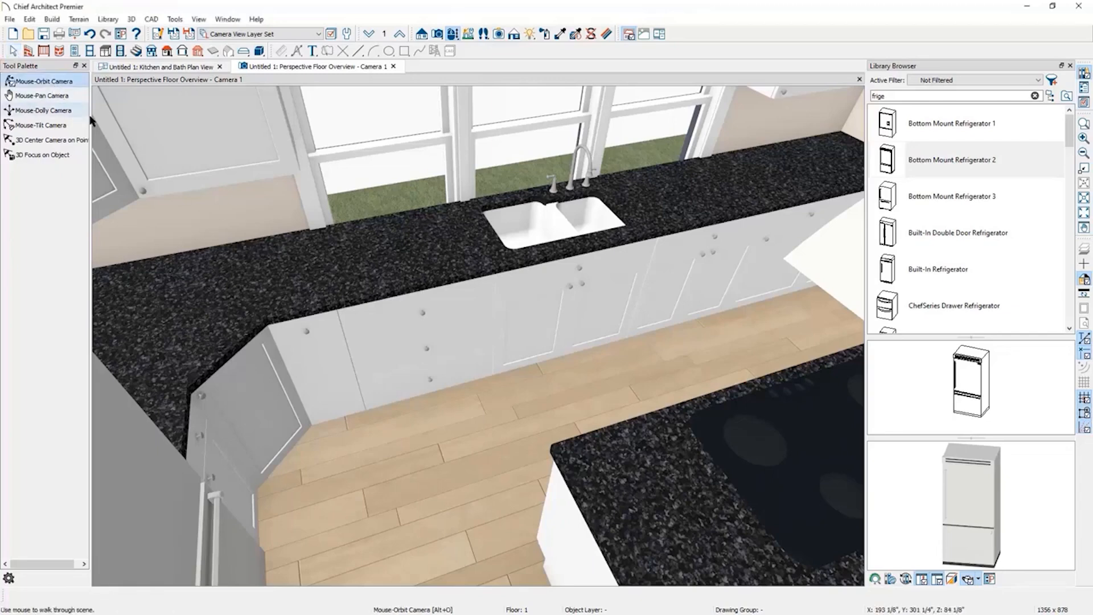
pyautogui.moveTo(300, 174); pyautogui.dragTo(291, 111)
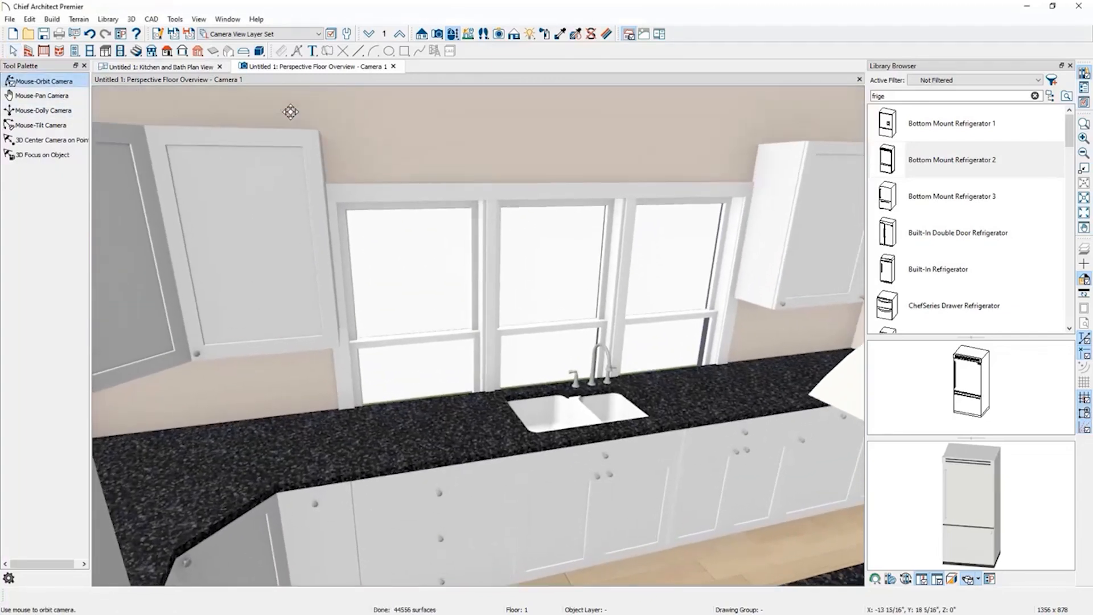
pyautogui.click(12, 50)
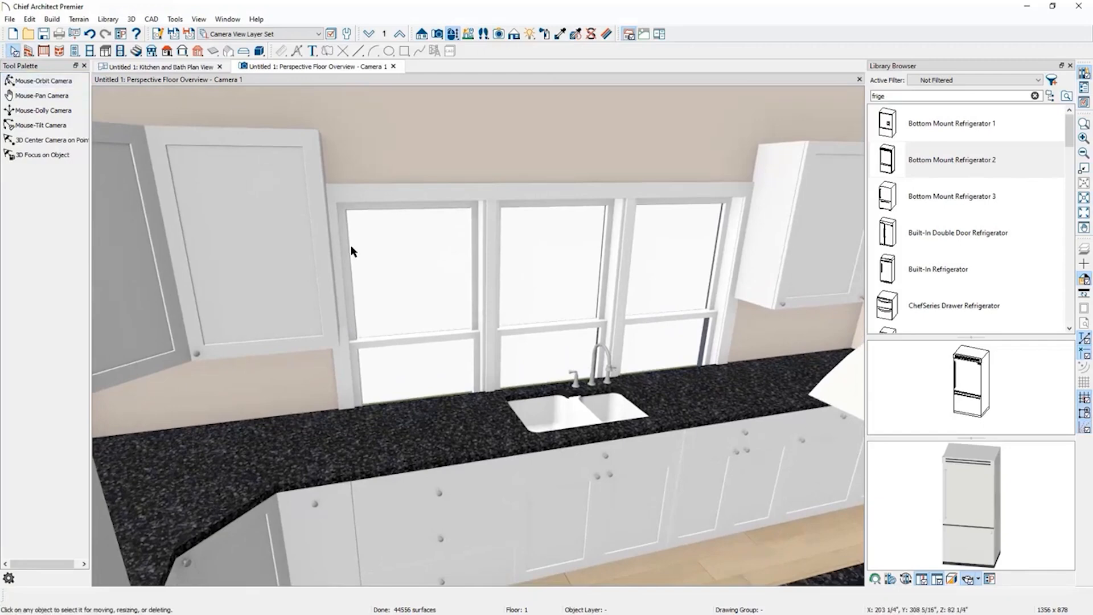
pyautogui.click(407, 285)
pyautogui.keyDown('shift'); pyautogui.click(531, 281); pyautogui.keyUp('shift')
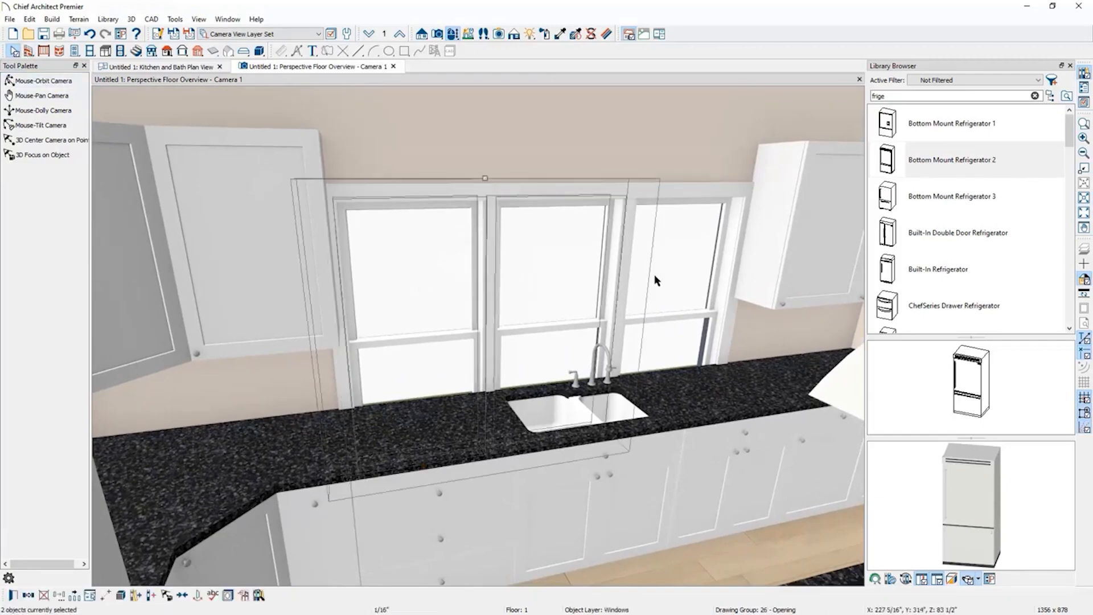
pyautogui.keyDown('shift'); pyautogui.click(655, 276); pyautogui.keyUp('shift')
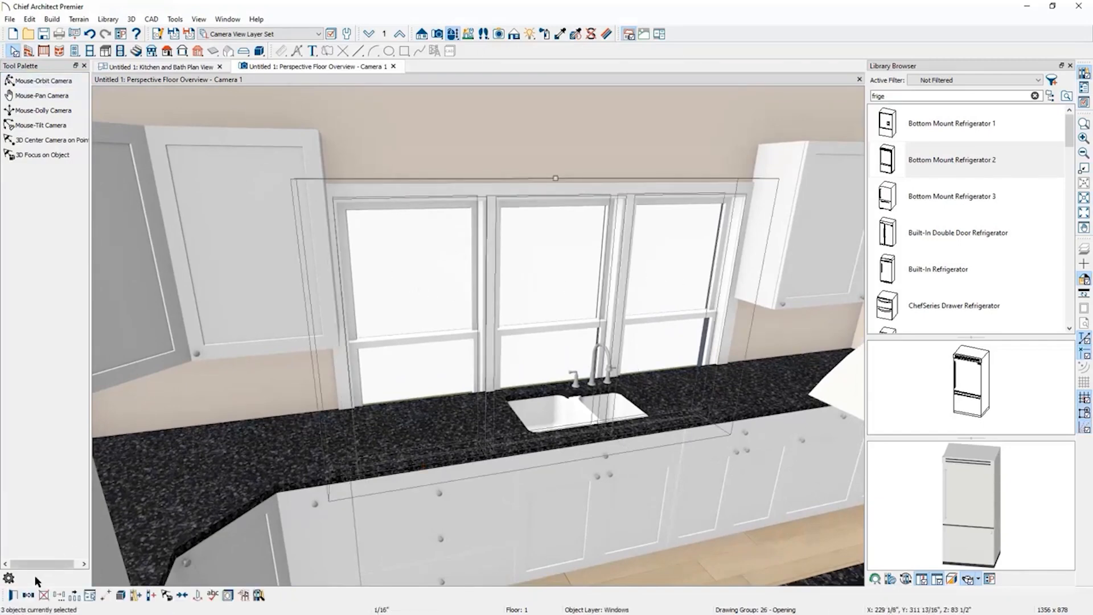
pyautogui.click(13, 595)
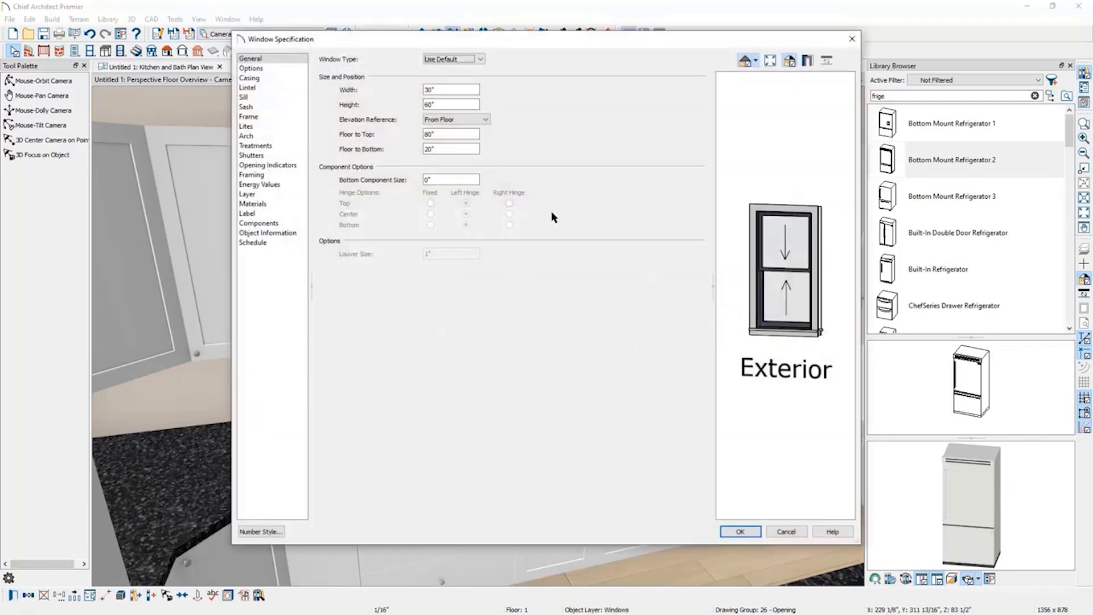
pyautogui.doubleClick(441, 149)
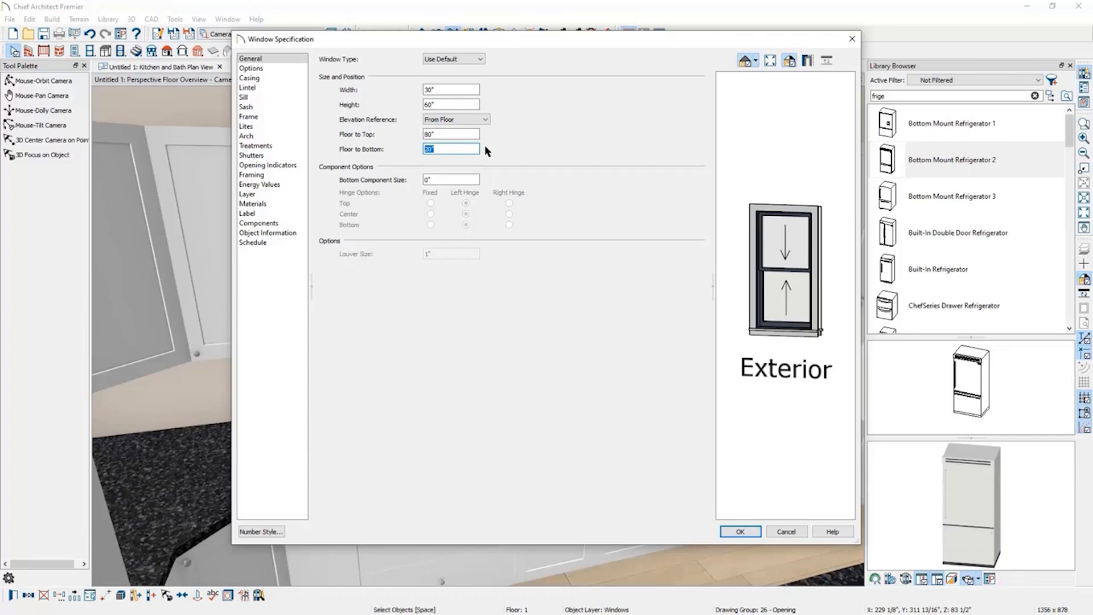
pyautogui.write('40')
pyautogui.click(739, 532)
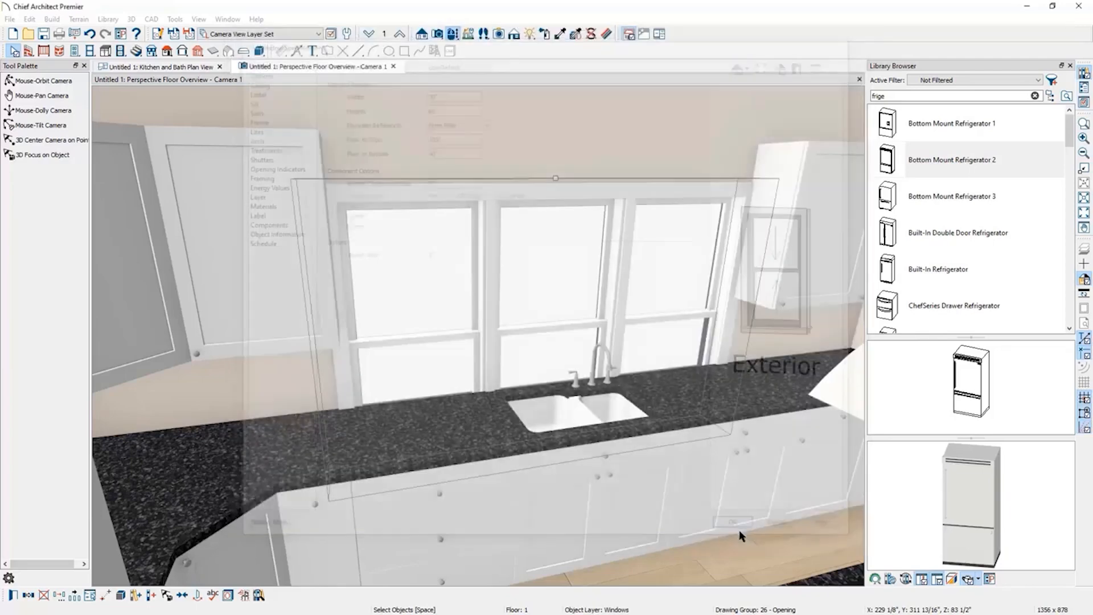
pyautogui.press('Escape')
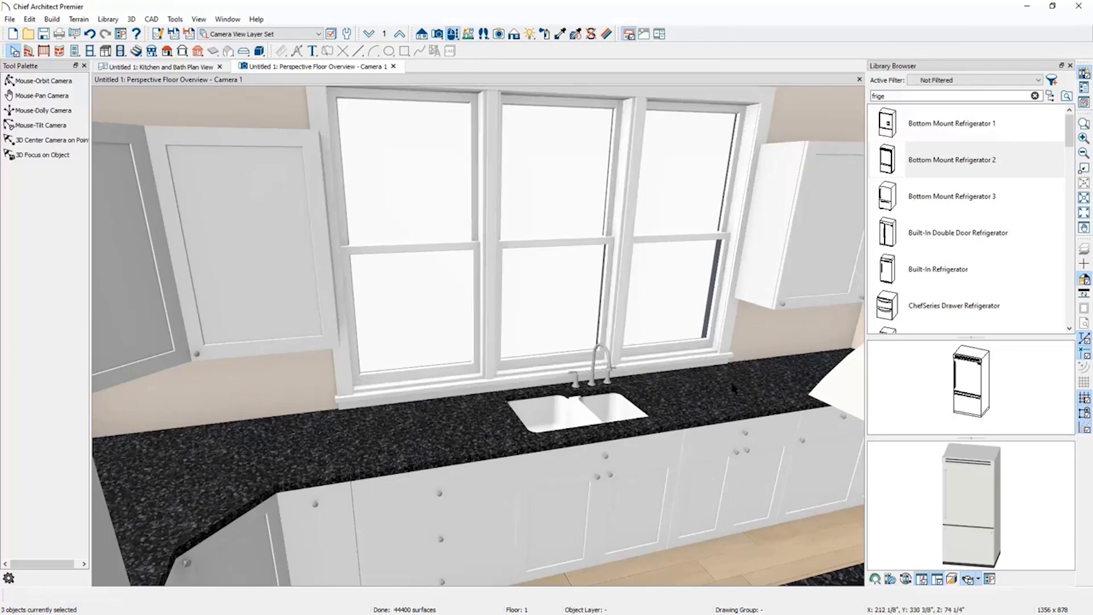
# Switch to the kitchen plan view and apply the Electrical Plan View layer set.
pyautogui.click(393, 66)
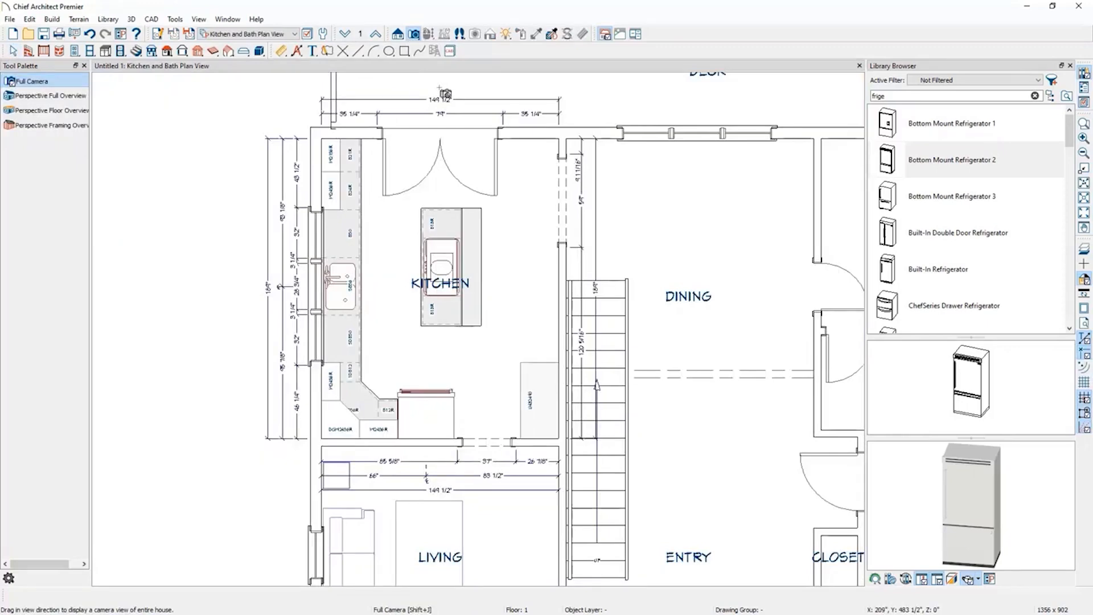
pyautogui.click(295, 35)
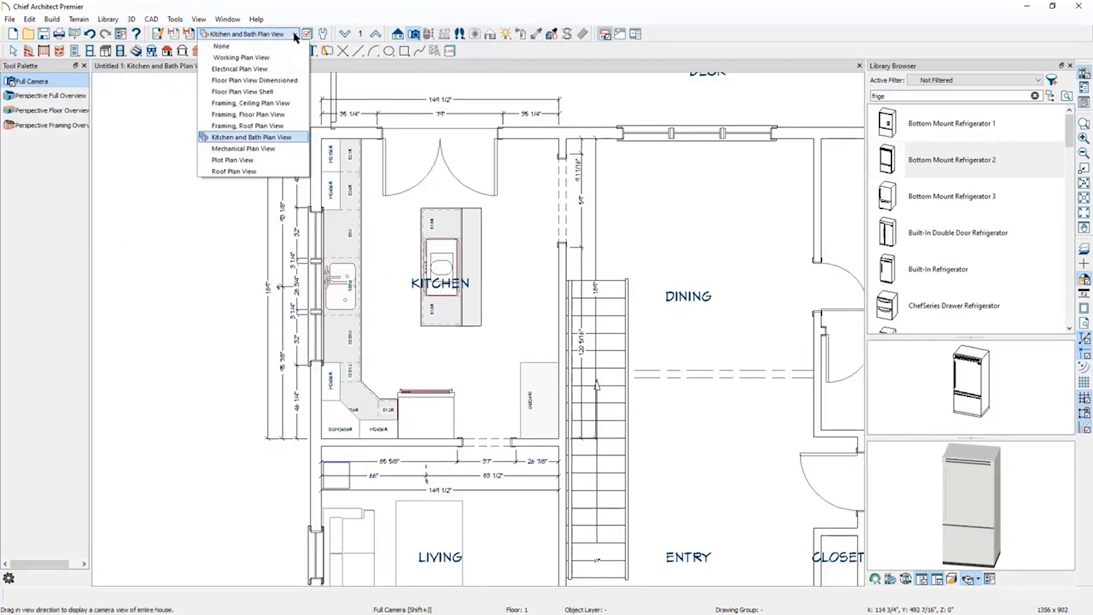
pyautogui.click(274, 69)
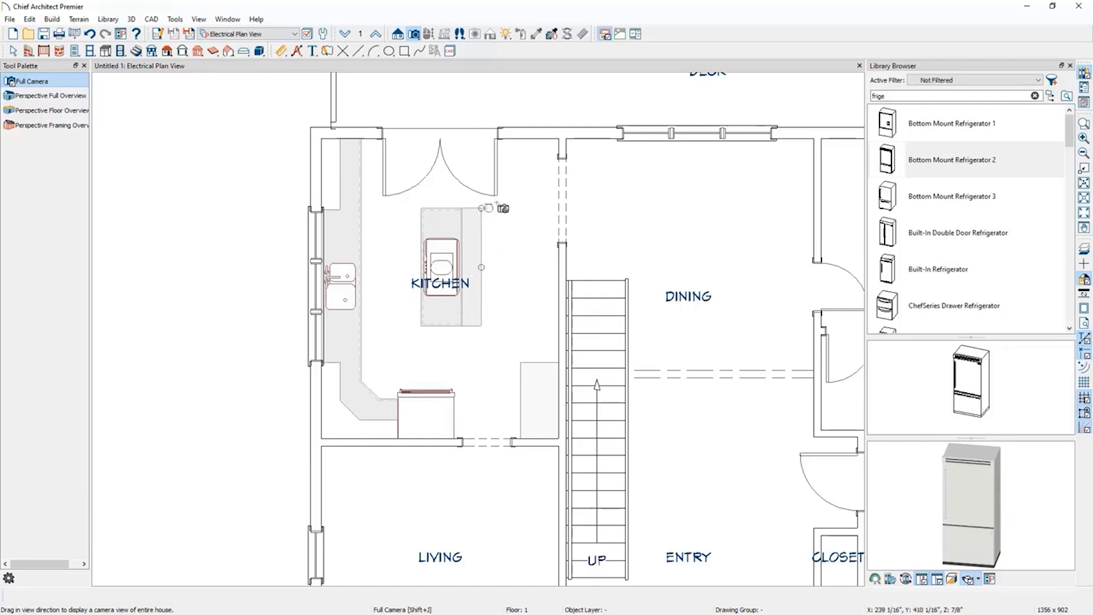
# Place eight recessed ceiling lights in a ring around the kitchen island.
pyautogui.click(120, 52)
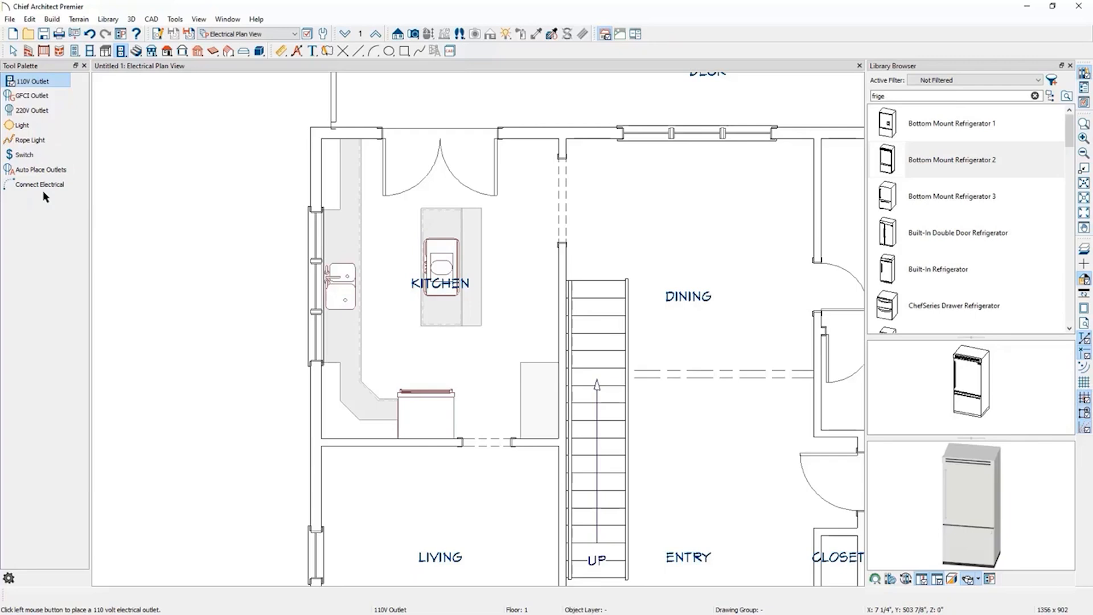
pyautogui.click(30, 128)
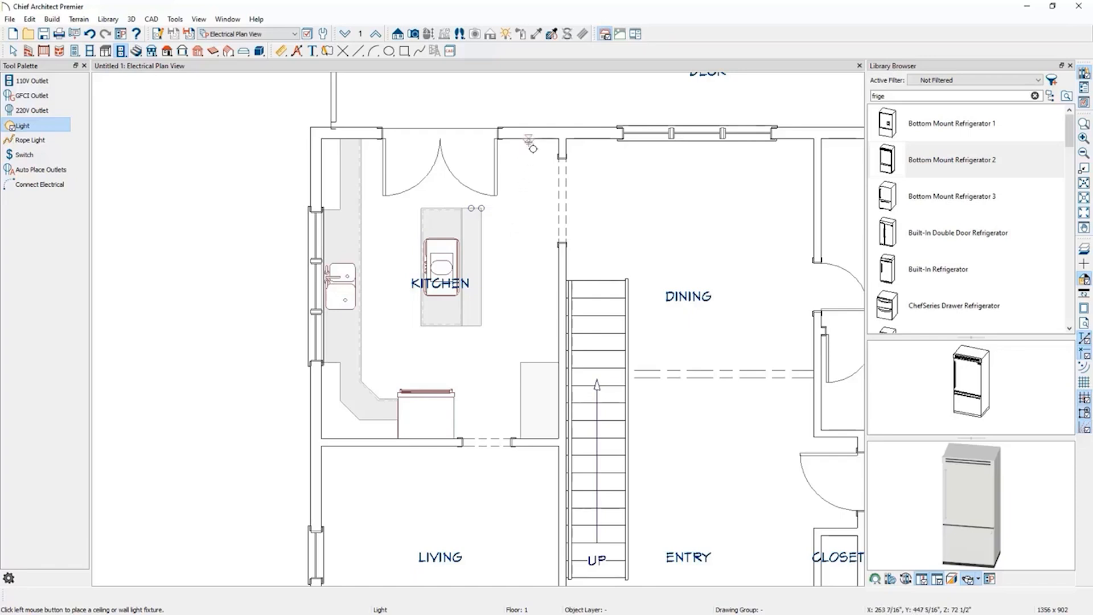
pyautogui.scroll(2, 532, 136)
pyautogui.scroll(1, 535, 130)
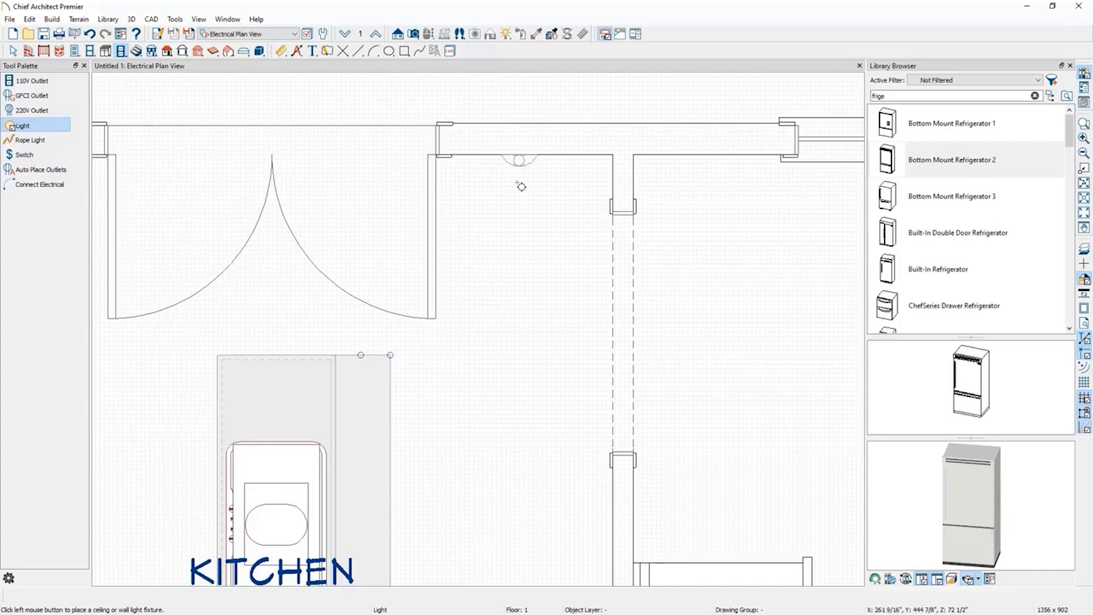
pyautogui.scroll(-4, 522, 186)
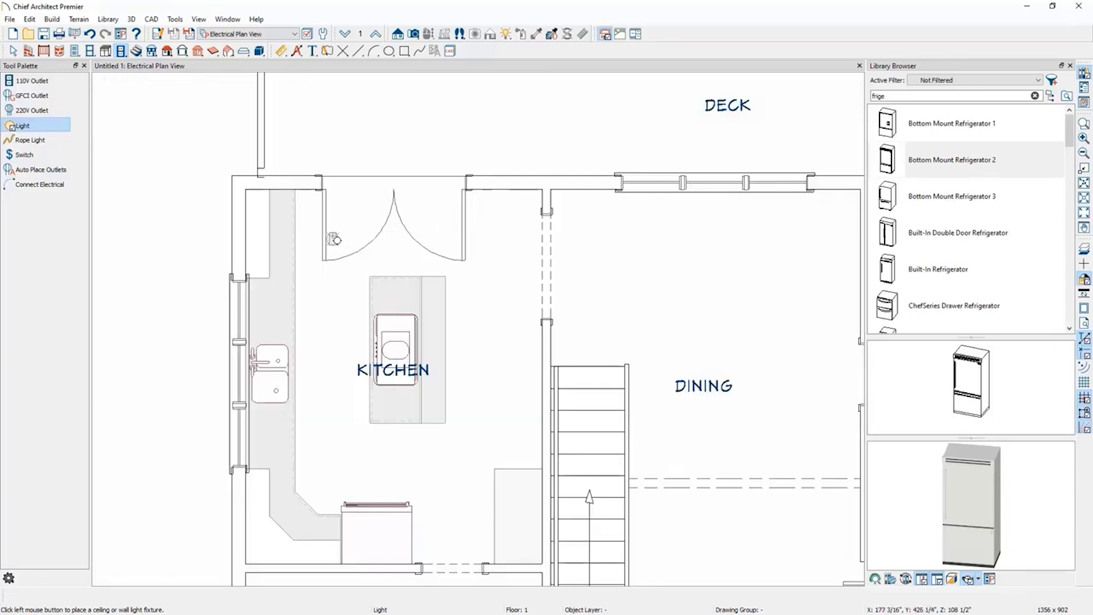
pyautogui.click(330, 234)
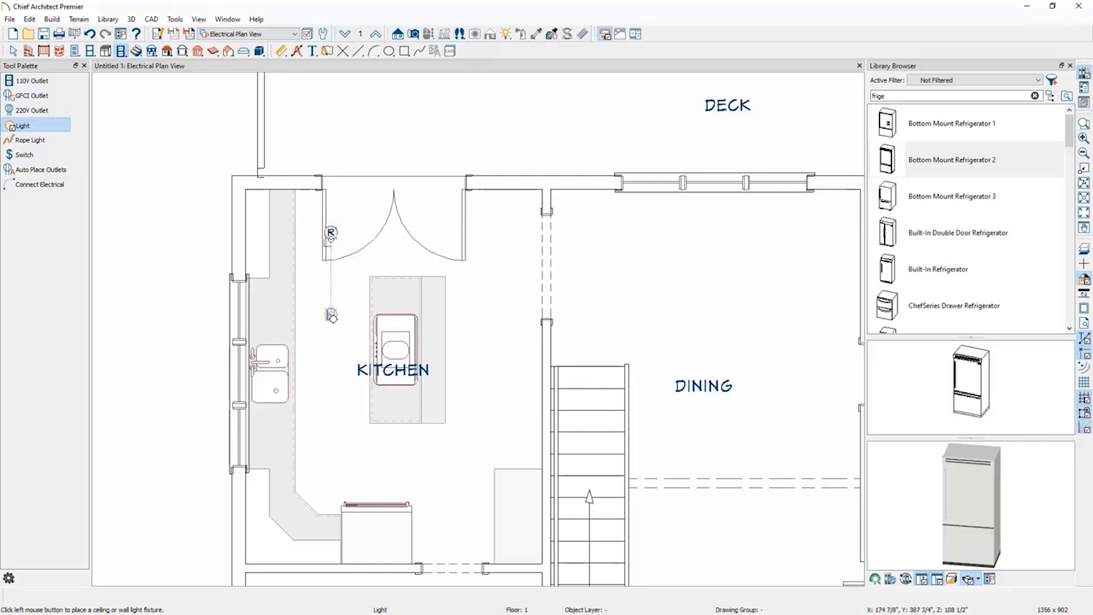
pyautogui.click(331, 315)
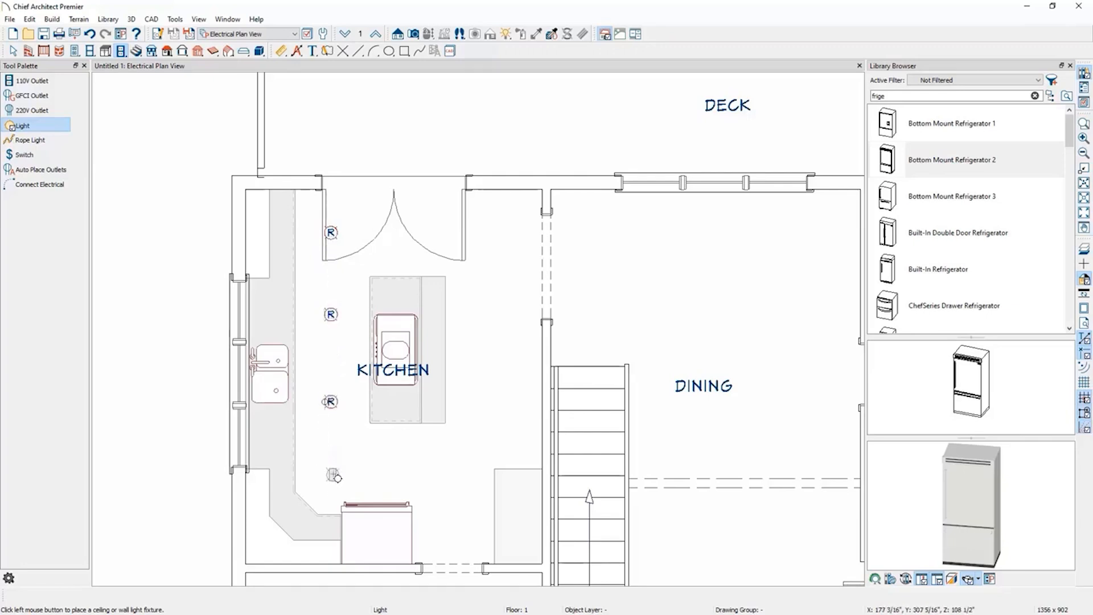
pyautogui.click(332, 402)
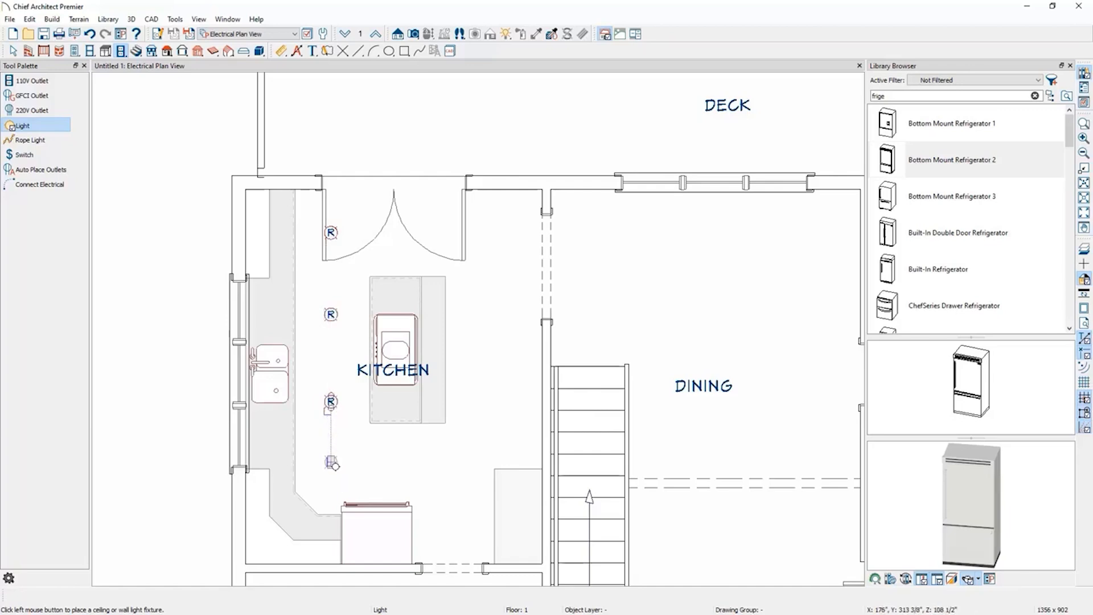
pyautogui.click(332, 478)
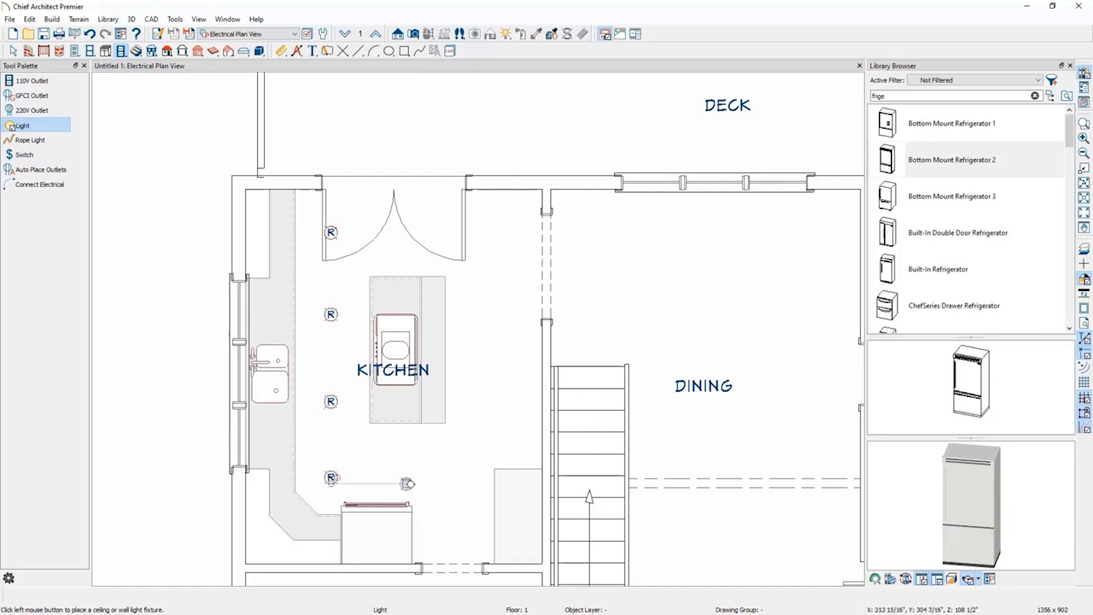
pyautogui.click(415, 484)
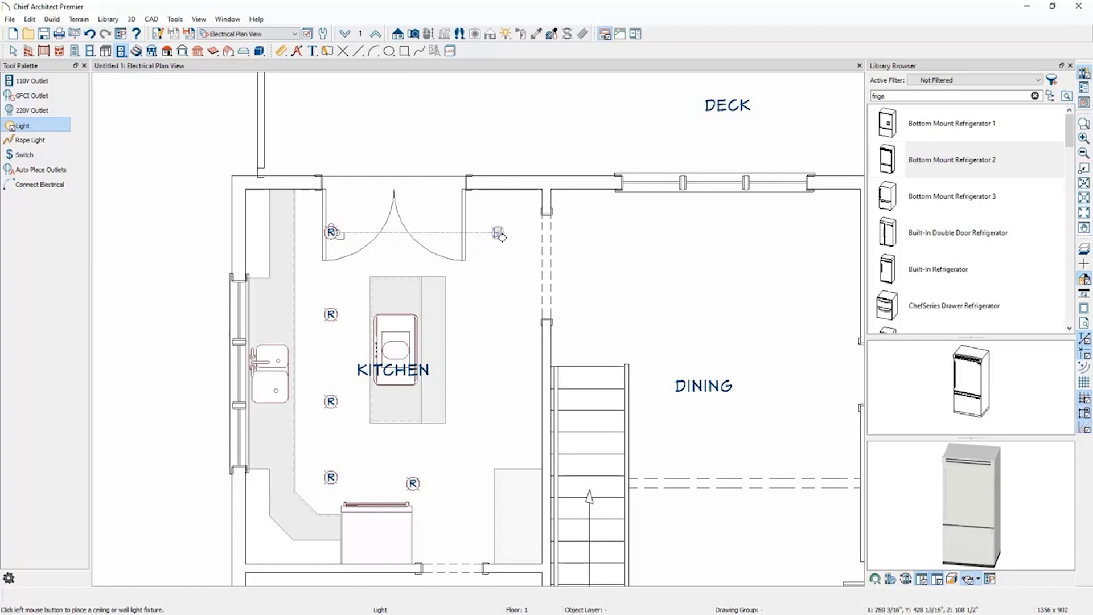
pyautogui.click(498, 234)
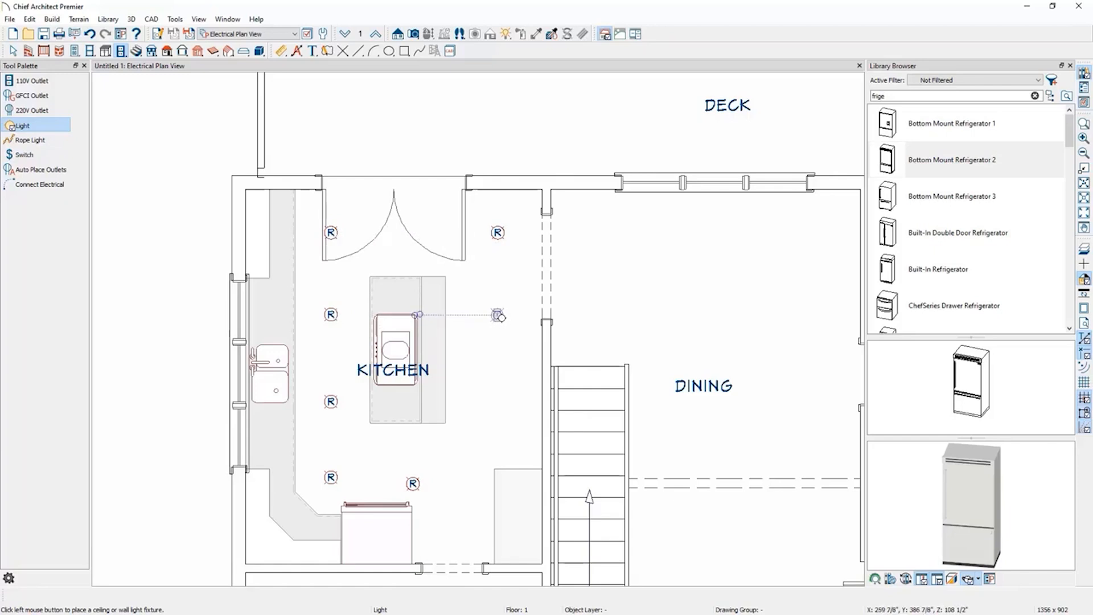
pyautogui.click(498, 314)
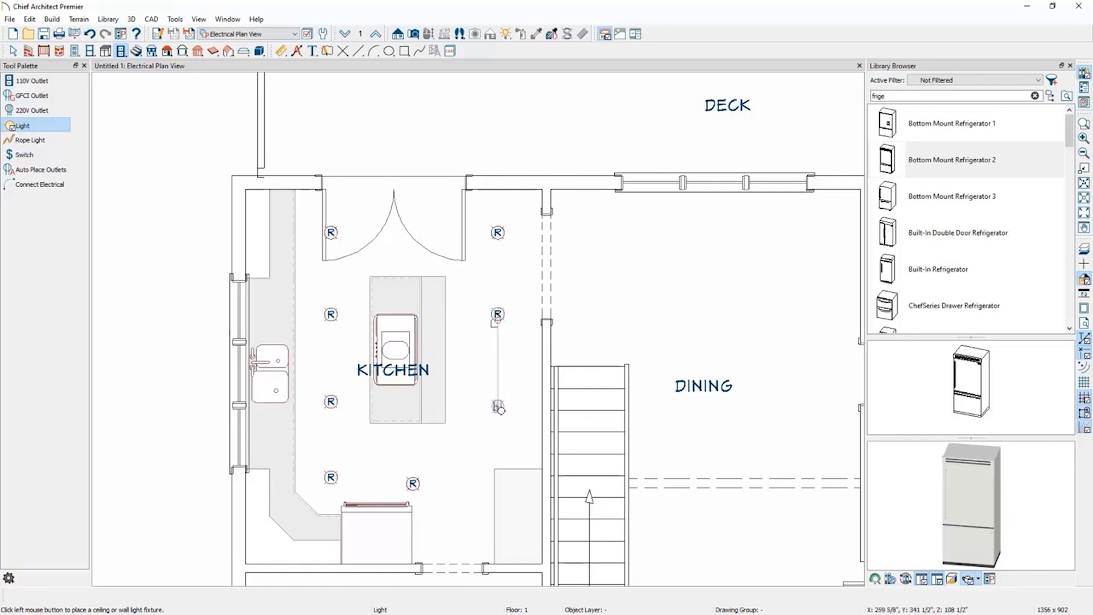
pyautogui.click(499, 408)
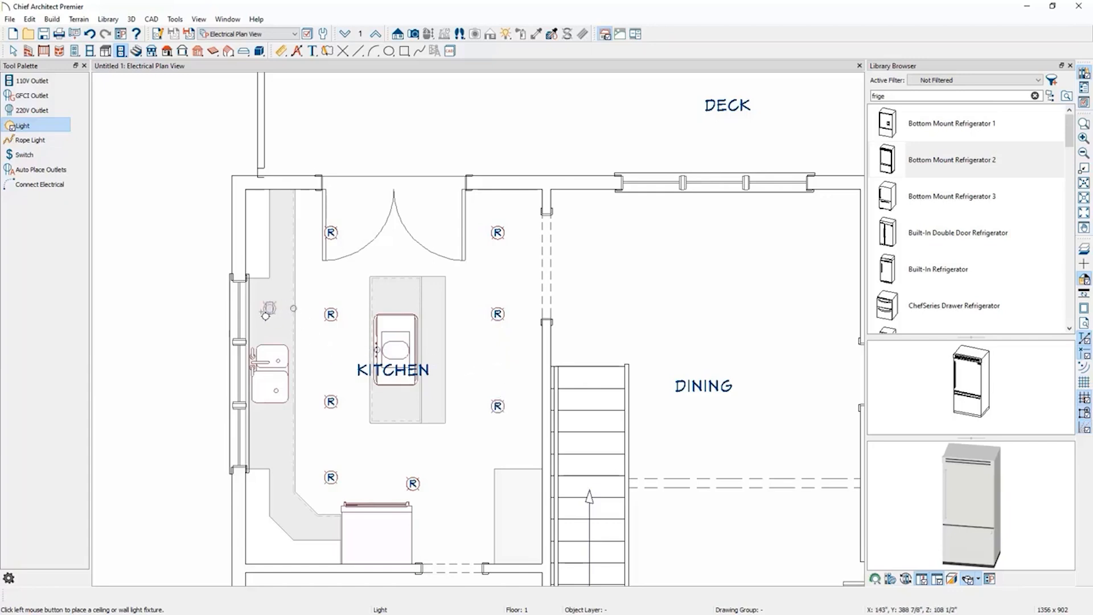
# Add three recessed ceiling lights in a row above the sink counter along the window wall.
pyautogui.click(271, 316)
pyautogui.click(271, 376)
pyautogui.click(269, 440)
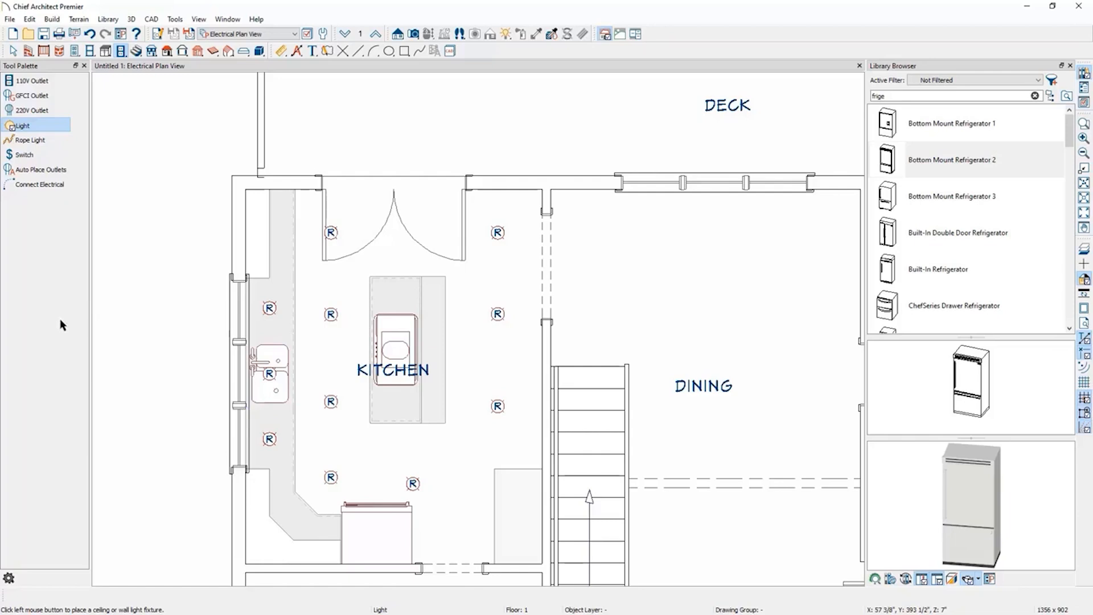
# Place a wall switch beside the dining opening and wire it to the ring of island lights.
pyautogui.click(49, 154)
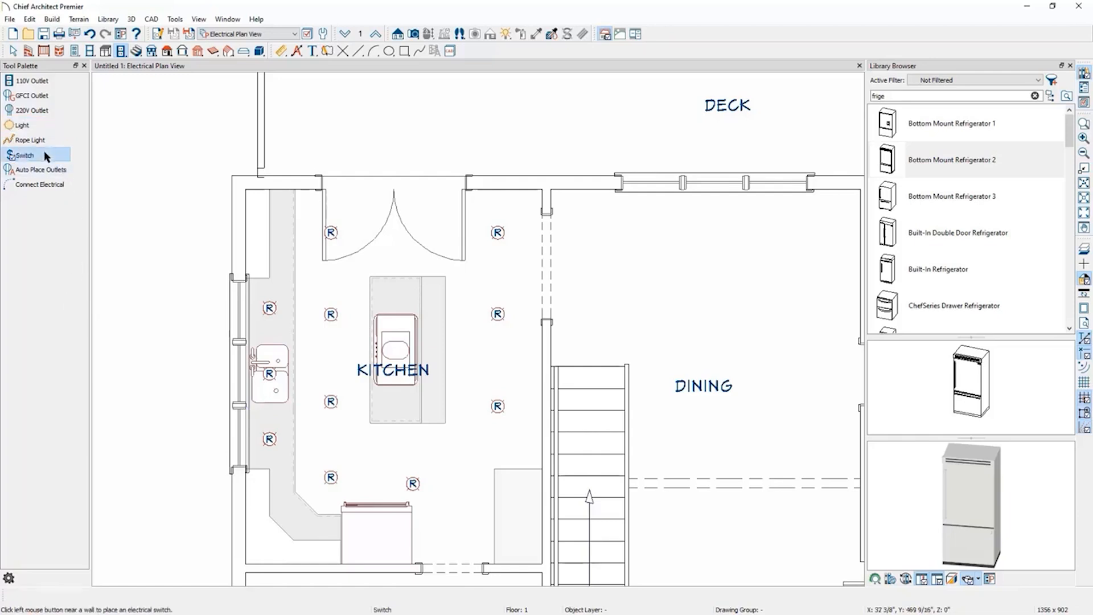
pyautogui.click(538, 339)
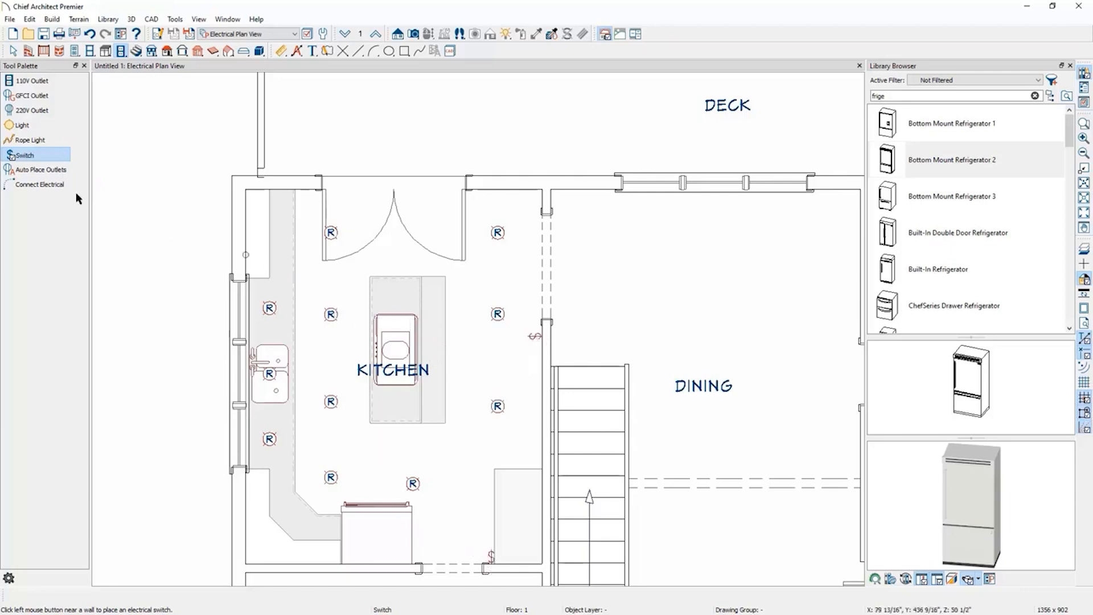
pyautogui.click(44, 188)
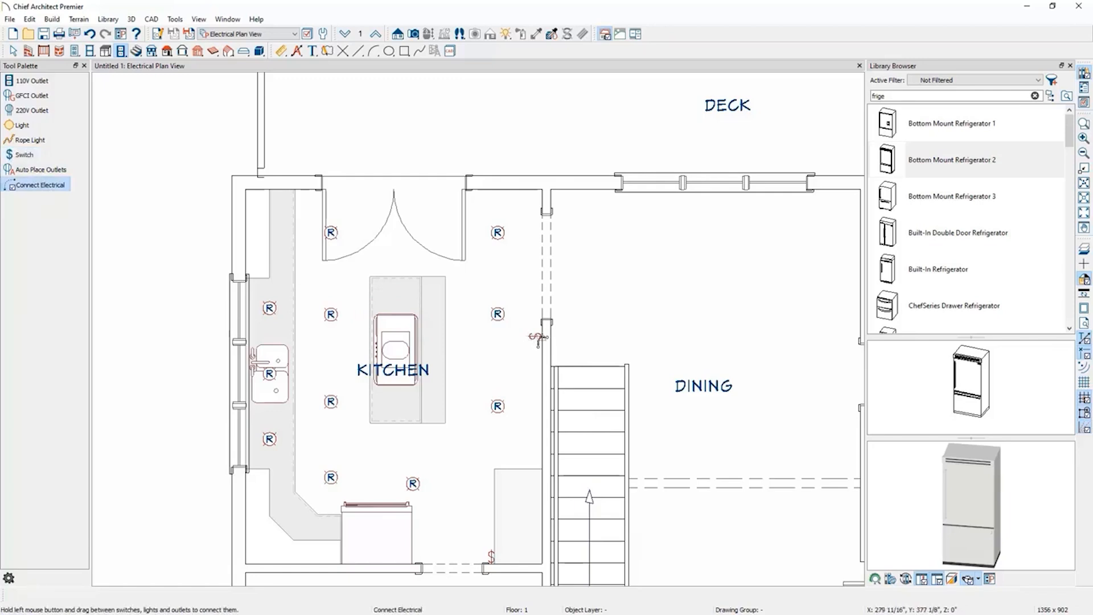
pyautogui.moveTo(538, 337)
pyautogui.mouseDown()
pyautogui.moveTo(510, 319)
pyautogui.moveTo(502, 234)
pyautogui.moveTo(499, 408)
pyautogui.moveTo(475, 442)
pyautogui.moveTo(418, 484)
pyautogui.moveTo(331, 478)
pyautogui.mouseUp()
pyautogui.moveTo(331, 478); pyautogui.dragTo(328, 236)
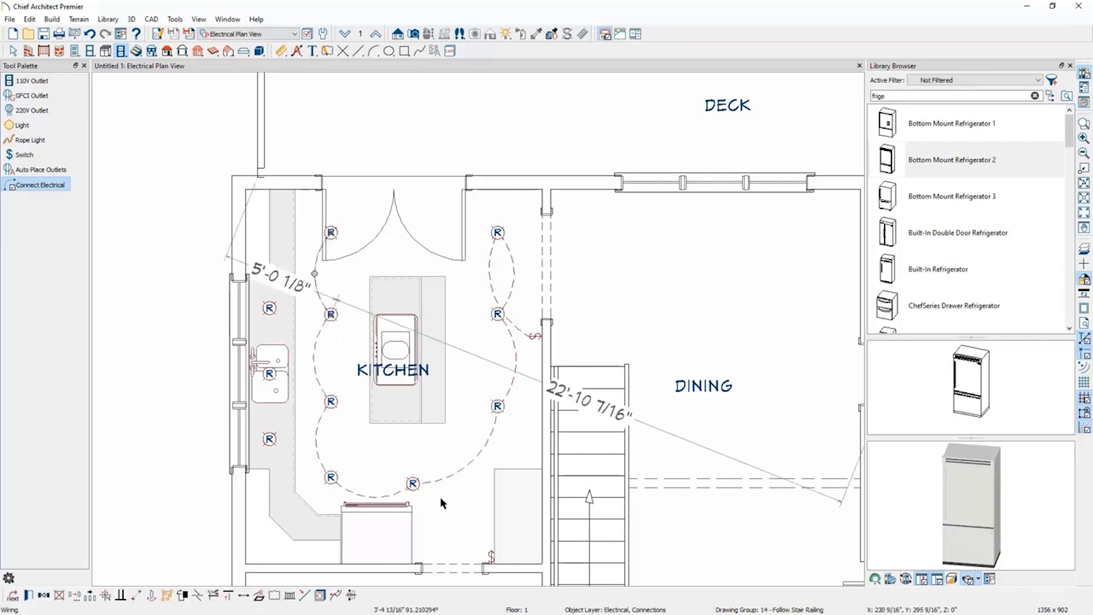
pyautogui.press('Escape')
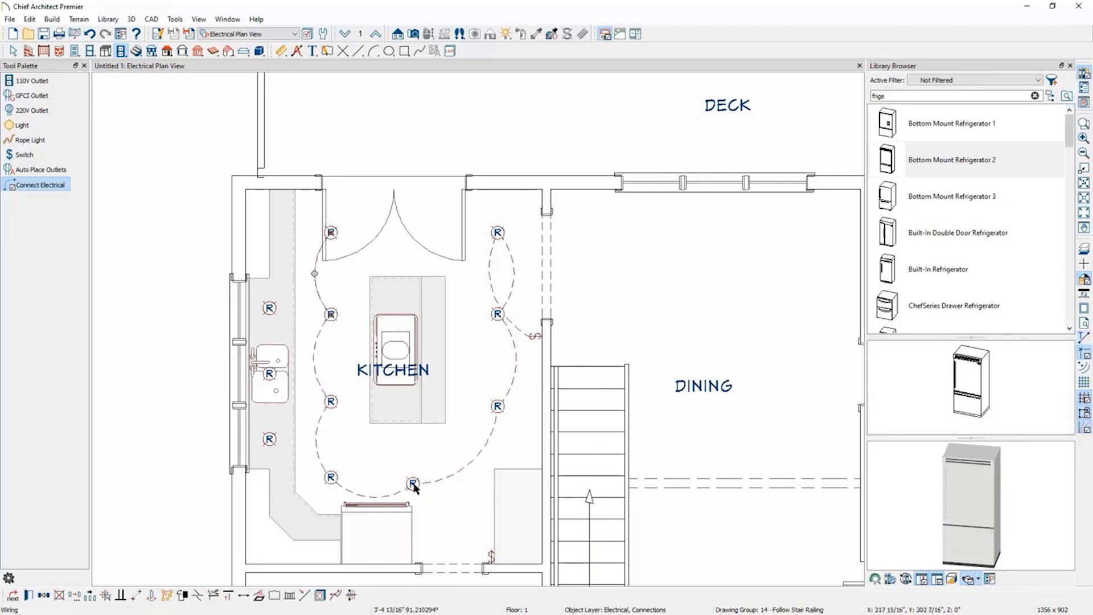
# Wire the bottom island light to the three-way switch beside the lower doorway, redrawing the connection once.
pyautogui.moveTo(414, 485); pyautogui.dragTo(492, 555)
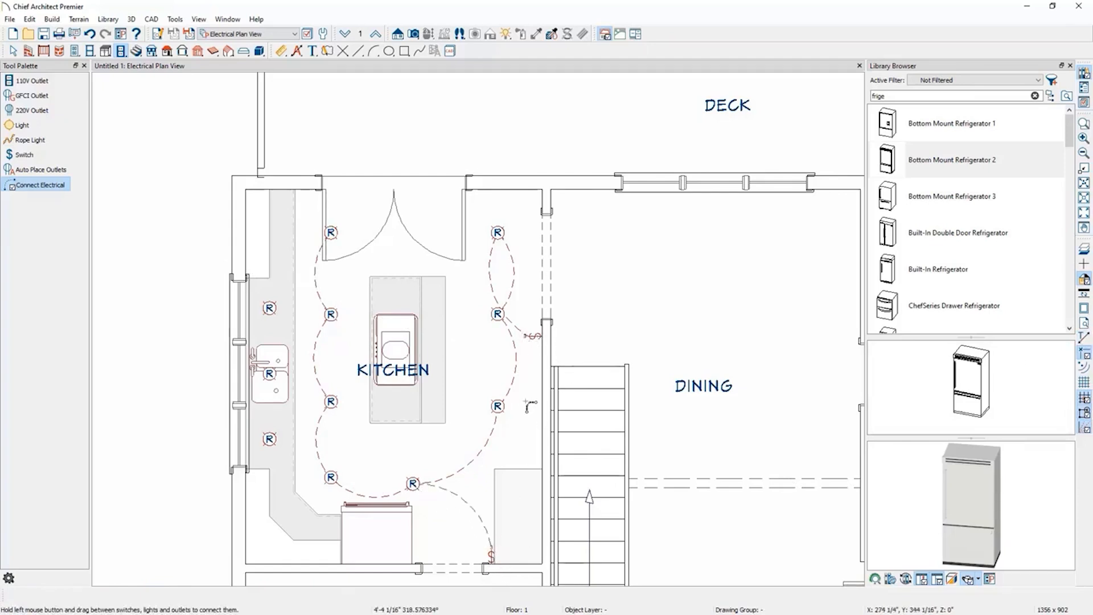
pyautogui.scroll(6, 498, 580)
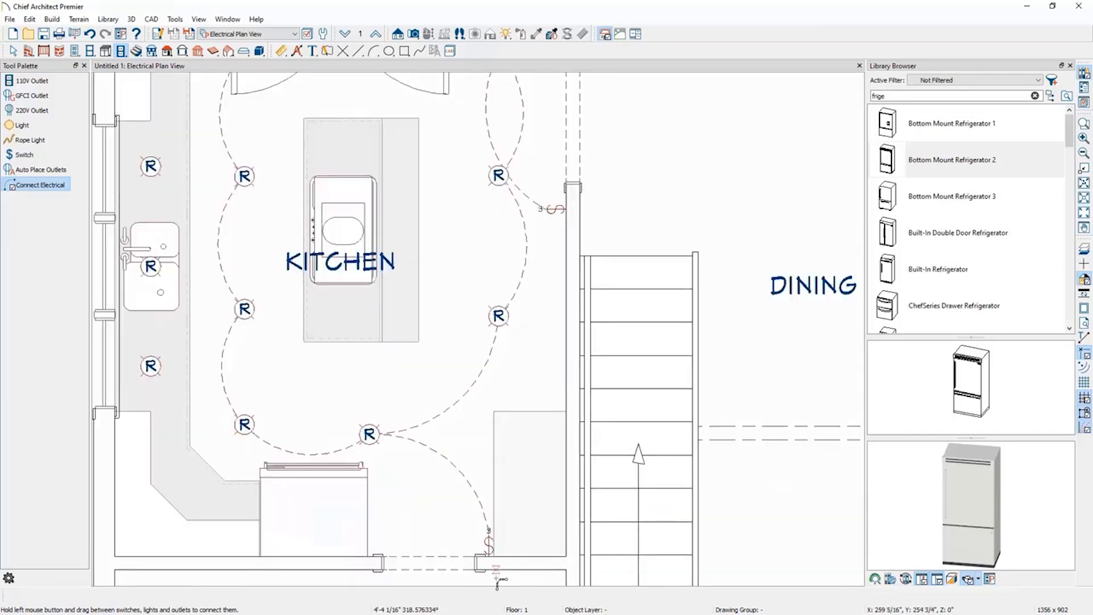
pyautogui.click(454, 376)
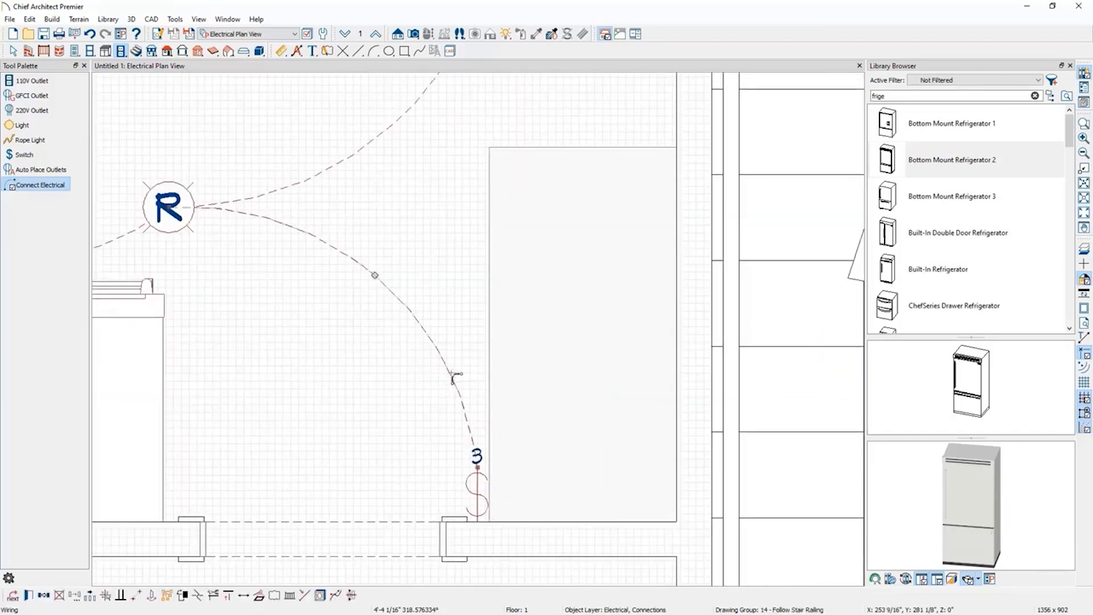
pyautogui.press('Delete')
pyautogui.scroll(-2, 477, 502)
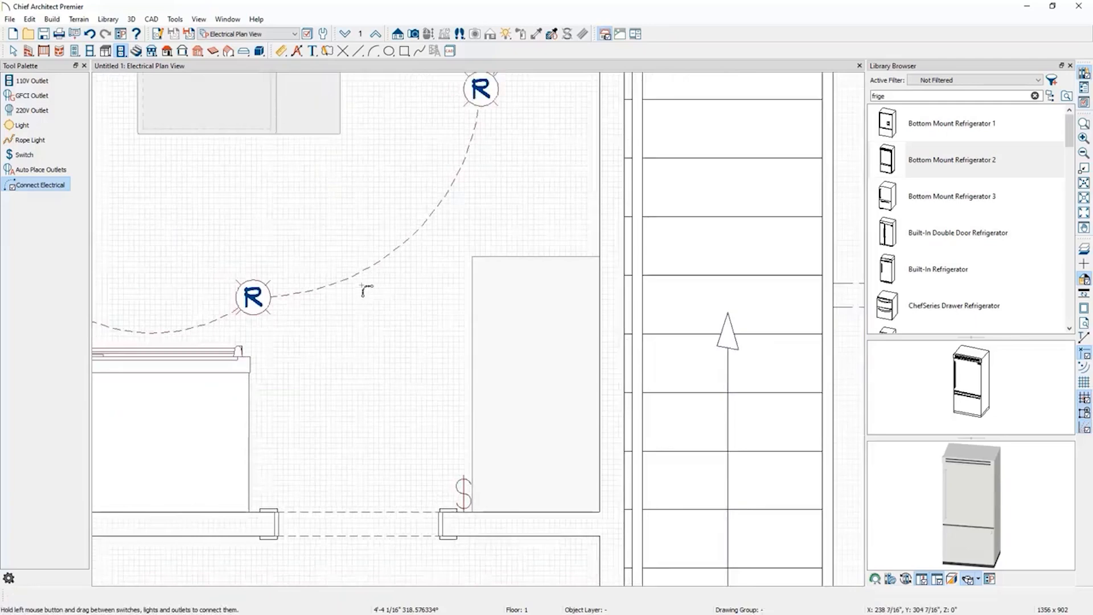
pyautogui.moveTo(450, 453); pyautogui.dragTo(464, 479)
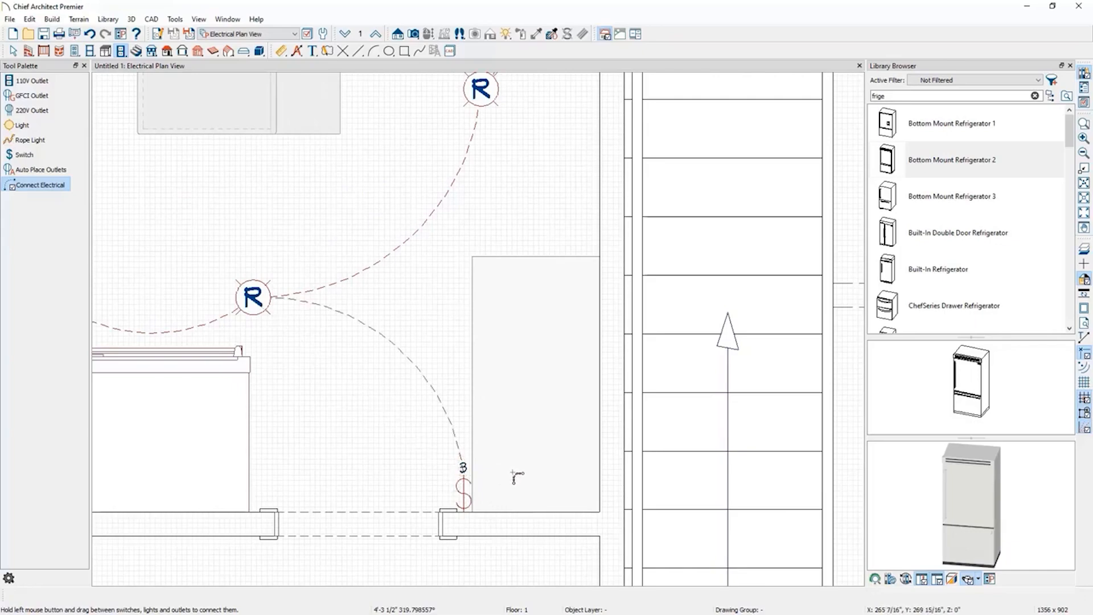
# Reshape the wire curves around the island light ring so they run clear of the island and sink.
pyautogui.scroll(-2, 538, 529)
pyautogui.scroll(-2, 538, 529)
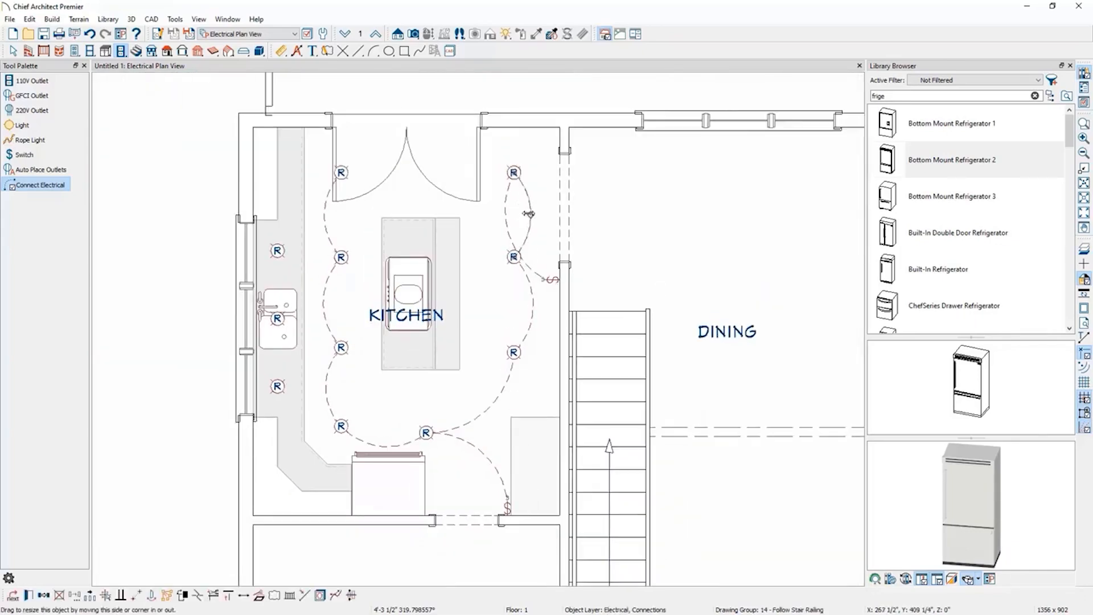
pyautogui.click(506, 217)
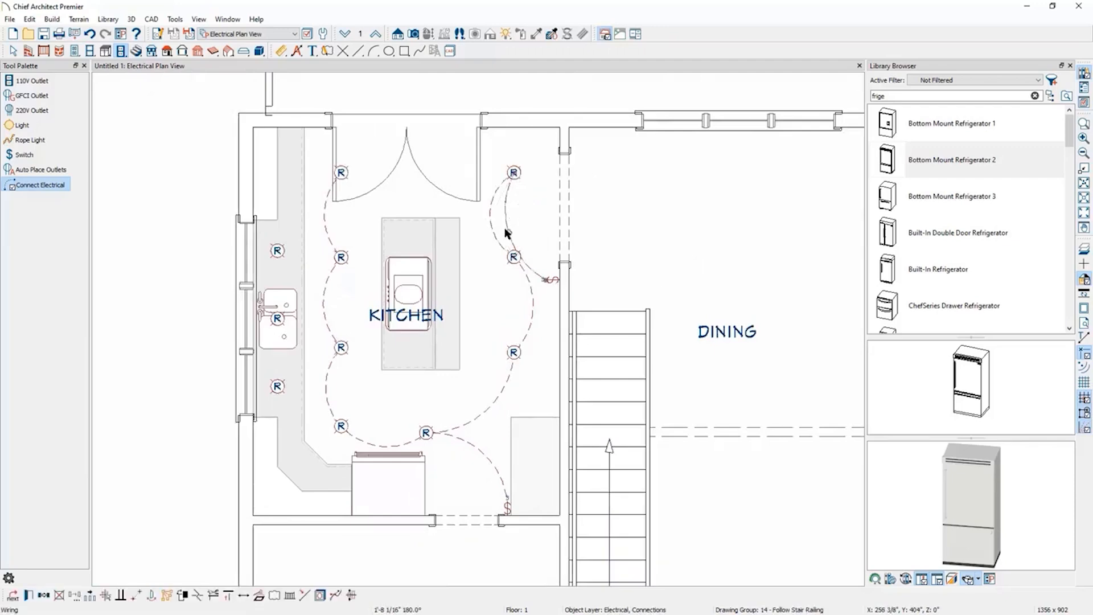
pyautogui.moveTo(507, 234); pyautogui.dragTo(543, 223)
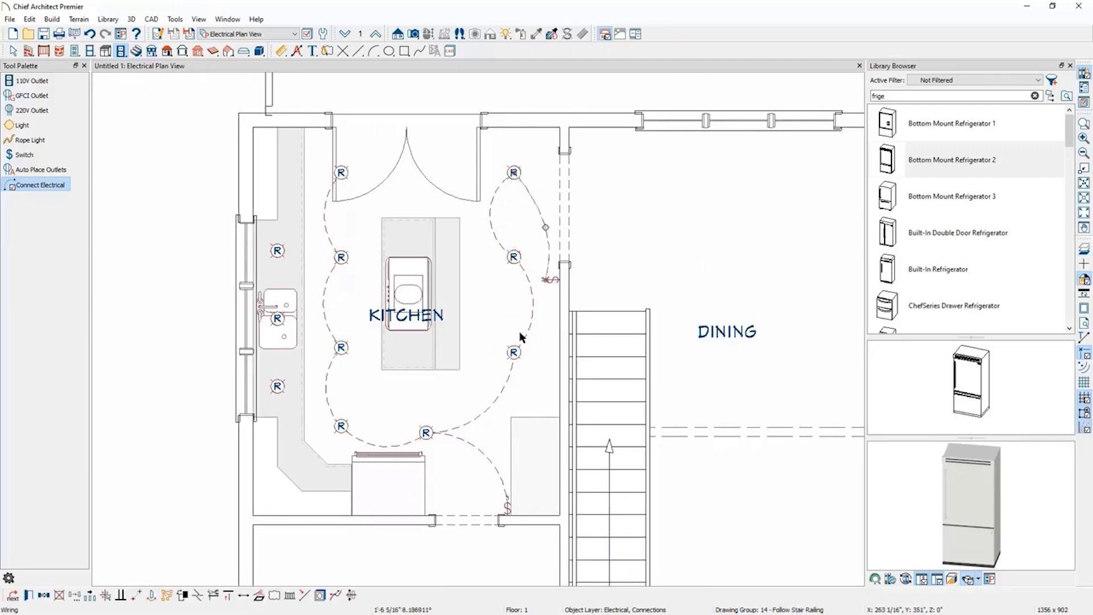
pyautogui.click(488, 409)
pyautogui.moveTo(490, 409); pyautogui.dragTo(467, 380)
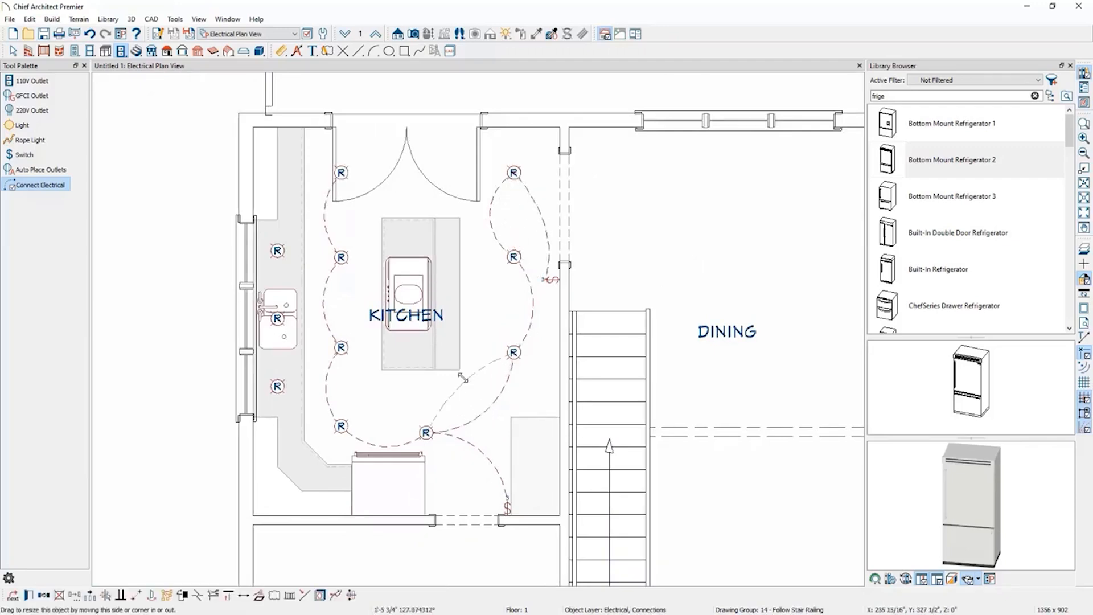
pyautogui.click(320, 308)
pyautogui.moveTo(322, 303); pyautogui.dragTo(353, 302)
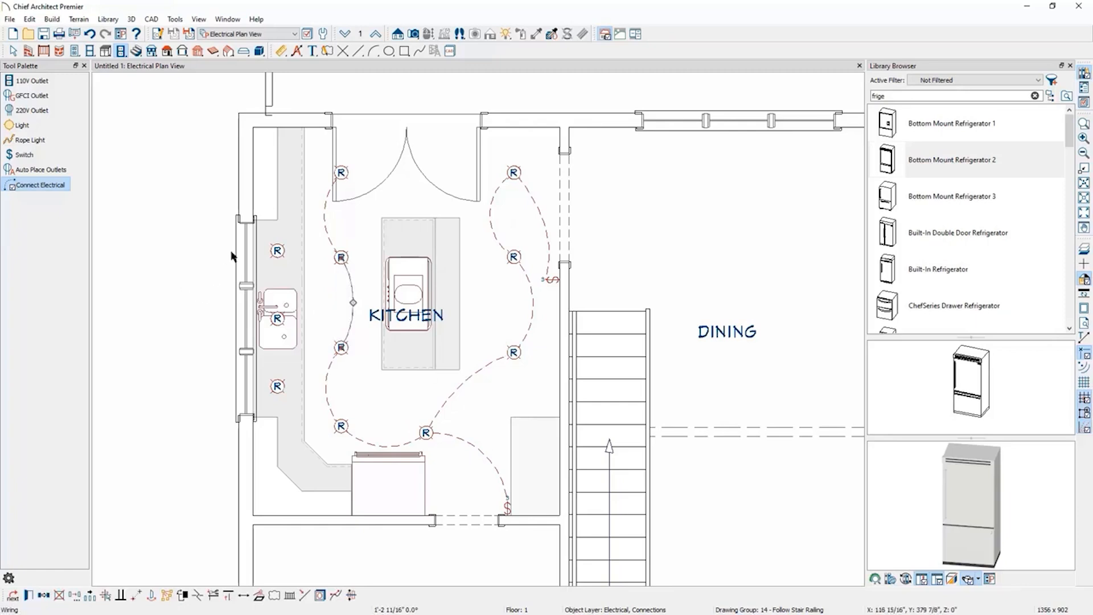
# Place a wall switch near the top of the window wall and wire it to the three lights above the sink.
pyautogui.click(34, 153)
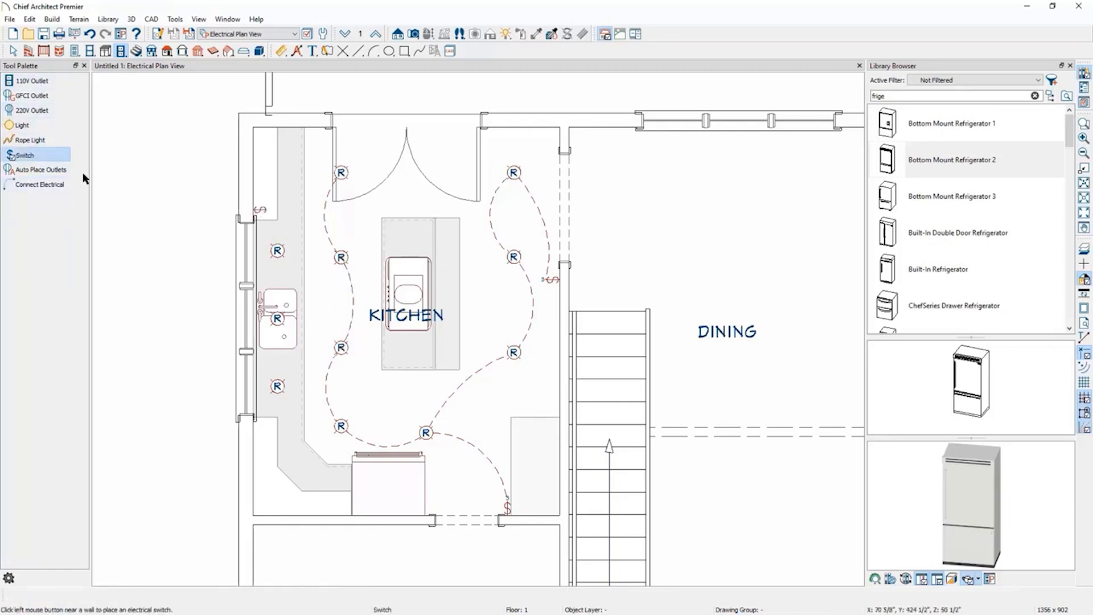
pyautogui.click(32, 184)
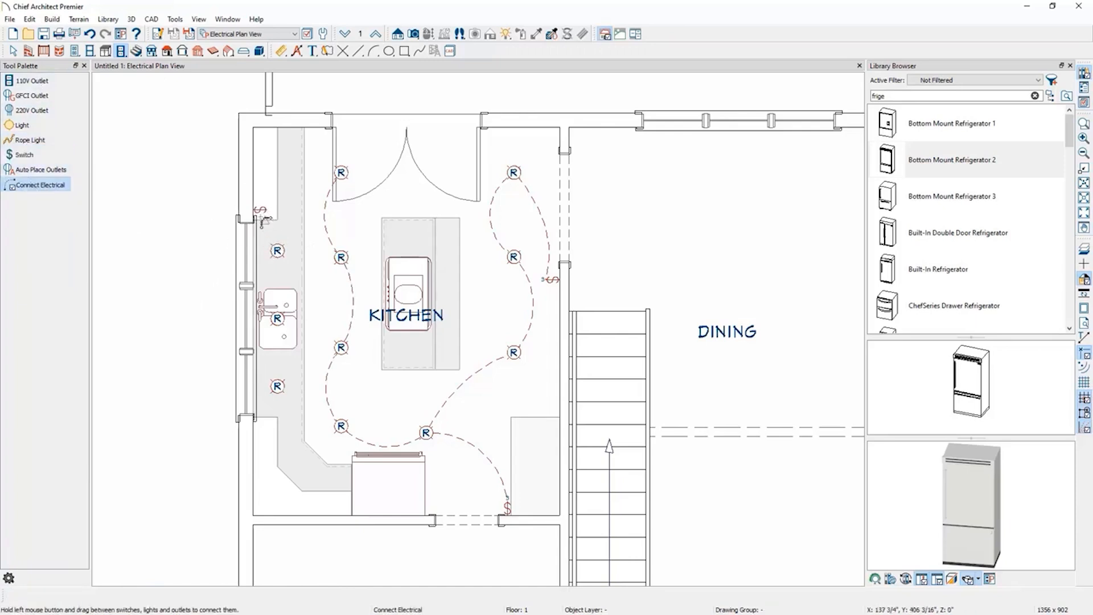
pyautogui.moveTo(260, 212); pyautogui.dragTo(279, 387)
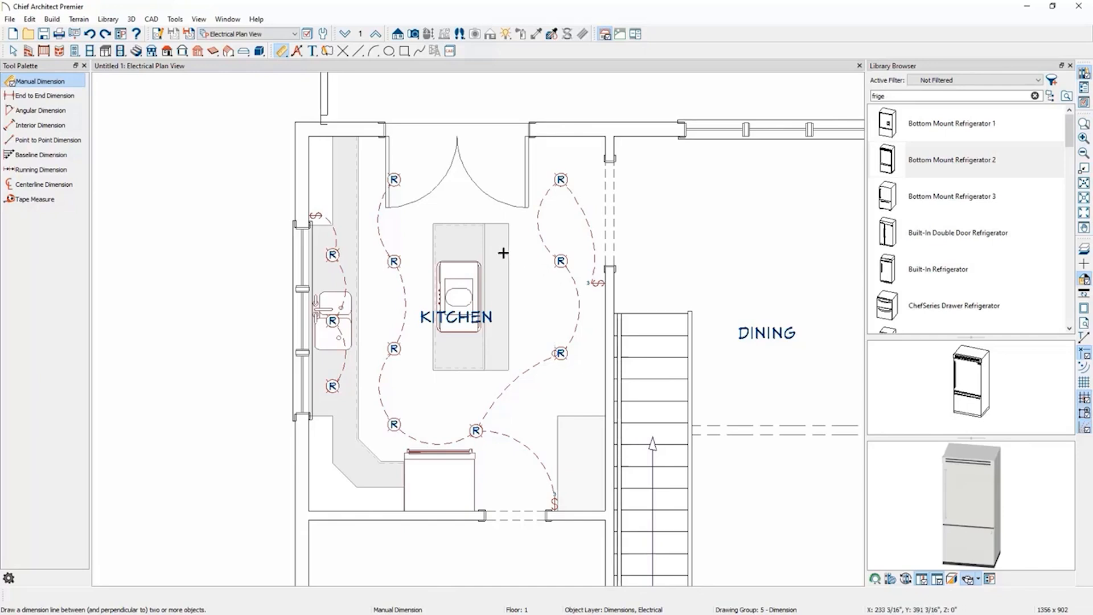
# Create a full camera view into the kitchen, orbit around to review the lighting, and close the view.
pyautogui.click(414, 36)
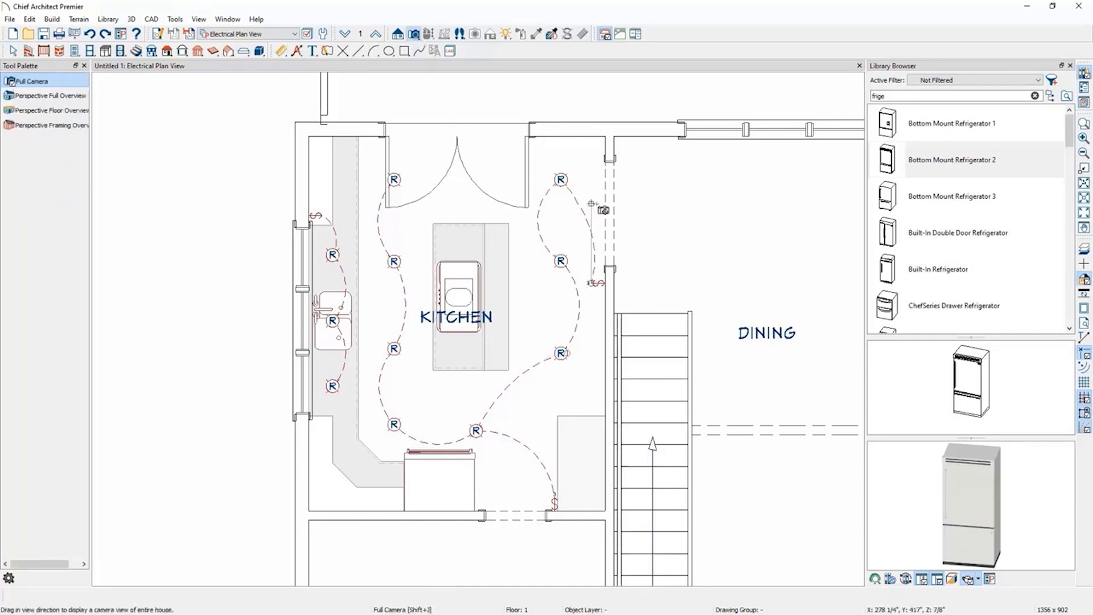
pyautogui.moveTo(585, 211); pyautogui.dragTo(511, 257)
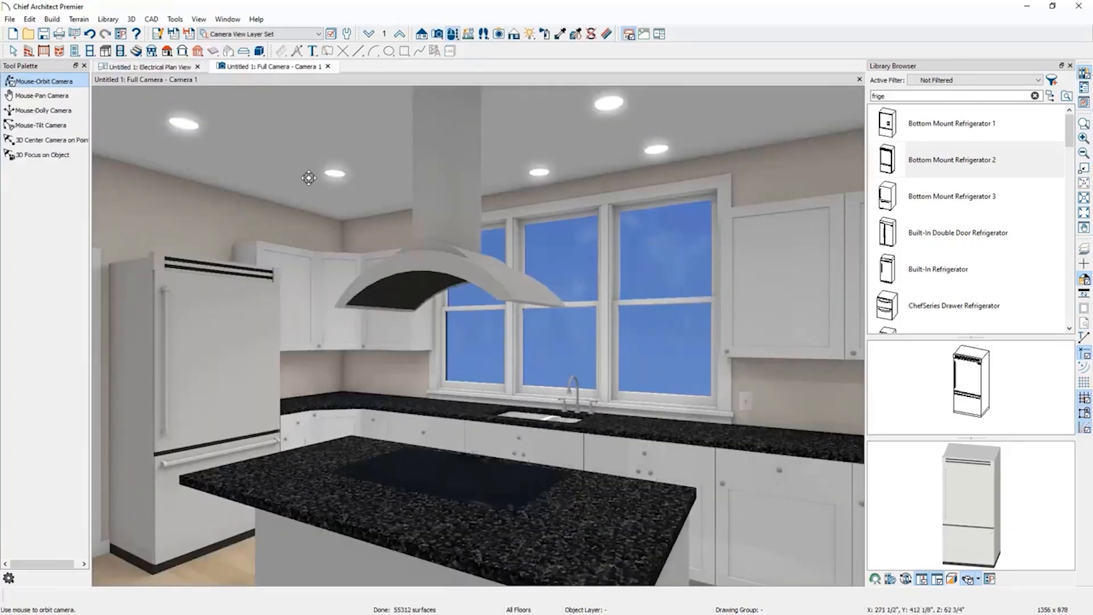
pyautogui.moveTo(393, 388)
pyautogui.mouseDown()
pyautogui.moveTo(303, 386)
pyautogui.moveTo(409, 400)
pyautogui.mouseUp()
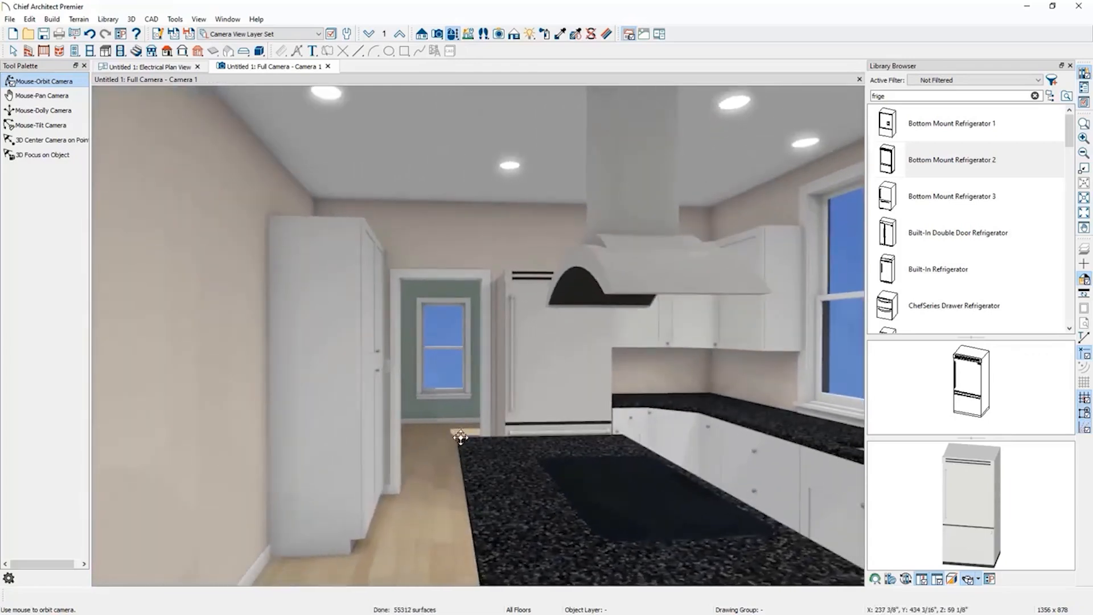
pyautogui.moveTo(569, 468); pyautogui.dragTo(322, 385)
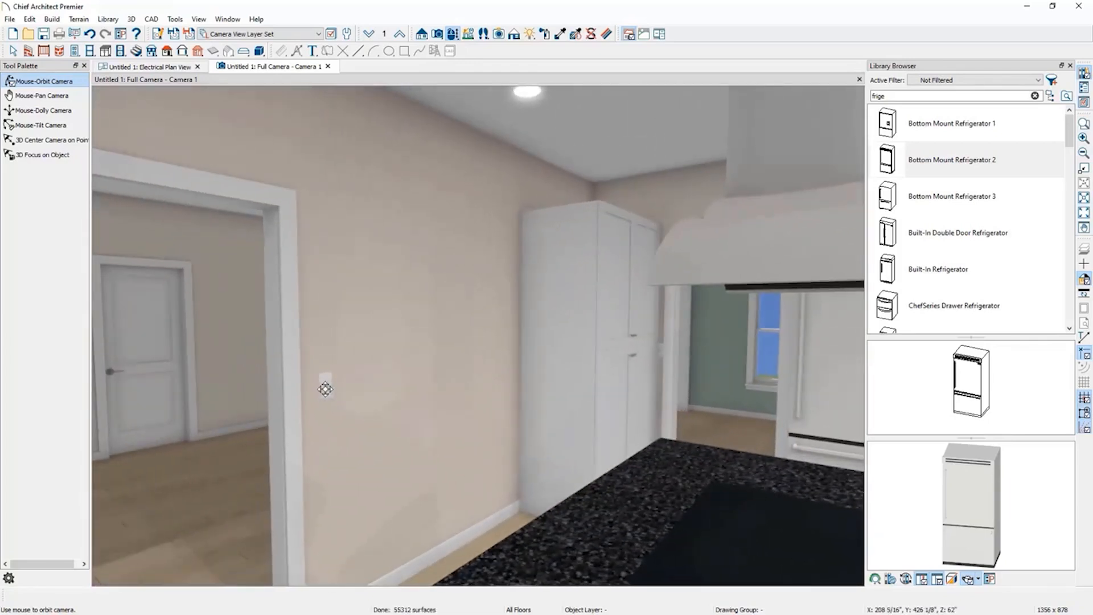
pyautogui.moveTo(410, 417); pyautogui.dragTo(675, 417)
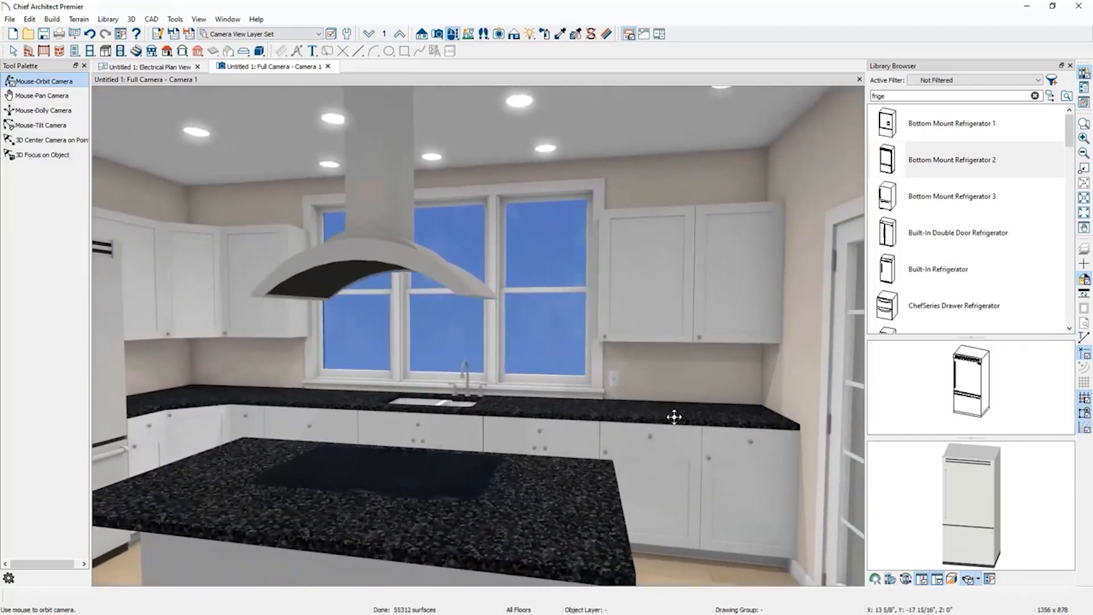
pyautogui.click(329, 67)
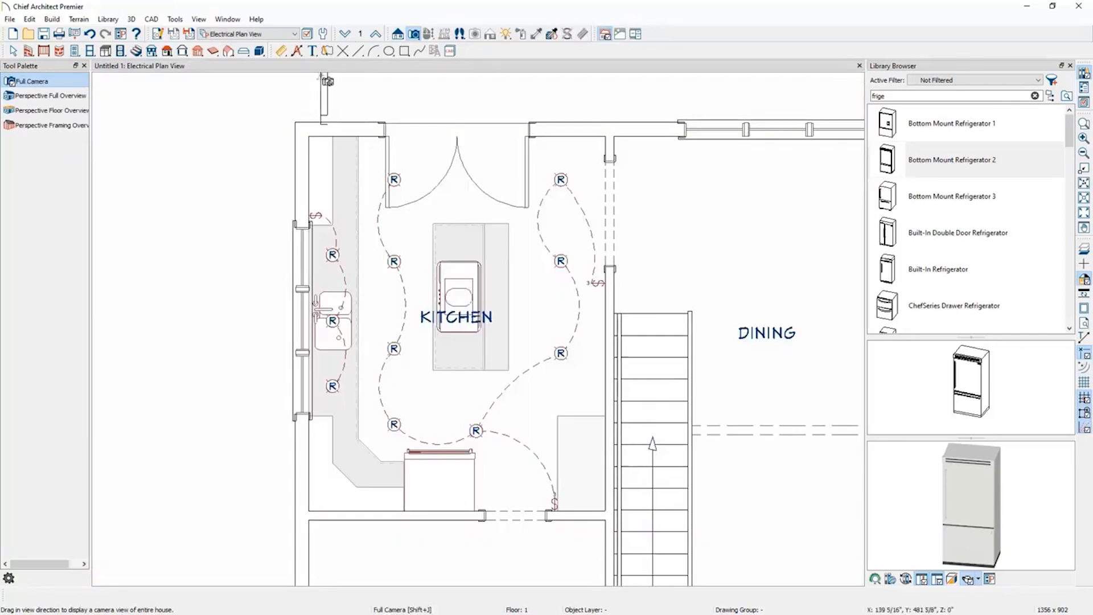
# Switch the plan to the Framing, Floor Plan View layer set.
pyautogui.click(268, 36)
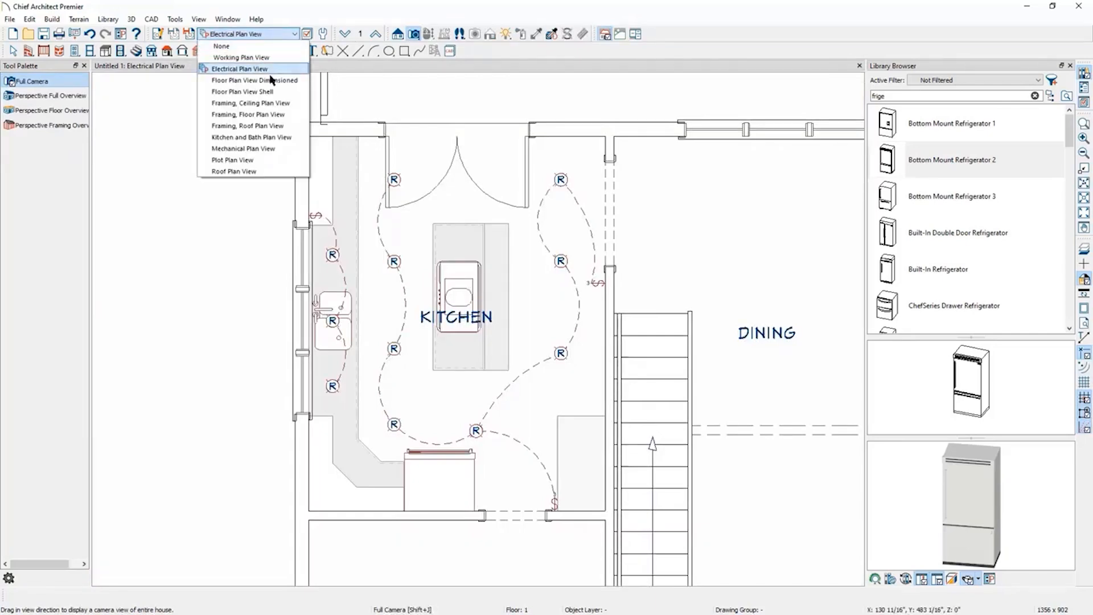
pyautogui.click(287, 116)
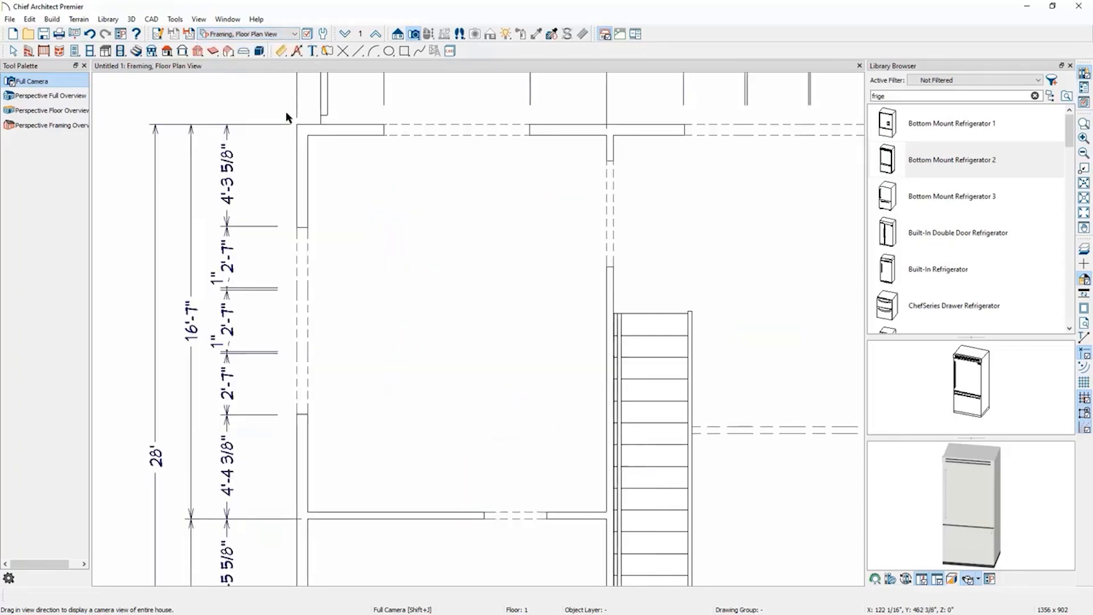
pyautogui.scroll(-5, 243, 211)
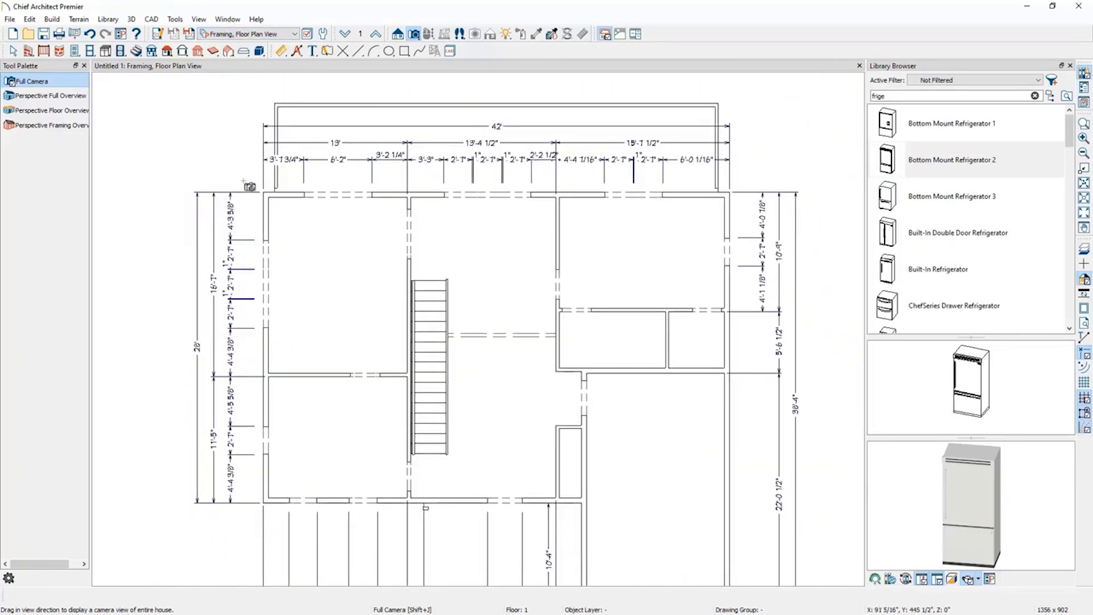
pyautogui.scroll(-1, 476, 157)
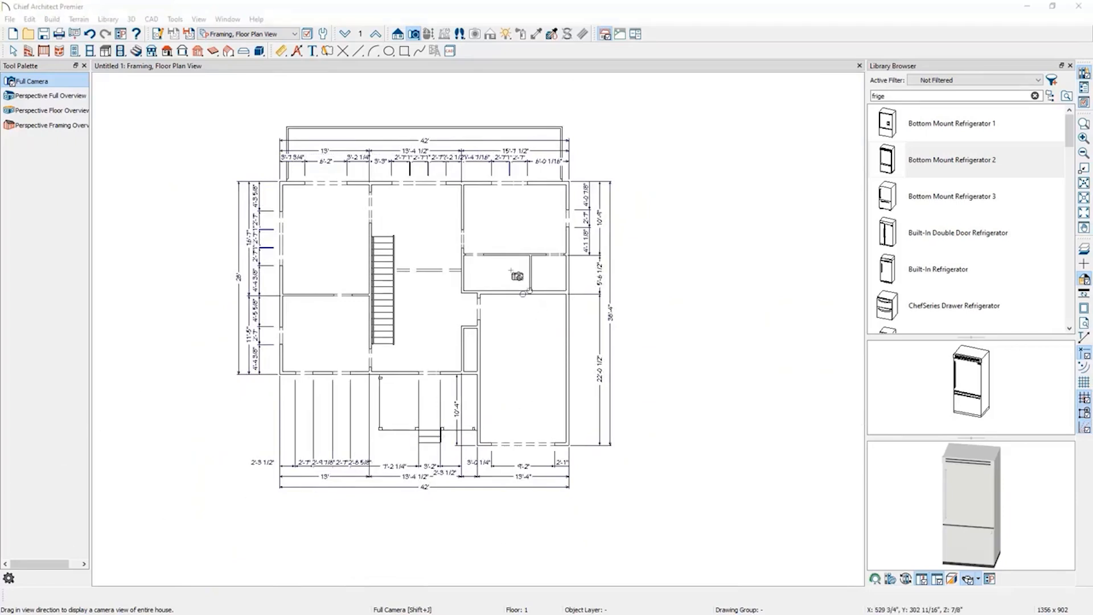
# On the foundation level, enable Build Floor Framing for the Floor 1 subfloor in the Build Framing settings.
pyautogui.click(346, 34)
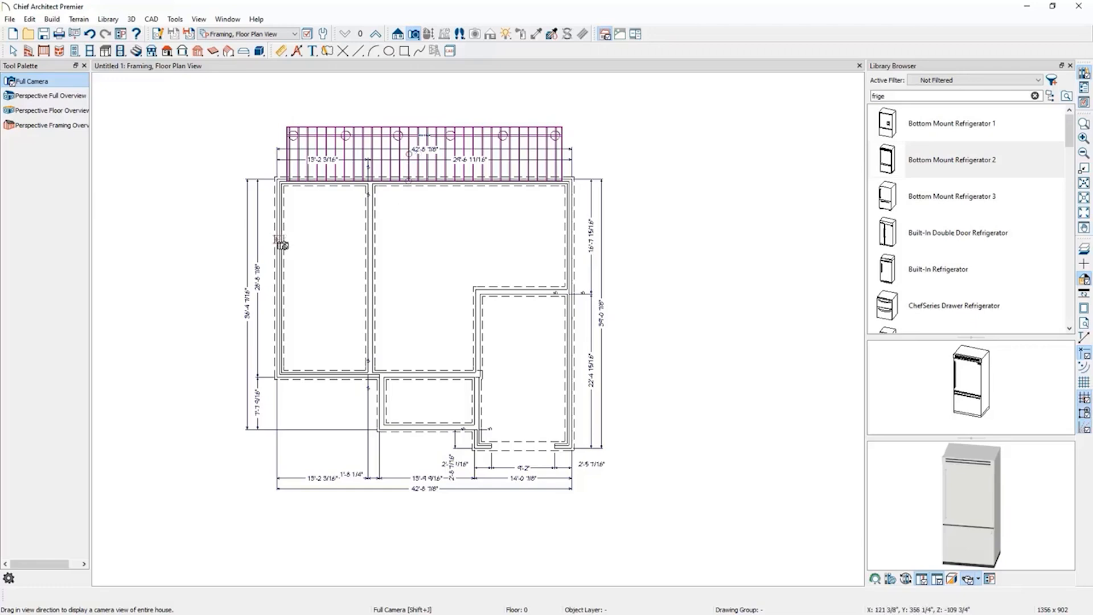
pyautogui.press('Escape')
pyautogui.click(52, 19)
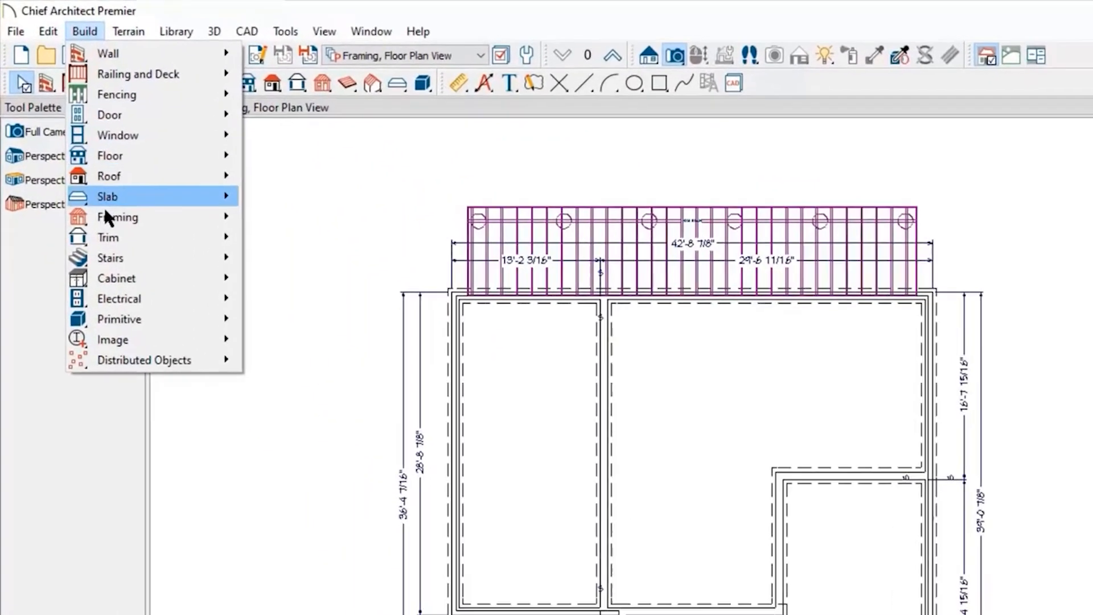
pyautogui.moveTo(126, 217)
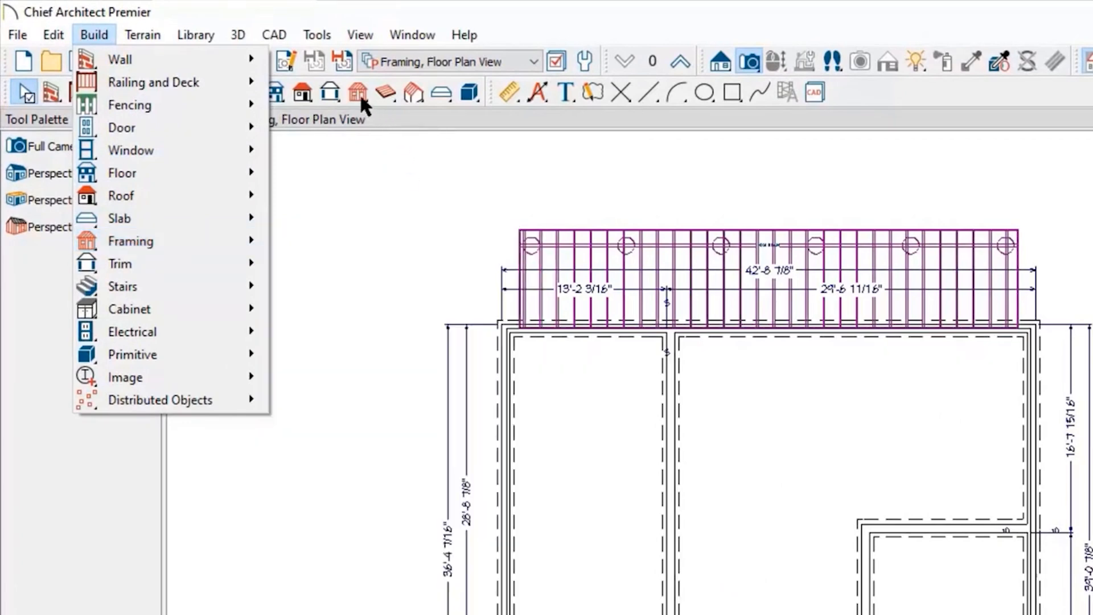
pyautogui.click(367, 96)
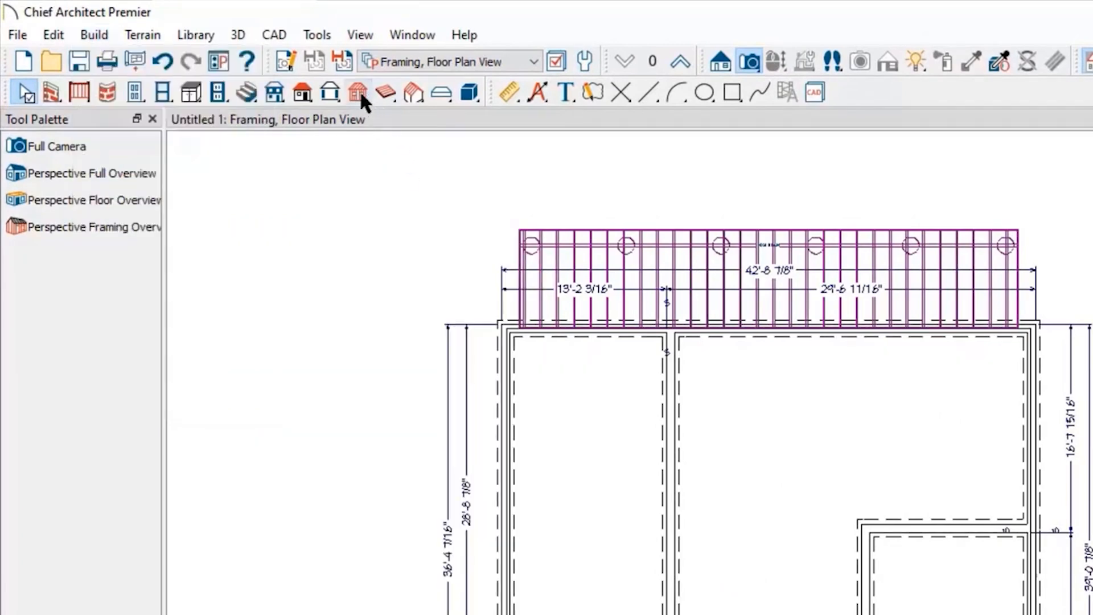
pyautogui.click(359, 93)
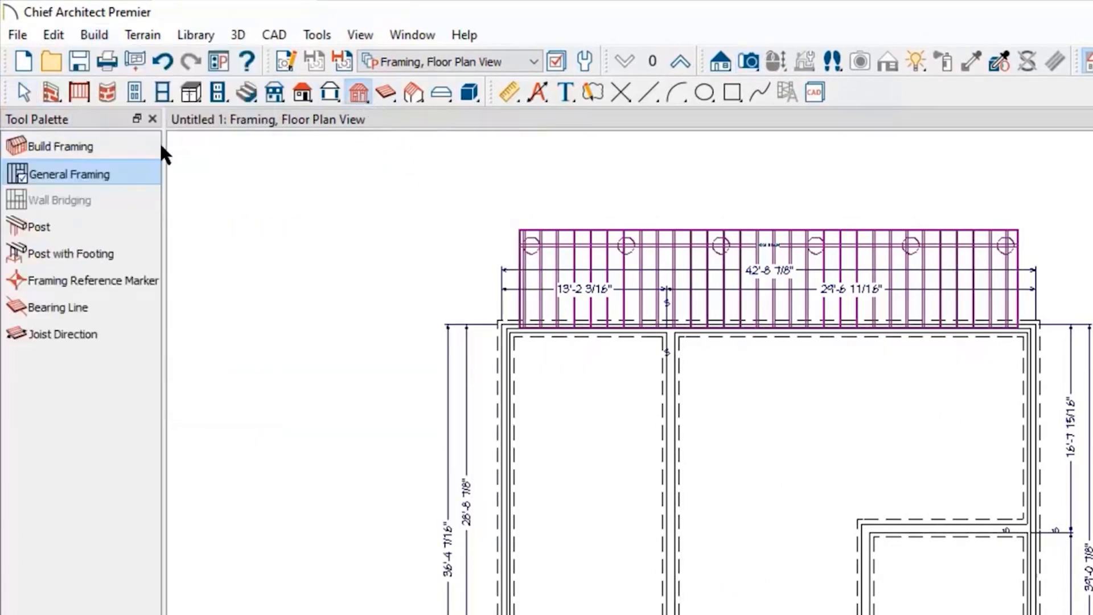
pyautogui.click(46, 145)
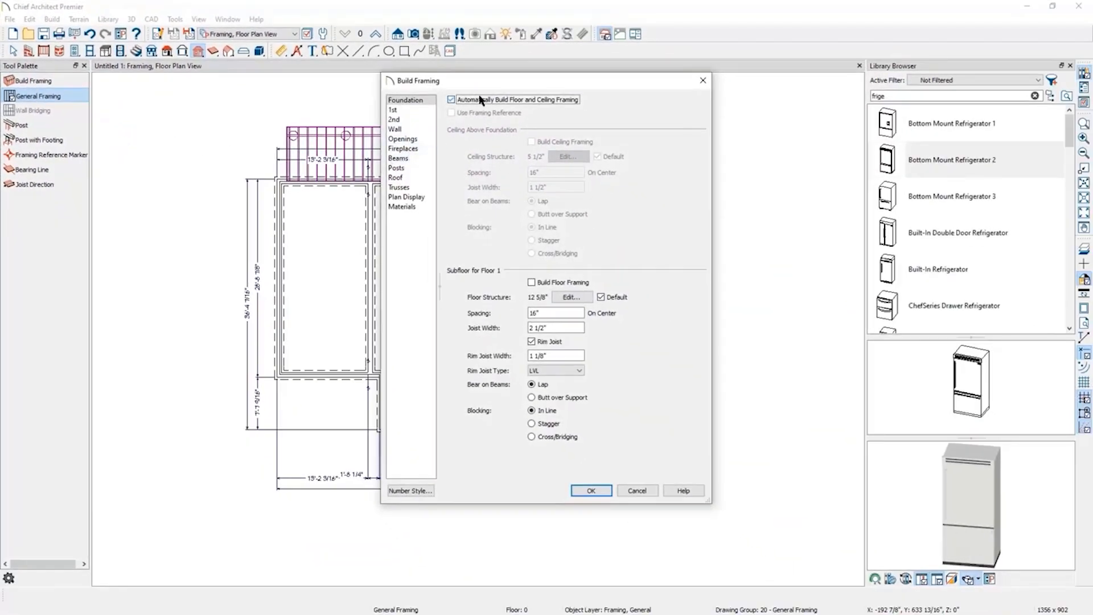
pyautogui.click(532, 282)
pyautogui.click(571, 300)
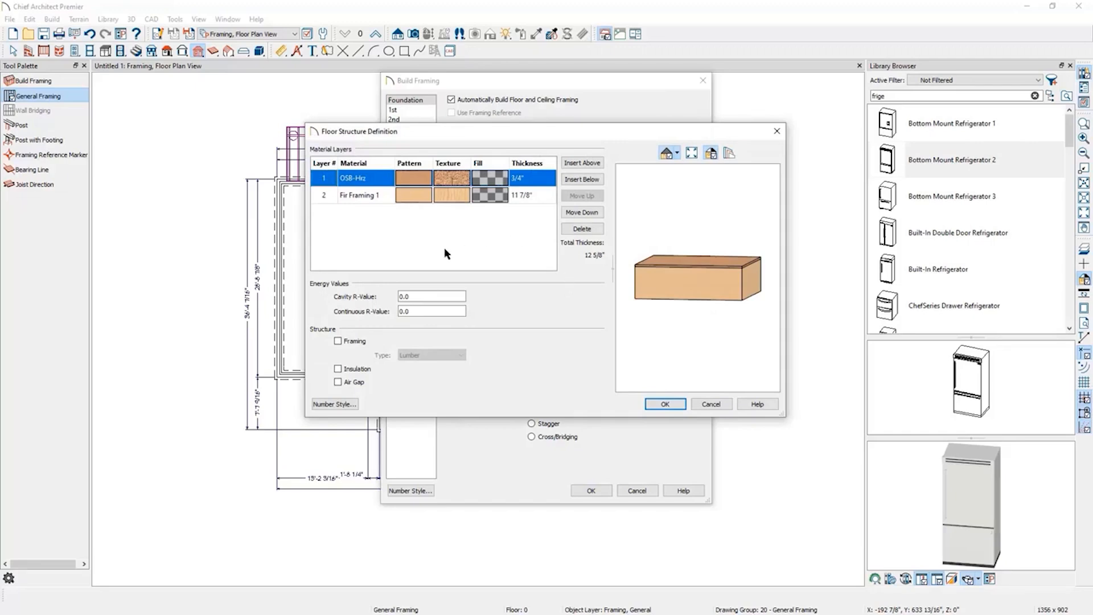
pyautogui.click(777, 132)
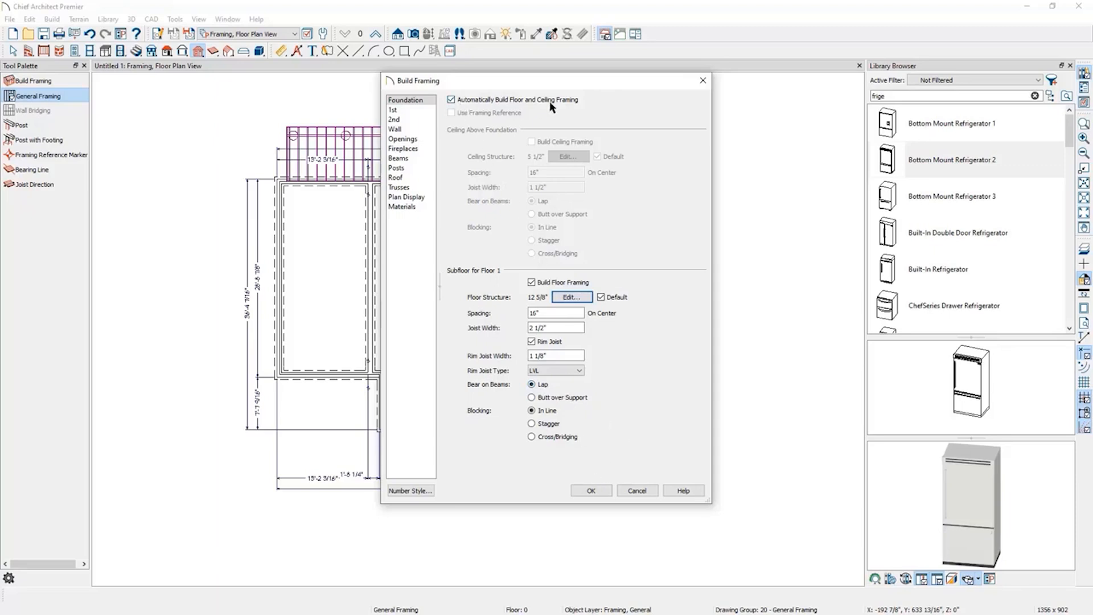
pyautogui.click(592, 491)
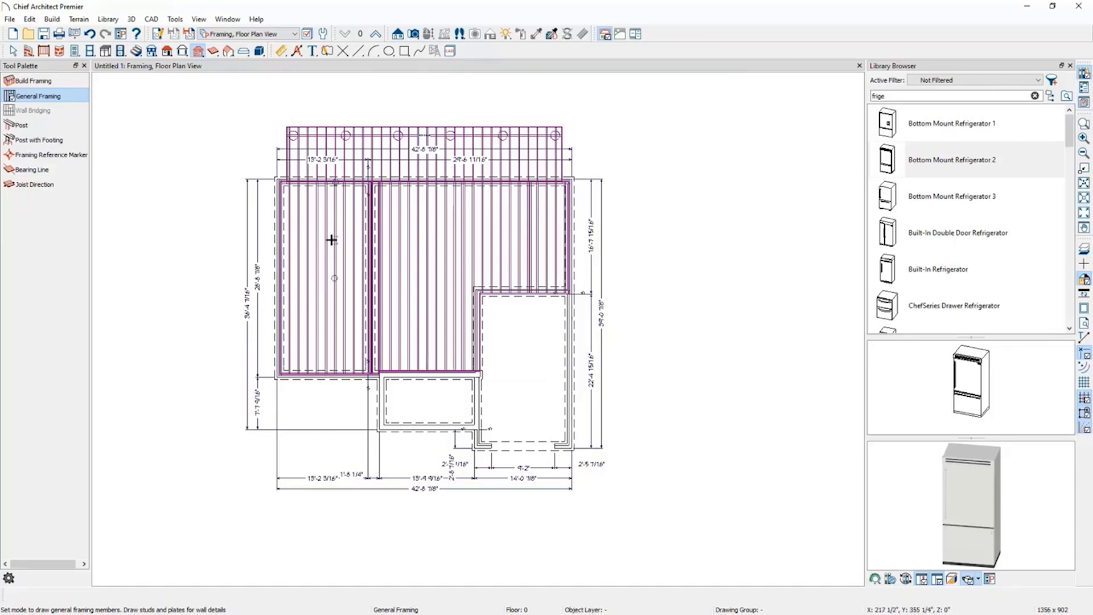
# Mark the interior foundation wall under the left rooms as a bearing wall in its specification.
pyautogui.click(375, 36)
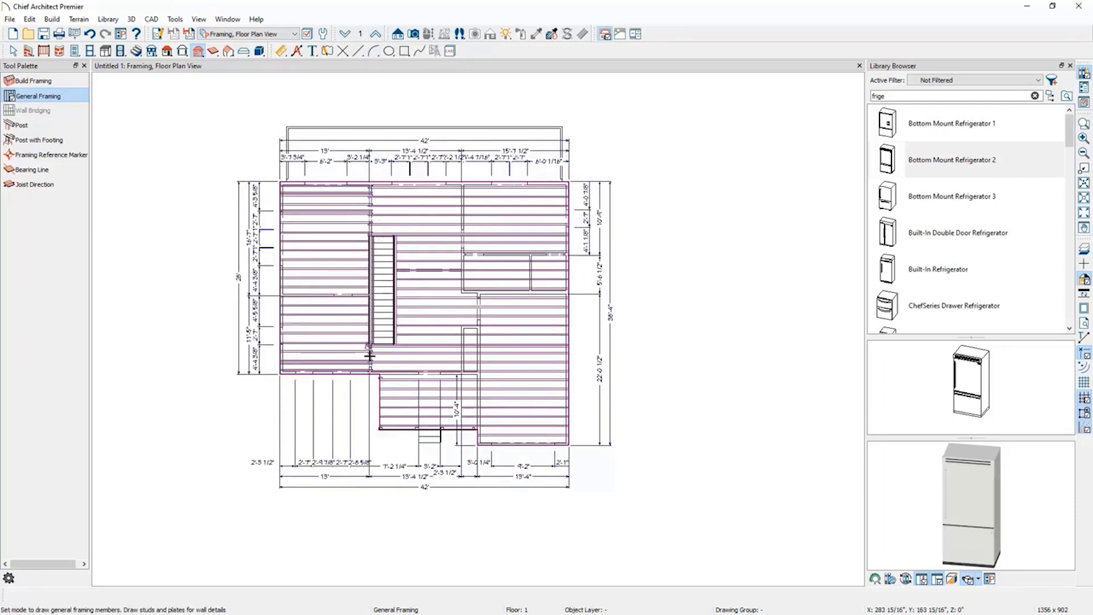
pyautogui.click(346, 35)
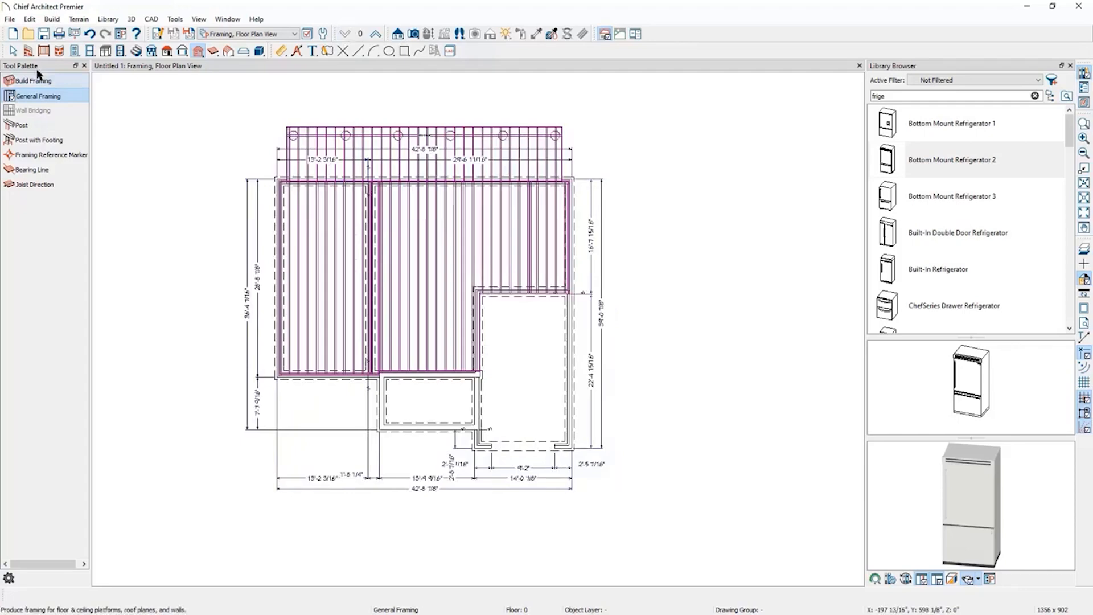
pyautogui.click(15, 53)
pyautogui.click(371, 244)
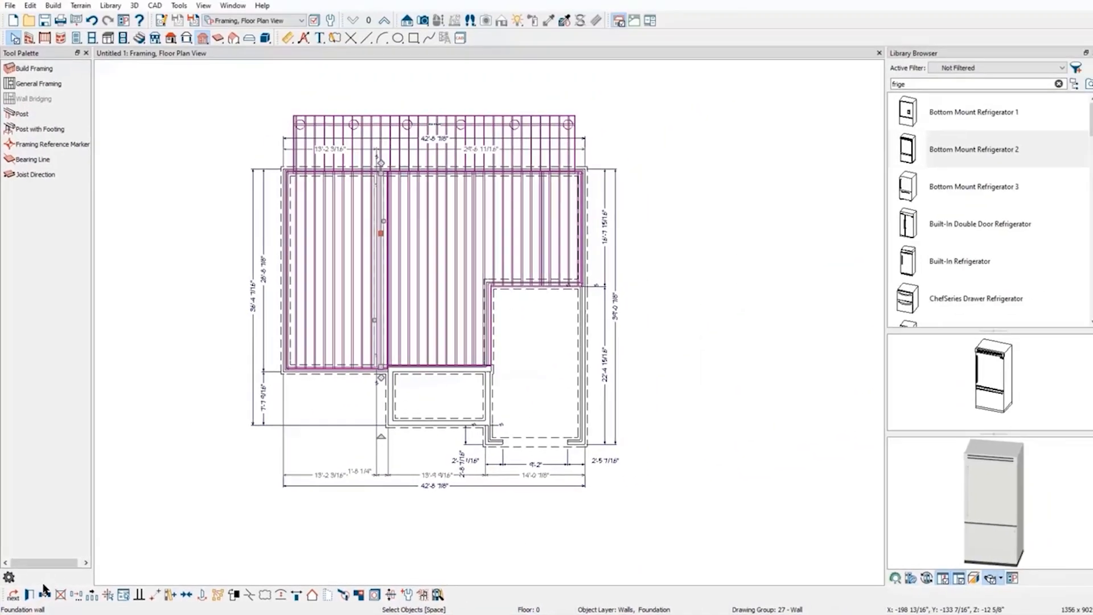
pyautogui.click(29, 595)
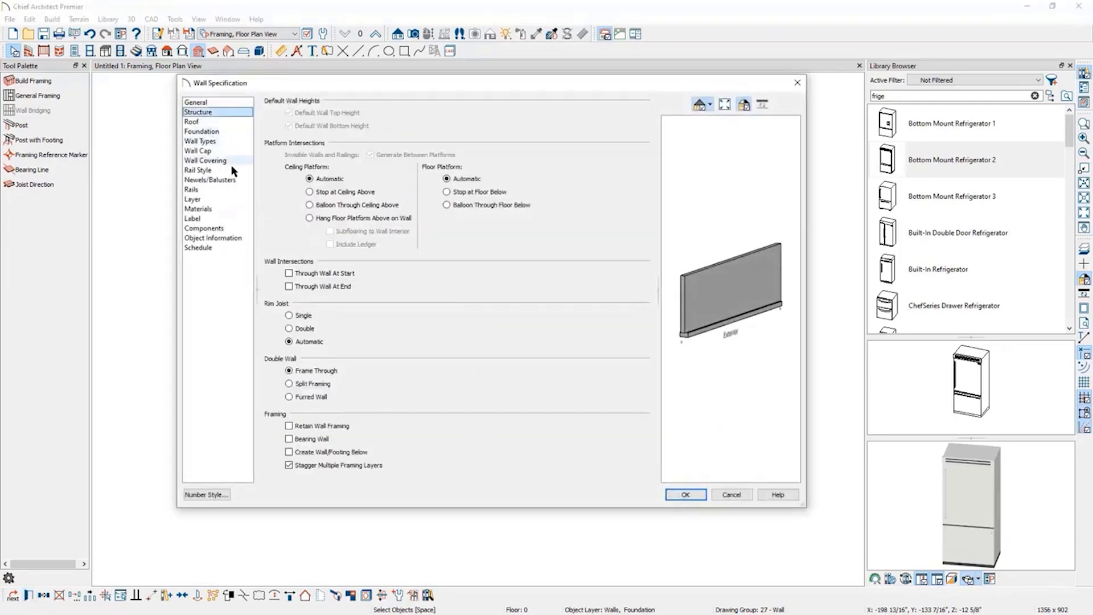
pyautogui.click(311, 442)
pyautogui.click(686, 496)
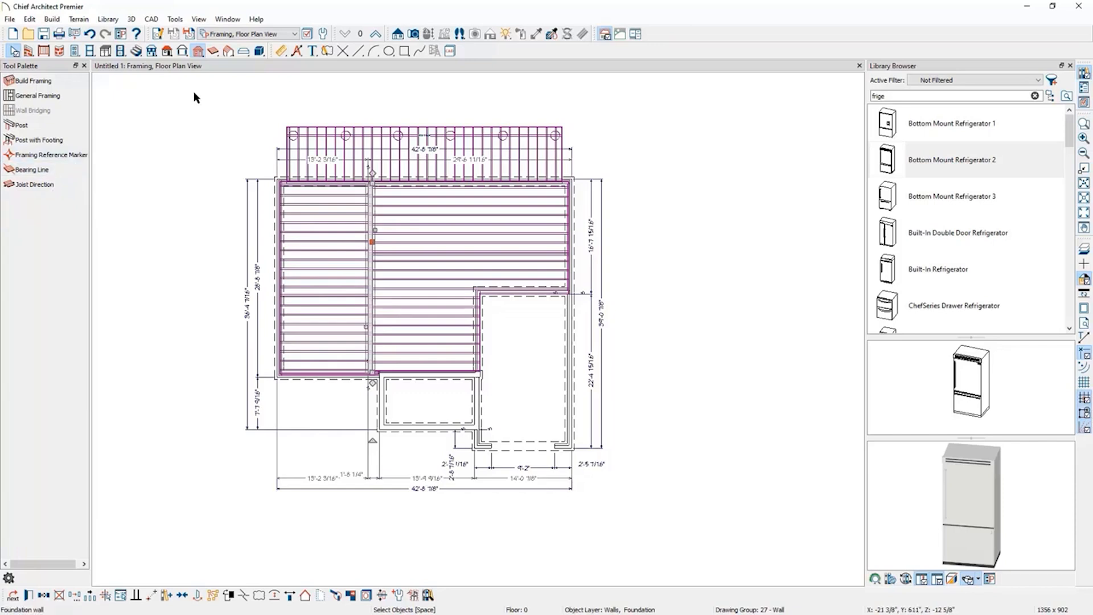
# Draw a floor beam about 15' 7" long from the inner foundation corner up to the top wall.
pyautogui.click(214, 52)
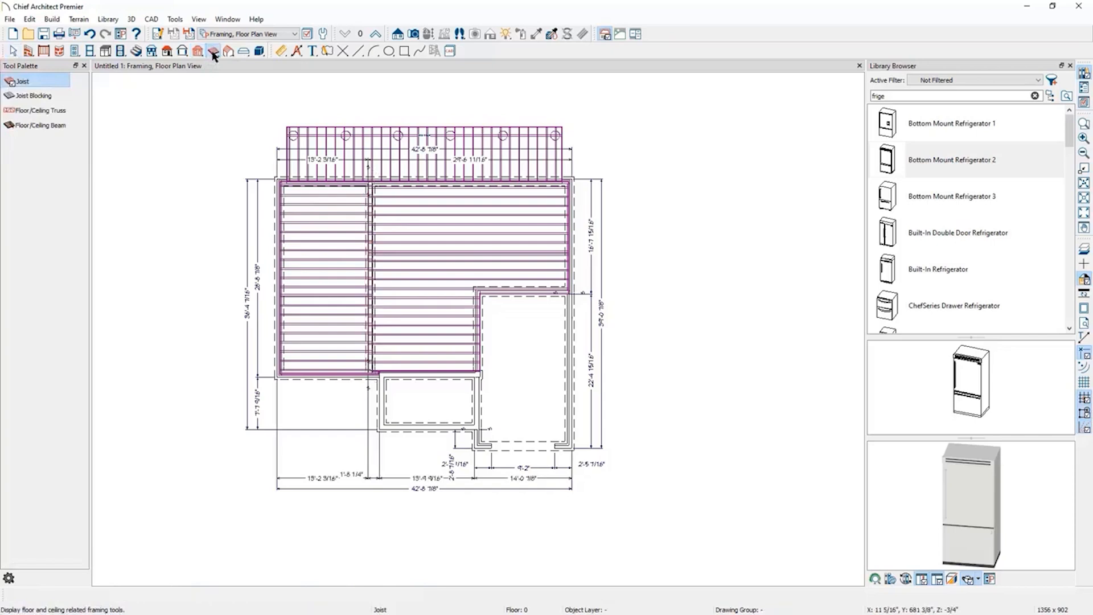
pyautogui.click(40, 126)
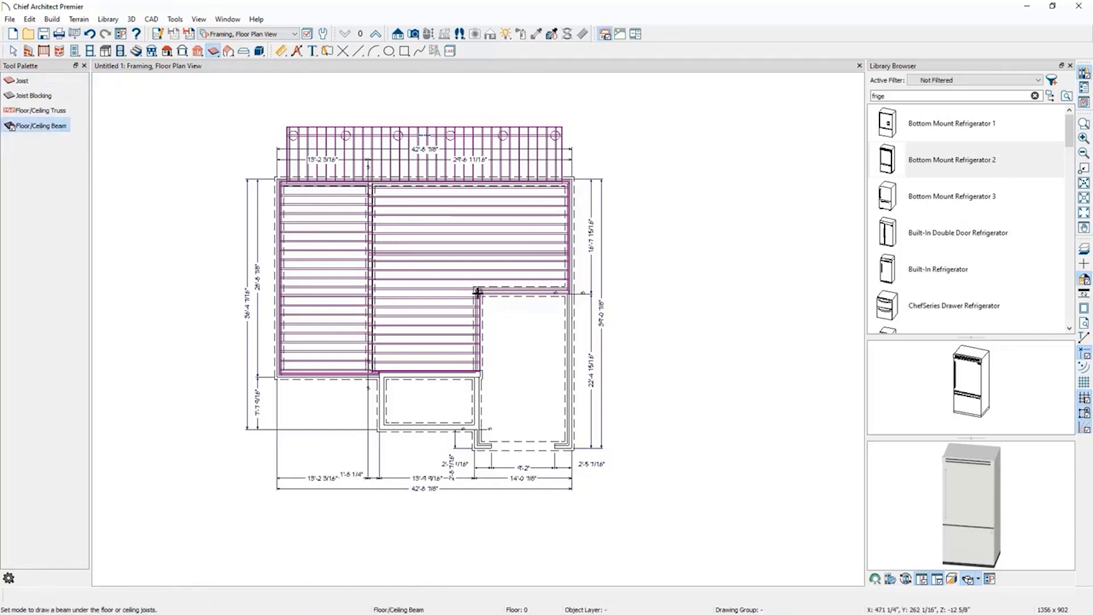
pyautogui.moveTo(479, 290); pyautogui.dragTo(476, 186)
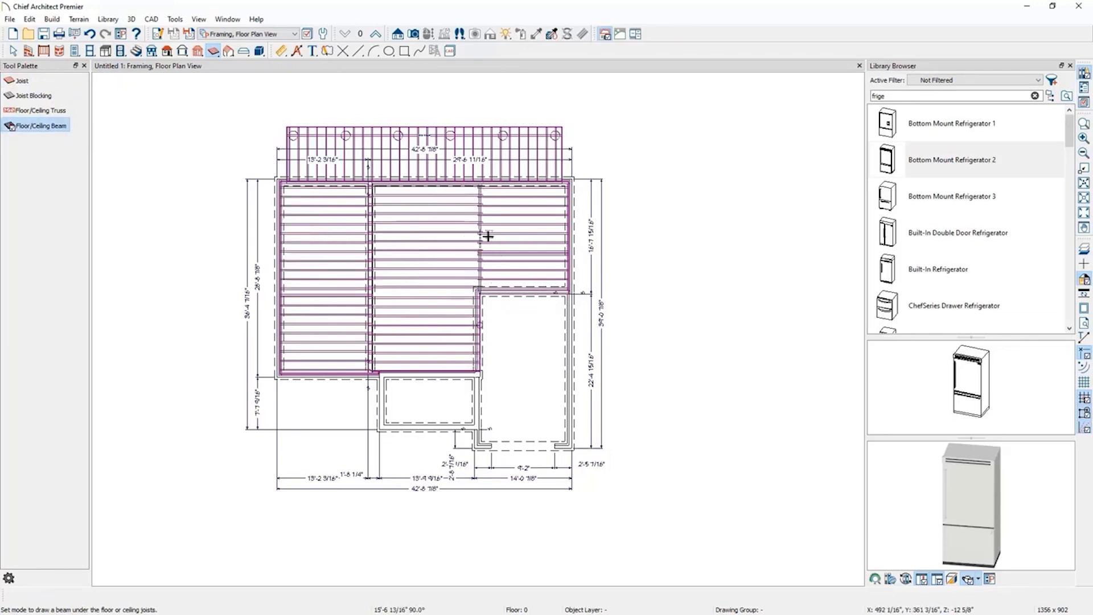
# Zoom over the foundation floor framing with the new beam, and switch to Floor 1.
pyautogui.scroll(5, 480, 248)
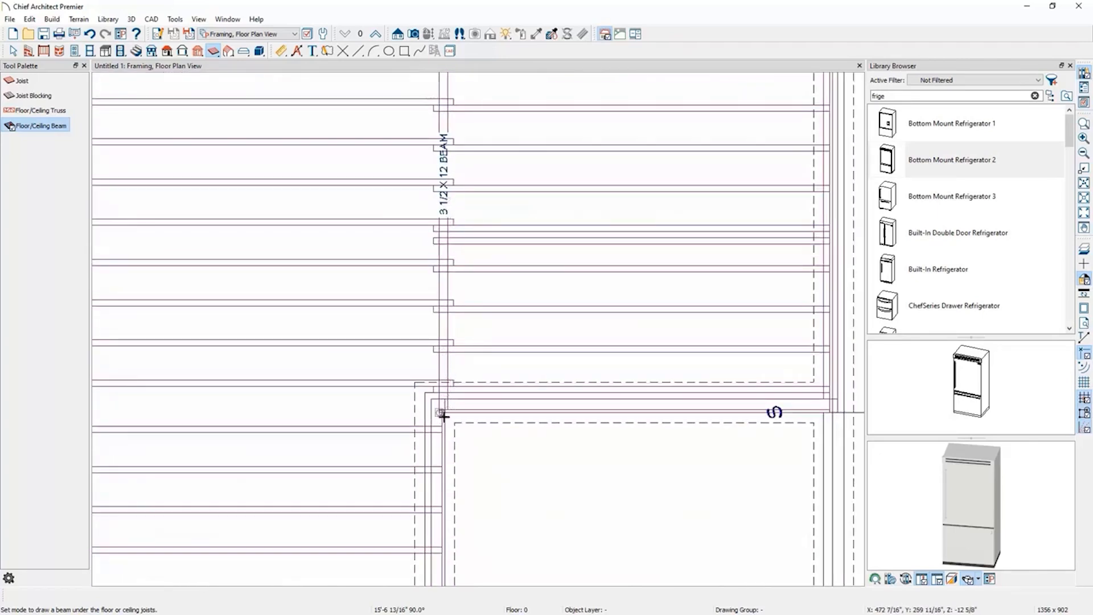
pyautogui.scroll(-6, 634, 381)
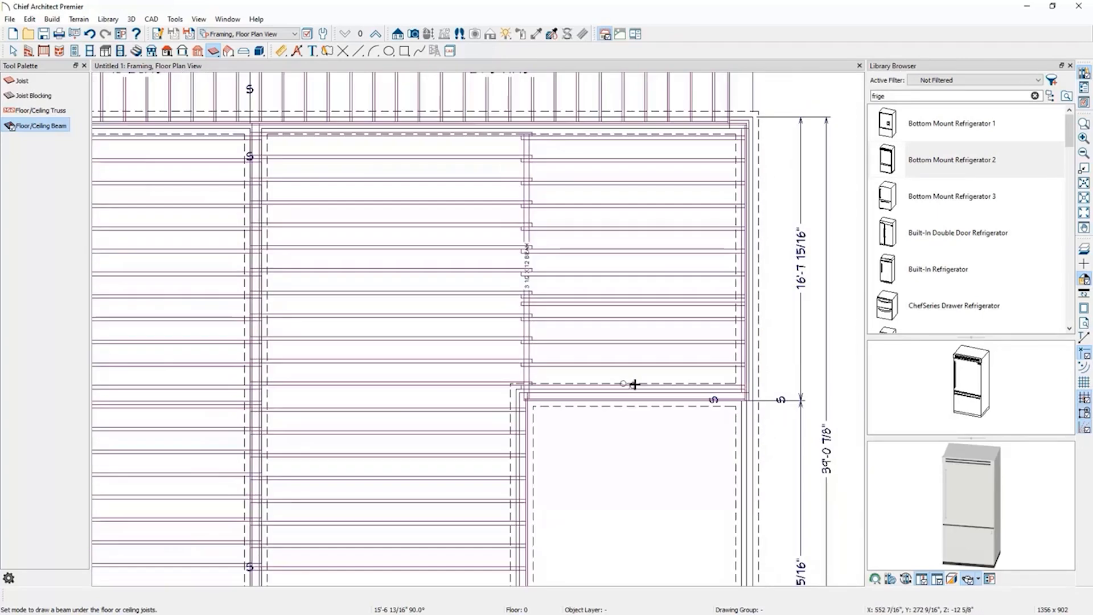
pyautogui.scroll(-1, 610, 288)
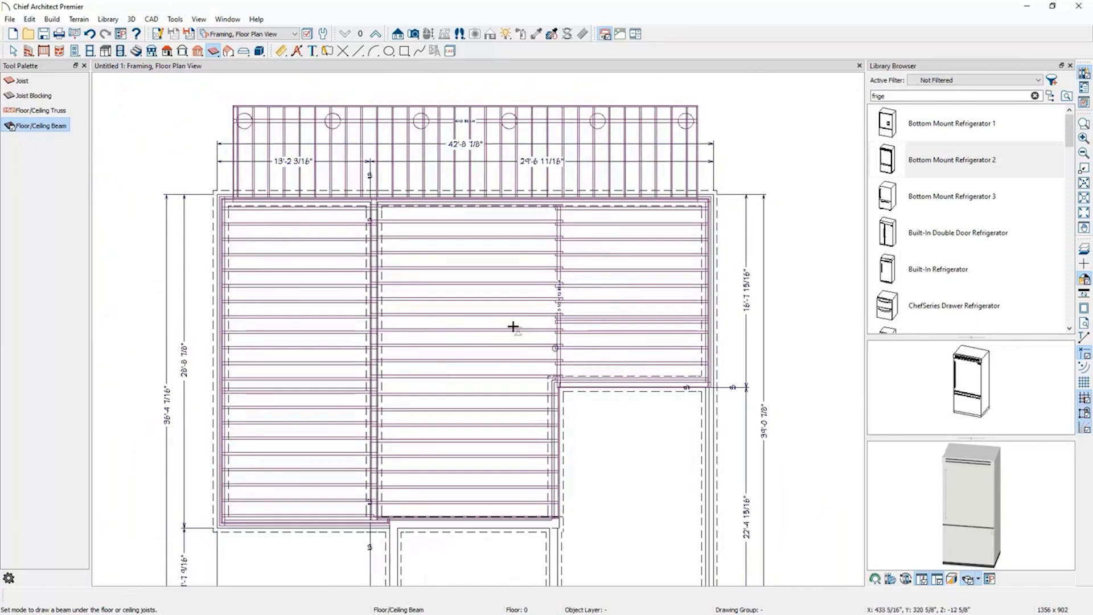
pyautogui.click(378, 32)
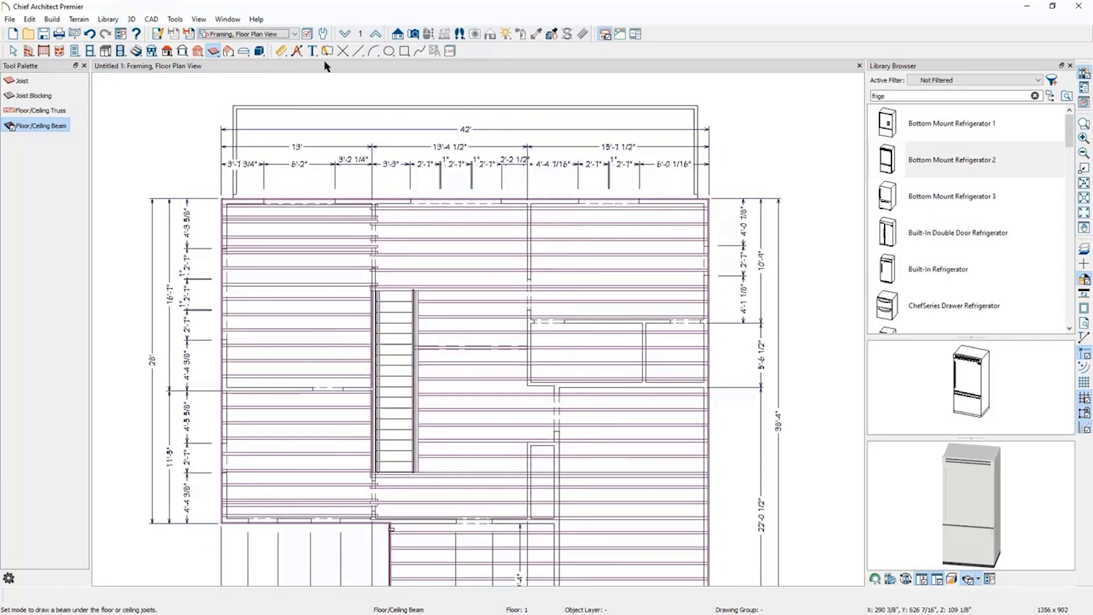
# Enable Automatically Build Wall Framing in the Build Framing wall settings for Floor 1.
pyautogui.click(198, 52)
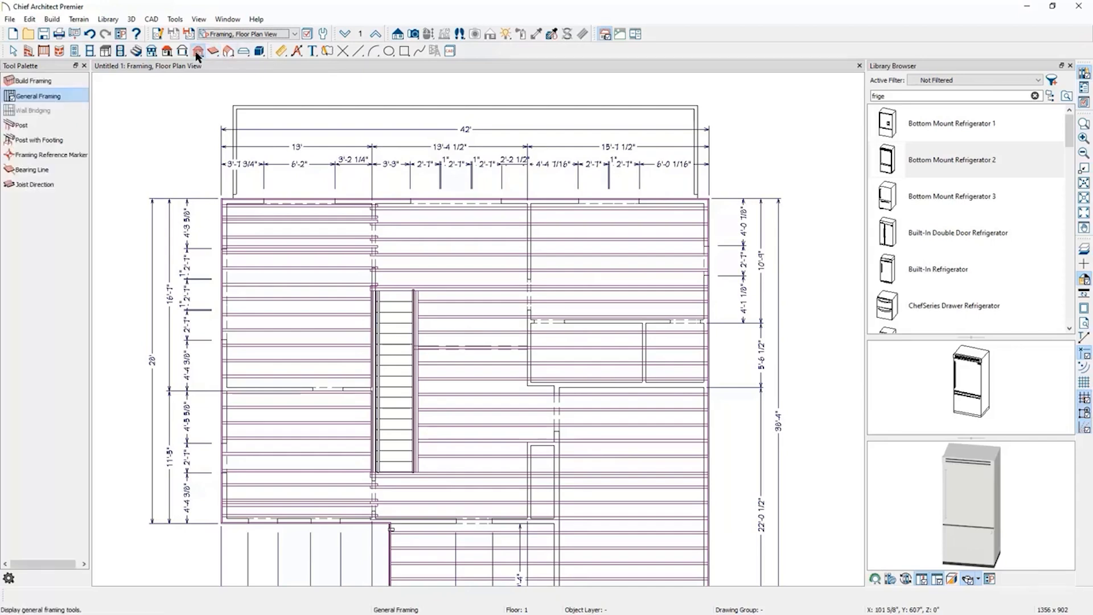
pyautogui.click(57, 80)
pyautogui.click(395, 128)
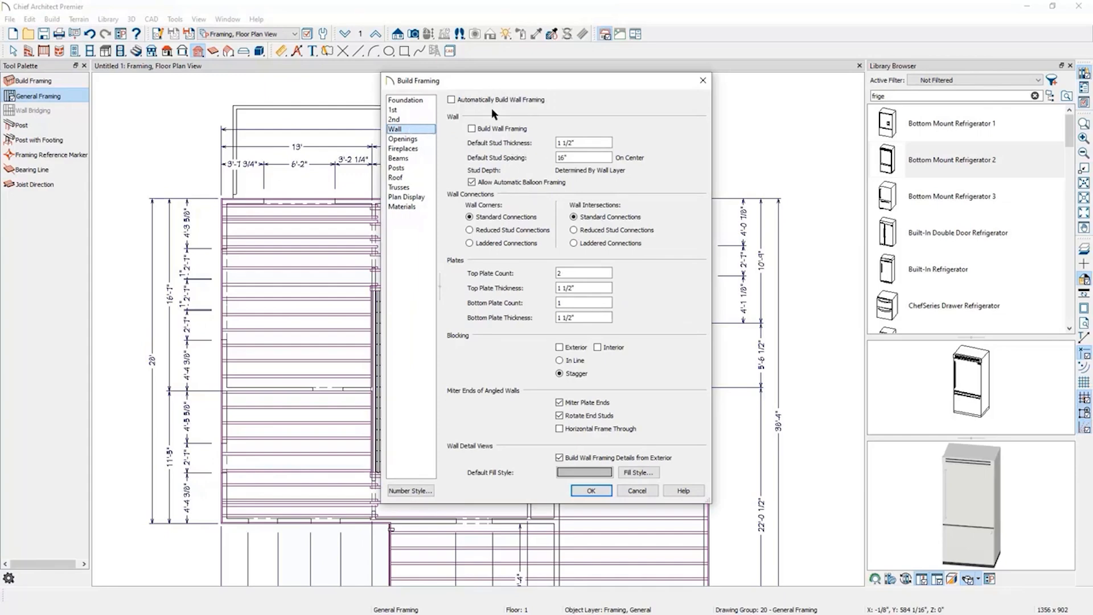
pyautogui.click(451, 99)
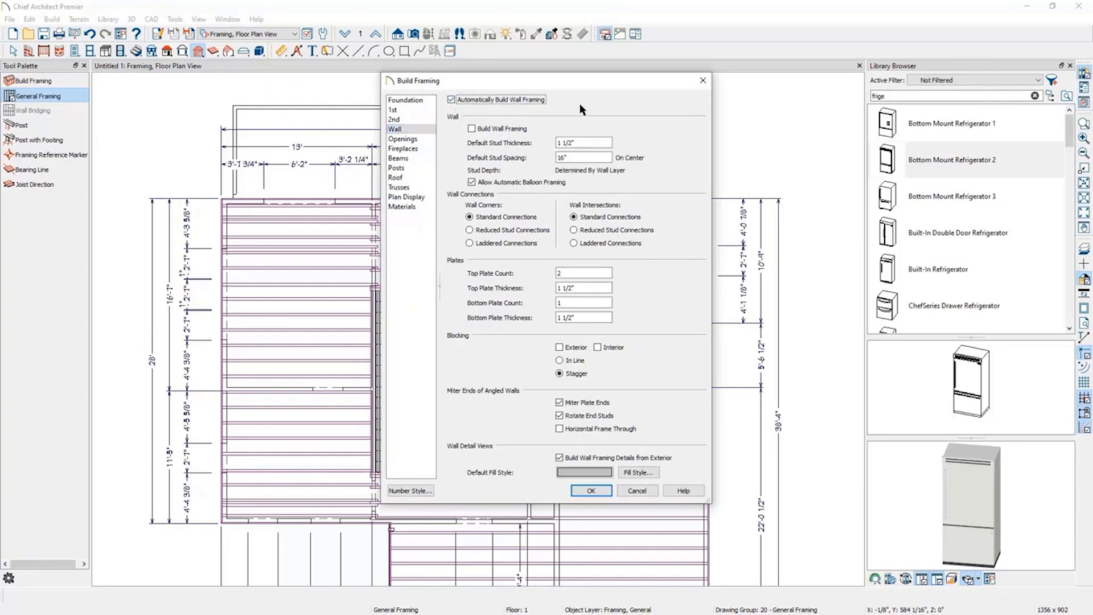
pyautogui.click(579, 145)
pyautogui.click(578, 157)
pyautogui.click(409, 139)
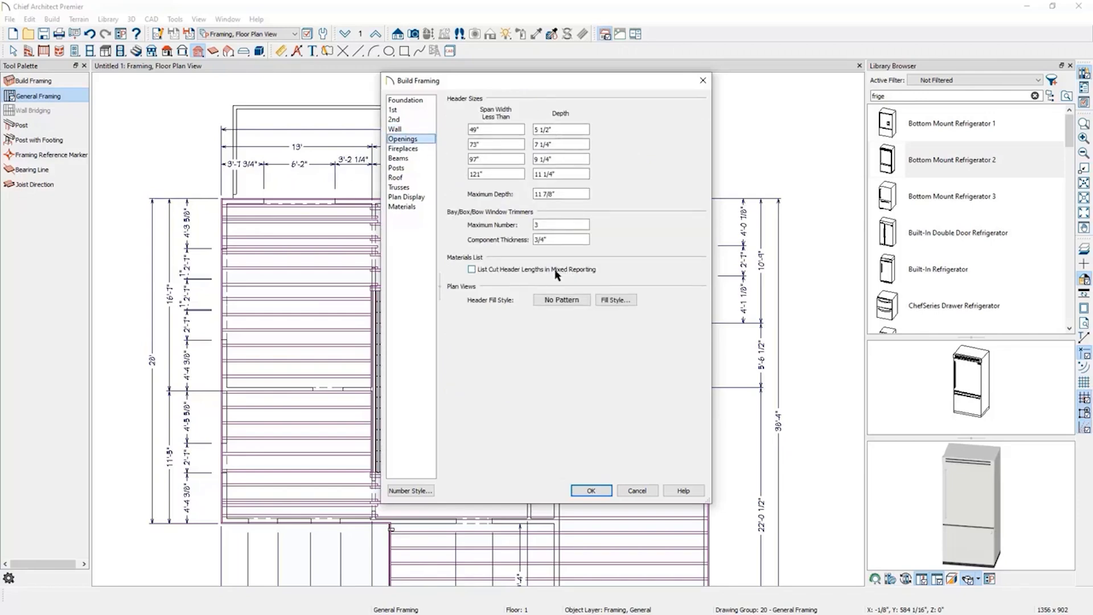
pyautogui.click(421, 129)
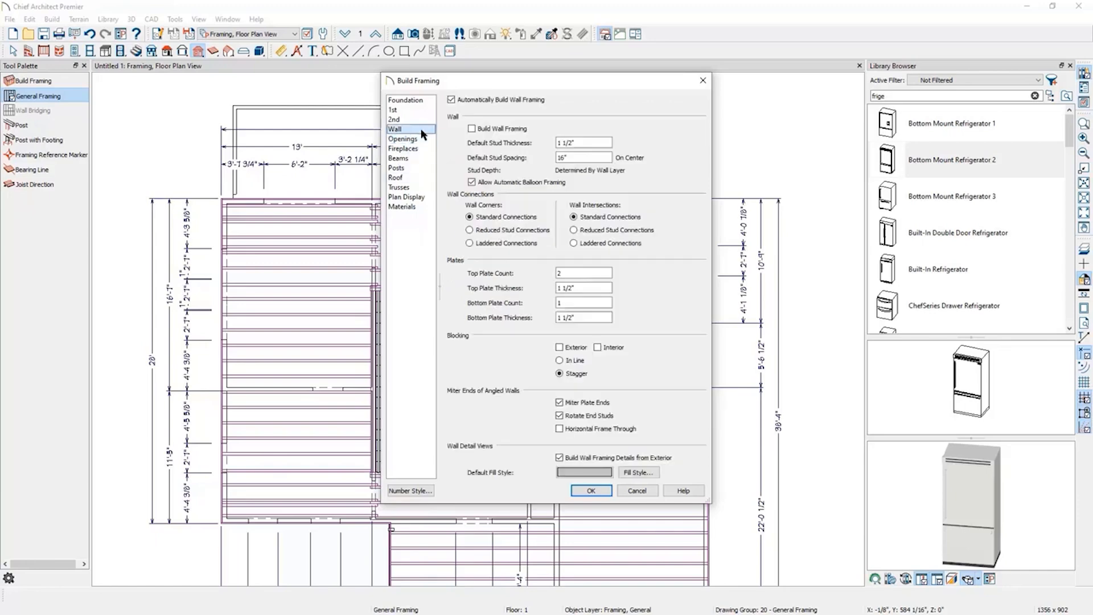
pyautogui.click(591, 493)
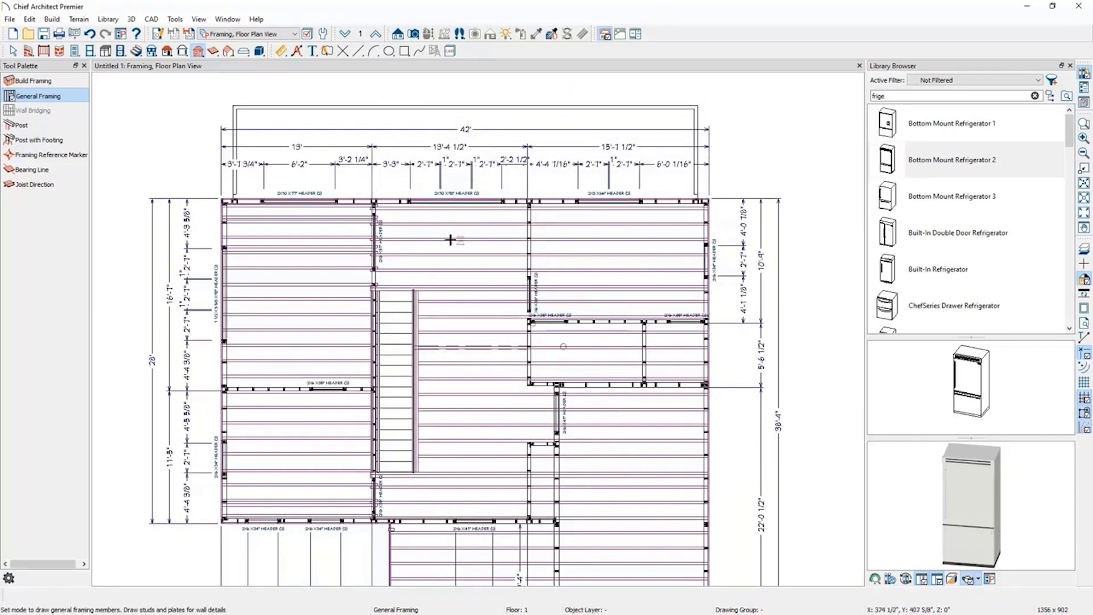
# Open the framing wall detail for a selected first-floor wall and close it again.
pyautogui.press('space')
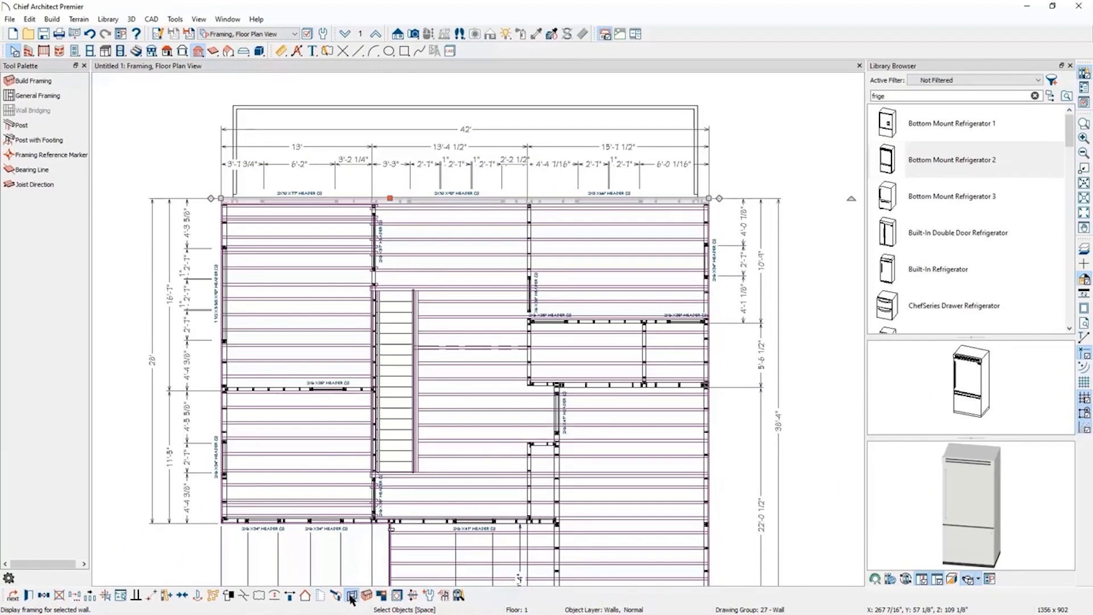
pyautogui.click(516, 552)
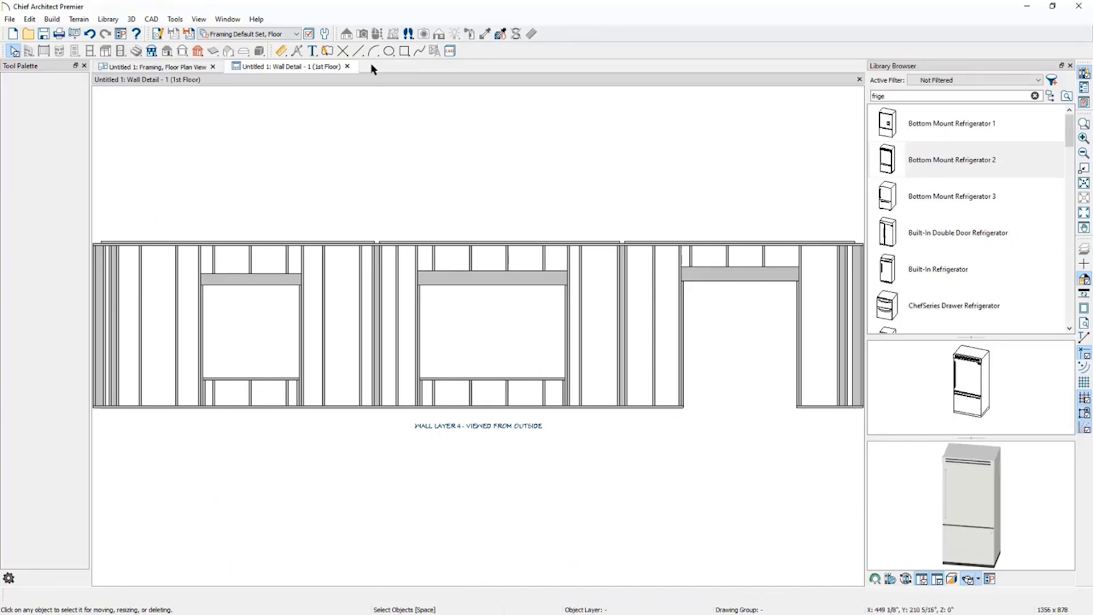
pyautogui.click(347, 68)
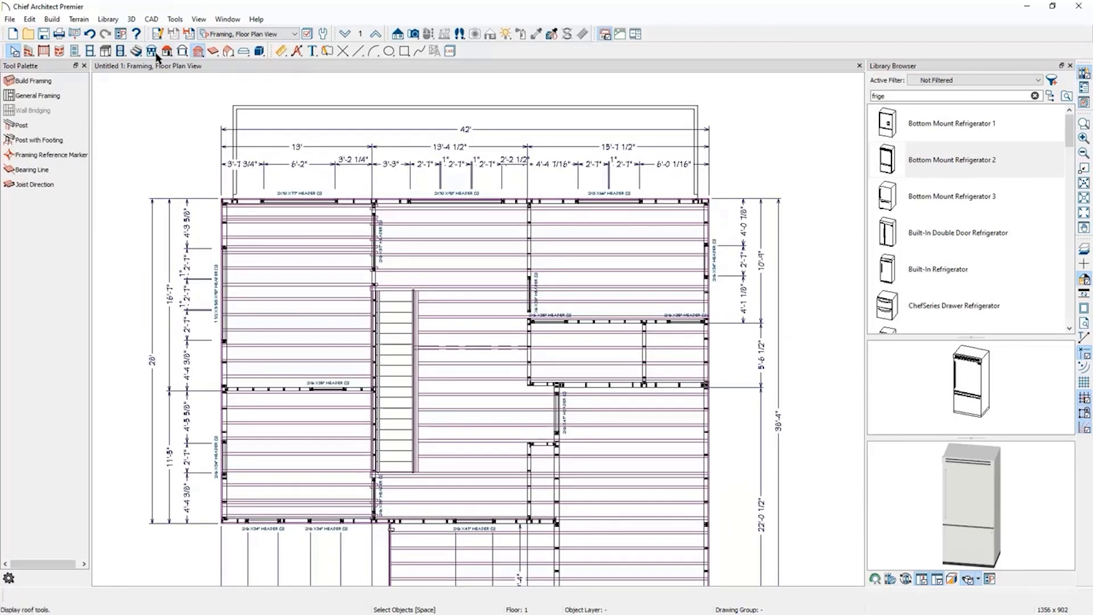
# Enable Automatically Build Roof Framing in the Build Framing roof settings.
pyautogui.click(199, 53)
pyautogui.click(33, 80)
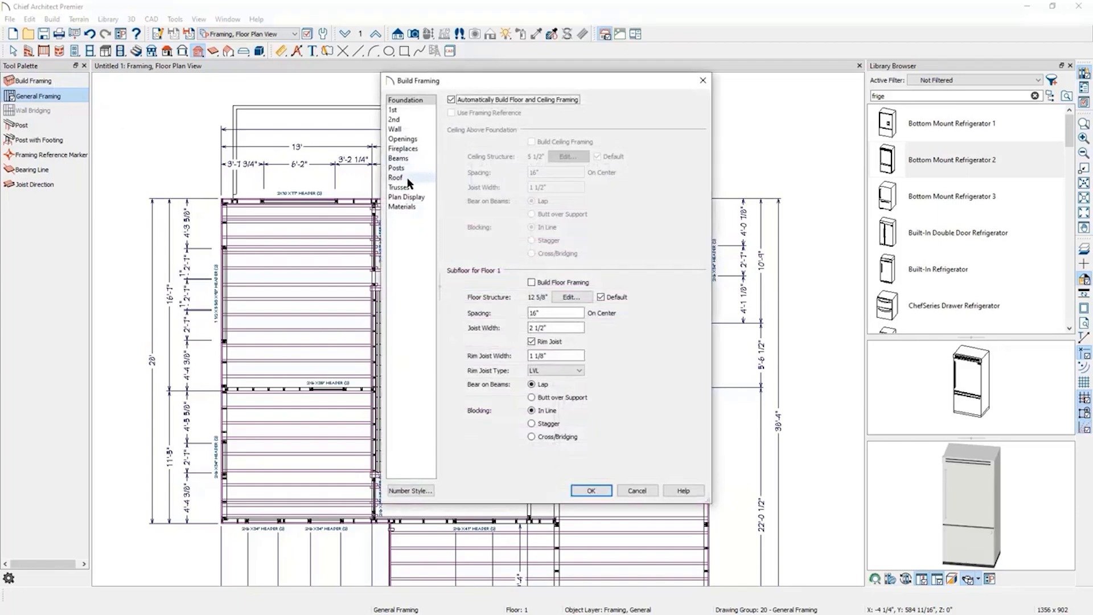
pyautogui.click(402, 178)
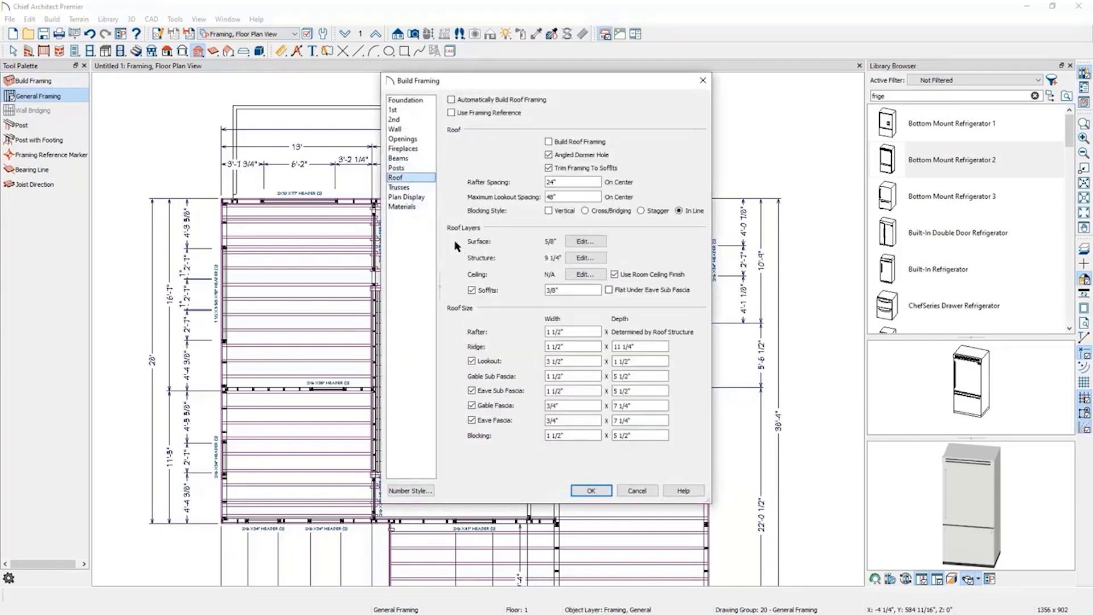
pyautogui.click(587, 258)
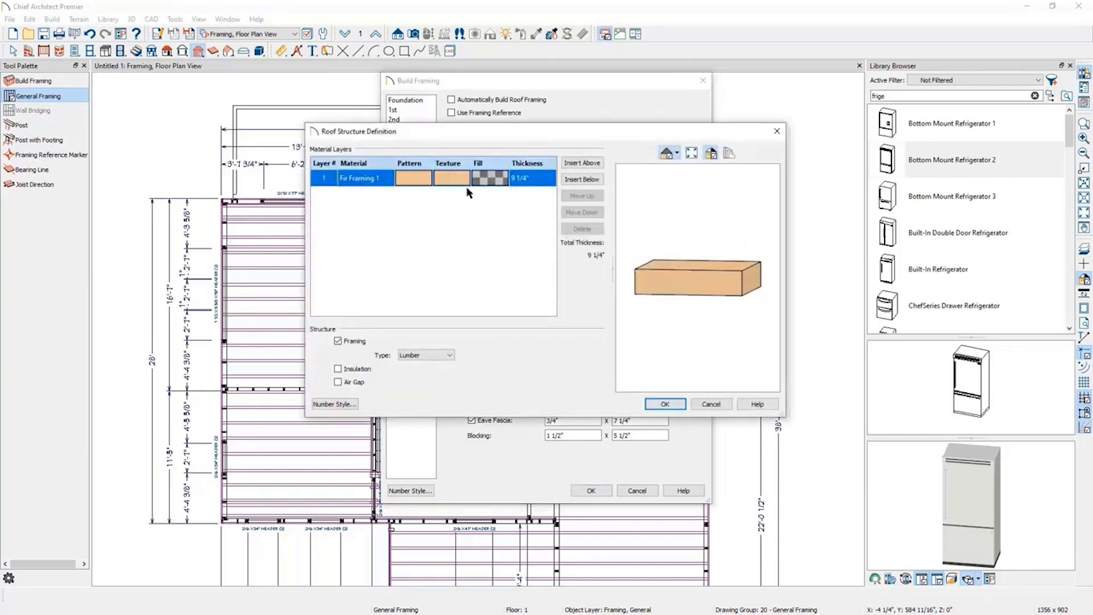
pyautogui.click(775, 133)
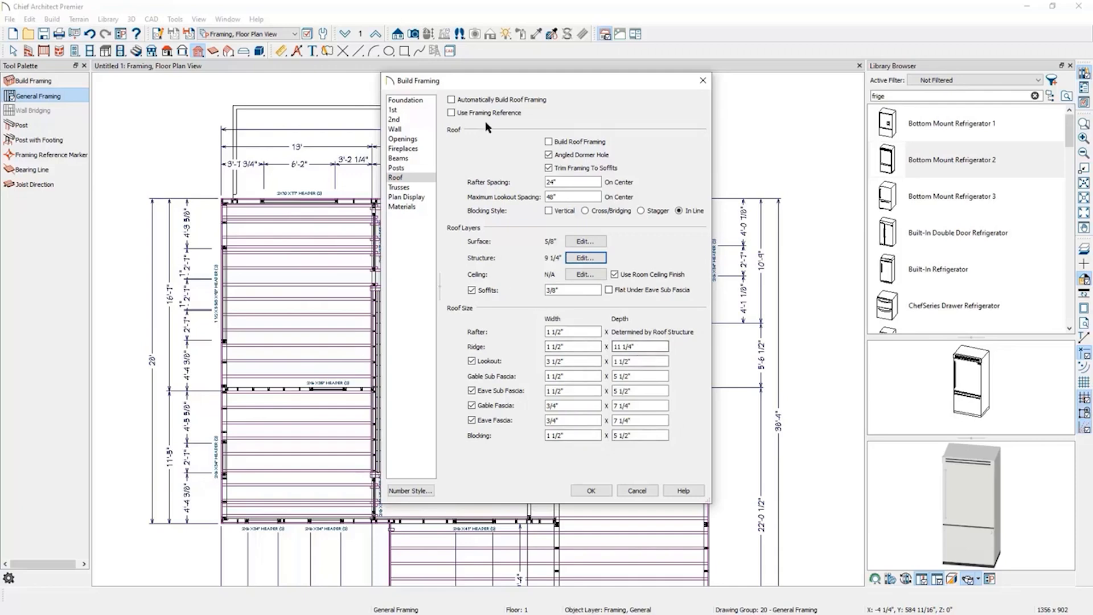
pyautogui.click(484, 101)
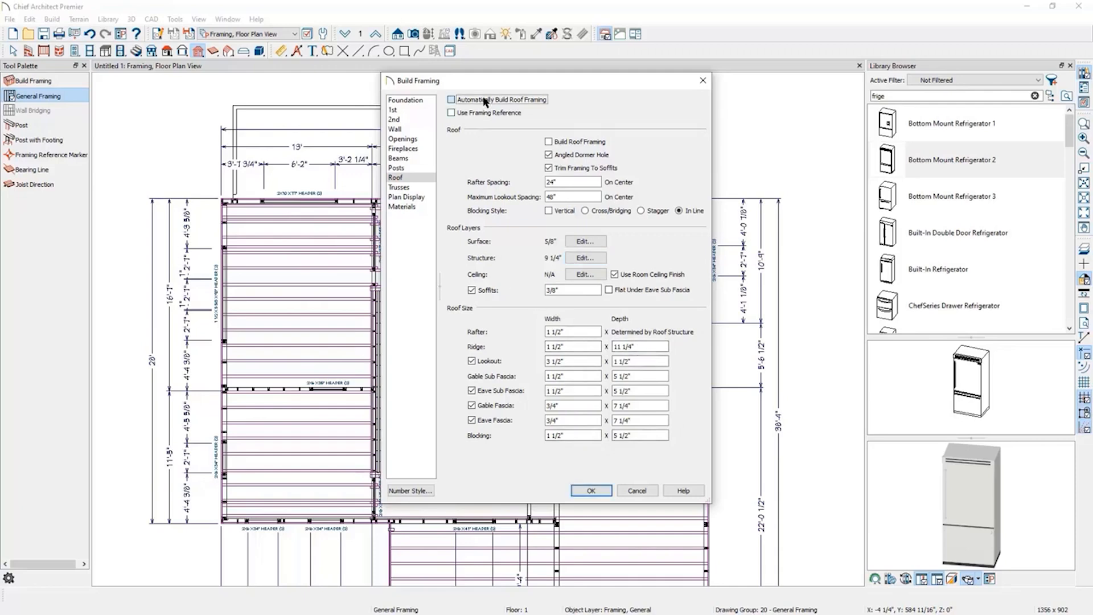
pyautogui.click(595, 489)
# Switch the plan to the Framing, Roof Plan View layer set.
pyautogui.click(280, 36)
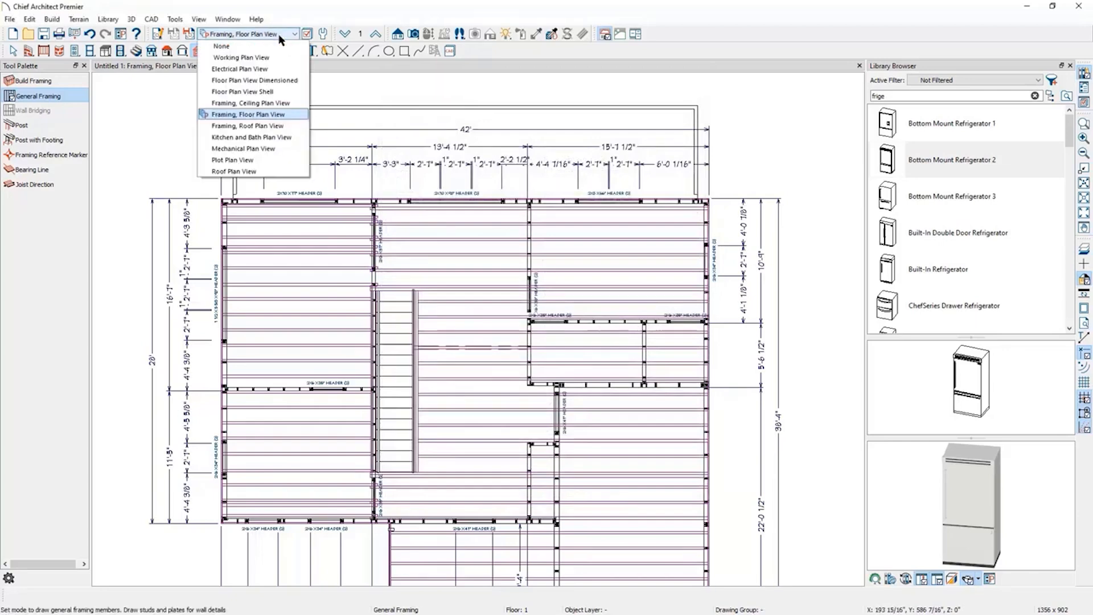
pyautogui.click(281, 125)
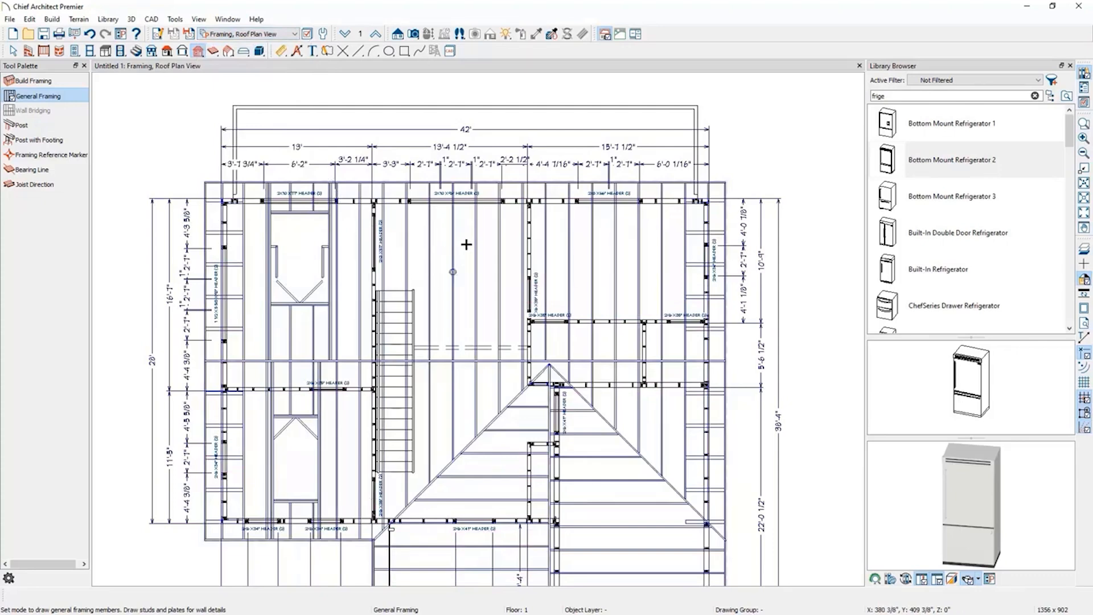
pyautogui.moveTo(465, 361); pyautogui.dragTo(465, 409)
# Open a Perspective Framing Overview and orbit around the framed house.
pyautogui.click(407, 36)
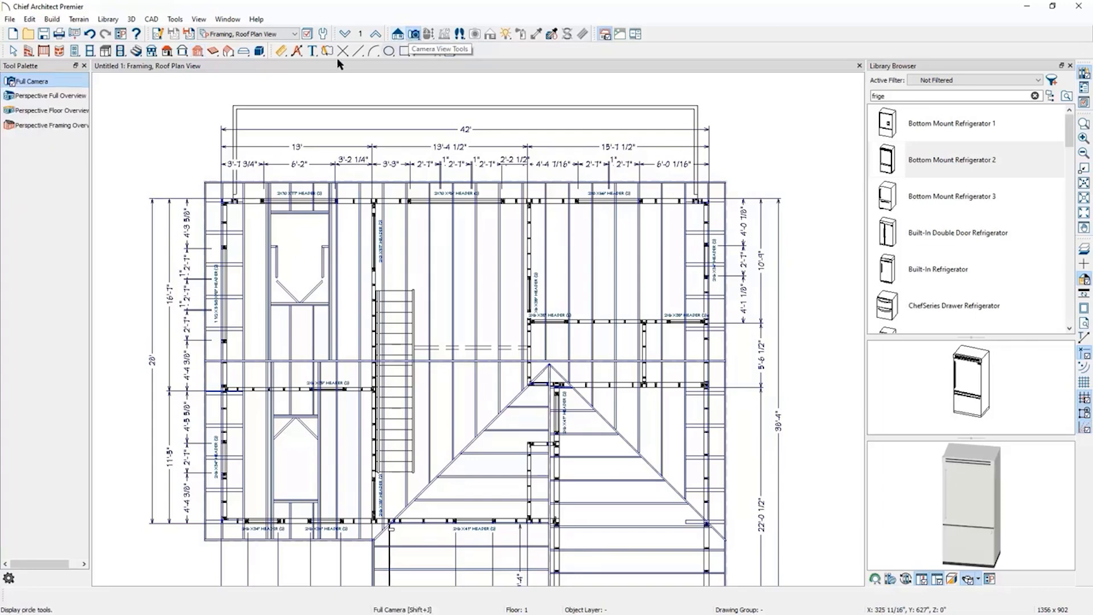
pyautogui.click(46, 126)
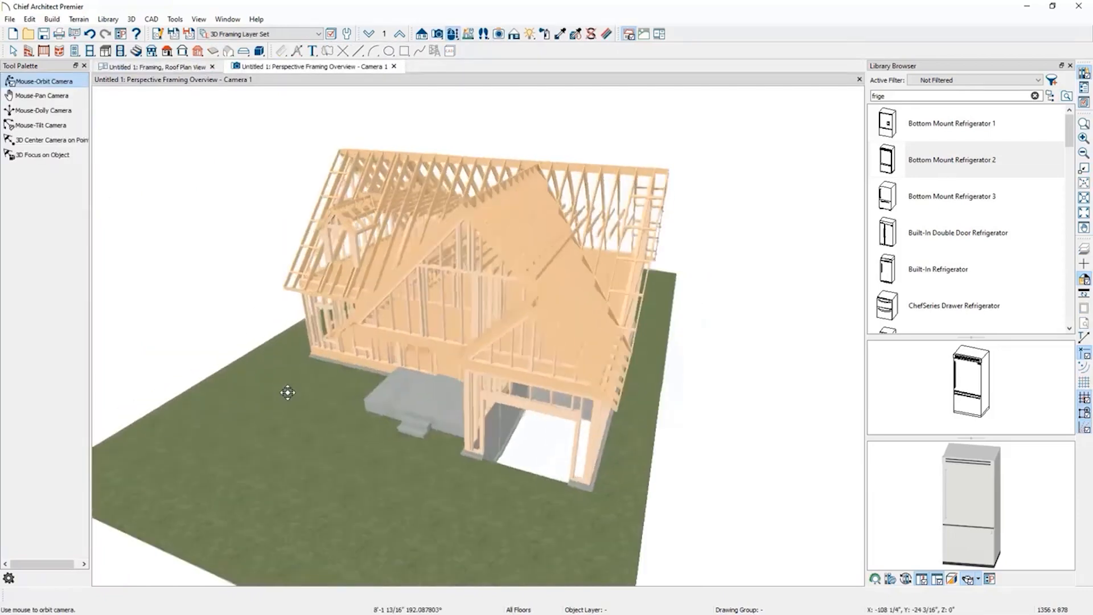
pyautogui.moveTo(288, 392); pyautogui.dragTo(407, 365)
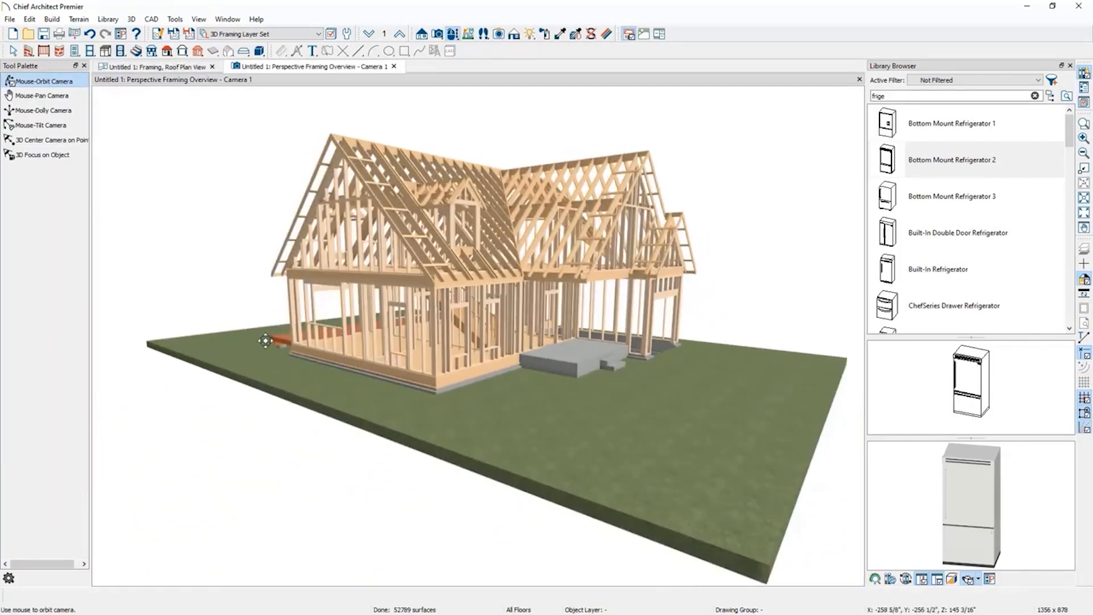
pyautogui.moveTo(690, 398); pyautogui.dragTo(530, 473)
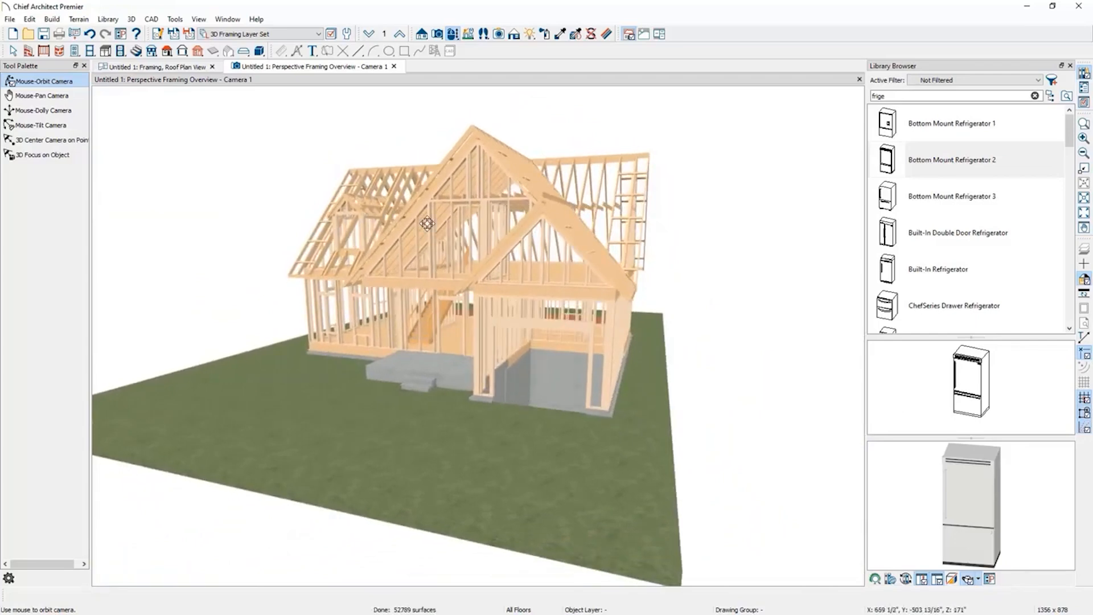
# Close the framing overview and create a new layout.
pyautogui.click(394, 67)
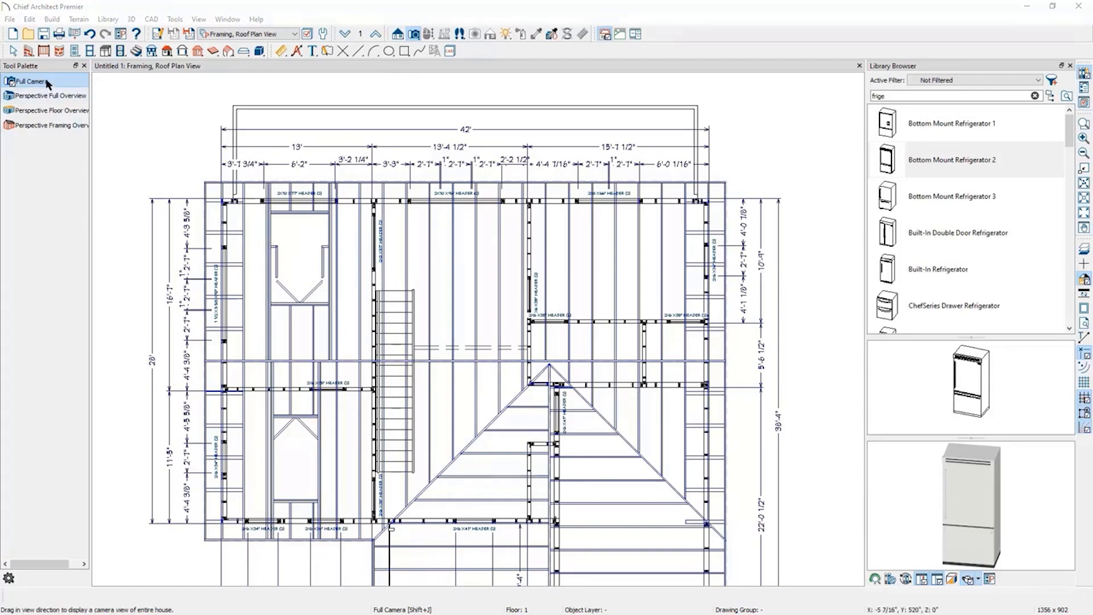
pyautogui.click(11, 20)
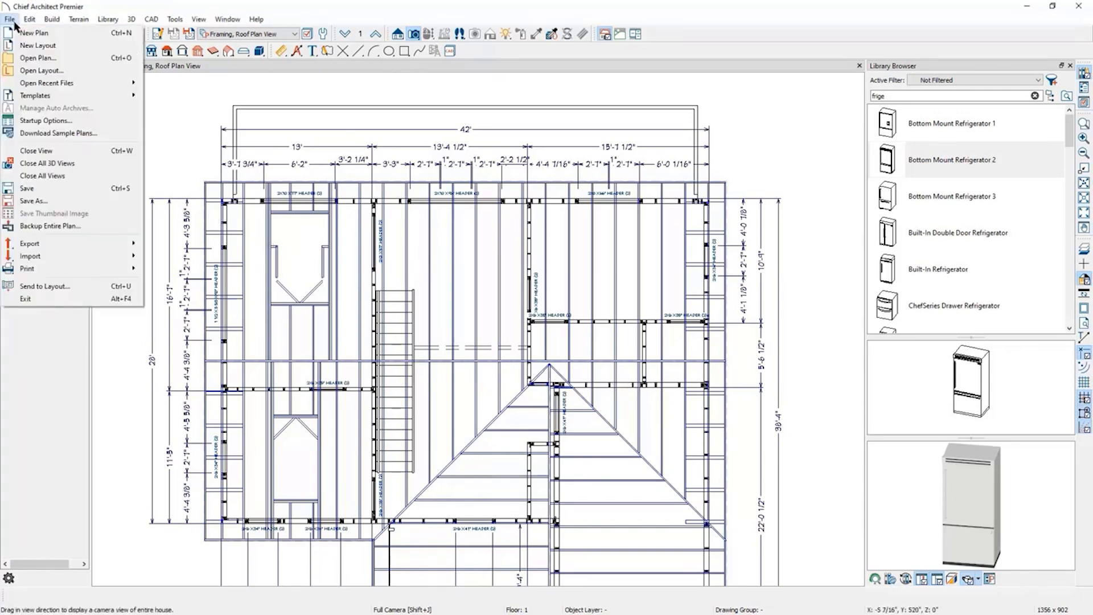
pyautogui.click(38, 45)
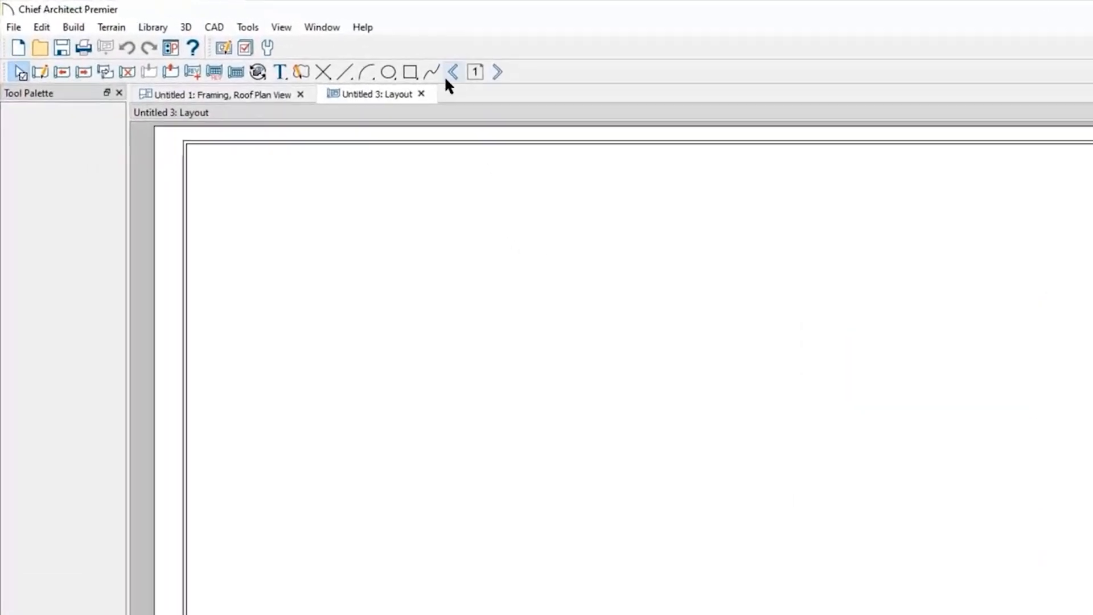
# Examine the title block elements of the layout's page template and move to page 1.
pyautogui.click(453, 73)
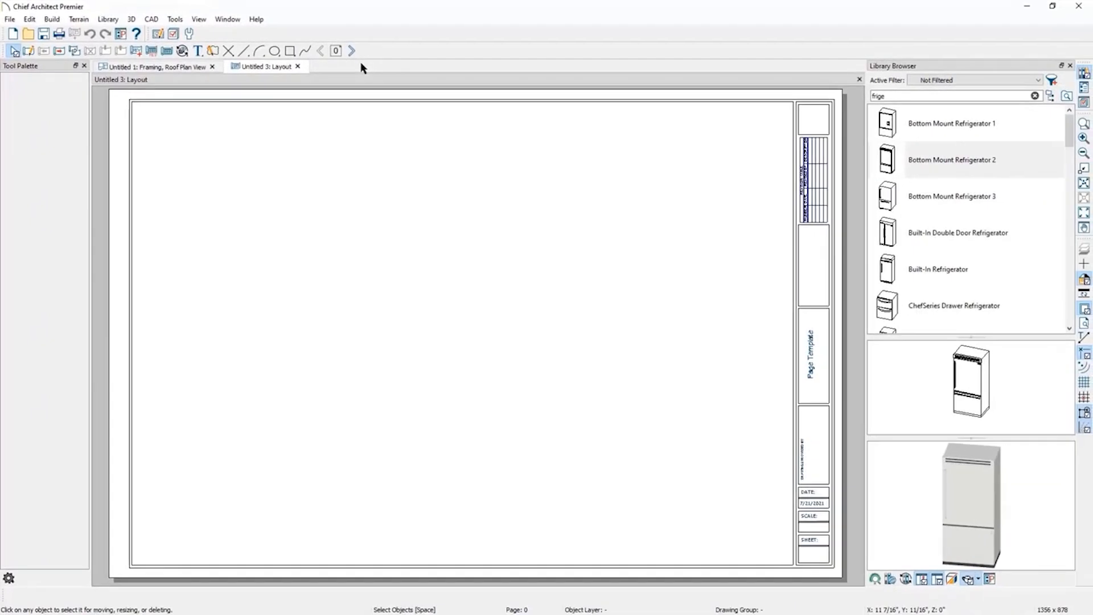
pyautogui.click(348, 99)
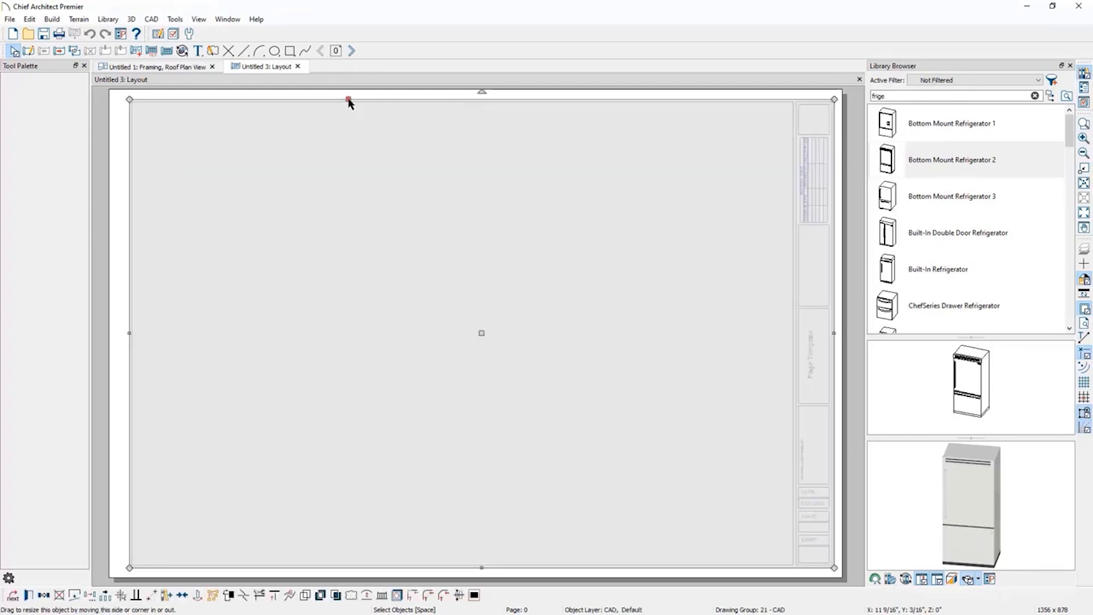
pyautogui.click(408, 112)
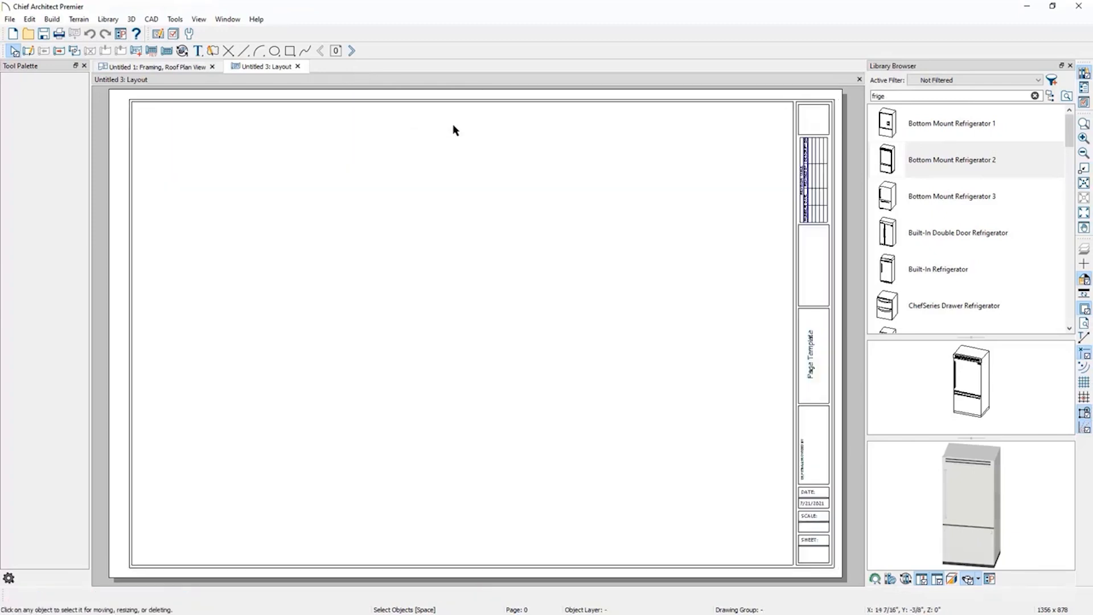
pyautogui.click(813, 204)
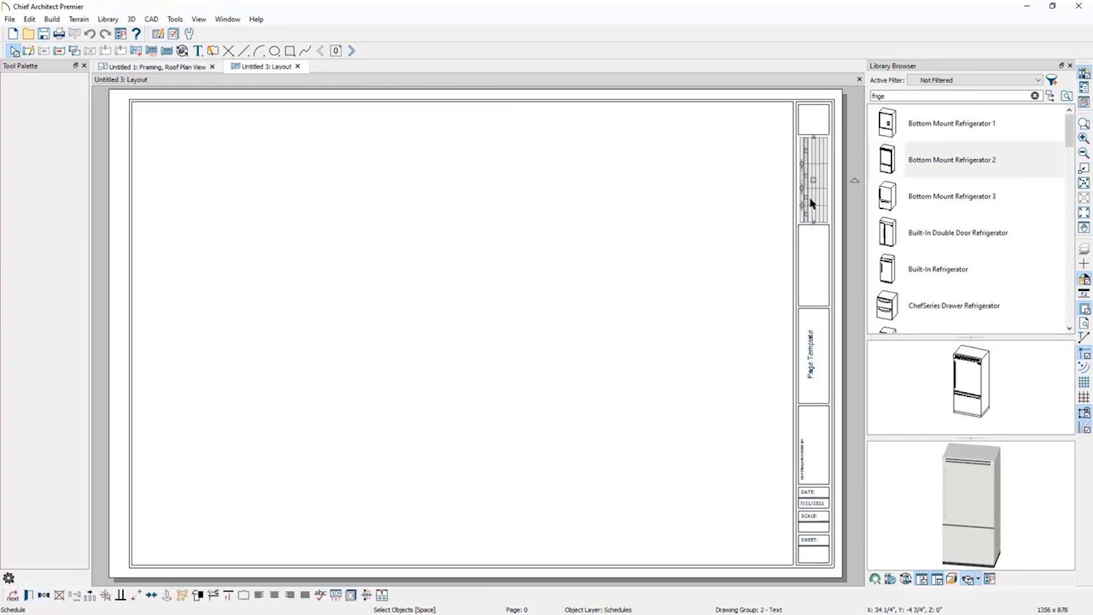
pyautogui.click(818, 493)
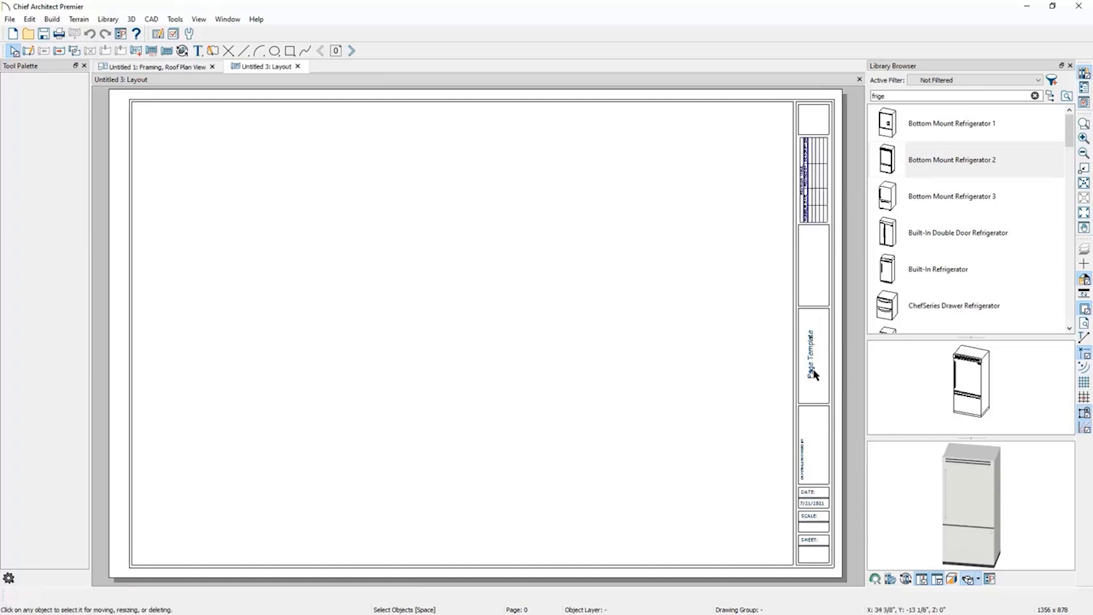
pyautogui.click(816, 370)
pyautogui.click(808, 466)
pyautogui.click(353, 52)
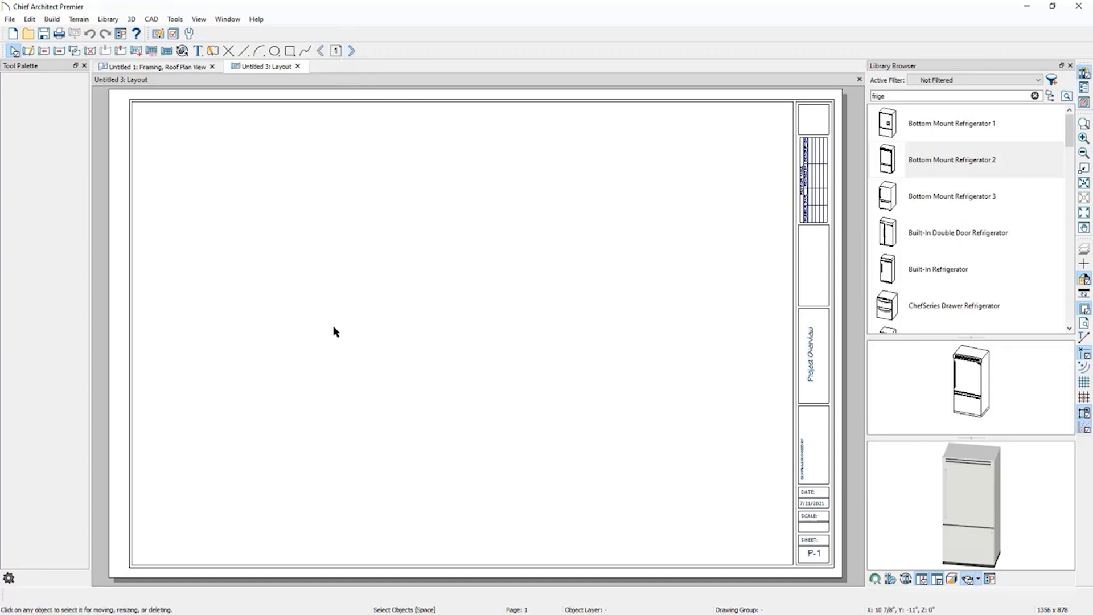
# Create a Perspective Full Overview of the house, adjust the view, and send it to the layout.
pyautogui.click(176, 70)
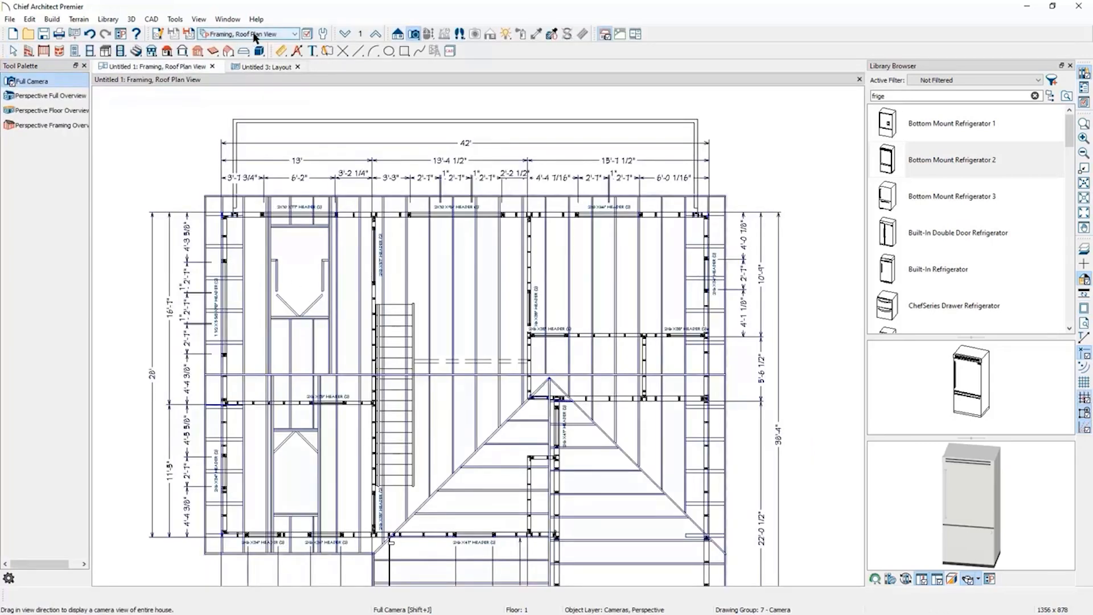
pyautogui.click(60, 96)
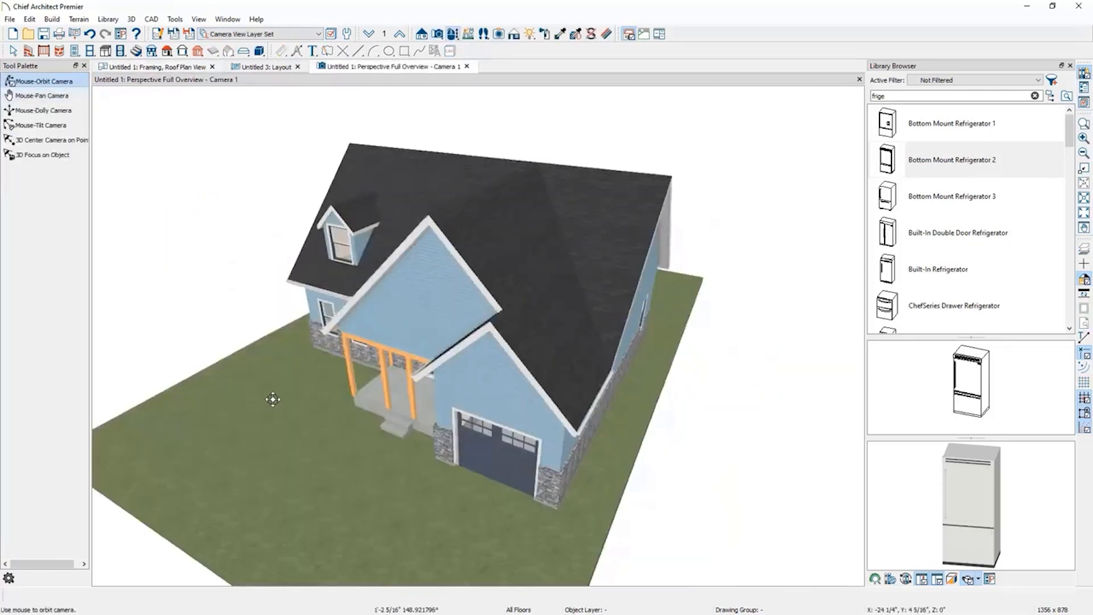
pyautogui.moveTo(622, 231); pyautogui.dragTo(581, 327)
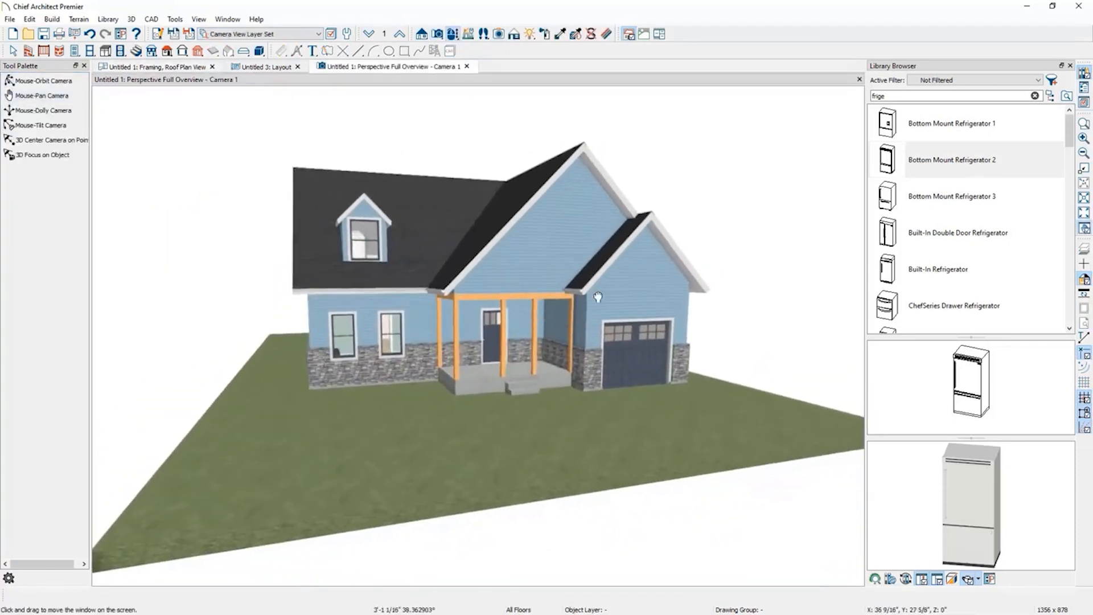
pyautogui.scroll(3, 529, 350)
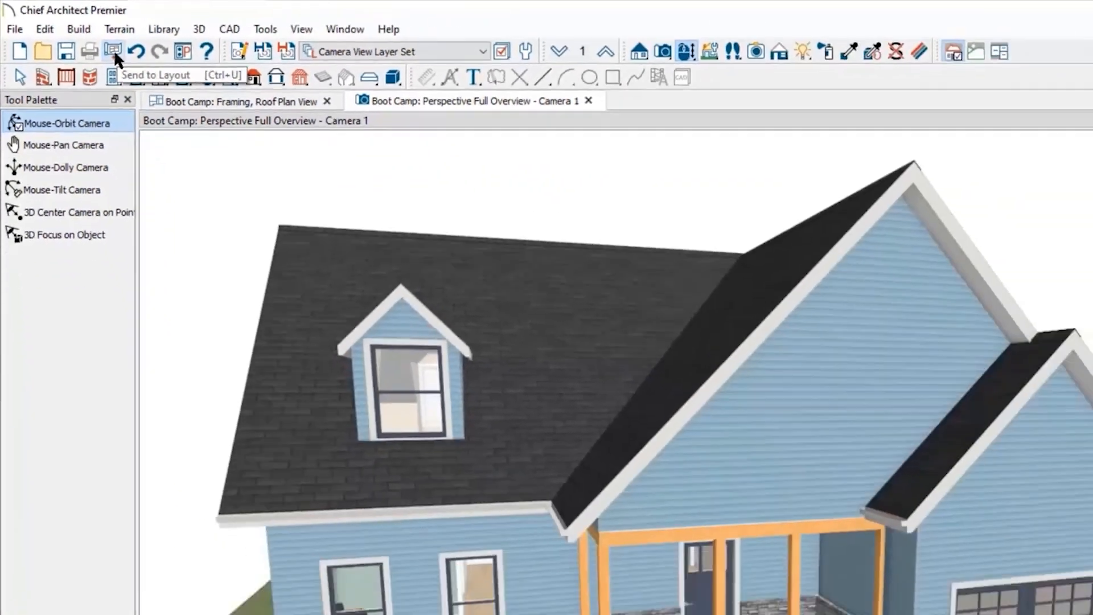
pyautogui.click(176, 77)
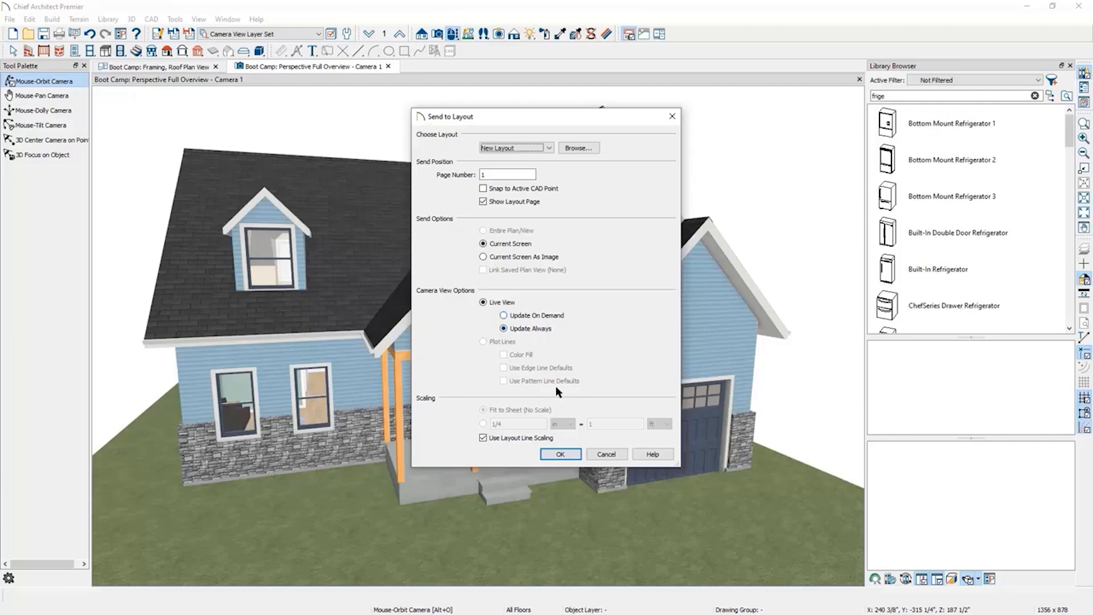
# Send the current perspective camera view to a new layout with live updating, and enlarge its layout box toward the sheet's upper left.
pyautogui.click(561, 455)
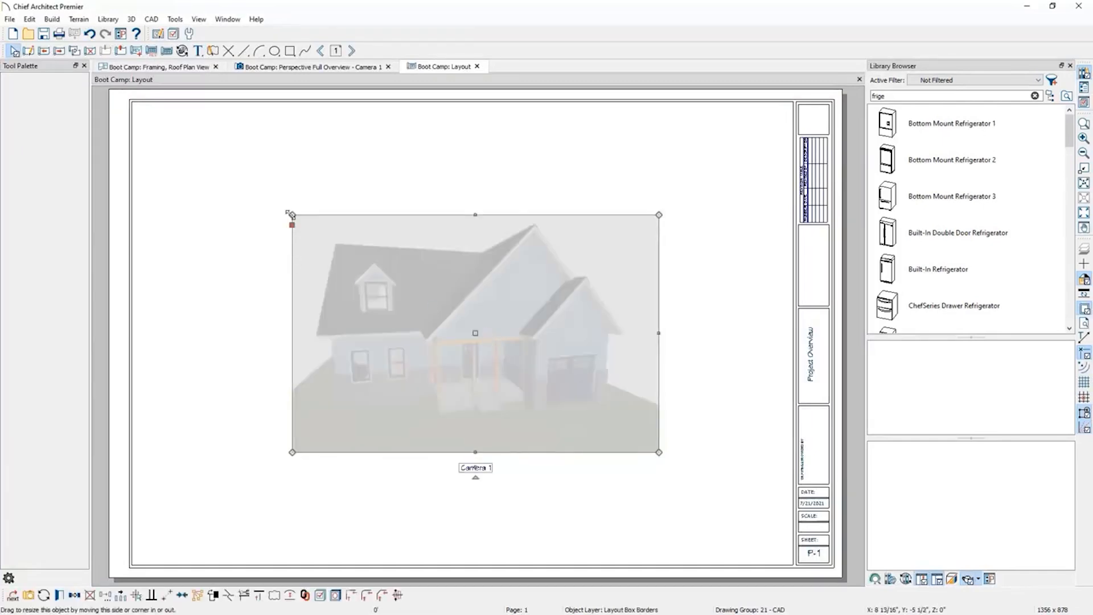
pyautogui.moveTo(291, 215)
pyautogui.mouseDown()
pyautogui.moveTo(254, 173)
pyautogui.moveTo(271, 144)
pyautogui.moveTo(269, 192)
pyautogui.moveTo(292, 215)
pyautogui.mouseUp()
pyautogui.moveTo(292, 214); pyautogui.dragTo(203, 138)
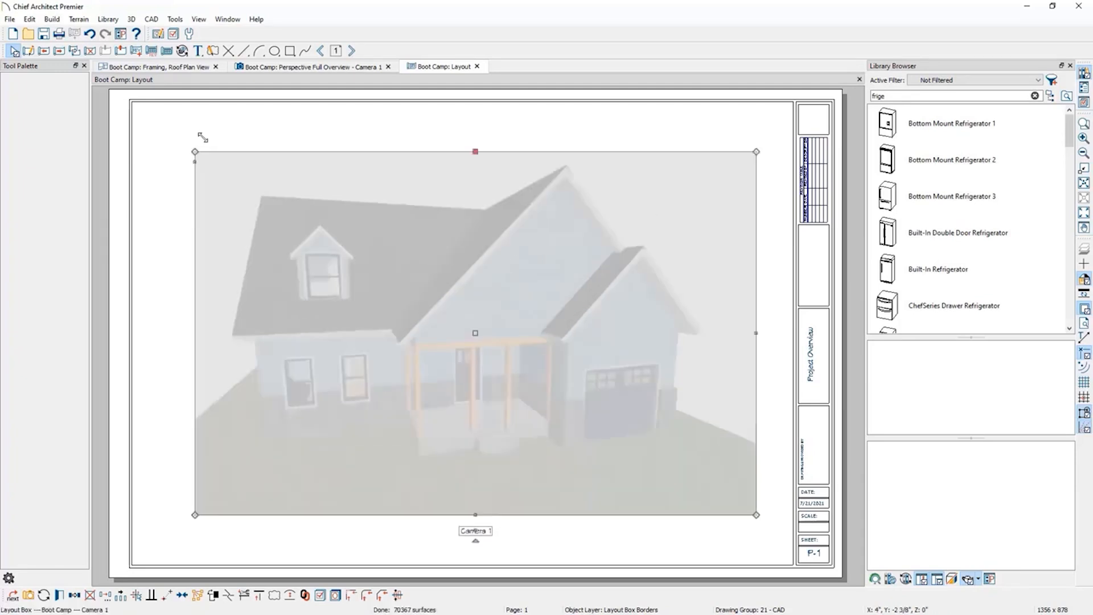
pyautogui.click(202, 138)
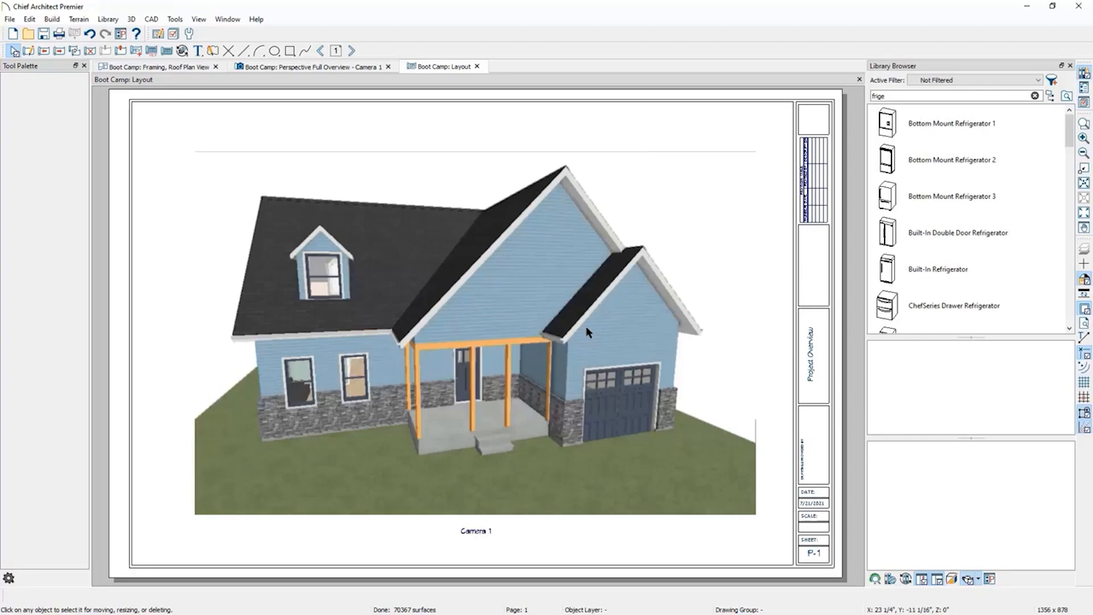
# Select the camera view on the layout and update its live view.
pyautogui.scroll(3, 595, 313)
pyautogui.scroll(4, 589, 332)
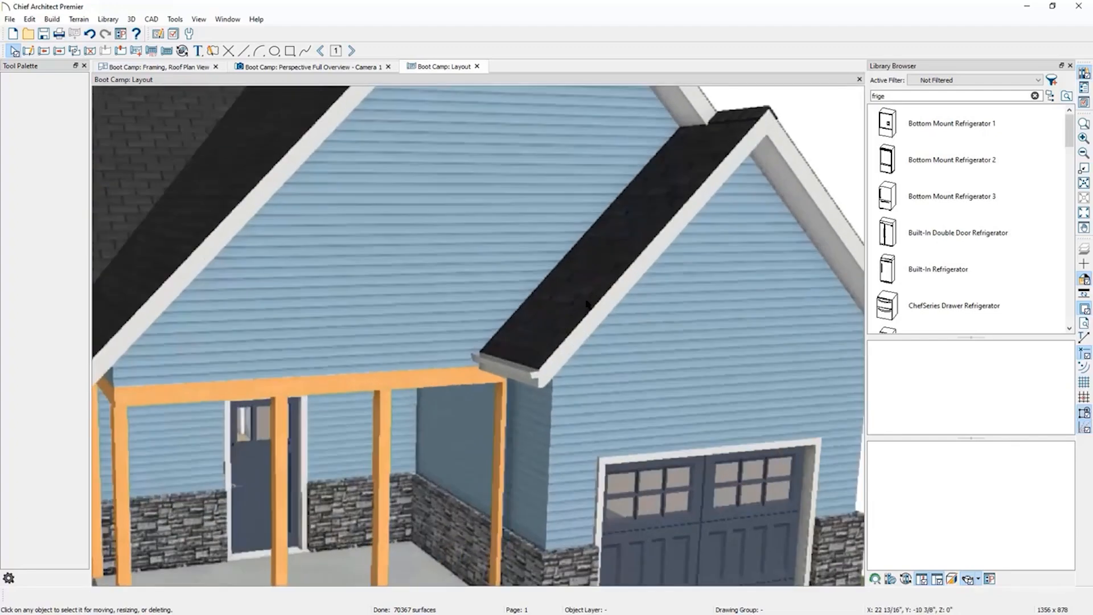
pyautogui.scroll(-5, 618, 276)
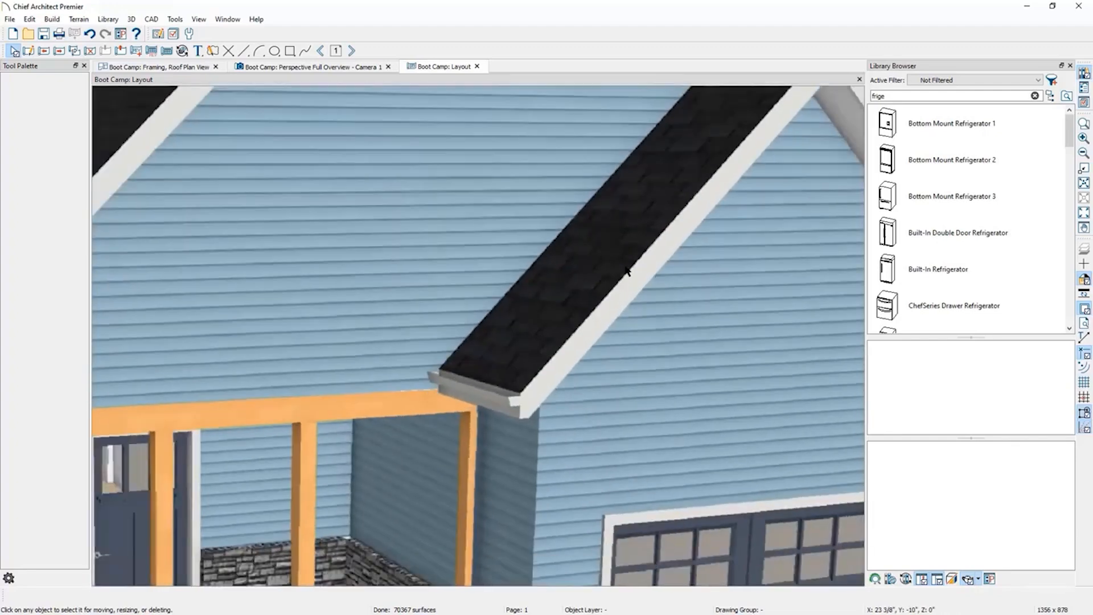
pyautogui.scroll(-4, 615, 279)
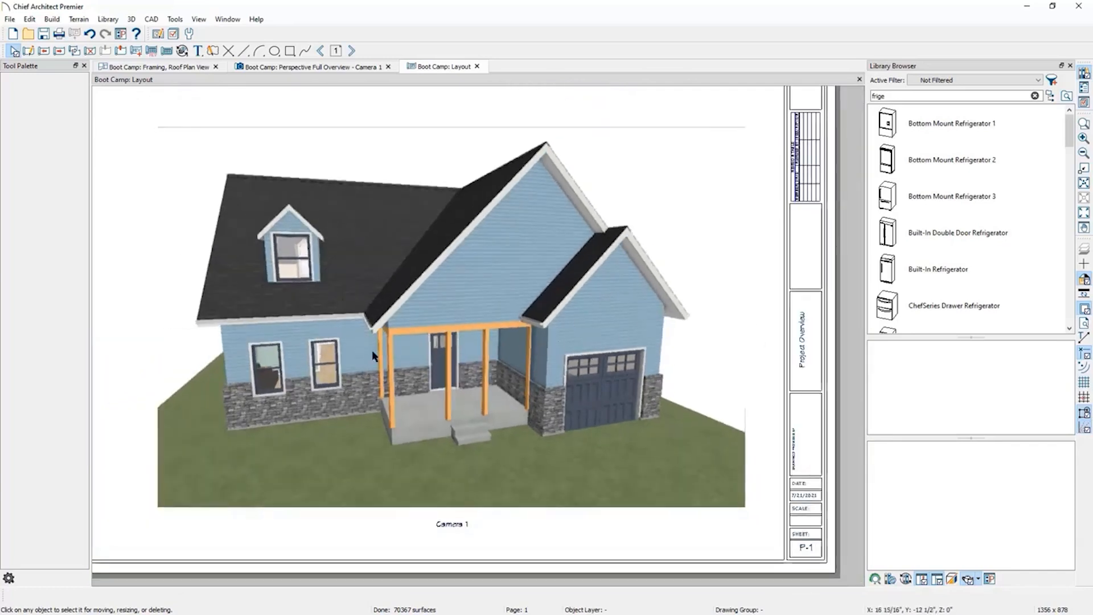
pyautogui.click(412, 348)
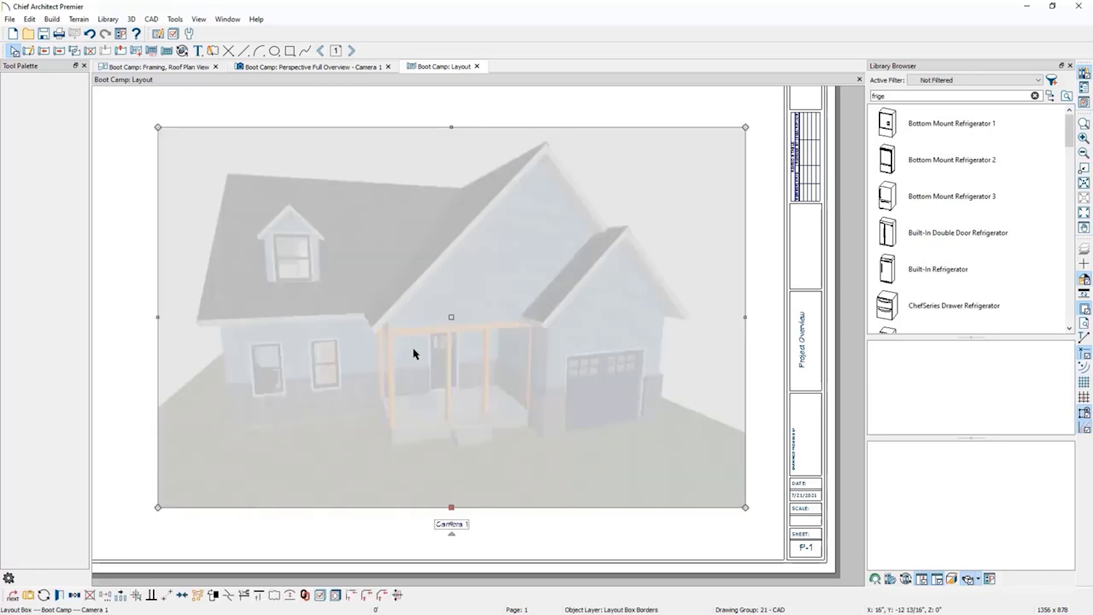
pyautogui.click(44, 597)
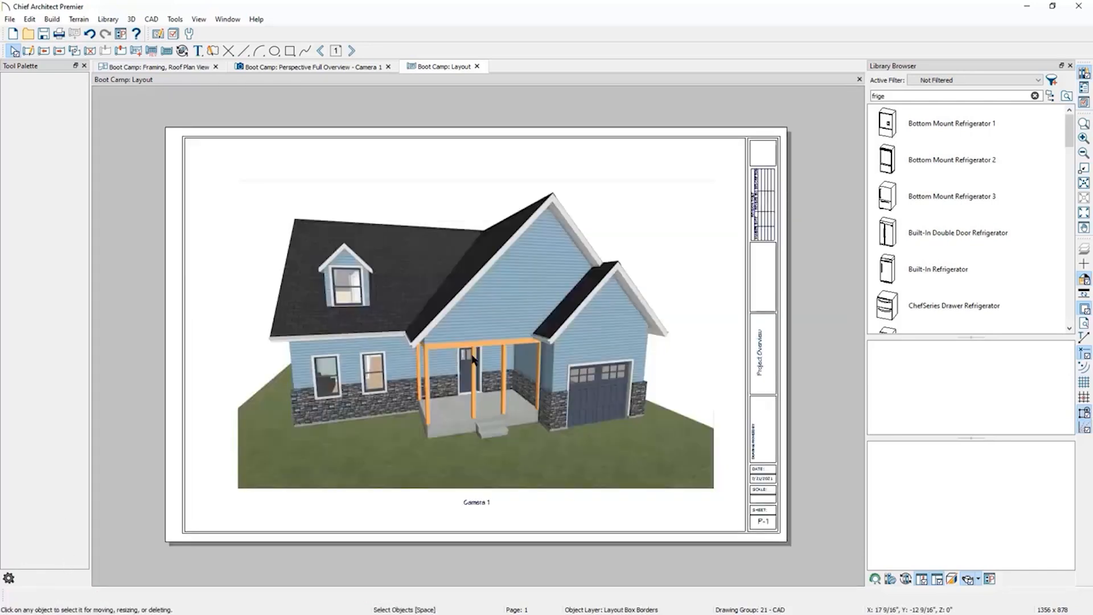
# In the framing plan tab, pick the Cross Section/Elevation tool and switch the saved plan view to Floor Plan View Shell.
pyautogui.click(168, 69)
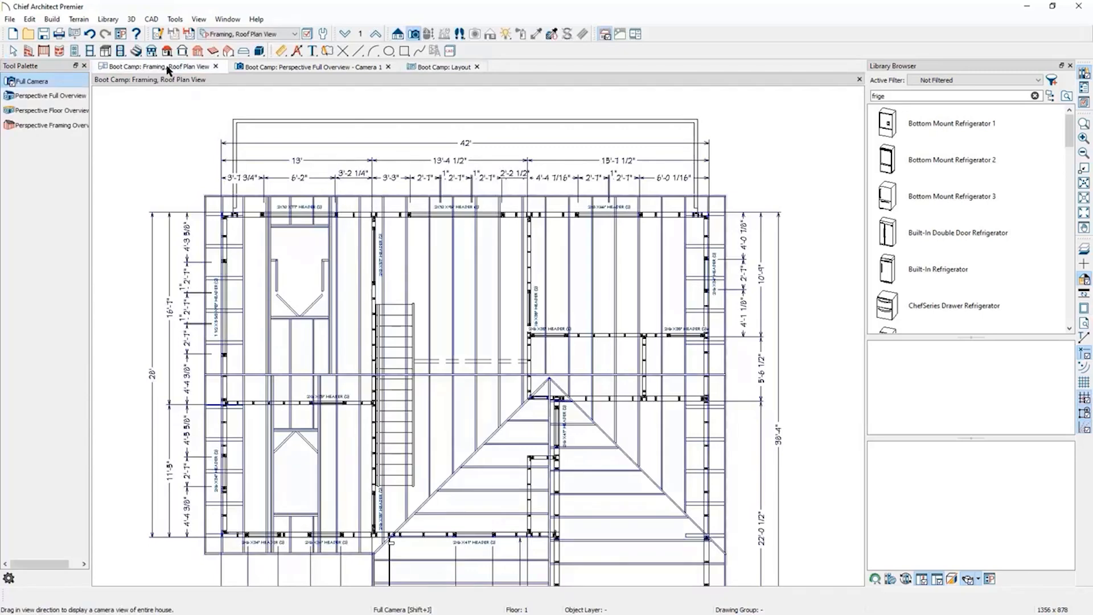
pyautogui.click(399, 35)
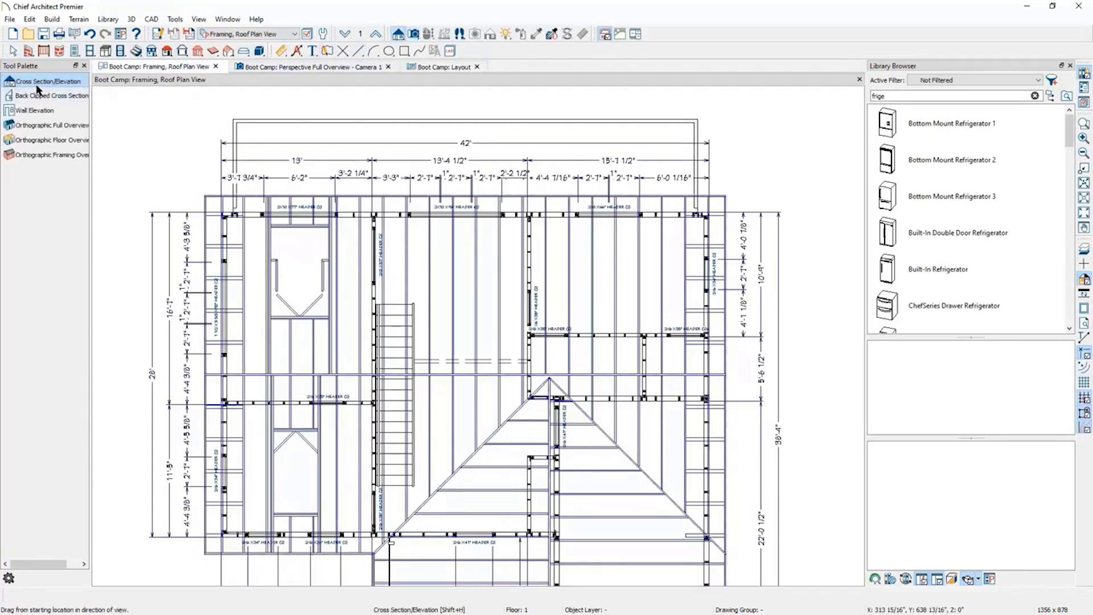
pyautogui.scroll(-2, 412, 105)
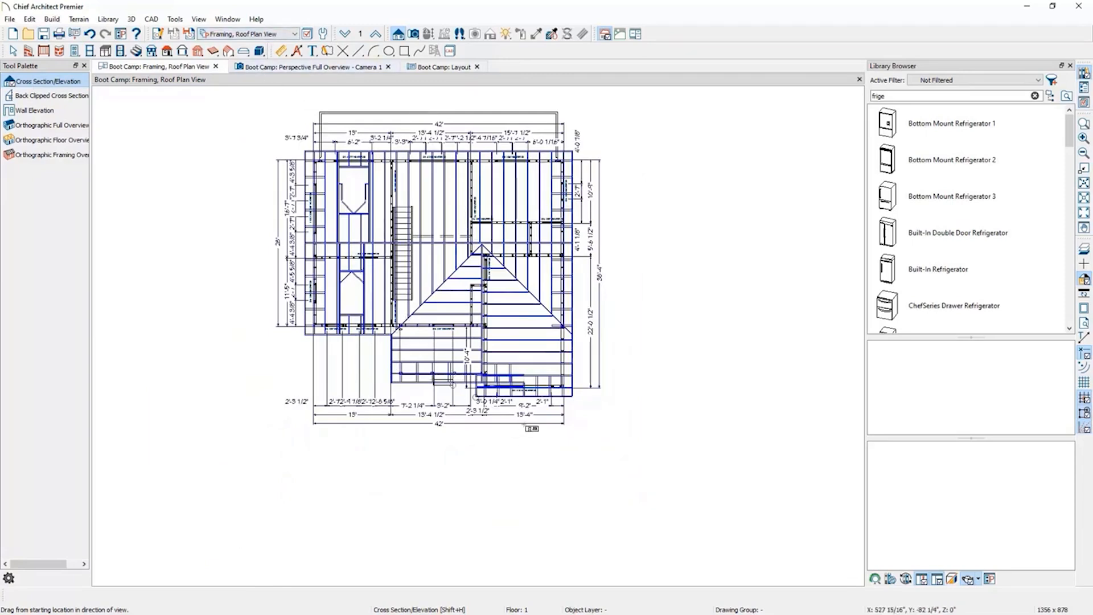
pyautogui.click(292, 35)
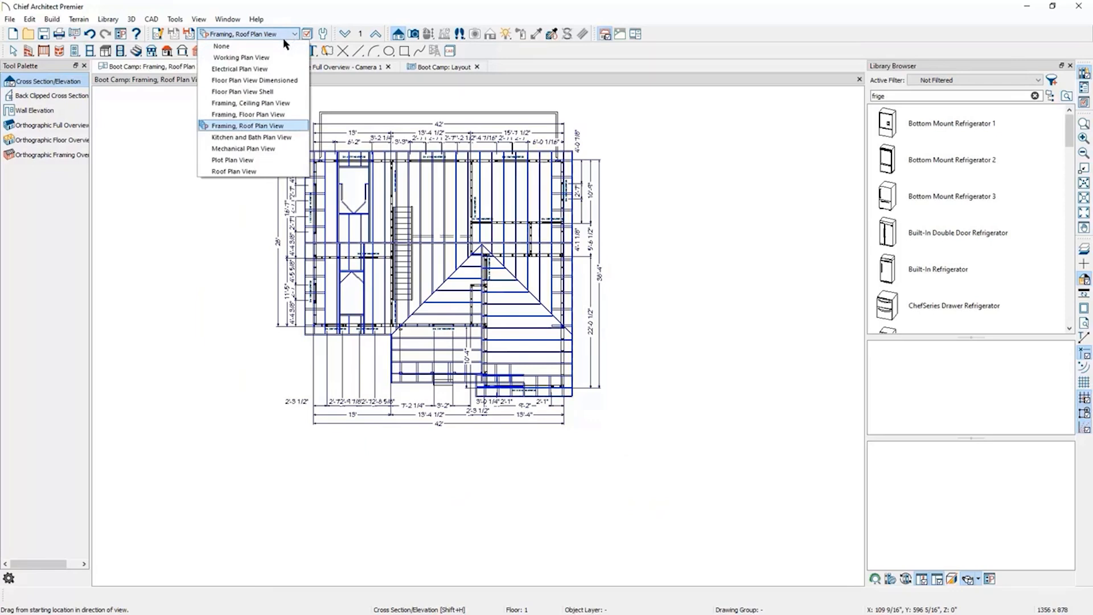
pyautogui.click(272, 92)
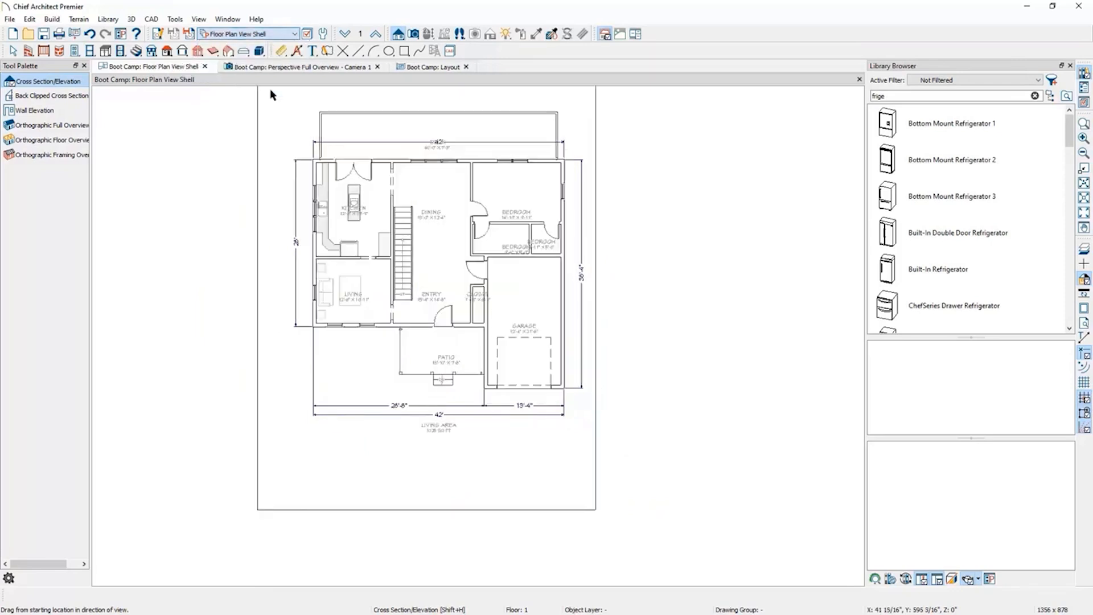
# Draw an elevation camera from below the patio pointing straight up toward the house front.
pyautogui.scroll(1, 428, 109)
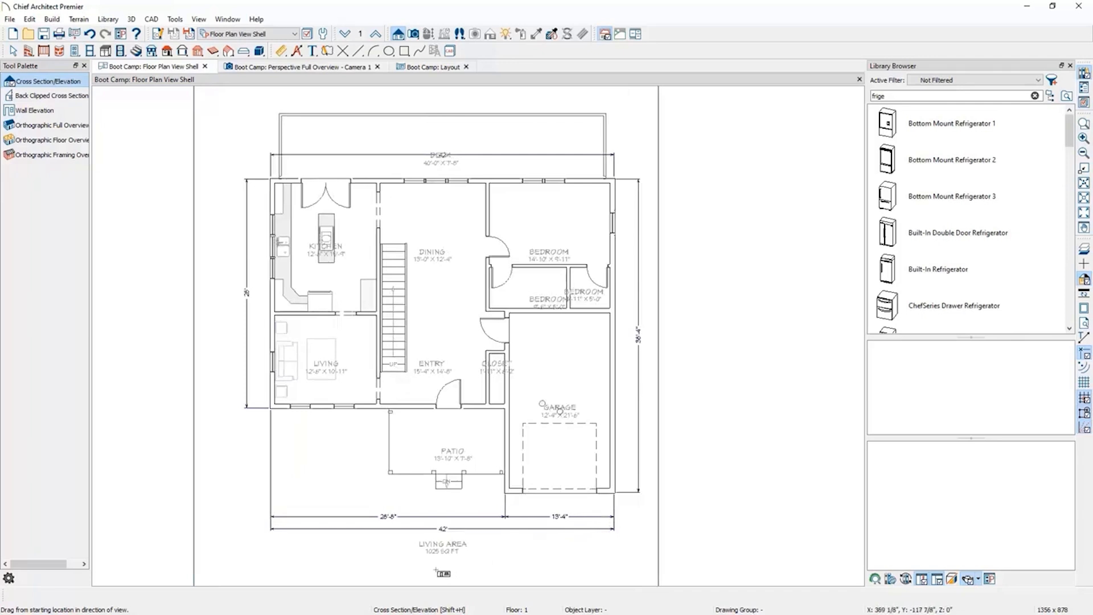
pyautogui.moveTo(438, 568); pyautogui.dragTo(437, 454)
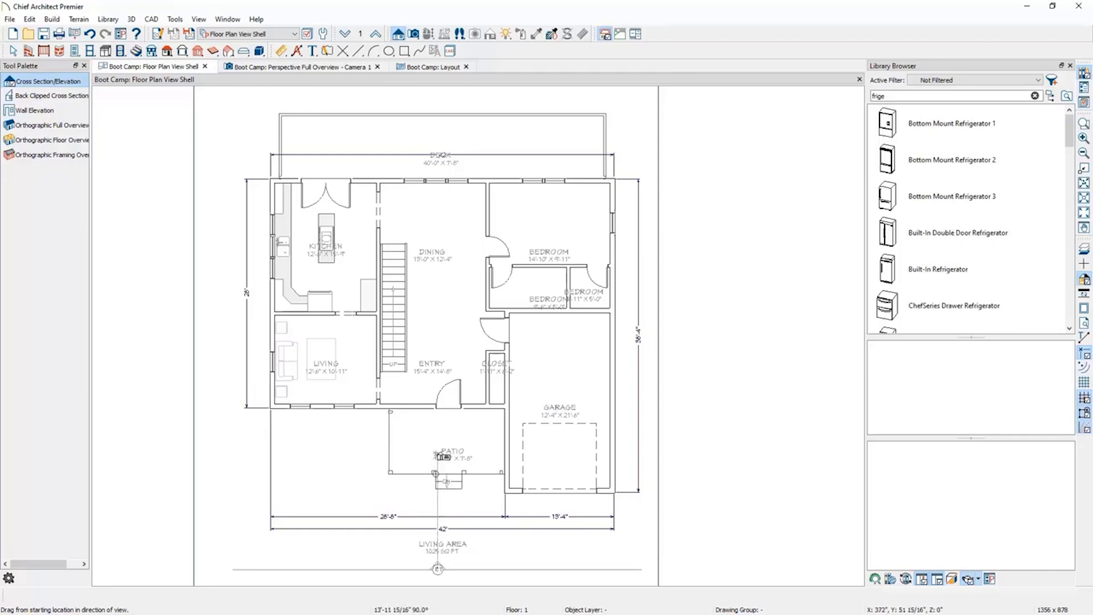
pyautogui.moveTo(439, 456); pyautogui.dragTo(439, 454)
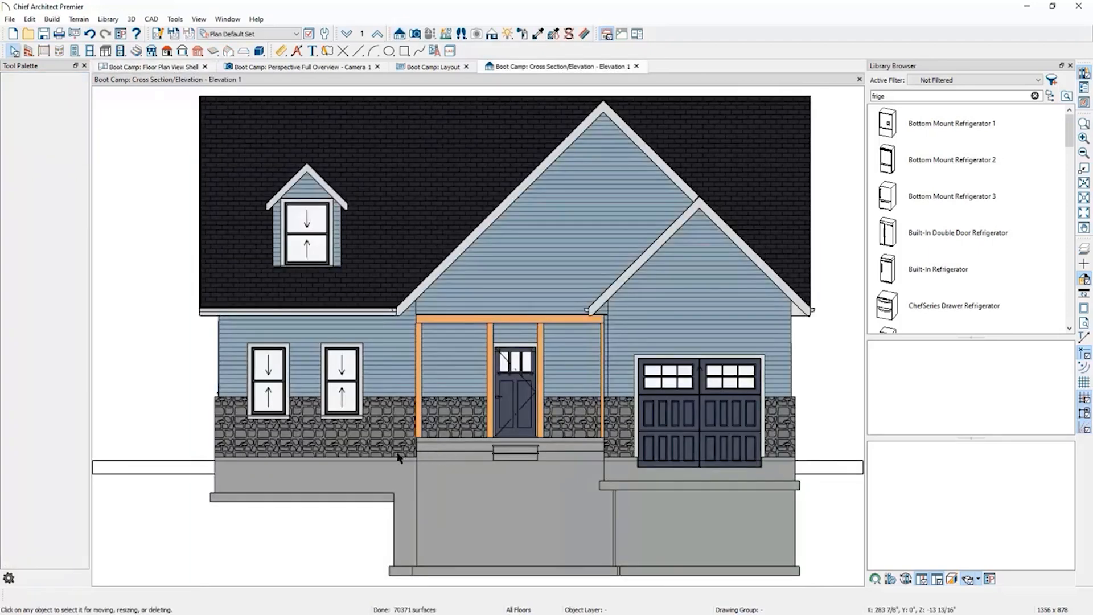
# Send the elevation's current screen to page 2 of the Boot Camp layout.
pyautogui.scroll(-2, 399, 458)
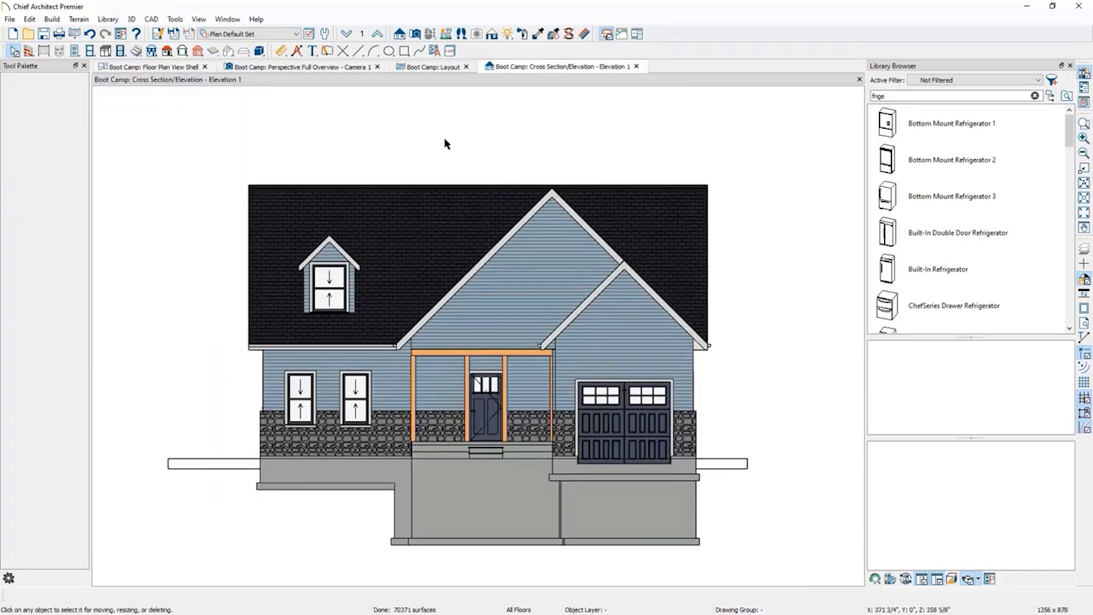
pyautogui.click(76, 38)
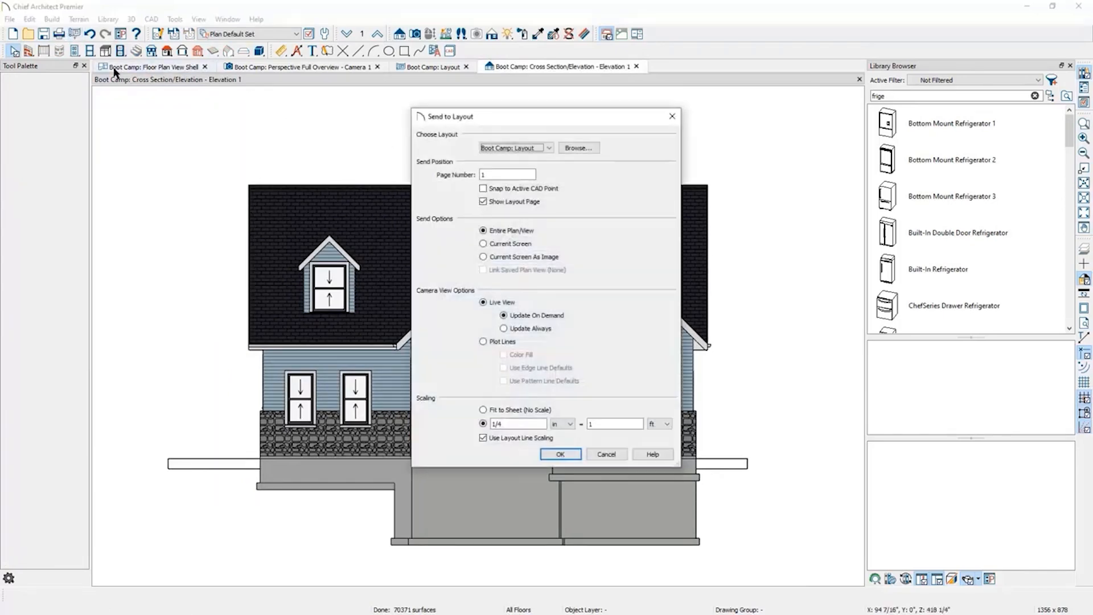
pyautogui.doubleClick(489, 172)
pyautogui.write('2')
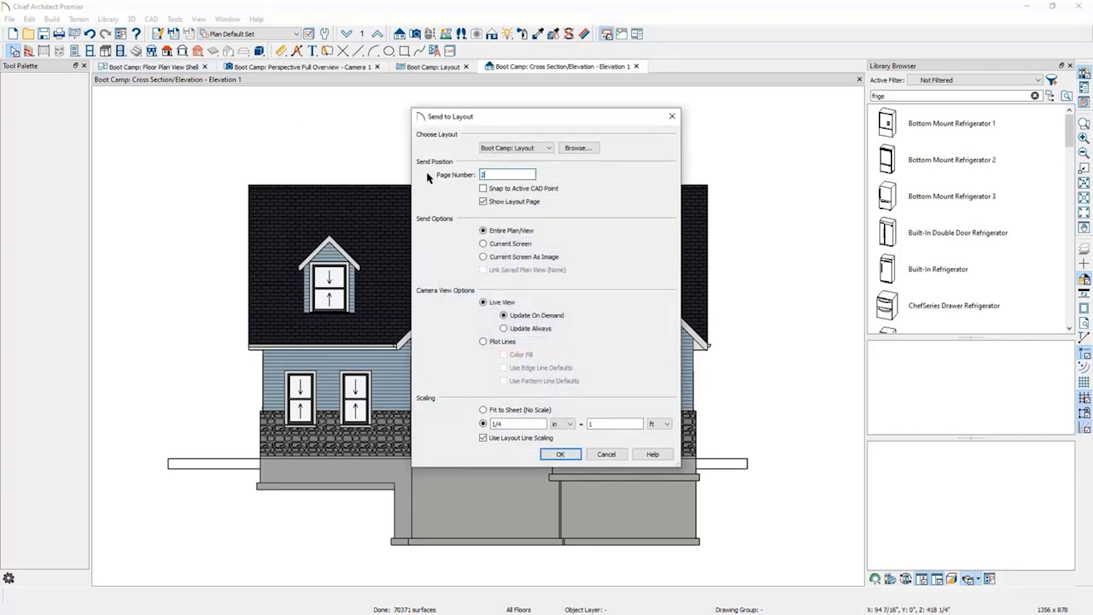
pyautogui.click(499, 246)
pyautogui.click(559, 456)
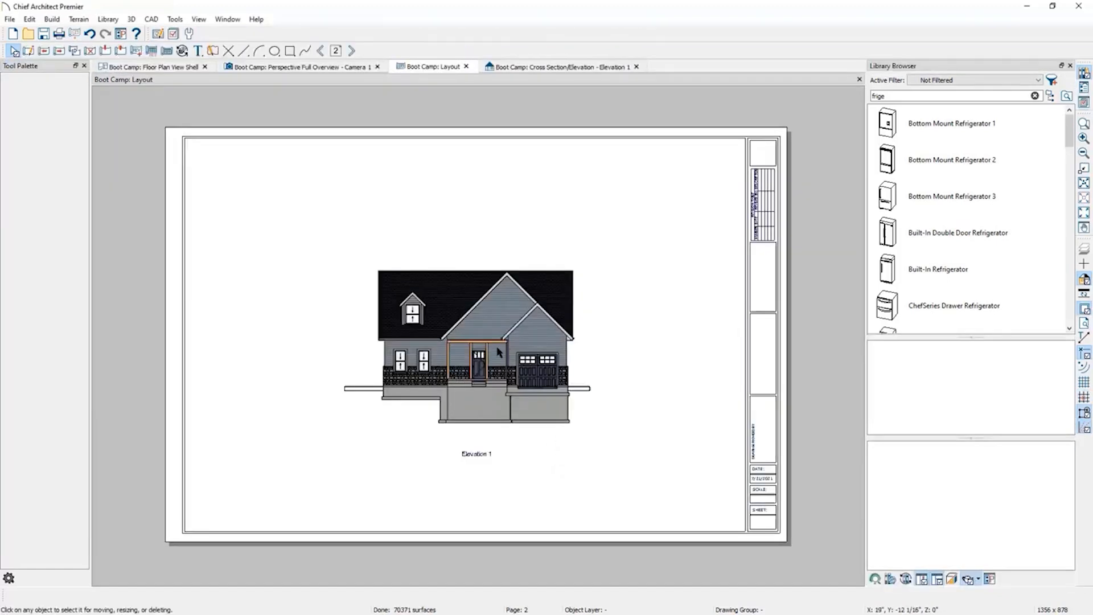
# Move the elevation view to the upper left area of the layout sheet.
pyautogui.click(483, 333)
pyautogui.moveTo(478, 338); pyautogui.dragTo(324, 243)
pyautogui.click(447, 416)
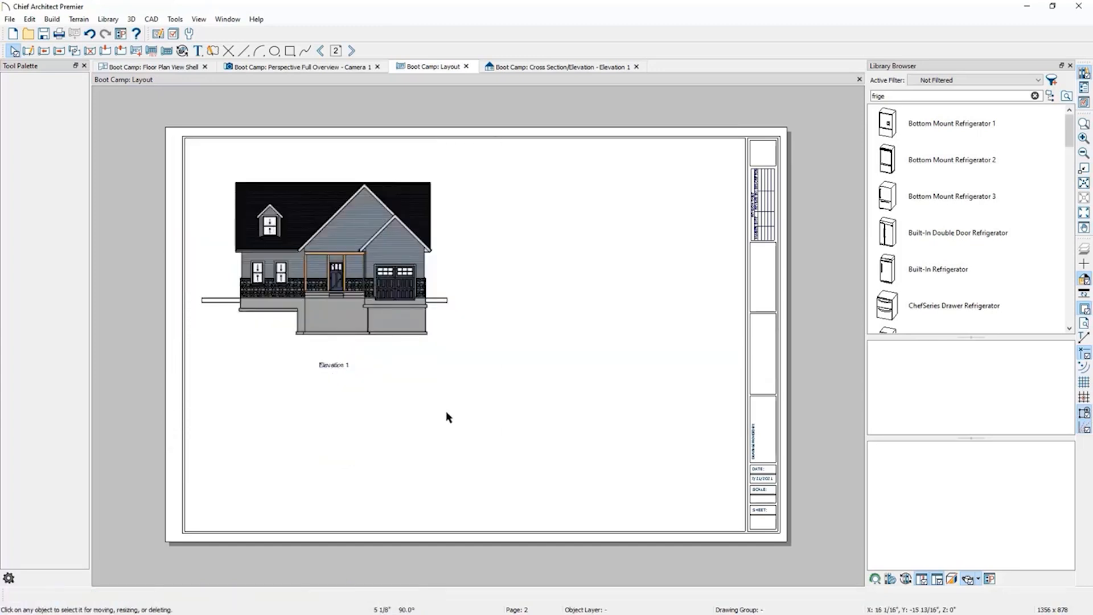
# Close the elevation and perspective camera tabs and return to the Floor Plan View Shell plan.
pyautogui.click(637, 67)
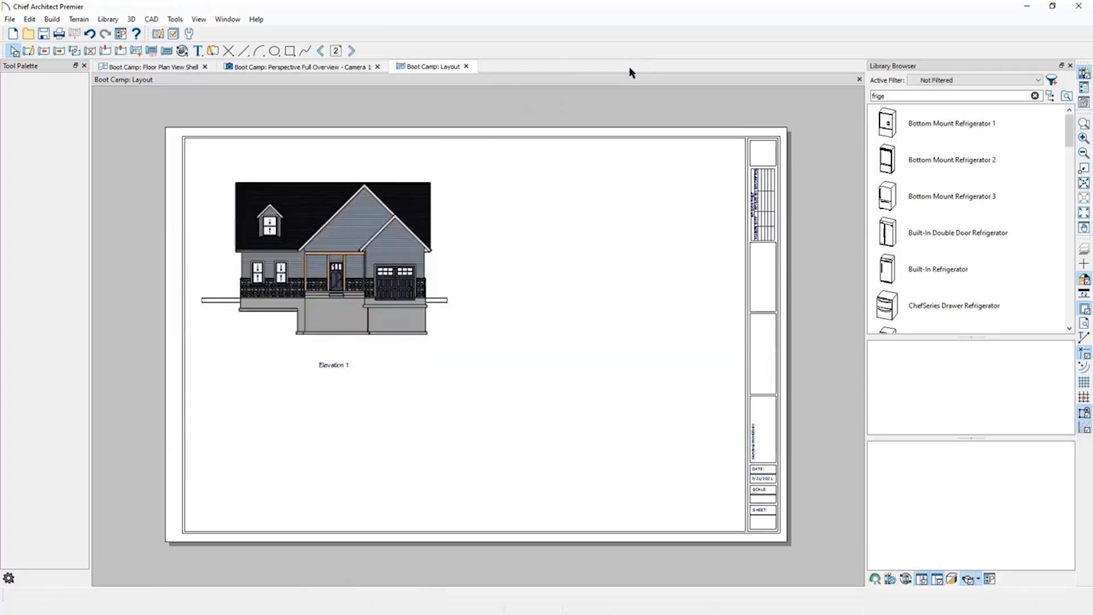
pyautogui.click(370, 70)
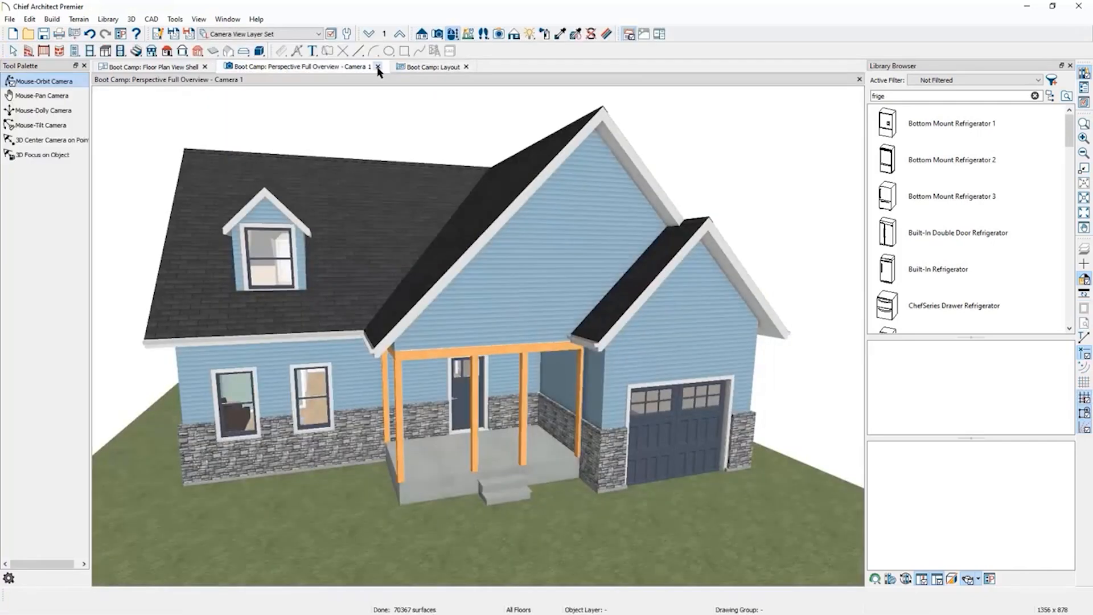
pyautogui.click(377, 66)
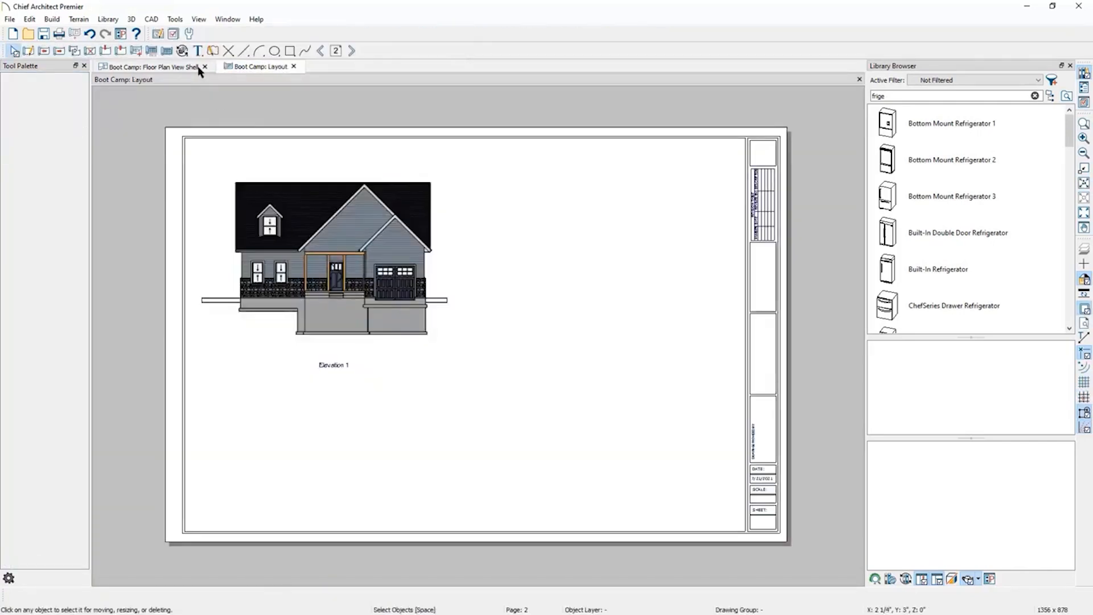
pyautogui.click(145, 70)
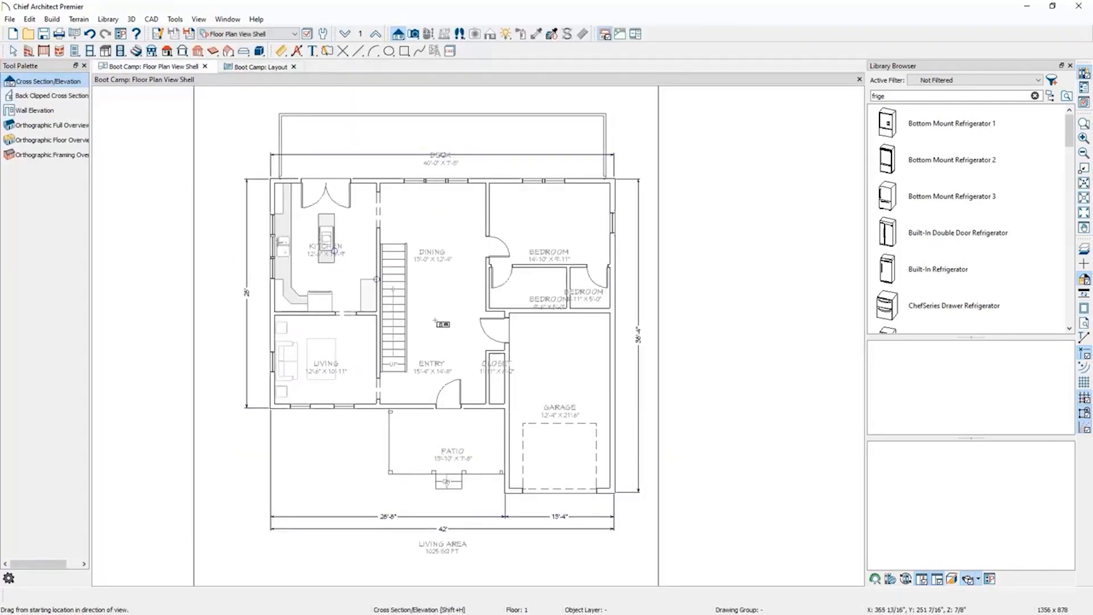
# Send the entire floor plan to page 3 of the Boot Camp layout at 1/4 in = 1 ft.
pyautogui.click(75, 34)
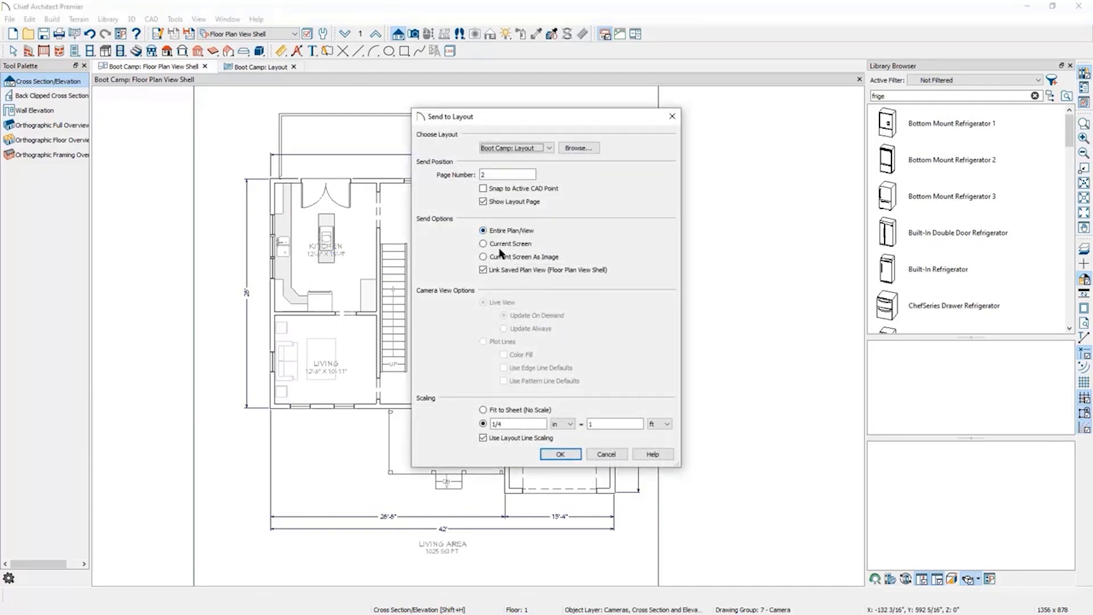
pyautogui.press('Tab')
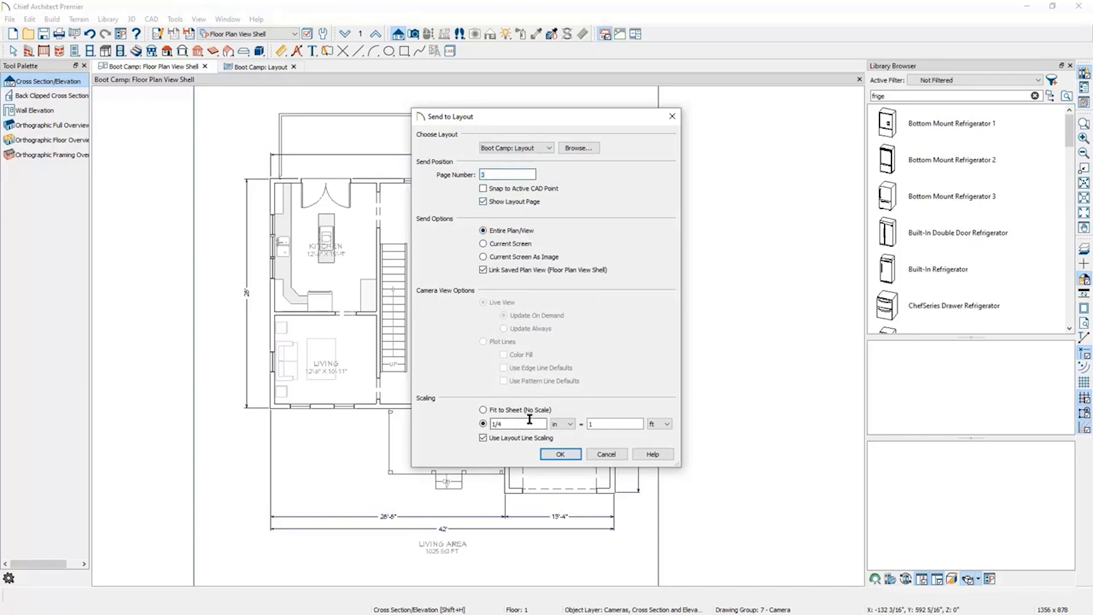
pyautogui.click(561, 455)
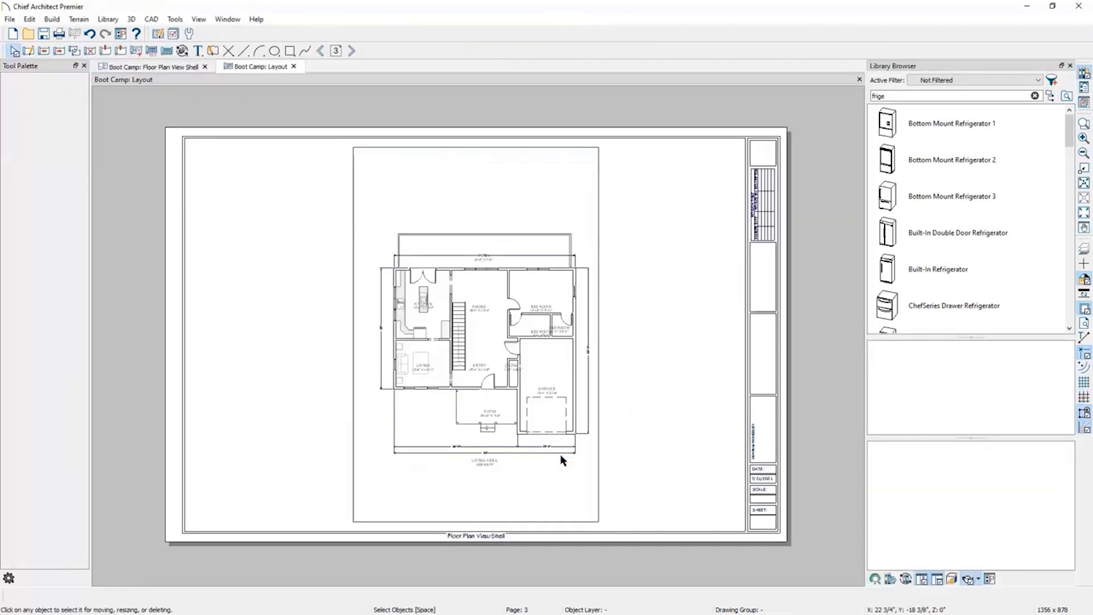
# Move the floor plan layout box toward the left side of the sheet.
pyautogui.click(504, 346)
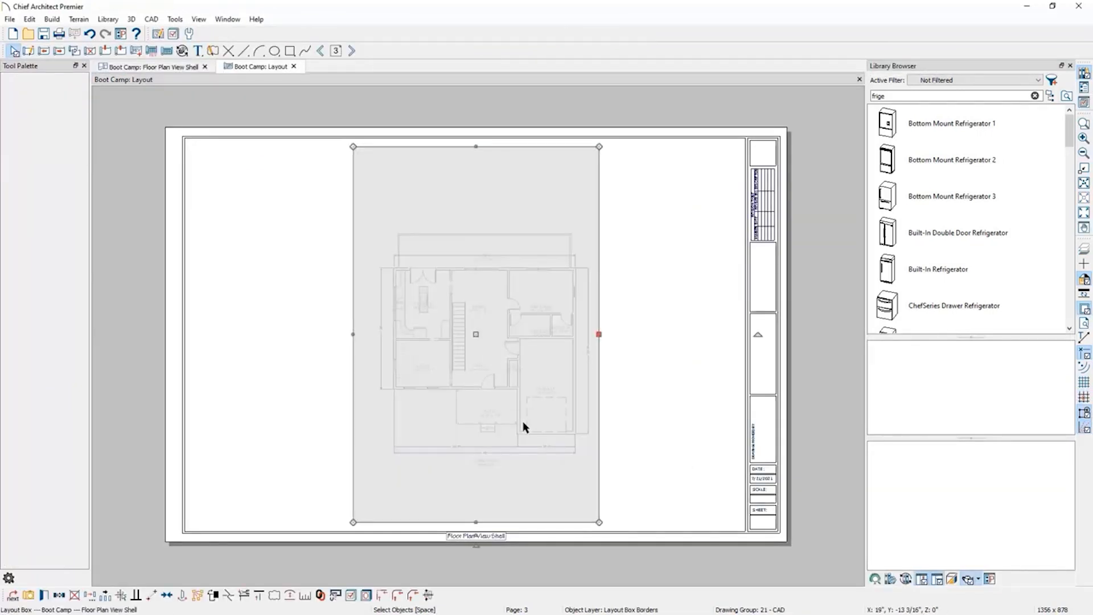
pyautogui.click(679, 449)
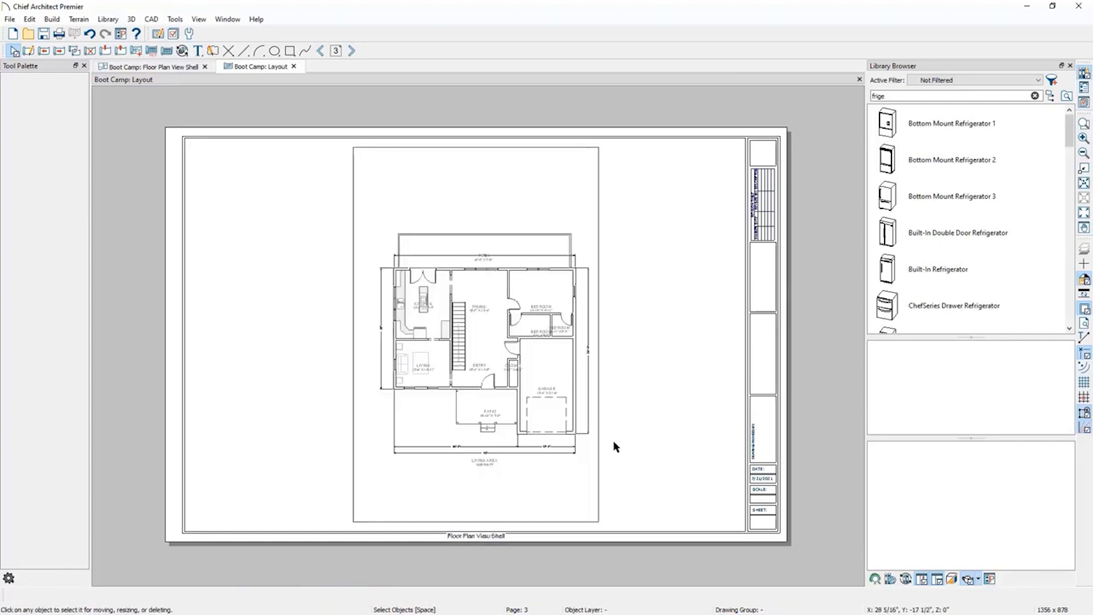
pyautogui.click(481, 339)
pyautogui.moveTo(476, 335); pyautogui.dragTo(312, 327)
# Return to the floor plan tab and switch its saved plan view to Kitchen and Bath Plan View.
pyautogui.click(152, 67)
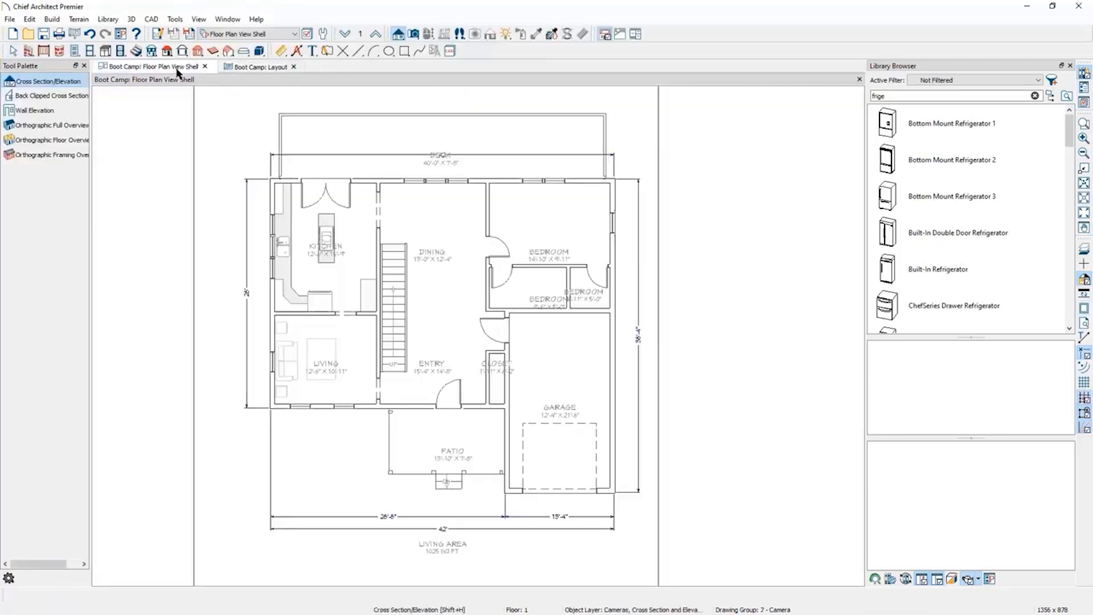
pyautogui.click(238, 34)
pyautogui.click(248, 140)
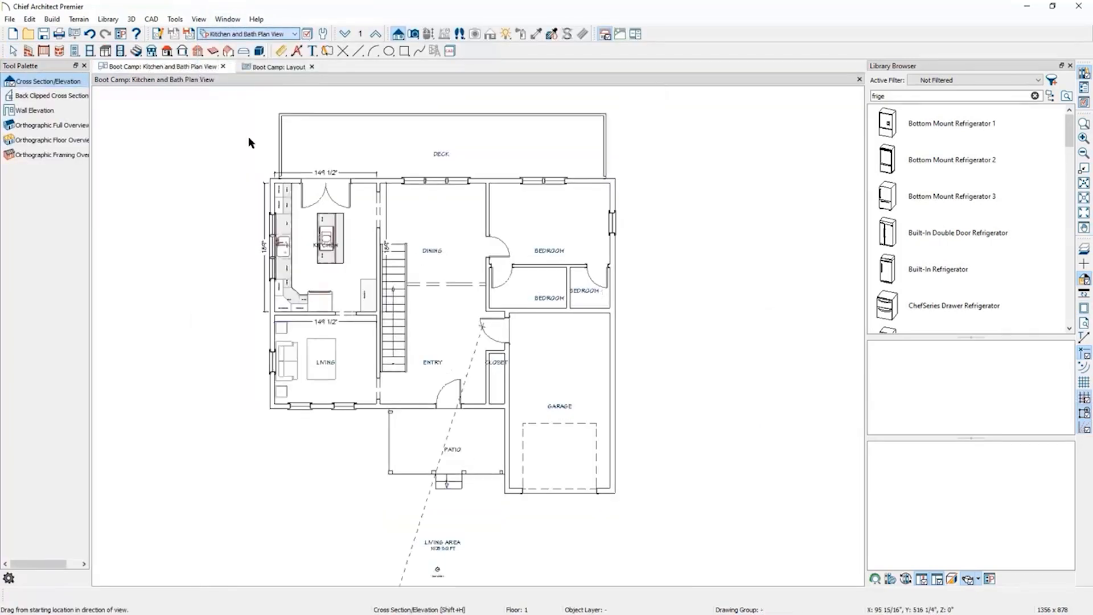
# Zoom in on the kitchen and send the current screen to page 3 of the Boot Camp layout at 1/4 in = 1 ft.
pyautogui.scroll(3, 302, 196)
pyautogui.scroll(3, 330, 227)
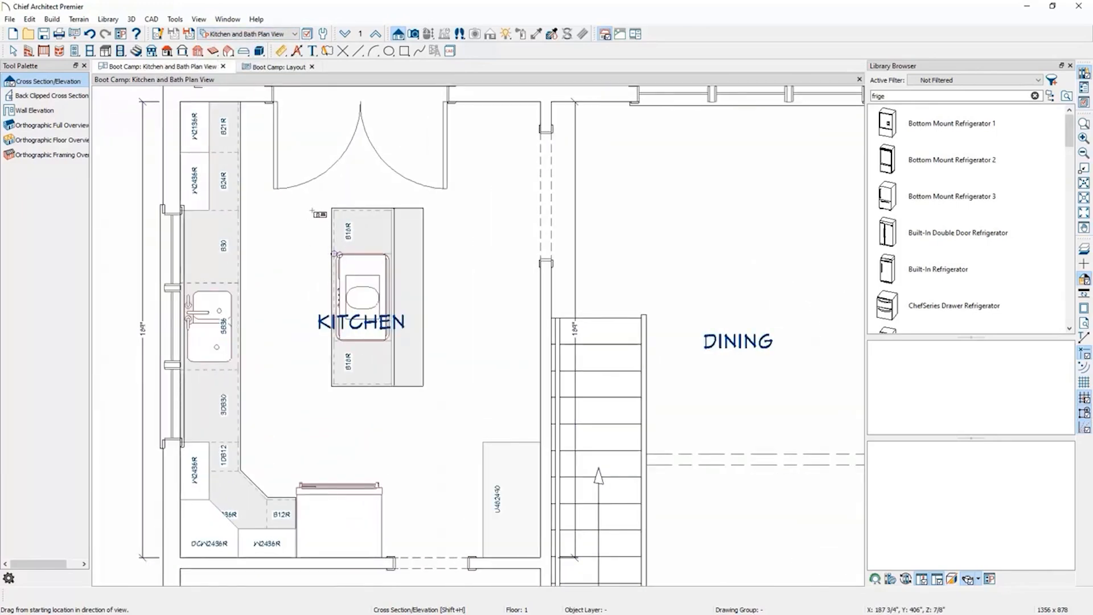
pyautogui.scroll(-1, 312, 212)
pyautogui.press('p')
pyautogui.moveTo(313, 218); pyautogui.dragTo(311, 251, button='middle')
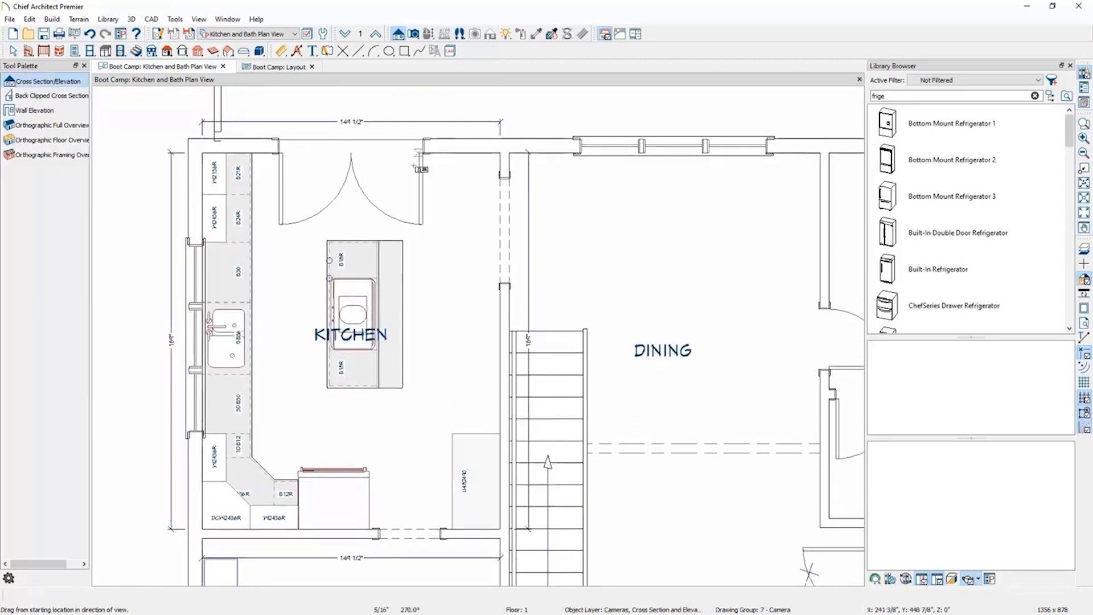
pyautogui.click(75, 35)
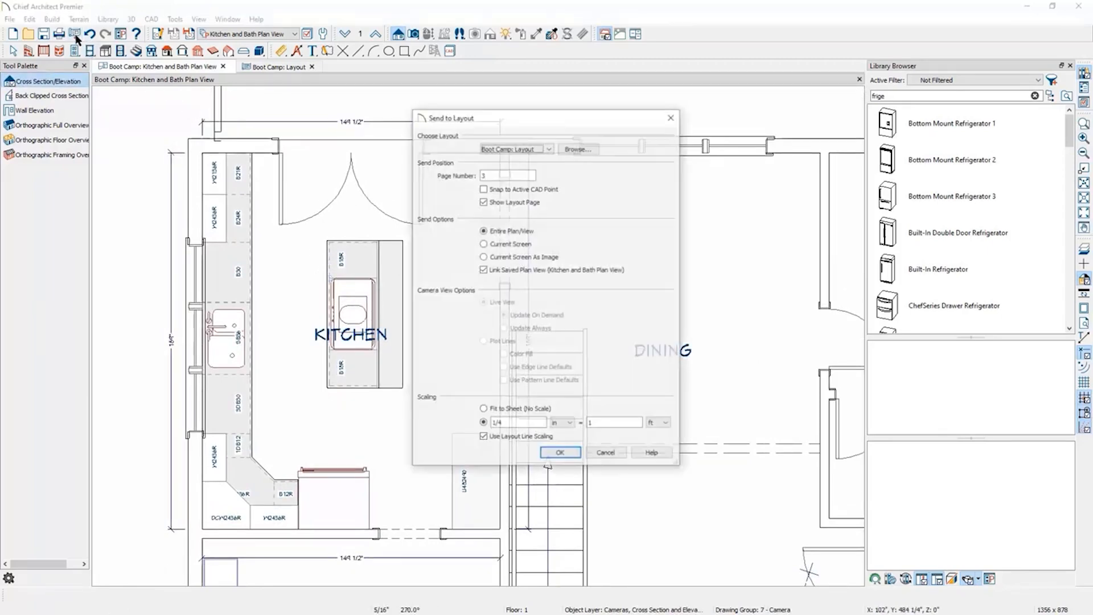
pyautogui.click(501, 244)
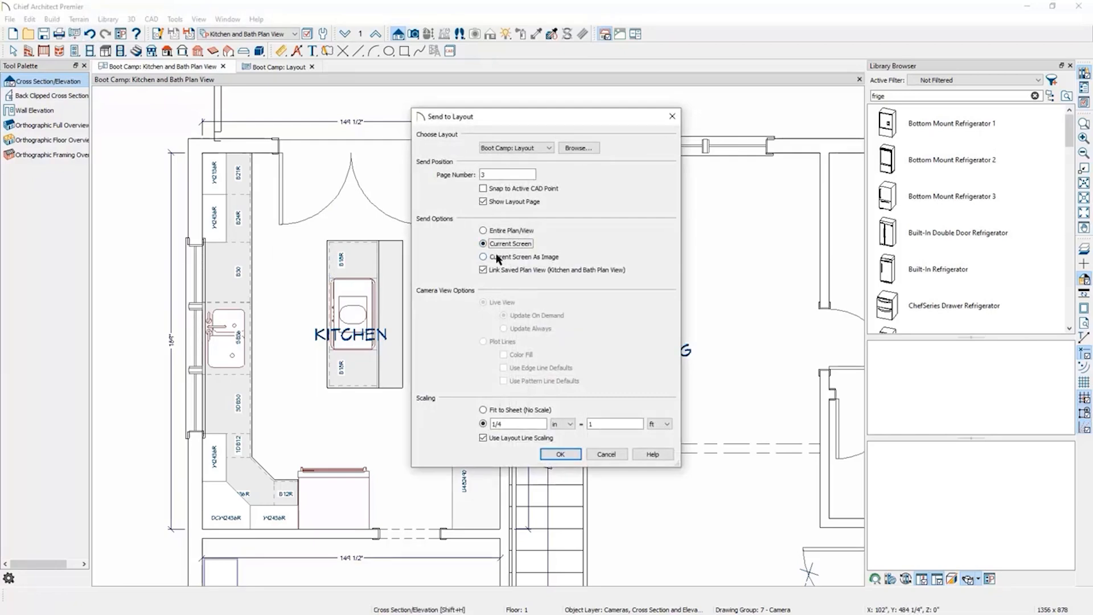
pyautogui.click(516, 423)
pyautogui.click(561, 455)
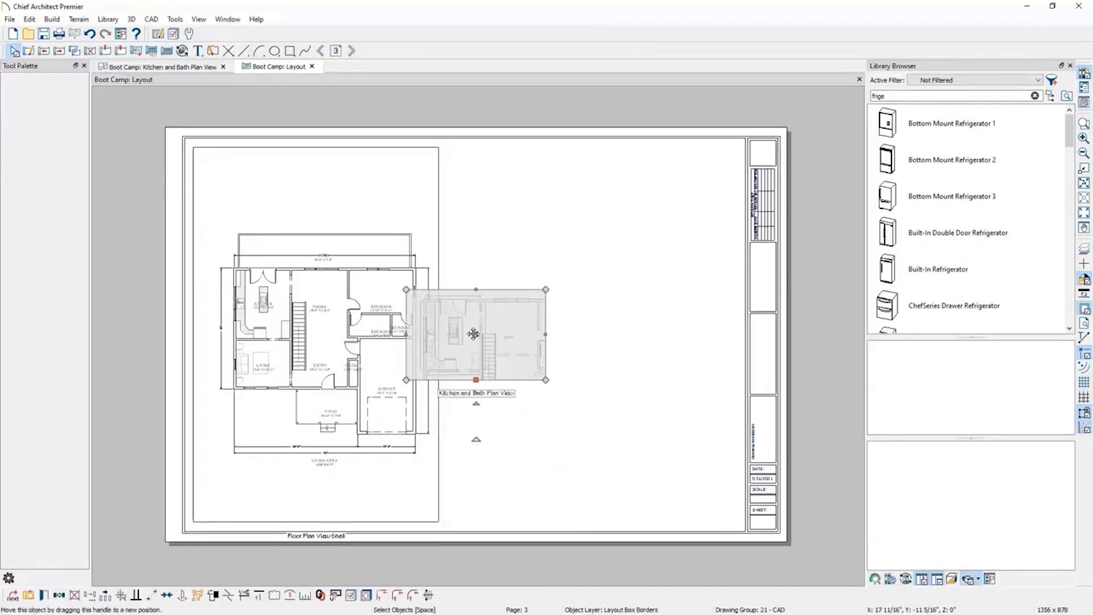
# Move the kitchen layout box to the right of the floor plan and rescale it to 1/2 in = 1 ft.
pyautogui.moveTo(484, 333); pyautogui.dragTo(637, 334)
pyautogui.moveTo(553, 335); pyautogui.dragTo(564, 334)
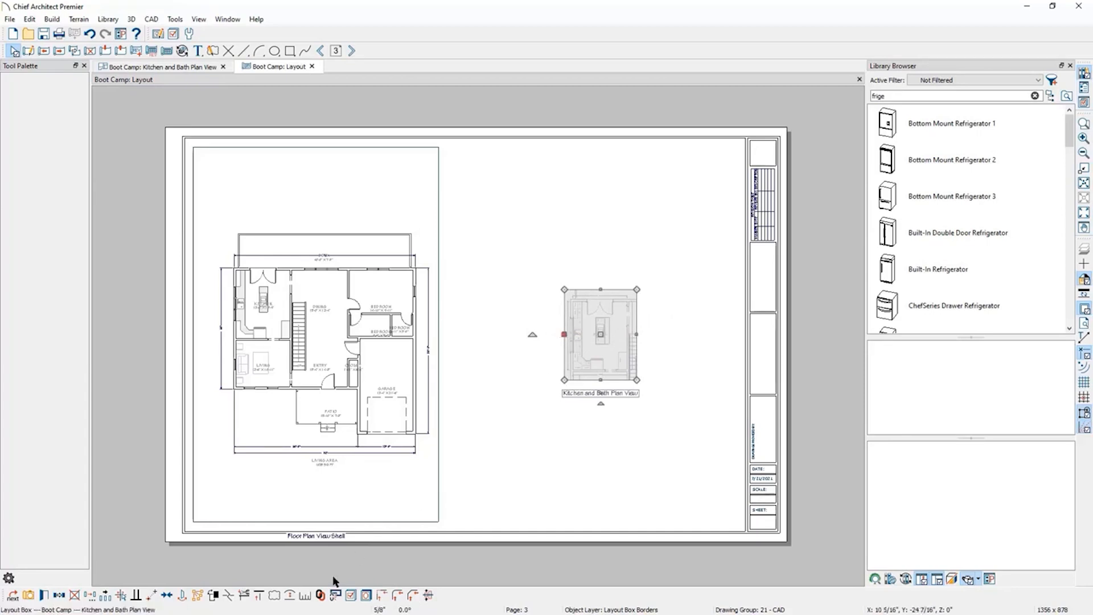
pyautogui.click(309, 597)
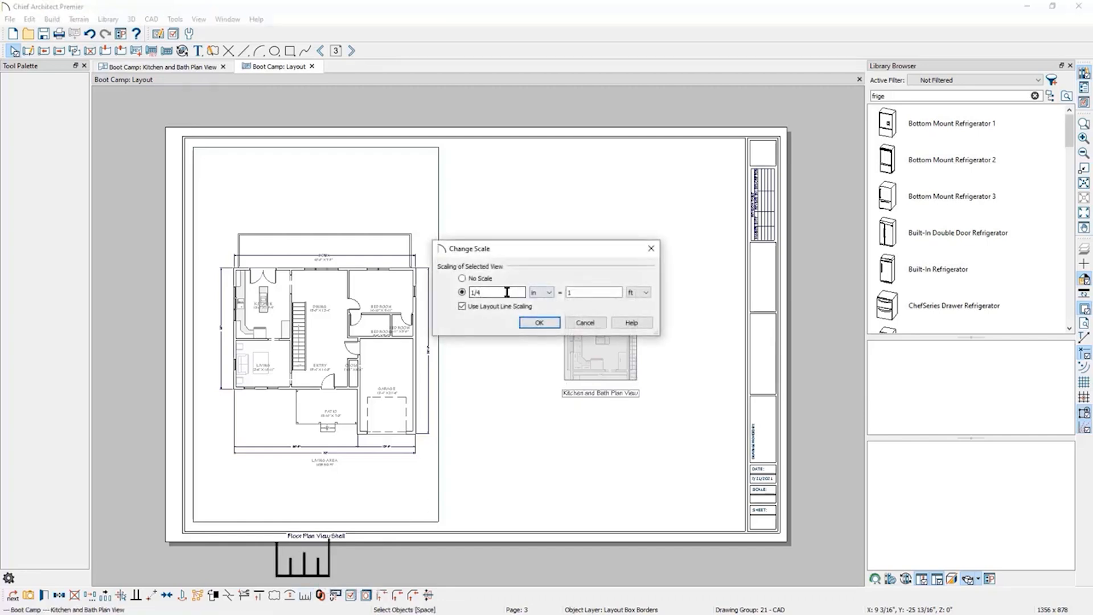
pyautogui.press('BackSpace')
pyautogui.write('2')
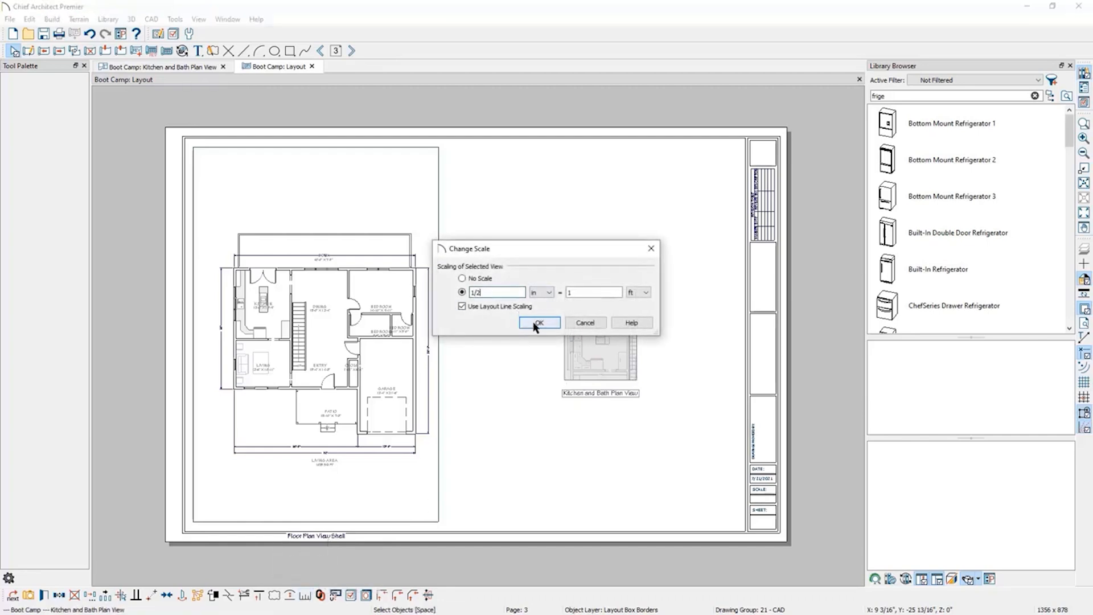
pyautogui.click(538, 323)
pyautogui.click(725, 359)
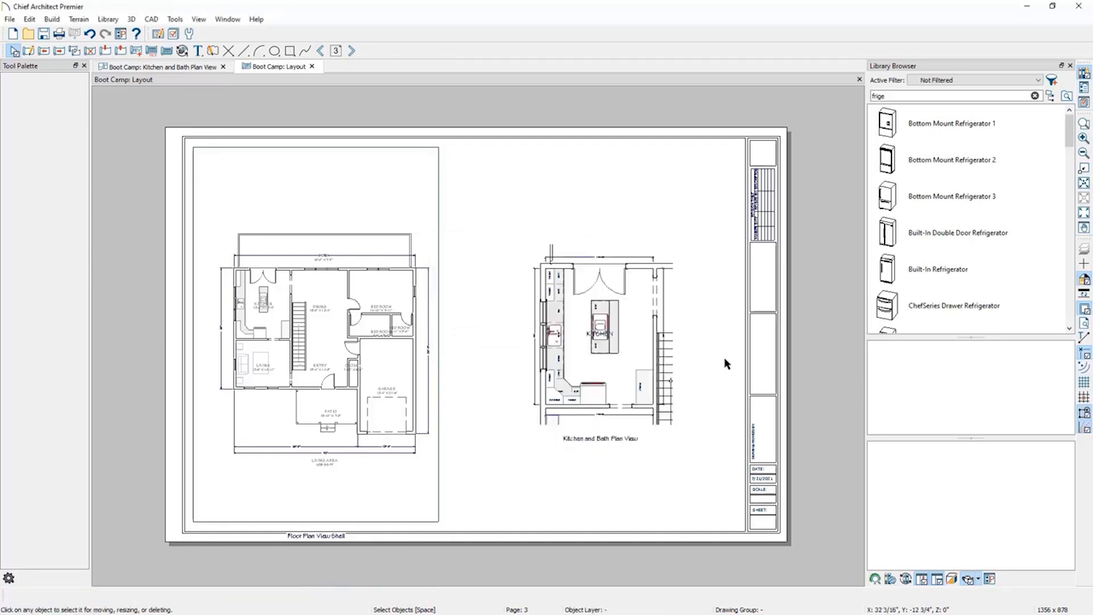
# Move the kitchen layout box up beside the top of the floor plan.
pyautogui.click(600, 335)
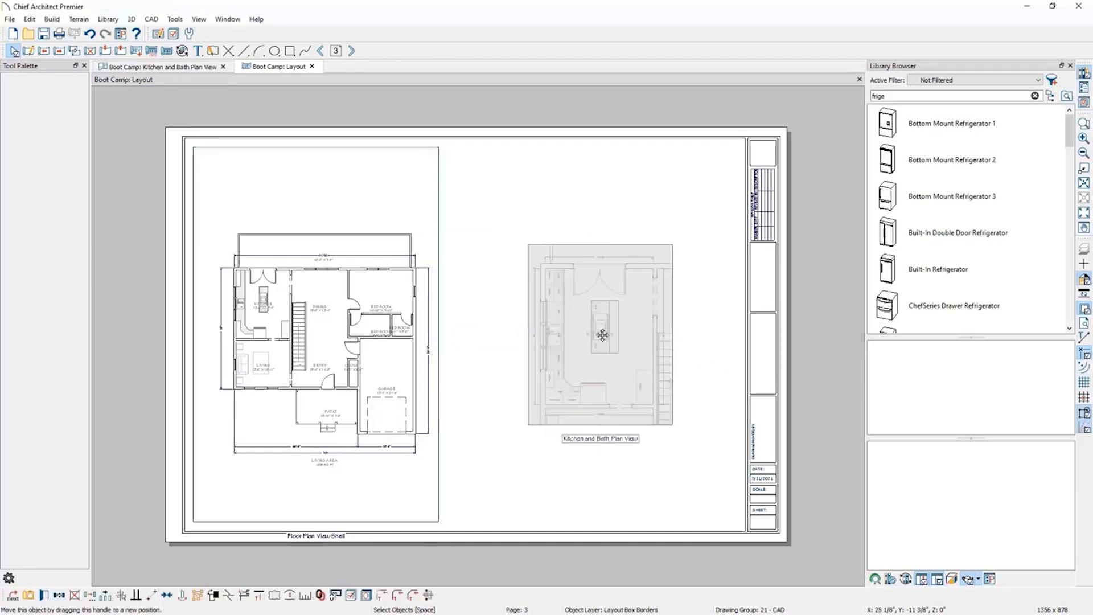
pyautogui.moveTo(600, 335); pyautogui.dragTo(517, 235)
pyautogui.click(638, 352)
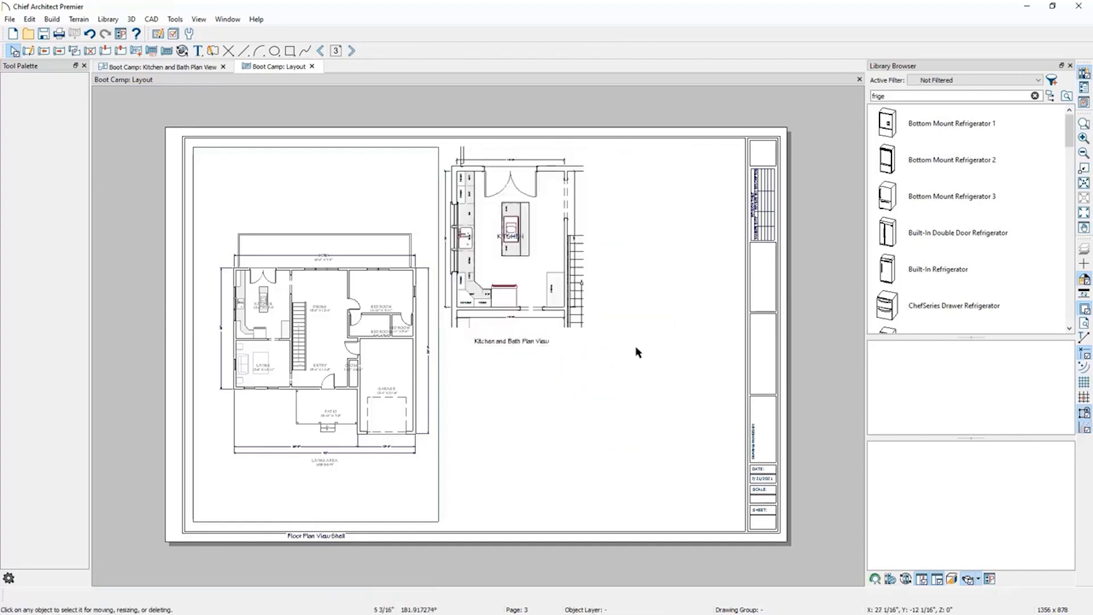
# Switch the plan tab to Electrical Plan View and send its current screen to layout page 3 at 1/2 in = 1 ft.
pyautogui.click(164, 67)
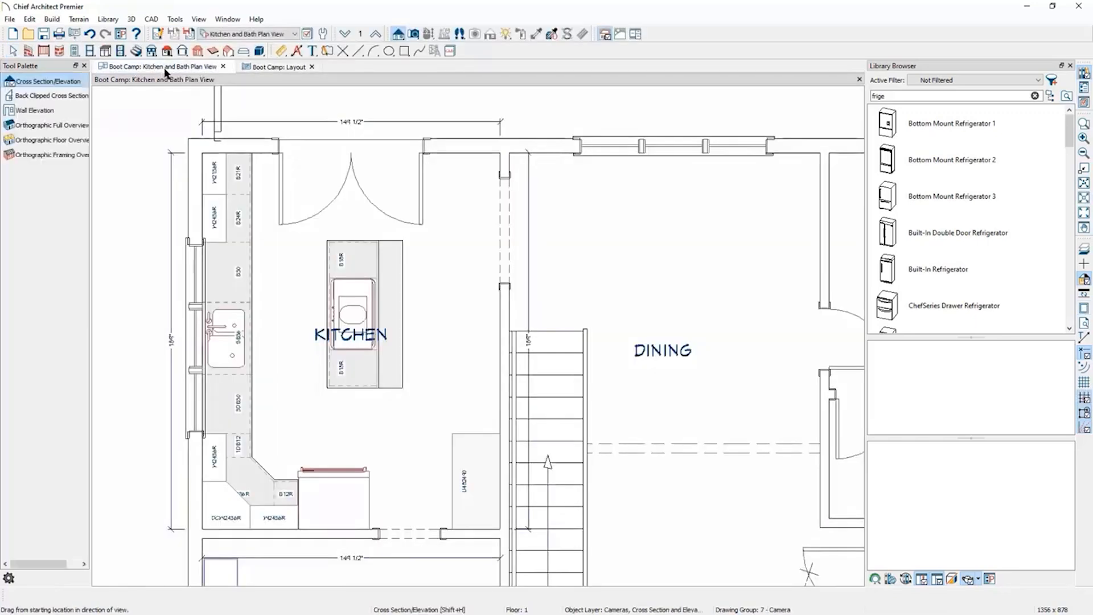
pyautogui.click(258, 34)
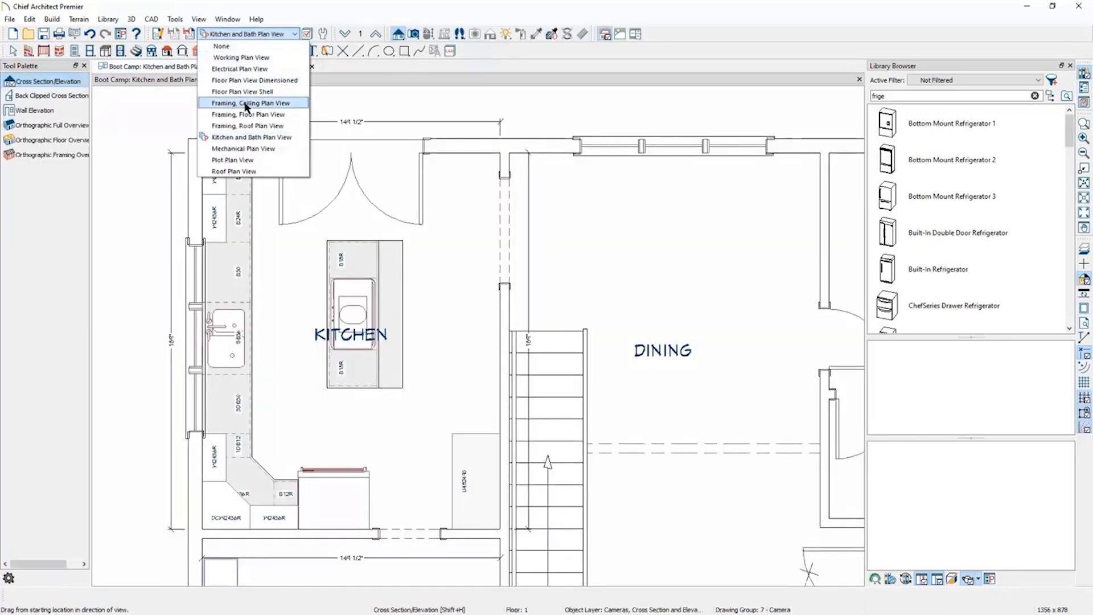
pyautogui.click(256, 68)
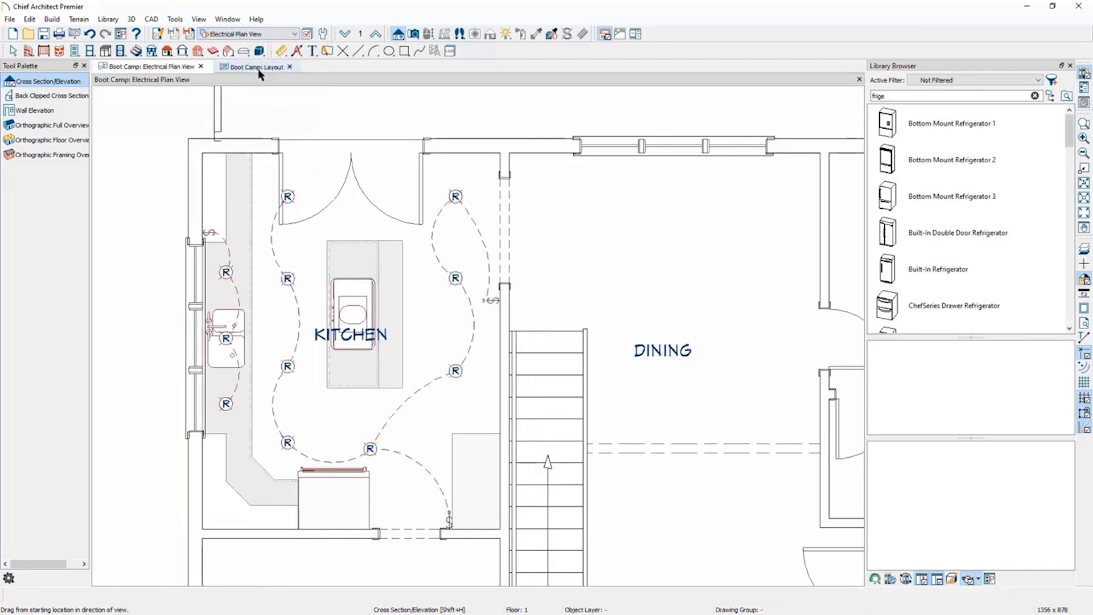
pyautogui.click(76, 34)
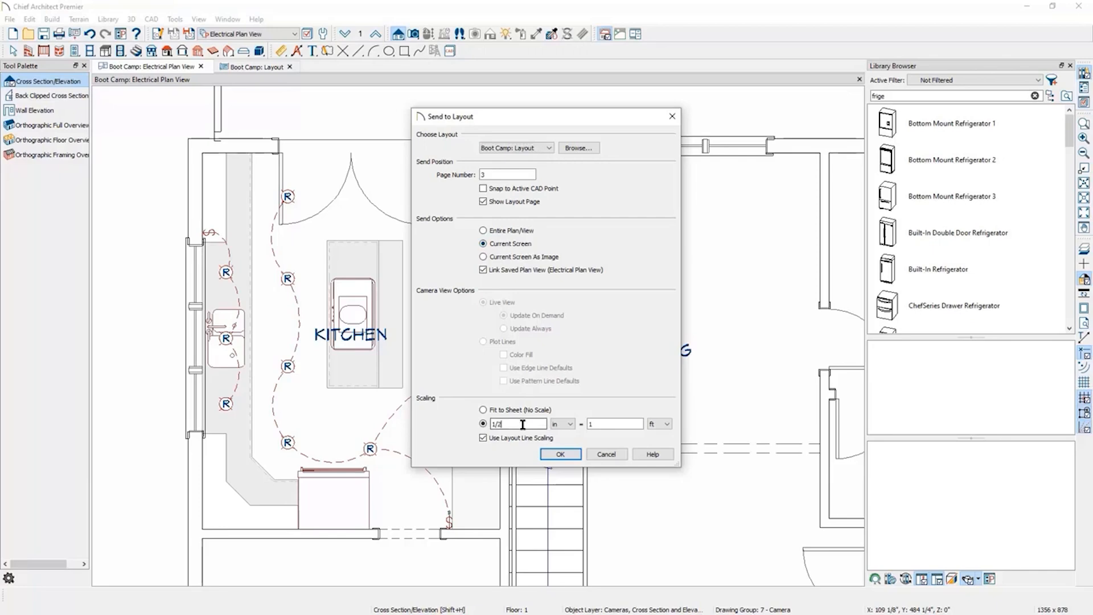
pyautogui.click(560, 454)
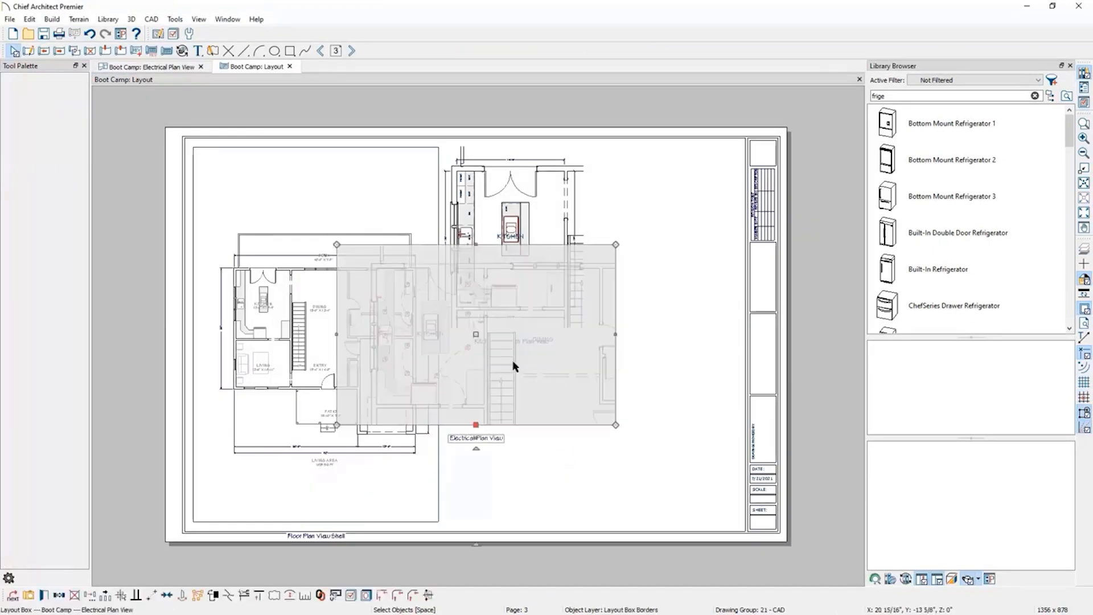
# Move the electrical plan layout box below the kitchen view and crop its right, left and top edges.
pyautogui.moveTo(477, 334); pyautogui.dragTo(637, 438)
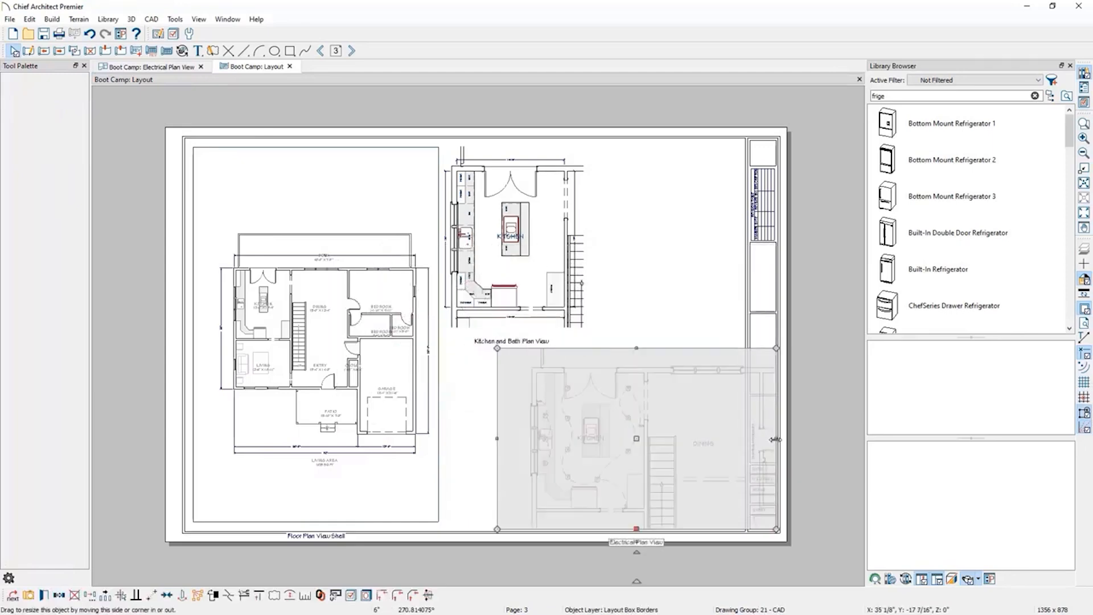
pyautogui.moveTo(776, 440); pyautogui.dragTo(662, 439)
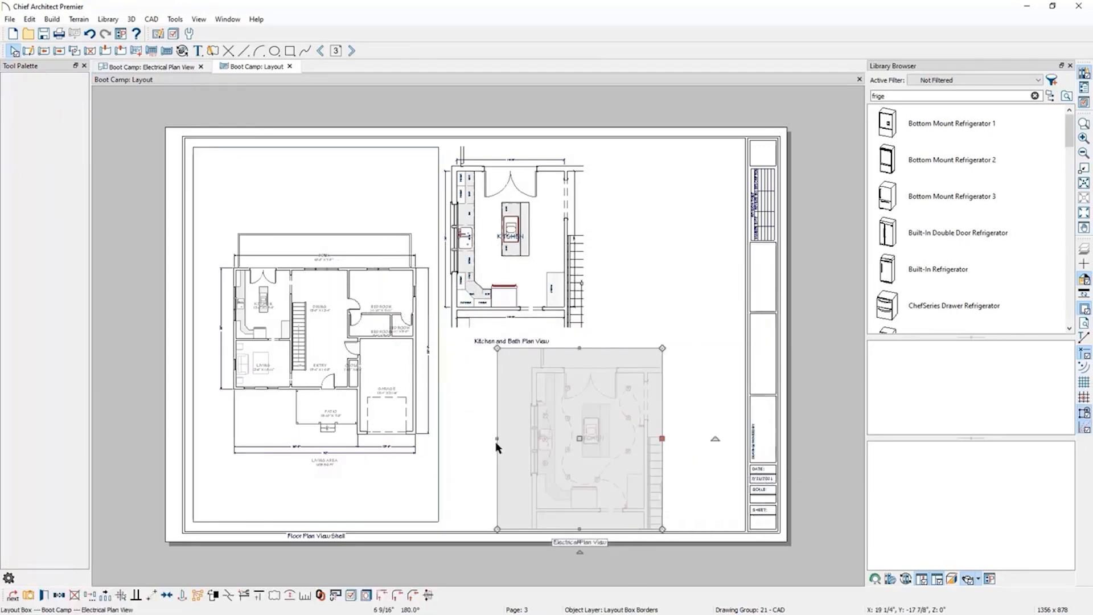
pyautogui.moveTo(498, 438); pyautogui.dragTo(525, 439)
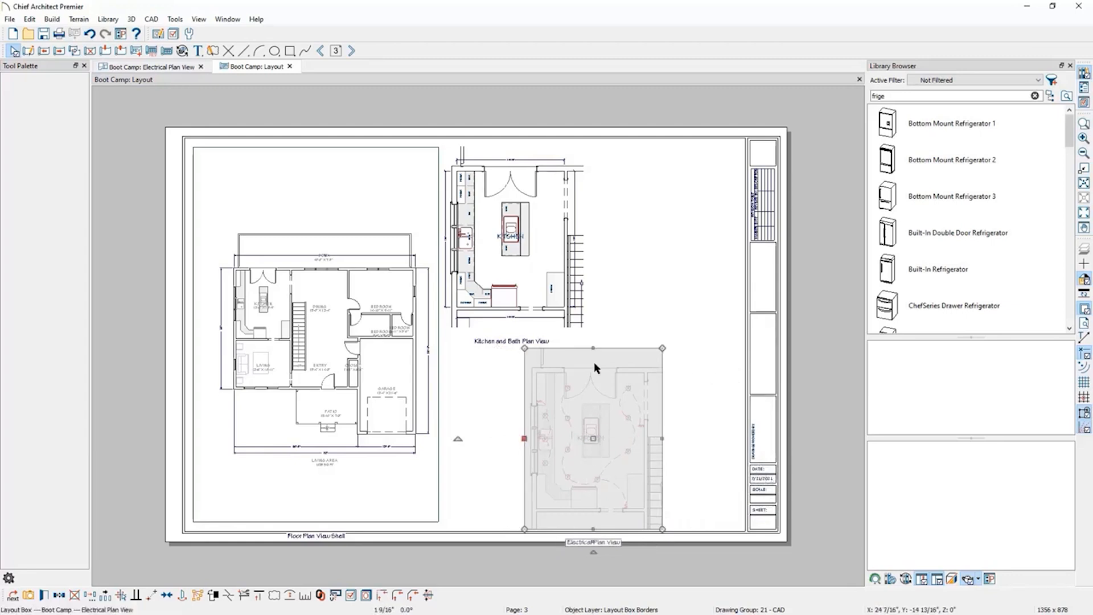
pyautogui.moveTo(594, 348); pyautogui.dragTo(594, 362)
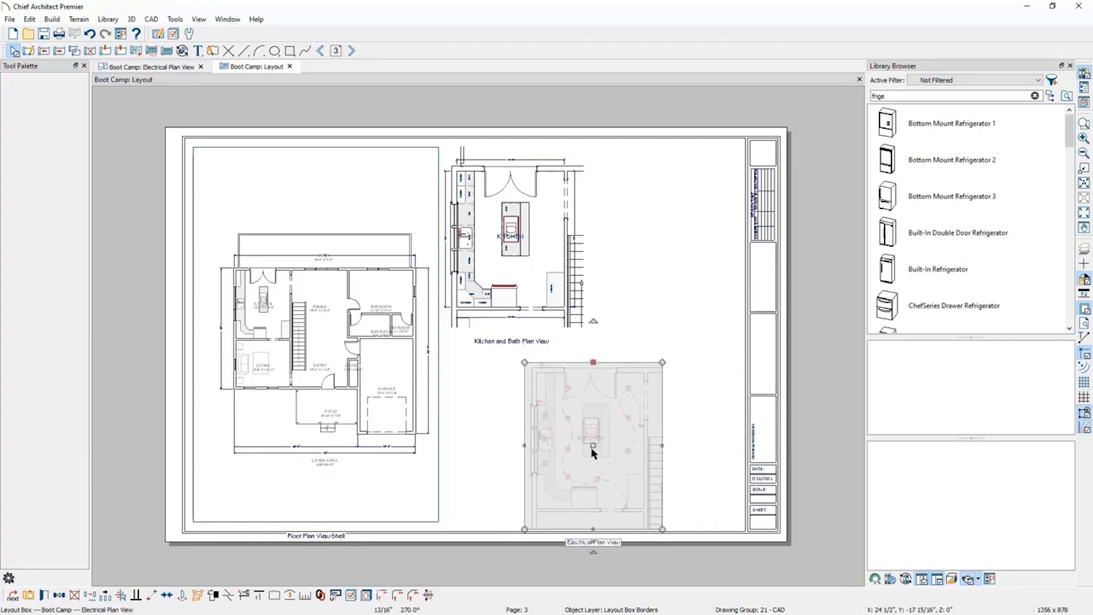